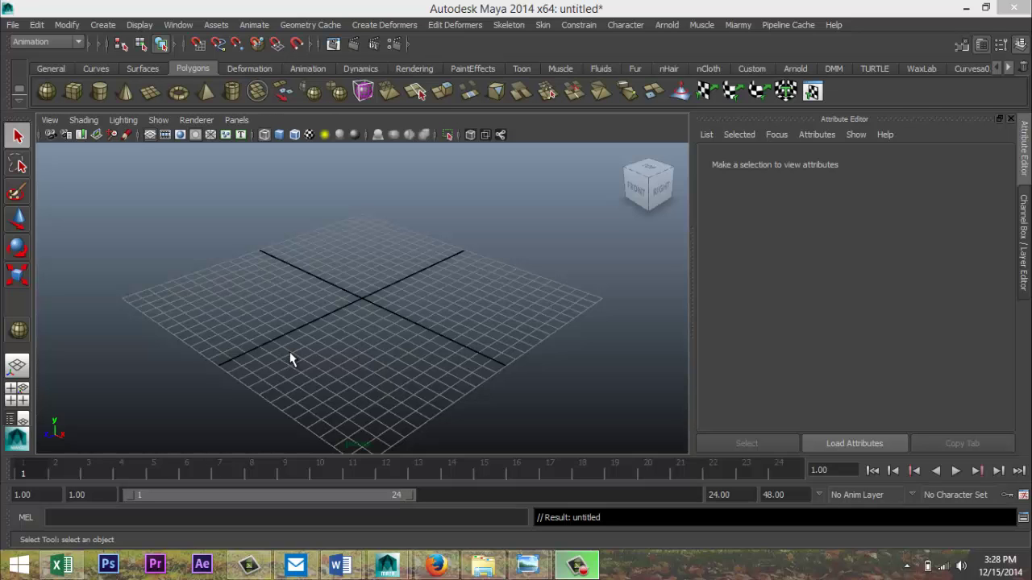
Step: Create a tall, thin polygon cylinder near the grid centre, about 0.63 in radius and 12.6 high
left_click_drag(285, 334, 331, 349, "alt")
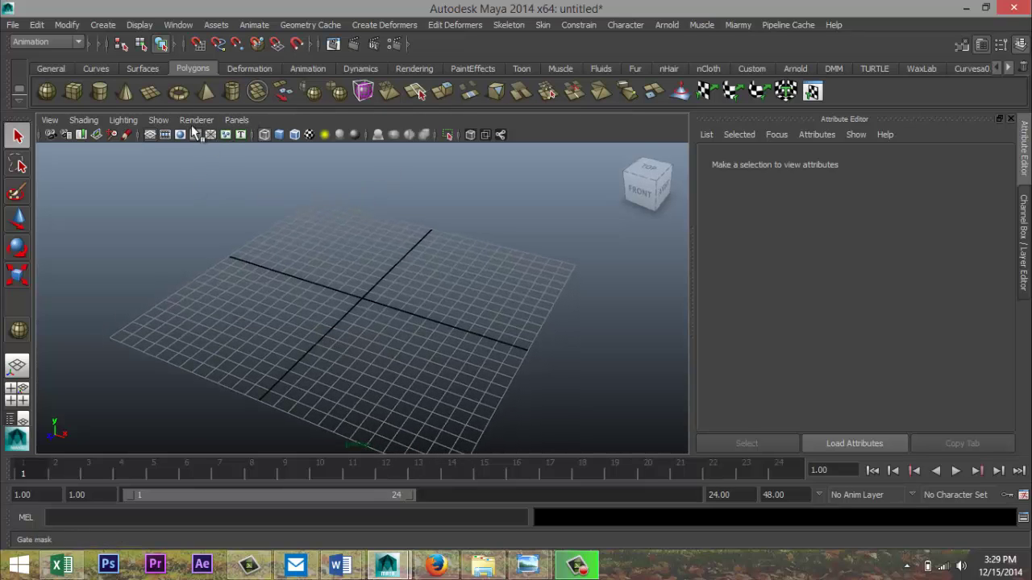
left_click(99, 91)
left_click_drag(359, 308, 364, 122)
Step: Set the cylinder's axis subdivisions to 40, height subdivisions to 20 and cap subdivisions to 0
left_click(861, 162)
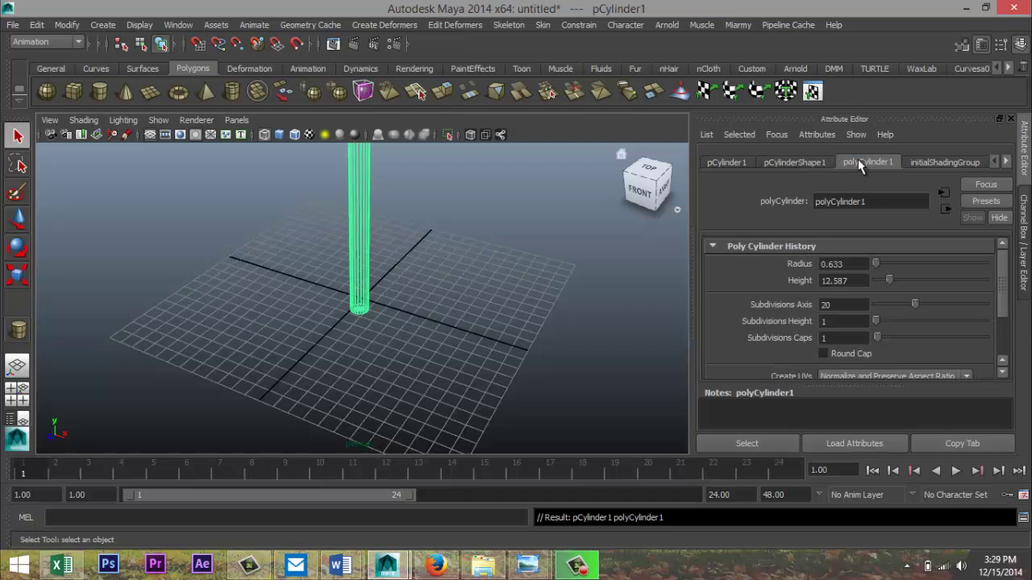
double_click(851, 310)
type("40")
key("Return")
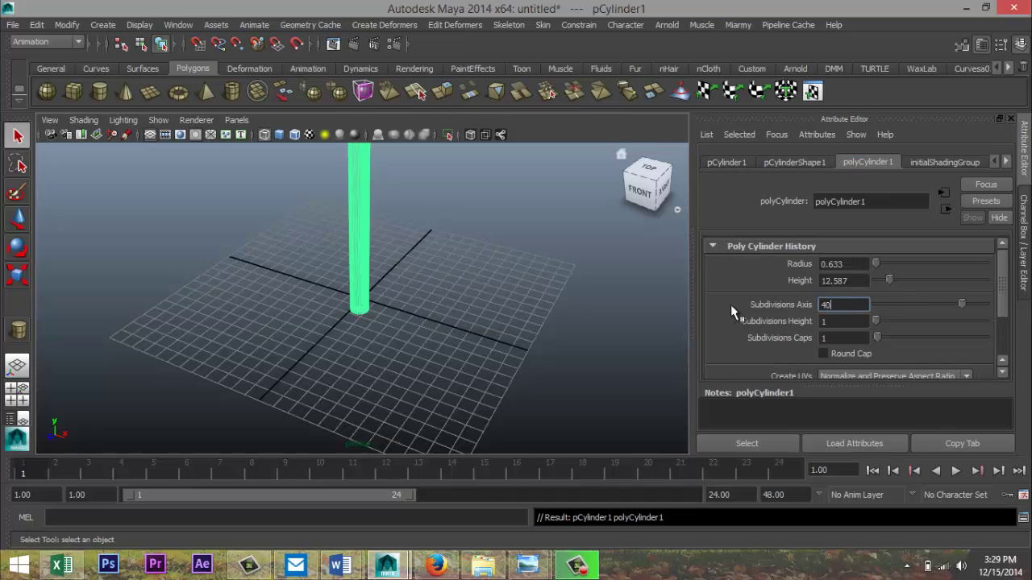
left_click_drag(879, 320, 919, 316)
left_click(844, 337)
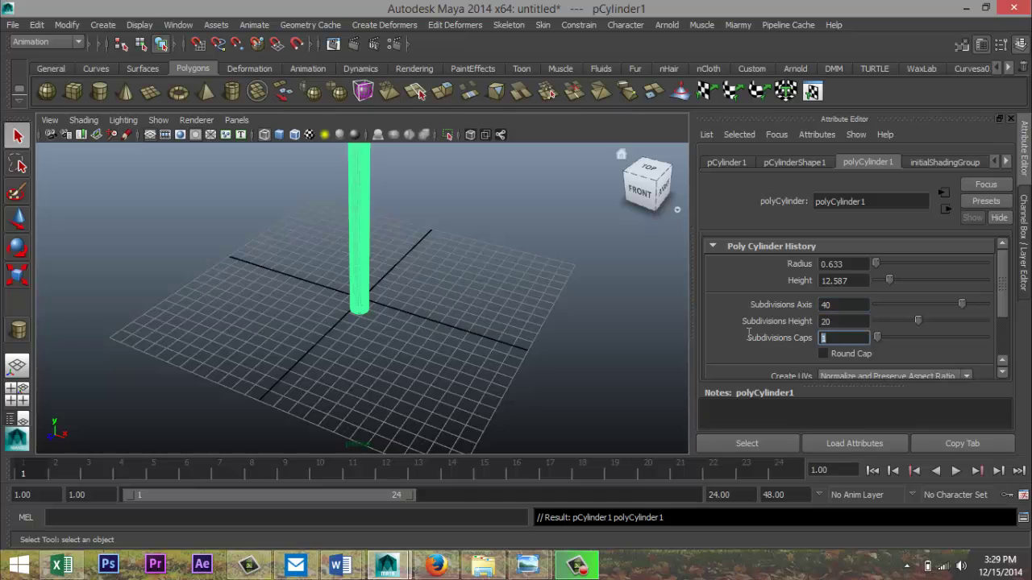
type("0")
key("Return")
Step: Turn on shaded display and scale the cylinder to about 0.14 in X and Z and 0.945 in Y
left_click(380, 390)
middle_click_drag(387, 351, 401, 408, "alt")
key("5")
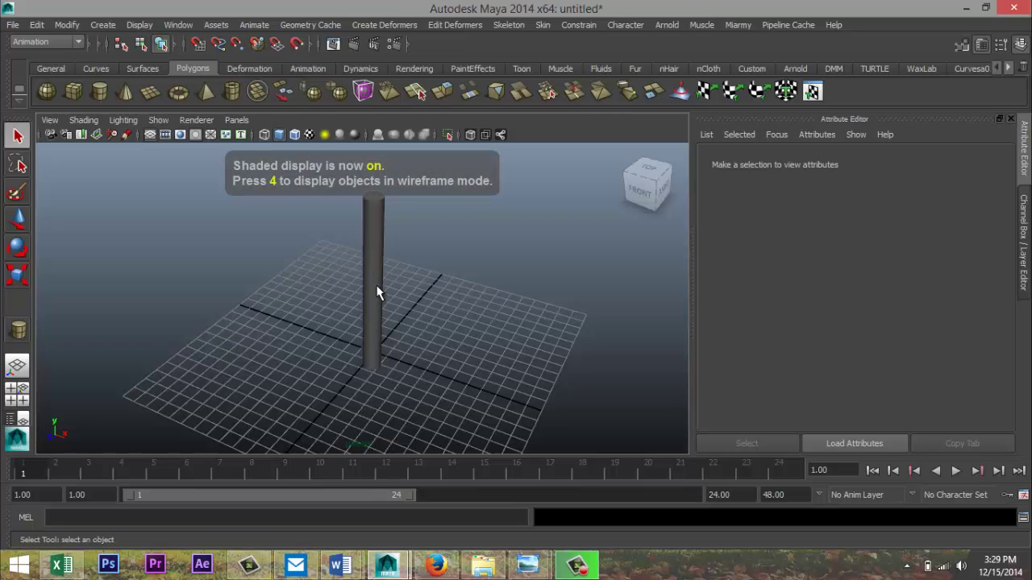
left_click(378, 288)
key("r")
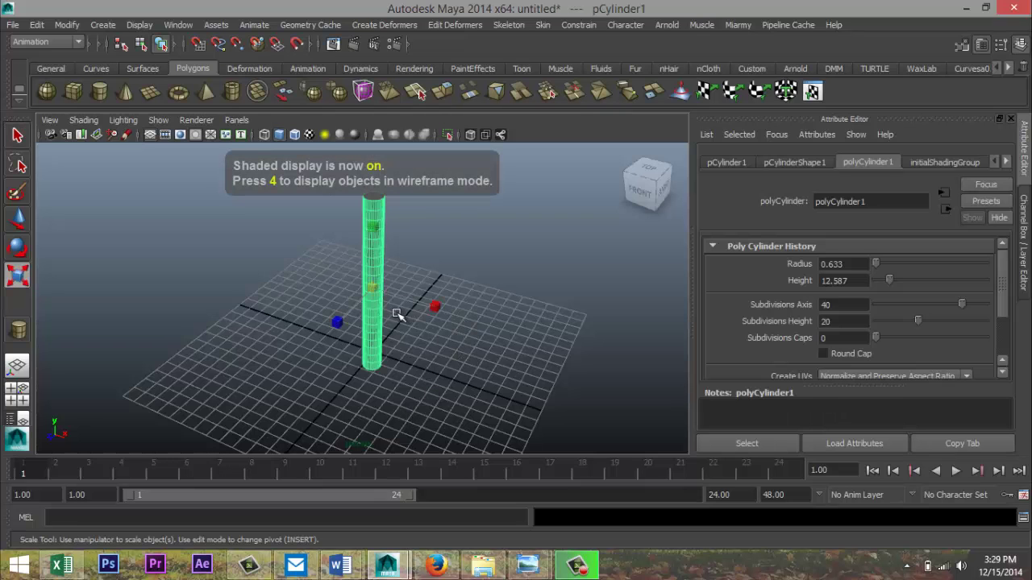
left_click_drag(374, 288, 294, 301)
left_click_drag(374, 231, 381, 154)
mouse_move(374, 225)
left_mouse_down()
mouse_move(369, 203)
mouse_move(375, 212)
left_mouse_up()
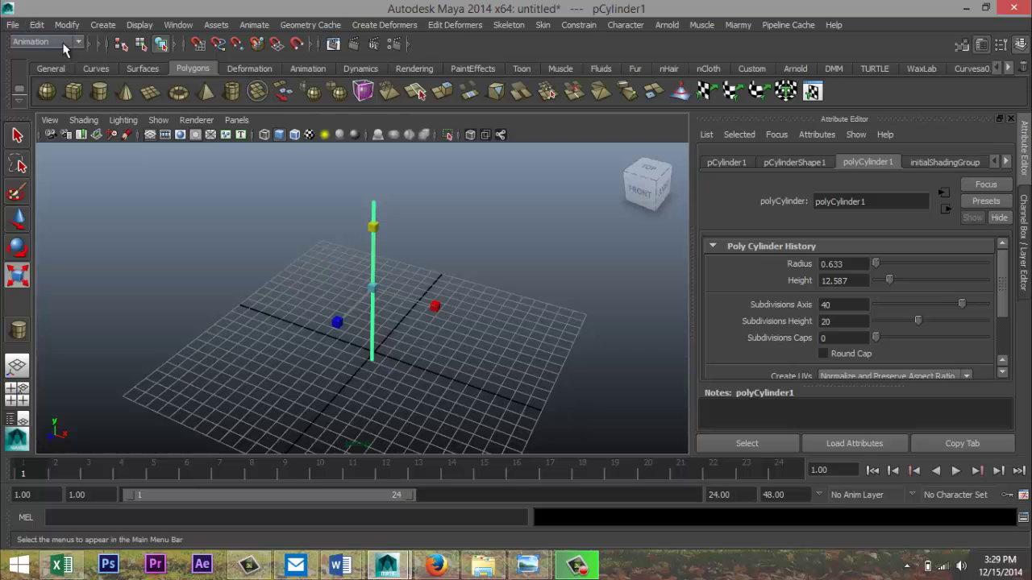
Step: Apply a nonlinear Bend deformer to the thin cylinder and set its curvature to -90
left_click(385, 27)
mouse_move(449, 126)
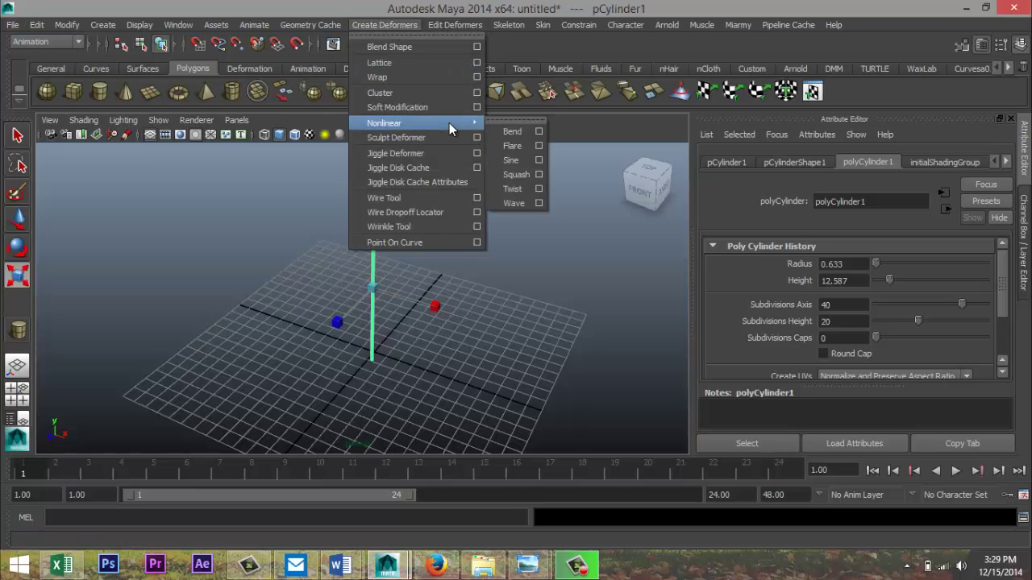
left_click(504, 130)
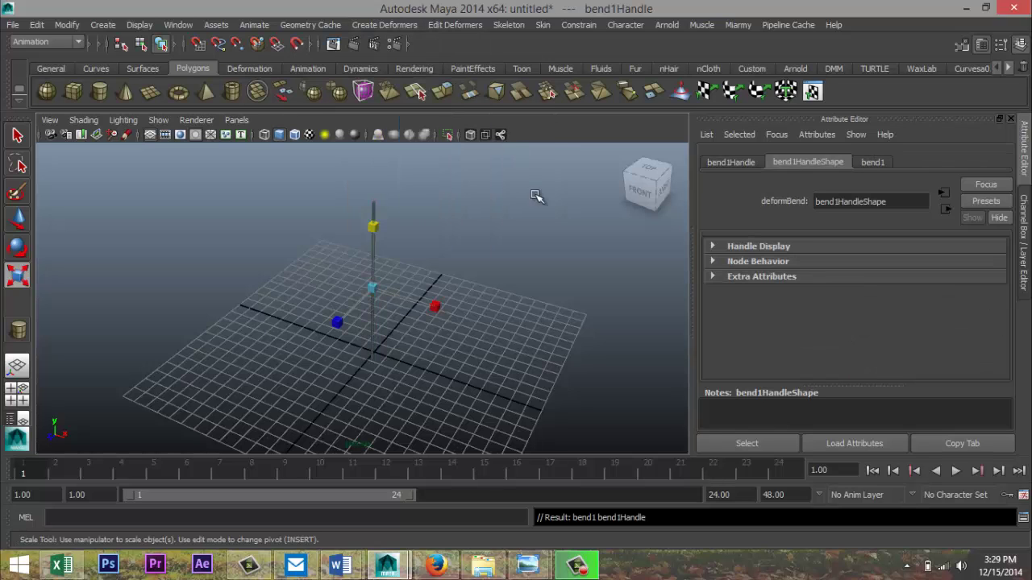
left_click(877, 162)
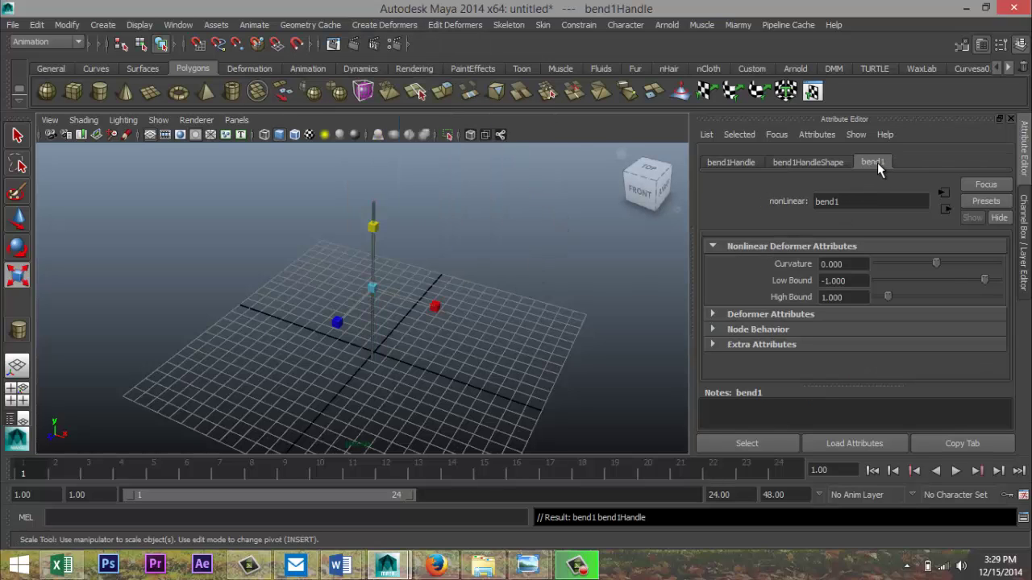
left_click_drag(939, 261, 904, 264)
left_click(841, 263)
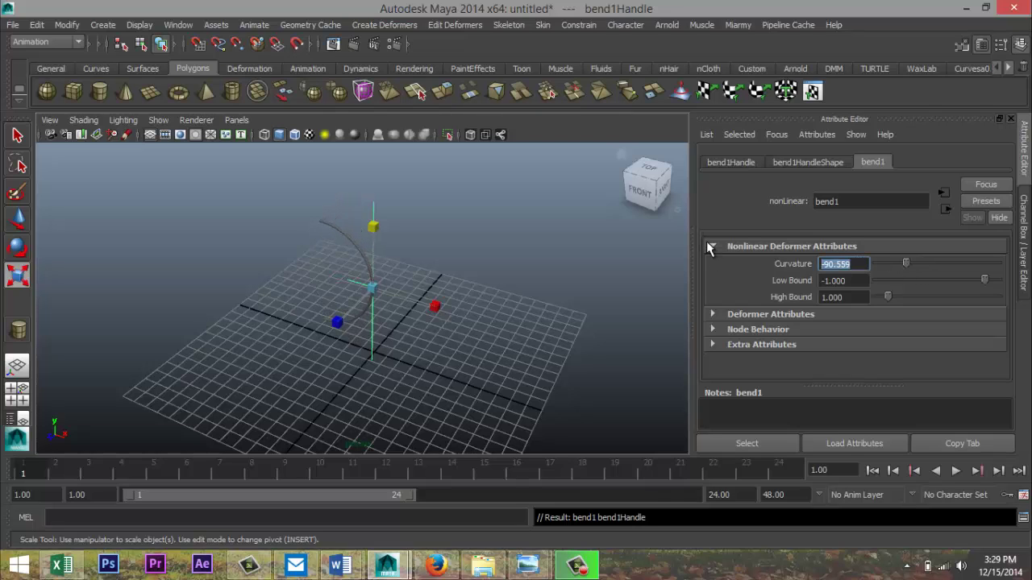
type("-90.000")
Step: Check the bent cylinder's smoothness from several angles and undo the Bend deformer
left_click(467, 360)
left_click_drag(339, 353, 484, 355, "alt")
scroll(468, 337, "up", 5)
middle_click_drag(462, 315, 444, 404, "alt")
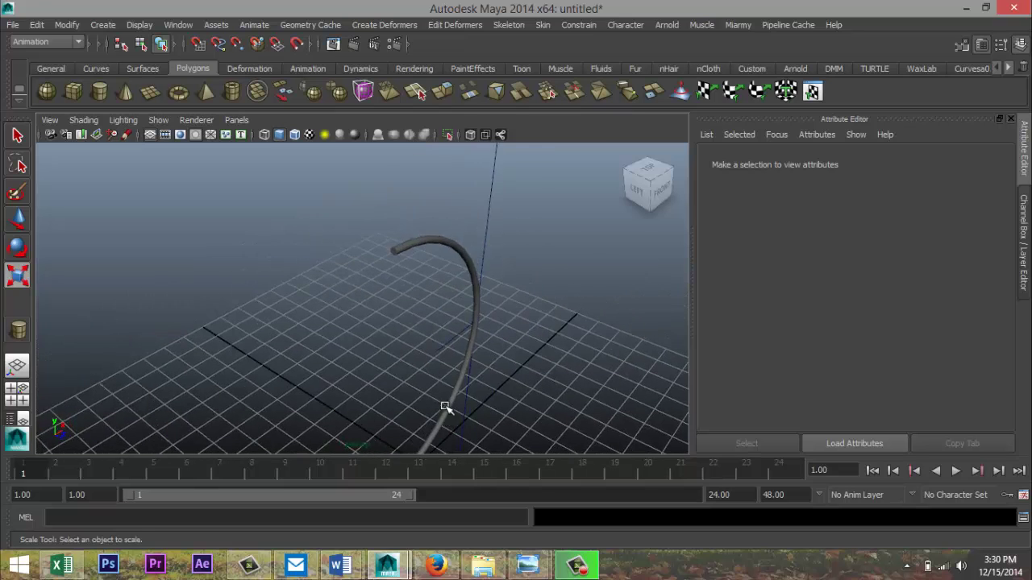
scroll(447, 389, "up", 2)
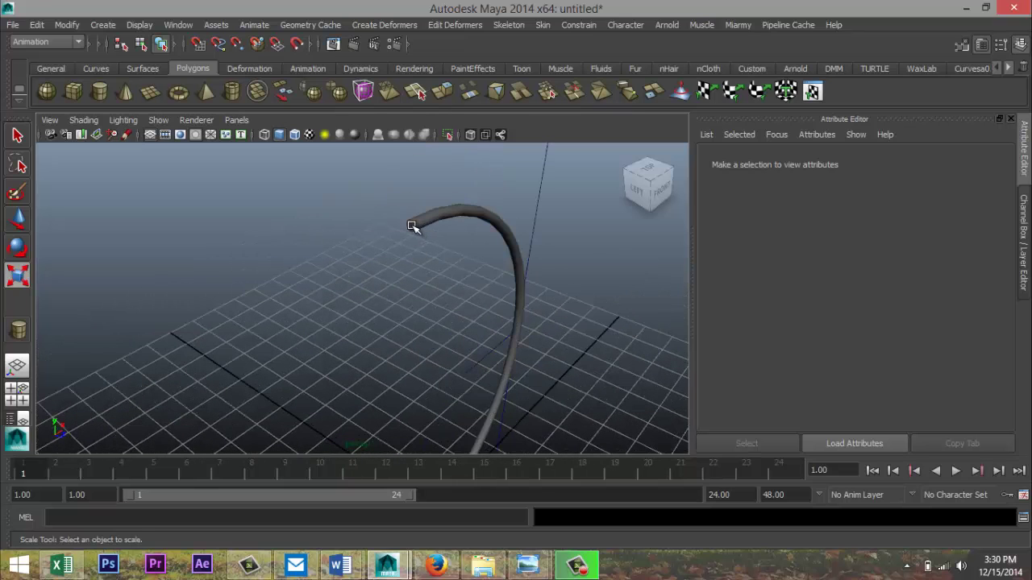
left_click(477, 213)
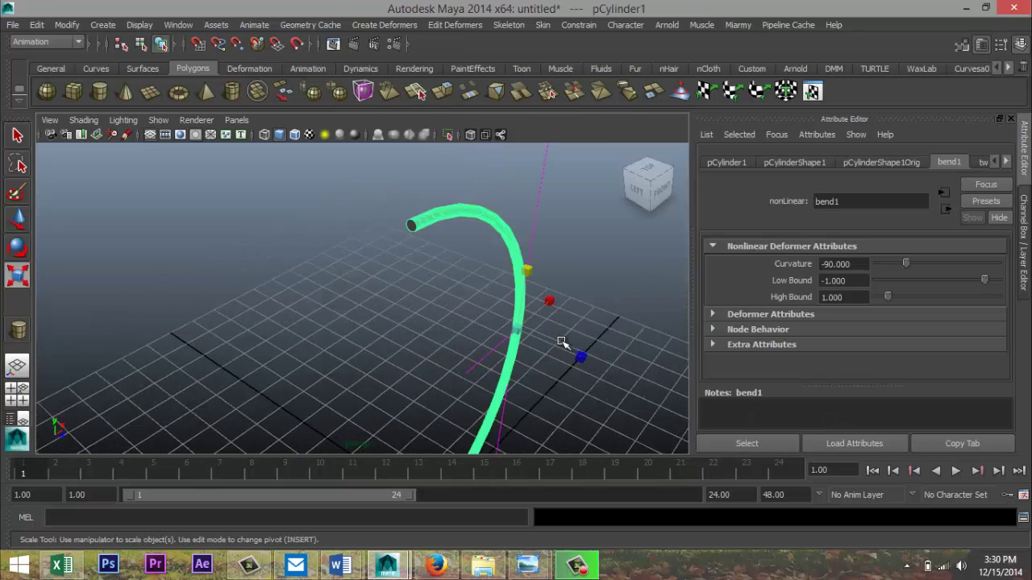
left_click_drag(565, 342, 504, 338, "alt")
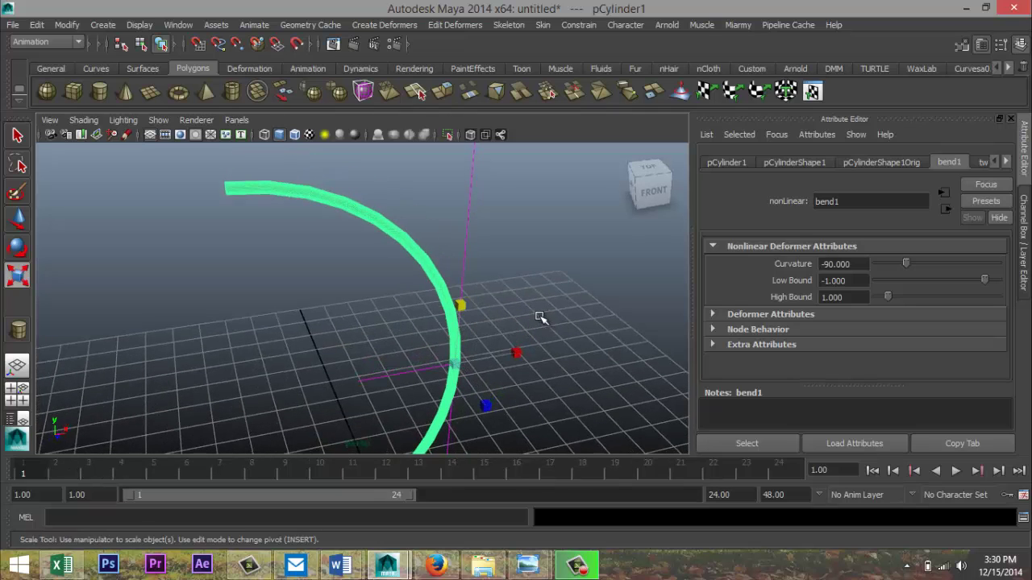
key("ctrl+z")
key("ctrl+z")
key("ctrl+z")
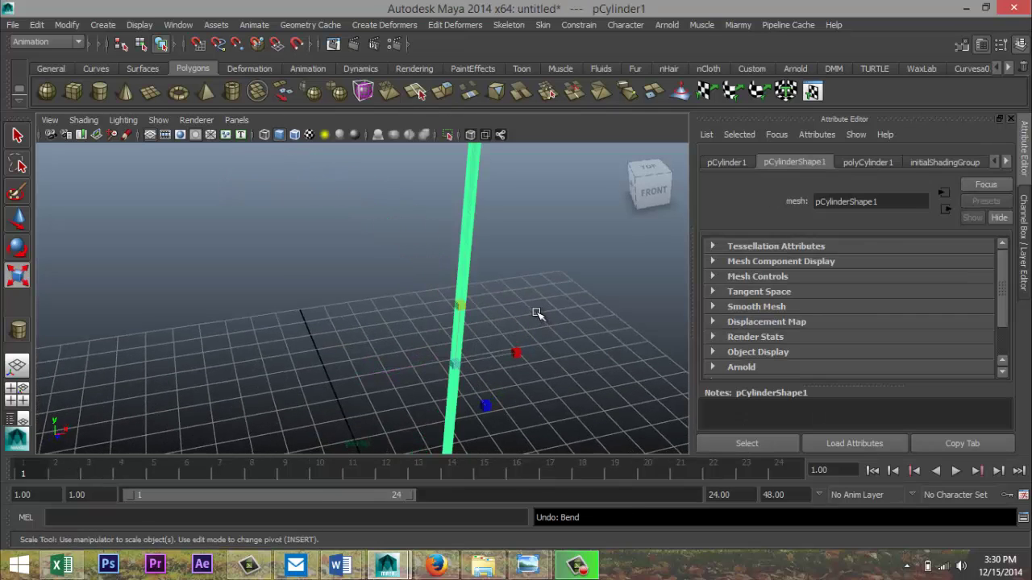
Step: Increase the cylinder's axis subdivisions to 60 and its height subdivisions to 40
left_click(725, 162)
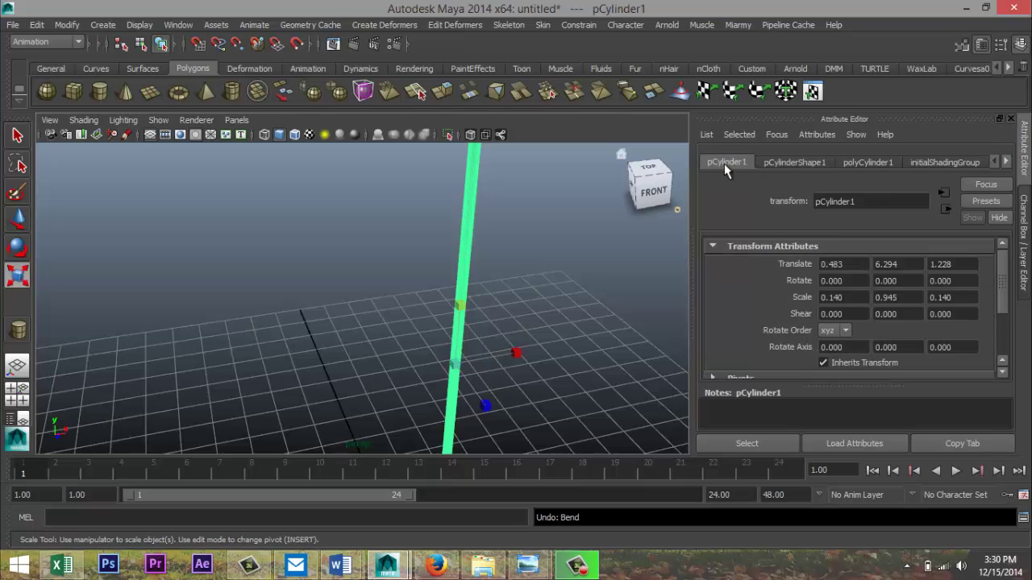
left_click(855, 163)
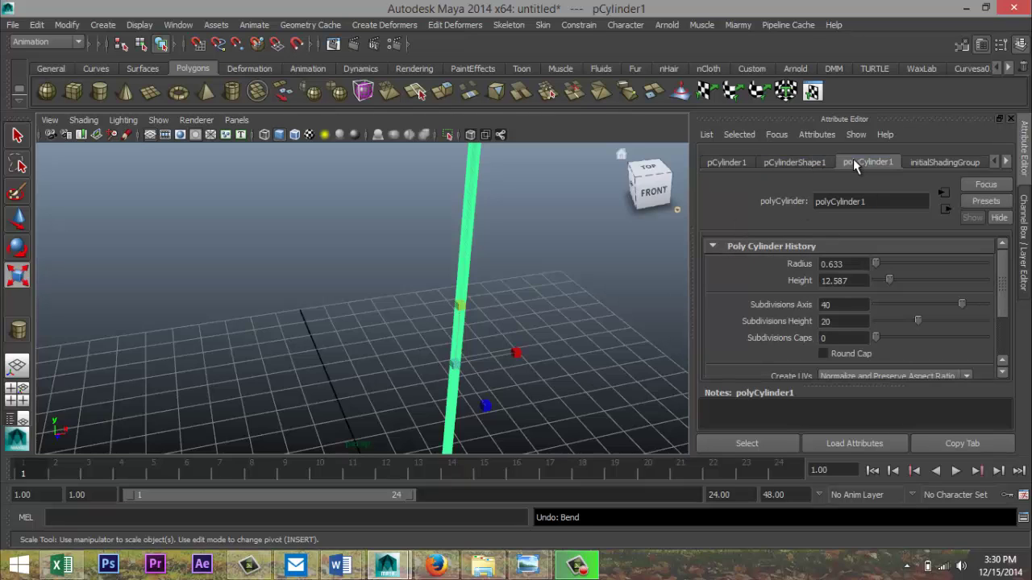
double_click(855, 304)
type("60")
left_click(853, 321)
type("40")
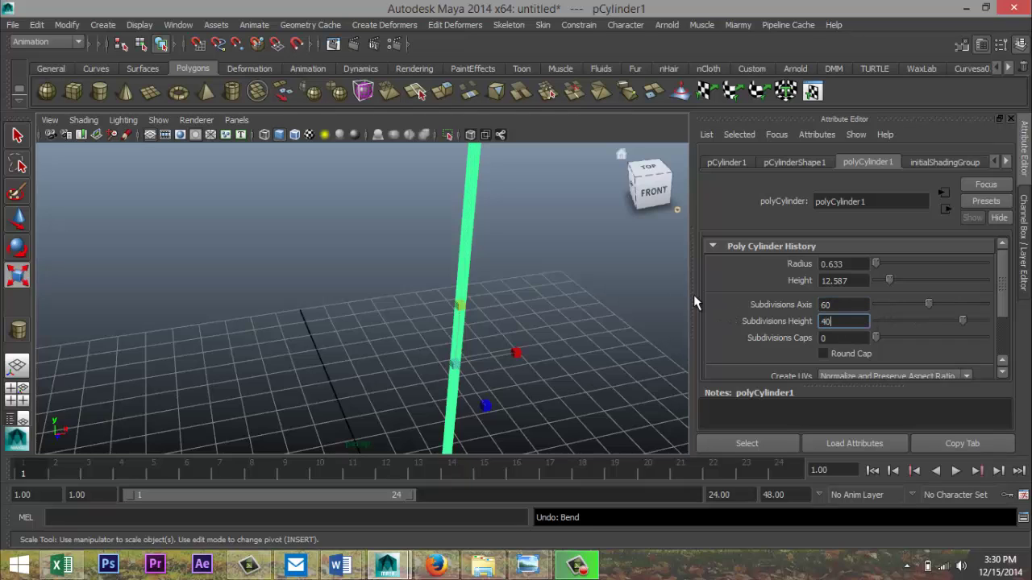
left_click(518, 271)
Step: Bend the more finely subdivided cylinder with a nonlinear Bend deformer at a curvature of -90
left_click(467, 244)
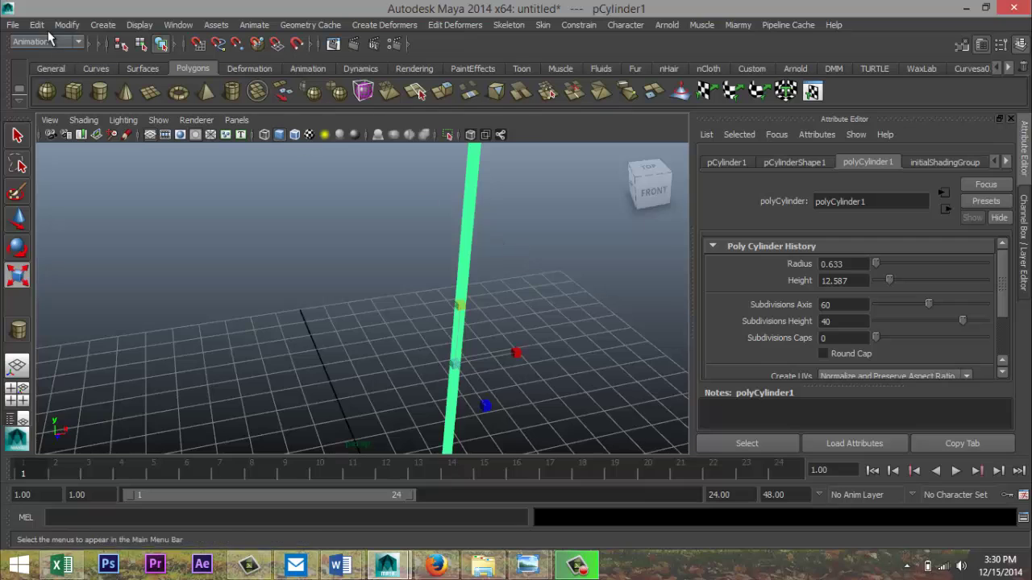
left_click(395, 25)
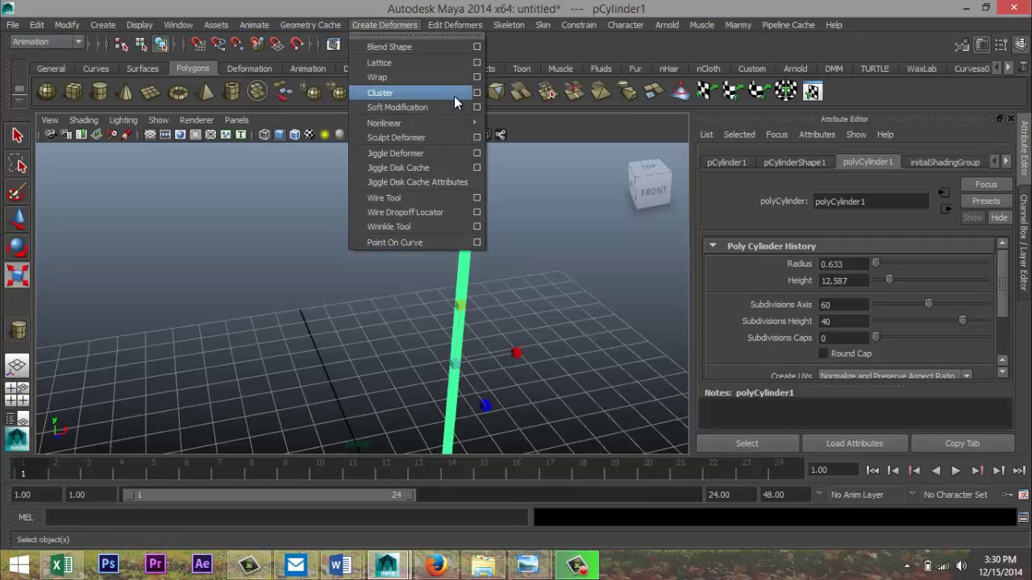
mouse_move(463, 124)
left_click(510, 132)
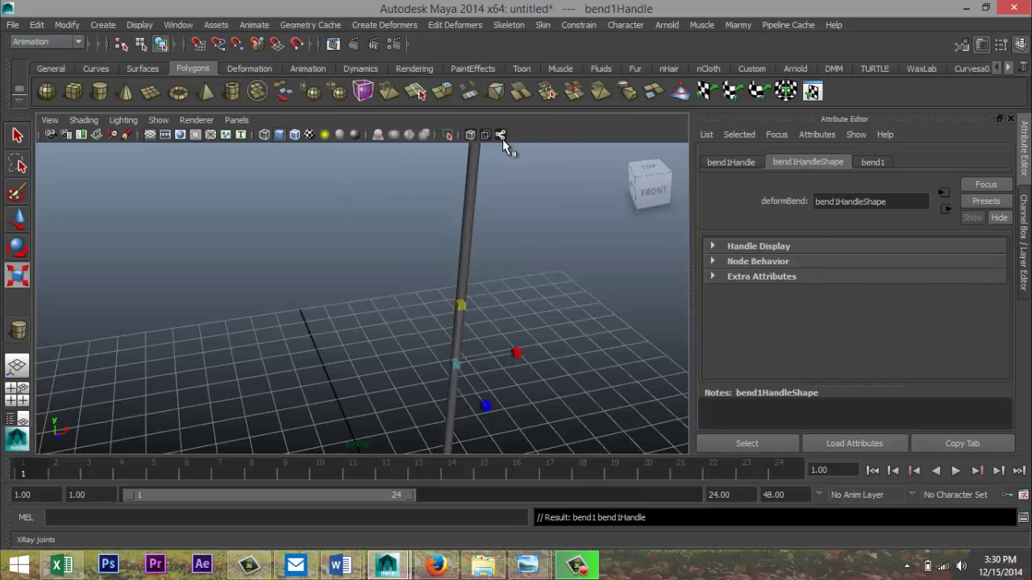
left_click(870, 162)
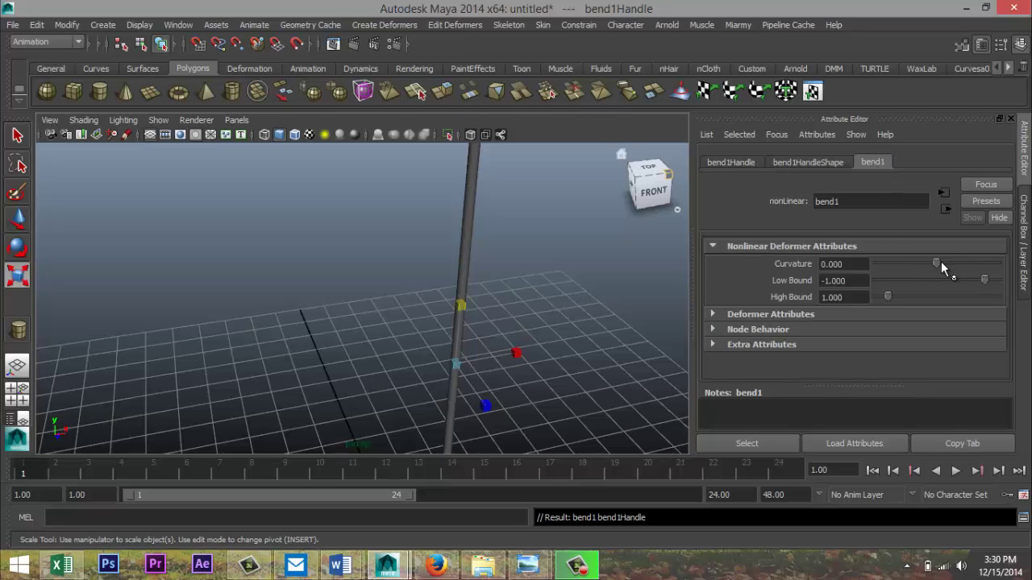
left_click_drag(941, 262, 760, 262)
type("-90")
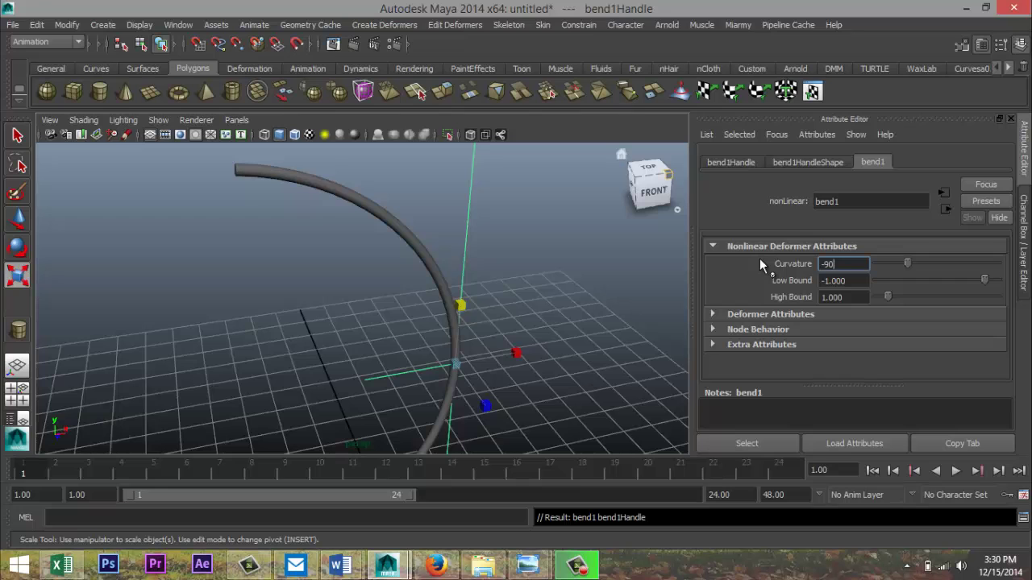
key("Return")
left_click(315, 226)
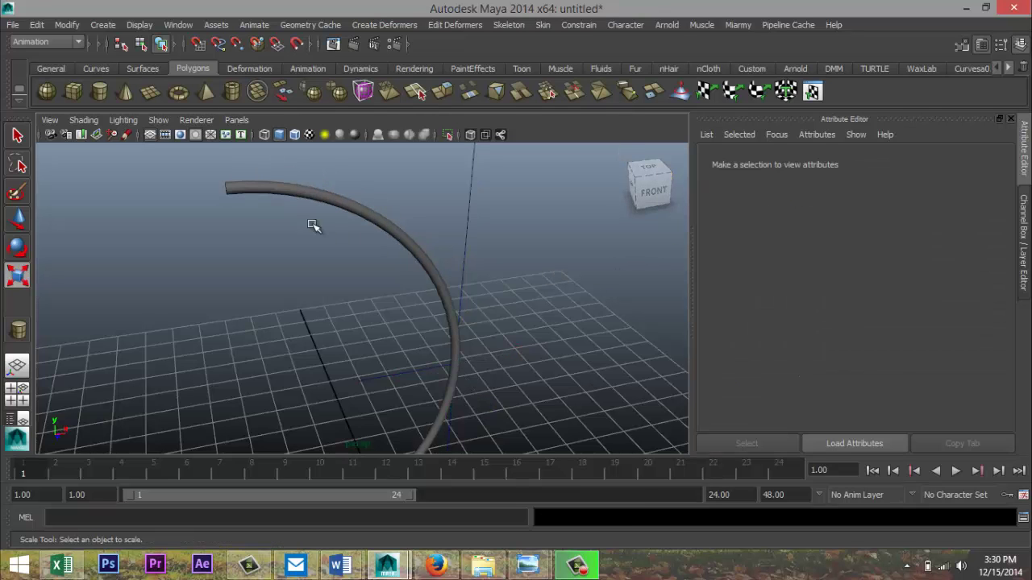
Step: Delete the bent cylinder's construction history
left_click(334, 207)
left_click_drag(223, 245, 317, 269, "alt")
left_click(37, 24)
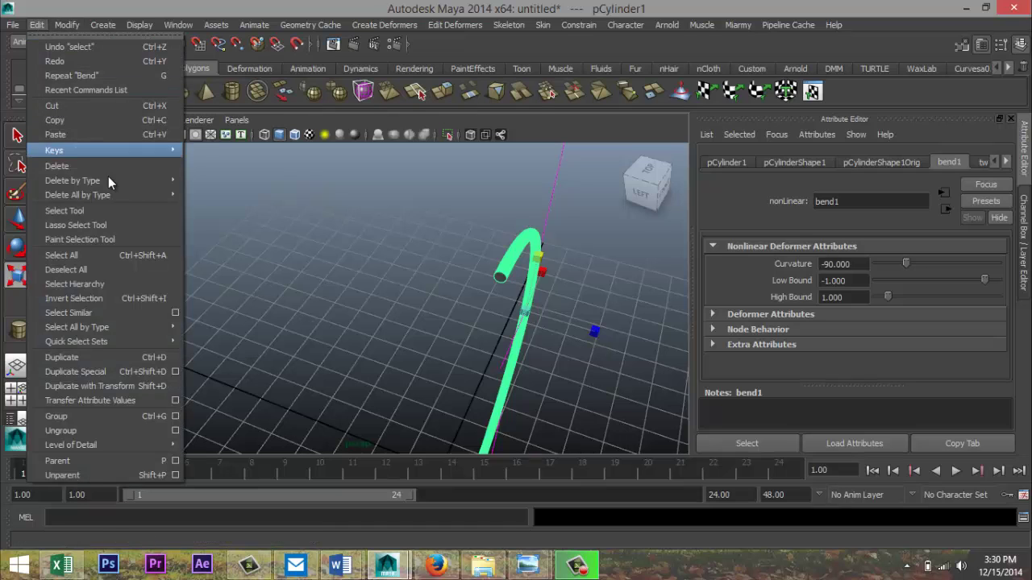
mouse_move(174, 188)
left_click(204, 188)
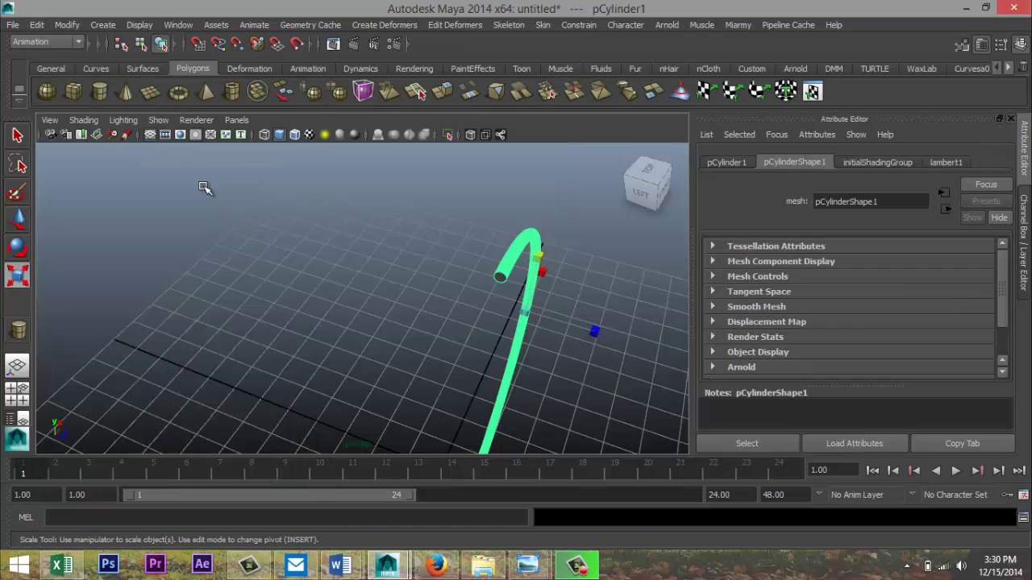
Step: Select the cap faces at both ends of the bent tube
left_click_drag(474, 289, 498, 301, "alt")
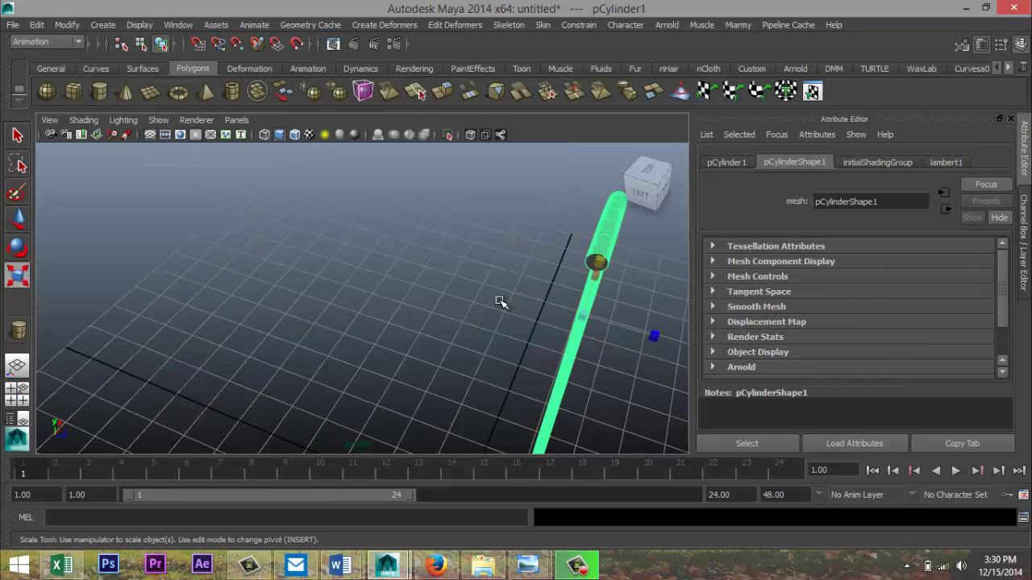
right_click_drag(595, 263, 585, 272)
left_click(596, 264)
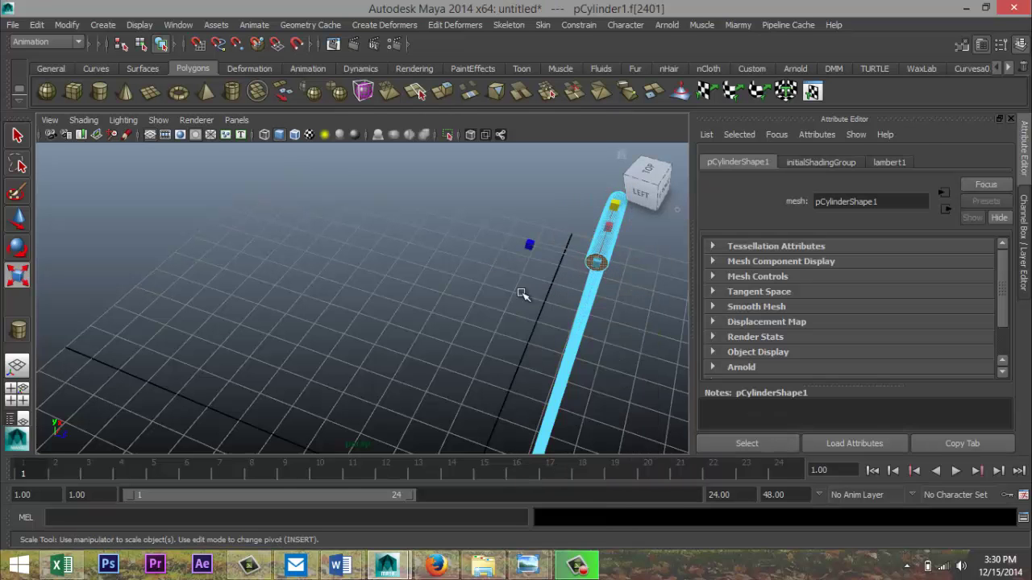
middle_click_drag(452, 315, 439, 88, "alt")
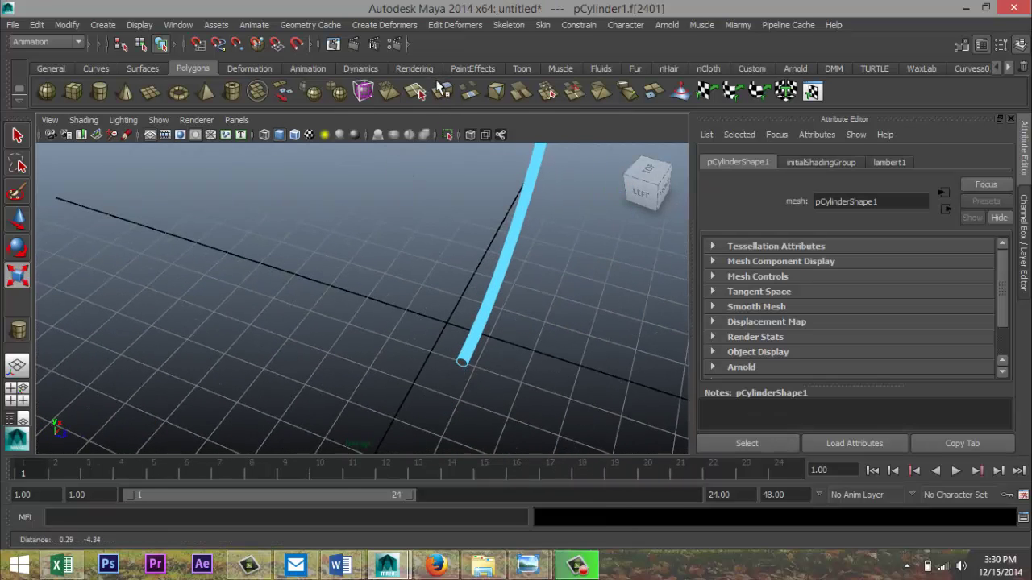
left_click(463, 363, "shift")
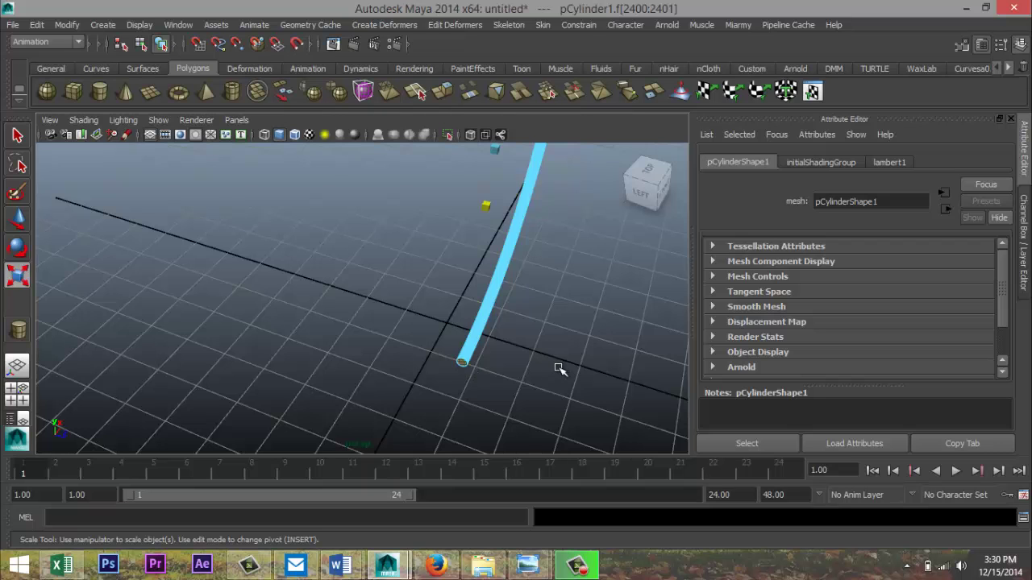
Step: Move both end faces together along negative X to extend the bent tube with two long straight legs
scroll(557, 369, "down", 3)
key("w")
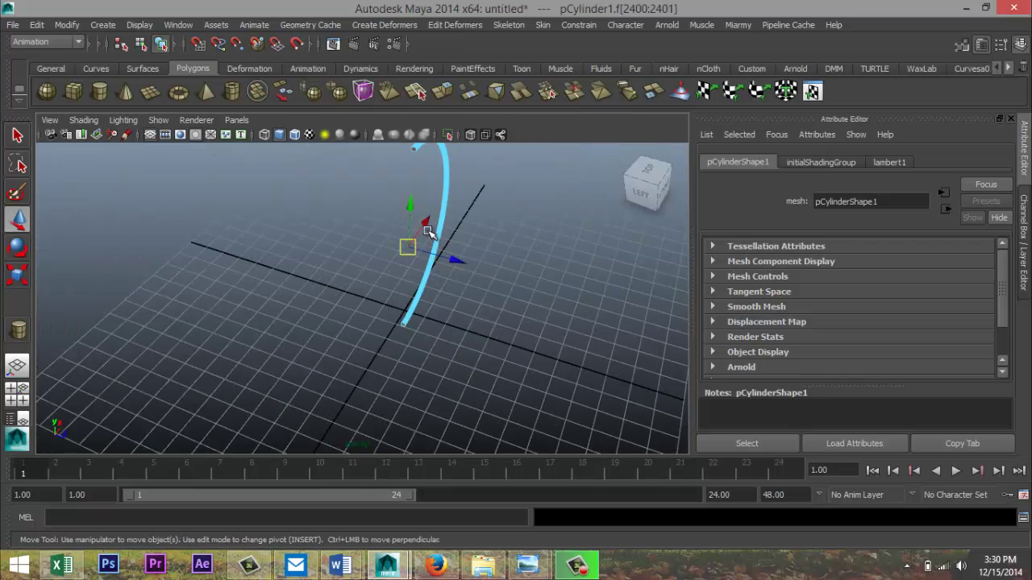
left_click_drag(413, 236, 347, 340)
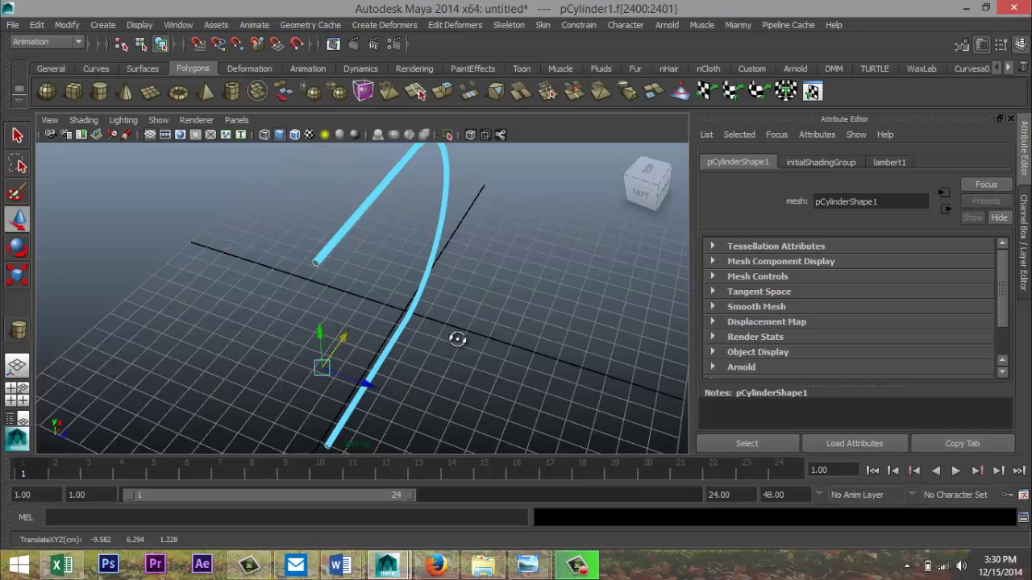
left_click_drag(457, 339, 381, 324, "alt")
left_click_drag(246, 267, 178, 279)
scroll(246, 297, "down", 4)
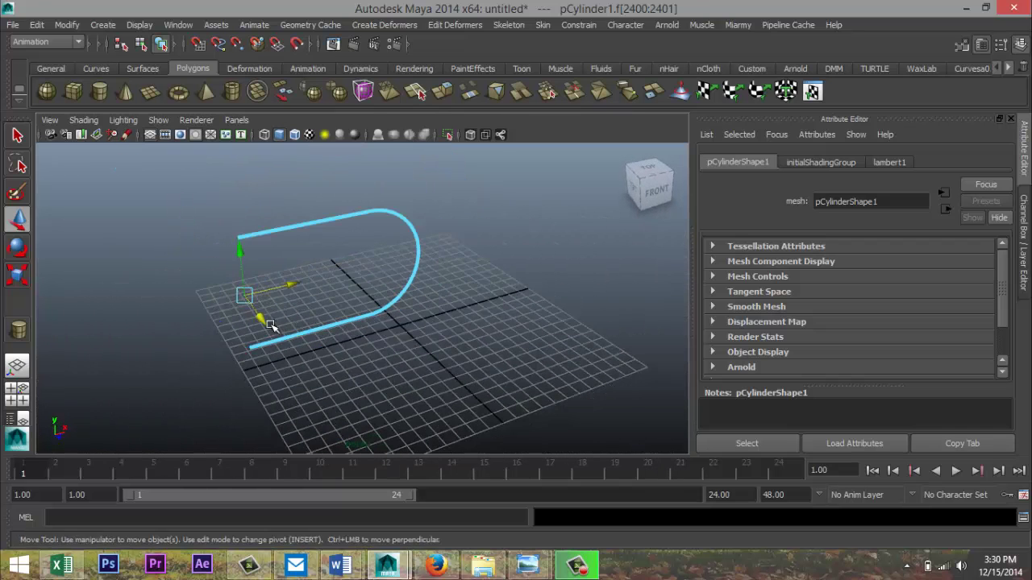
left_click_drag(293, 353, 326, 368, "alt")
scroll(421, 353, "down", 3)
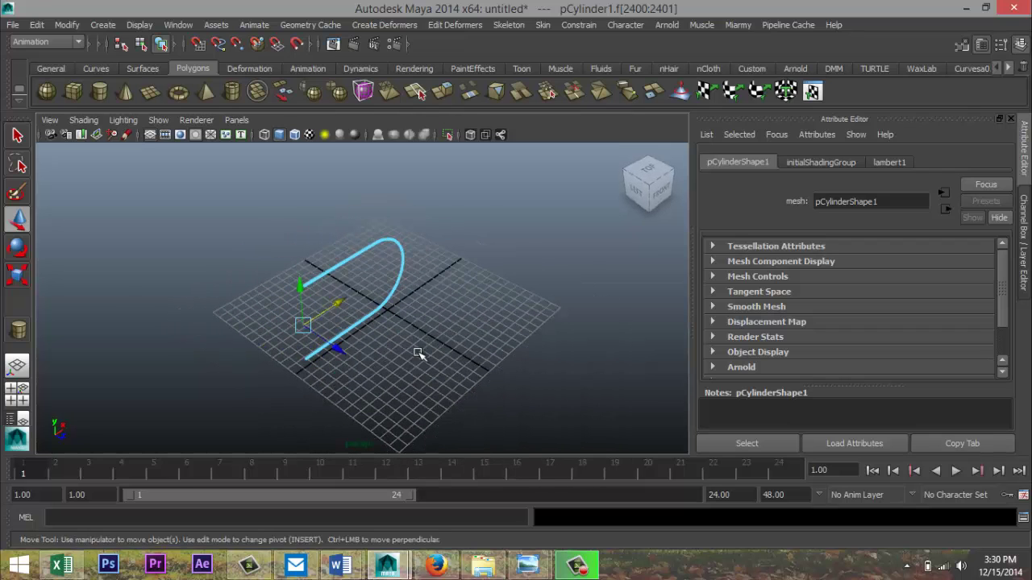
Step: Switch the tube back to object mode and lay it flat by setting its X rotation to -90
left_click_drag(220, 227, 497, 411)
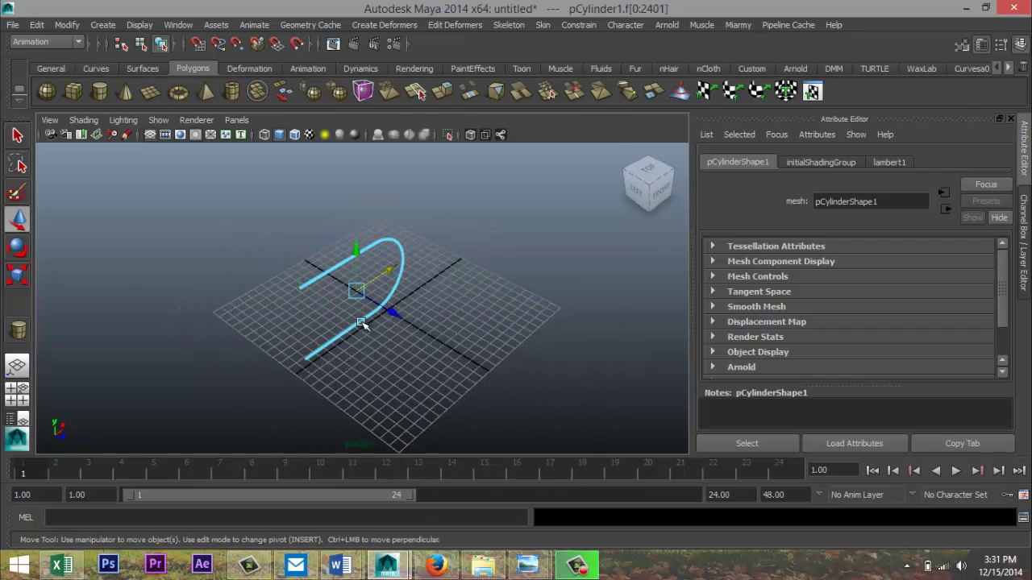
right_click_drag(361, 306, 419, 224)
left_click(419, 223)
left_click(402, 271)
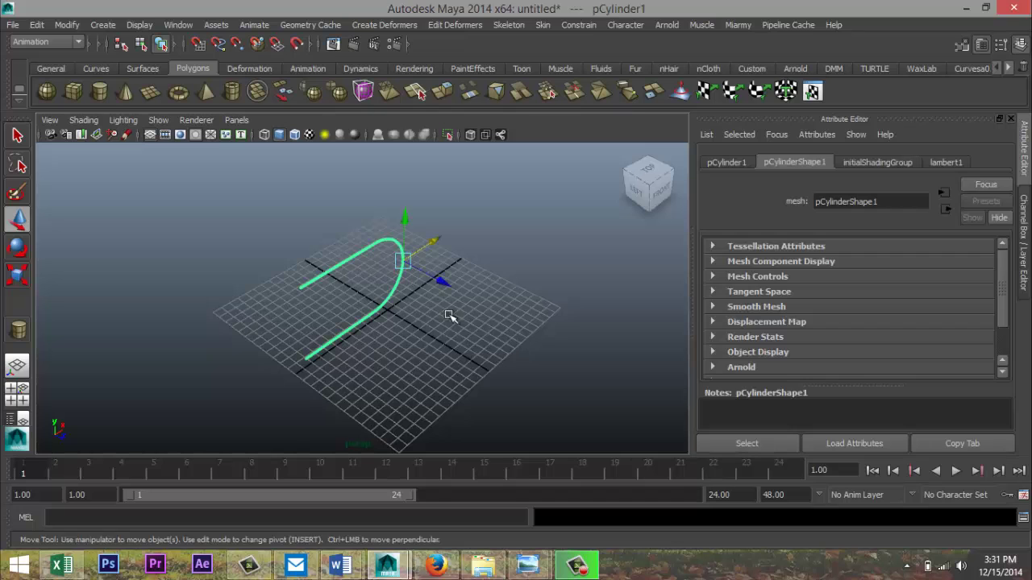
key("e")
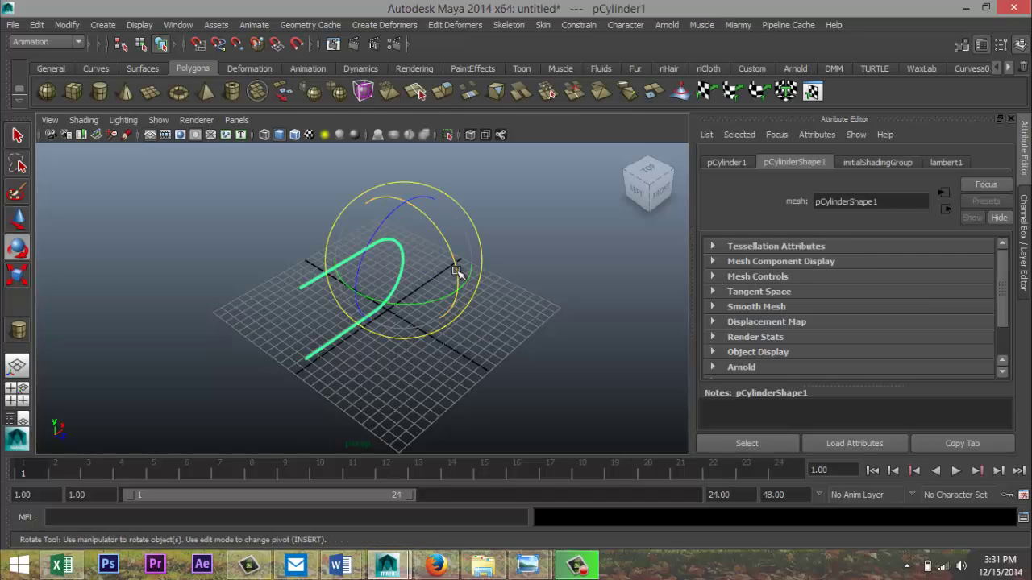
left_click_drag(457, 271, 382, 206)
left_click(727, 163)
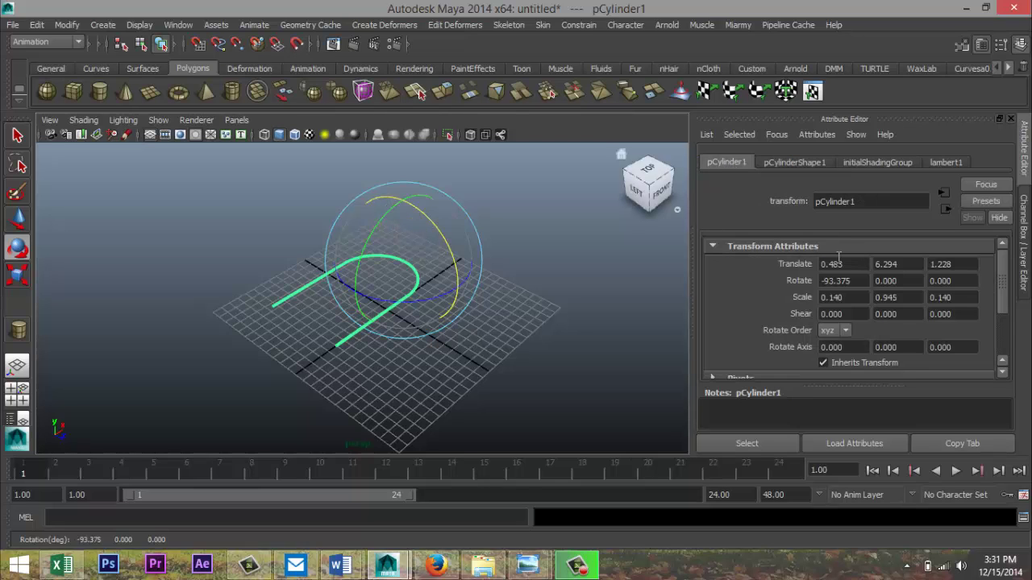
left_click(856, 282)
type("-90")
key("Return")
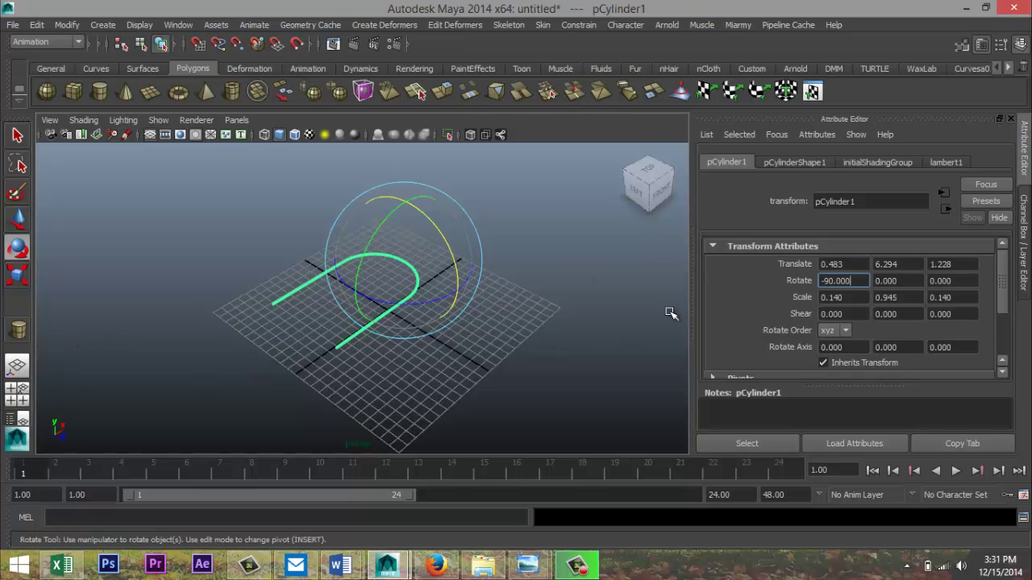
Step: Place the tube at the origin by setting its X, Y and Z translation to 0, and deselect it
left_click(815, 163)
left_click(860, 163)
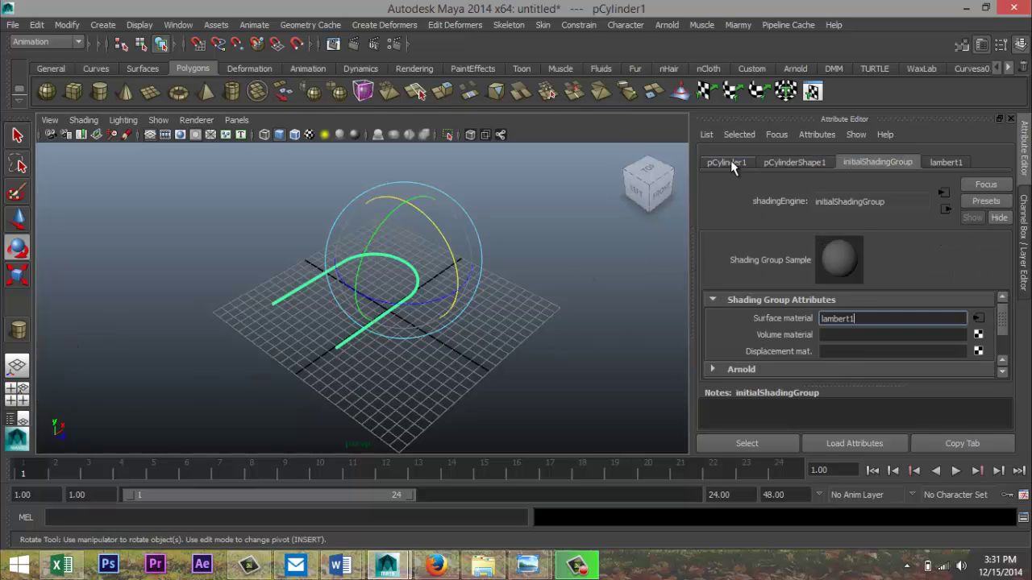
left_click(726, 163)
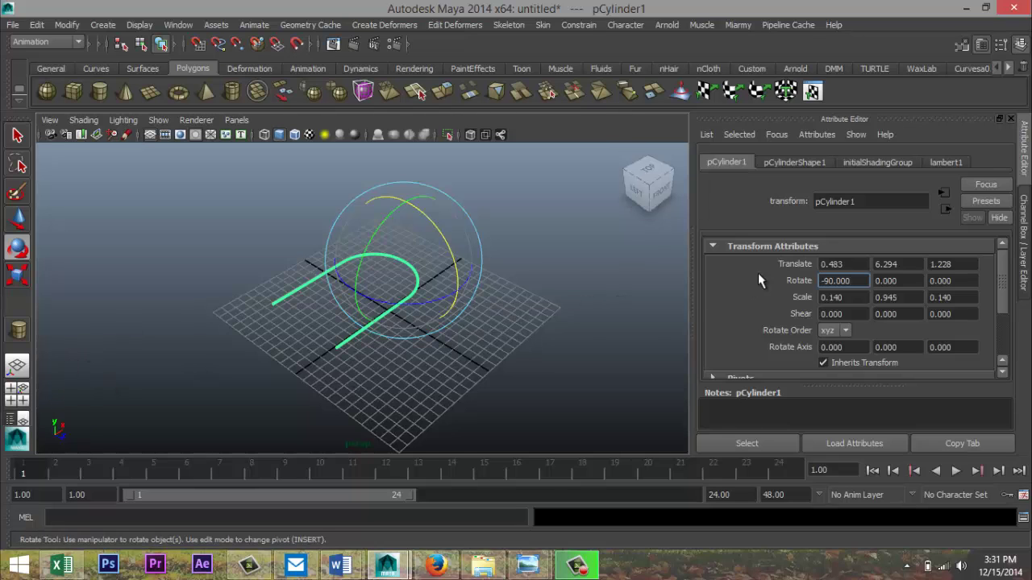
left_click(842, 265)
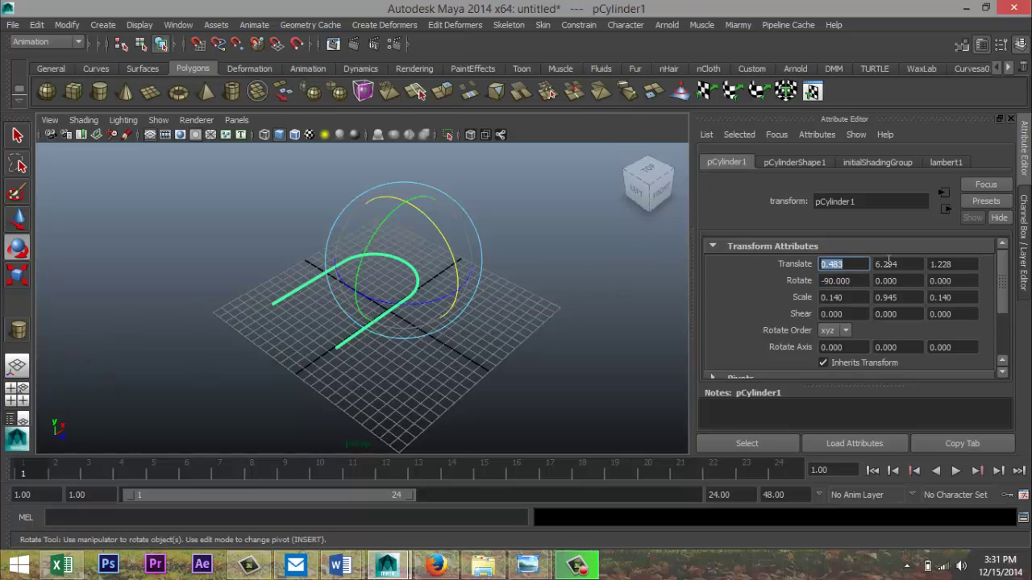
type("0")
key("Tab")
type("0")
key("Tab")
type("0")
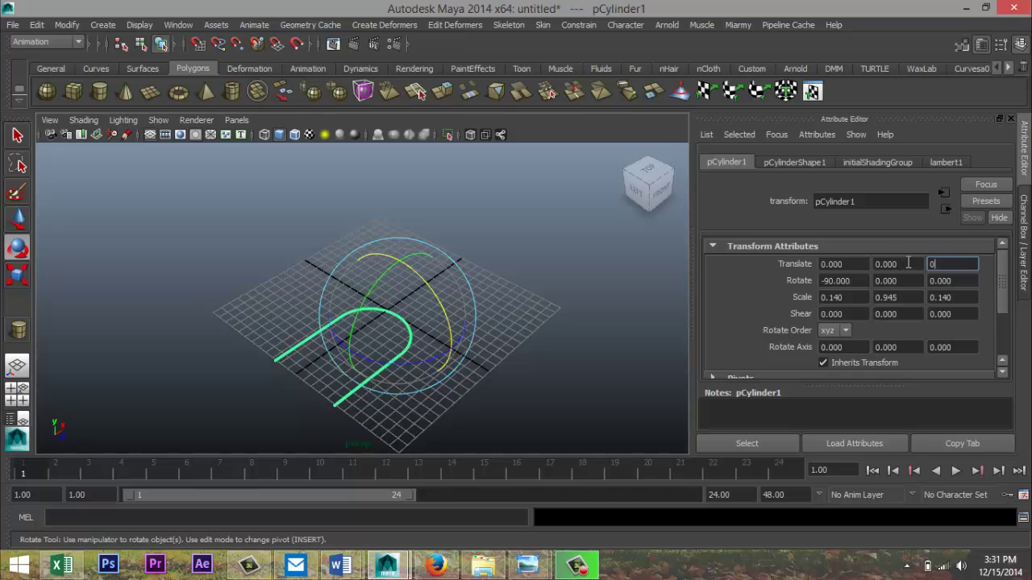
left_click(902, 264)
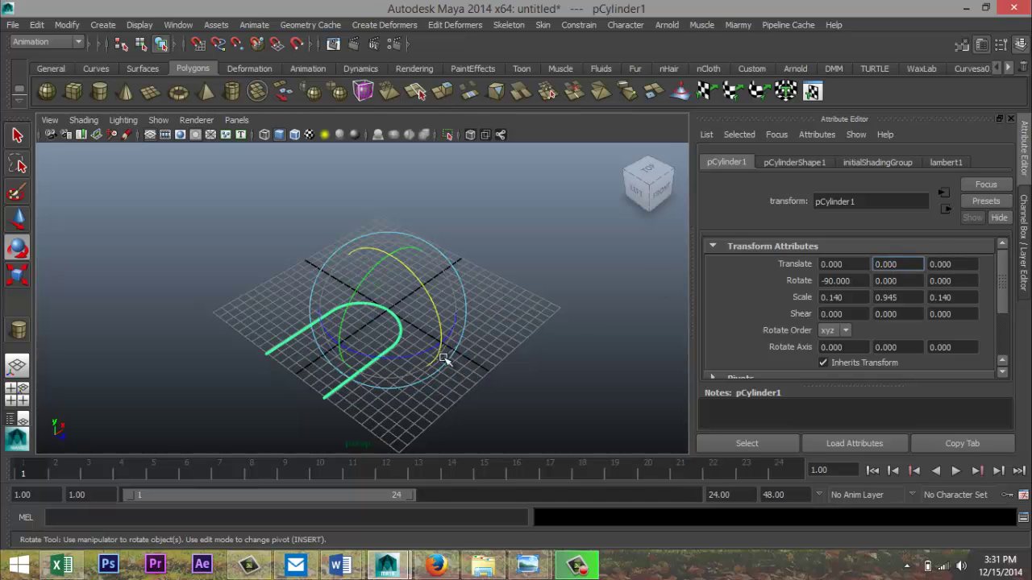
left_click_drag(449, 362, 524, 379, "alt")
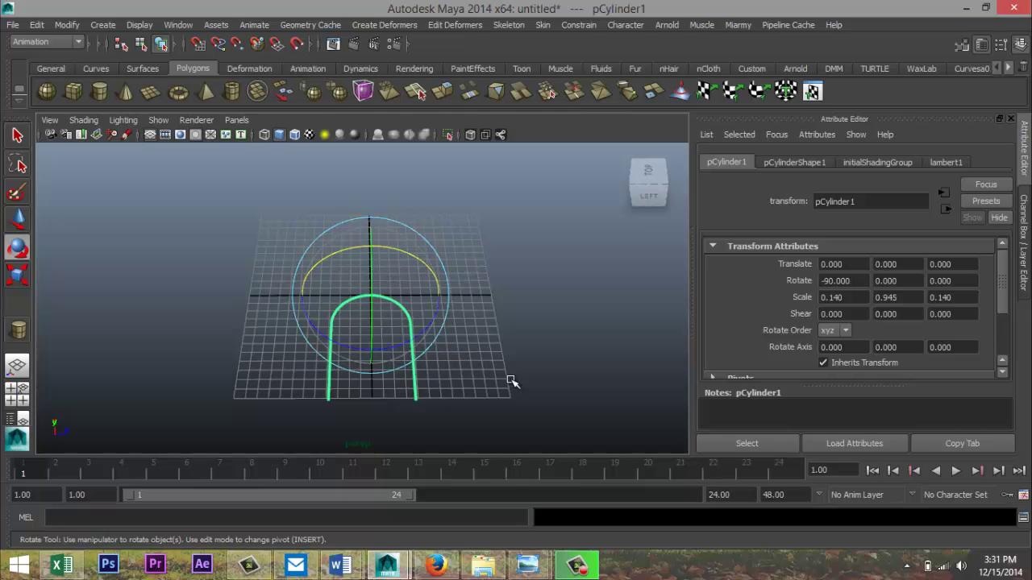
key("Delete")
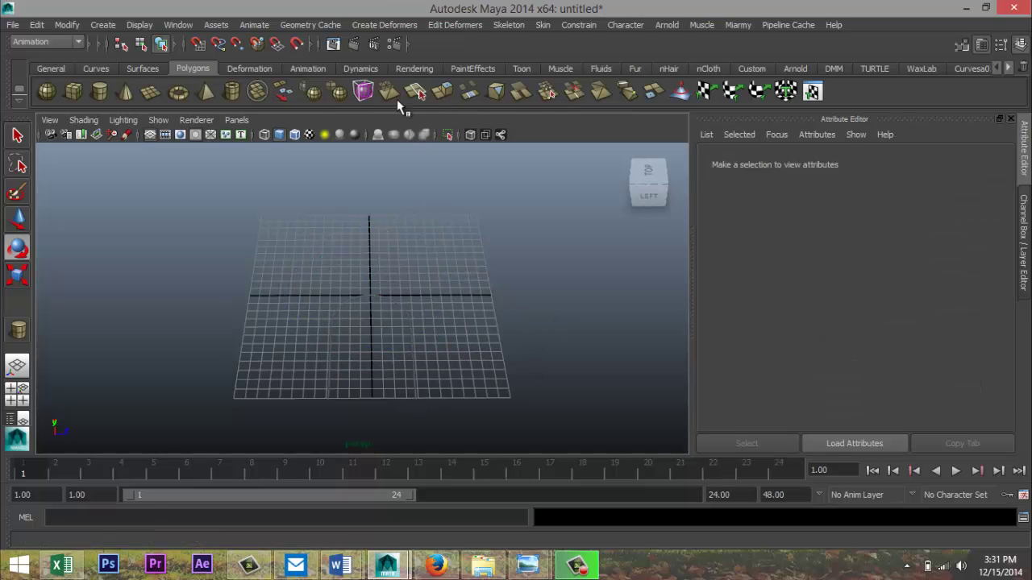
Step: Create a polygon torus overlapping the tube, with a radius of about 12.9 and a section radius of about 0.4
left_click(177, 91)
left_click_drag(516, 350, 652, 383)
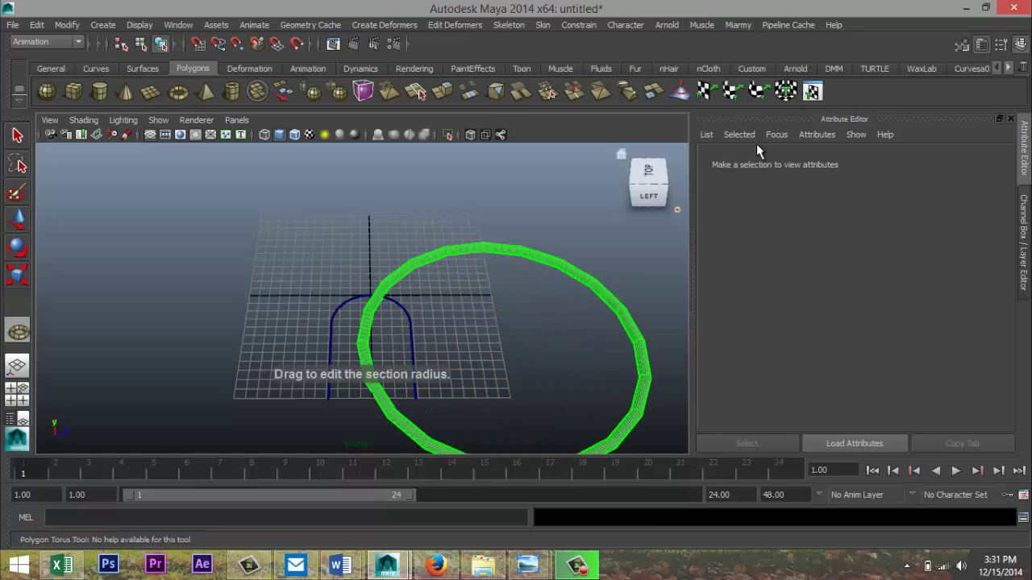
key("e")
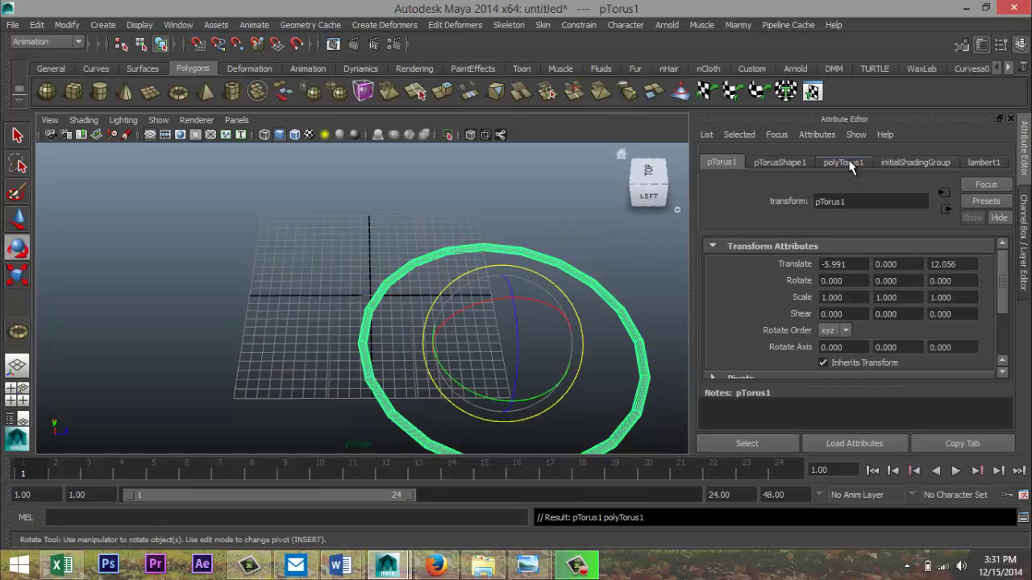
Step: Set the torus's axis and height subdivisions to 60 and its section radius to 0.2
left_click(843, 163)
double_click(853, 320)
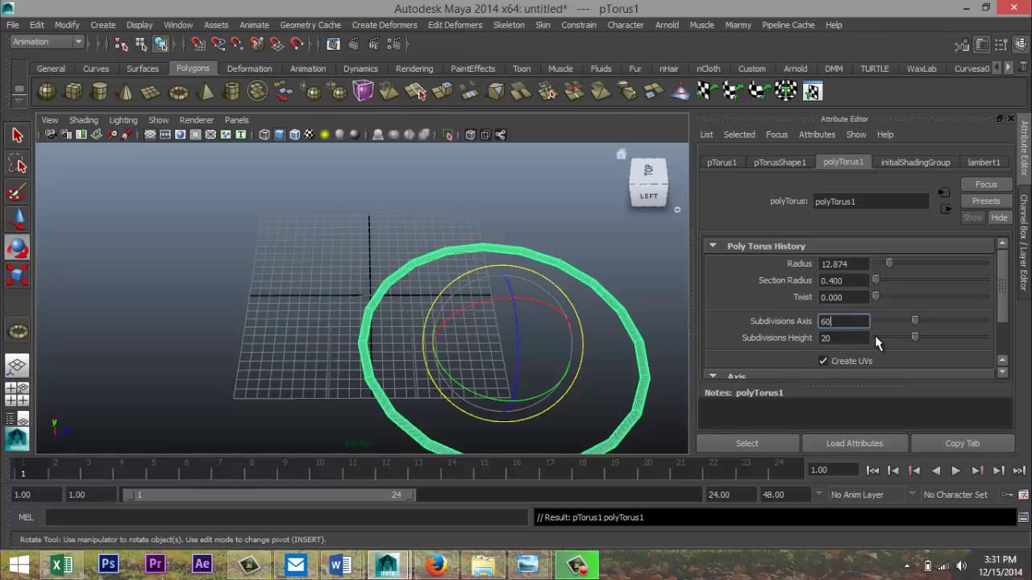
key("Tab")
type("60")
key("Return")
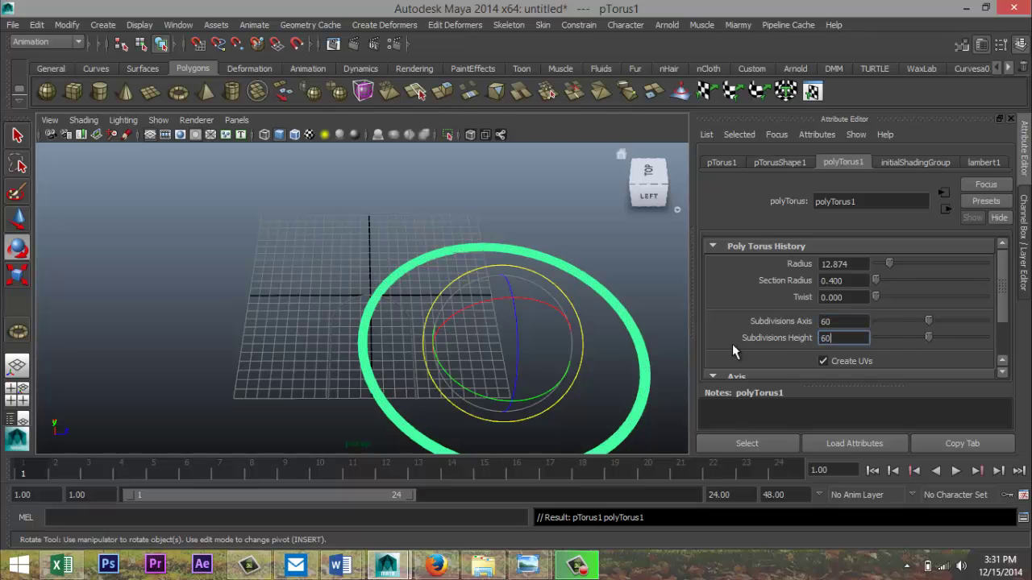
double_click(858, 285)
type("0.200")
key("Return")
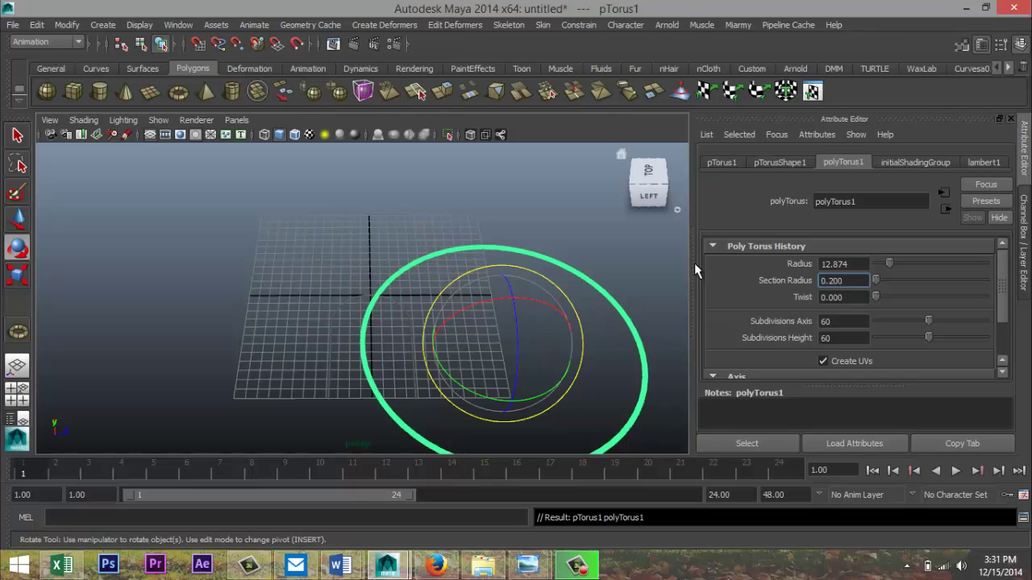
Step: In the top view, centre the torus on the origin by setting its X and Z translation to 0
left_click(19, 396)
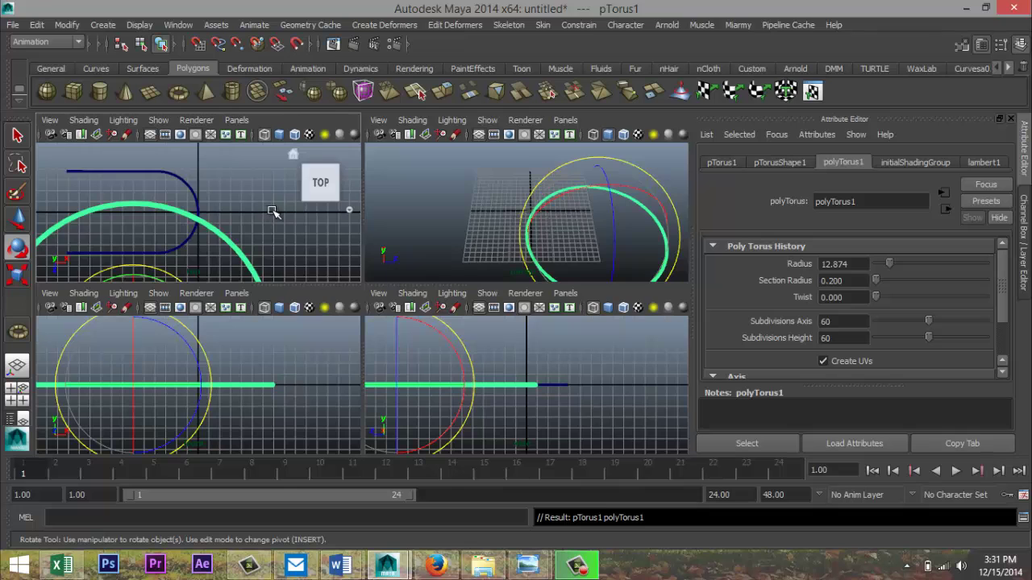
key("space")
scroll(346, 247, "down", 5)
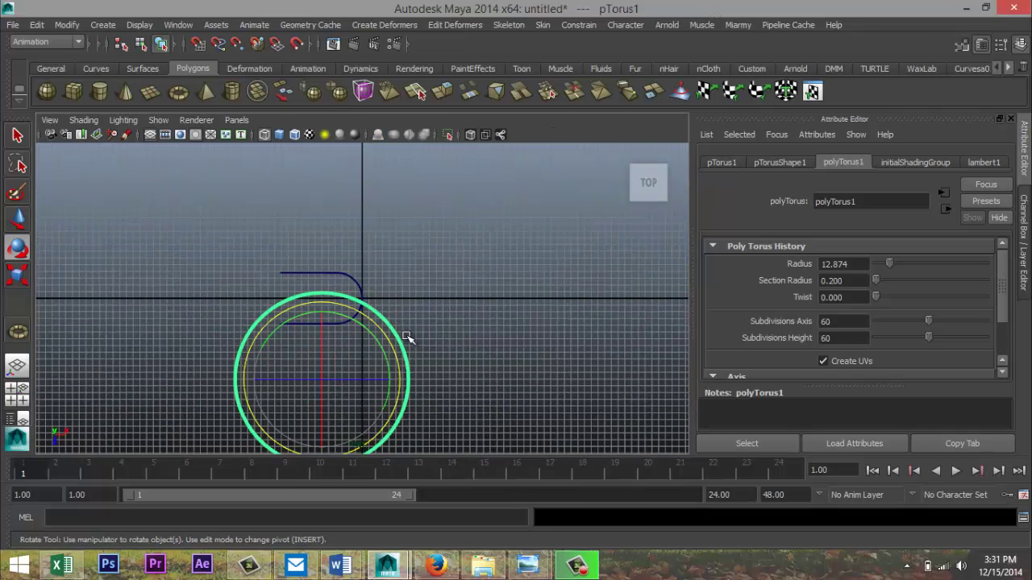
left_click(720, 163)
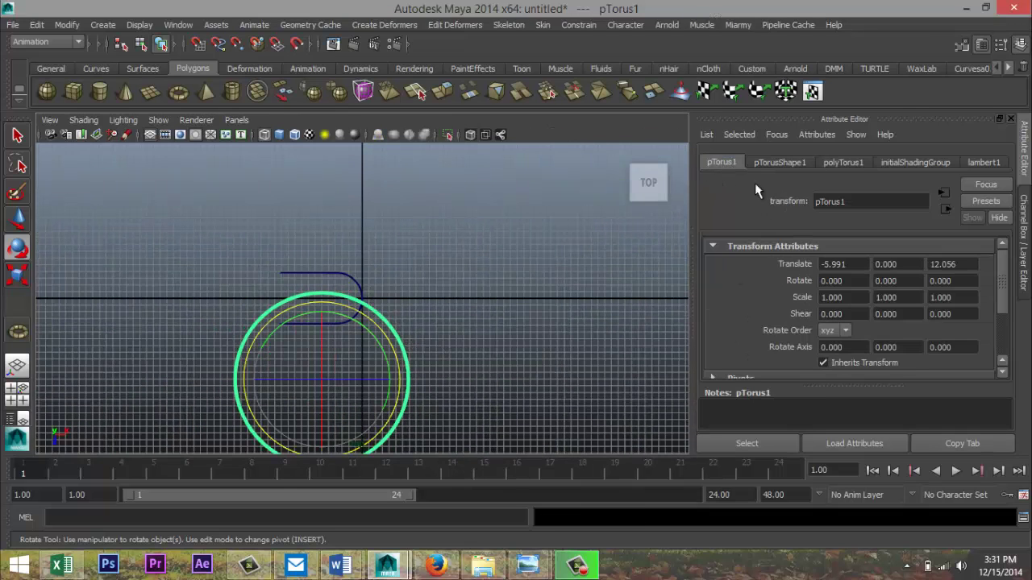
left_click_drag(859, 264, 731, 253)
type("0")
left_click_drag(968, 263, 914, 263)
type("0")
left_click(914, 263)
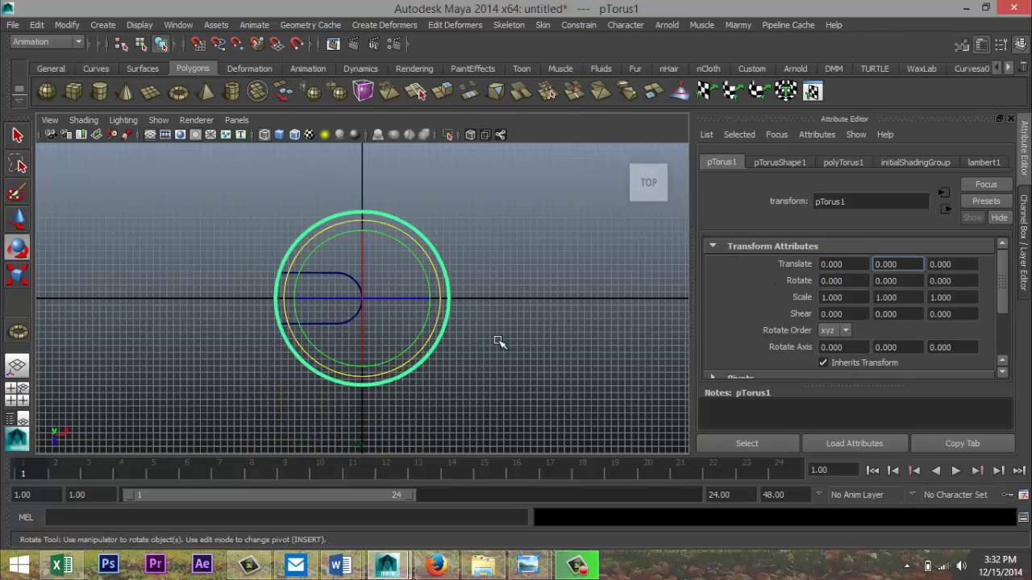
Step: Scale the torus down uniformly to about 0.417 so its diameter is slightly larger than the tube's width
left_click(497, 280)
left_click(446, 280)
key("r")
left_click_drag(362, 299, 293, 306)
Step: Move the torus along negative X to about -10.1 so it crosses both straight legs of the tube
key("w")
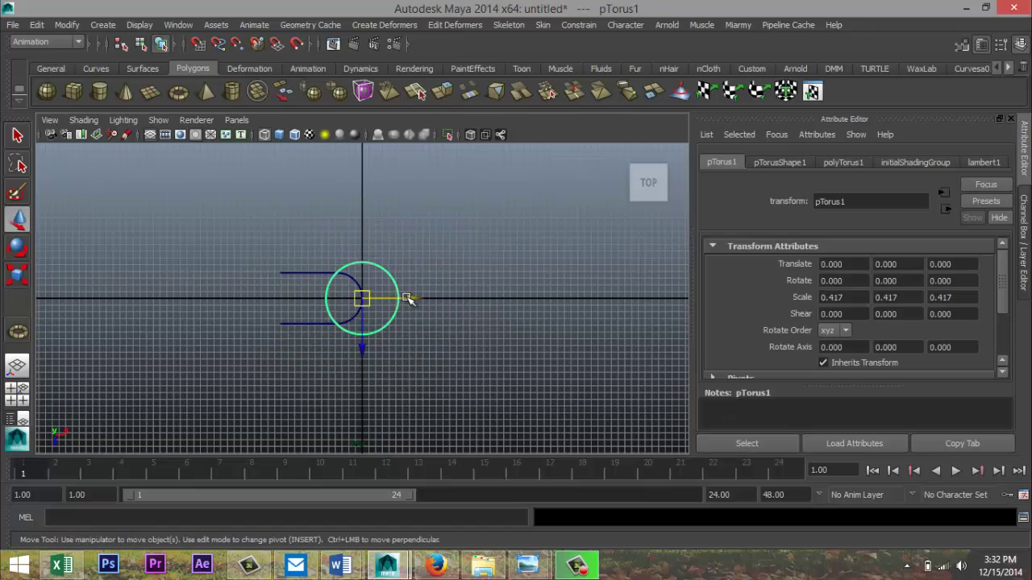
left_click_drag(407, 298, 340, 305)
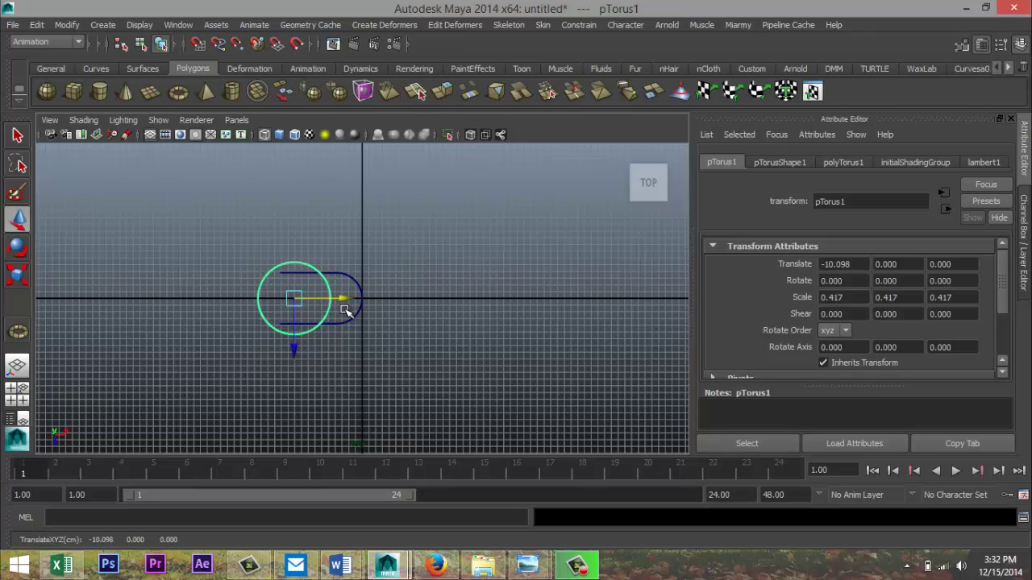
key("f")
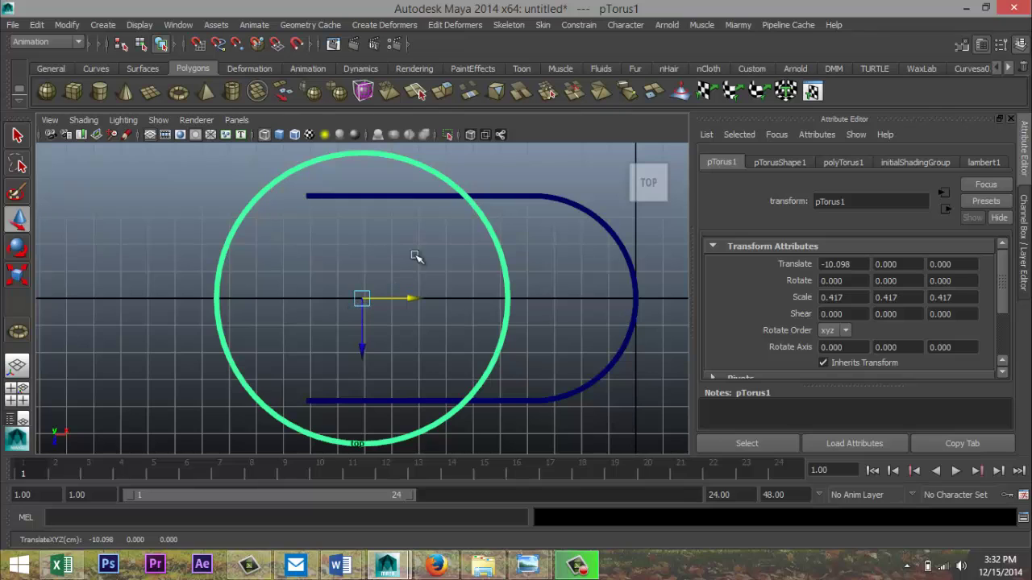
Step: Delete the torus faces that lie above the tube's upper leg in the top view
right_click_drag(488, 237, 486, 270)
scroll(355, 234, "down", 1)
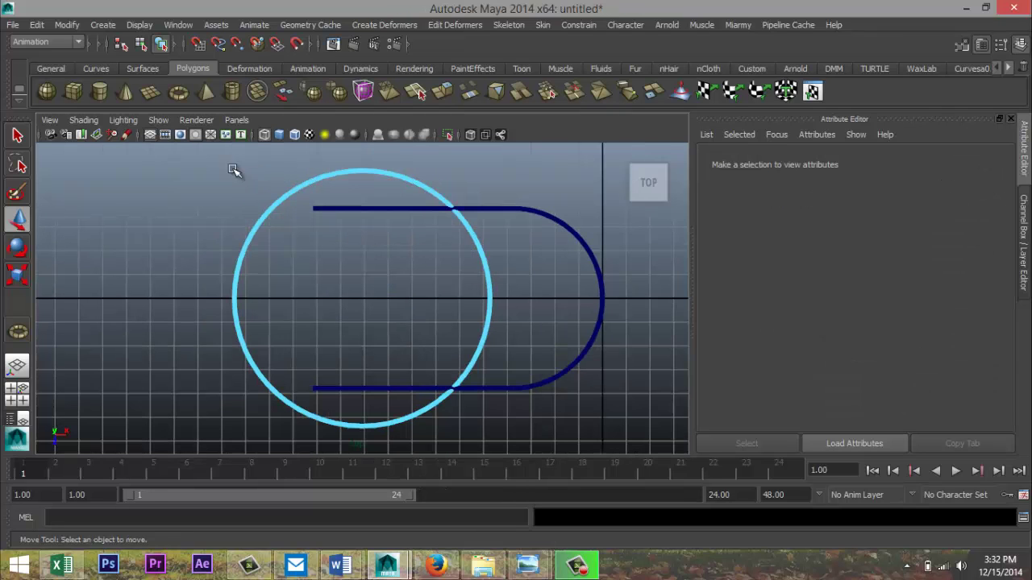
left_click(492, 209)
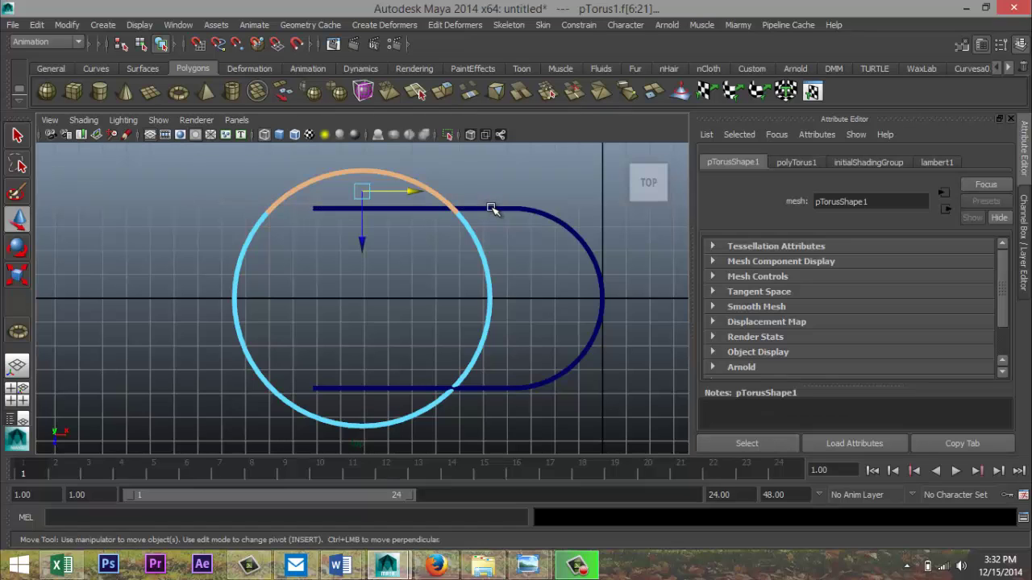
left_click(426, 182)
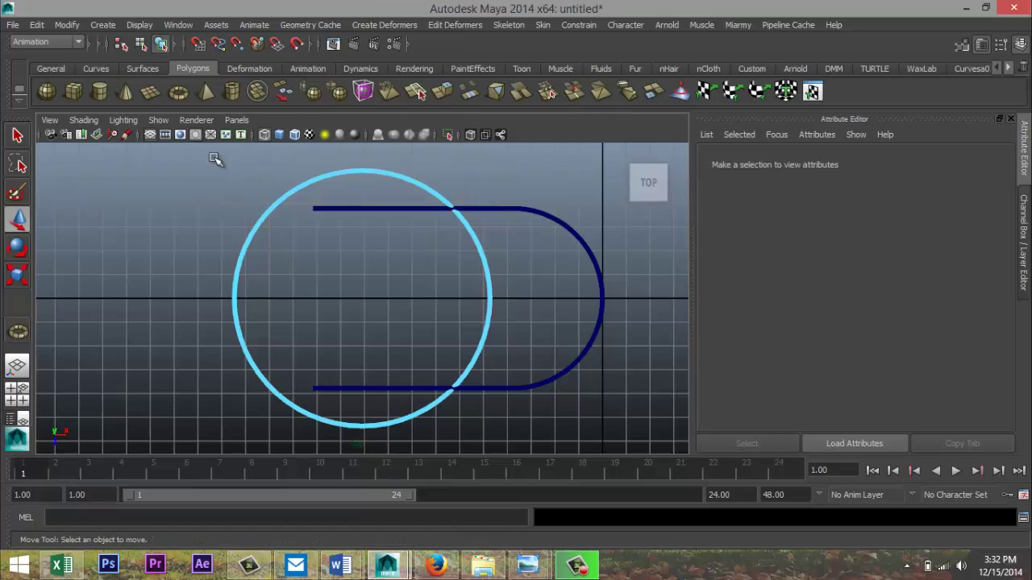
left_click(490, 203)
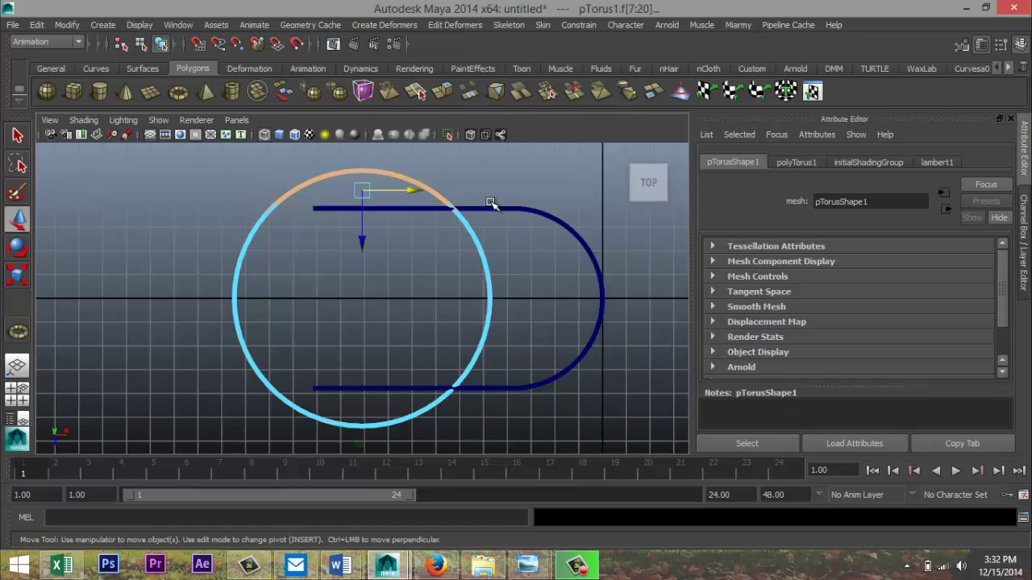
left_click(469, 190)
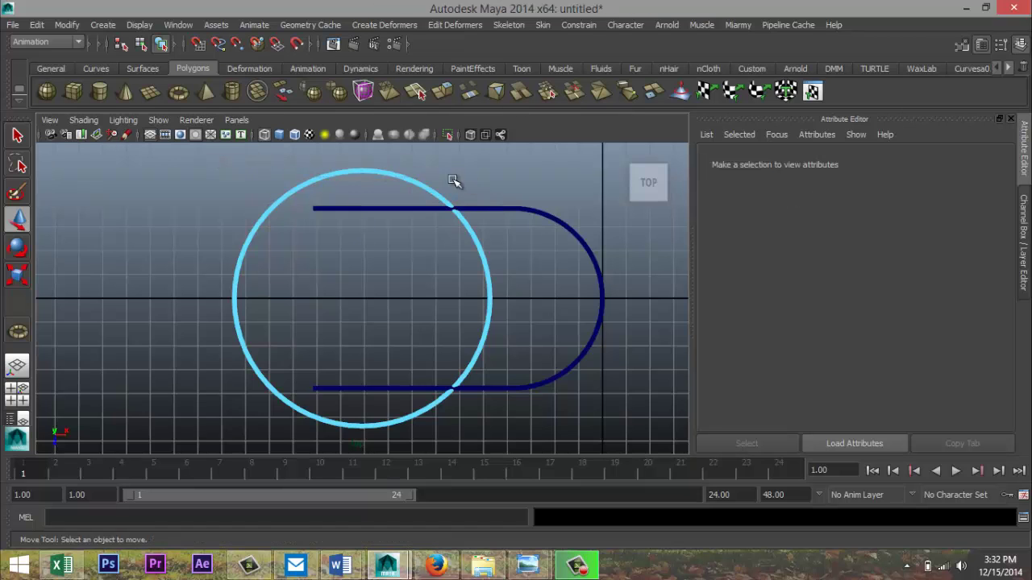
left_click(489, 199)
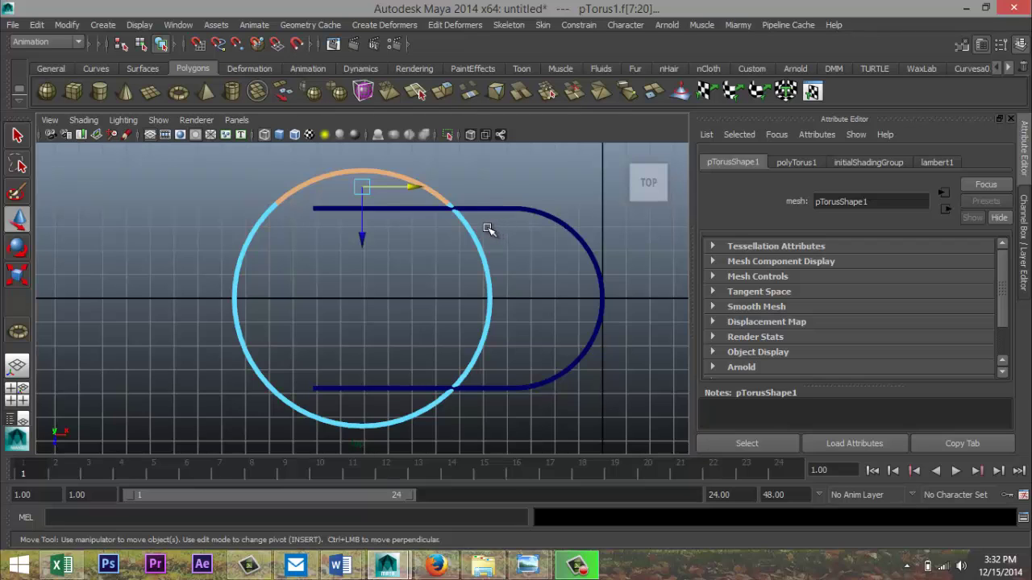
key("Delete")
Step: Delete the torus faces below the tube's lower leg and the arc beyond its open ends, keeping only the arc between the legs
left_click_drag(194, 429, 505, 401)
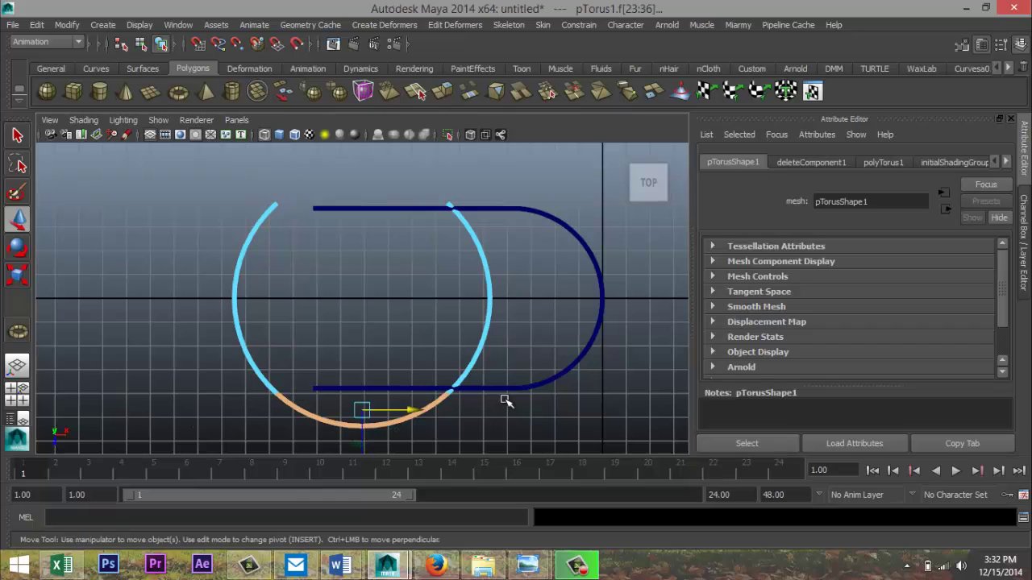
key("Delete")
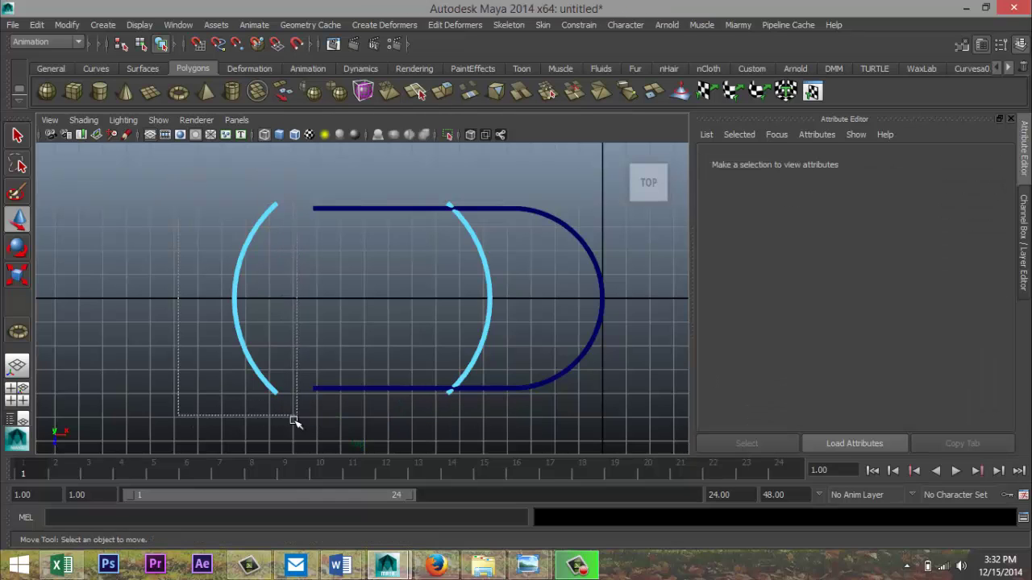
left_click_drag(288, 431, 294, 429)
key("Delete")
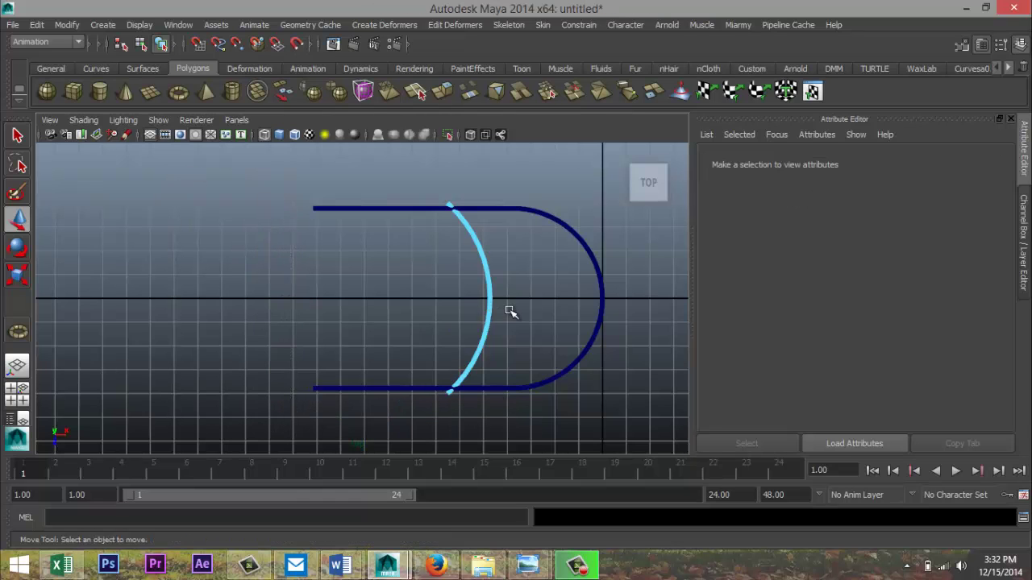
Step: Move the arc's upper end vertices in the top view so that end sits inside the tube's upper leg
scroll(524, 299, "up", 3)
middle_click_drag(520, 262, 473, 334, "alt")
scroll(474, 320, "up", 3)
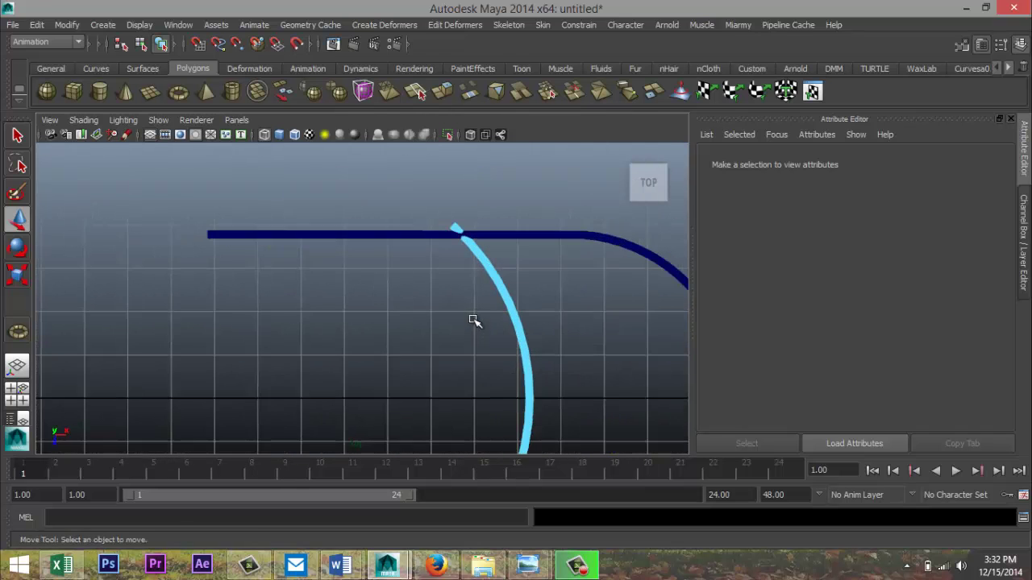
scroll(496, 296, "up", 1)
middle_click_drag(496, 298, 431, 351, "alt")
scroll(445, 318, "up", 2)
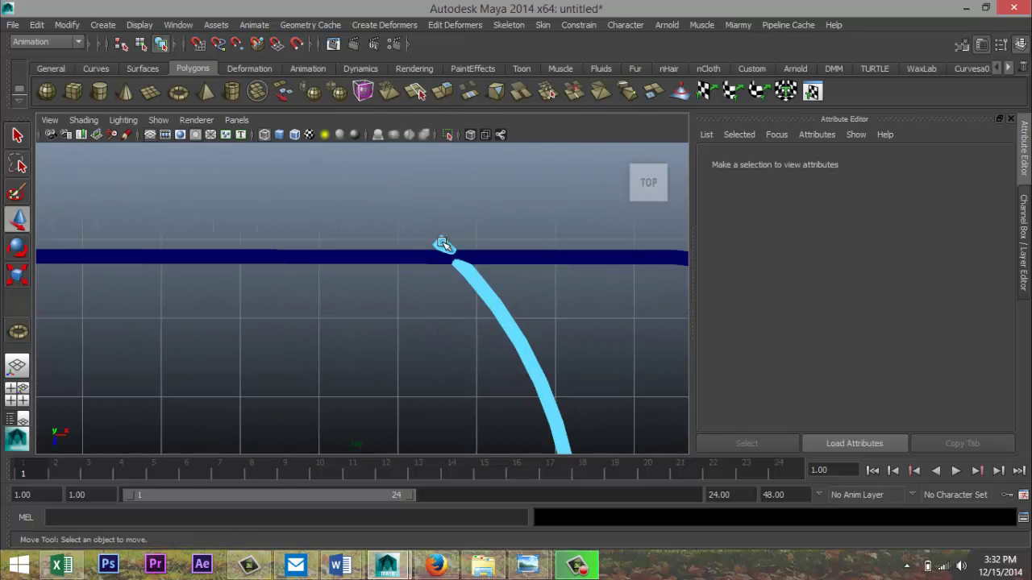
right_click_drag(436, 243, 388, 236)
left_click_drag(405, 222, 454, 256)
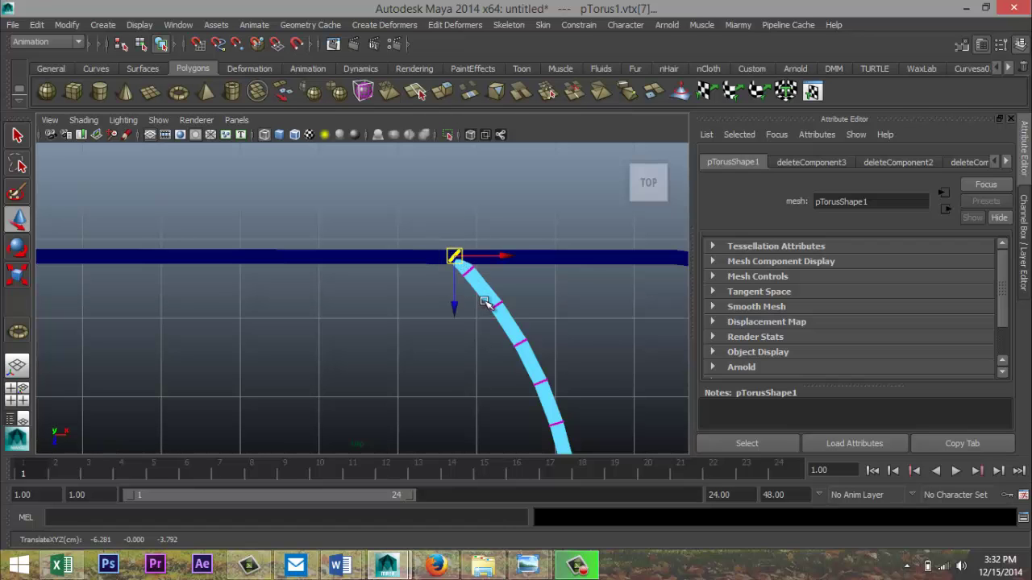
Step: Move the arc's lower end vertices so that end sits inside the tube's lower leg
mouse_move(287, 301)
middle_mouse_down("alt")
mouse_move(293, 224)
mouse_move(196, 5)
middle_mouse_up("alt")
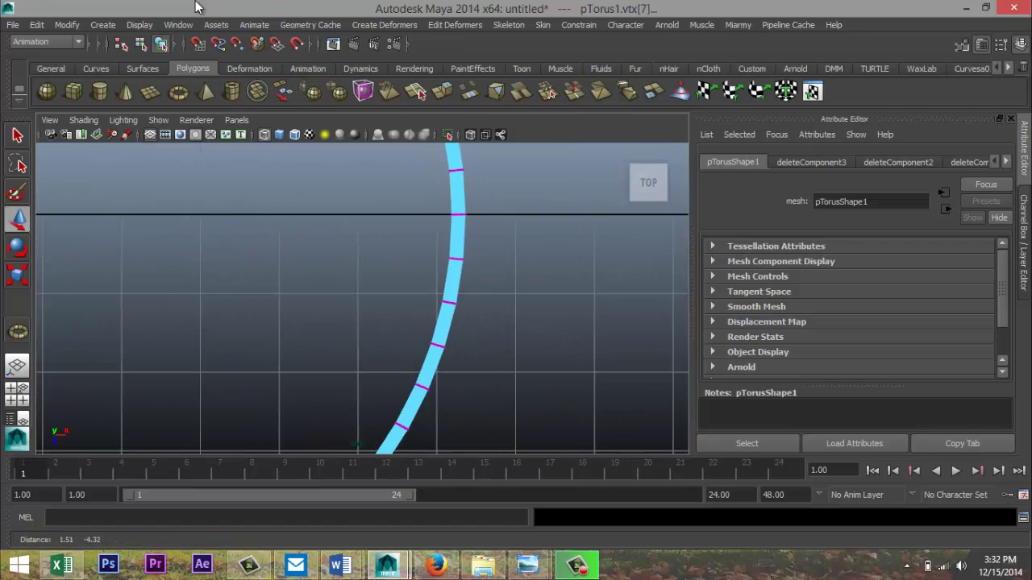
middle_click_drag(143, 364, 218, 149, "alt")
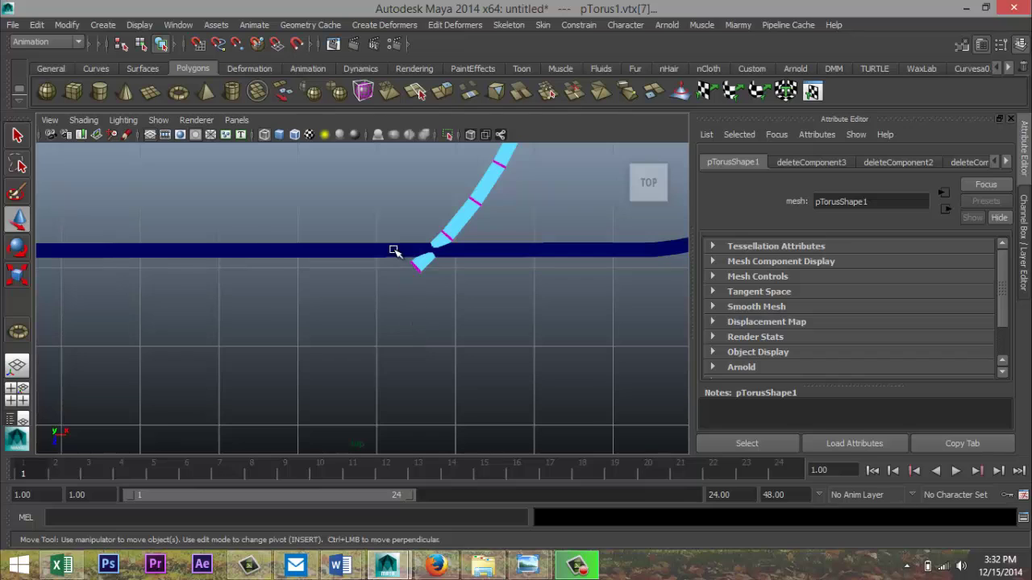
left_click_drag(392, 251, 433, 253)
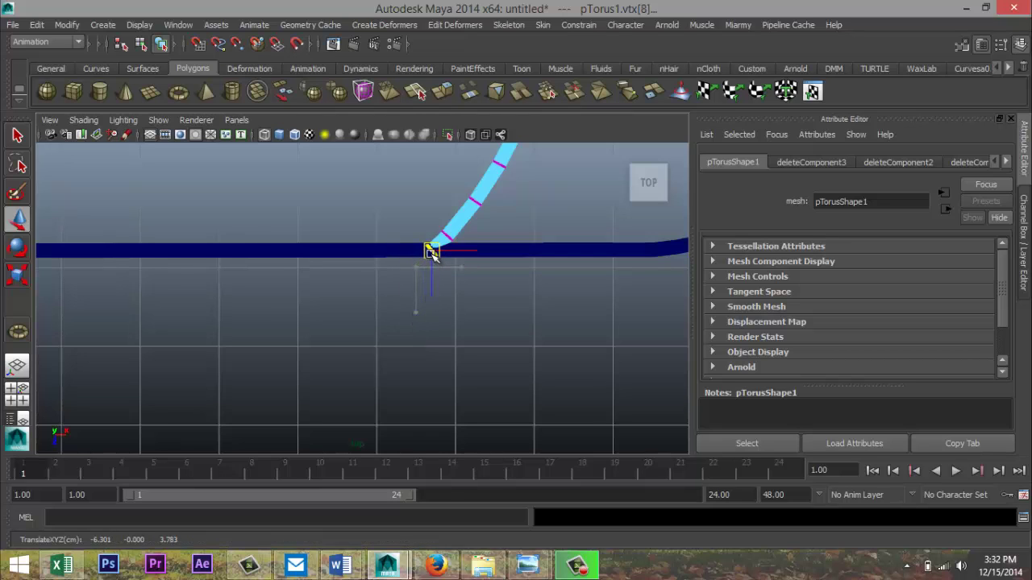
left_click(477, 314)
scroll(452, 337, "down", 10)
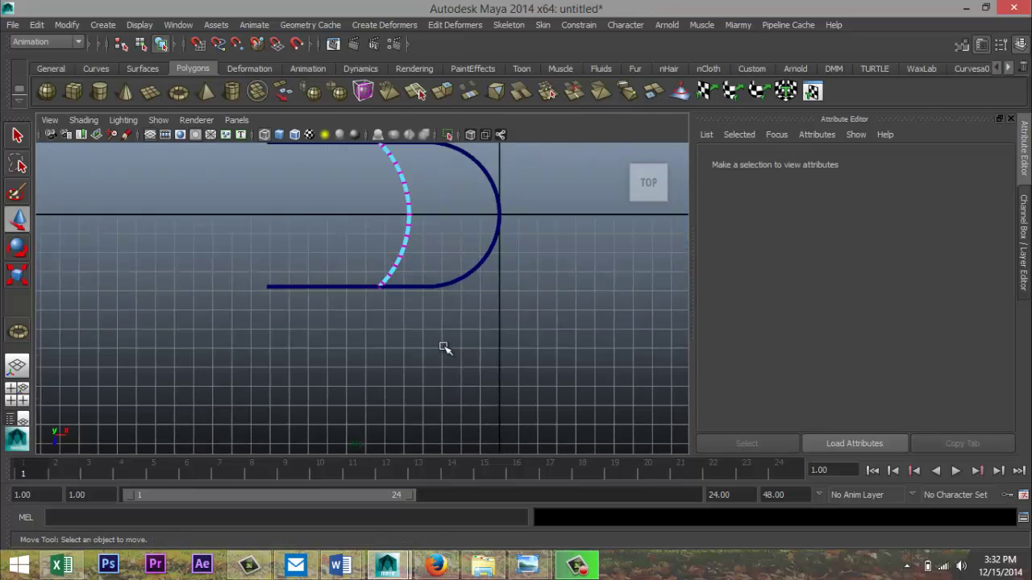
Step: Duplicate the whole arc and move the copy along X to about -8.58, closer to the tube's rounded end
right_click_drag(392, 236, 435, 229)
left_click(395, 244)
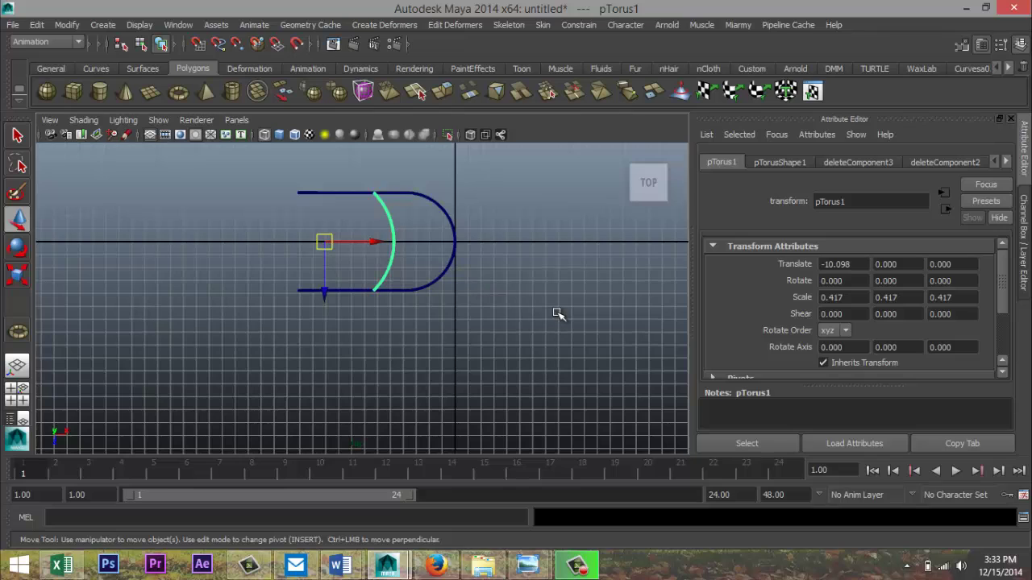
key("ctrl+d")
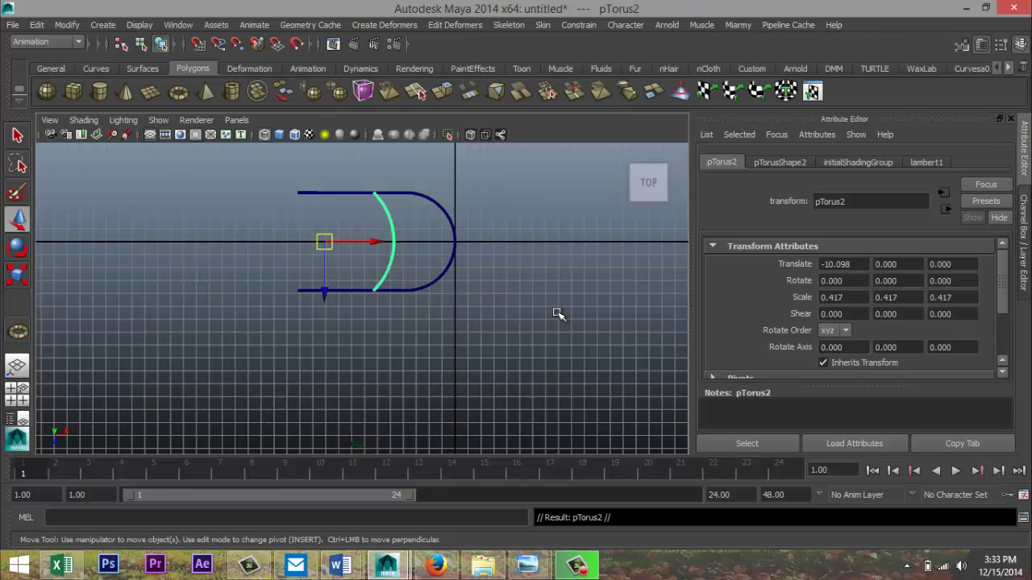
left_click_drag(376, 242, 390, 246)
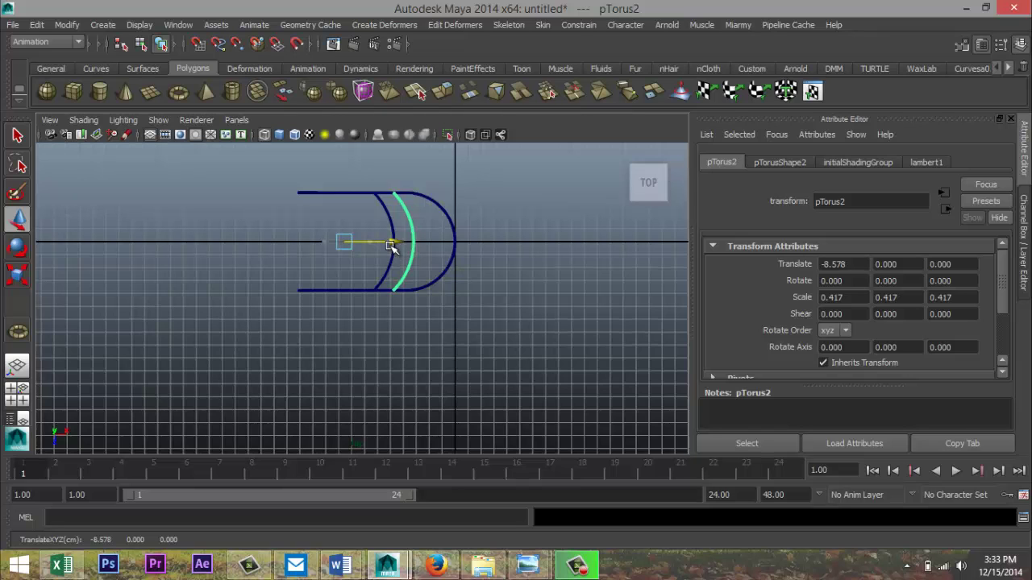
Step: Create a polygon torus with a radius of about 2.68 on the grid beside the tube in the perspective view
left_click(27, 392)
key("space")
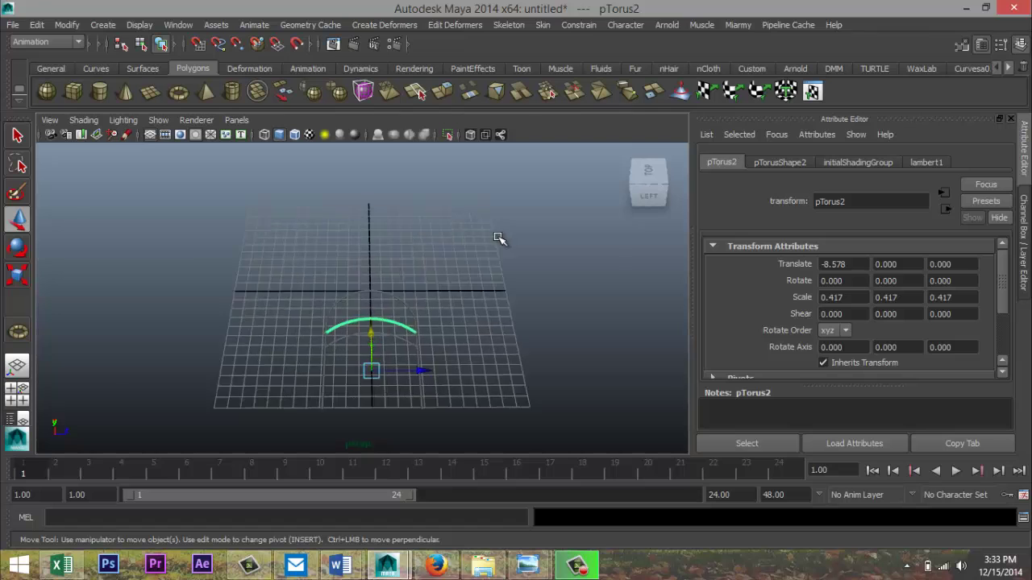
key("f")
left_click_drag(555, 303, 546, 334, "alt")
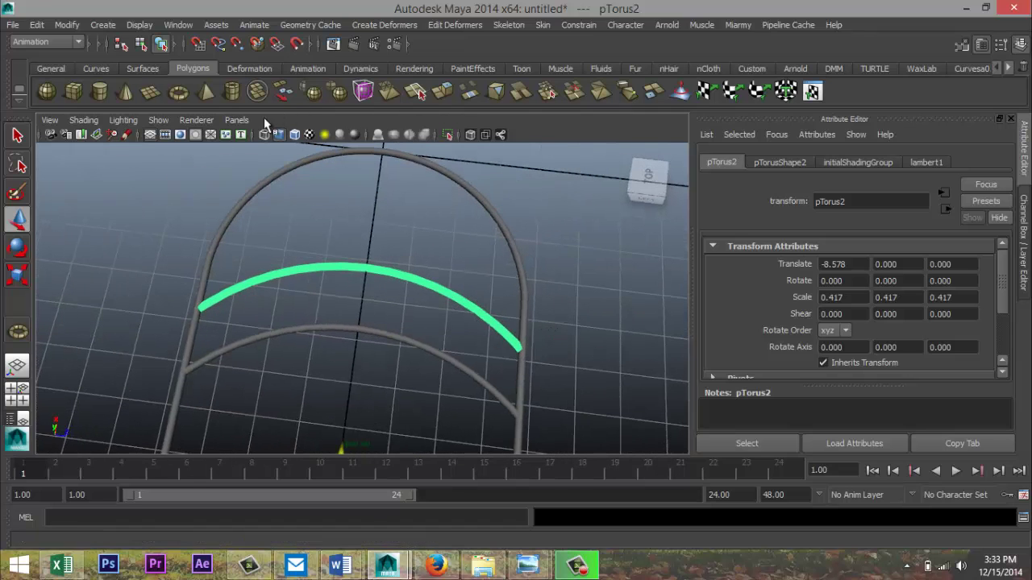
left_click(177, 94)
scroll(557, 338, "down", 5)
left_click_drag(523, 347, 568, 365)
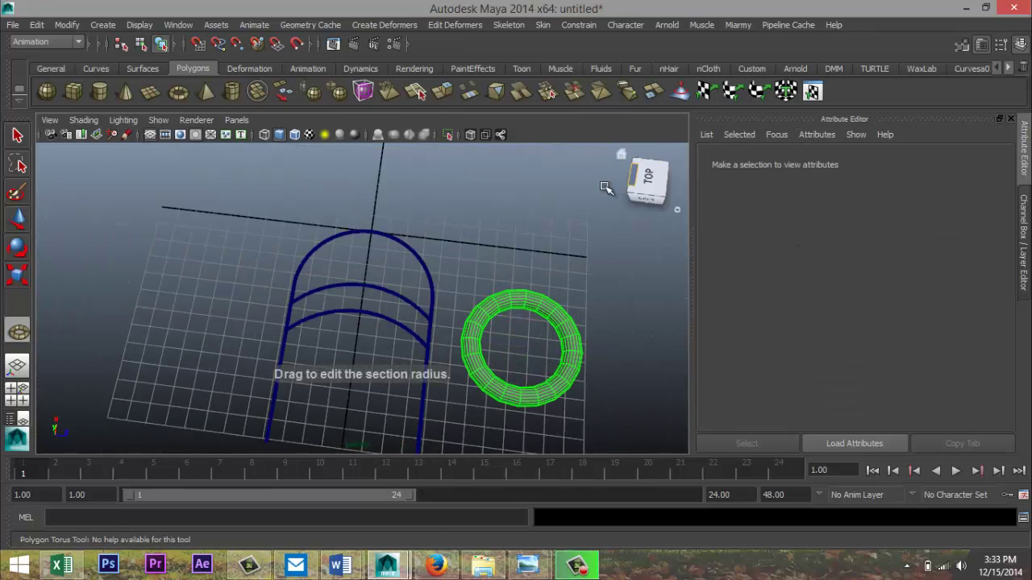
left_click(603, 239)
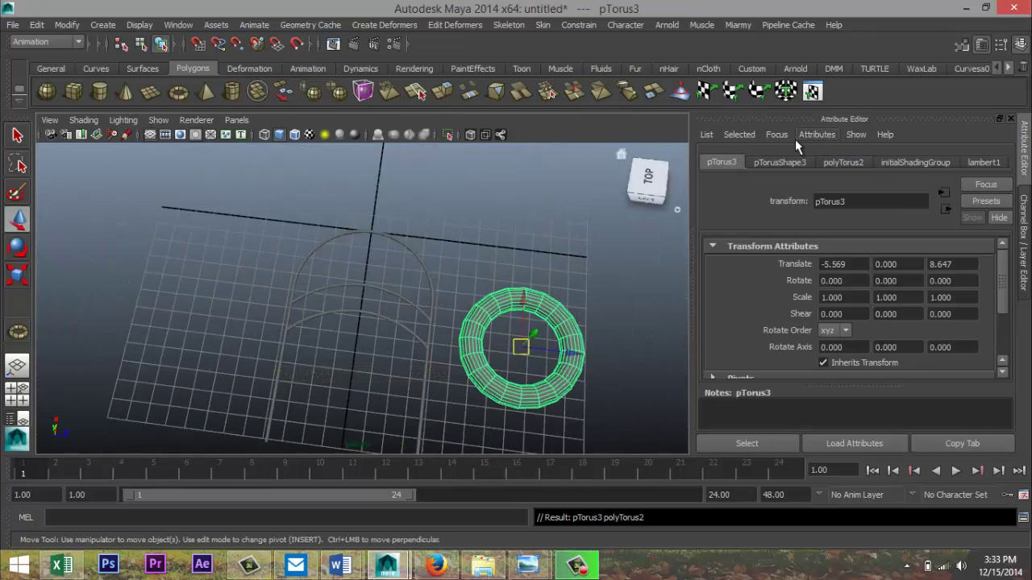
Step: Set the new torus's axis and height subdivisions to 40 and its section radius to 0.2
left_click(843, 164)
double_click(858, 320)
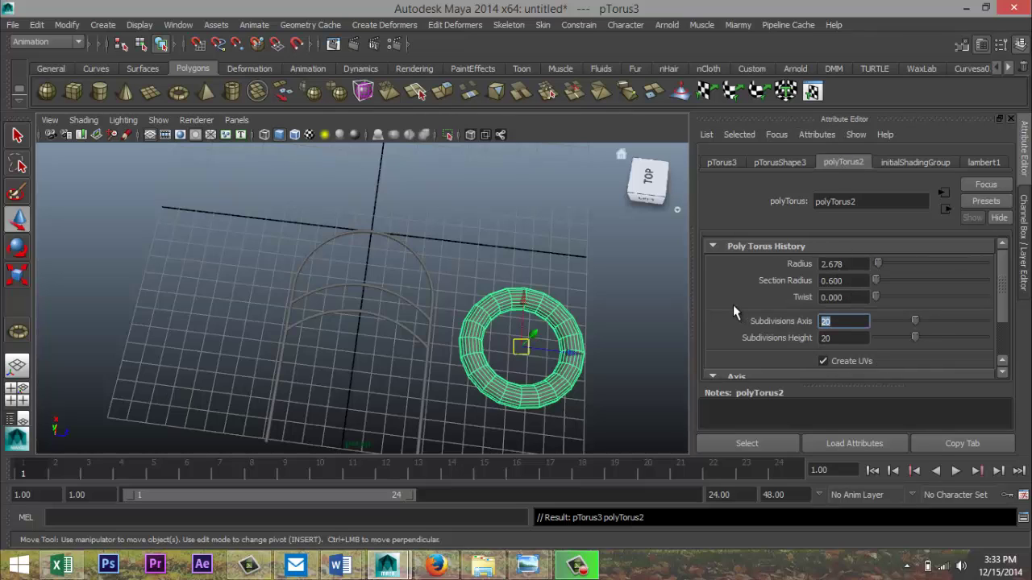
type("40")
key("Tab")
type("40")
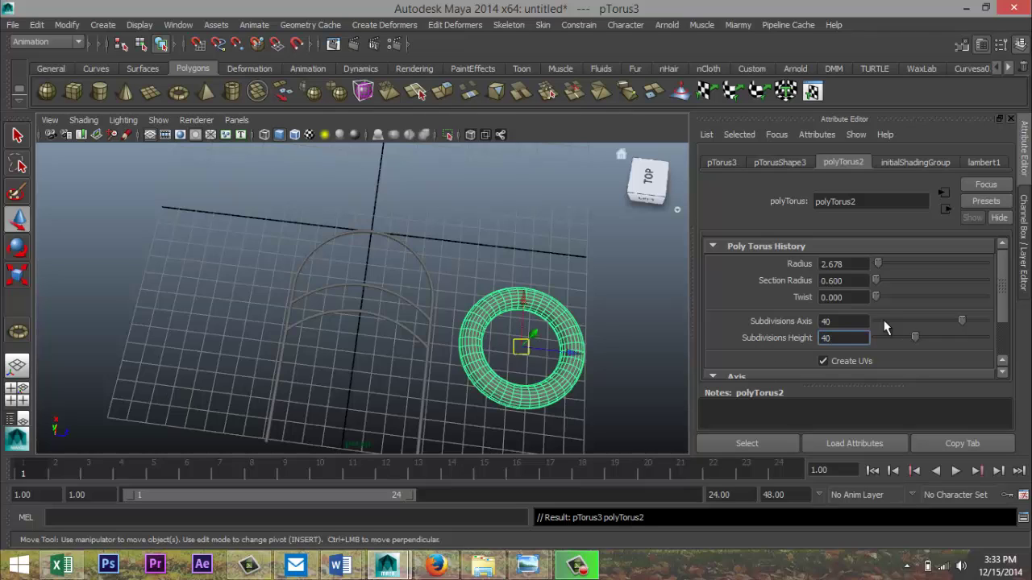
double_click(857, 280)
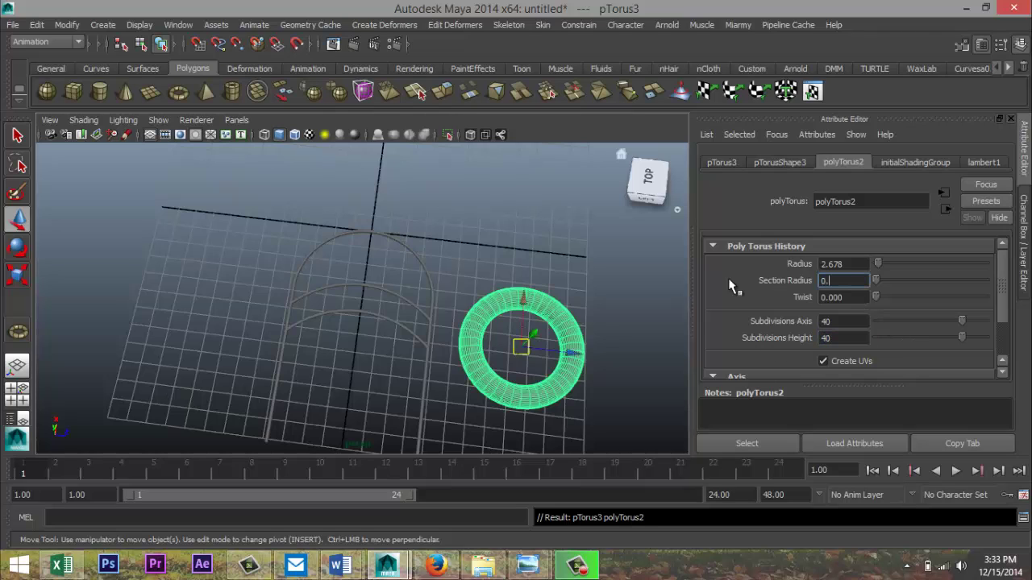
key("Return")
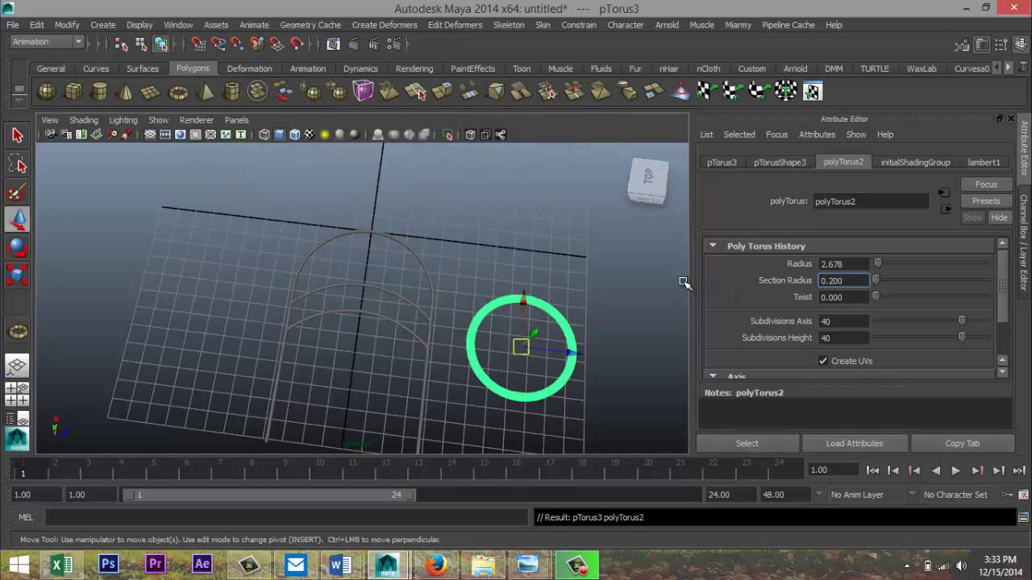
left_click(616, 298)
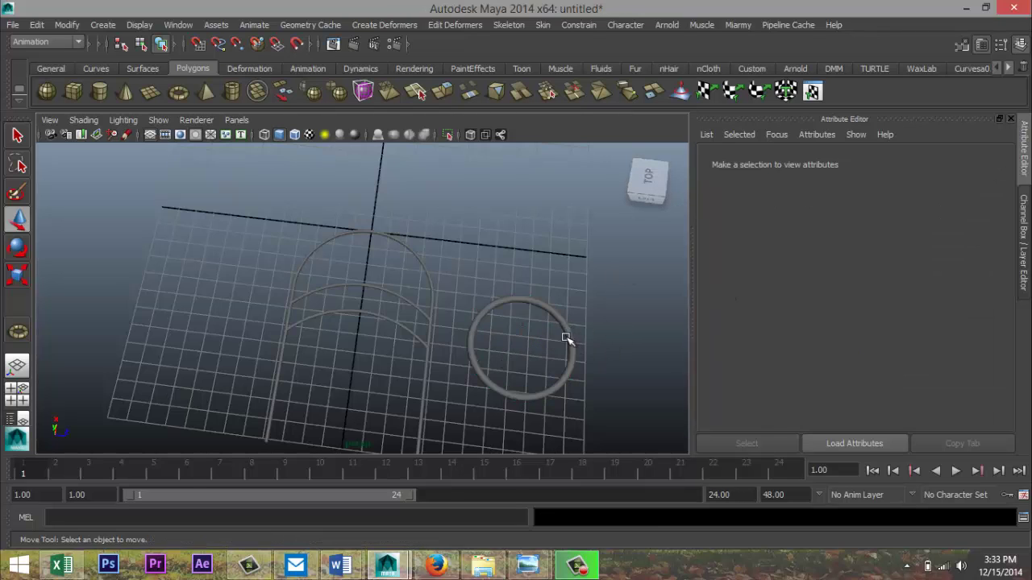
Step: Scale the new torus down uniformly to a small ring roughly as wide as the gap between the two crossbars
left_click(571, 339)
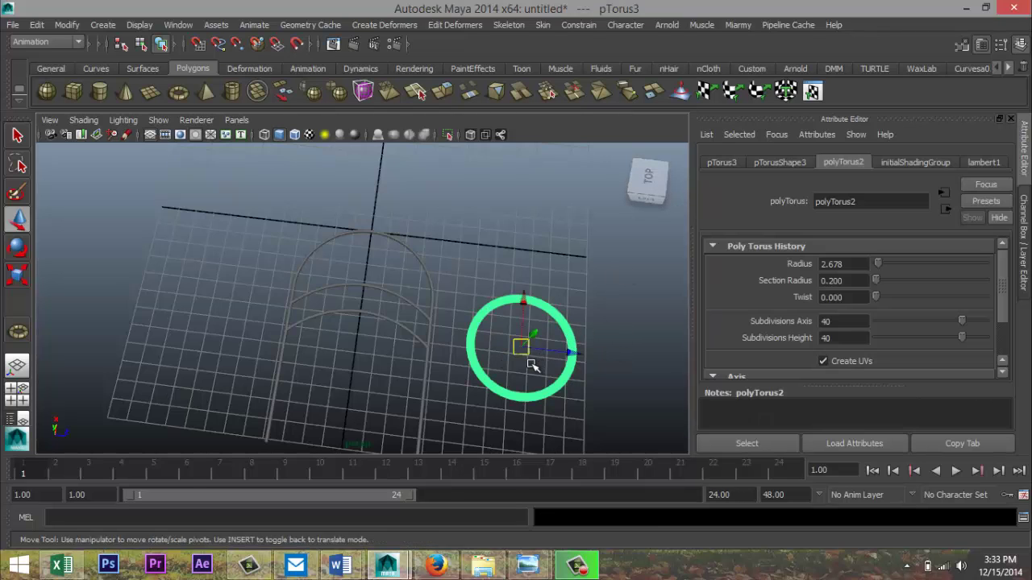
key("r")
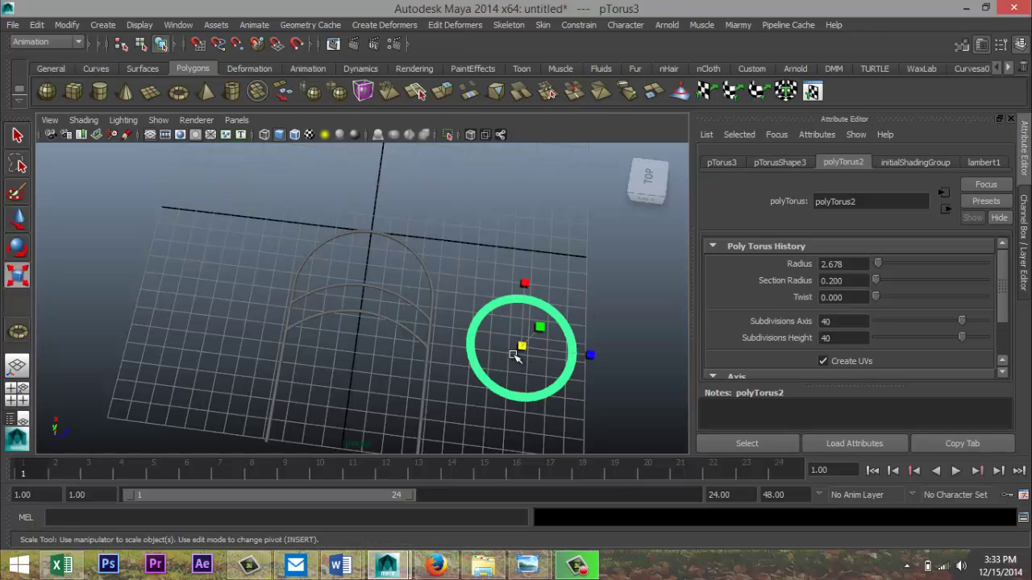
left_click_drag(520, 346, 465, 354)
Step: Move the small ring in the top view onto the X axis between the two crossbars, at X about -3.98
left_click(18, 392)
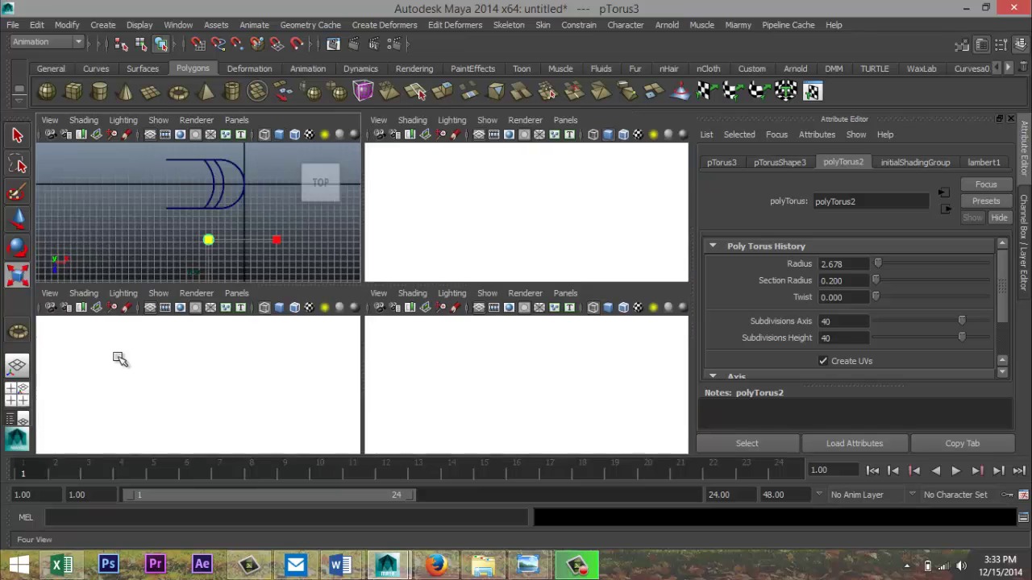
key("space")
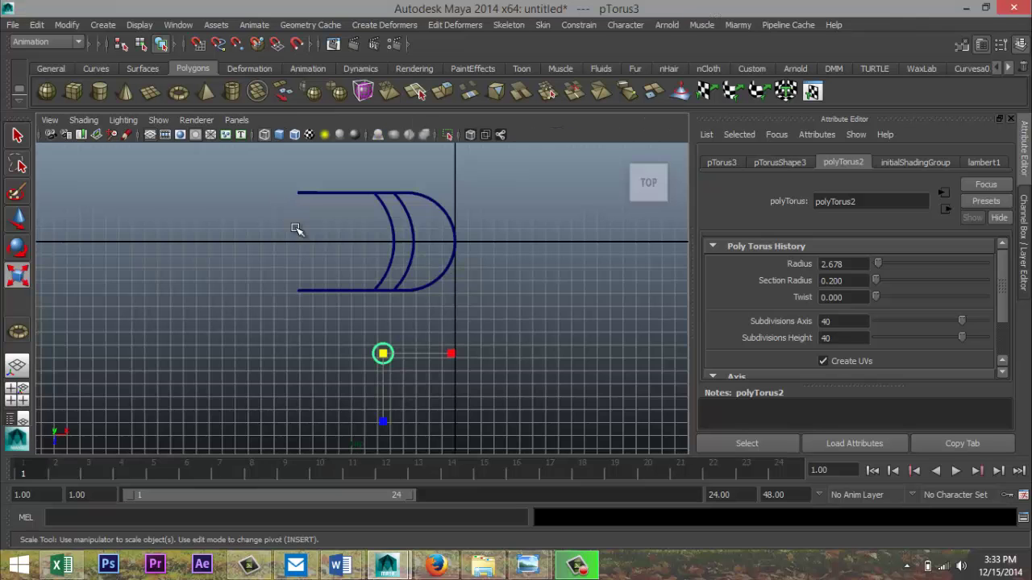
key("f")
scroll(391, 374, "down", 5)
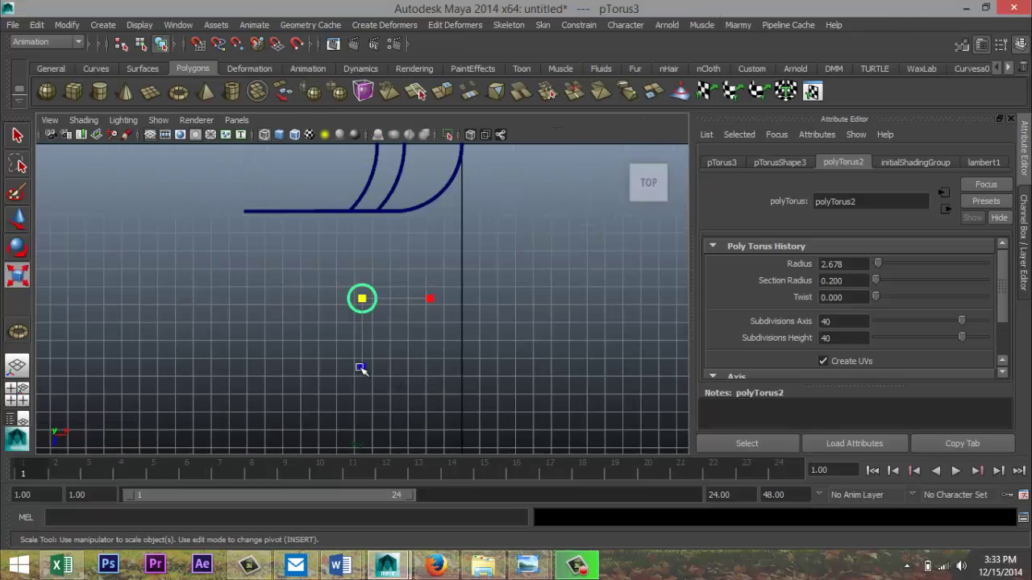
key("w")
left_click_drag(362, 348, 362, 234)
key("f")
scroll(364, 307, "down", 5)
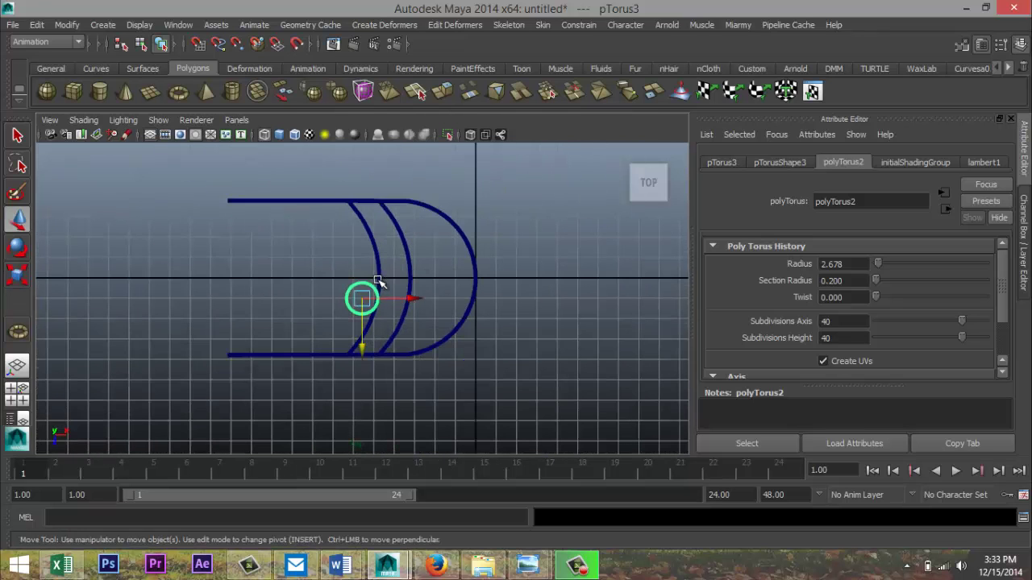
left_click_drag(359, 348, 357, 329)
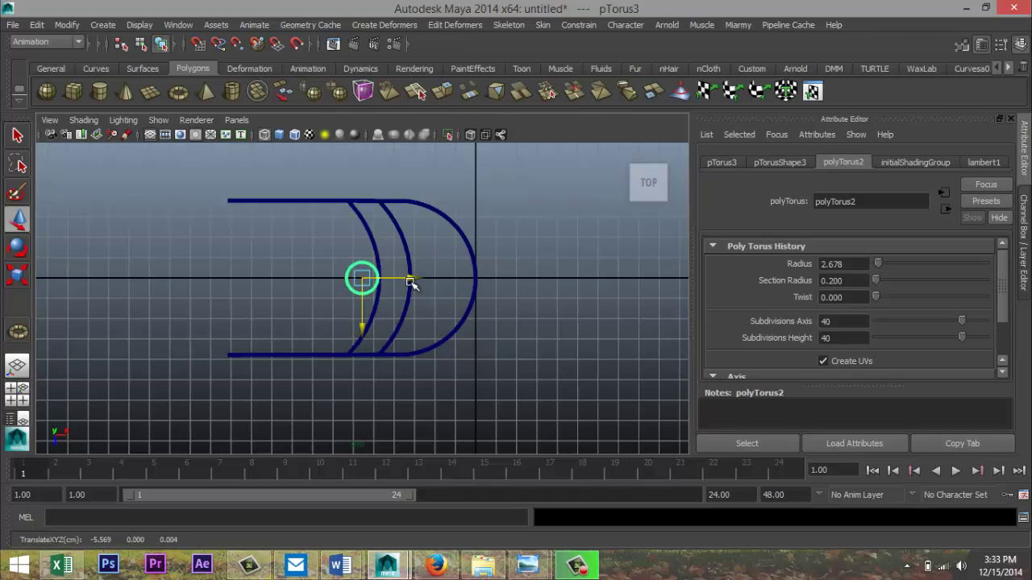
left_click_drag(411, 278, 445, 280)
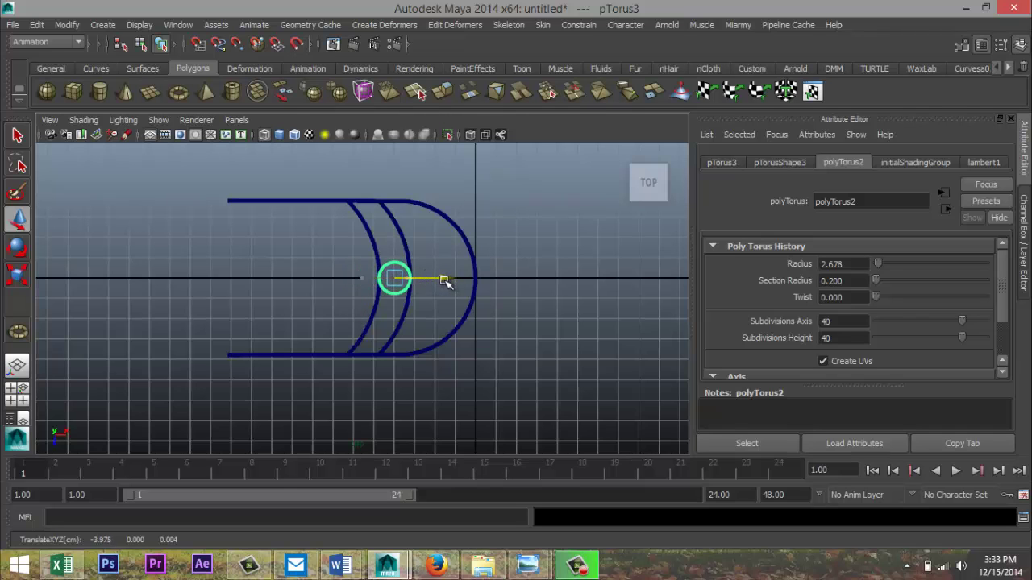
Step: Scale the ring down uniformly to about 0.233 to fit between the crossbars and centre it at X about -3.97
key("f")
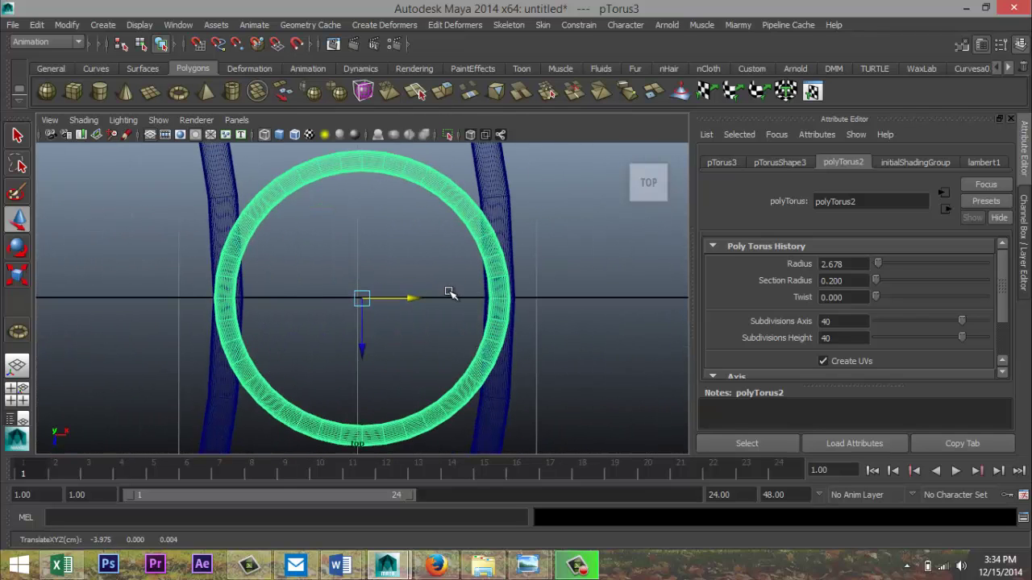
key("r")
left_click_drag(364, 300, 327, 310)
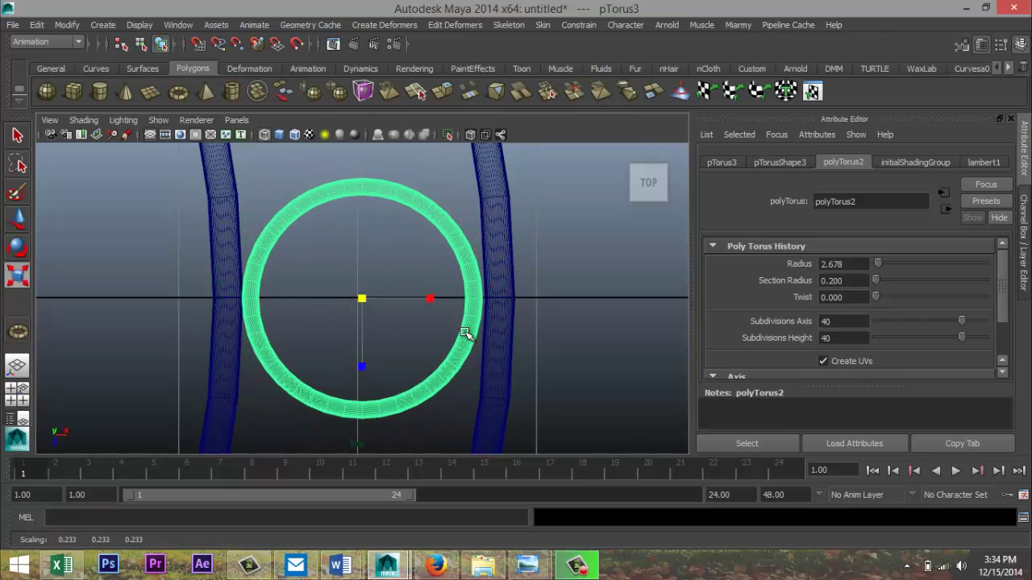
key("w")
left_click_drag(416, 299, 417, 298)
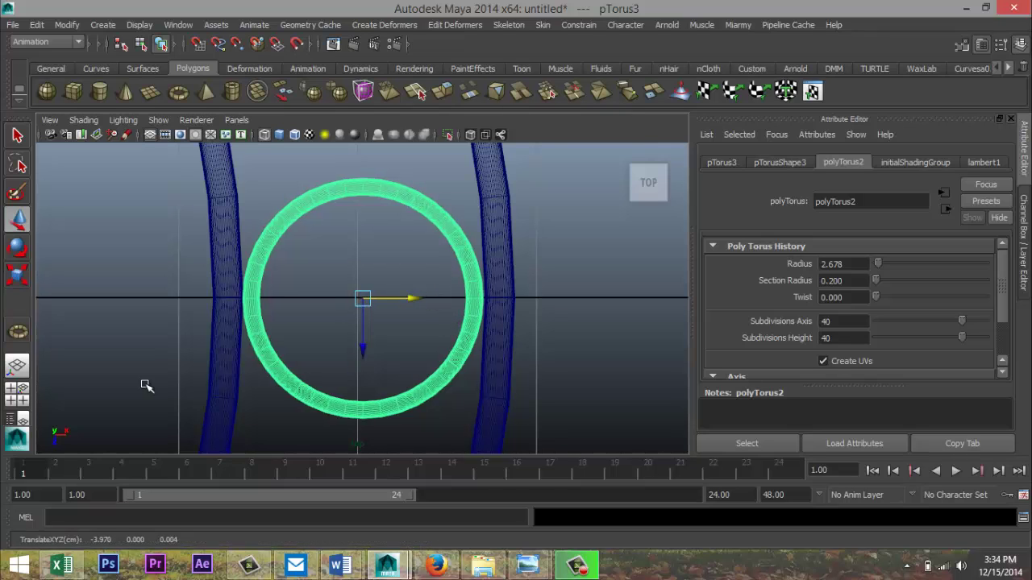
Step: Create another polygon torus with a radius of about 3.28 beside the tube in the perspective view
left_click(18, 394)
key("space")
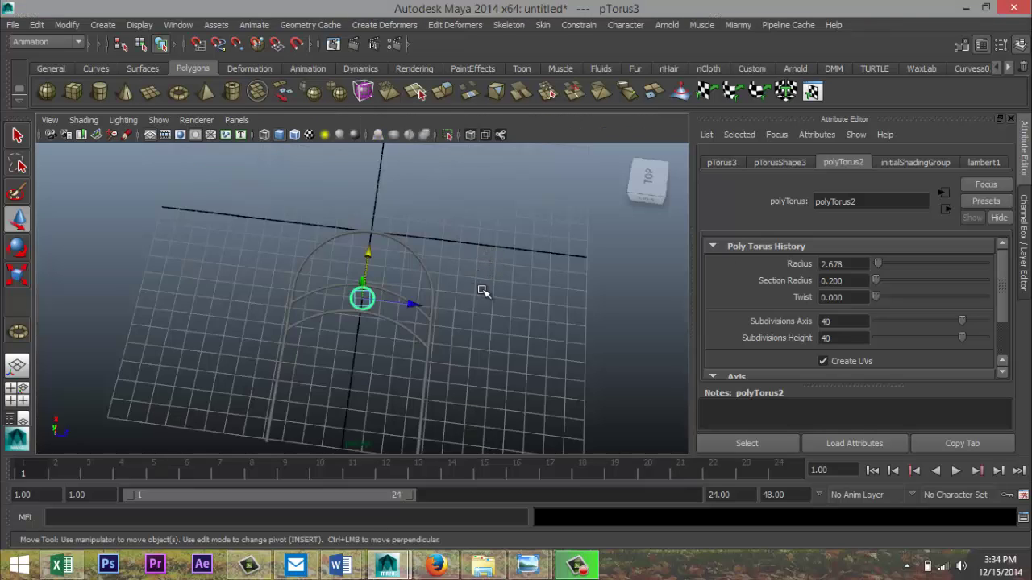
mouse_move(479, 301)
left_mouse_down("alt")
mouse_move(502, 322)
mouse_move(494, 311)
left_mouse_up("alt")
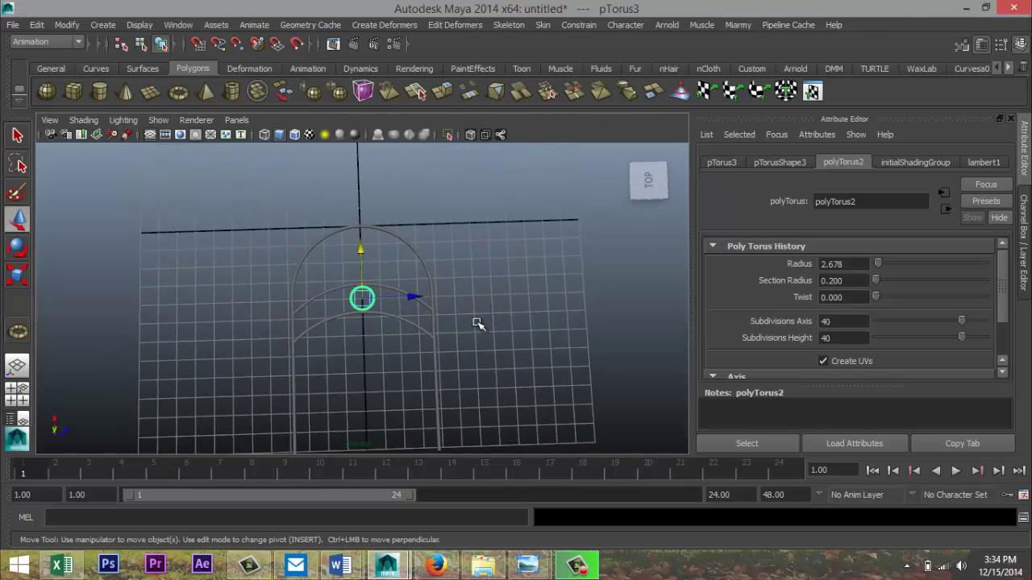
scroll(480, 322, "up", 5)
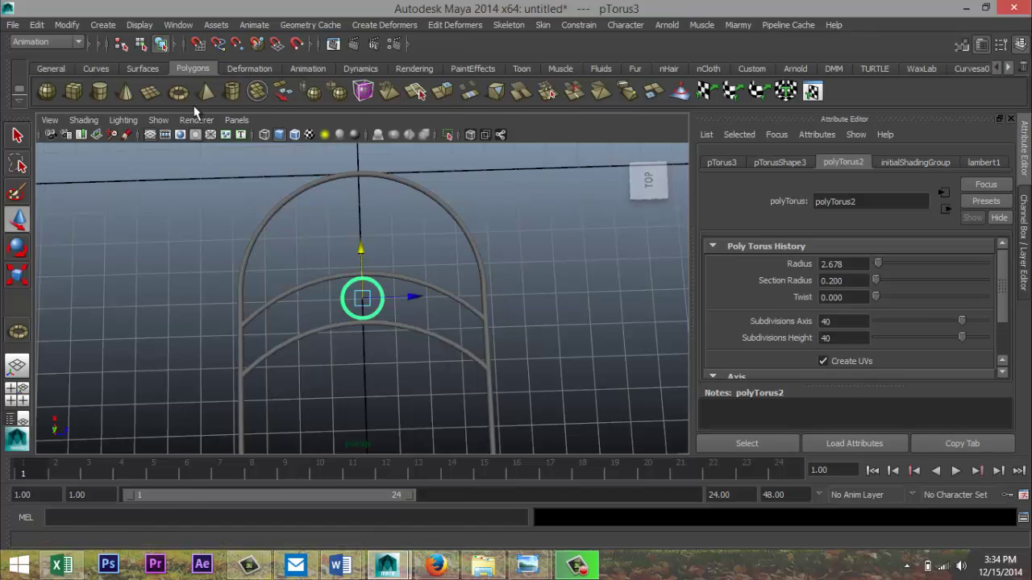
left_click(178, 96)
left_click_drag(578, 280, 667, 359)
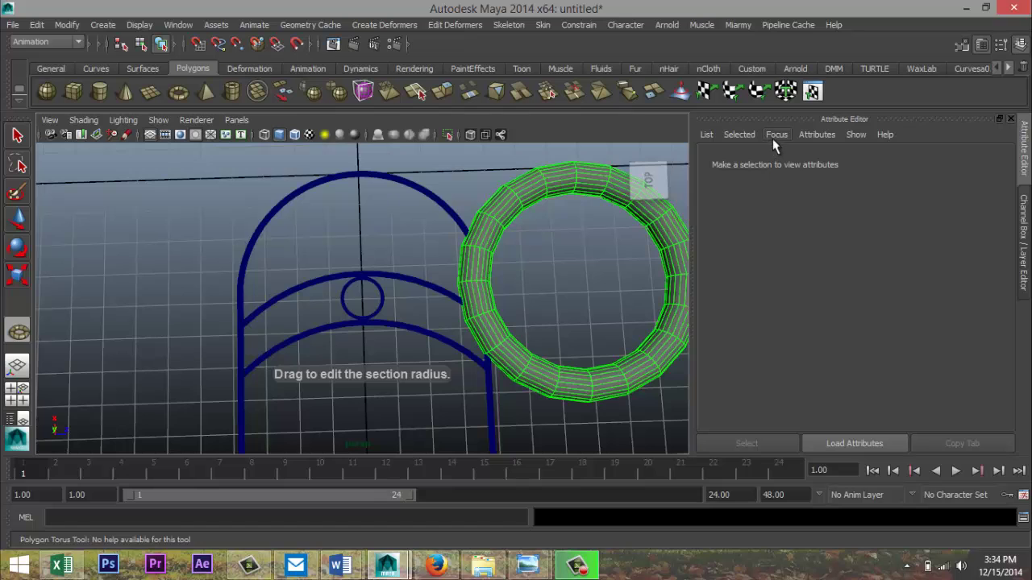
key("w")
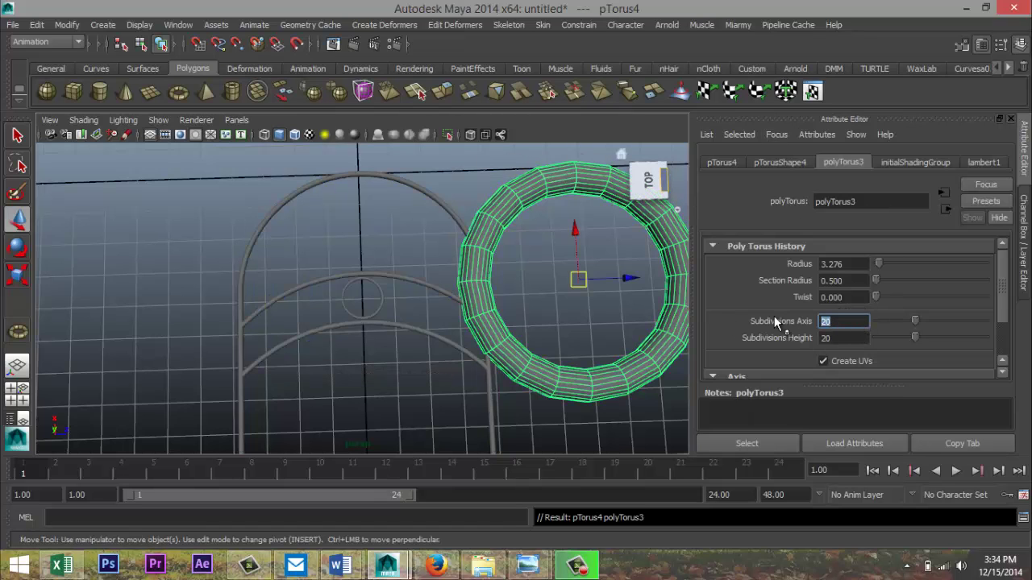
Step: Set the new torus's axis and height subdivisions to 60 and its section radius to 0.2
type("60")
key("Tab")
type("60")
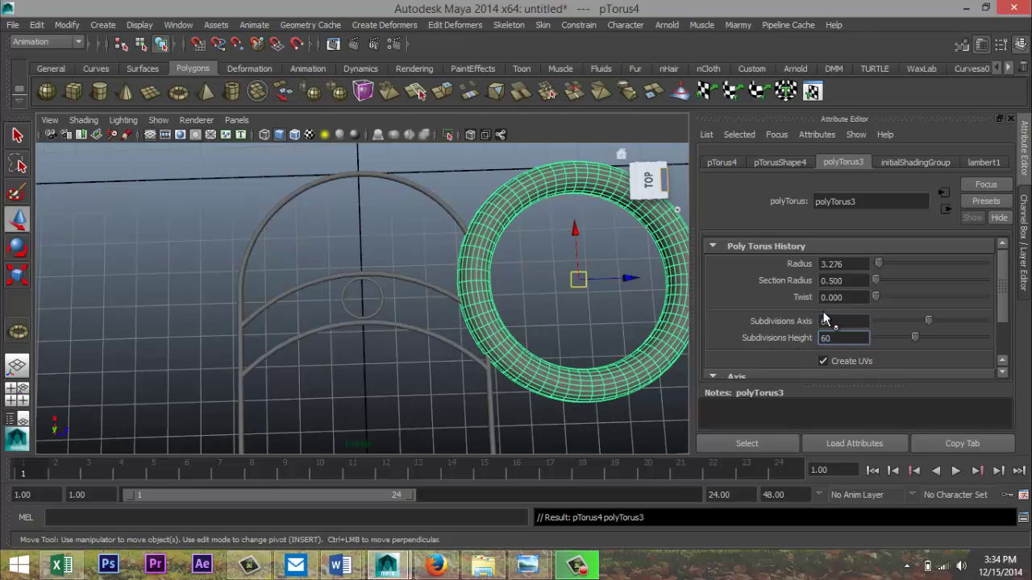
left_click(861, 281)
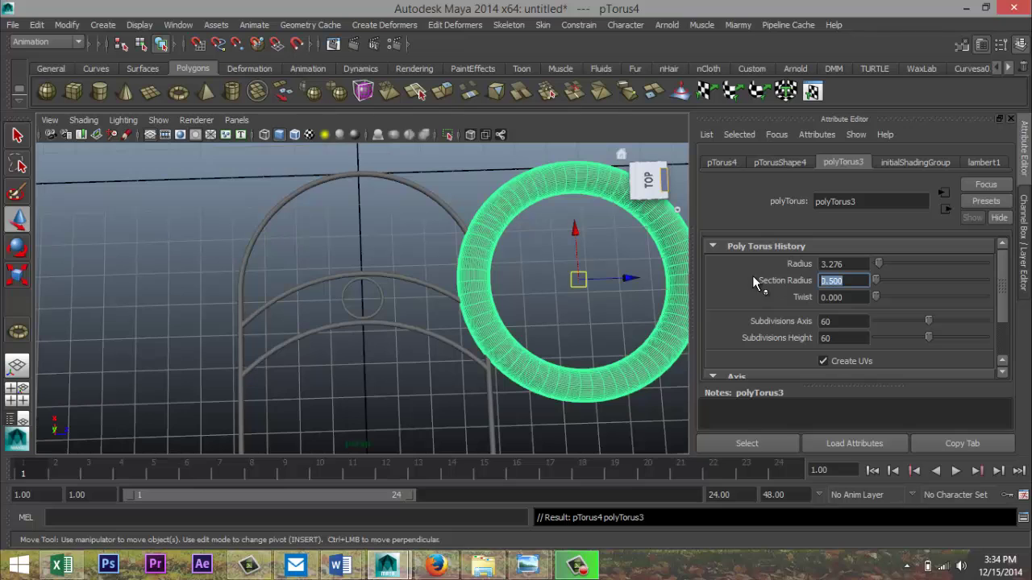
type("0.200")
key("Return")
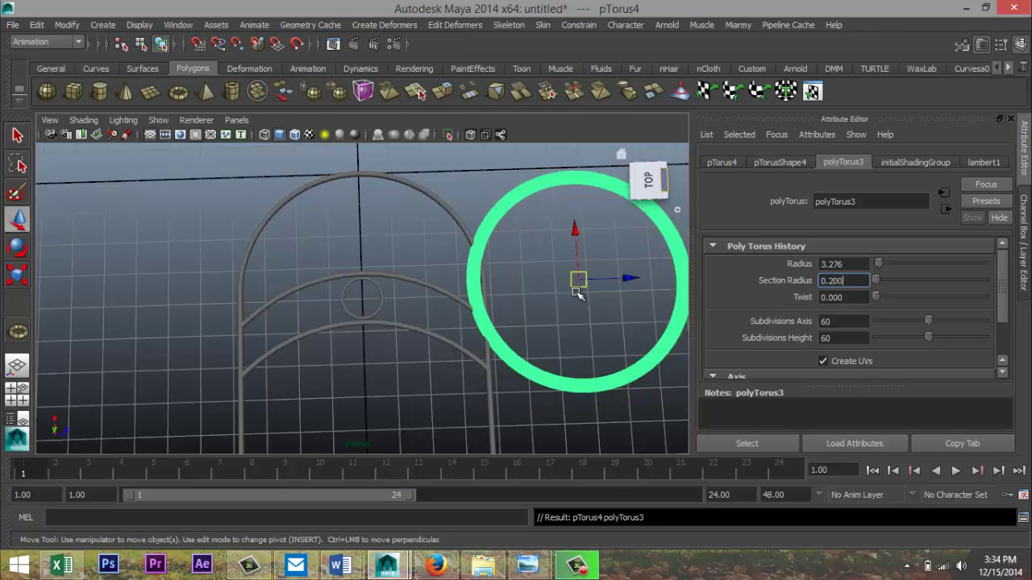
Step: Scale the torus down uniformly and move it into the frame's rounded end, at X about -2.05 and Z about -0.05
left_click(605, 320)
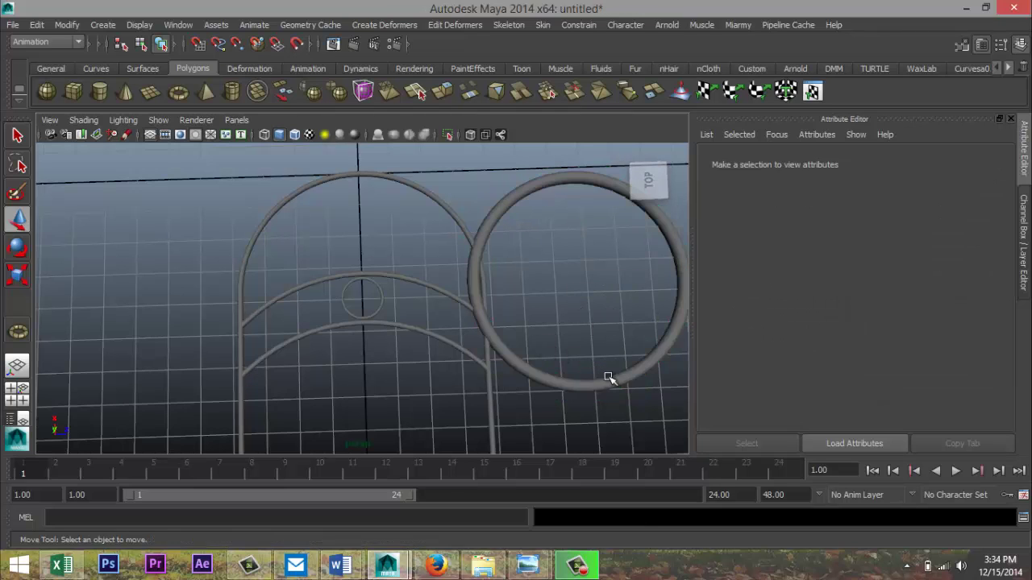
left_click(608, 378)
key("r")
left_click_drag(579, 280, 525, 285)
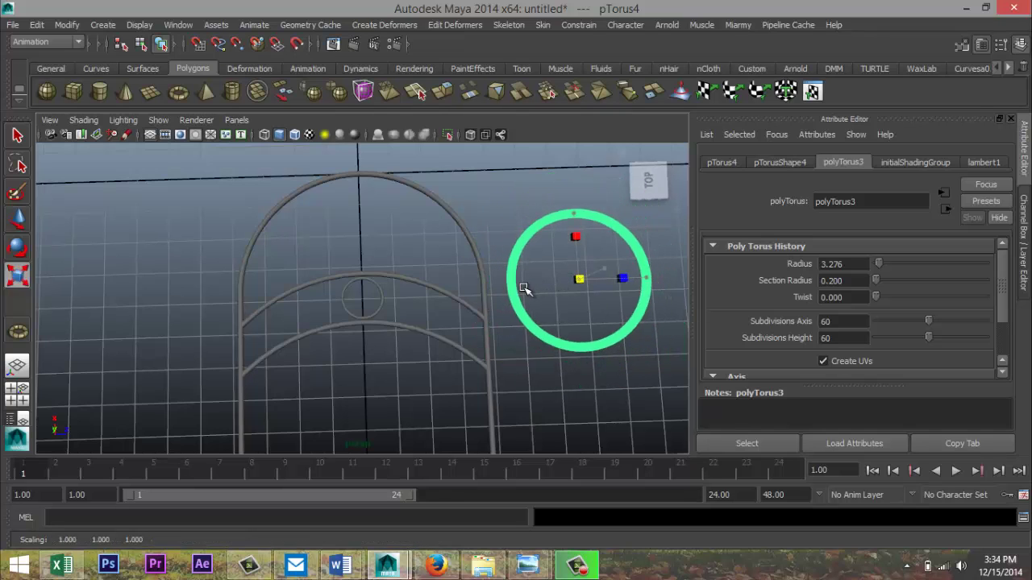
key("w")
left_click_drag(624, 278, 408, 283)
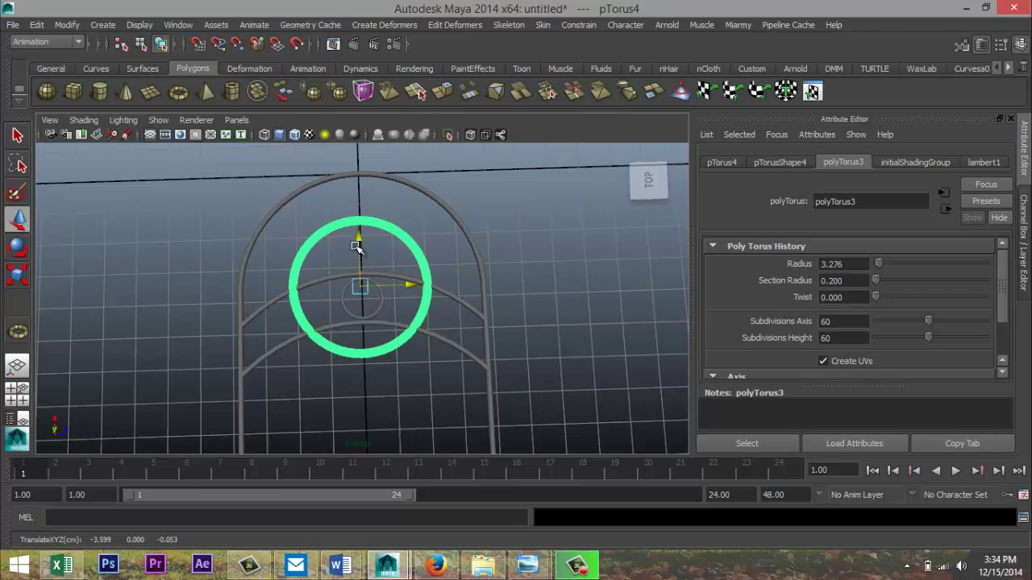
left_click_drag(357, 236, 360, 188)
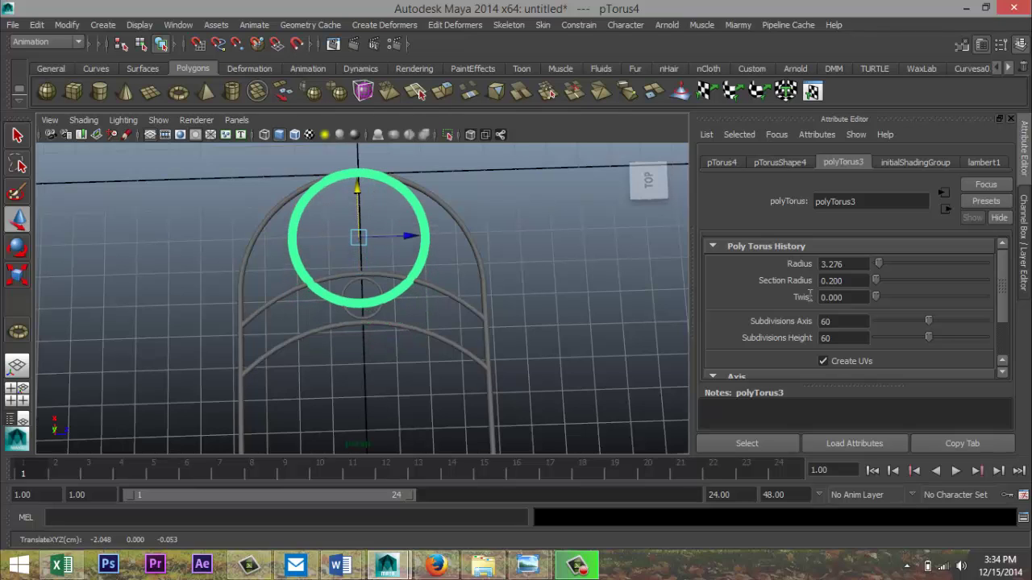
Step: Thin the ring by trying a section radius of 0.15 and settling on 0.1
left_click(855, 279)
type("0.15")
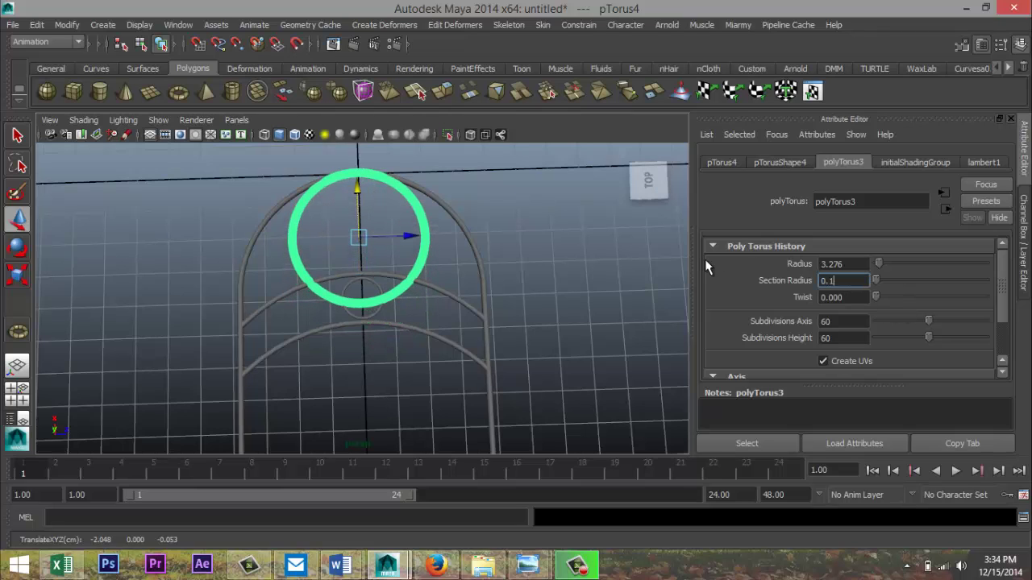
key("Return")
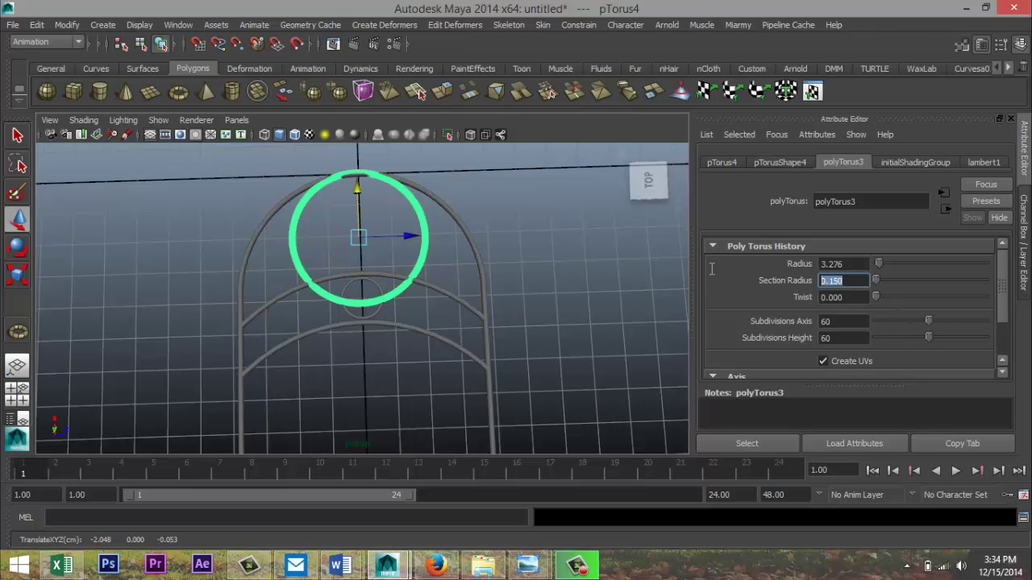
type("0.1")
key("Return")
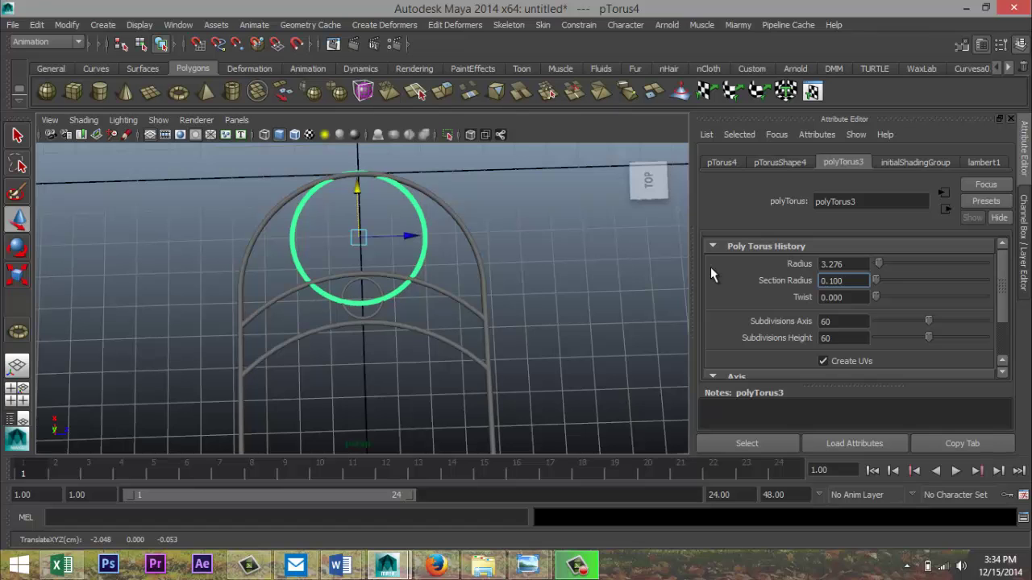
Step: In the top view, scale the ring uniformly to about 0.405 and move it along X to about -1.68
left_click(16, 392)
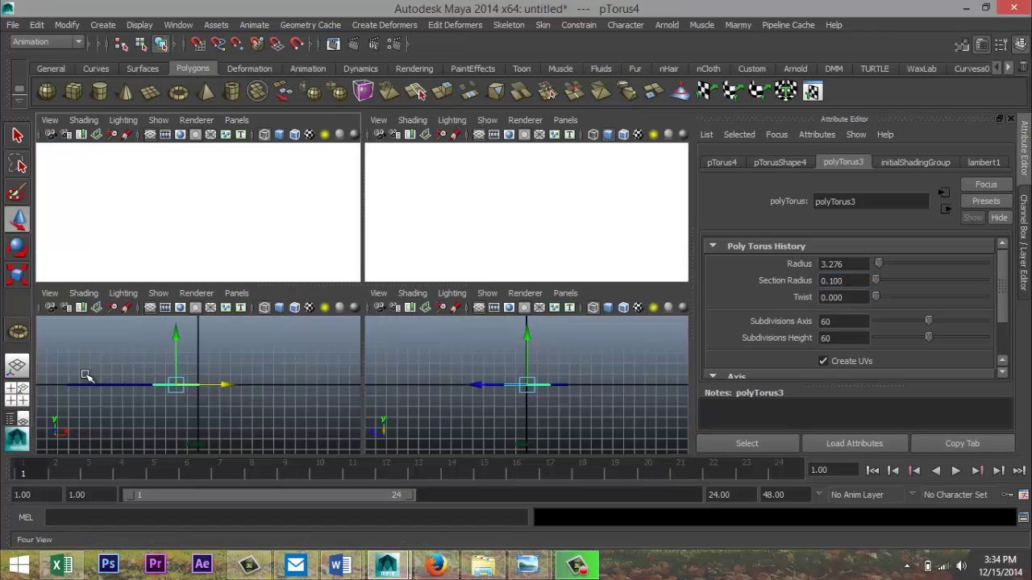
key("space")
key("f")
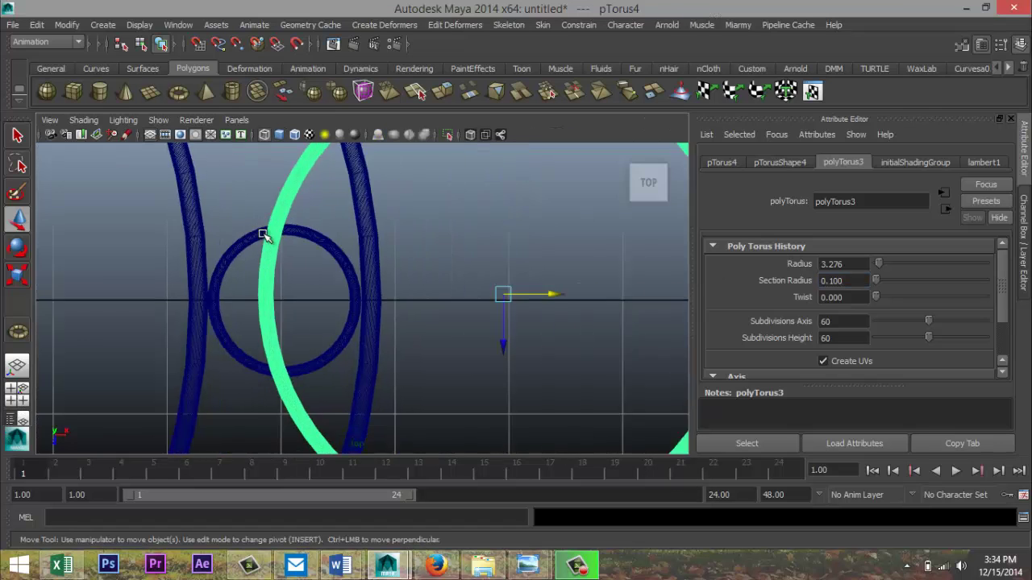
scroll(324, 343, "down", 7)
key("r")
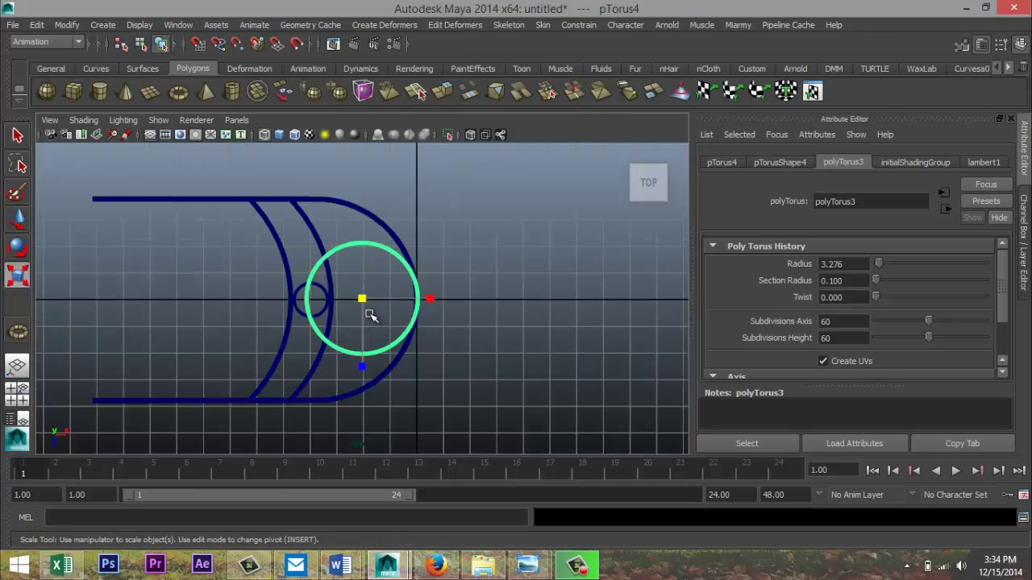
left_click_drag(361, 299, 337, 299)
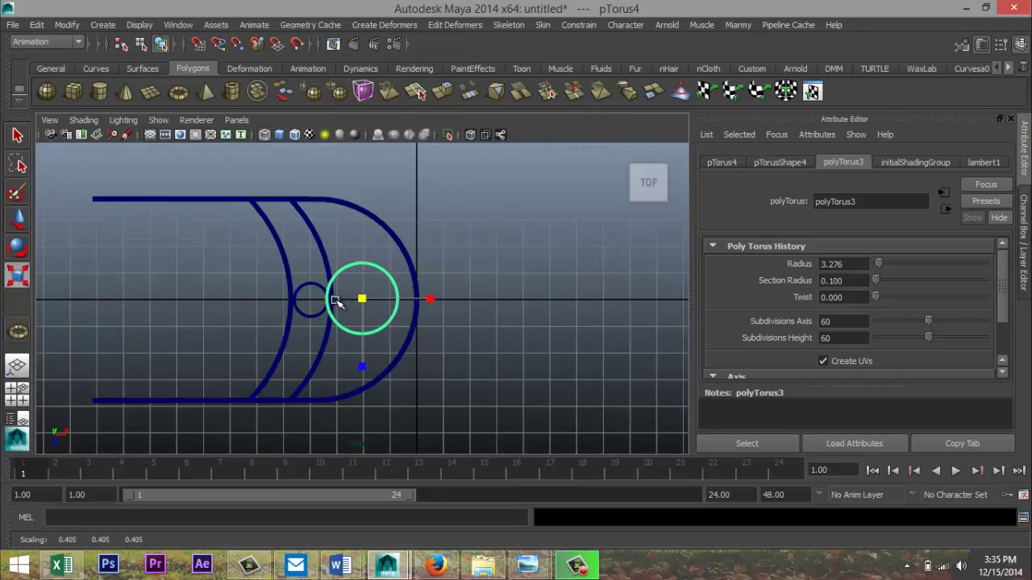
key("w")
left_click_drag(411, 299, 422, 302)
key("f")
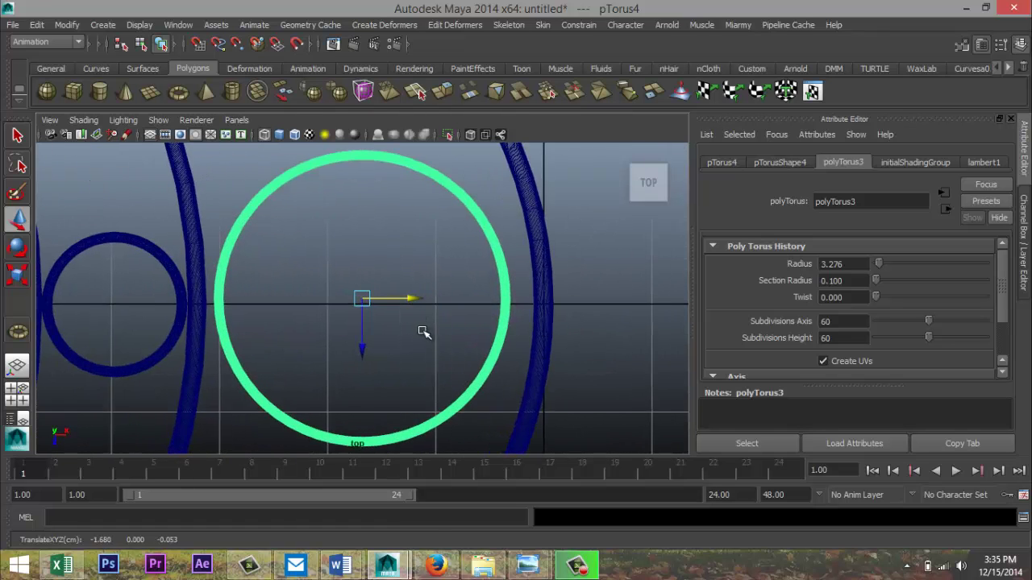
Step: Enlarge the ring uniformly to about 0.446 and centre it between the arch and the nearer crossbar, at X about -1.60 and Z about 0
scroll(421, 337, "down", 5)
scroll(420, 334, "up", 2)
scroll(420, 334, "up", 3)
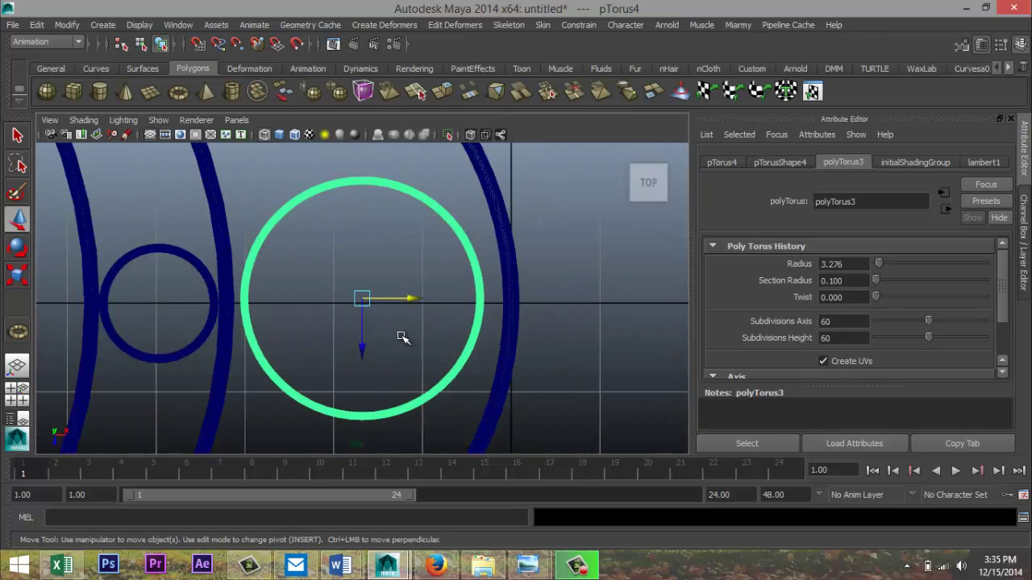
key("r")
left_click_drag(362, 300, 377, 309)
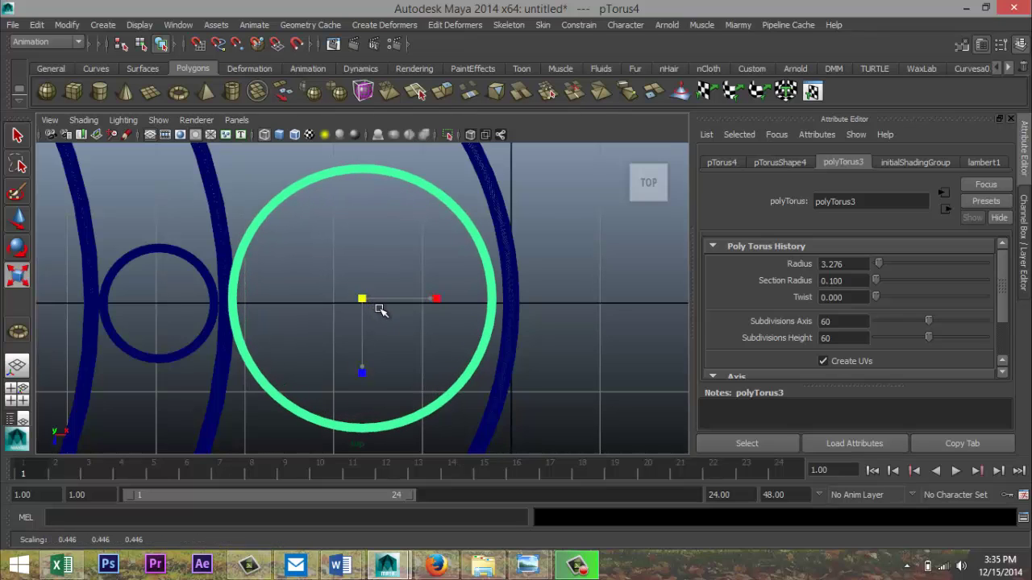
key("w")
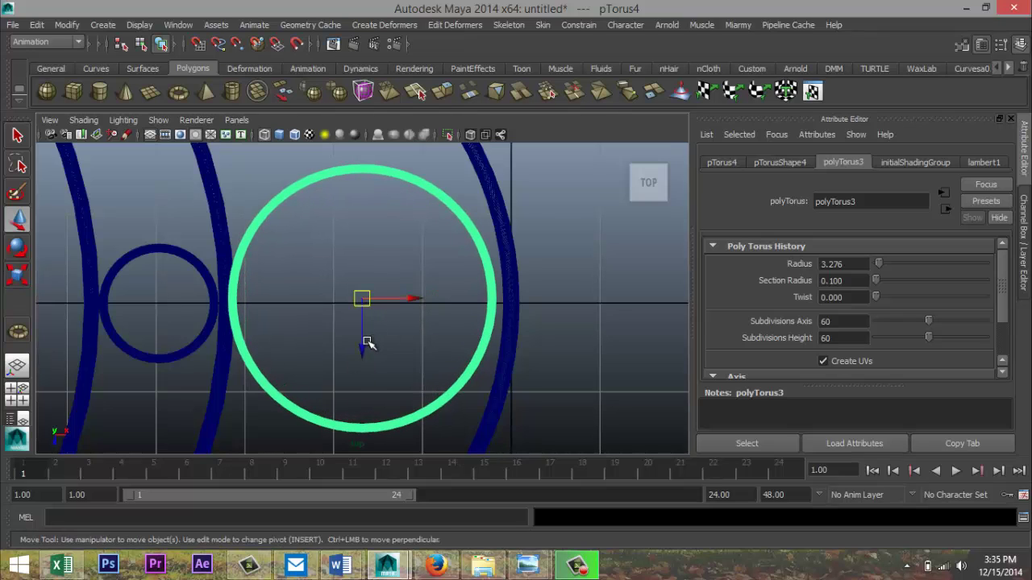
left_click_drag(363, 346, 364, 349)
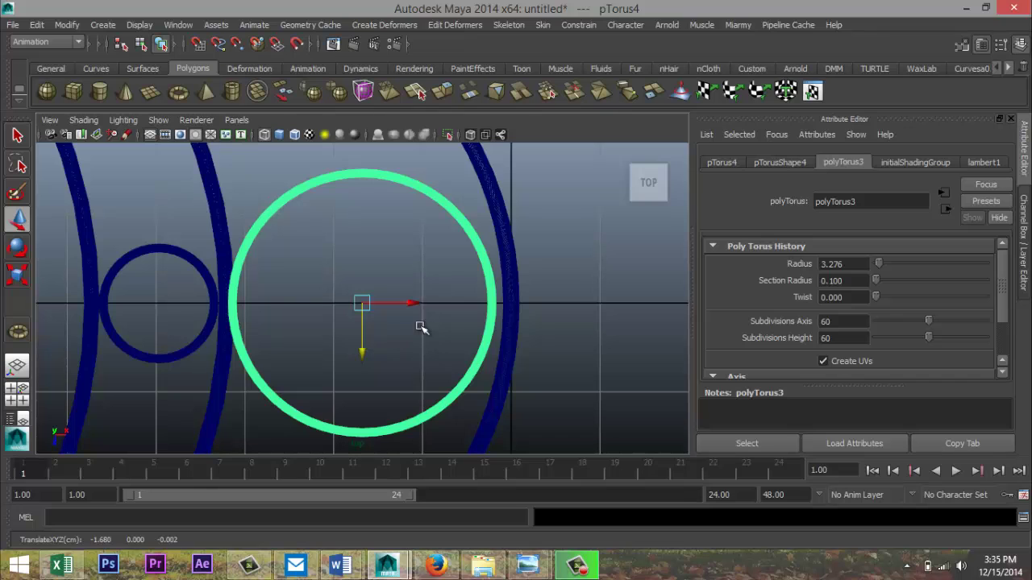
left_click_drag(414, 303, 419, 305)
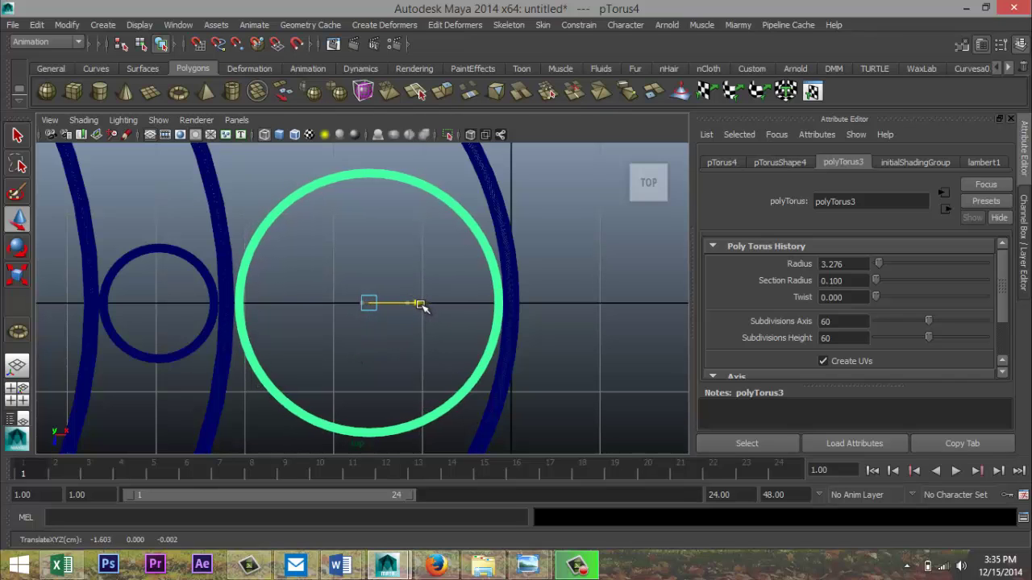
scroll(396, 338, "down", 5)
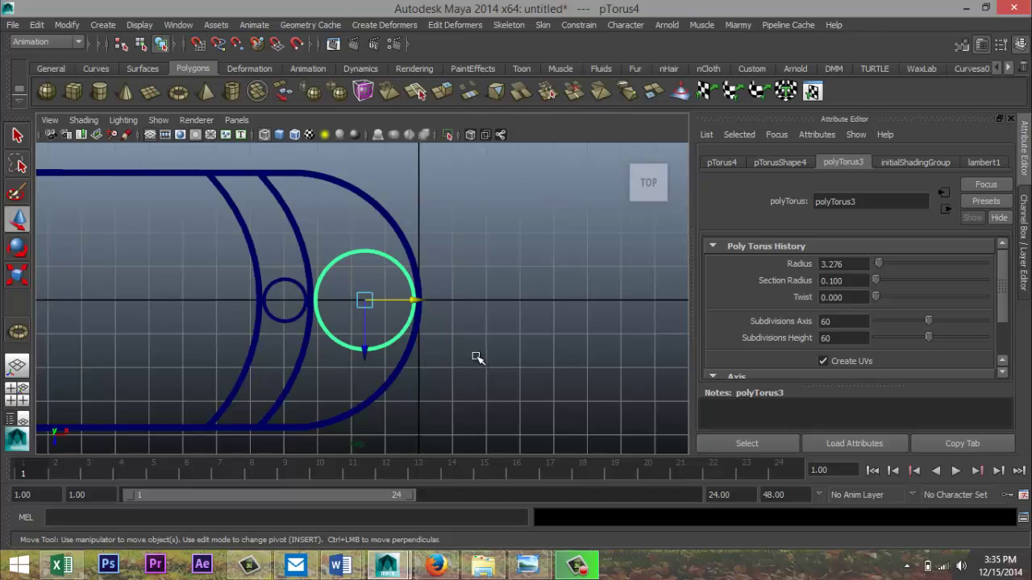
Step: Duplicate the large ring and set the copy's Translate Z to -1.5
key("ctrl+d")
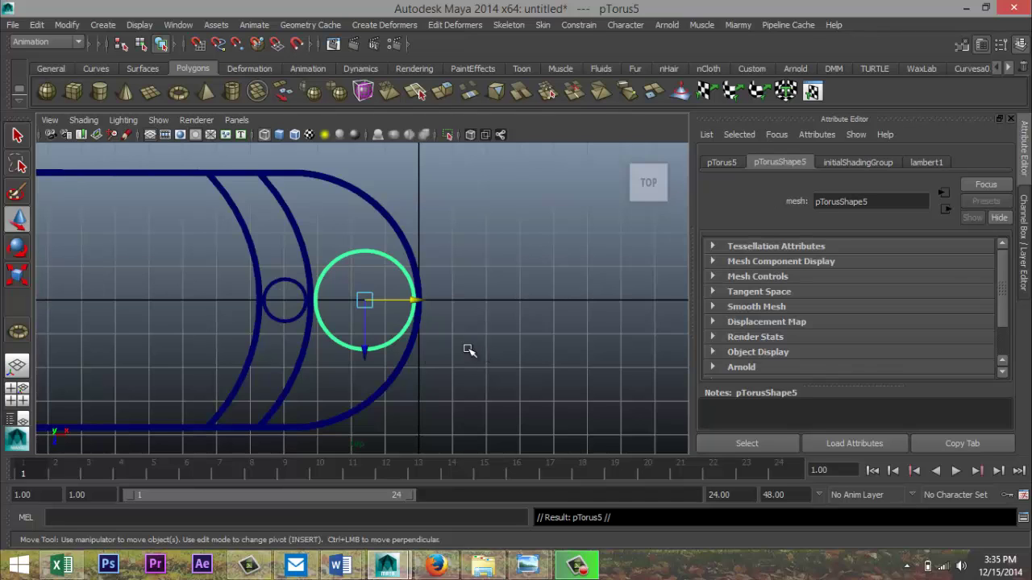
left_click_drag(365, 351, 365, 353)
left_click_drag(364, 339, 366, 295)
left_click(722, 162)
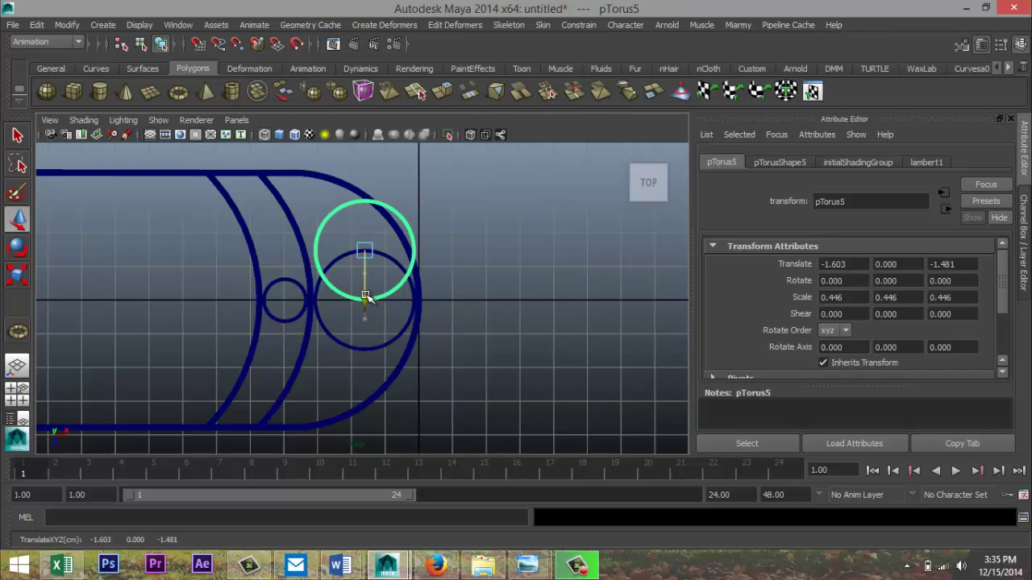
left_click(941, 266)
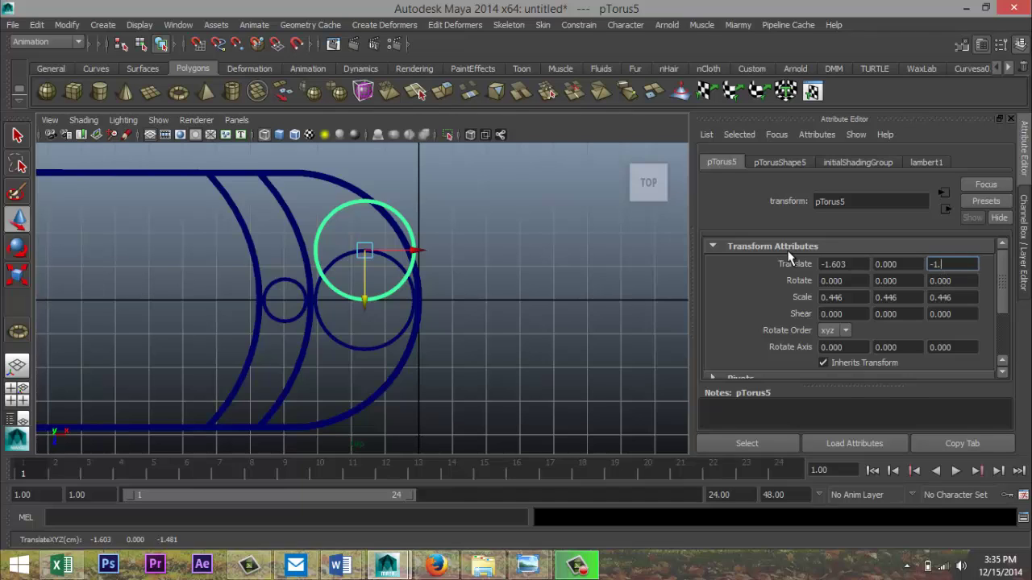
type("-1.500")
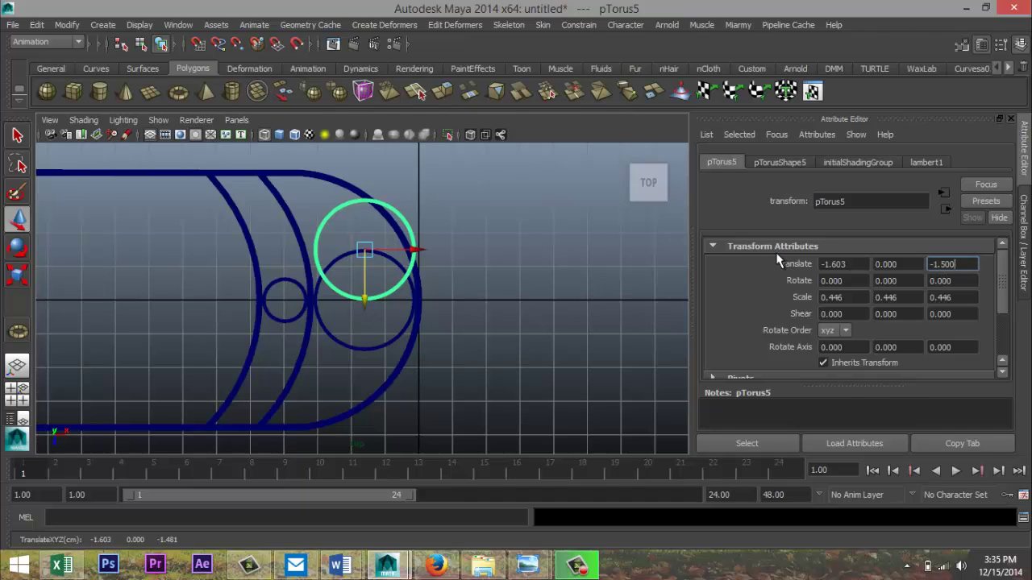
key("Return")
Step: Move the duplicated ring to X about -1.98 and scale it uniformly to about 0.385 to fit inside the arch
left_click_drag(417, 250, 404, 258)
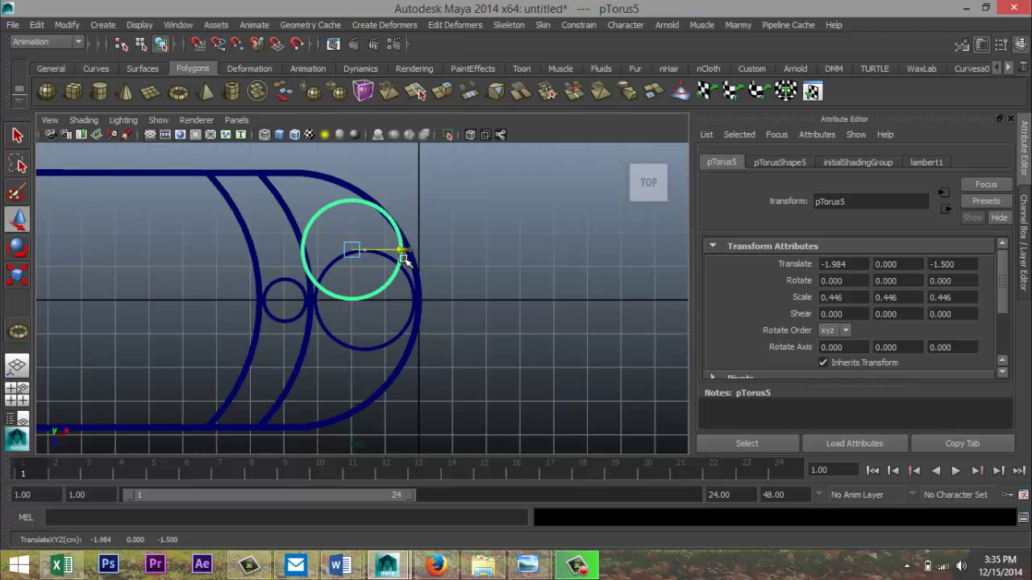
key("r")
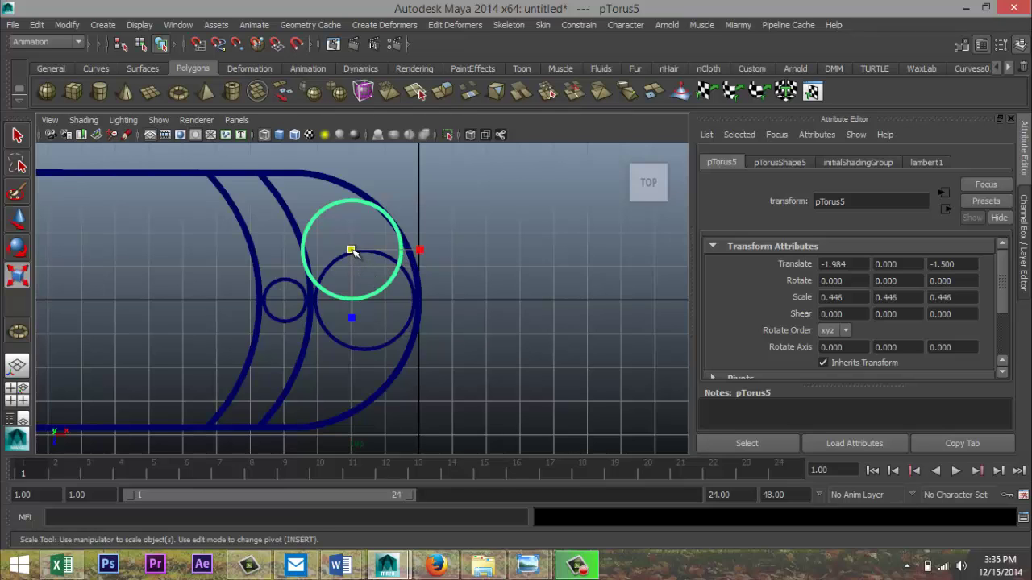
left_click_drag(352, 251, 342, 255)
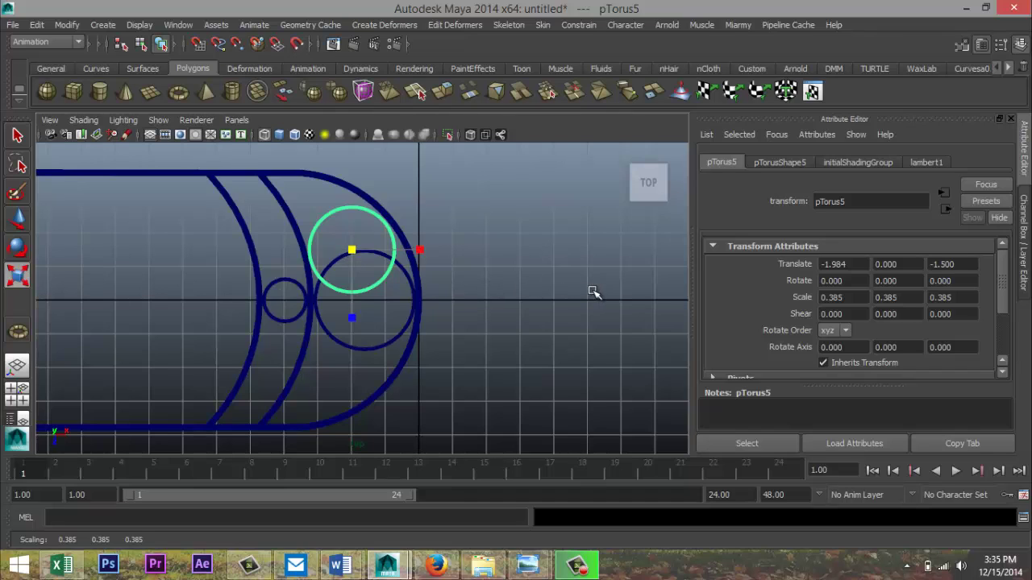
Step: Duplicate the smaller side ring and place the copy on the opposite side of the X axis with Translate Z at 1.5
key("ctrl+d")
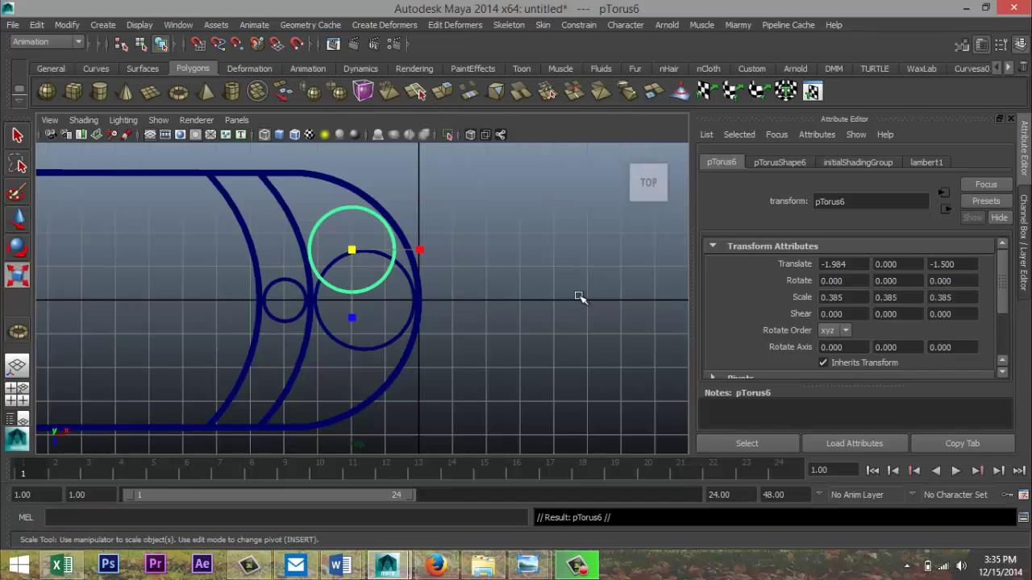
key("w")
left_click_drag(352, 300, 339, 404)
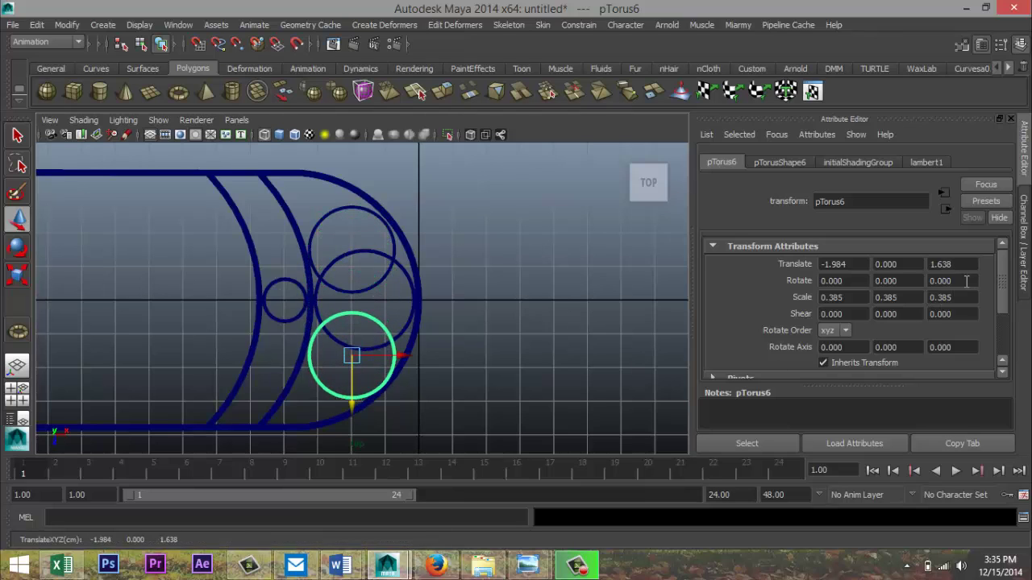
left_click(359, 212)
left_click(371, 319)
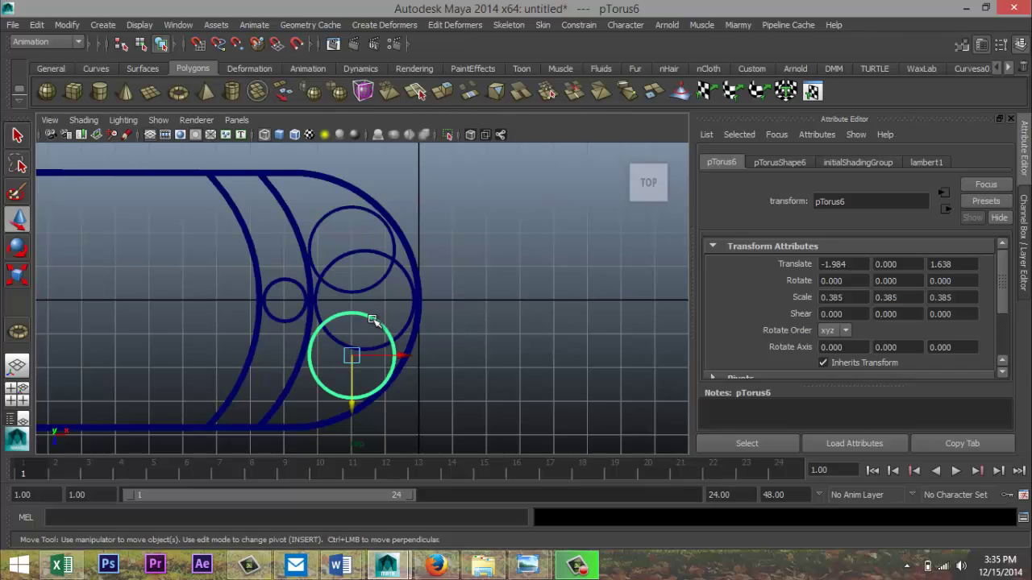
left_click(964, 266)
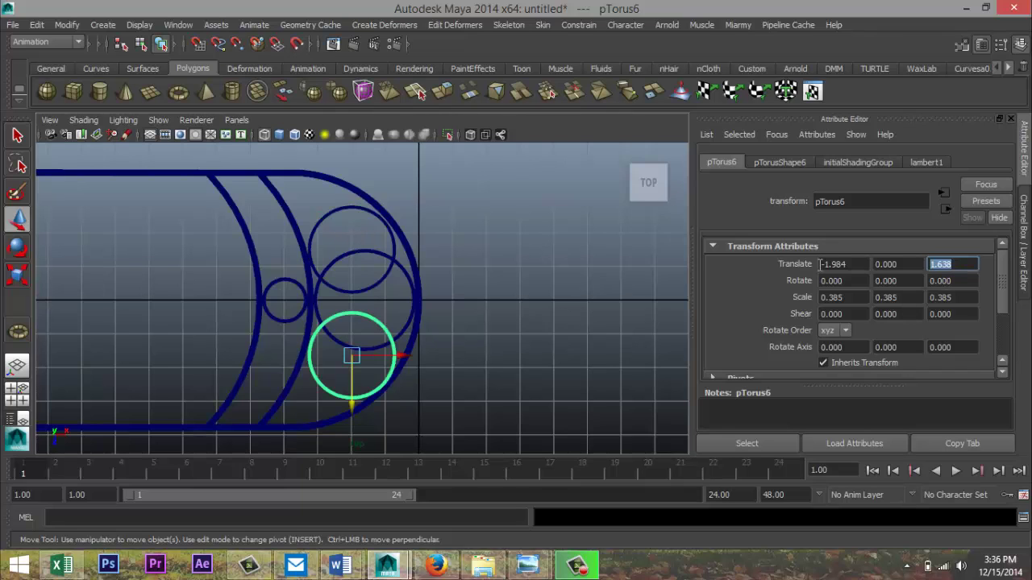
type("1.5")
key("Return")
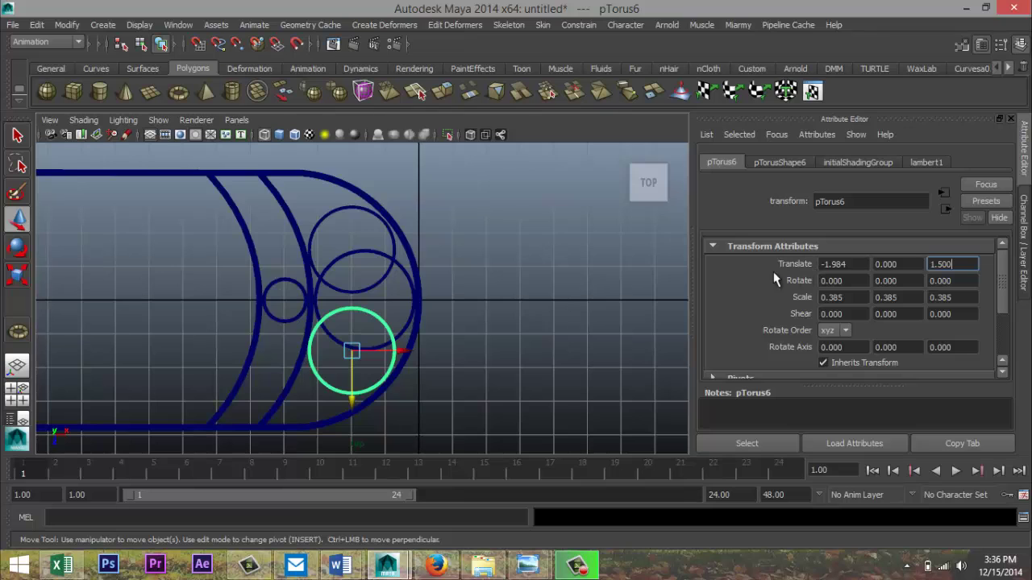
Step: Select the two side rings inside the arch and scale both uniformly to about 0.402
left_click(537, 325)
scroll(484, 323, "up", 1)
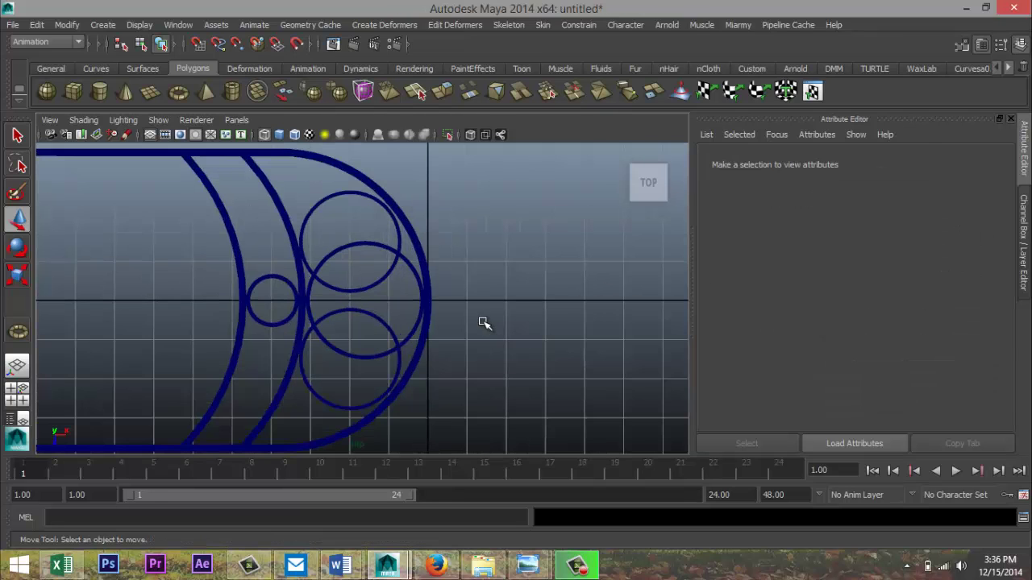
left_click(364, 200)
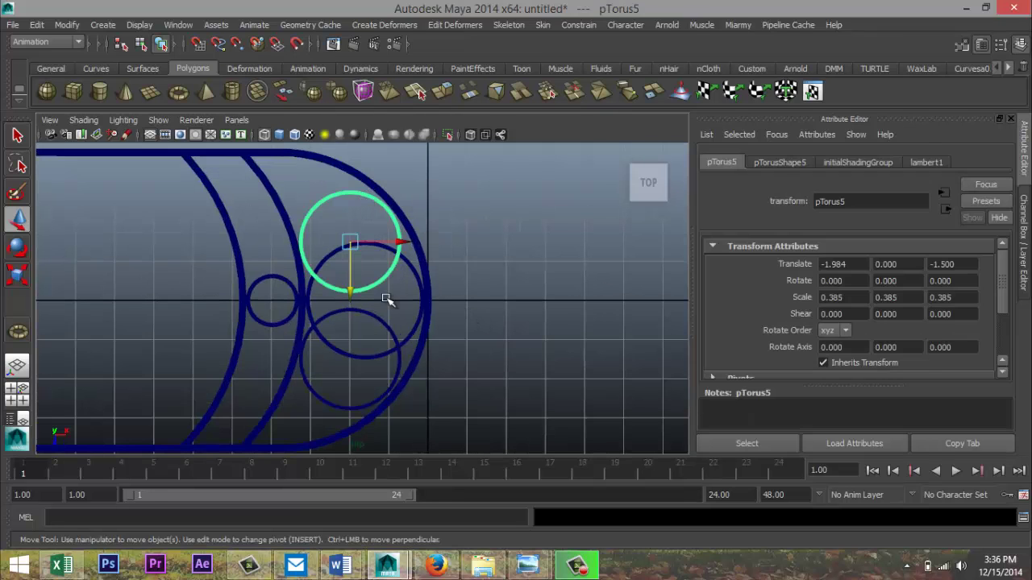
left_click(399, 365, "shift")
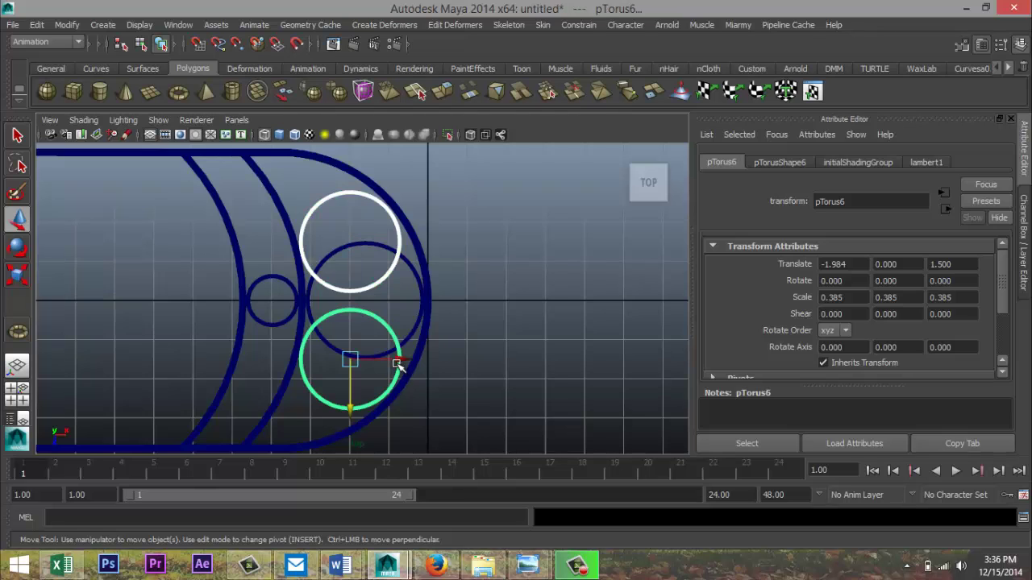
key("r")
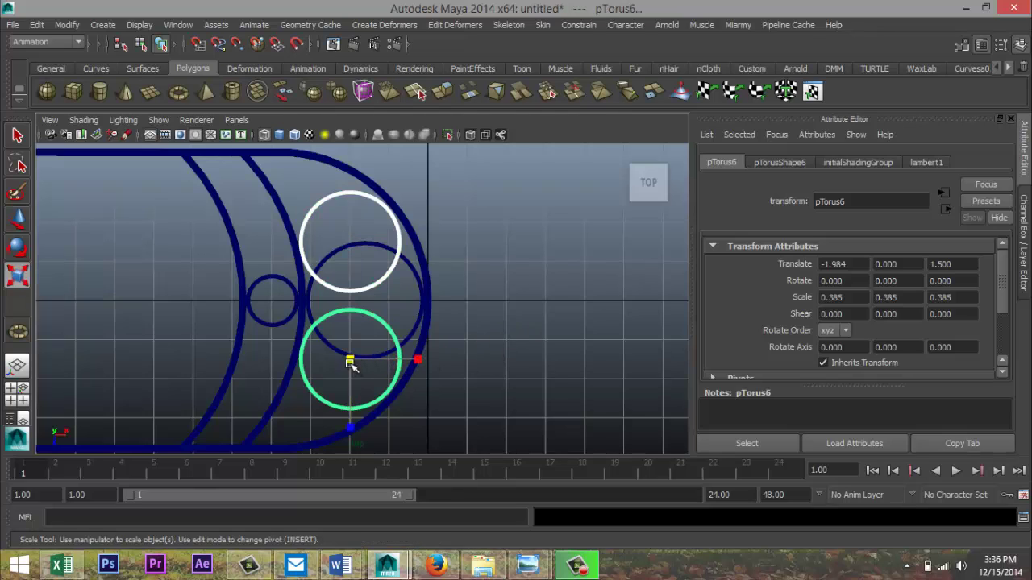
left_click_drag(352, 362, 354, 365)
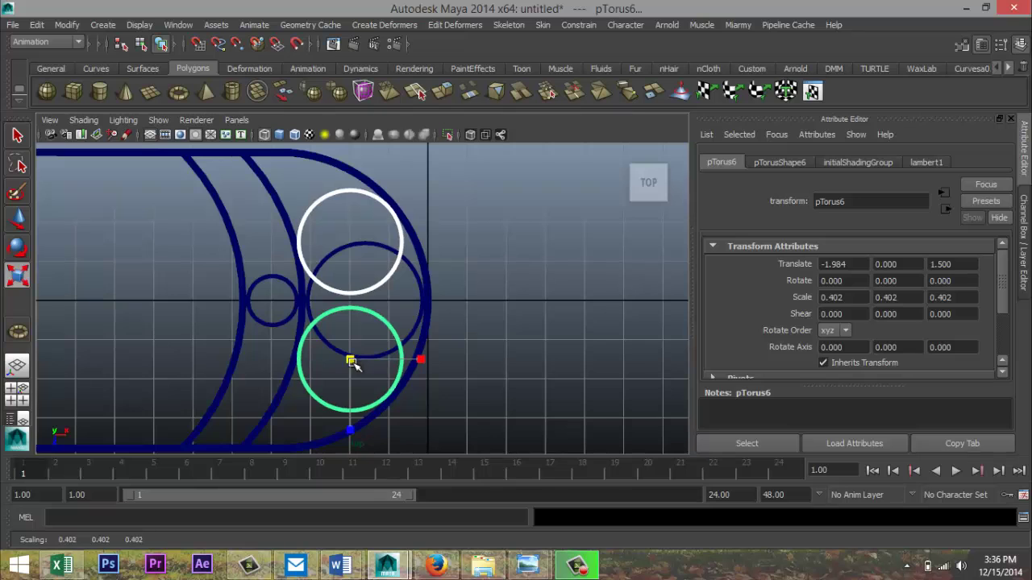
left_click(553, 302)
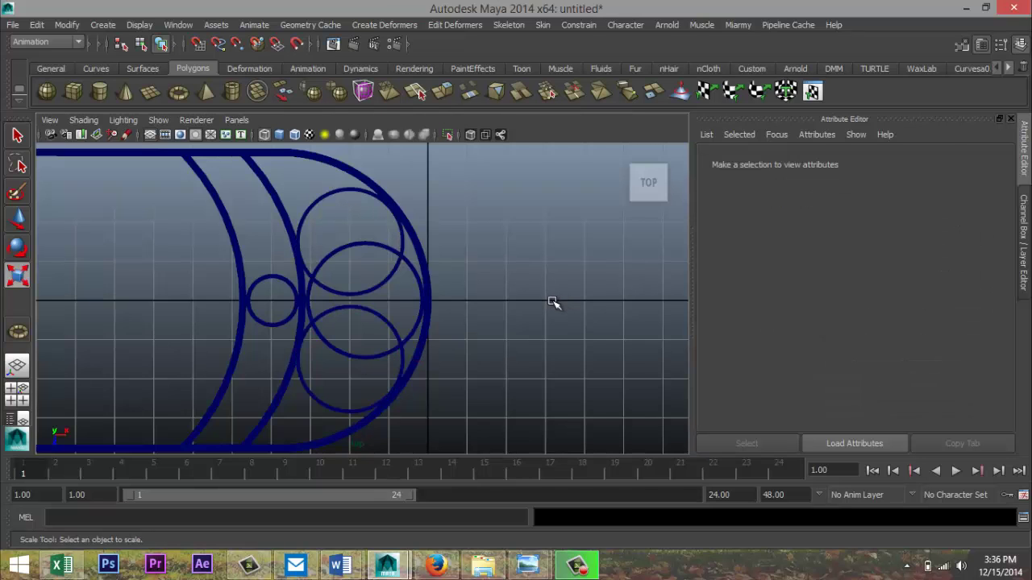
Step: In the perspective view, create a polygon pipe beside the frame with radius about 1.48, height about 0.81 and thickness 0.5
scroll(553, 302, "down", 5)
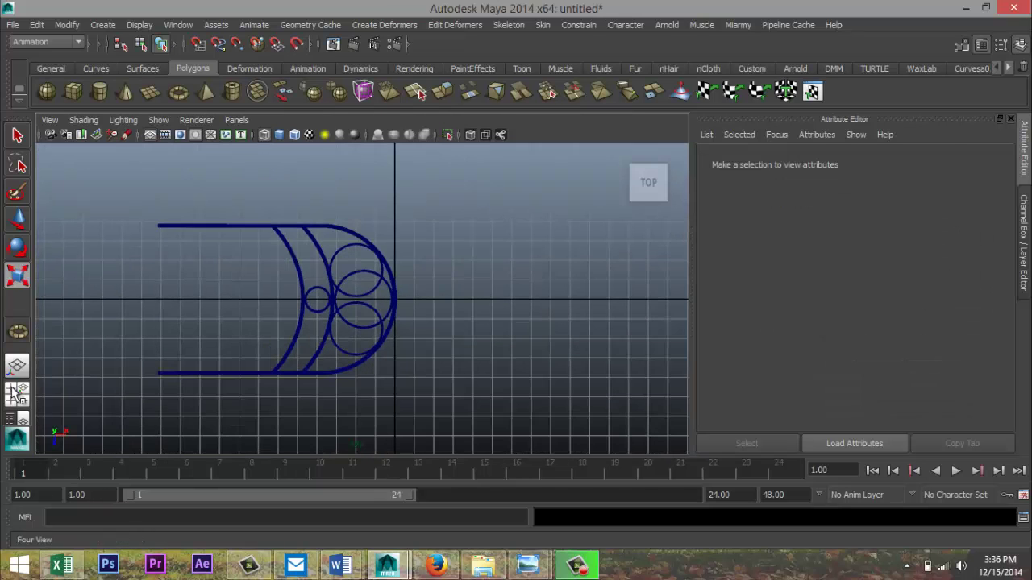
left_click(33, 392)
key("space")
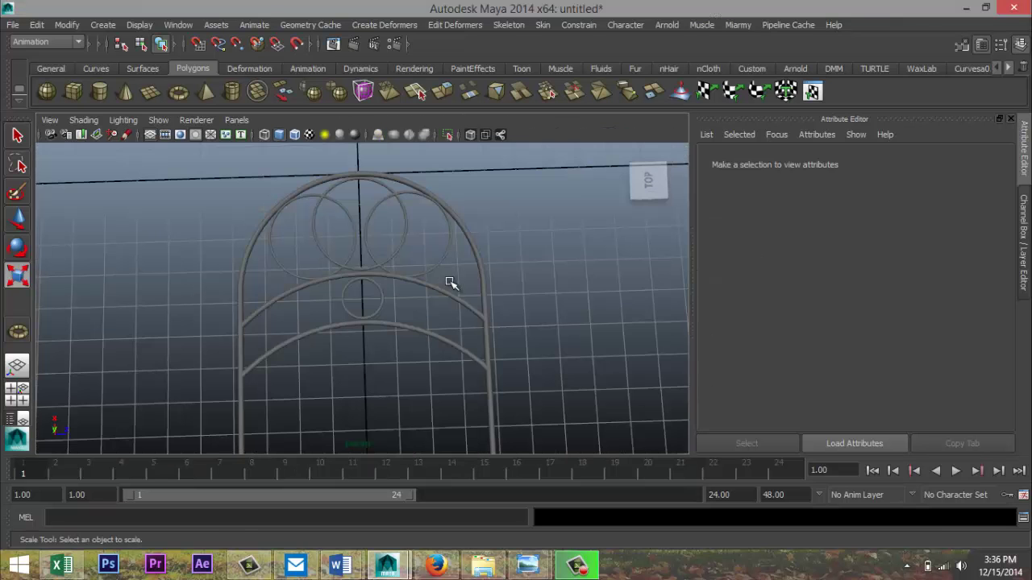
left_click_drag(514, 303, 468, 247, "alt")
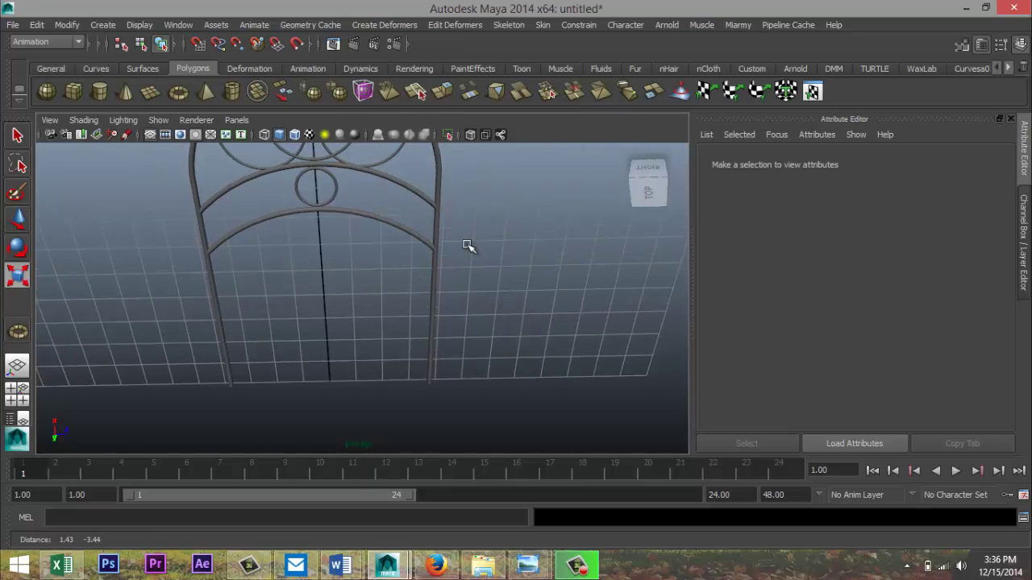
left_click_drag(473, 283, 476, 265, "alt")
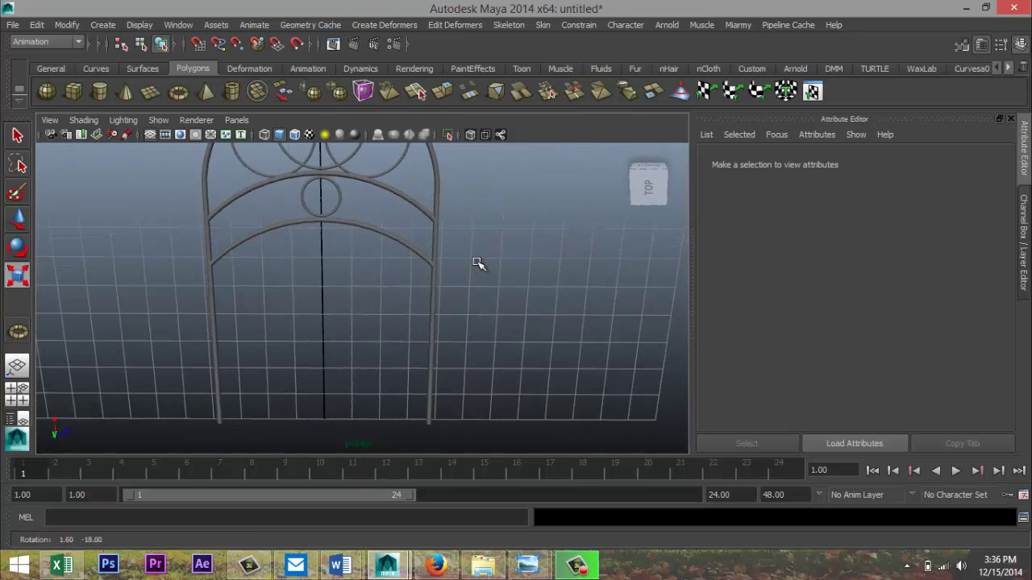
key("r")
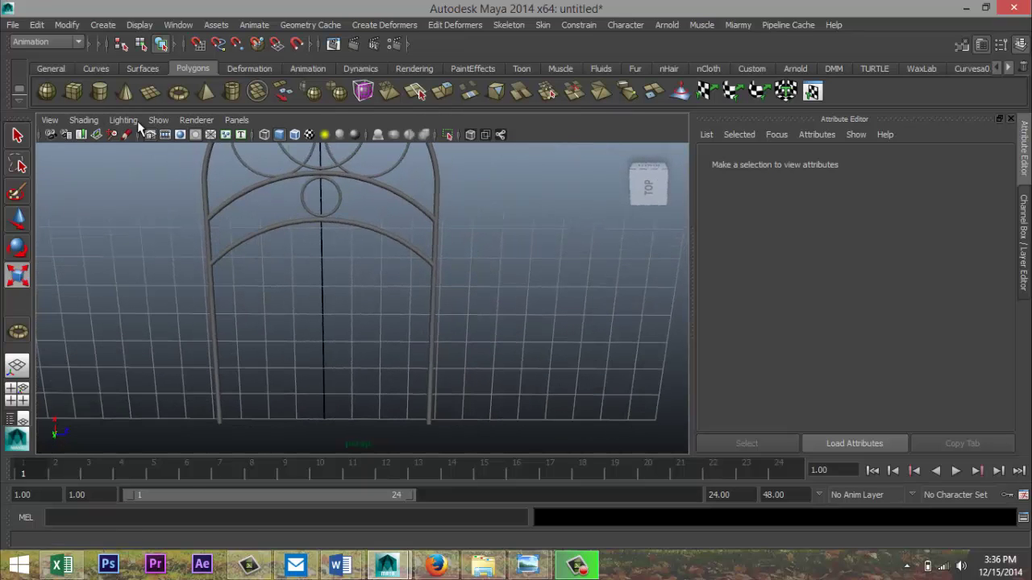
left_click(231, 91)
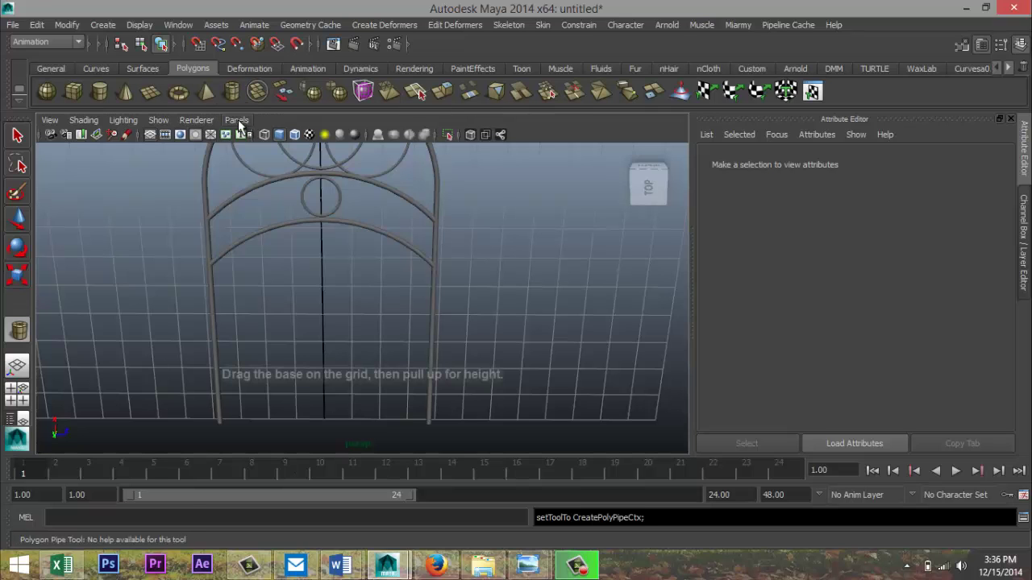
left_click(20, 396)
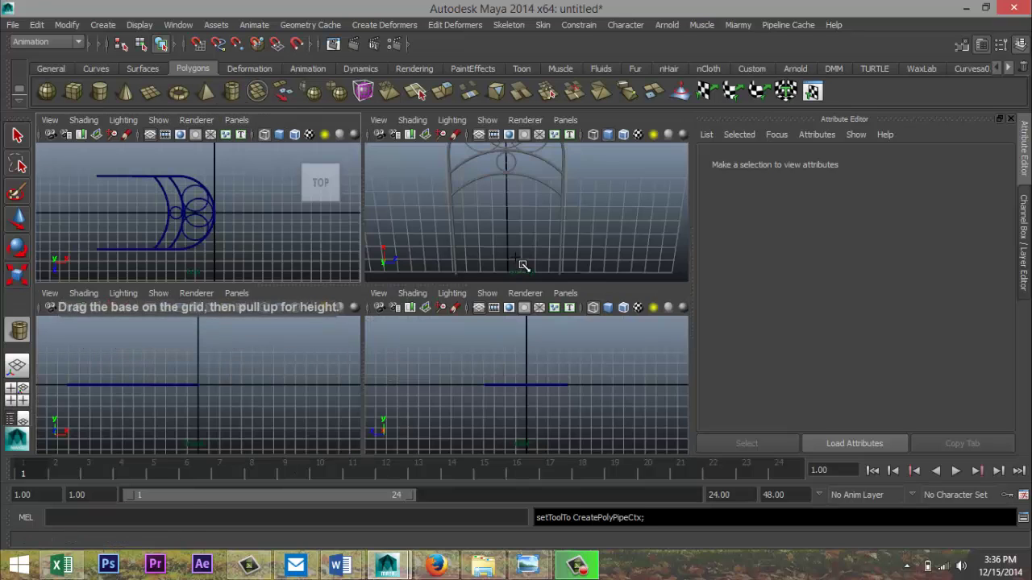
key("space")
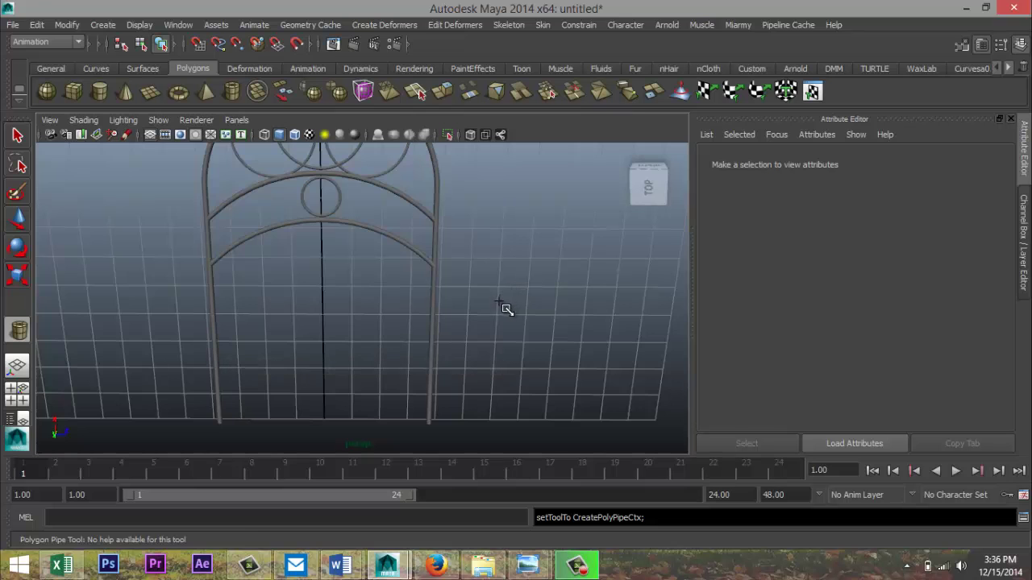
left_click_drag(493, 301, 549, 306, "alt")
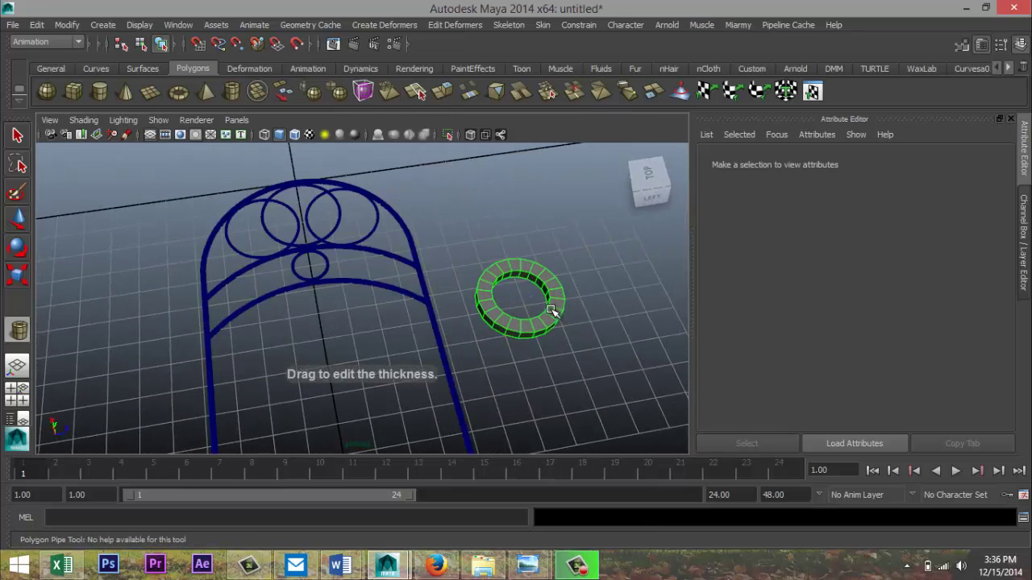
scroll(597, 344, "down", 3)
left_click(598, 347)
key("f")
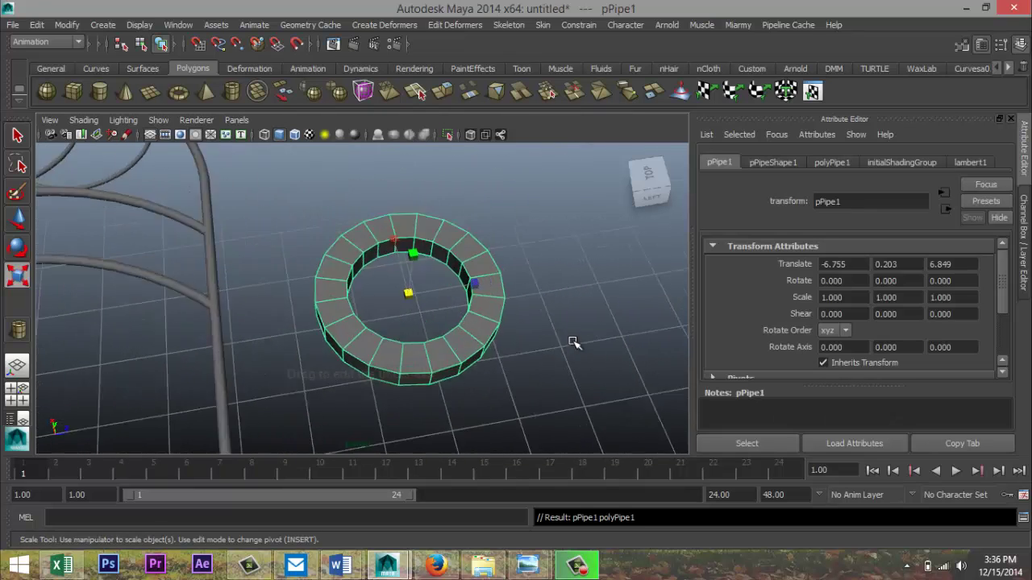
Step: Set the pipe's Subdivisions Axis to 40 and Subdivisions Height to 3
left_click(831, 162)
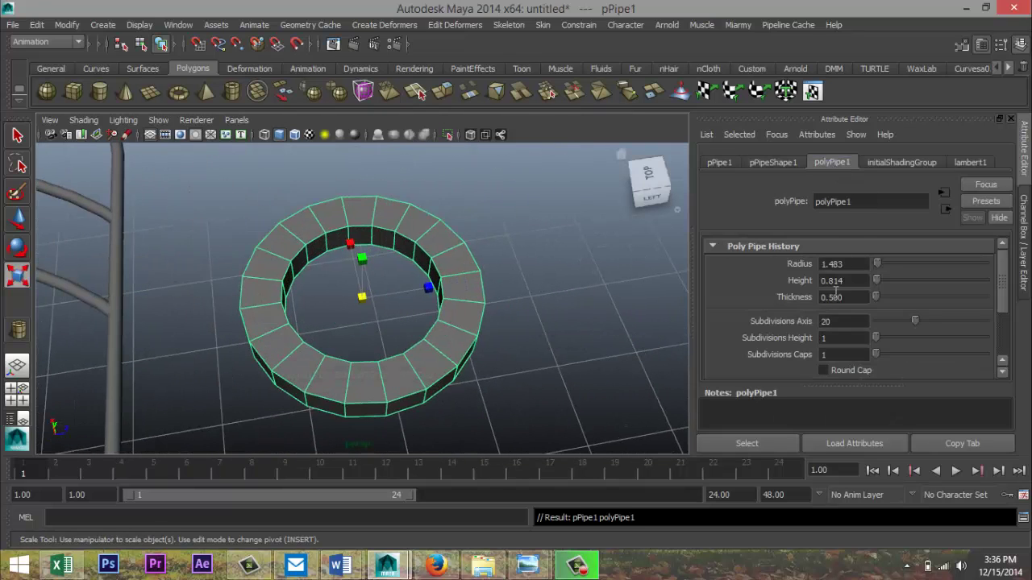
left_click(855, 322)
type("40")
key("Return")
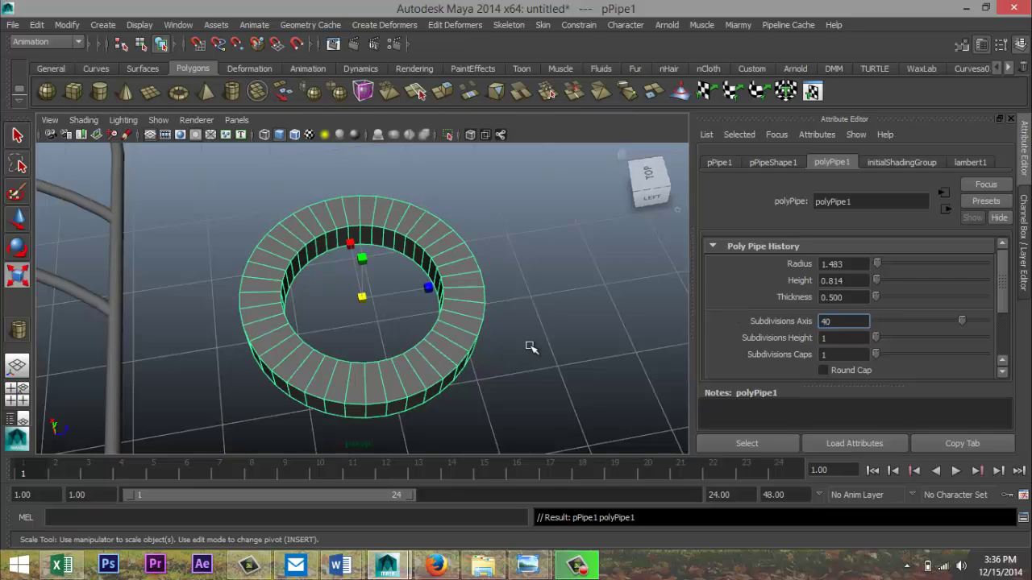
left_click_drag(848, 338, 748, 331)
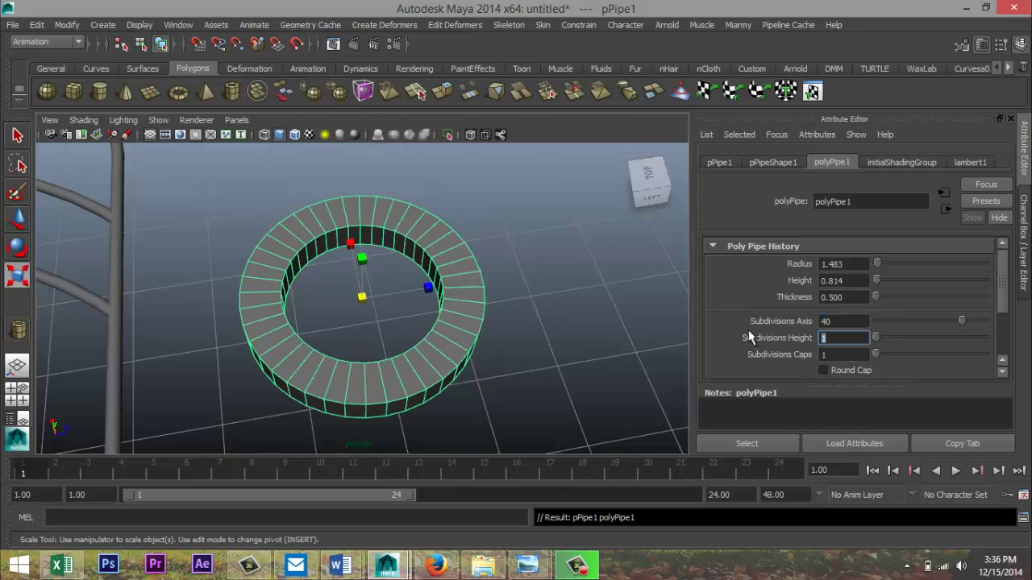
type("3")
key("Return")
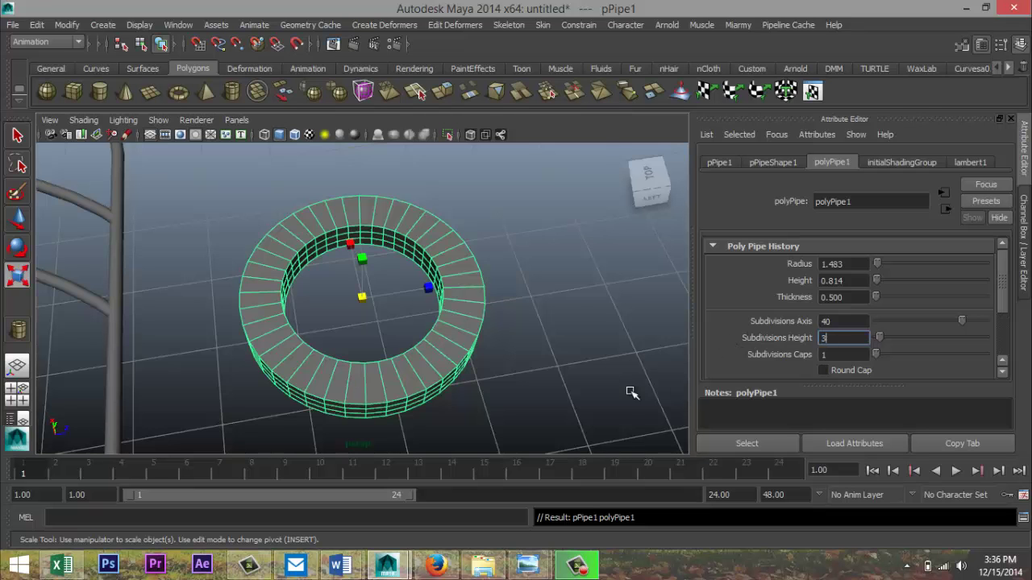
Step: Extrude the middle loop of faces around the pipe's outer wall slightly outward to form a raised band
left_click_drag(495, 416, 471, 357, "alt")
right_click_drag(369, 349, 370, 273)
left_click(370, 348)
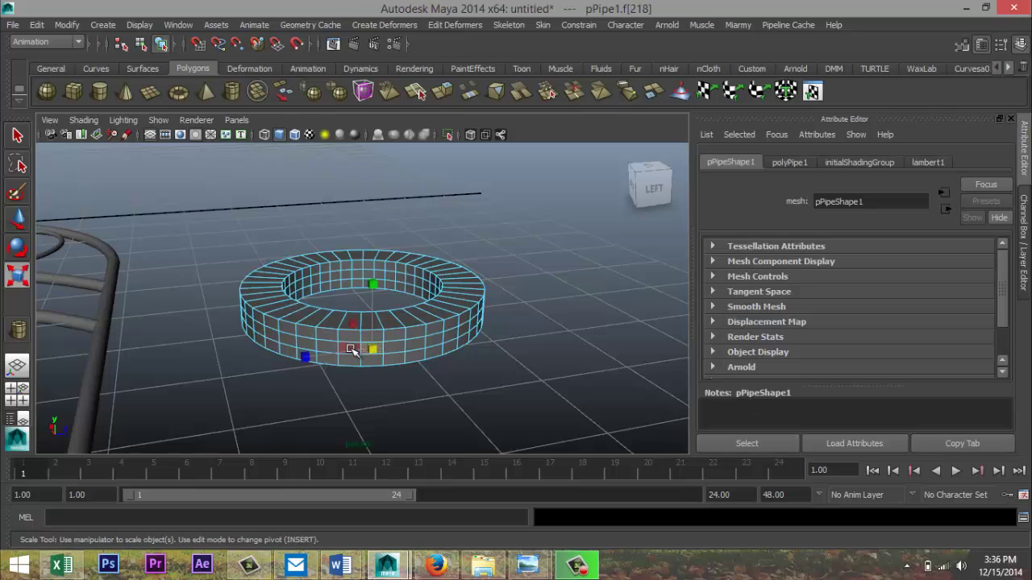
double_click(352, 349, "shift")
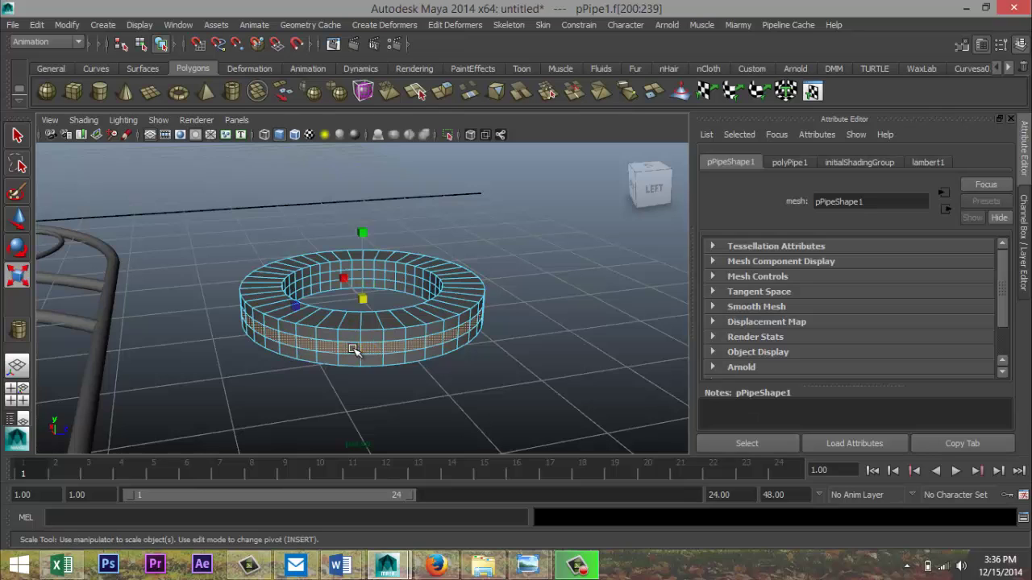
left_click(78, 45)
left_click(60, 53)
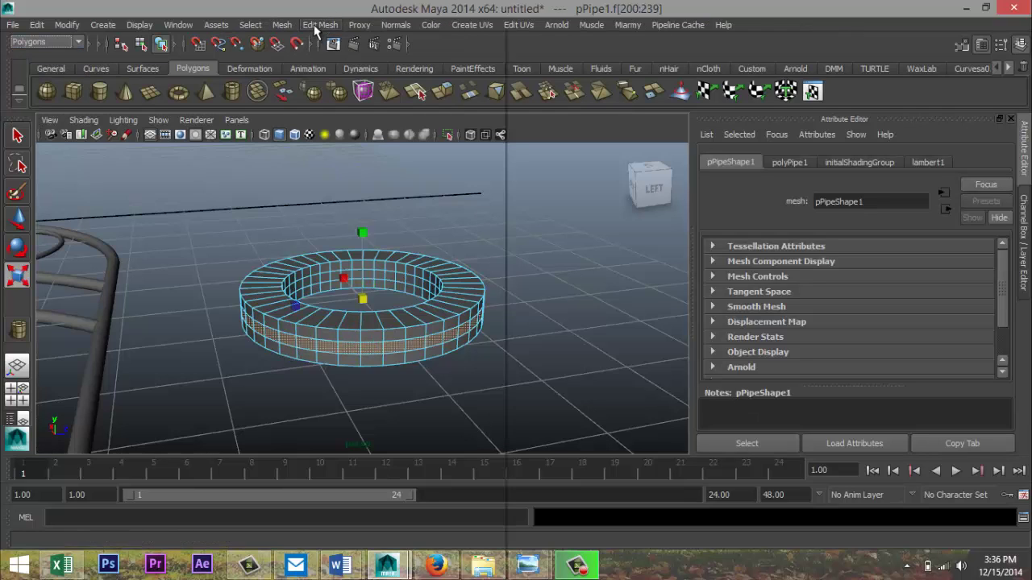
left_click(313, 24)
left_click(359, 71)
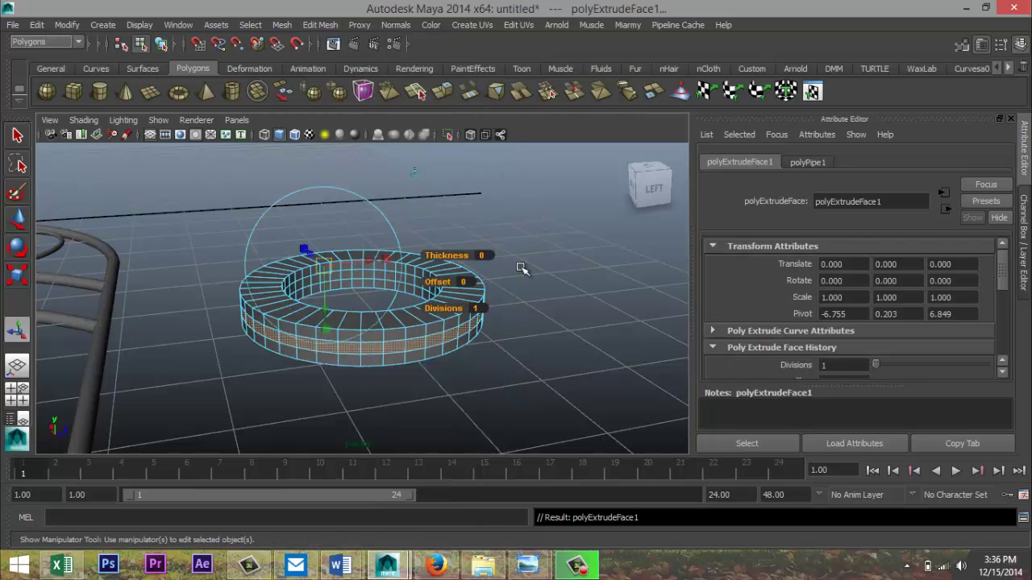
key("F6")
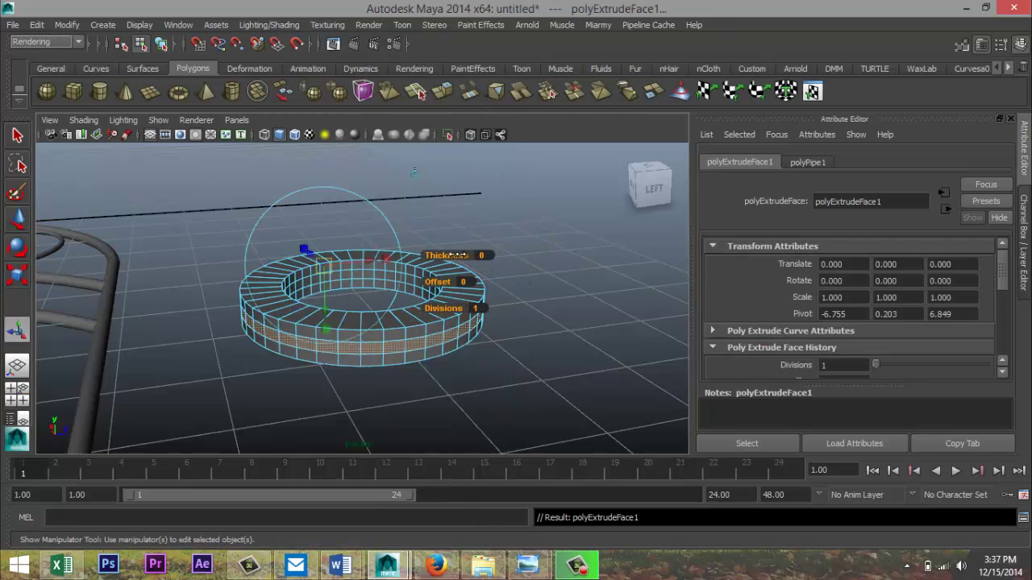
left_click_drag(457, 255, 462, 256)
left_click(552, 334)
scroll(431, 343, "up", 3)
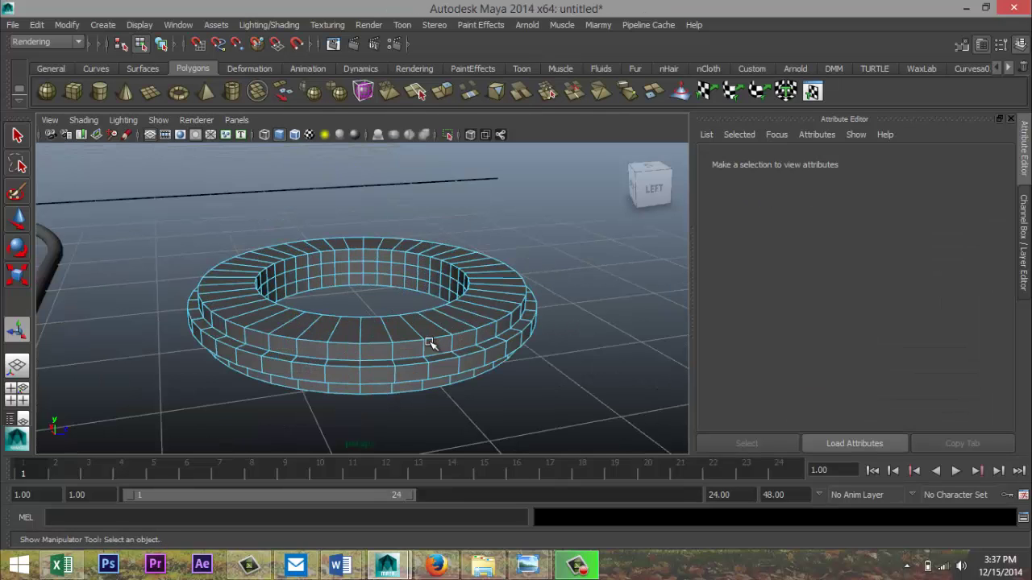
Step: Bevel the pipe's outer rim edge loops and the raised band's edge loops with offset 0.5 and one segment, then return to object mode
right_click_drag(383, 237, 378, 215)
double_click(378, 344)
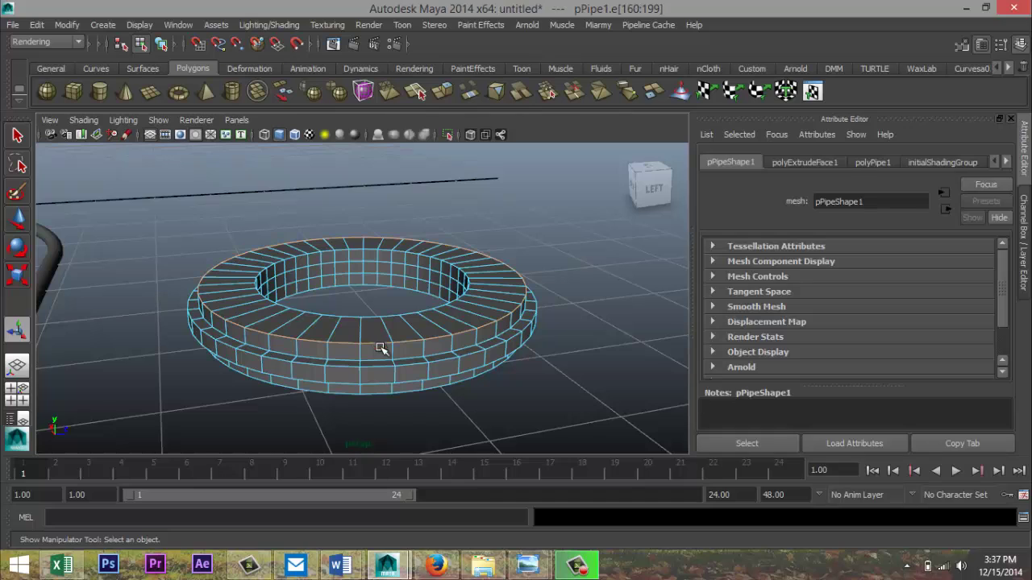
double_click(384, 367, "shift")
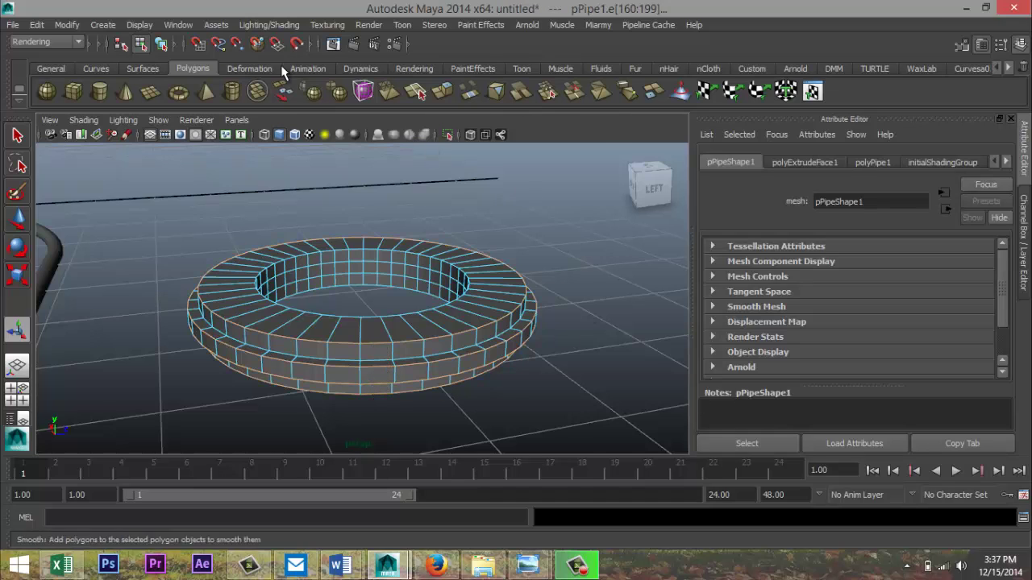
left_click(77, 42)
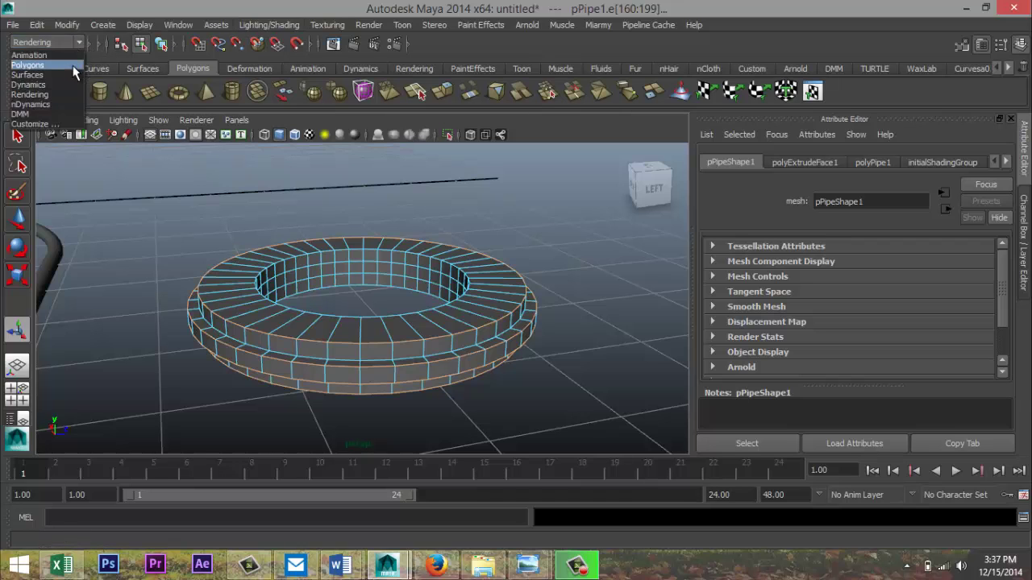
left_click(27, 64)
left_click(327, 25)
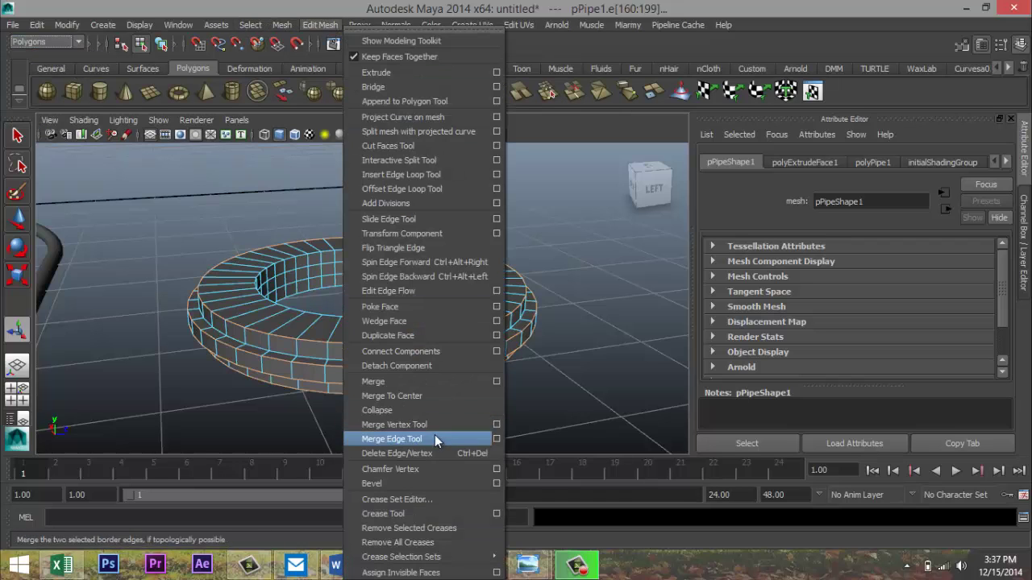
left_click(418, 483)
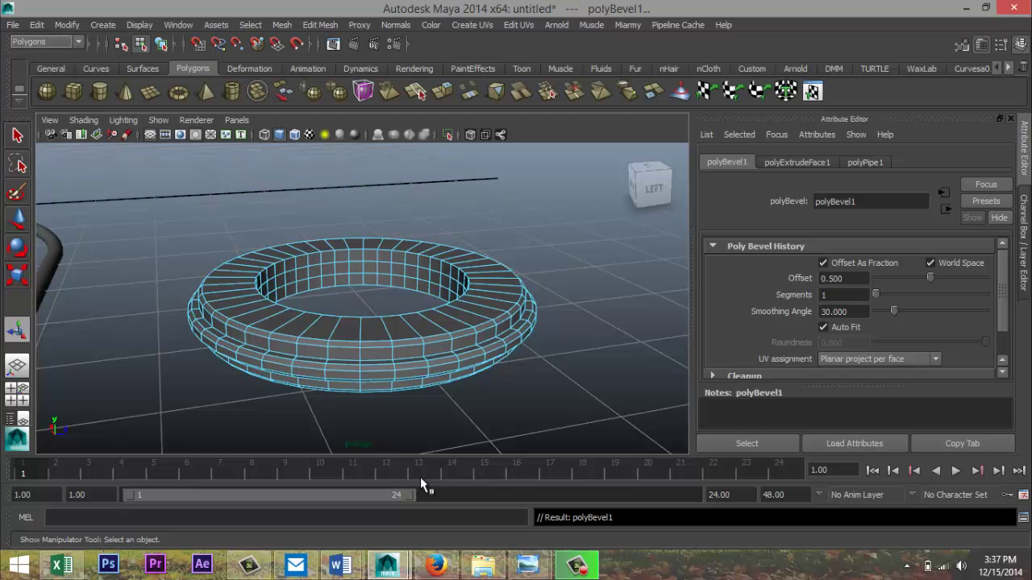
left_click(555, 395)
right_click_drag(432, 338, 500, 223)
left_click(486, 321)
Step: Combine the tube frame, its crossbars and all decorative rings into one mesh and centre its pivot
right_click_drag(452, 340, 299, 354, "alt")
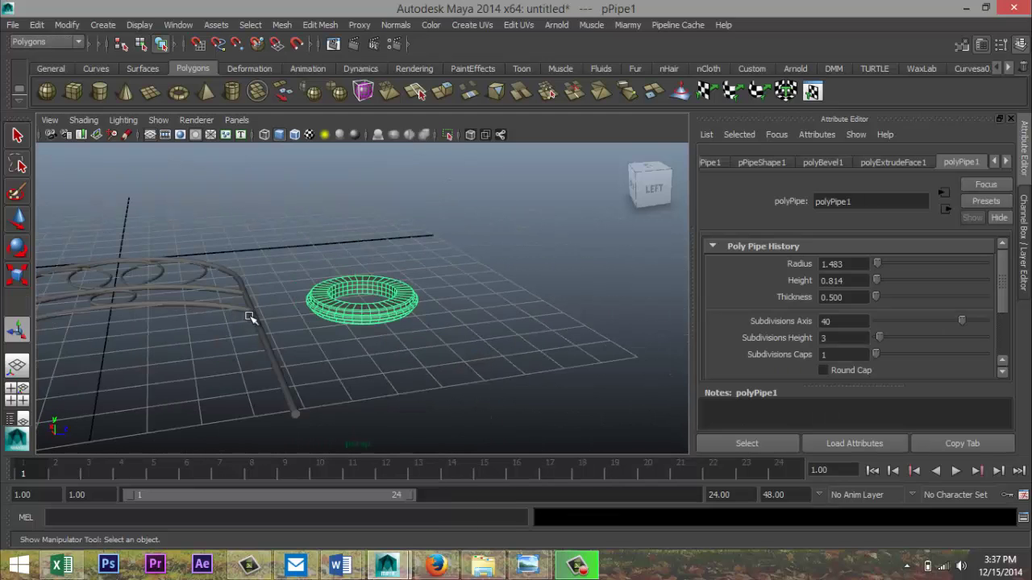
scroll(253, 324, "down", 3)
left_click_drag(90, 261, 328, 462)
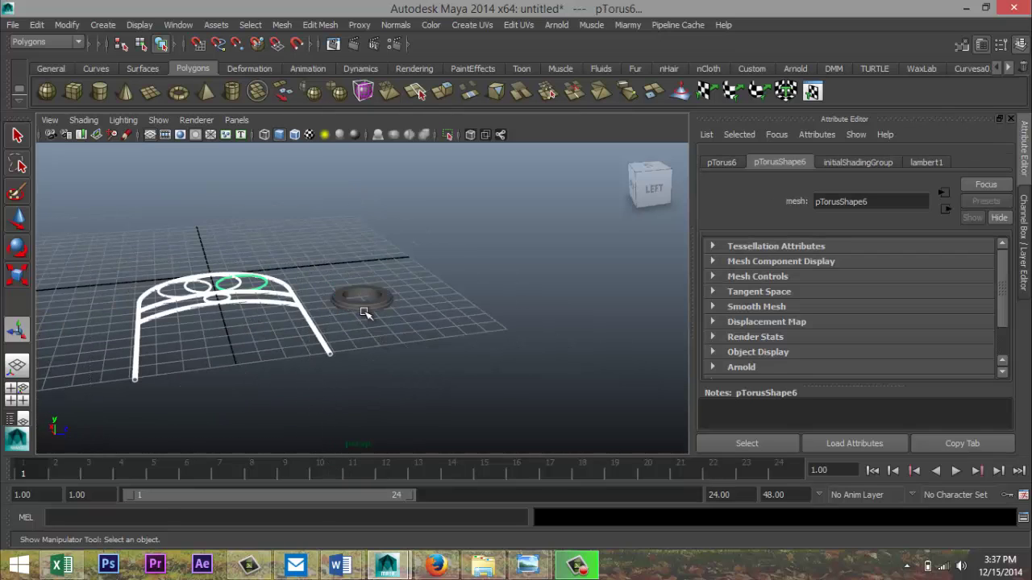
left_click(281, 24)
left_click(304, 43)
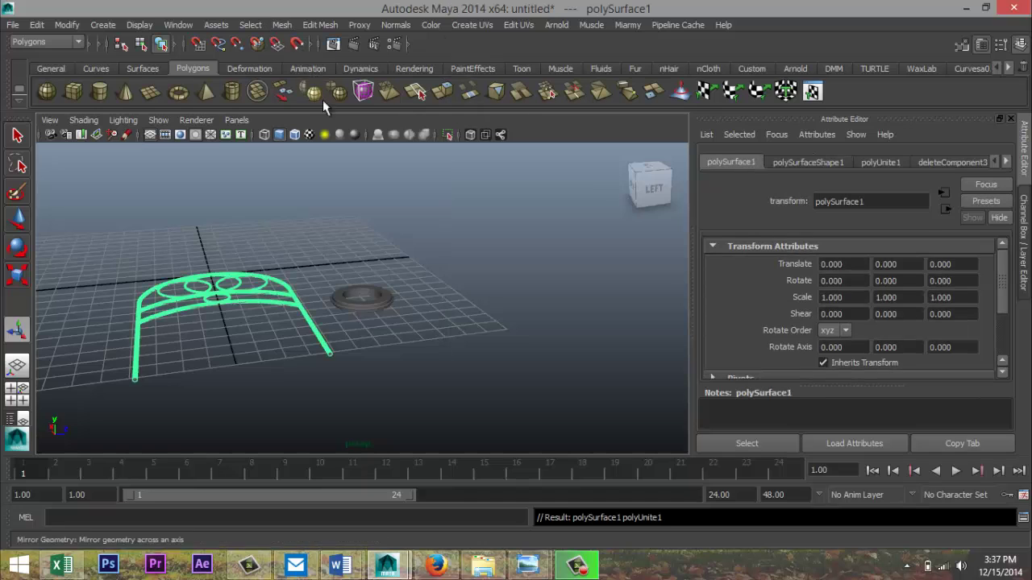
left_click(64, 25)
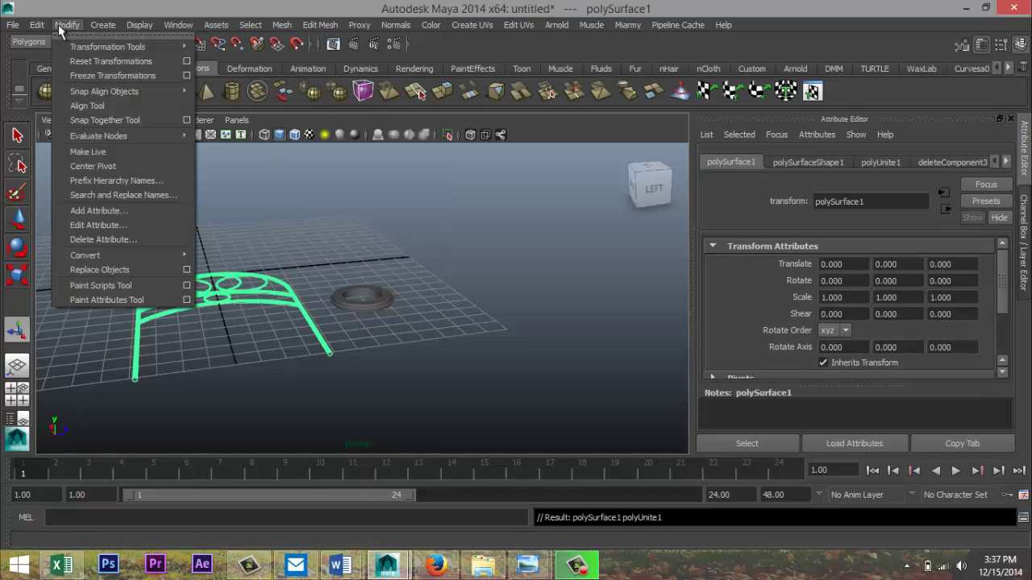
left_click(97, 166)
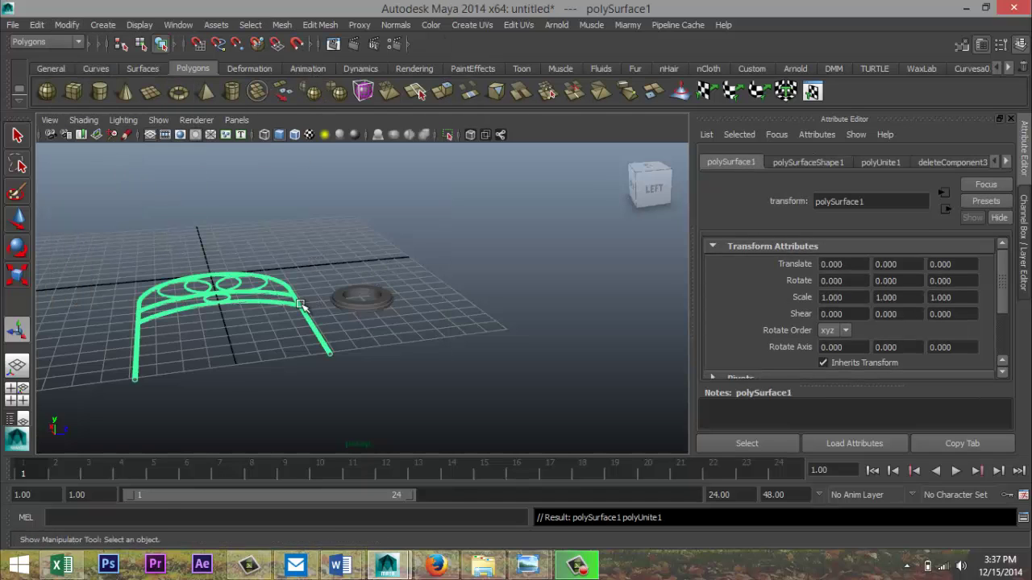
Step: Stand the combined frame upright by rotating it about the Z axis, setting Rotate Z to exactly 90
key("e")
left_click_drag(220, 271, 251, 360)
left_click(883, 162)
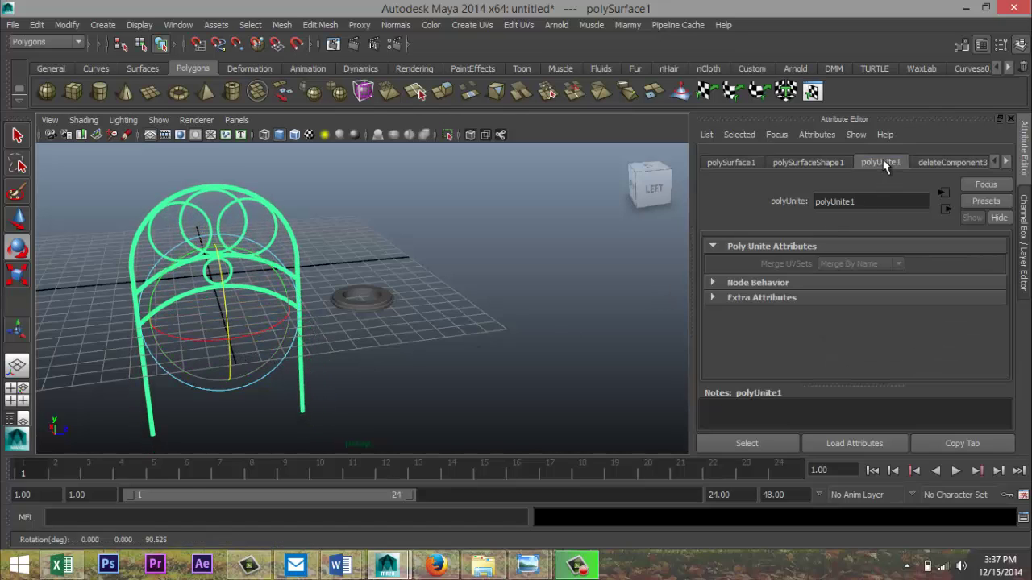
left_click(802, 163)
left_click(728, 164)
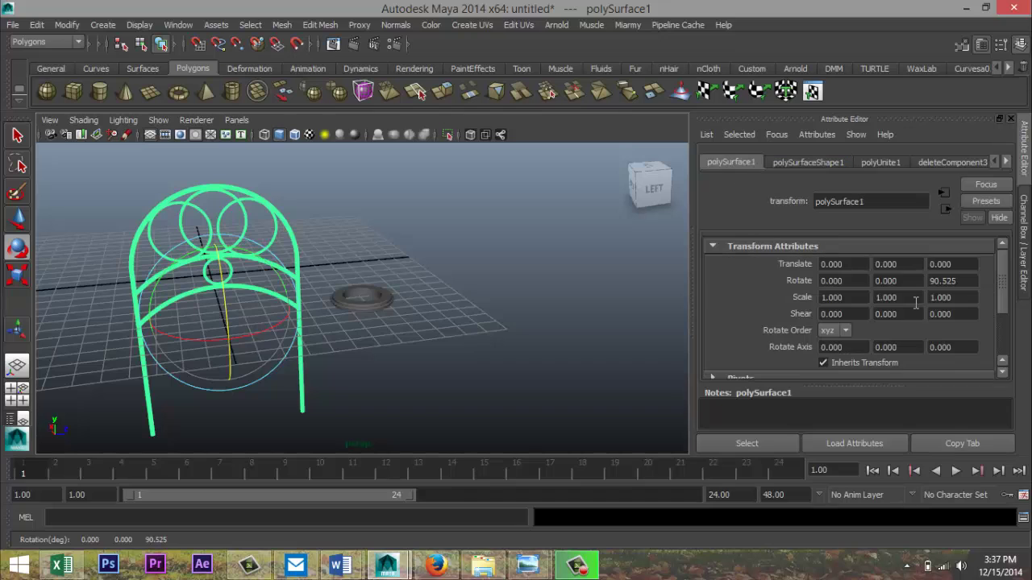
left_click(971, 280)
Step: Scale the banded pipe ring down uniformly to about 0.28
left_click(365, 303)
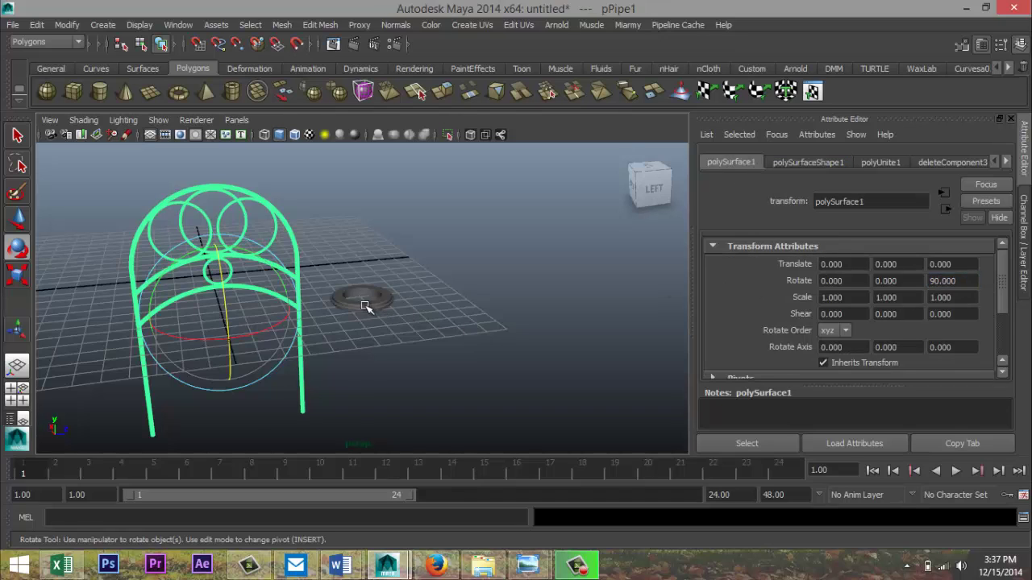
key("r")
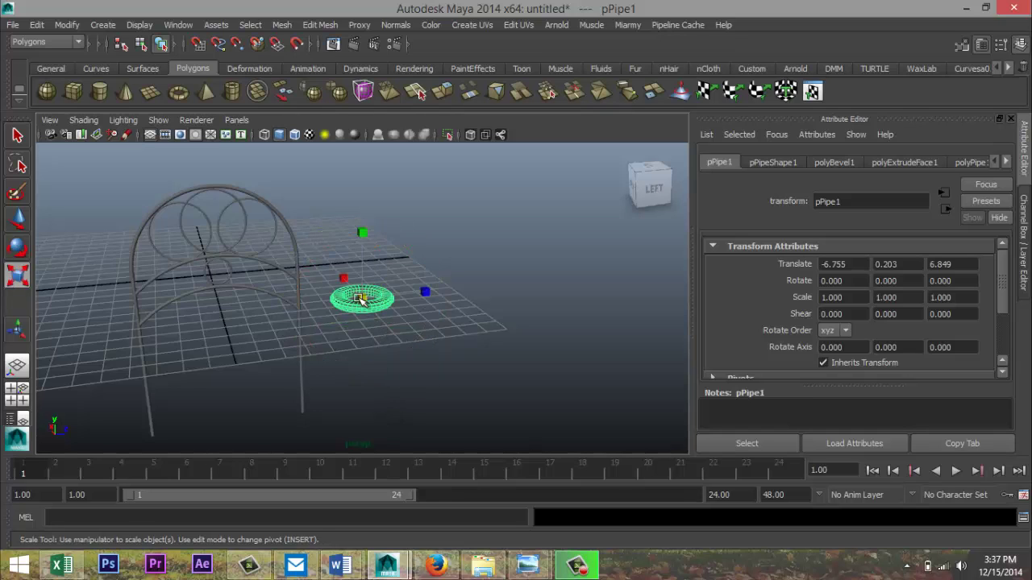
left_click_drag(361, 300, 326, 316)
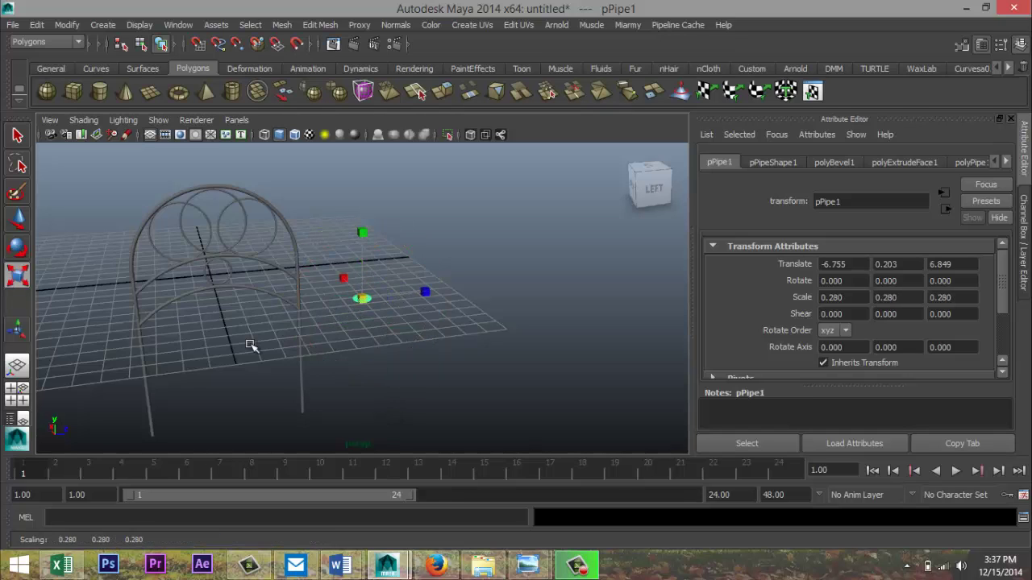
Step: In the top view, move the pipe ring to the near end of the frame, at about X -6.04 and Z 3.89
left_click(11, 401)
key("space")
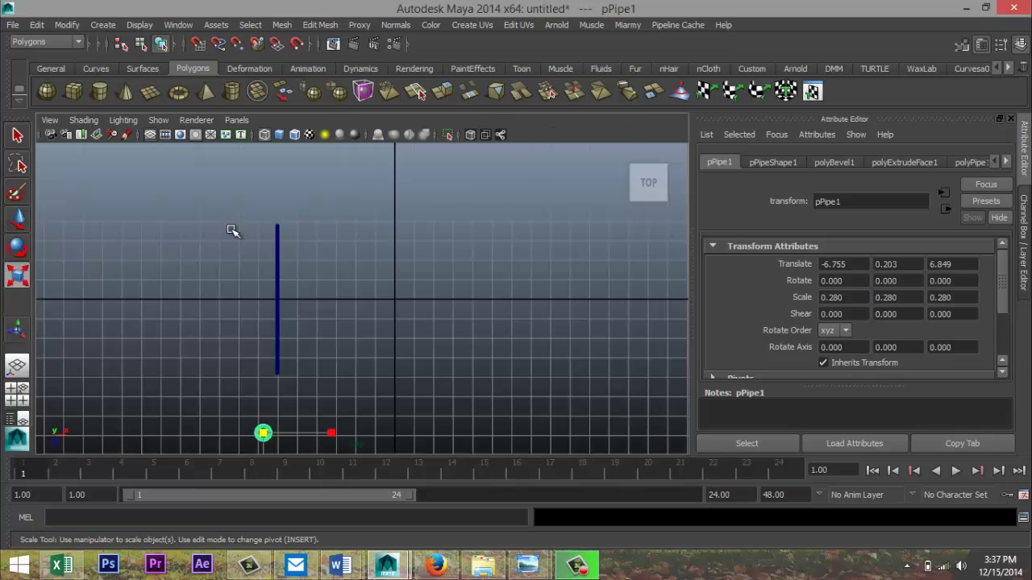
key("f")
scroll(393, 329, "down", 10)
scroll(395, 330, "down", 2)
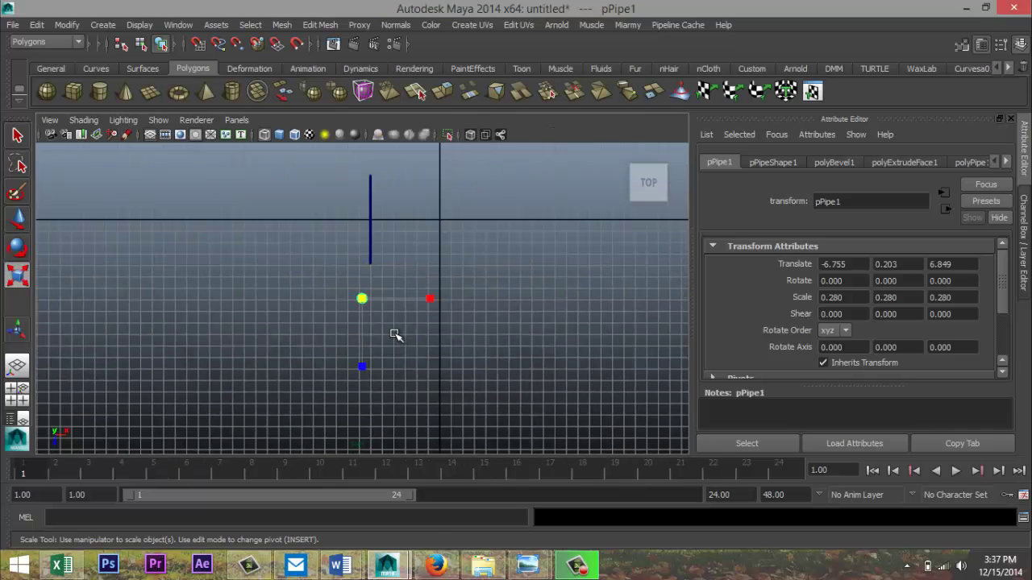
key("w")
left_click_drag(361, 352, 363, 318)
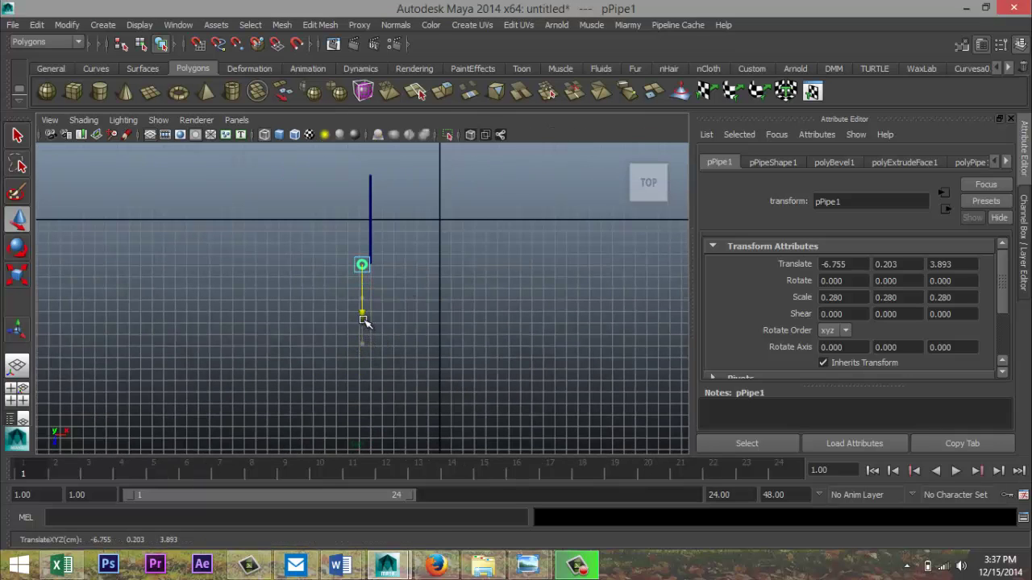
left_click_drag(413, 267, 422, 262)
key("f")
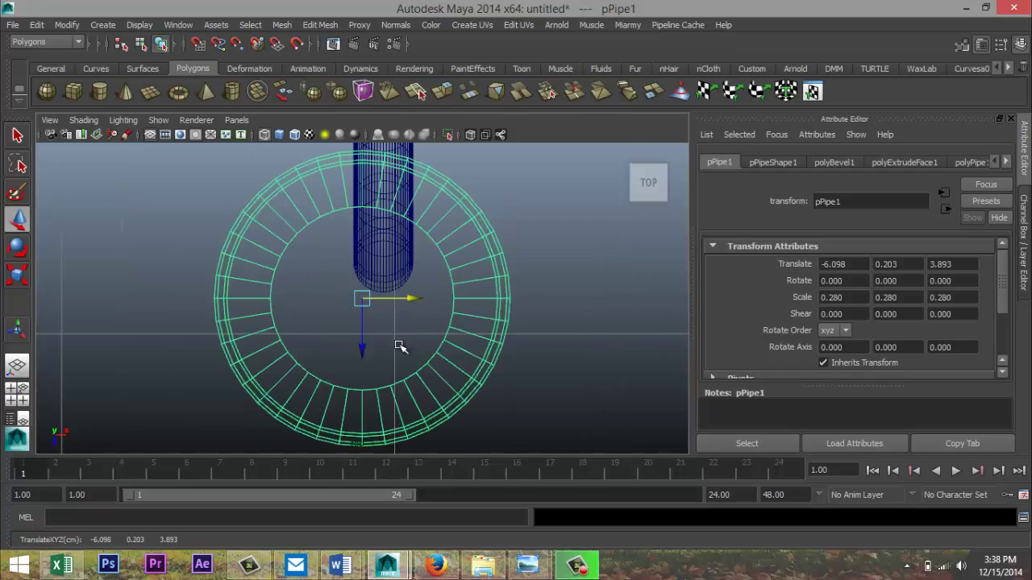
left_click_drag(411, 298, 428, 297)
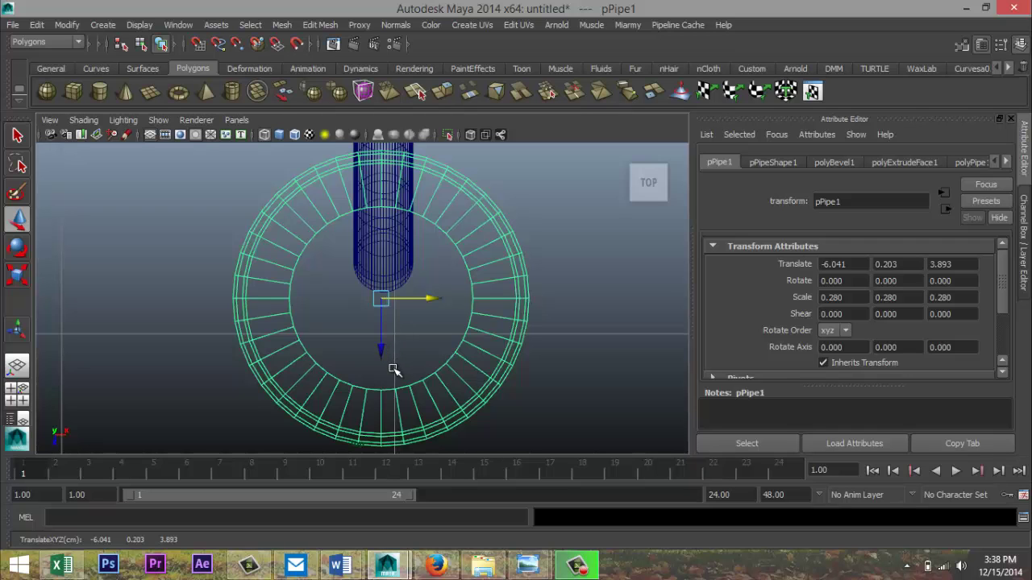
Step: Scale the ring uniformly to about 0.079 and centre it around the frame's leg at about X -6.03, Z 3.80
key("r")
left_click_drag(384, 299, 232, 321)
key("w")
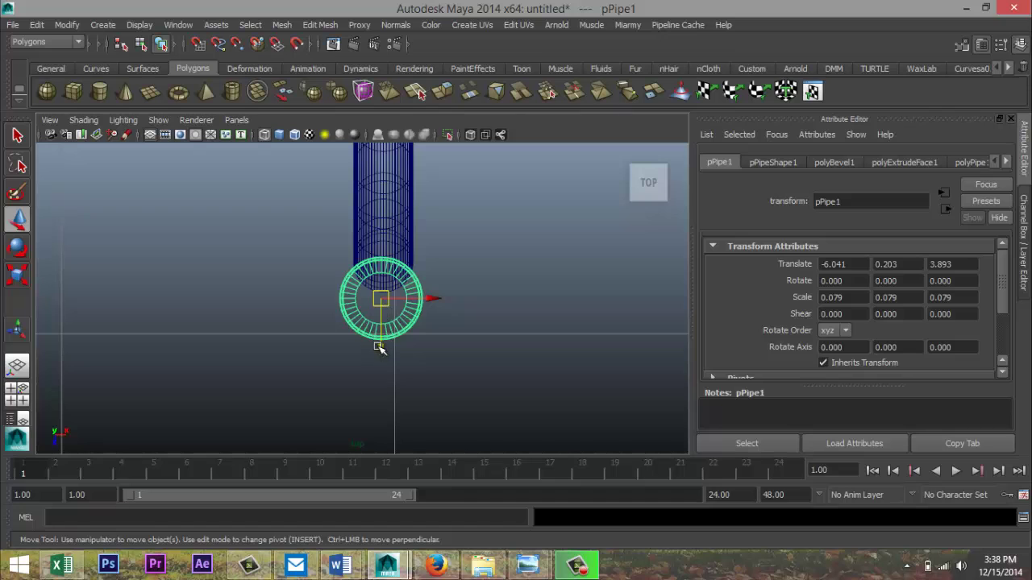
left_click_drag(378, 346, 382, 314)
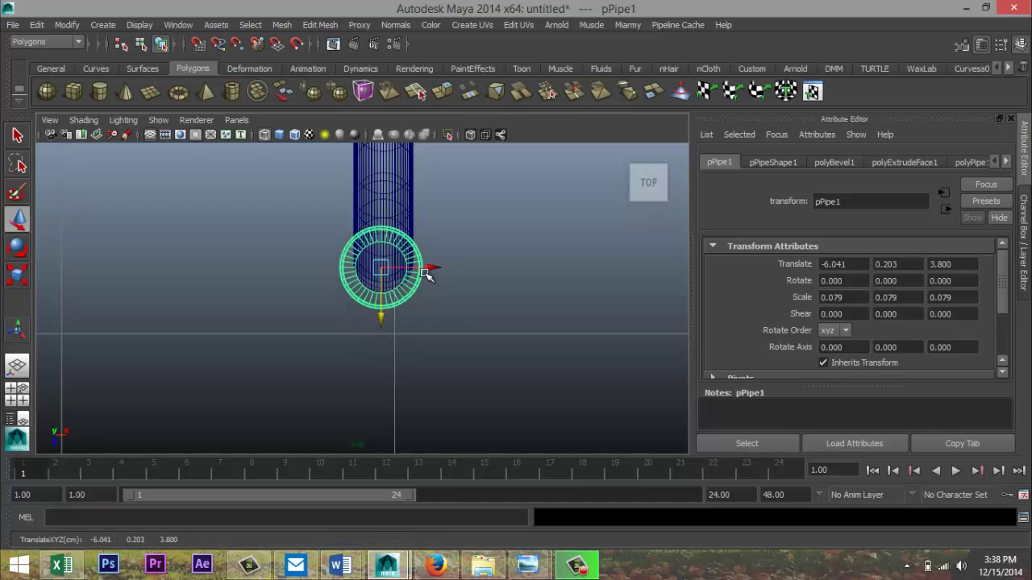
left_click_drag(431, 267, 433, 268)
Step: In the perspective view, fine-tune the ring's position around the leg to about Z 3.78
left_click(26, 391)
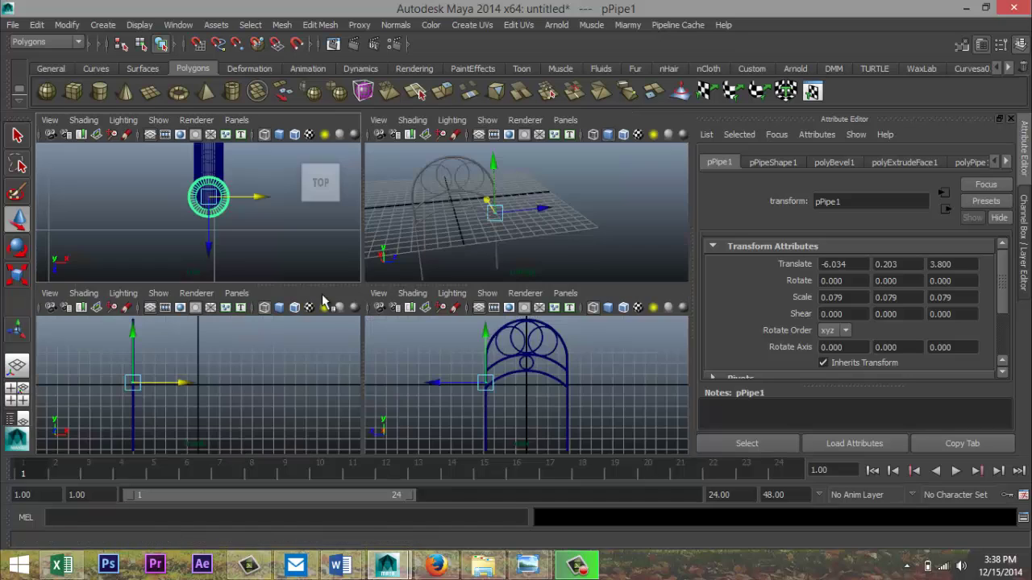
key("space")
key("f")
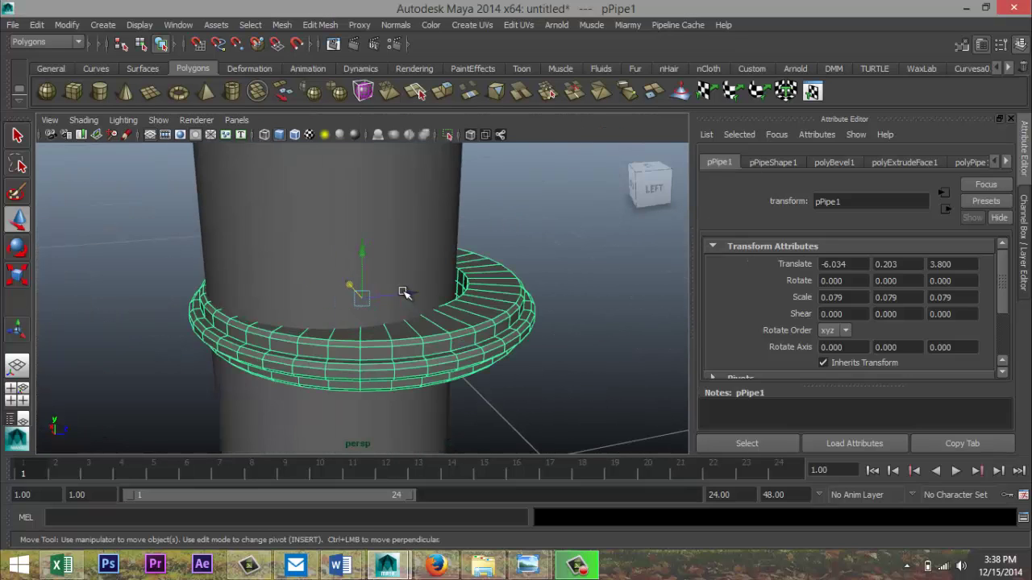
left_click_drag(417, 295, 391, 301)
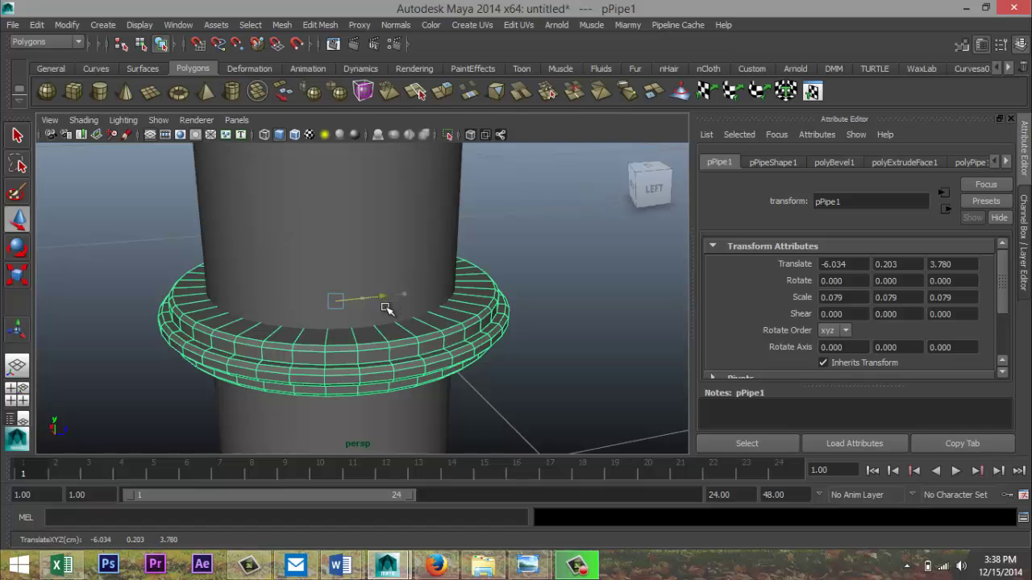
Step: In the side view, lower the ring along the leg below the crossbars to about Y -2.0, then deselect it
key("space")
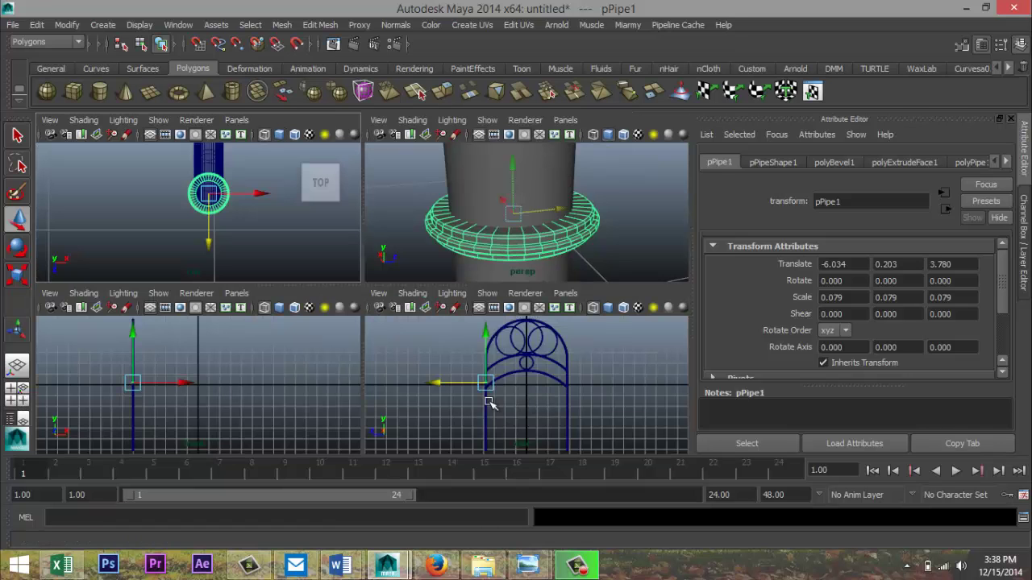
key("space")
scroll(492, 405, "up", 6)
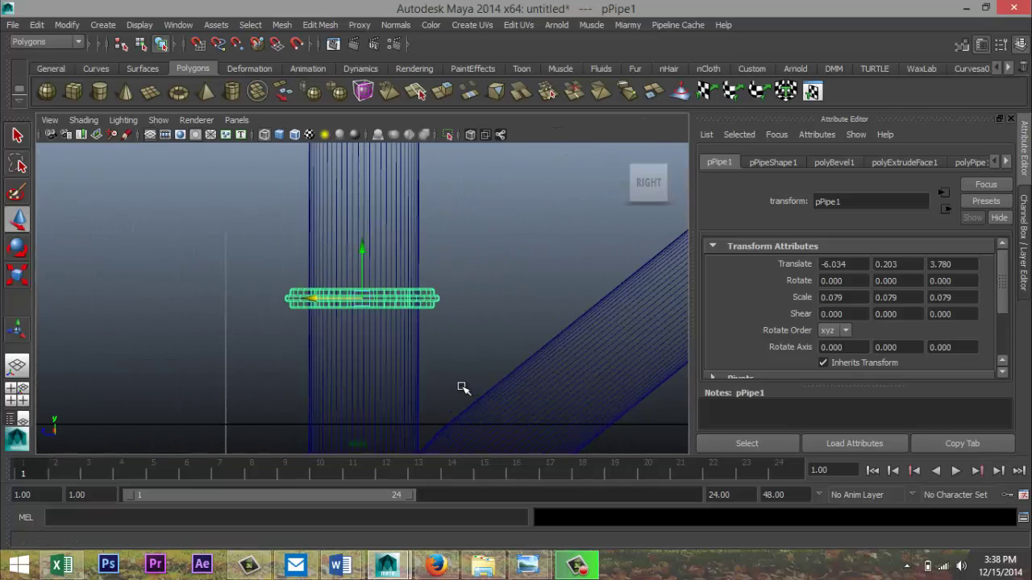
scroll(452, 387, "down", 6)
scroll(495, 391, "up", 3)
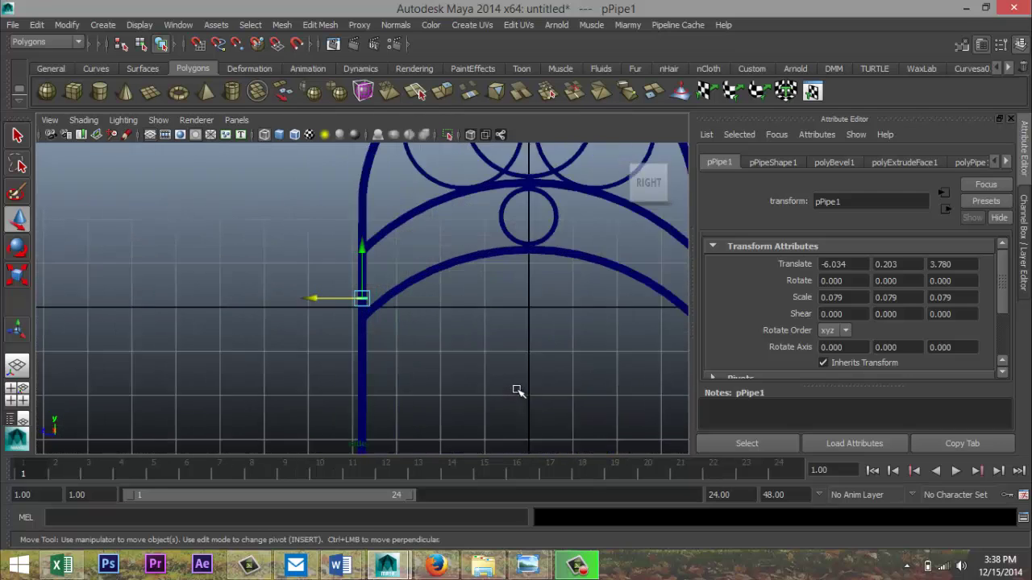
left_click_drag(361, 250, 362, 365)
scroll(296, 341, "down", 3)
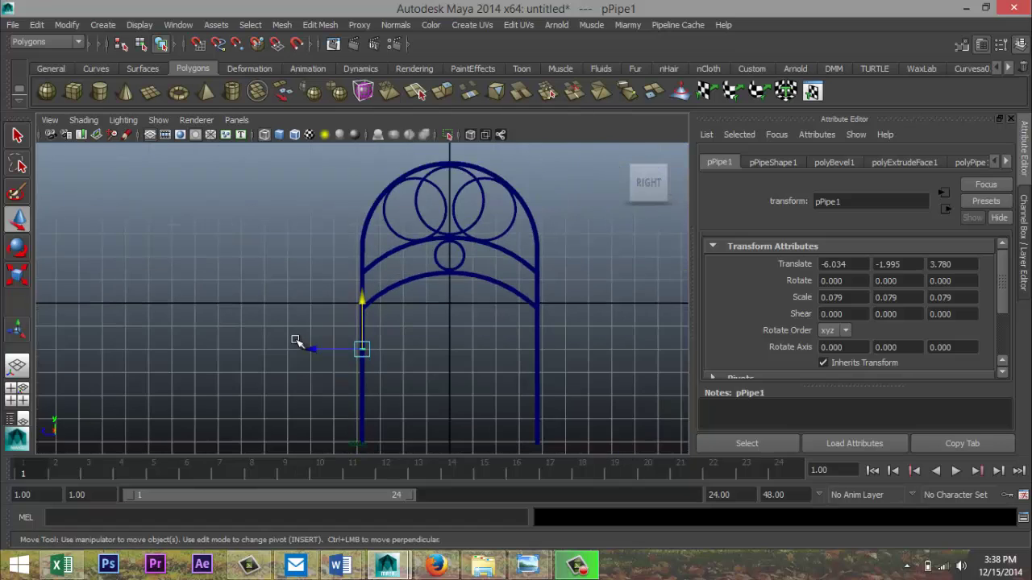
left_click(311, 338)
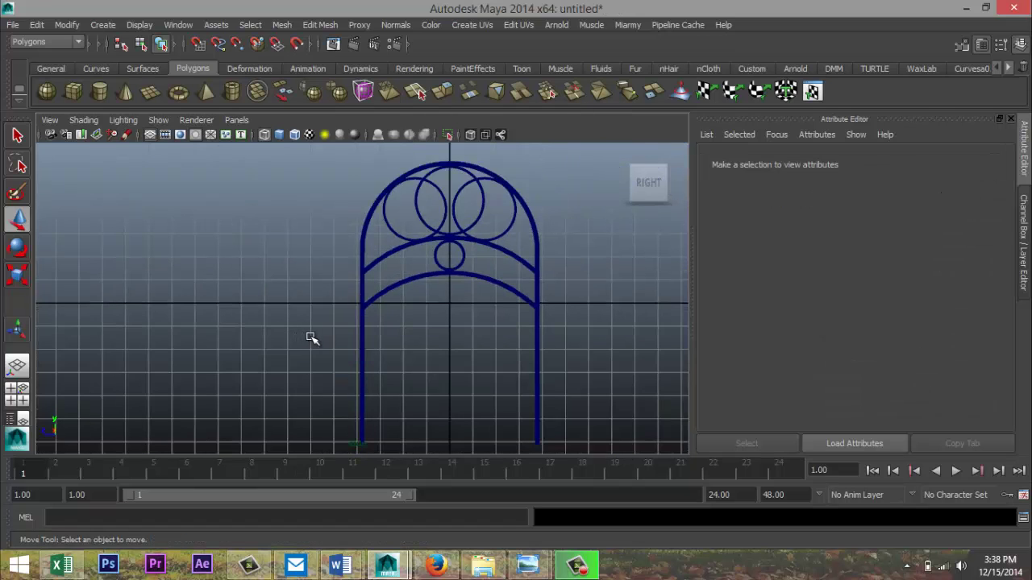
Step: Switch the perspective view to wireframe display and look for the small ring on the frame's leg
left_click(17, 394)
key("space")
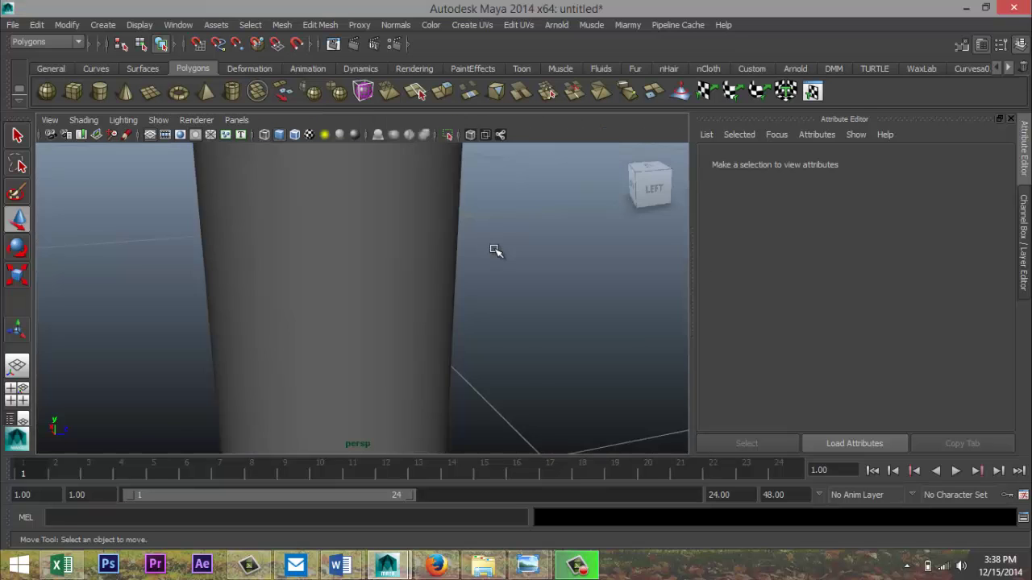
scroll(498, 254, "down", 6)
scroll(498, 257, "down", 8)
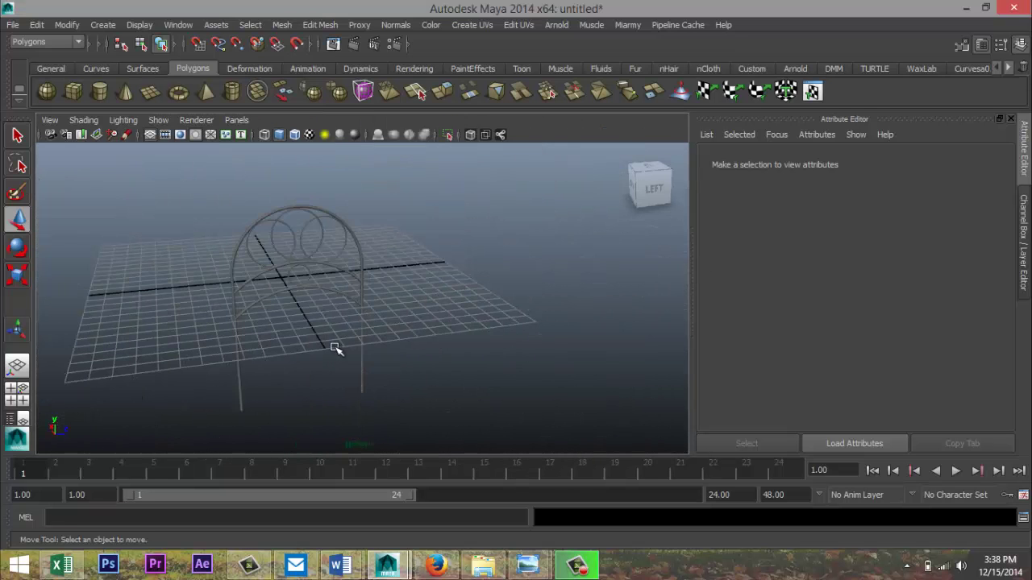
middle_click_drag(317, 355, 403, 315, "alt")
scroll(433, 320, "up", 5)
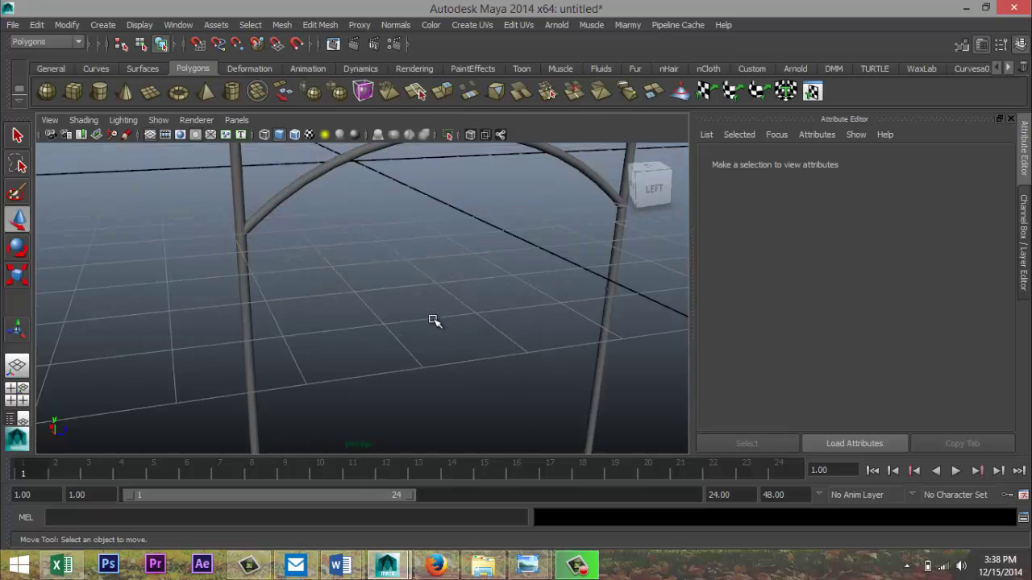
left_click(246, 266)
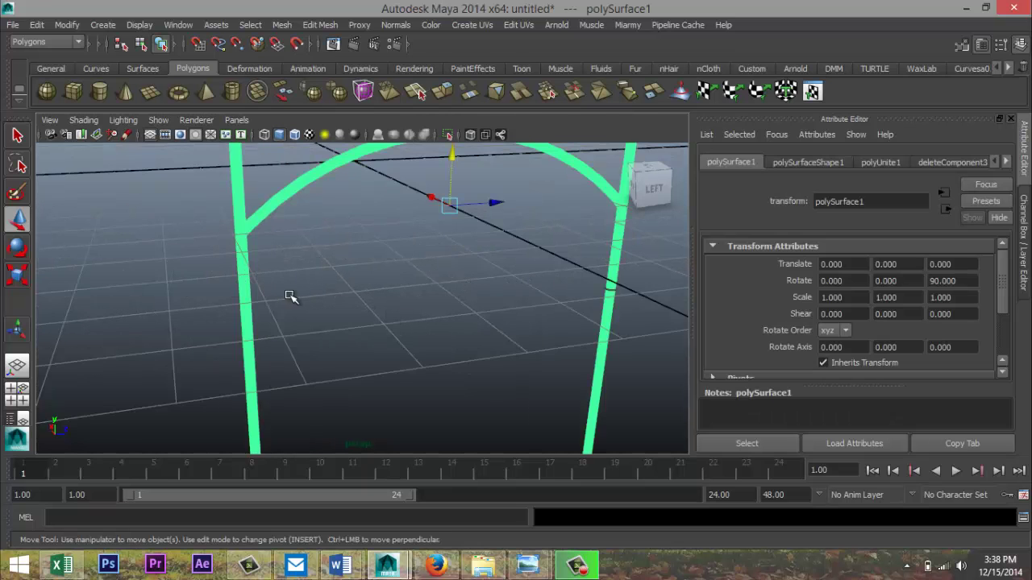
scroll(302, 301, "down", 4)
left_click_drag(327, 311, 464, 318, "alt")
left_click(496, 321)
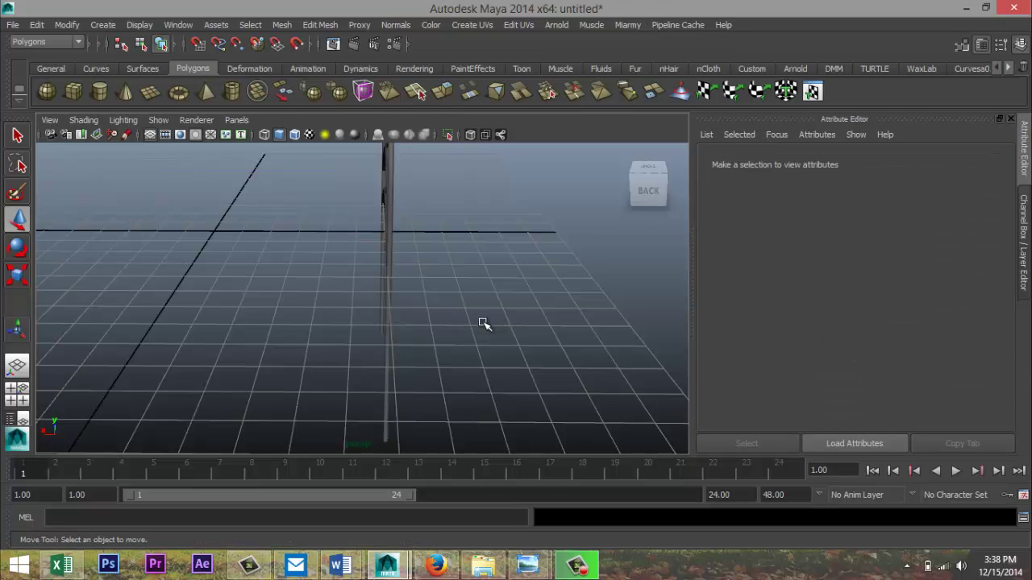
key("4")
scroll(471, 324, "up", 3)
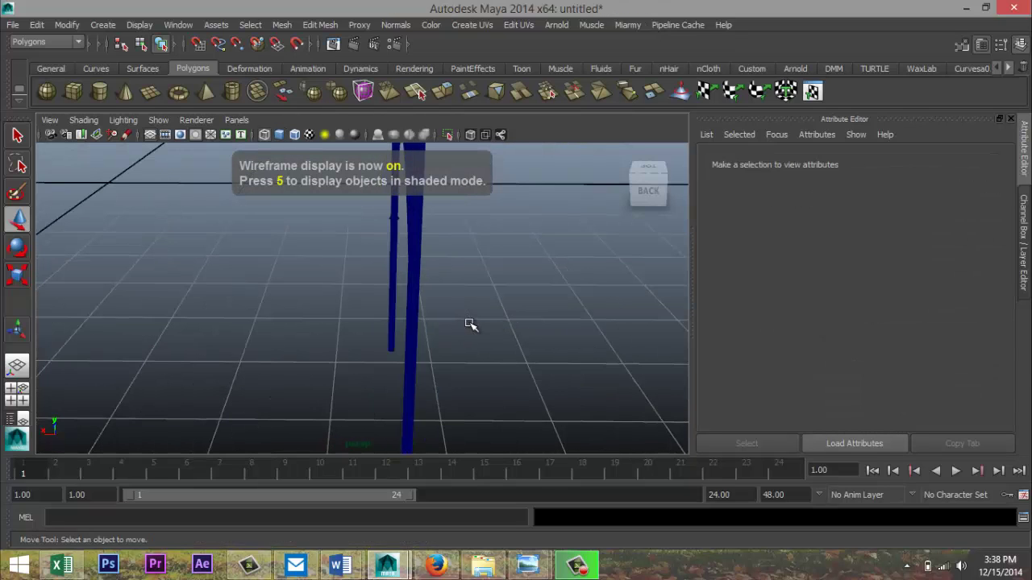
left_click(389, 217)
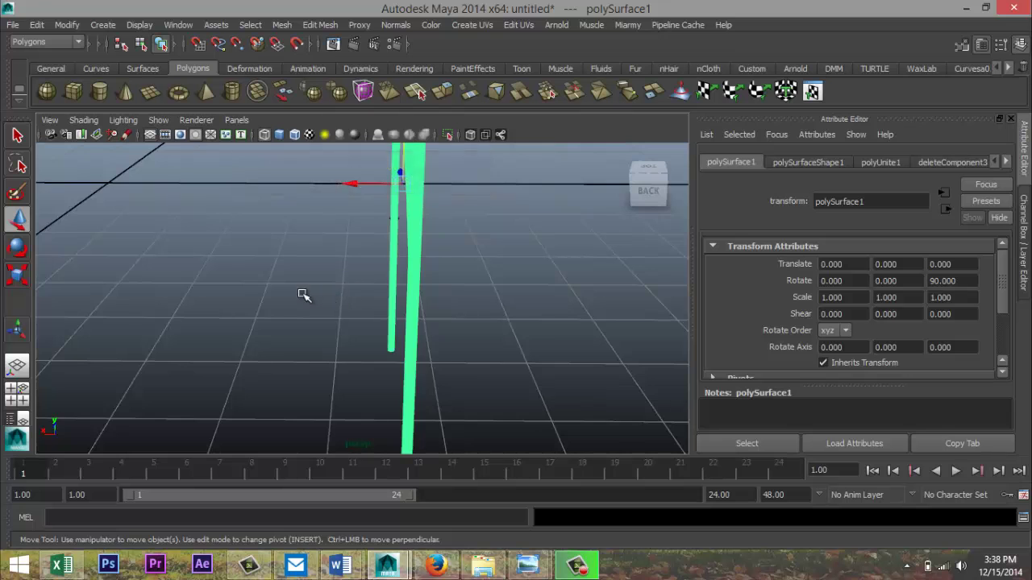
Step: Select the ring on the leg, scale it up uniformly so it projects wider around the tube, and show all four views
left_click_drag(301, 292, 405, 311, "alt")
left_click(287, 259)
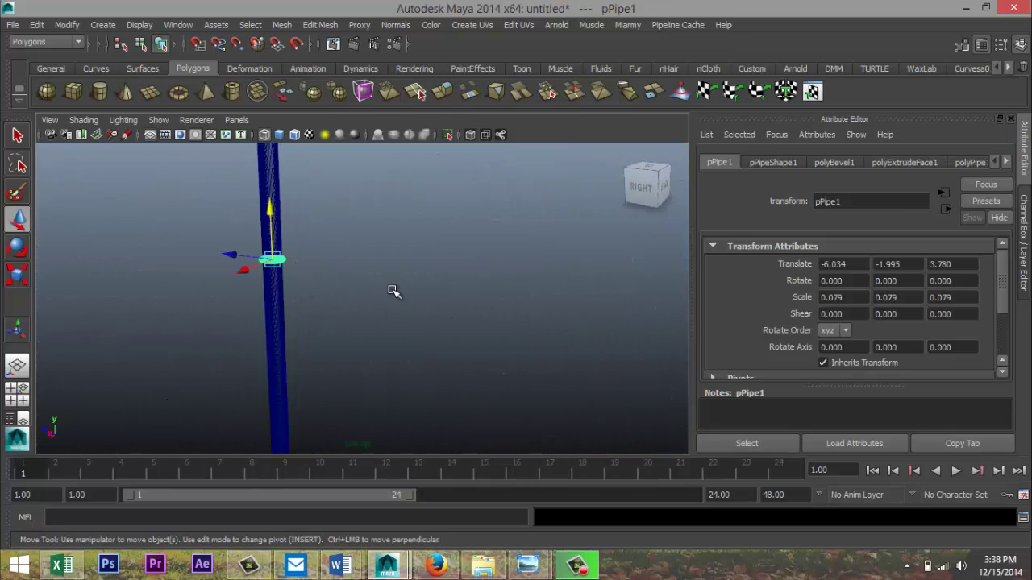
key("r")
left_click_drag(274, 259, 290, 272)
left_click(348, 287)
scroll(311, 322, "up", 2)
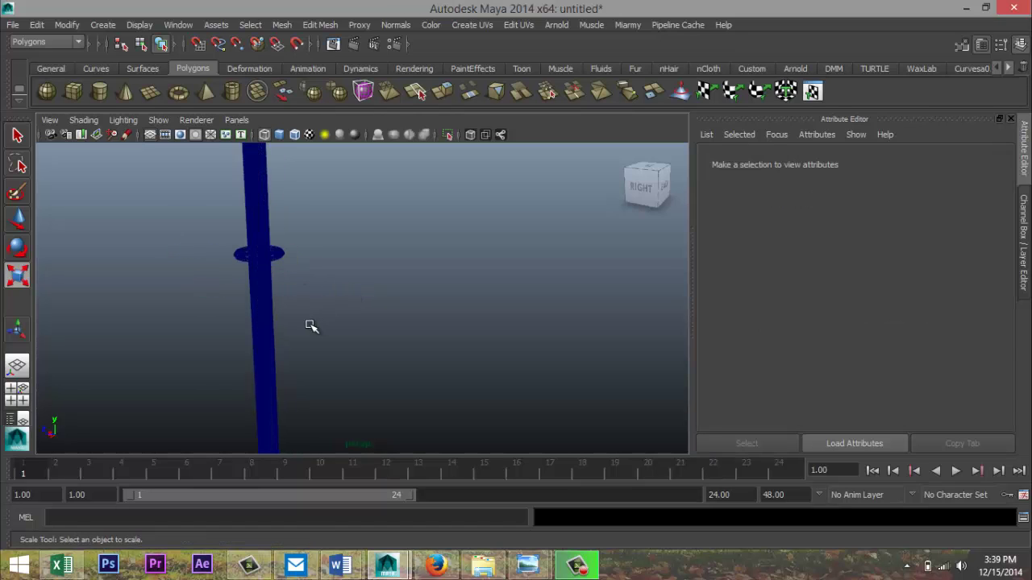
left_click(17, 392)
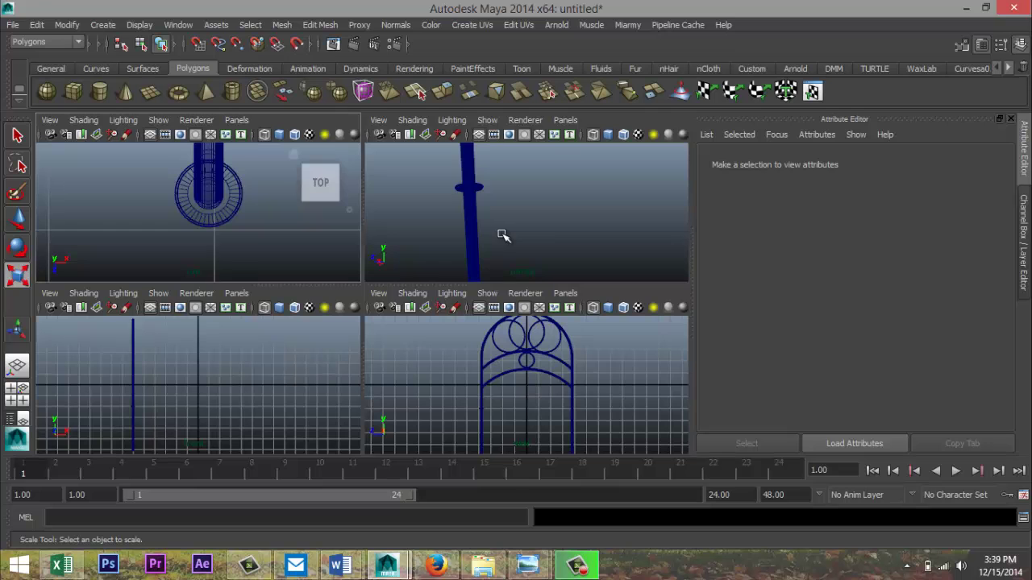
Step: In the shaded perspective view, select the frame with its ring and raise both along Y by about 4.52, then deselect them
scroll(508, 234, "down", 10)
key("5")
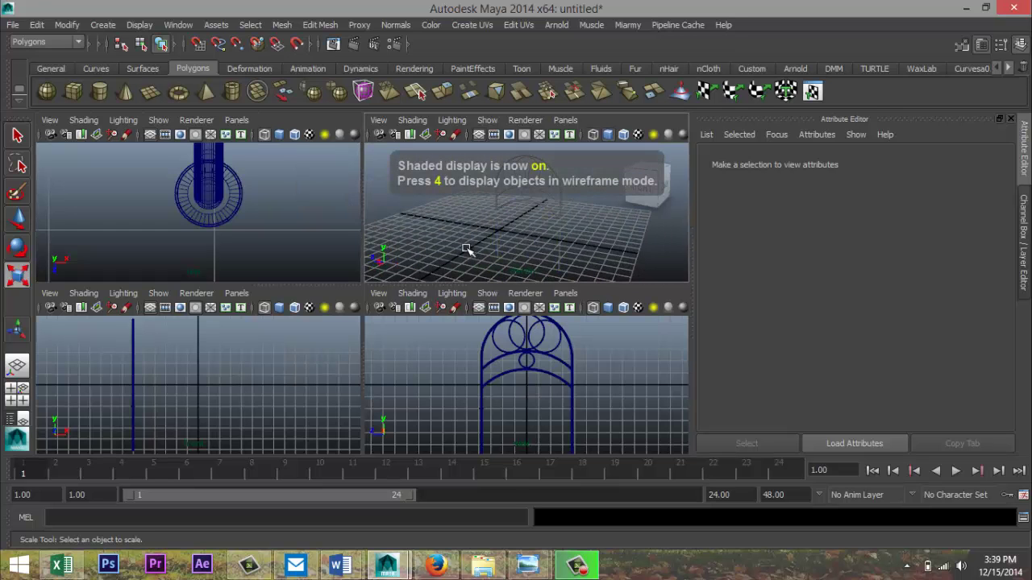
key("space")
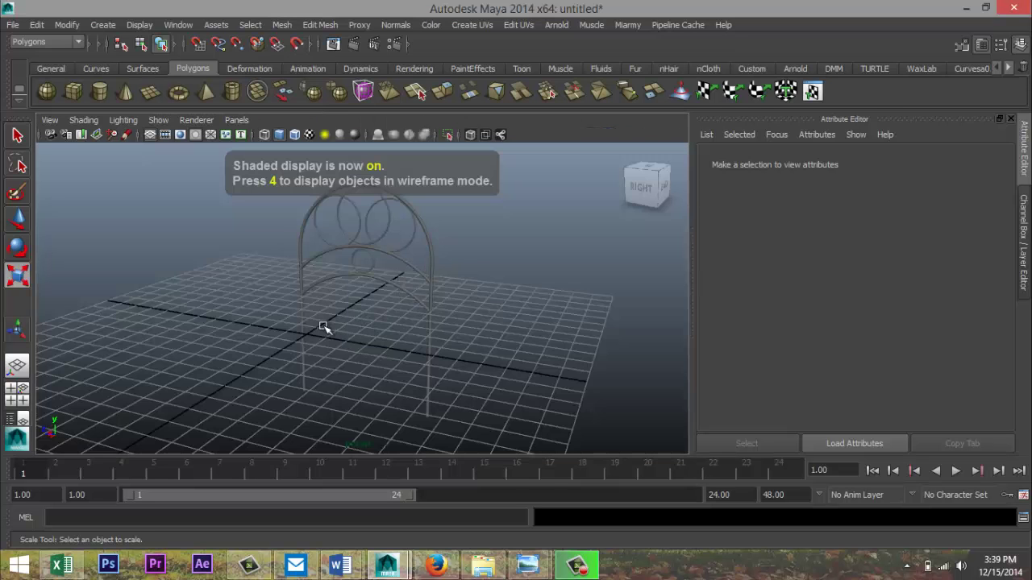
mouse_move(322, 327)
left_mouse_down("alt")
mouse_move(396, 340)
mouse_move(384, 331)
left_mouse_up("alt")
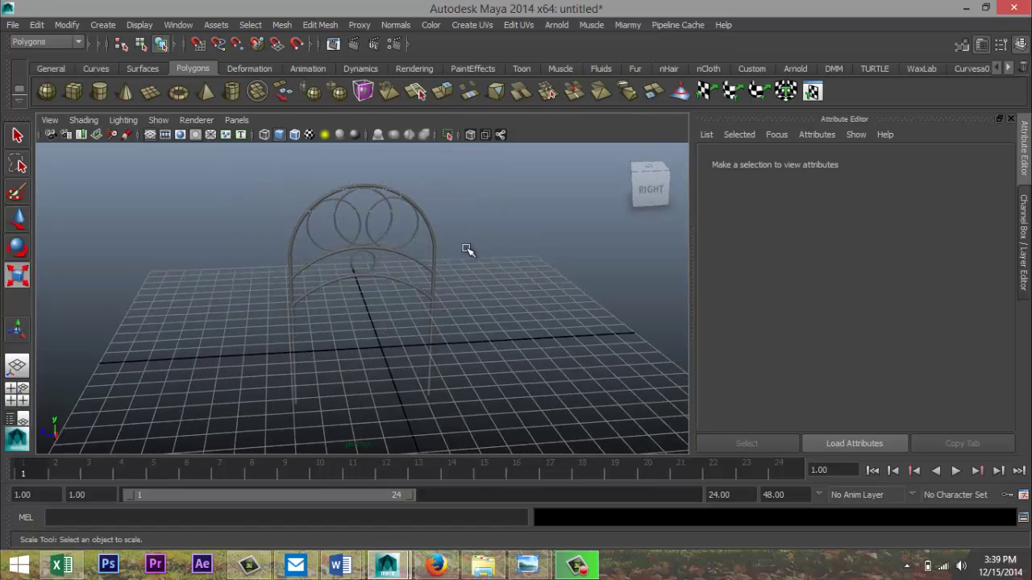
left_click_drag(468, 249, 268, 393)
key("w")
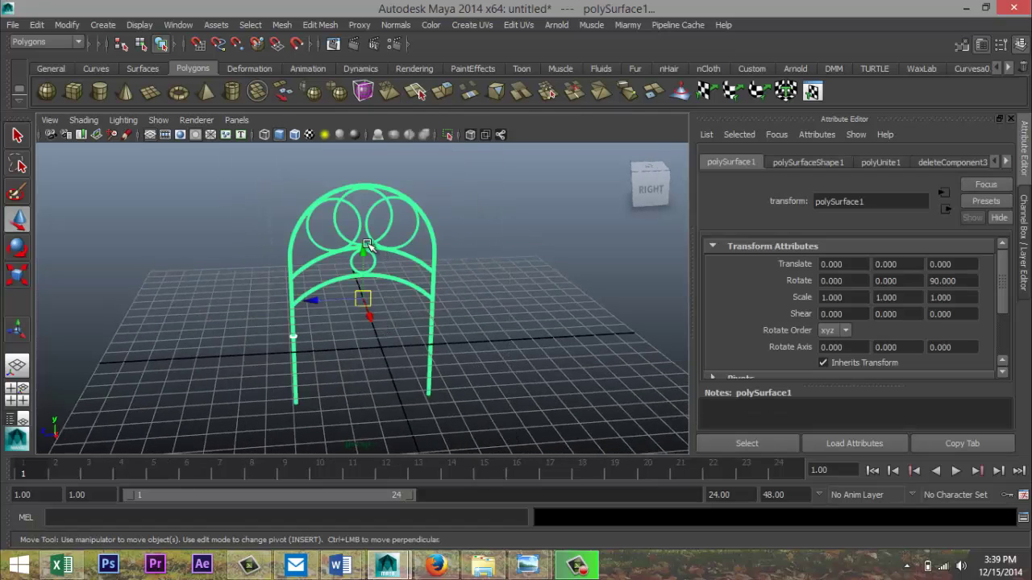
left_click_drag(365, 250, 371, 176)
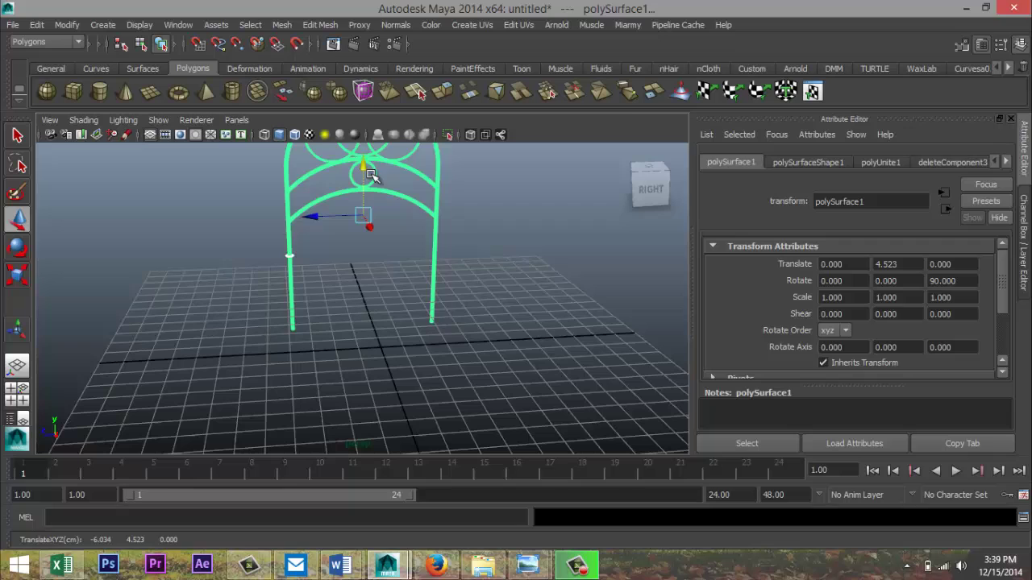
left_click(502, 332)
Step: Duplicate the ring and move the copy along Z onto the opposite leg, to about Z -3.78
left_click(292, 258)
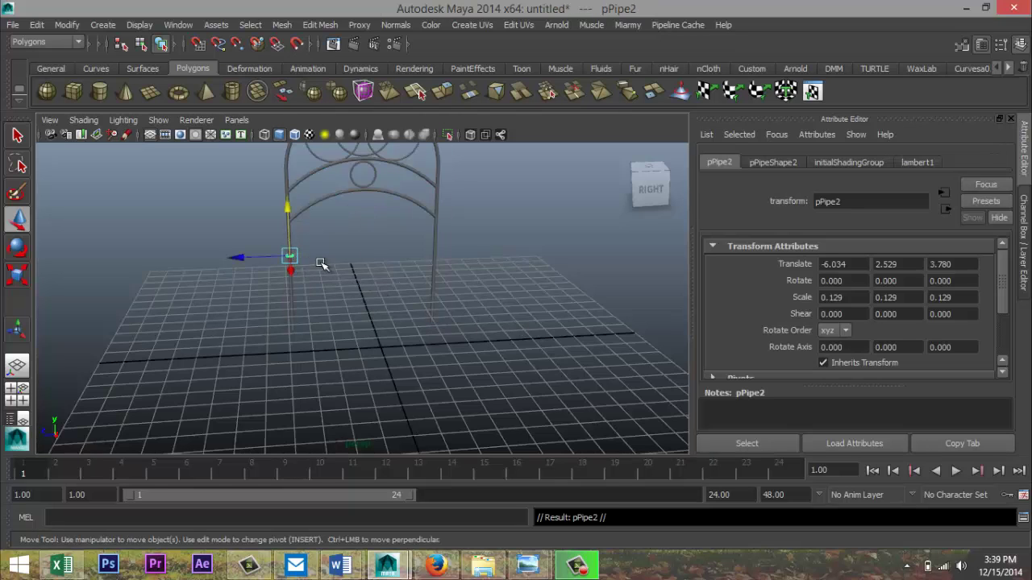
left_click_drag(239, 257, 388, 274)
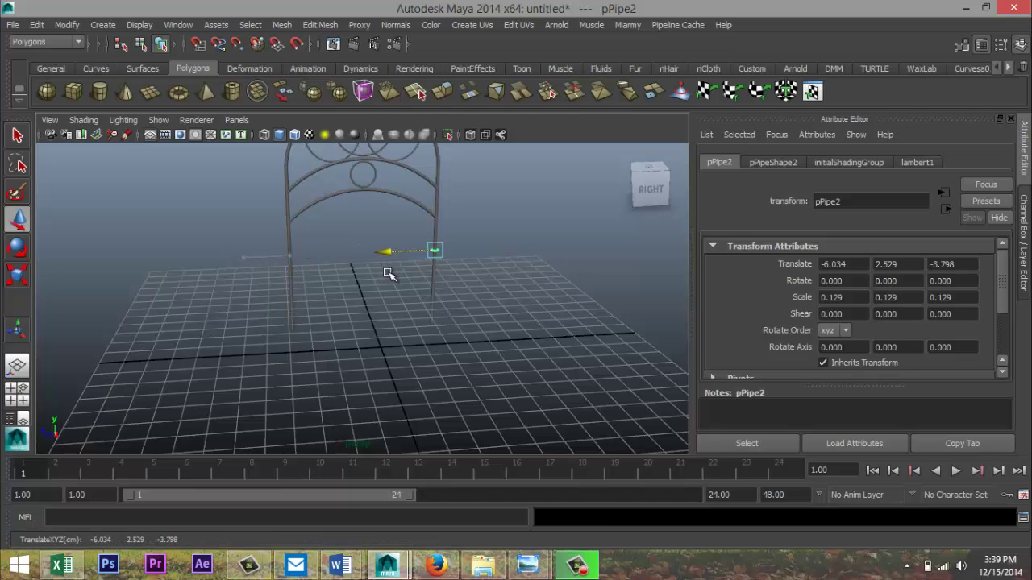
key("f")
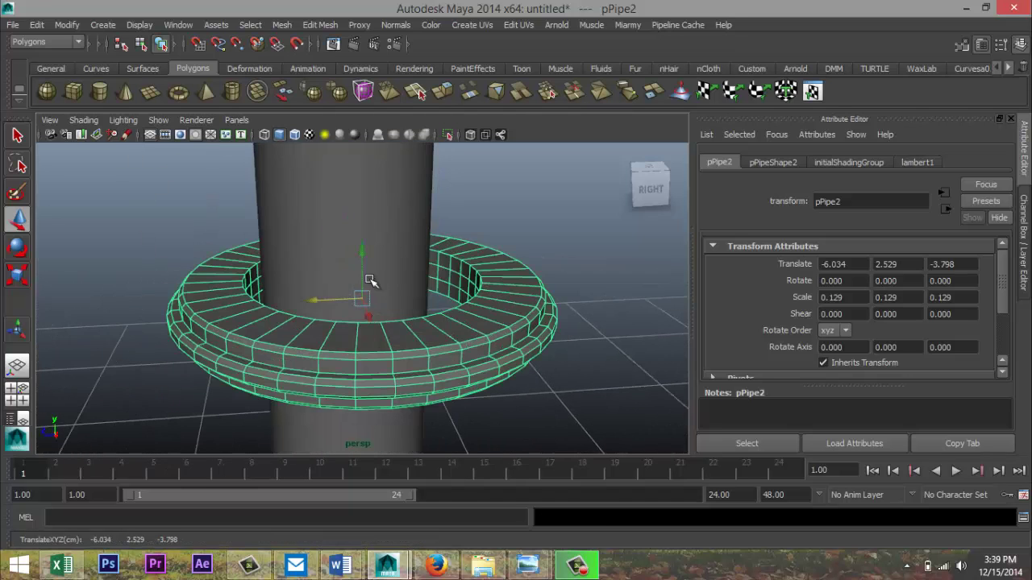
left_click_drag(313, 298, 296, 301)
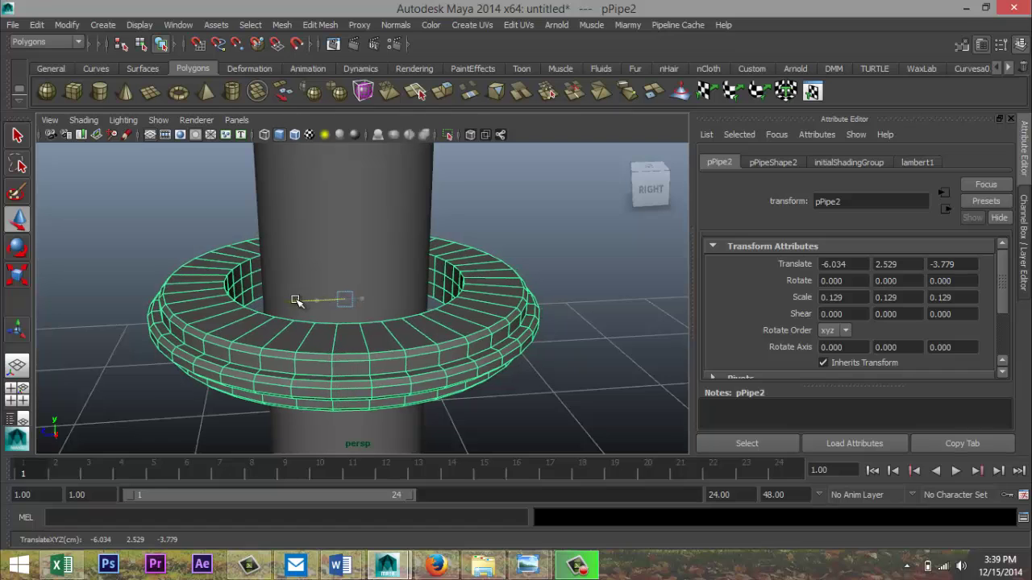
scroll(368, 334, "down", 10)
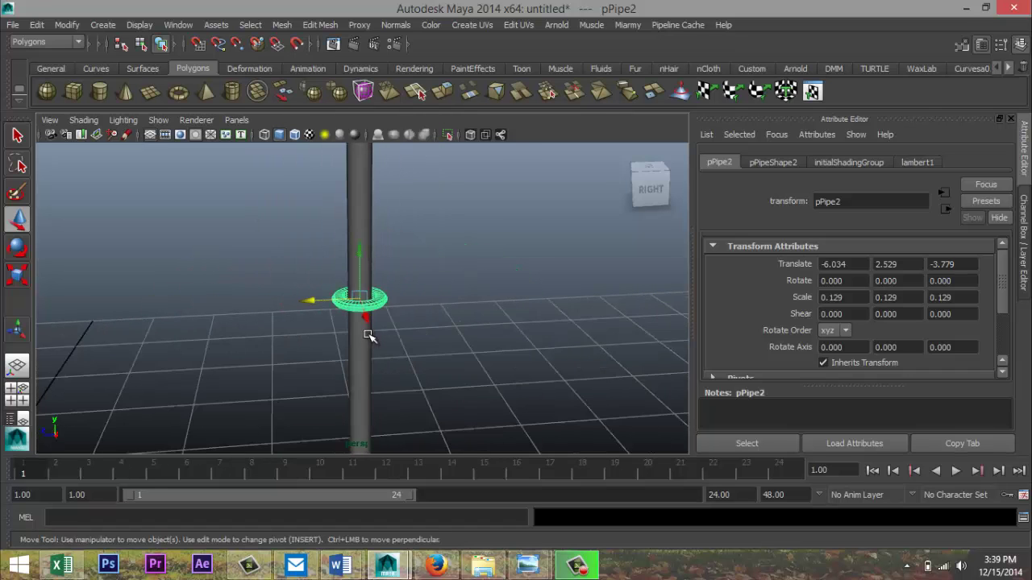
scroll(247, 332, "down", 10)
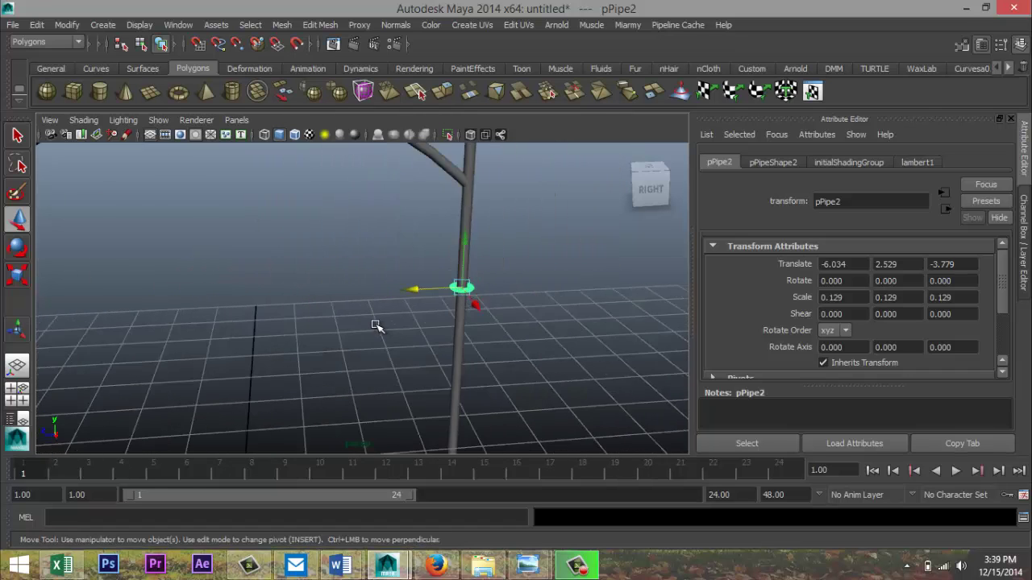
Step: Delete the copied ring on the opposite leg
left_click(159, 306)
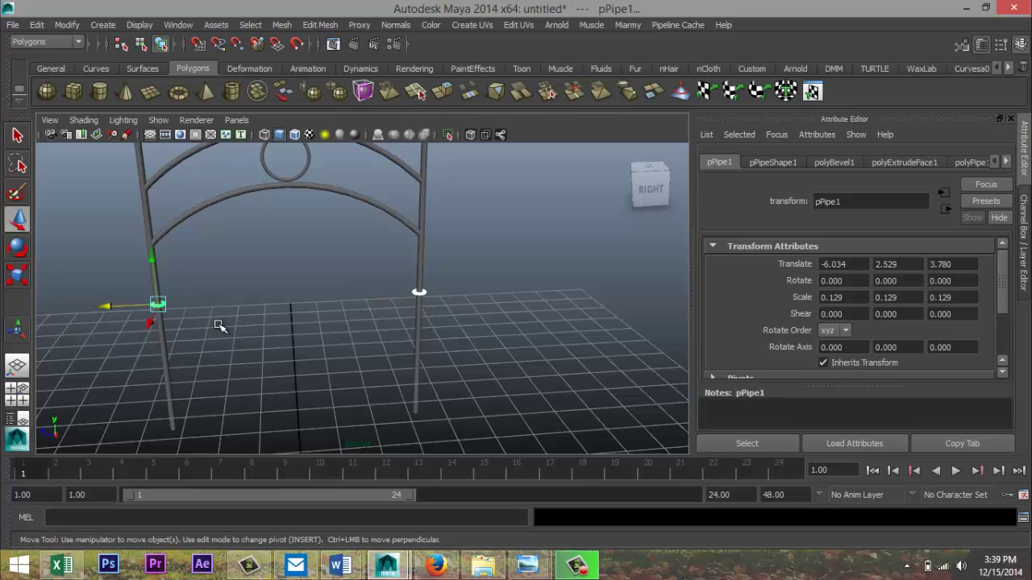
left_click(451, 290)
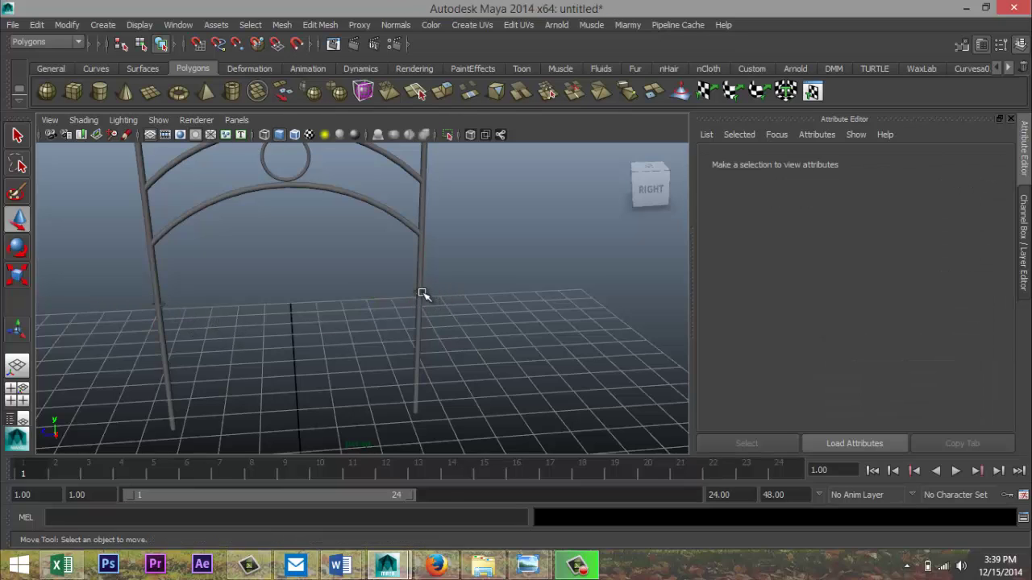
left_click(421, 293)
key("Delete")
Step: Select the original ring on the leg and scale it down uniformly so it fits tightly around the tube
left_click(160, 312)
key("f")
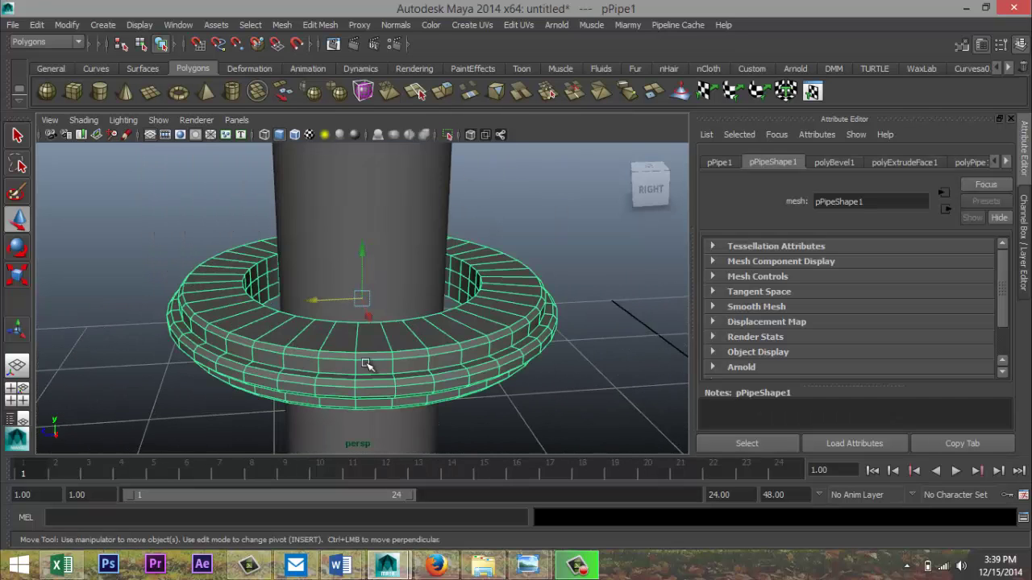
key("r")
left_click_drag(363, 299, 286, 320)
scroll(222, 361, "down", 6)
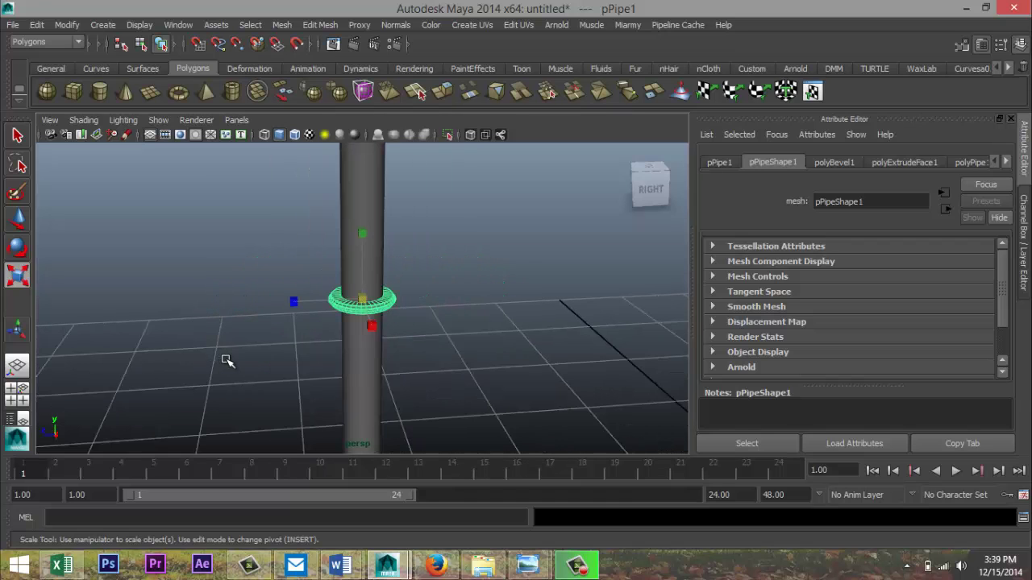
Step: Duplicate the resized ring and move the copy along Z to about -3.78, centred around the opposite leg
key("ctrl+d")
scroll(382, 347, "down", 5)
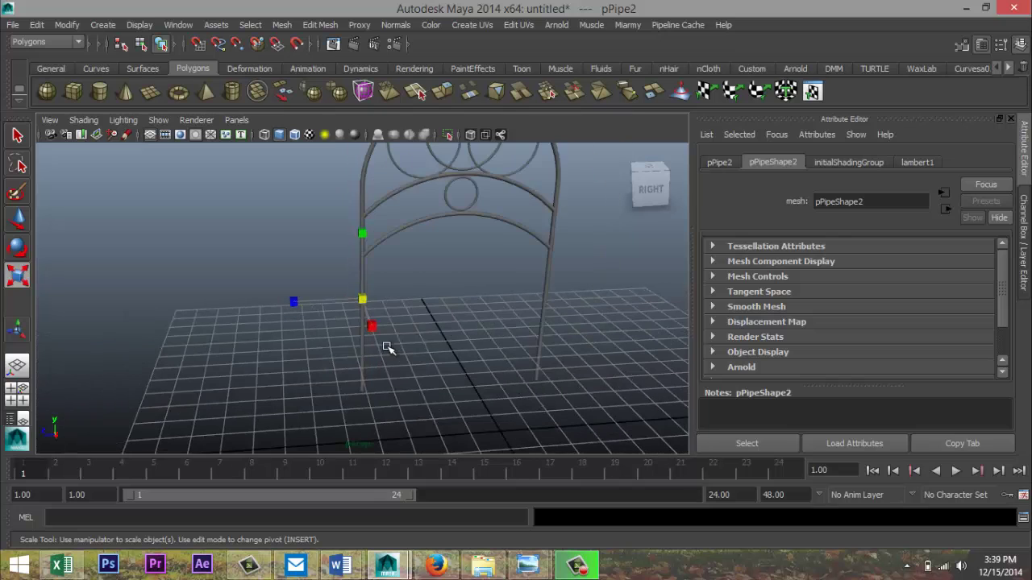
key("w")
left_click_drag(311, 300, 496, 327)
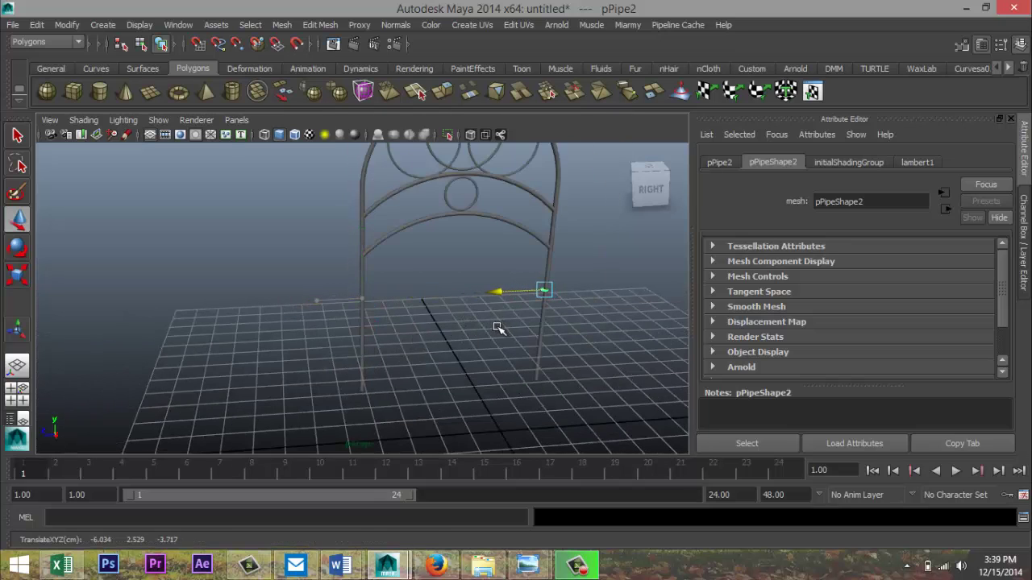
key("f")
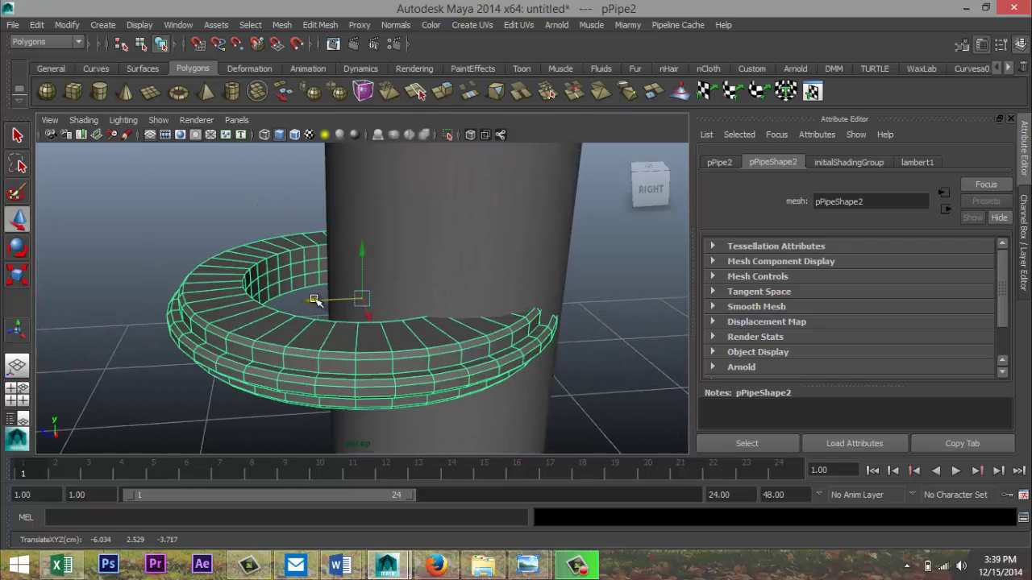
left_click_drag(315, 300, 398, 322)
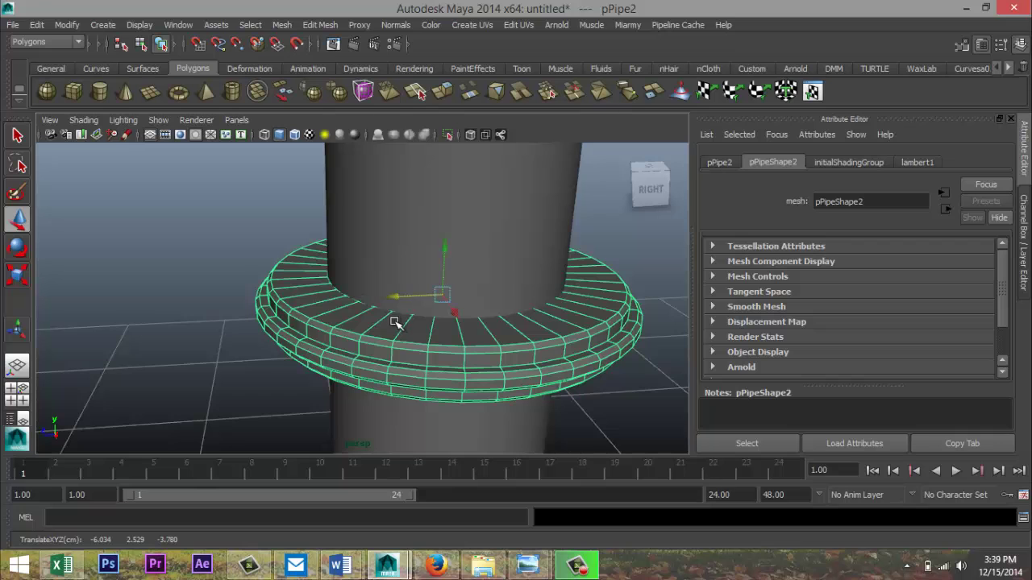
scroll(261, 364, "down", 8)
Step: Select the frame and both rings, combine them into one mesh and centre its pivot
left_click(24, 395)
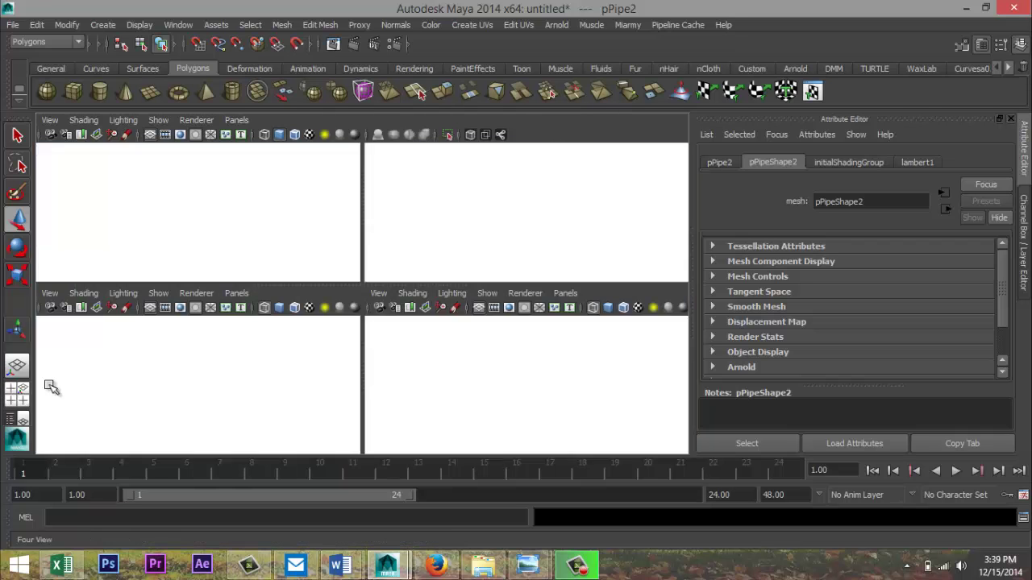
key("space")
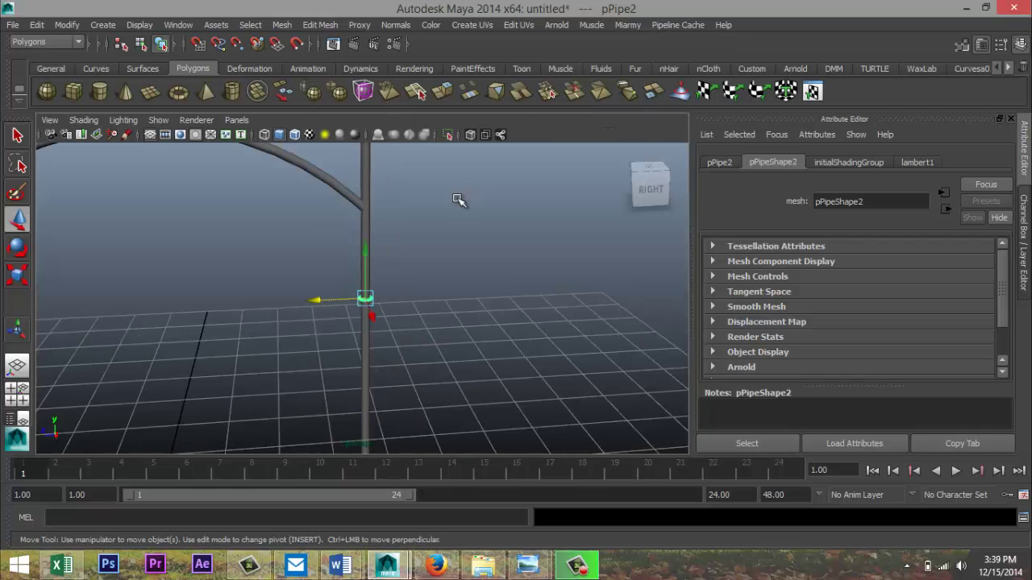
scroll(457, 206, "down", 6)
left_click_drag(240, 204, 454, 420)
left_click(281, 25)
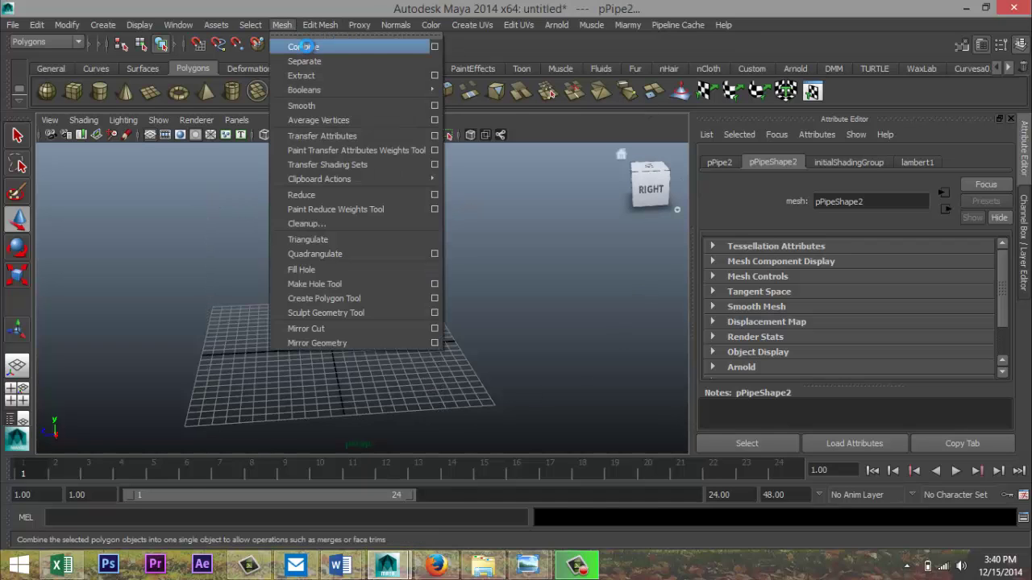
left_click(298, 44)
left_click(67, 25)
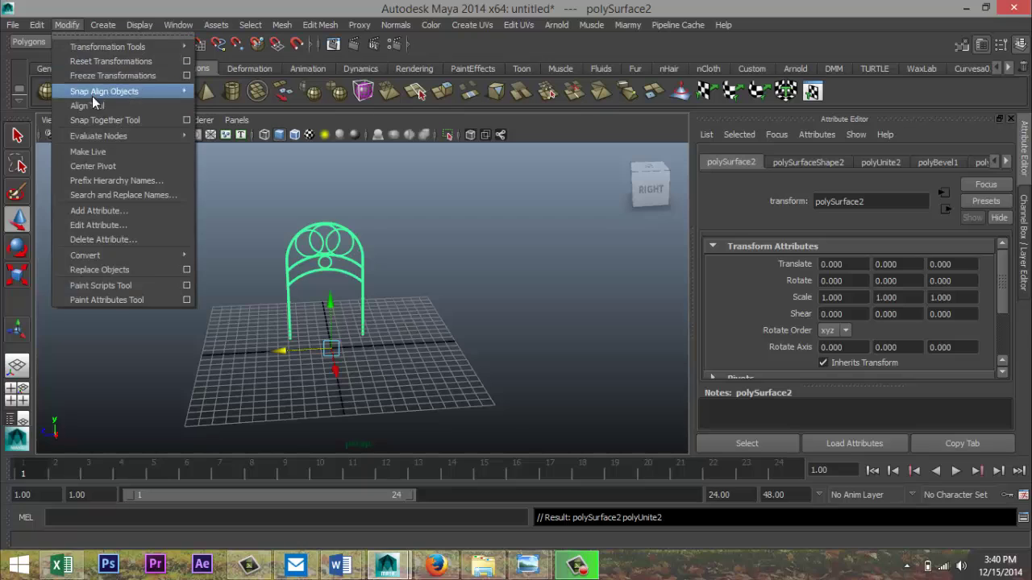
left_click(121, 165)
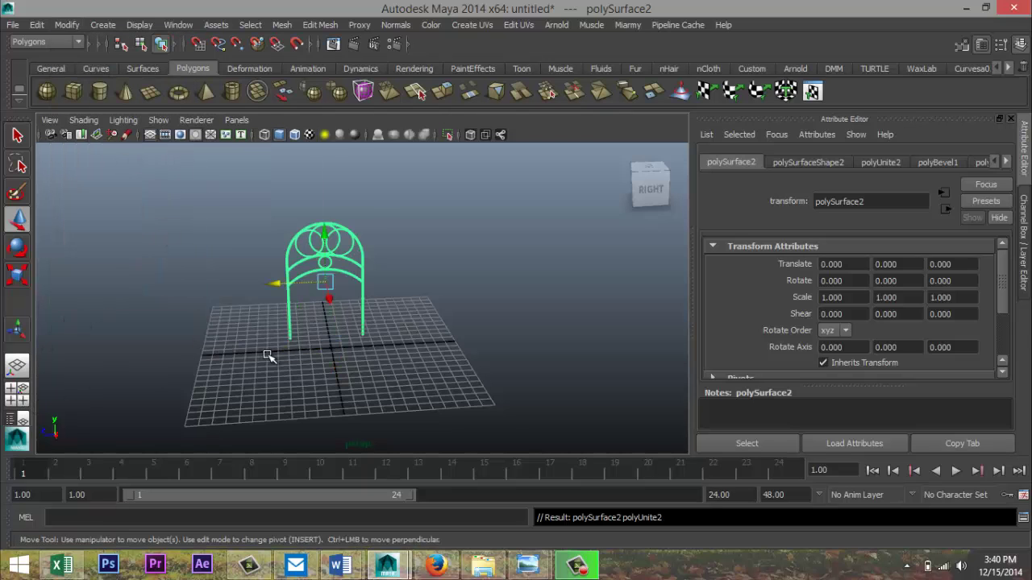
Step: Duplicate the combined frame and move the copy along Z to about -7.56, overlapping its leg with the original's adjoining leg
key("ctrl+d")
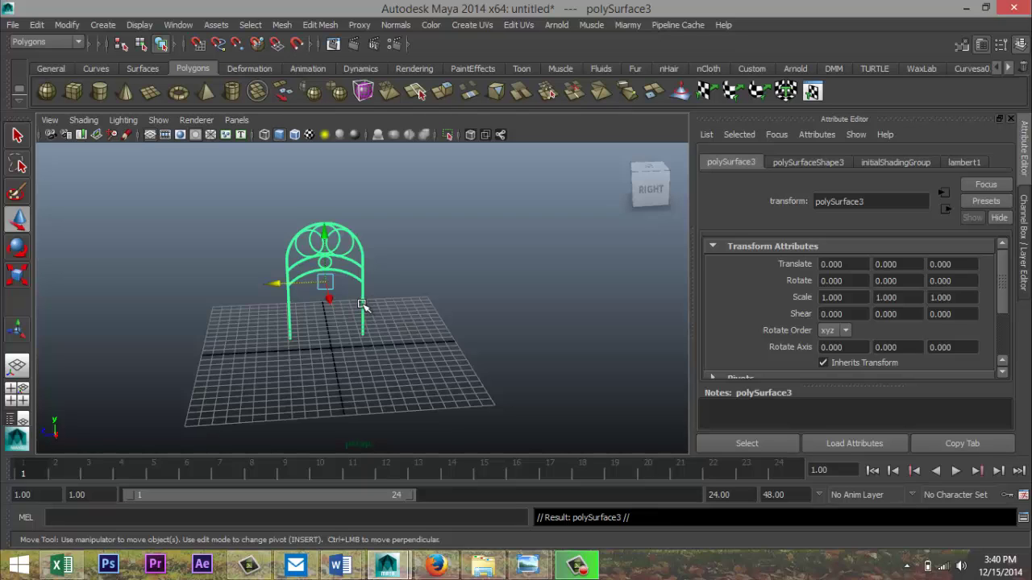
left_click_drag(274, 284, 357, 286)
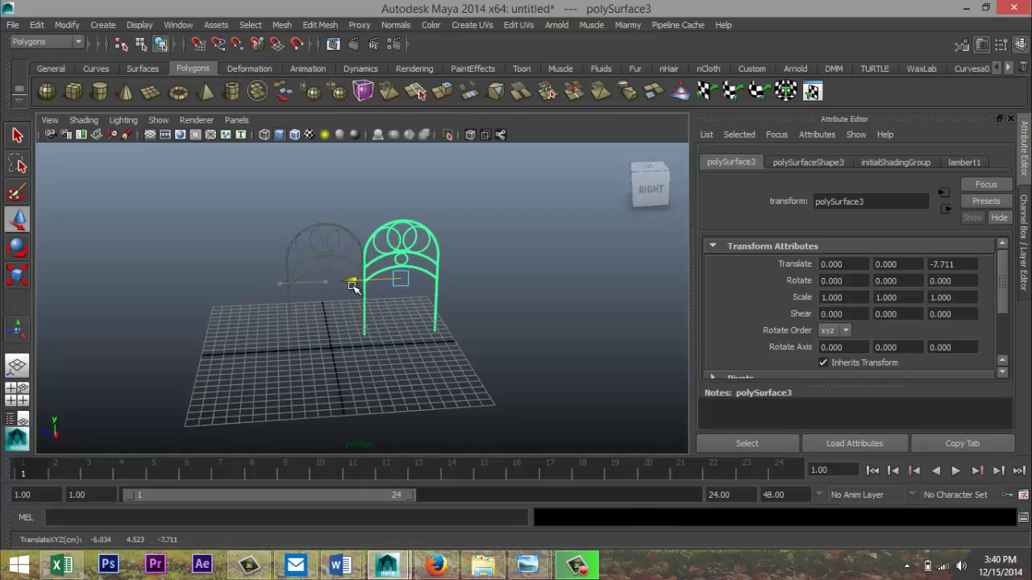
left_click(18, 393)
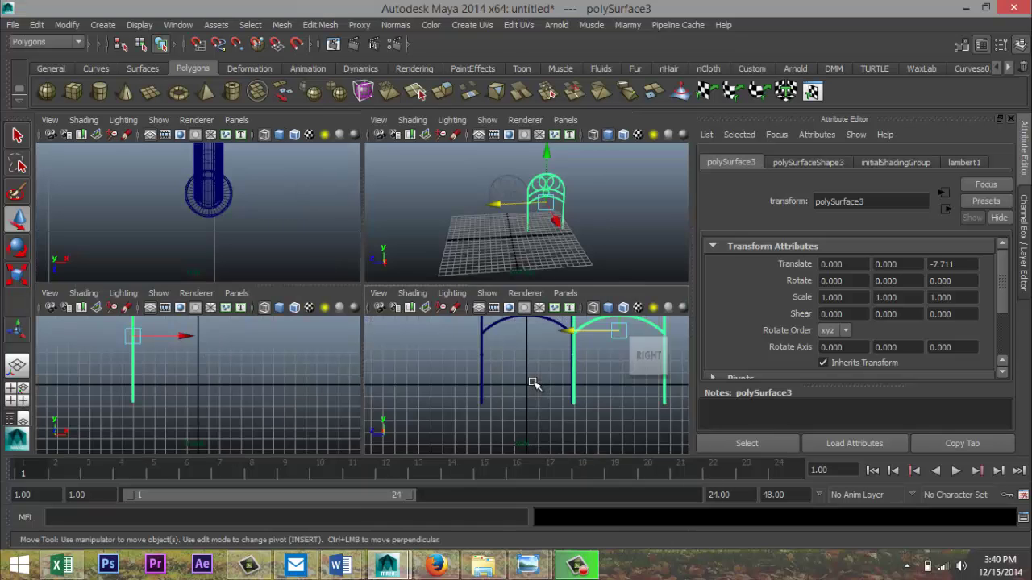
key("space")
key("f")
scroll(369, 387, "up", 4)
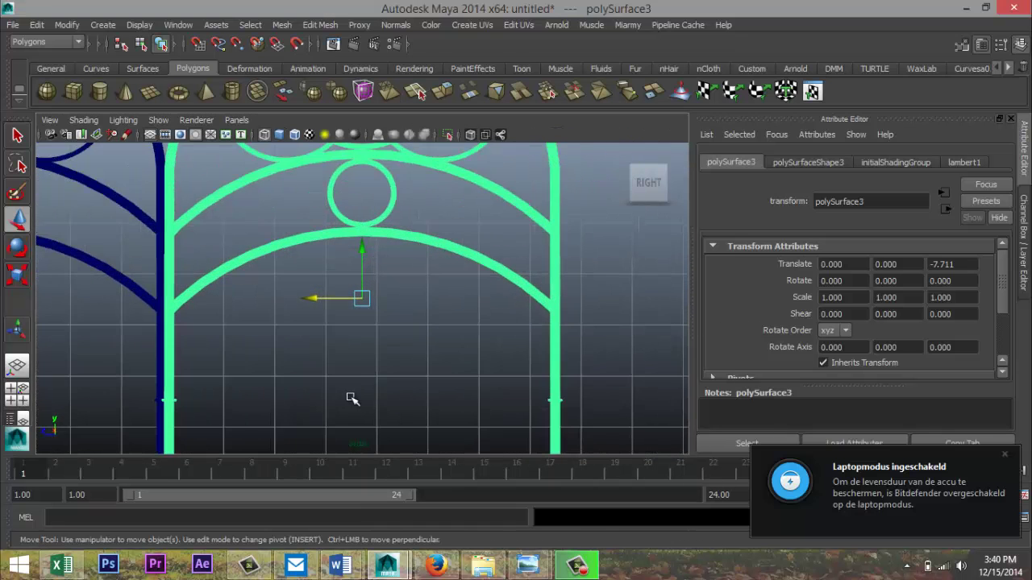
middle_click_drag(210, 443, 406, 380, "alt")
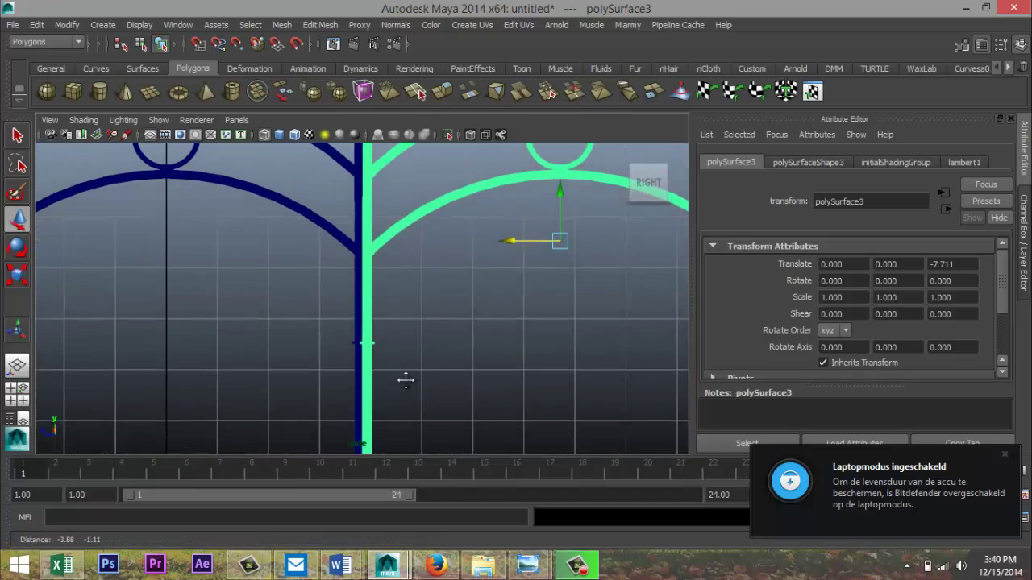
scroll(407, 381, "up", 3)
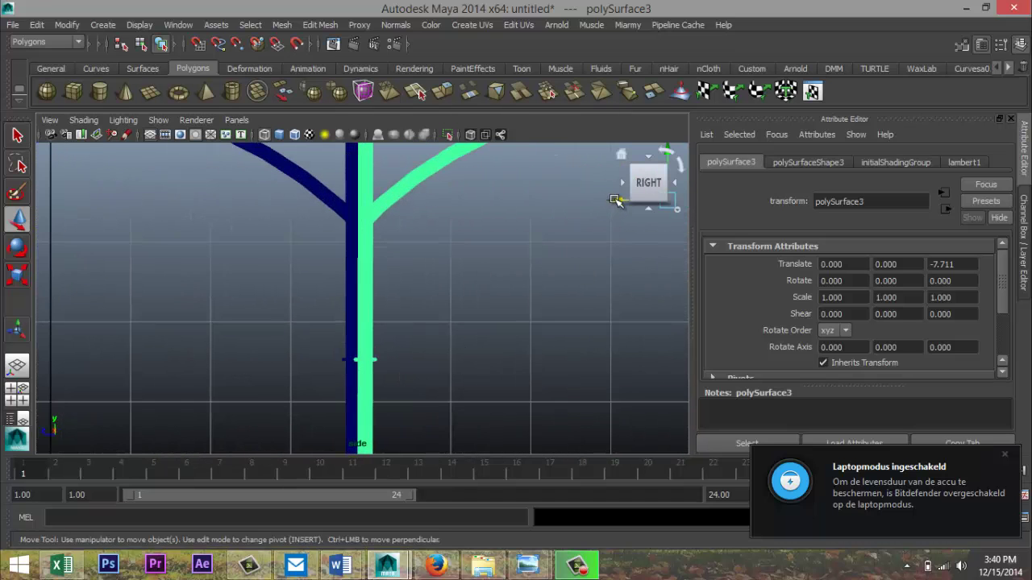
left_click_drag(616, 201, 601, 200)
scroll(306, 357, "down", 12)
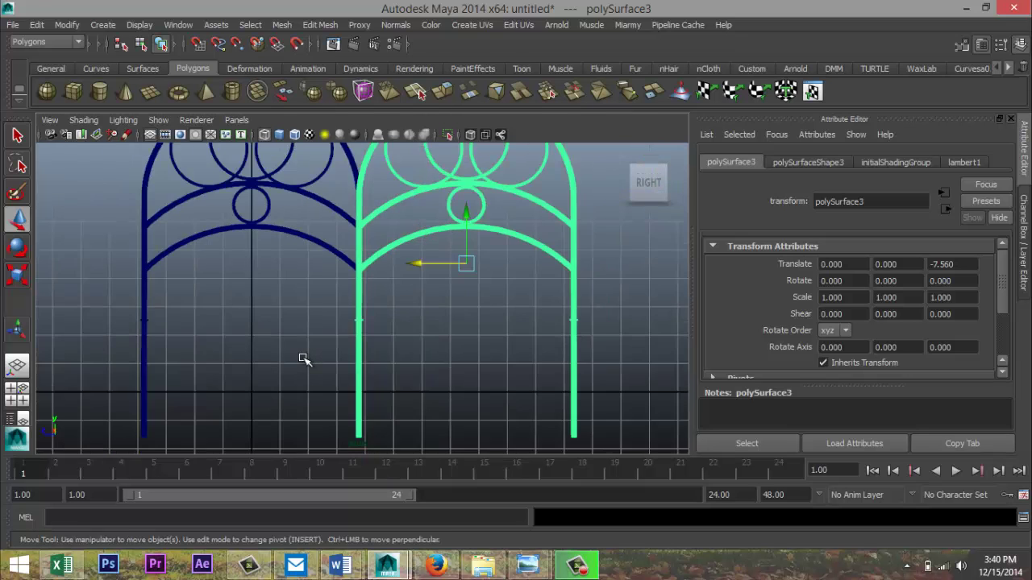
Step: Repeat the duplication with the same Z offset nine more times, extending the row of frames to about Z -75.6
scroll(306, 366, "down", 6)
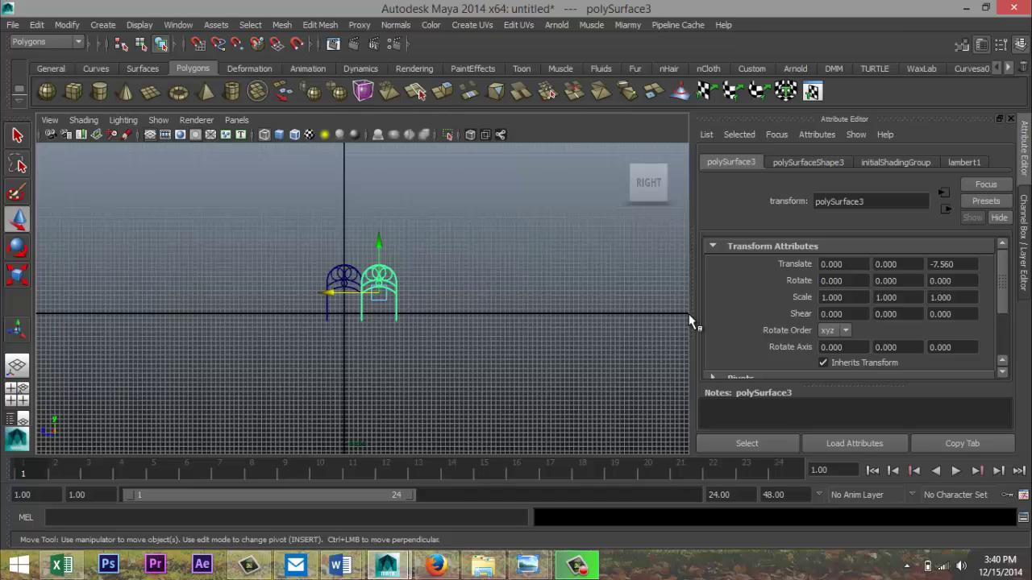
key("shift+d")
key("shift+d")
key("shift+d")
key("shift+d")
key("shift+d")
key("shift+d")
key("shift+d")
key("shift+d")
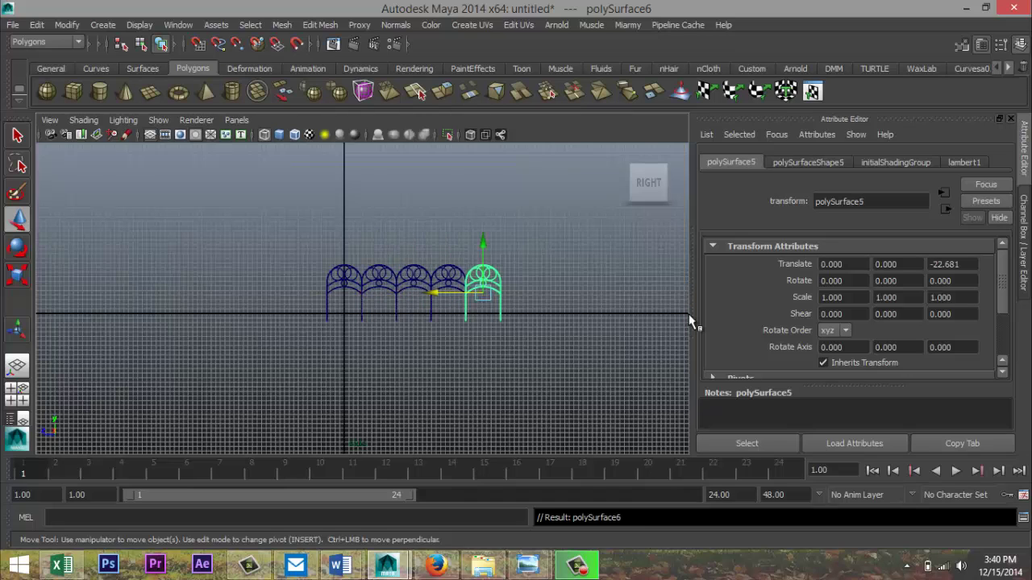
key("shift+d")
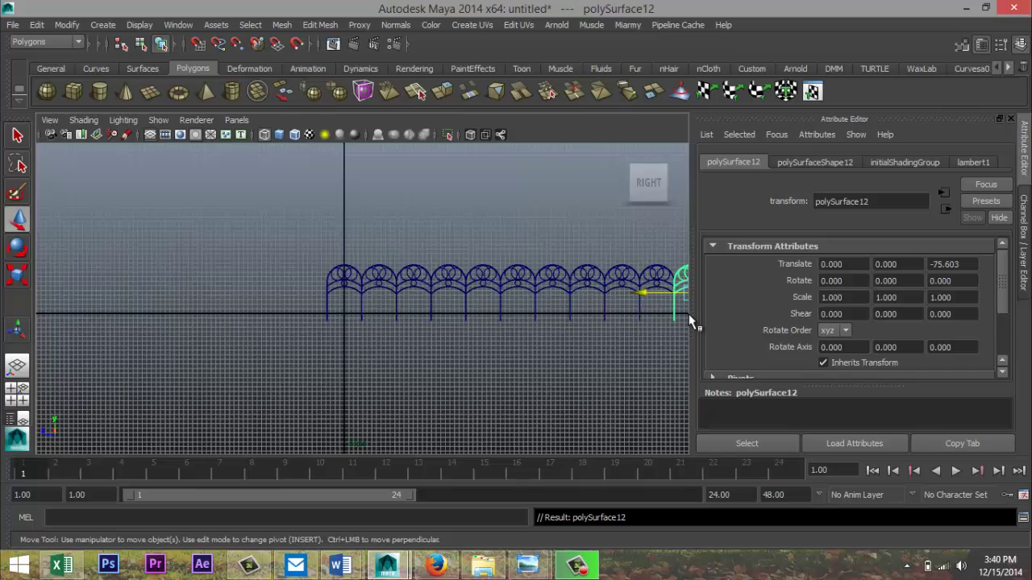
scroll(542, 348, "down", 2)
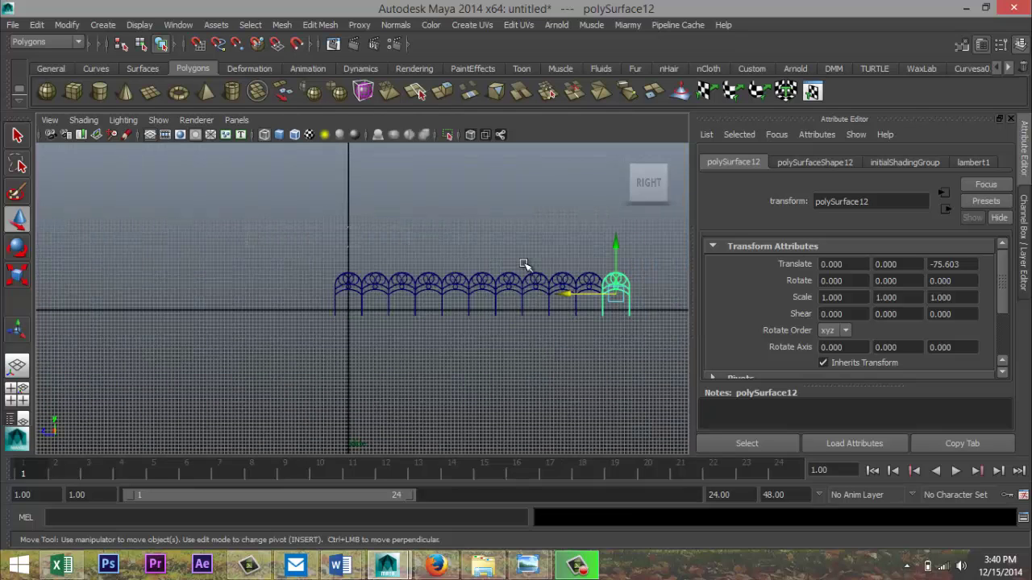
Step: Select the whole row of frames and combine them into one mesh
left_click_drag(522, 262, 669, 413)
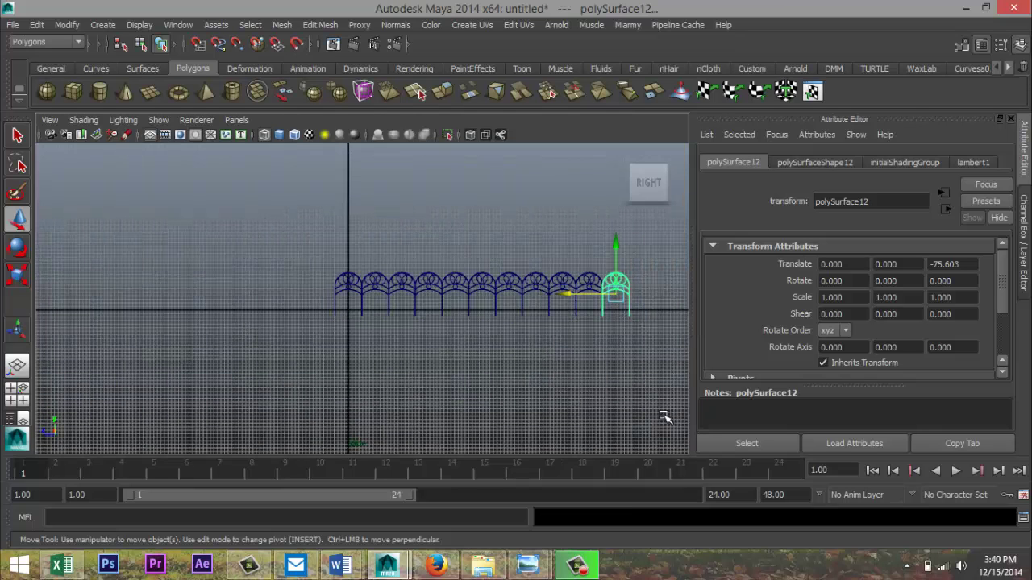
left_click(281, 25)
left_click(307, 47)
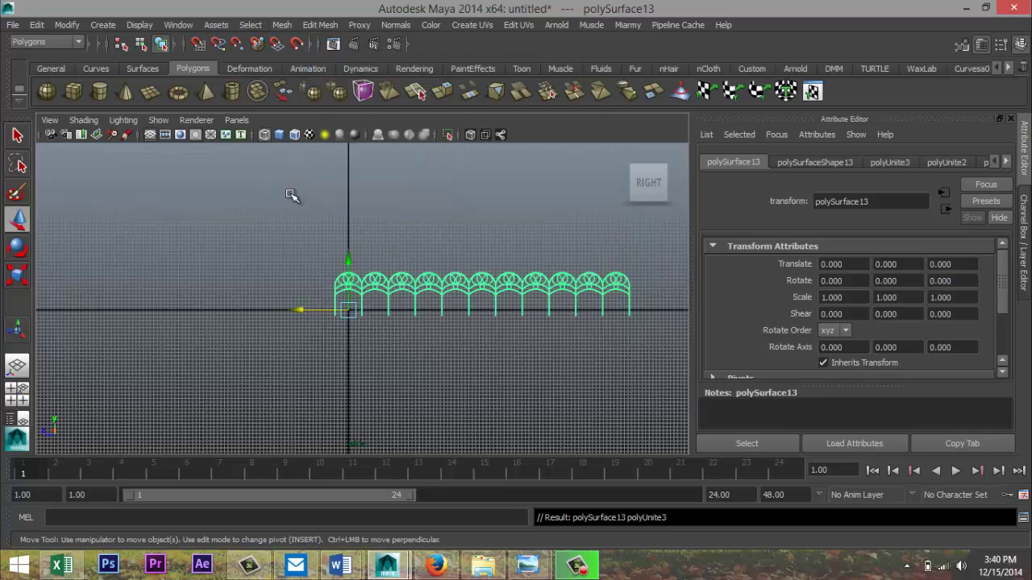
Step: Apply a nonlinear Bend deformer to the combined fence row
left_click(77, 41)
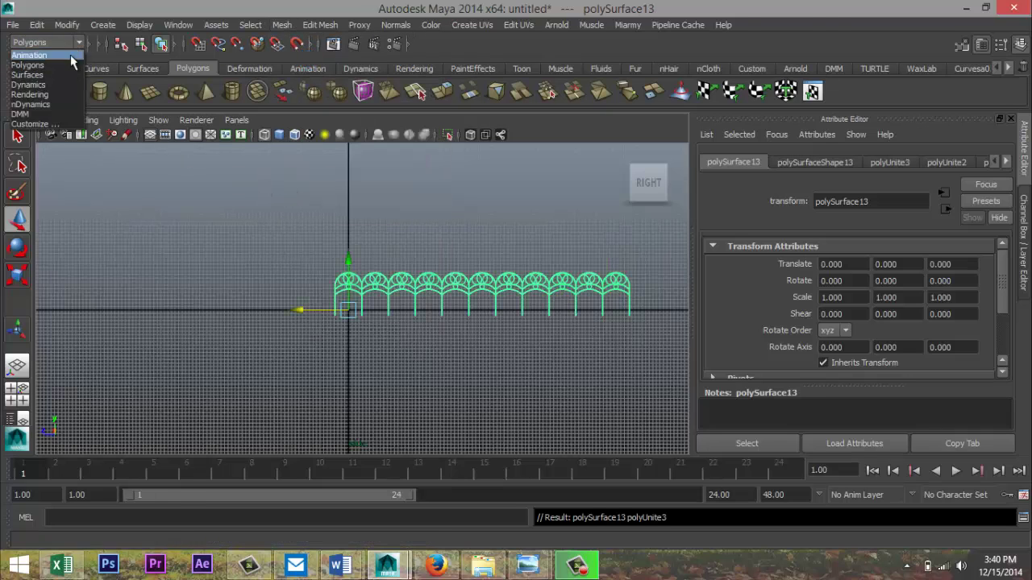
left_click(70, 55)
left_click(394, 27)
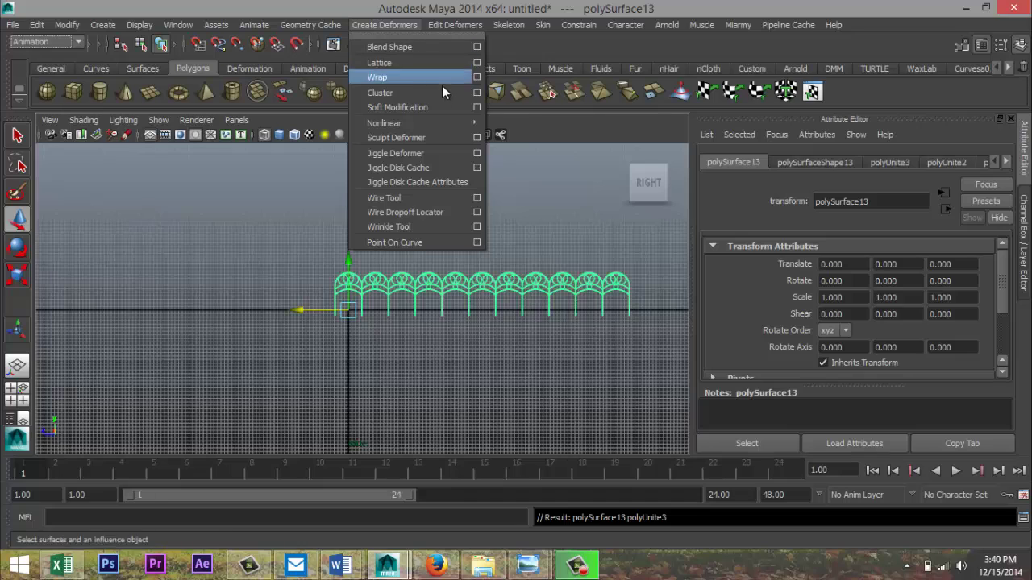
mouse_move(452, 126)
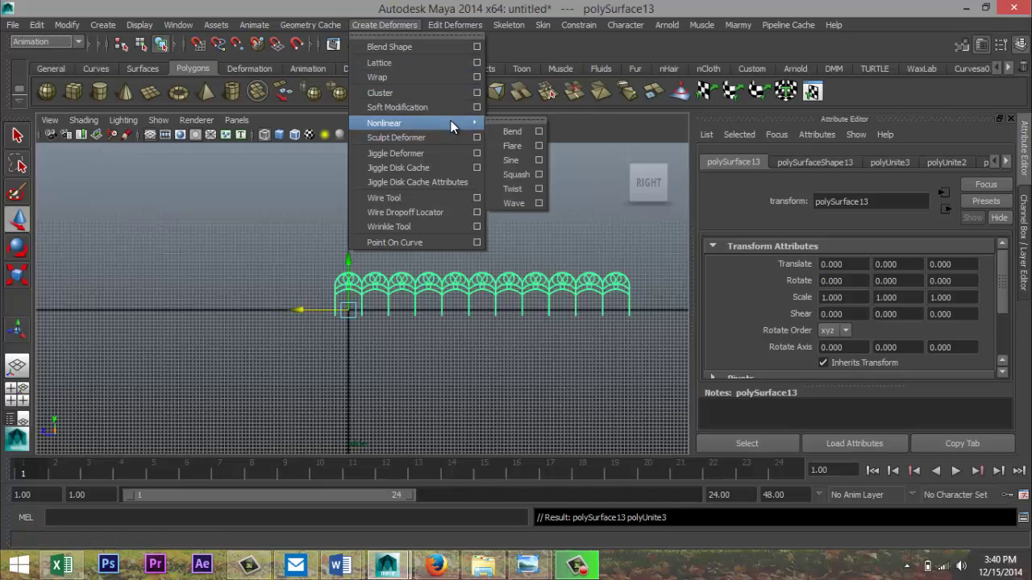
left_click(512, 131)
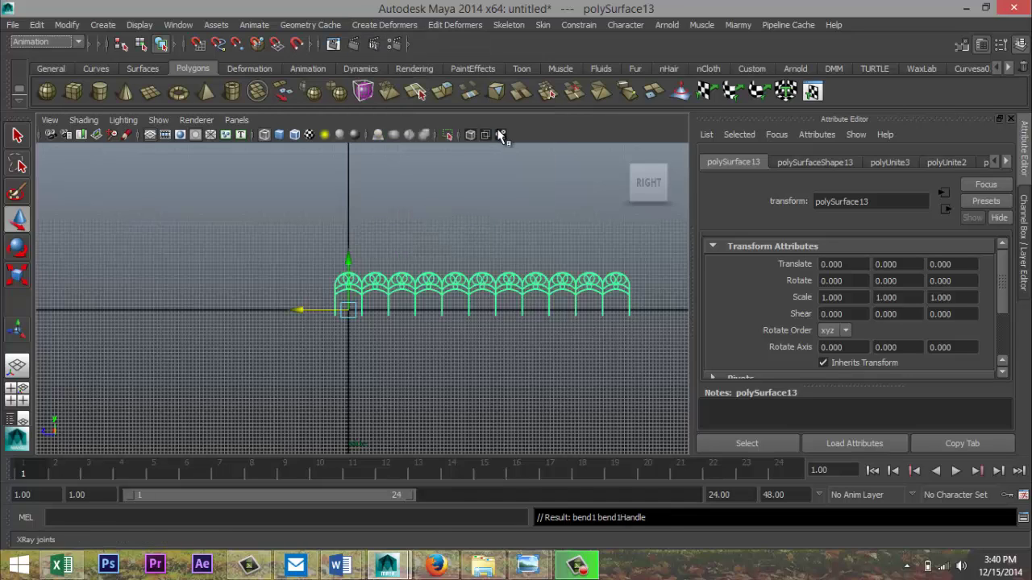
Step: Select the bend handle and rotate it to -90 degrees in X so it runs along the fence row
left_click(567, 227)
left_click_drag(426, 179, 540, 213)
key("e")
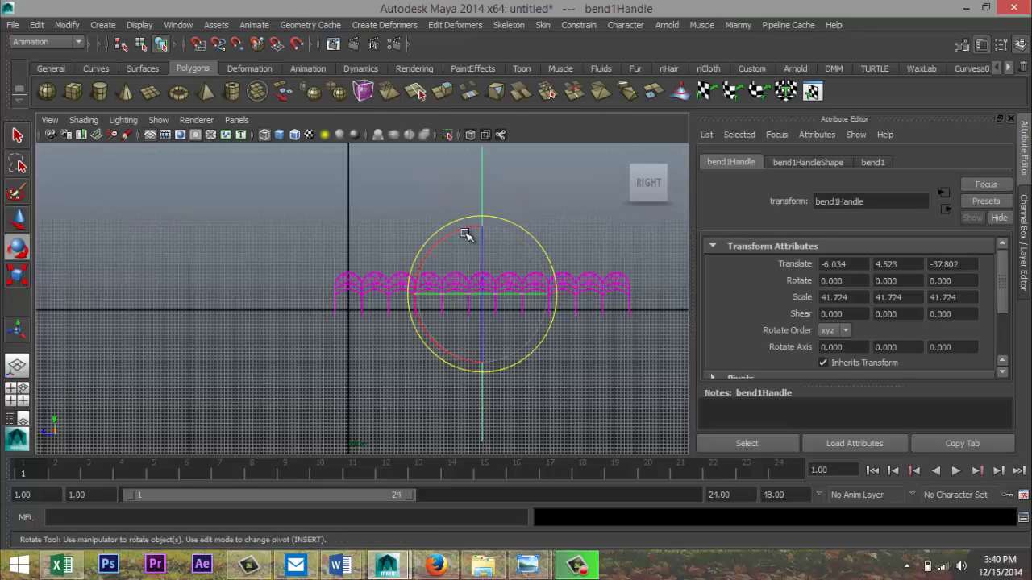
left_click_drag(460, 231, 539, 282)
left_click_drag(866, 284, 752, 269)
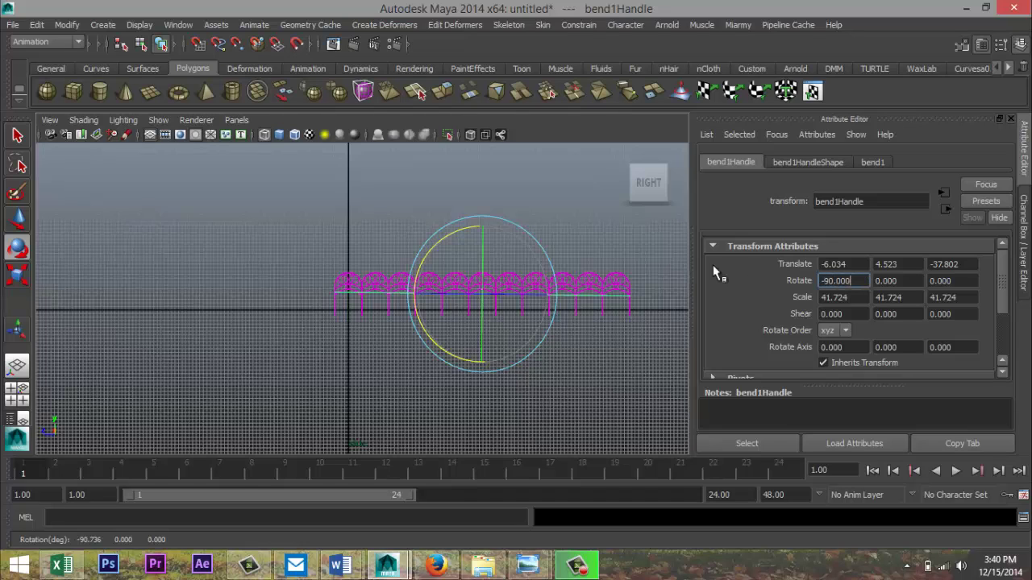
Step: Set the bend deformer's curvature to -180 in the perspective view, closing the fence row into a circle
left_click(19, 395)
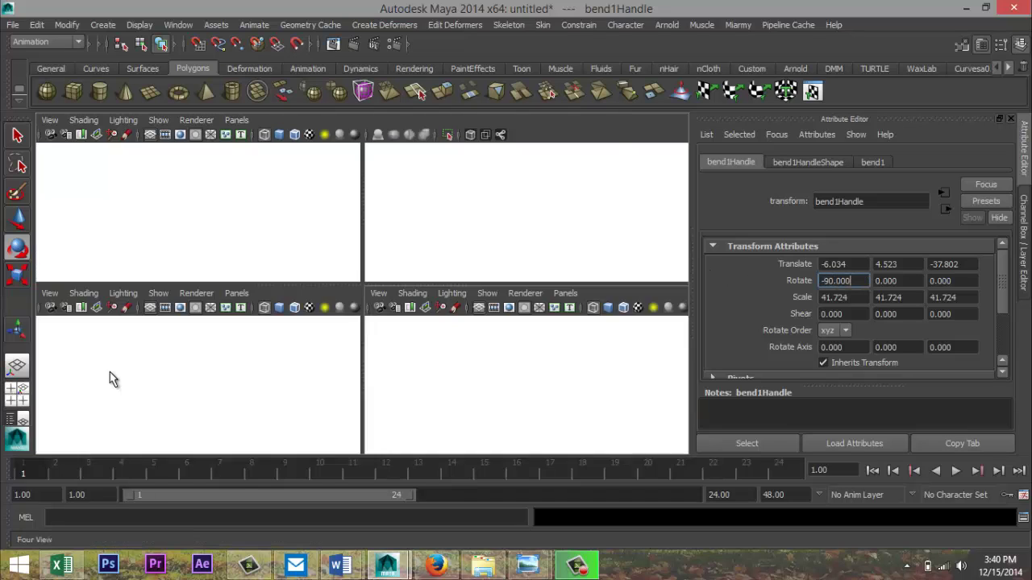
key("space")
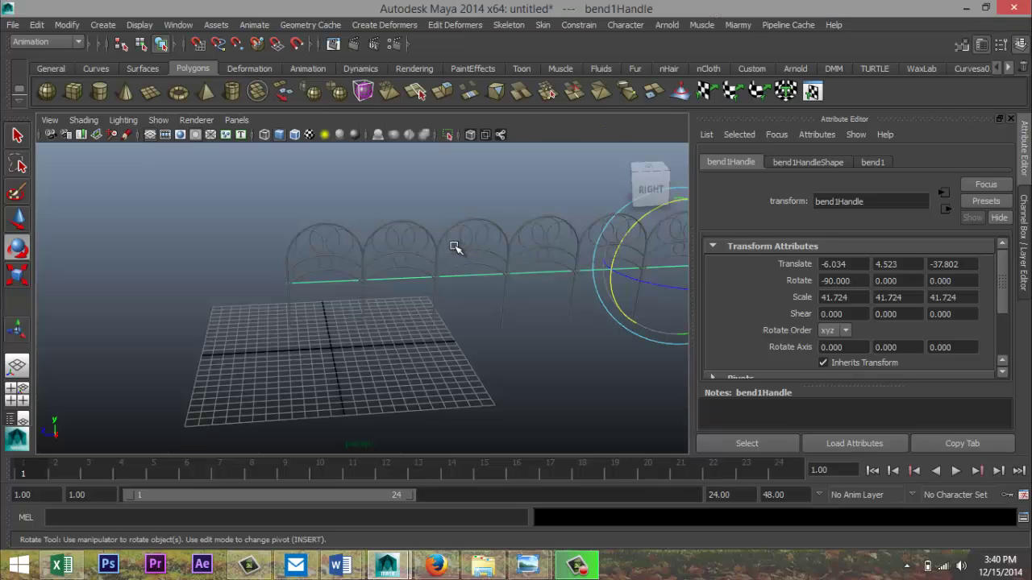
left_click_drag(413, 262, 473, 300, "alt")
scroll(474, 301, "down", 5)
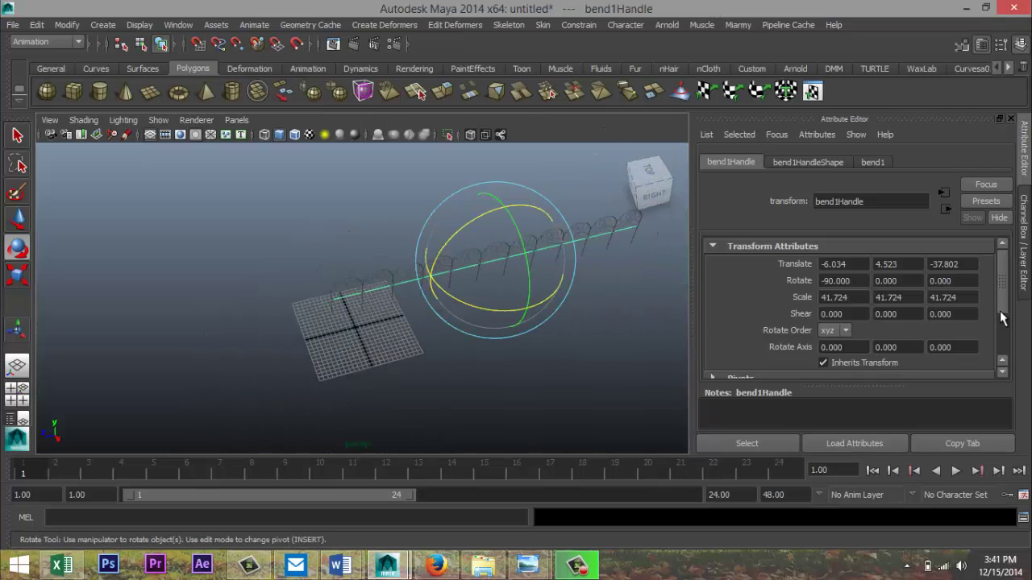
left_click(873, 162)
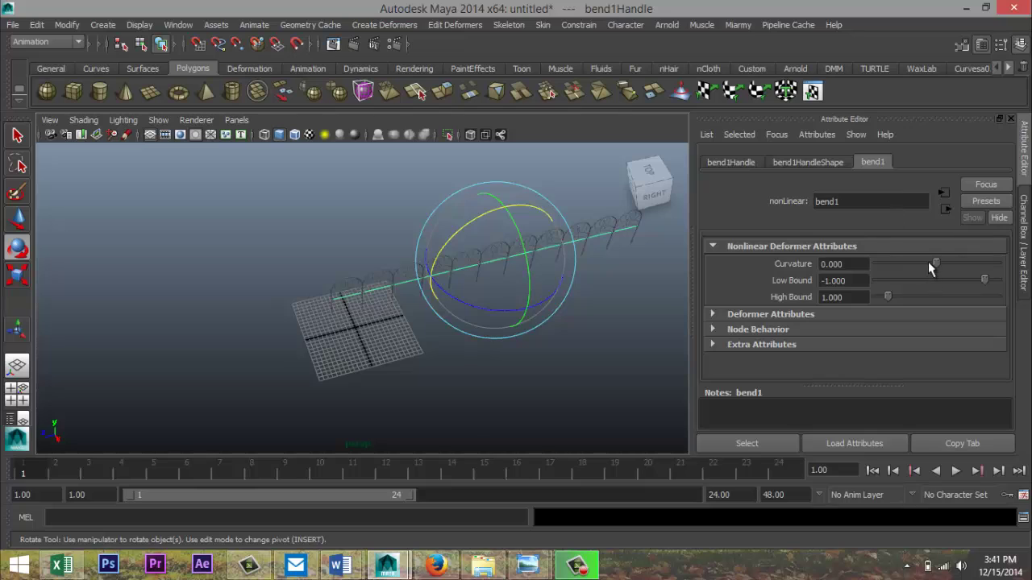
left_click_drag(935, 263, 852, 272)
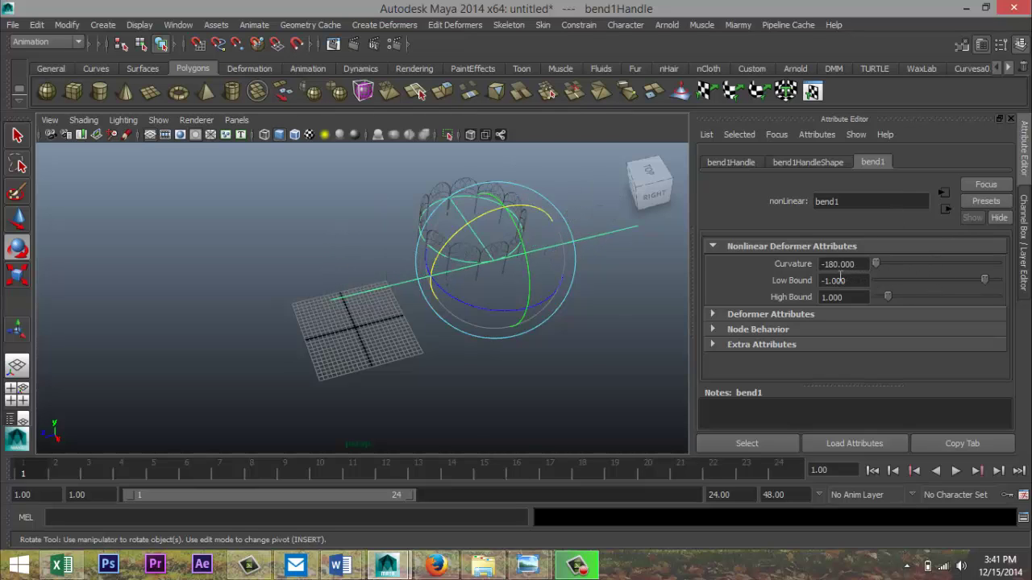
Step: Select the circular fence with its bend handle and delete the history to bake in the bend
left_click(543, 393)
left_click_drag(354, 178, 601, 380)
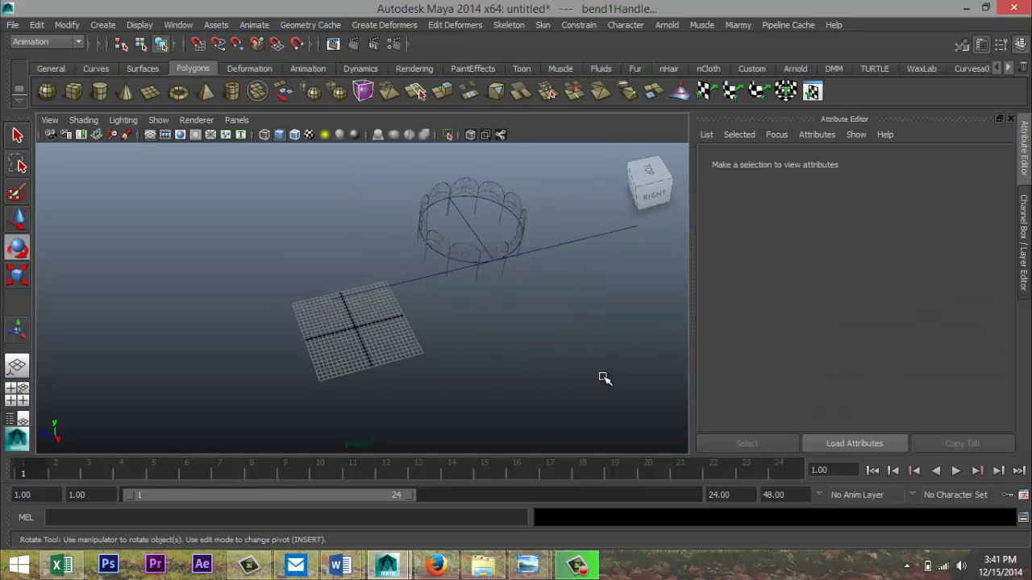
left_click(37, 25)
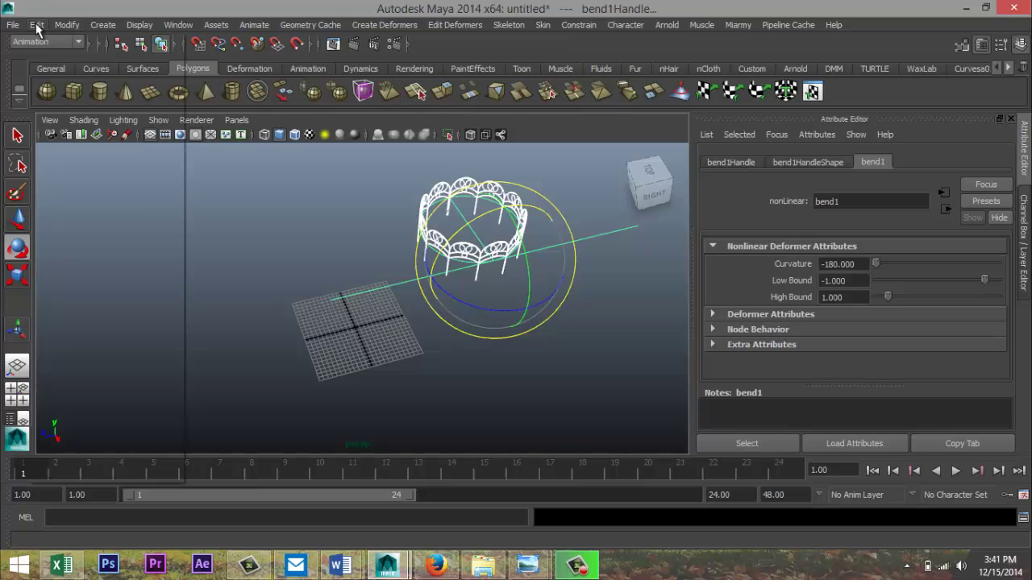
mouse_move(114, 180)
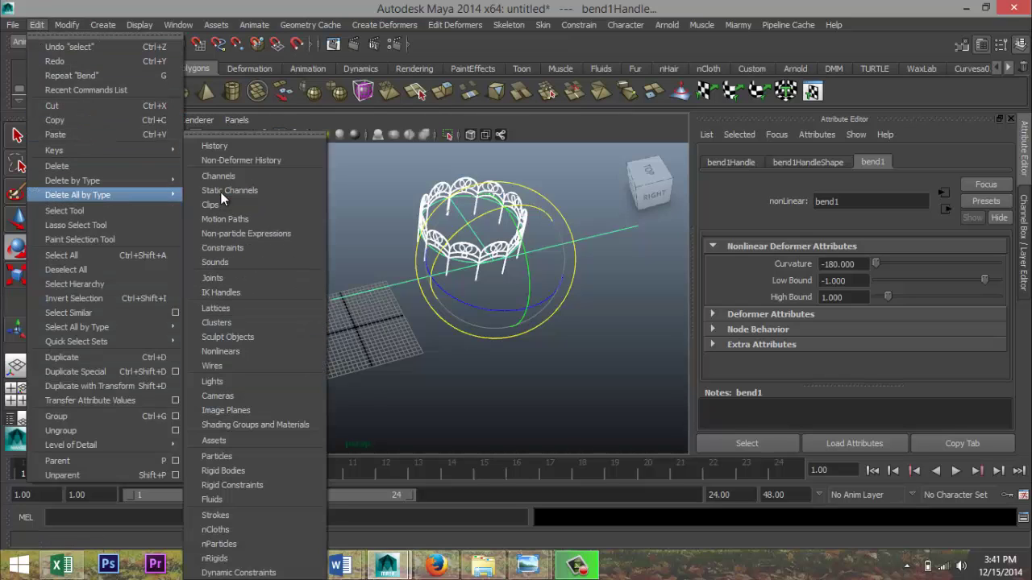
left_click(207, 191)
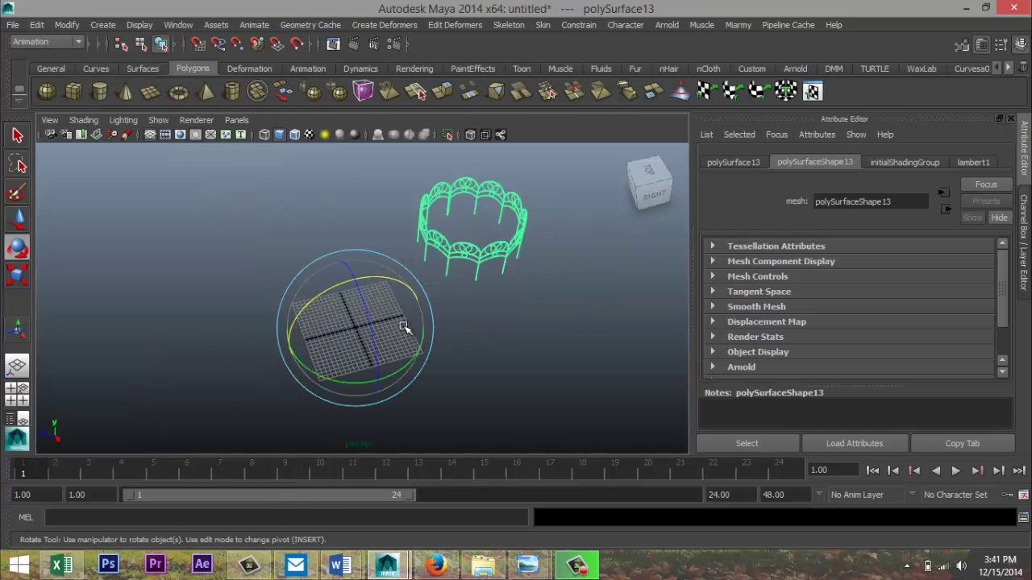
Step: Select the circular fence mesh, centre its pivot and frame it in the view
left_click(490, 299)
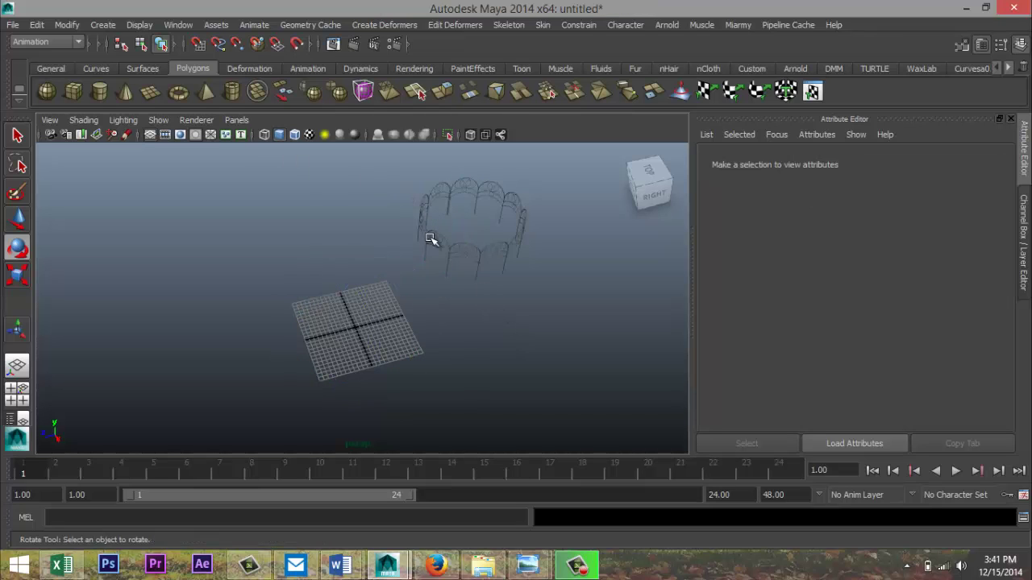
left_click(486, 259)
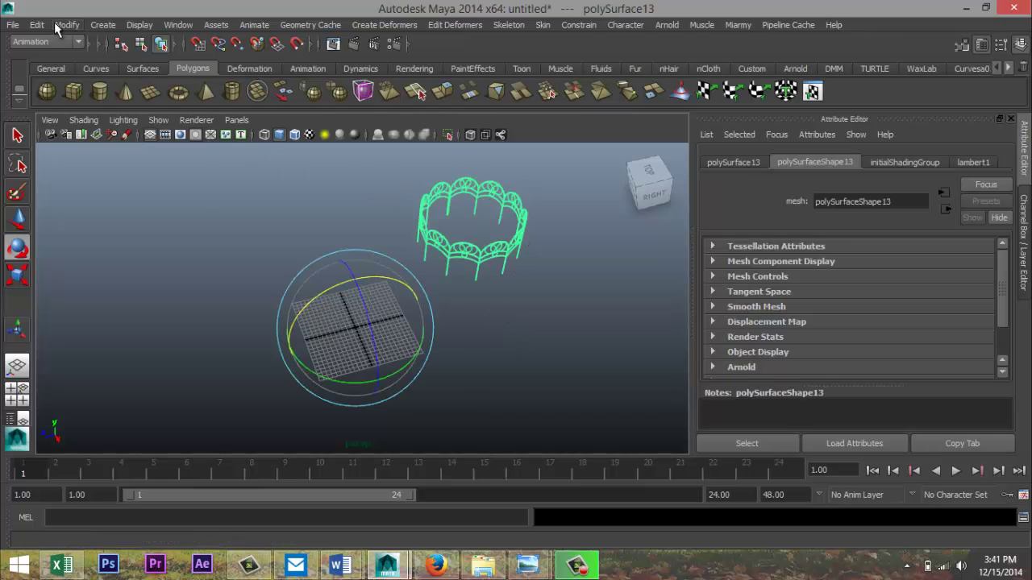
left_click(64, 25)
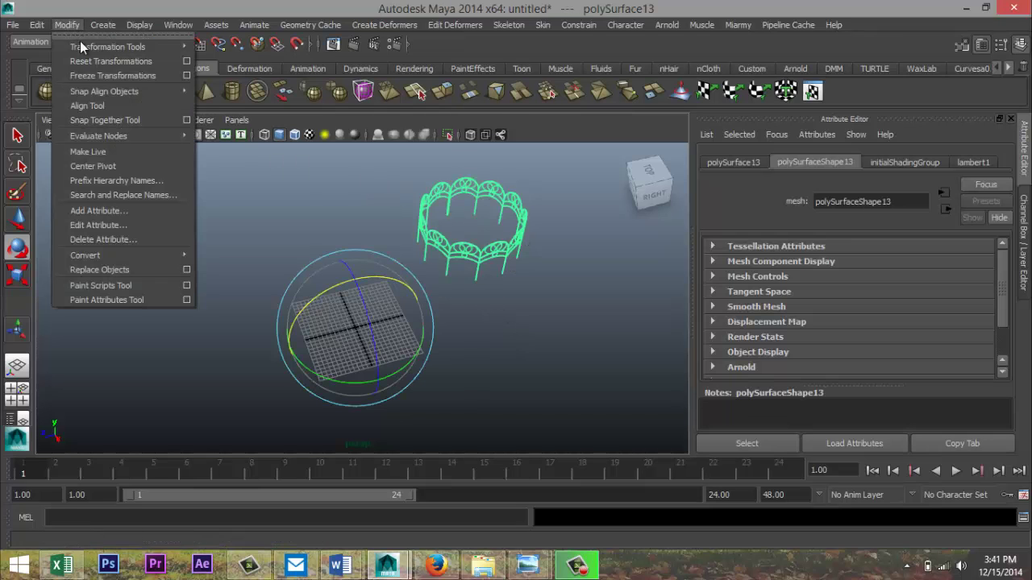
left_click(124, 167)
left_click_drag(258, 222, 267, 222, "alt")
key("f")
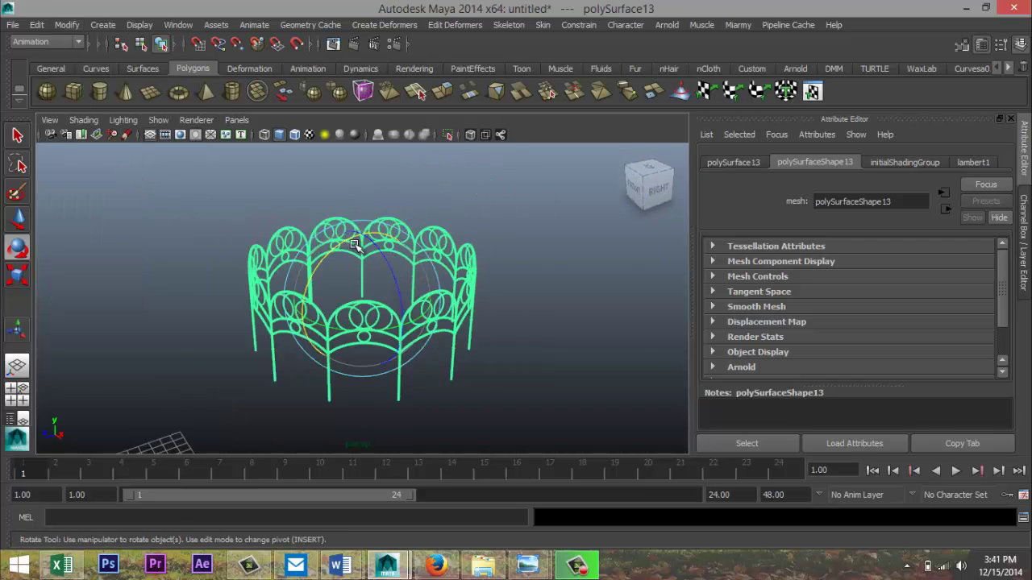
Step: Create a polygon pipe beside the circular fence with a radius of about 9.5 and a height of about 1.8
scroll(355, 245, "down", 3)
scroll(360, 245, "up", 5)
mouse_move(473, 278)
left_mouse_down("alt")
mouse_move(466, 264)
mouse_move(477, 260)
mouse_move(466, 260)
left_mouse_up("alt")
scroll(444, 262, "down", 4)
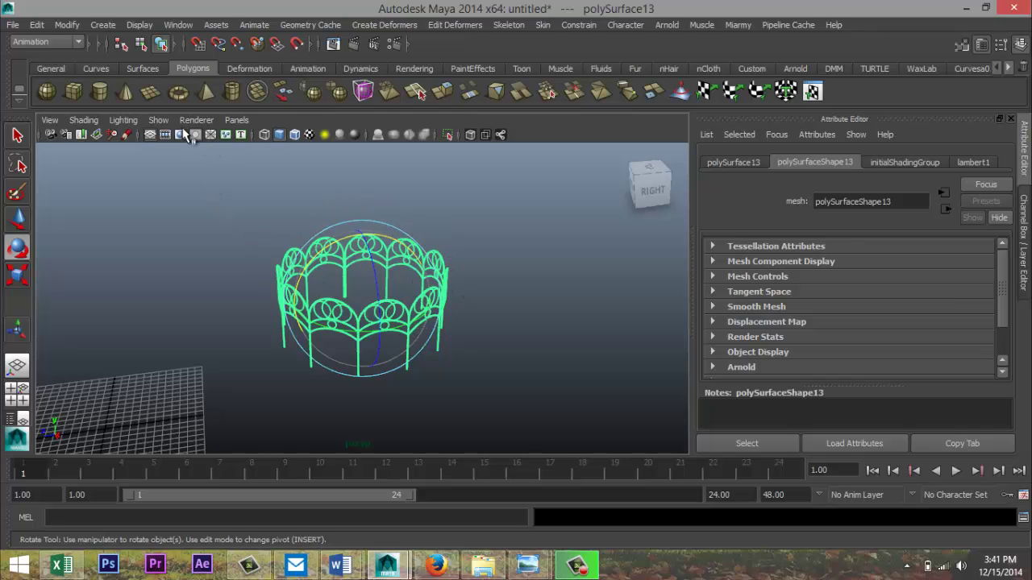
left_click(234, 94)
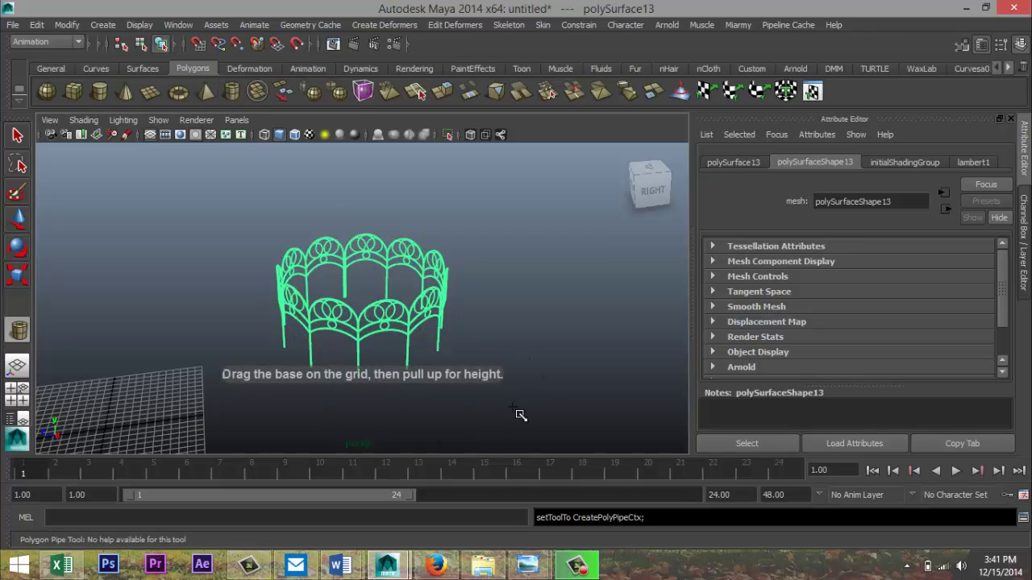
left_click_drag(553, 398, 627, 411)
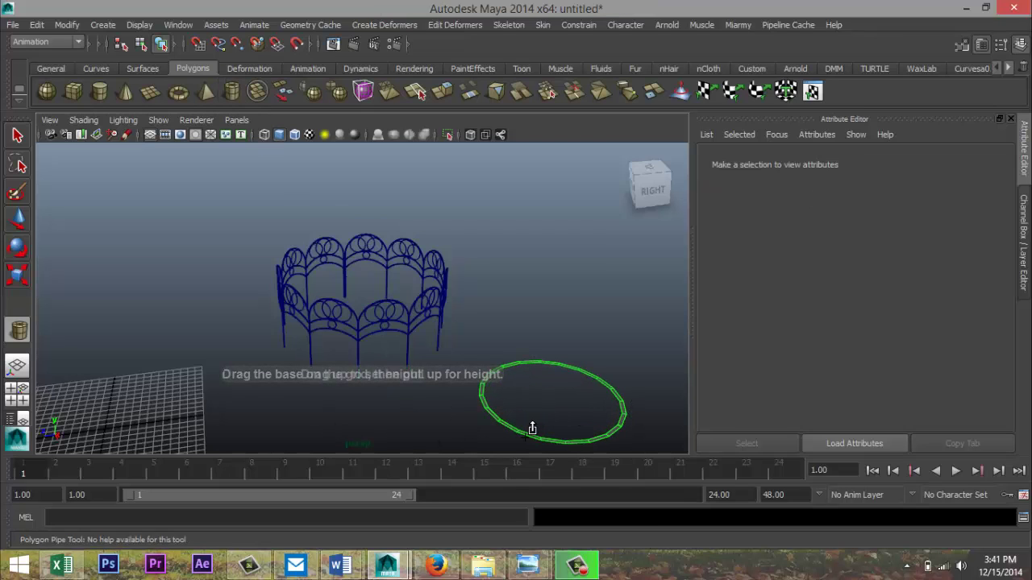
left_click_drag(534, 422, 537, 390)
key("e")
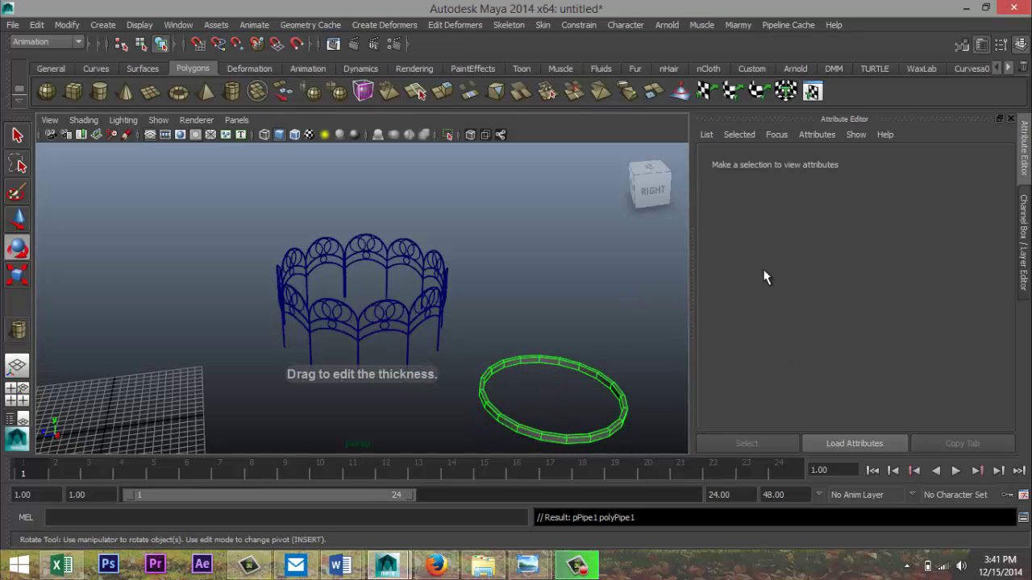
Step: Set the pipe's axis subdivisions to 60 and height subdivisions to 3
left_click(831, 162)
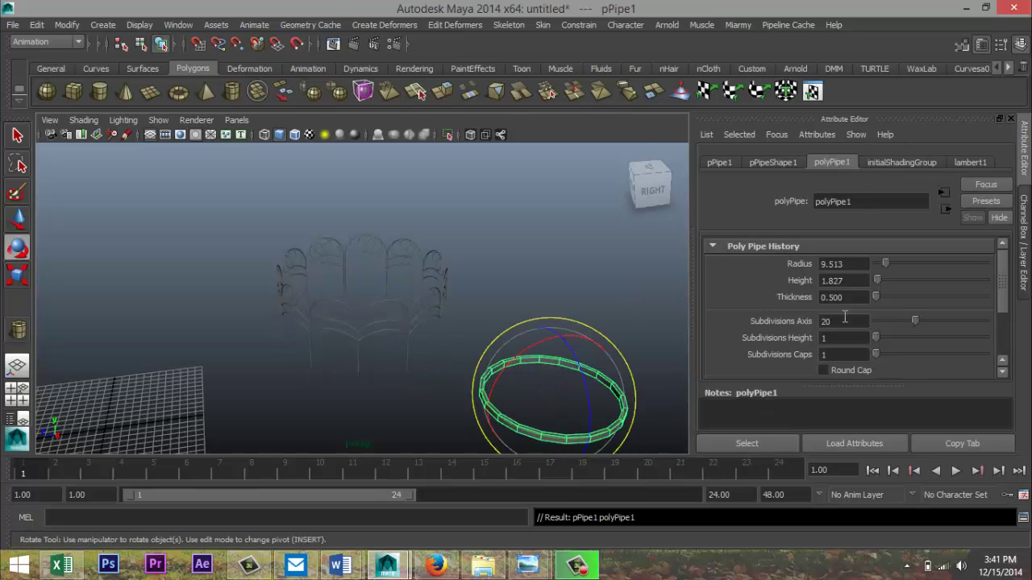
double_click(845, 321)
type("60")
left_click_drag(826, 337, 713, 334)
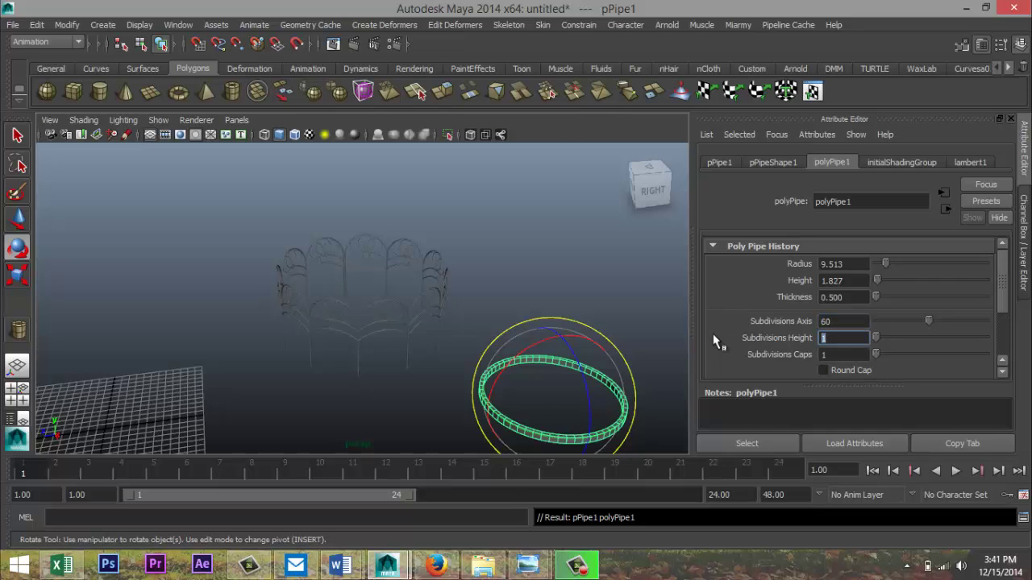
type("3")
key("Return")
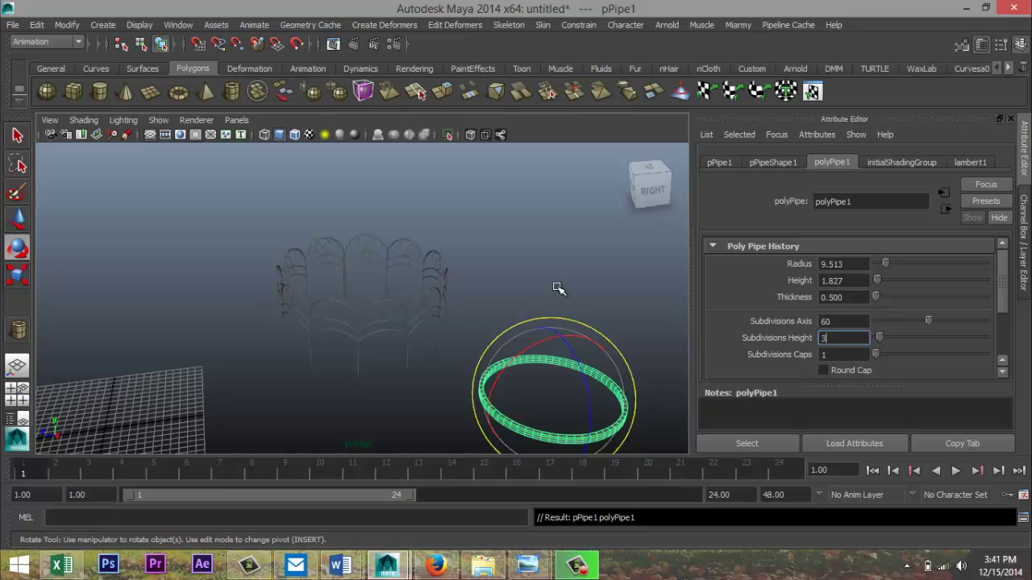
left_click(603, 297)
Step: Select the full middle loop of faces around the pipe's outer wall and switch to the Polygons toolset
left_click(552, 361)
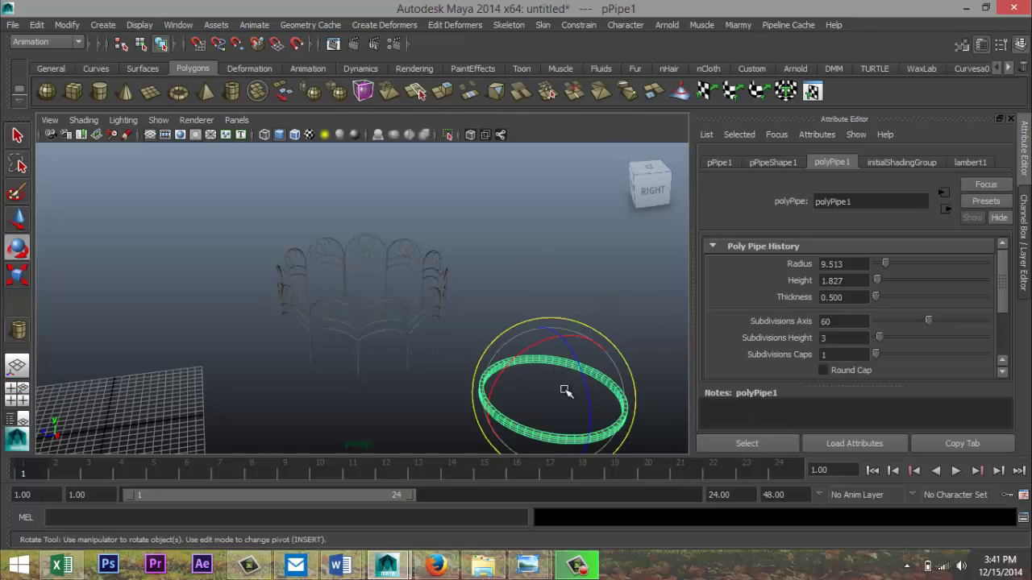
scroll(565, 390, "up", 1)
key("f")
scroll(349, 410, "up", 2)
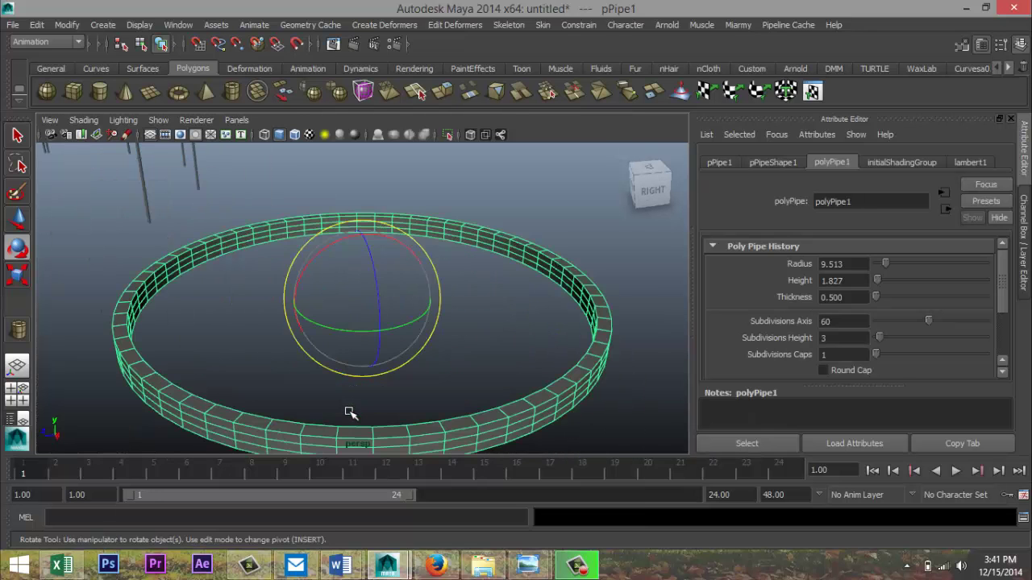
left_click_drag(357, 421, 367, 405, "alt")
middle_click_drag(374, 393, 389, 357, "alt")
scroll(390, 357, "up", 4)
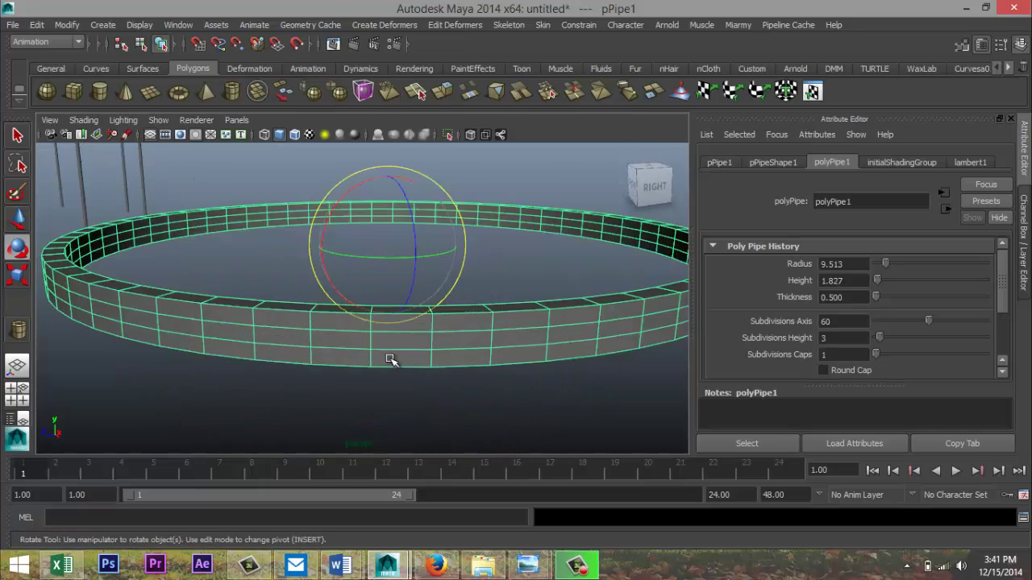
right_click_drag(325, 377, 333, 271)
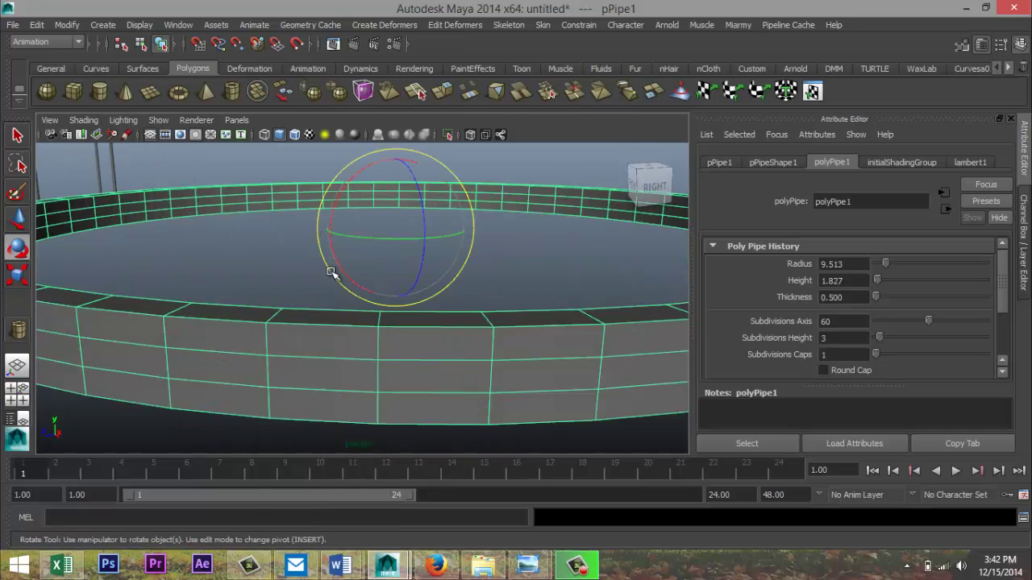
left_click(244, 369)
double_click(334, 377, "shift")
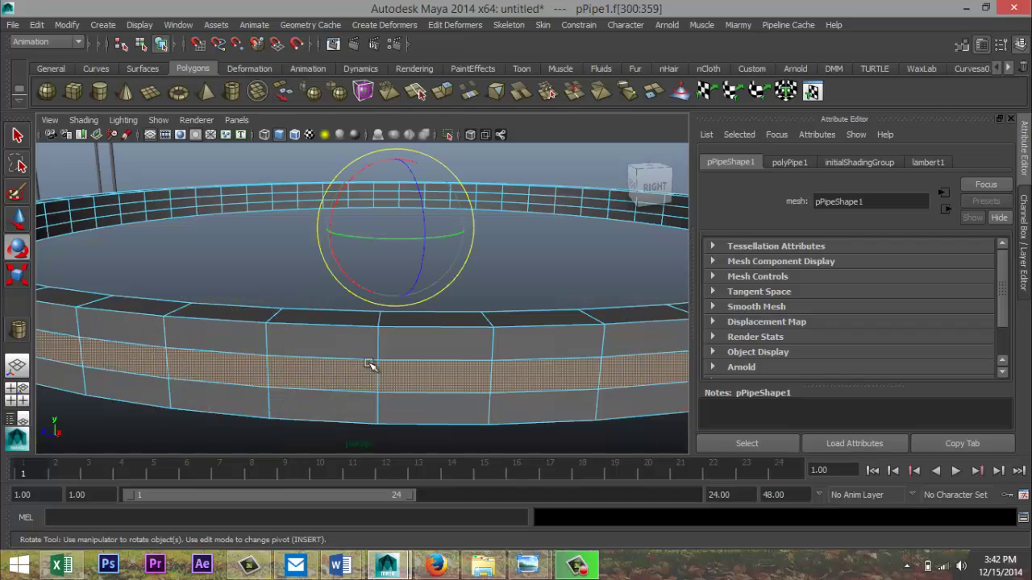
left_click(73, 45)
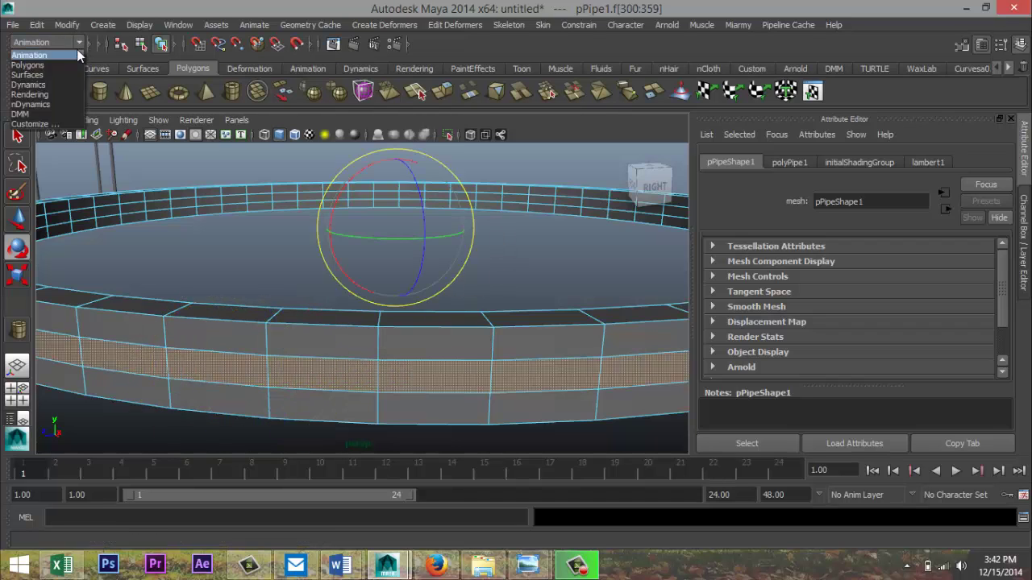
left_click(32, 53)
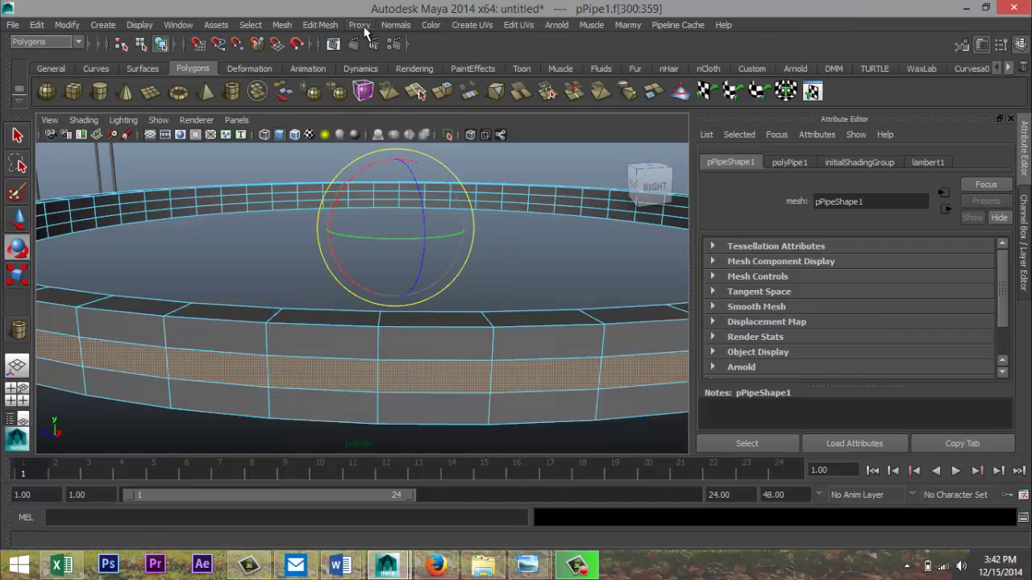
Step: Extrude the selected middle loop of faces outward into a raised band around the pipe's outer wall
left_click(316, 25)
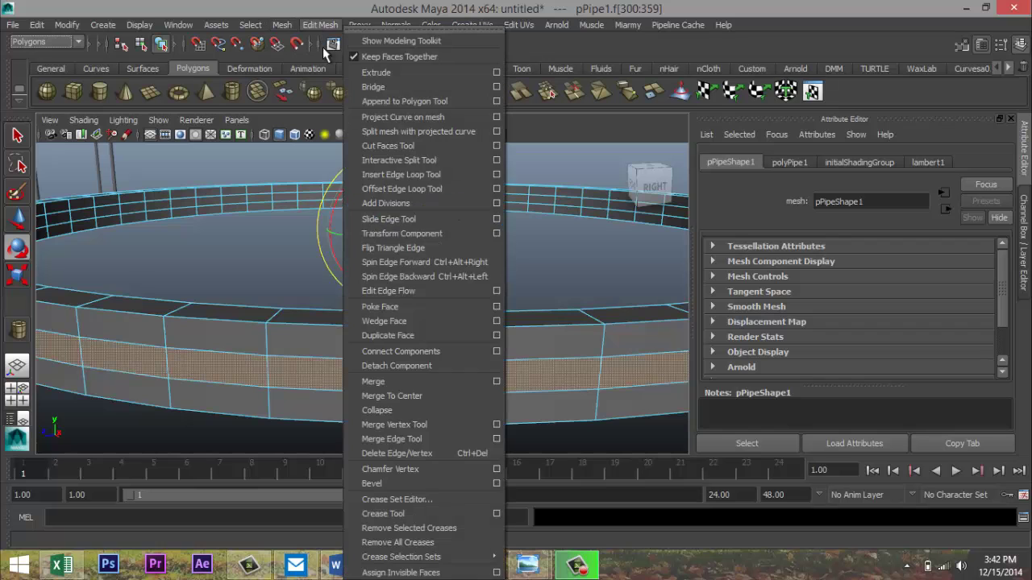
left_click(388, 76)
key("F6")
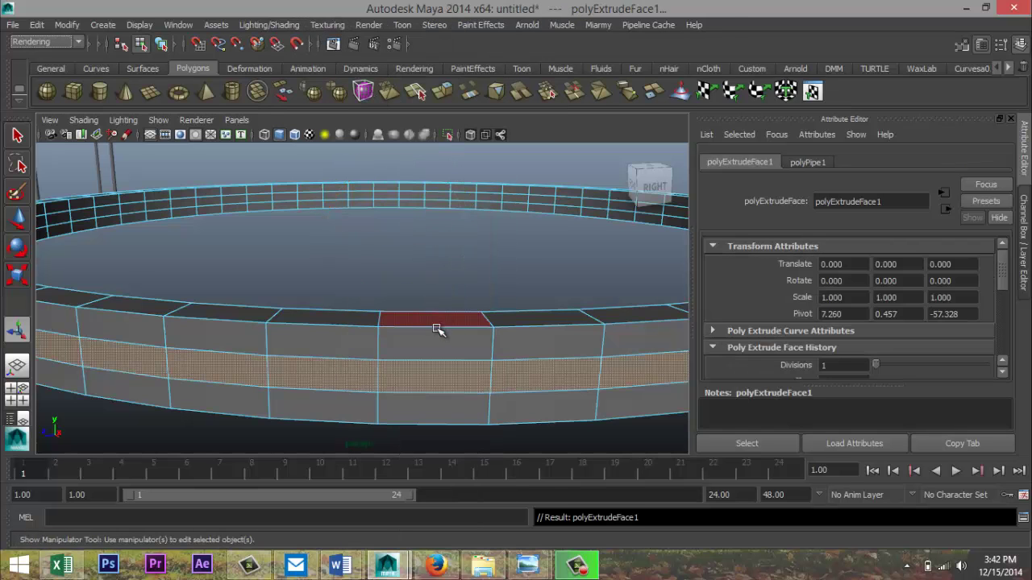
scroll(419, 329, "down", 5)
left_click_drag(600, 300, 602, 300)
scroll(304, 380, "up", 4)
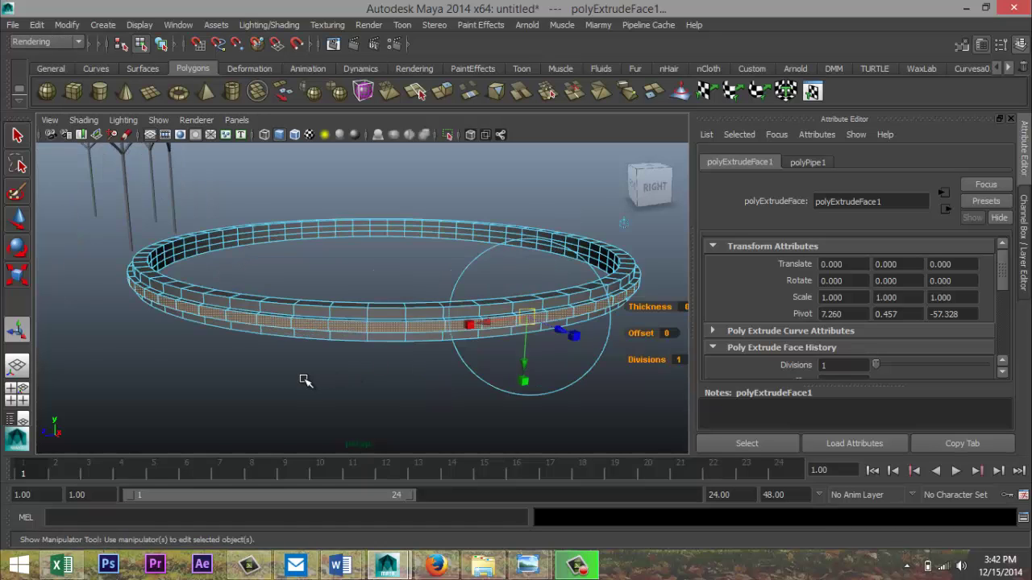
left_click(228, 396)
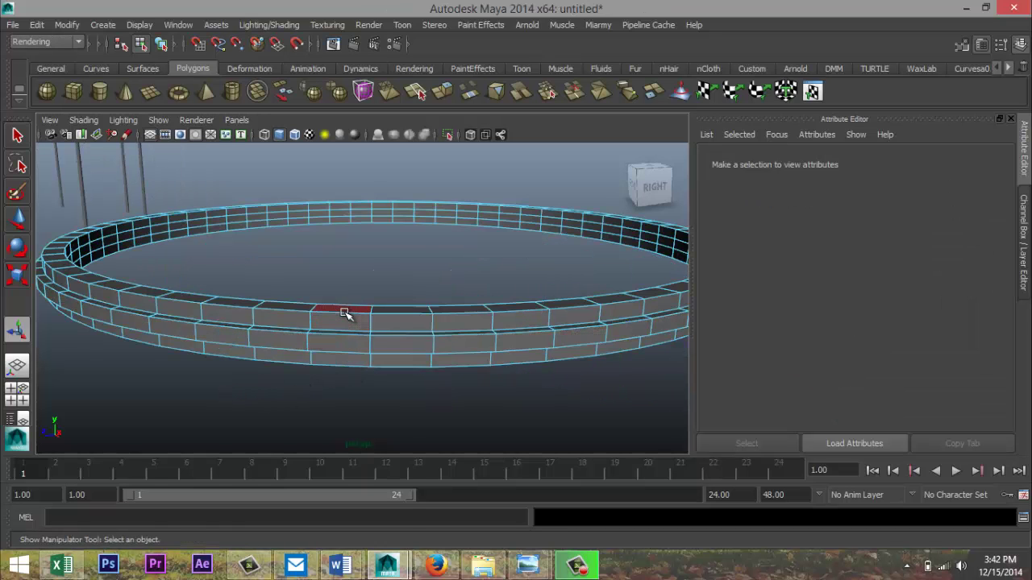
Step: Bevel the horizontal edge loops along the pipe's outer rims and the raised middle band
right_click_drag(344, 313, 344, 199)
left_click(344, 314)
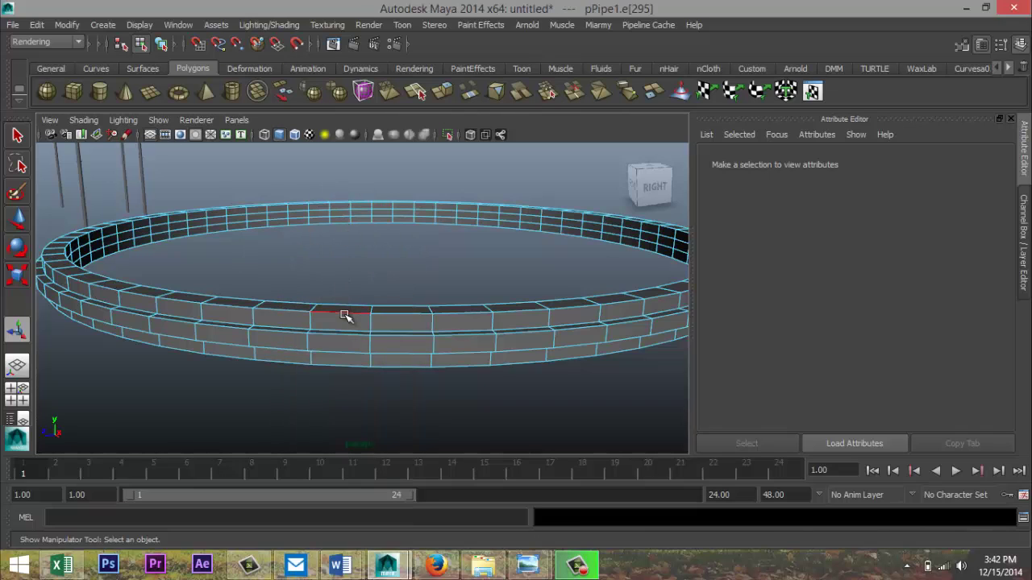
double_click(344, 314)
double_click(357, 335, "shift")
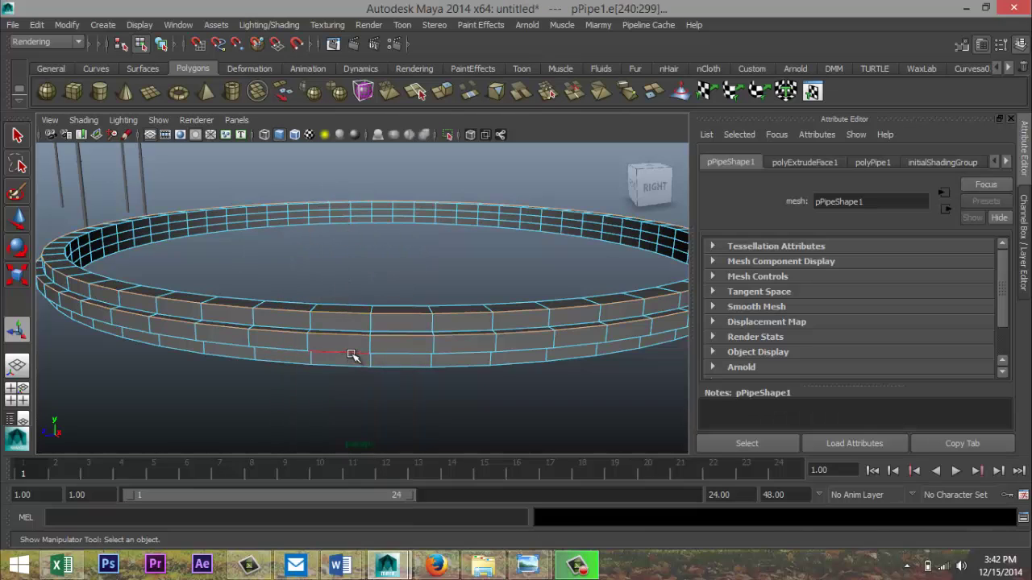
double_click(352, 354, "shift")
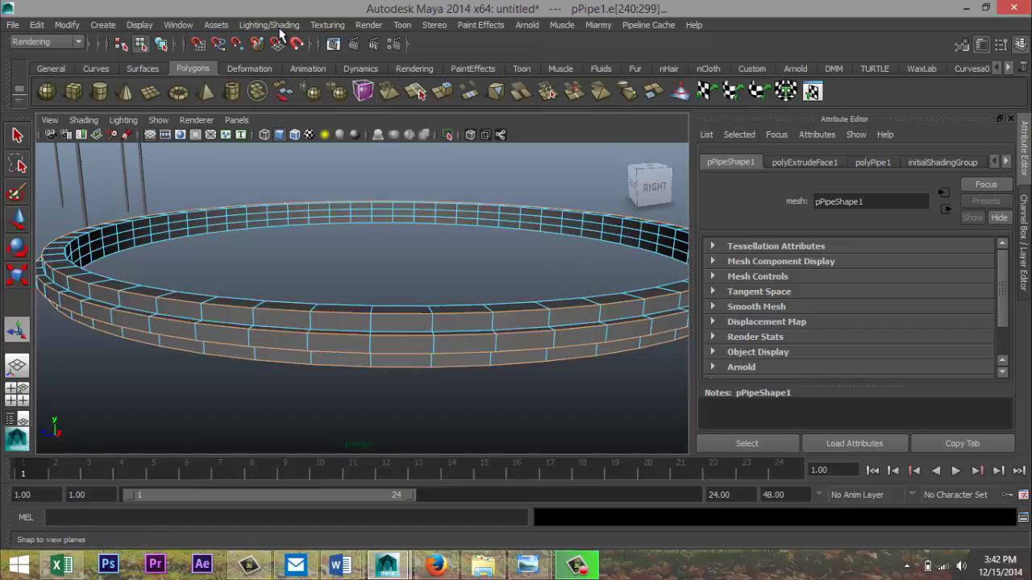
left_click(79, 42)
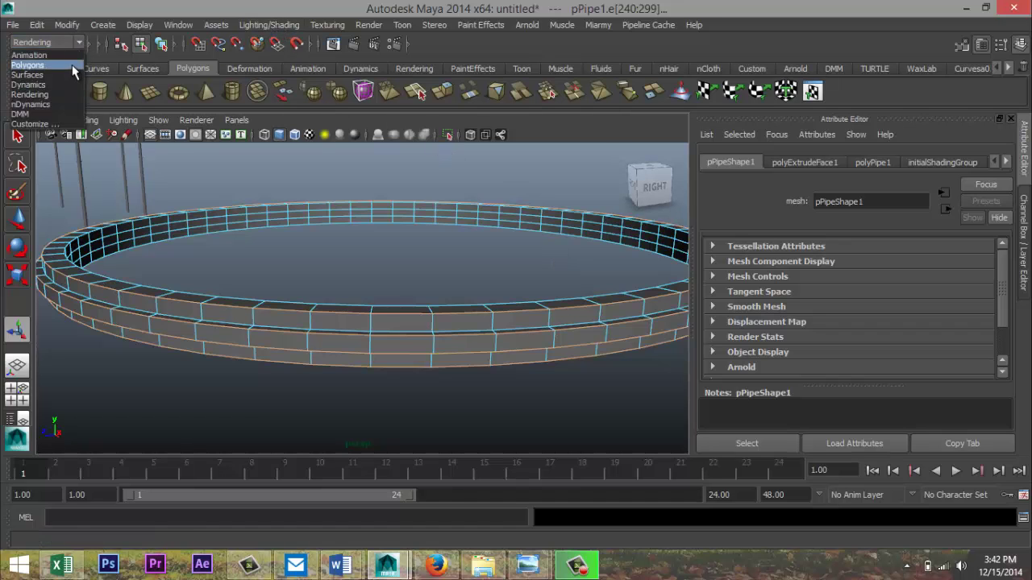
left_click(71, 64)
left_click(320, 25)
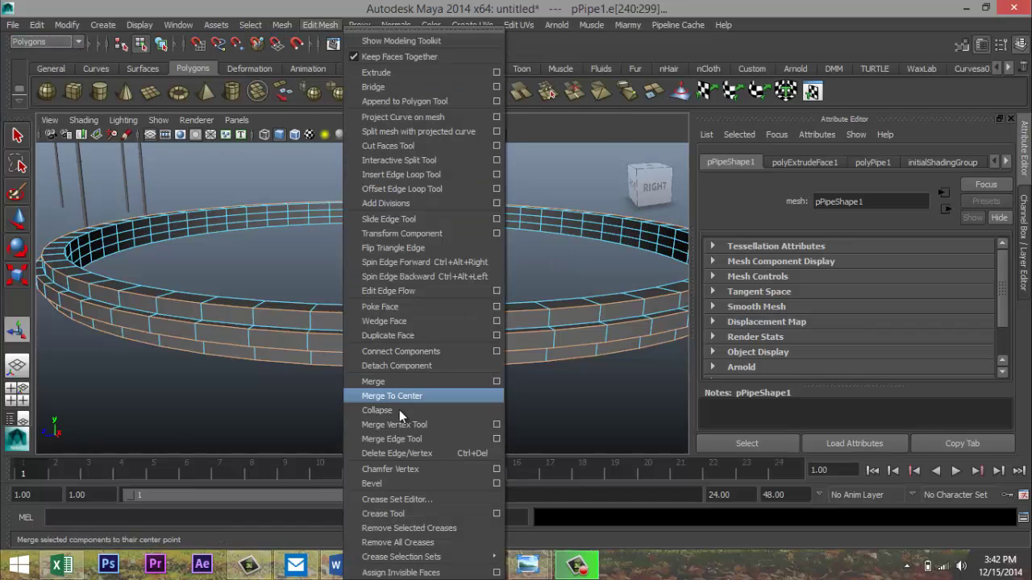
left_click(402, 480)
left_click(380, 272)
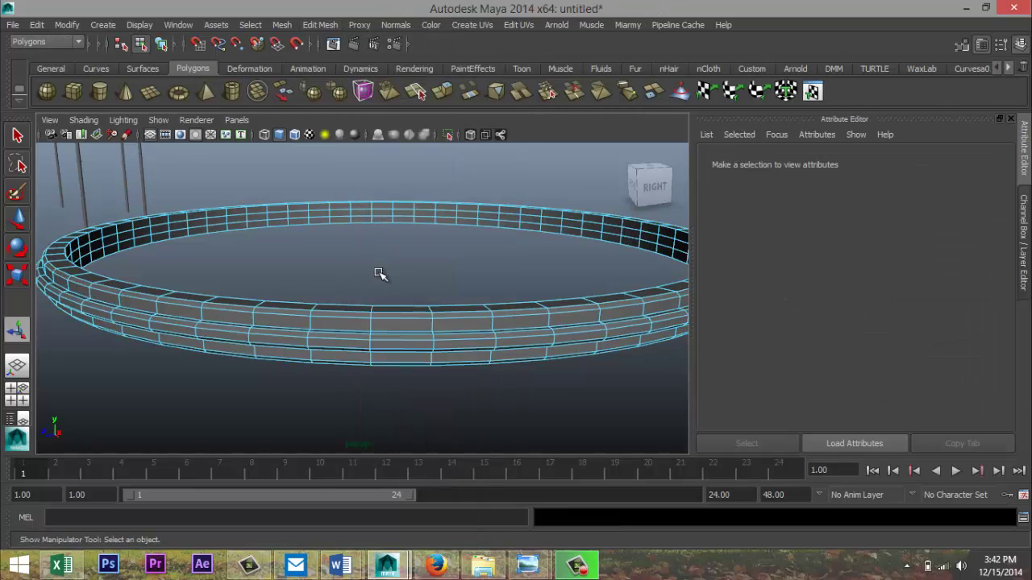
Step: Select the whole pipe and move it over the circular fence in the top view
scroll(381, 275, "down", 3)
right_click_drag(368, 324, 432, 219)
left_click(423, 306)
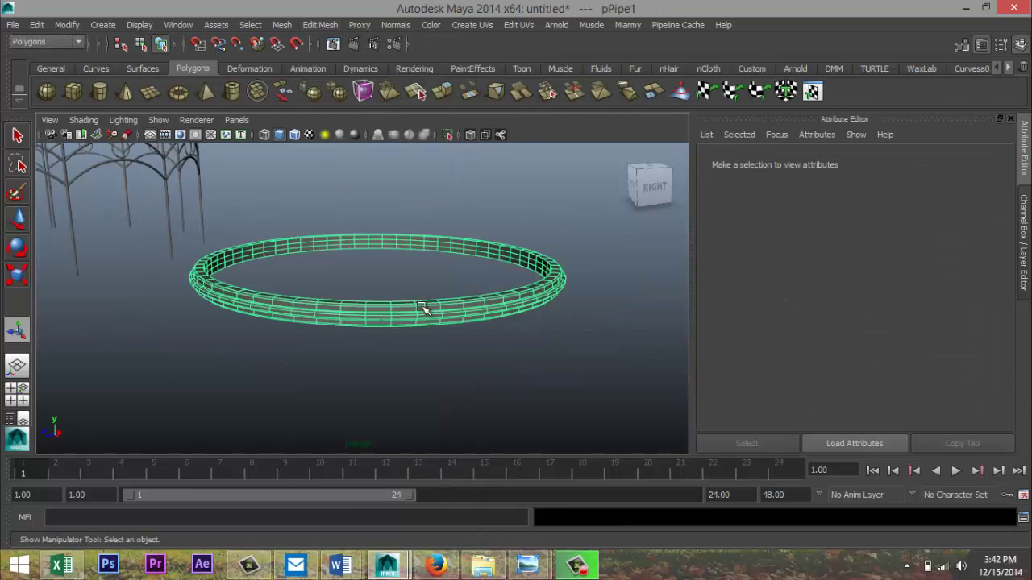
left_click(20, 393)
key("space")
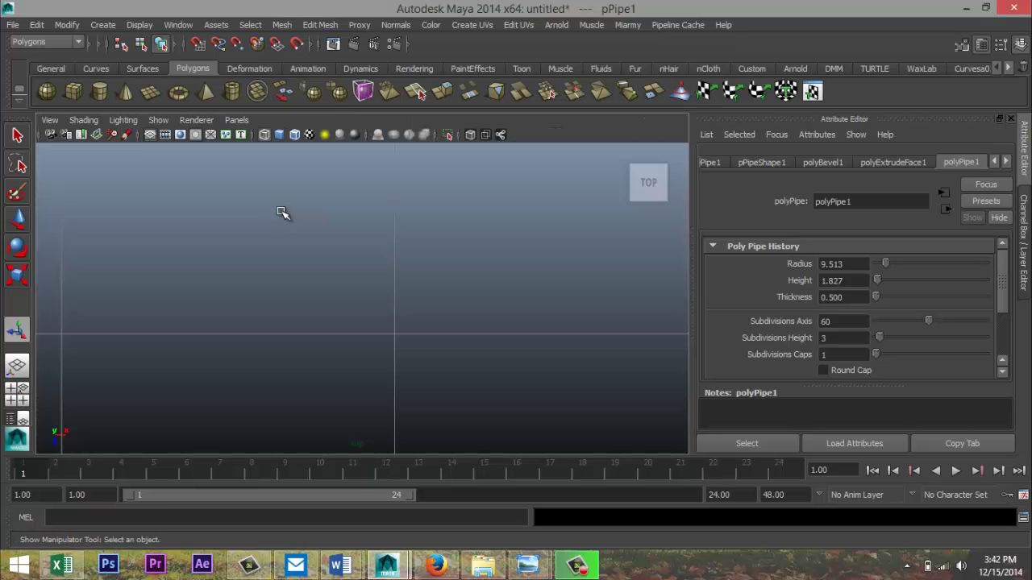
scroll(286, 227, "down", 10)
key("f")
scroll(309, 274, "down", 6)
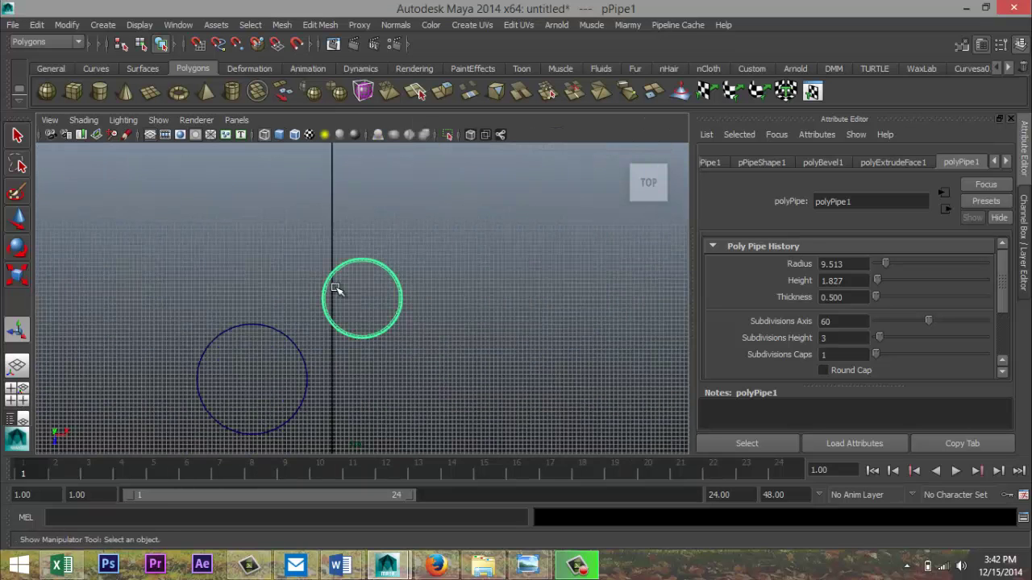
key("w")
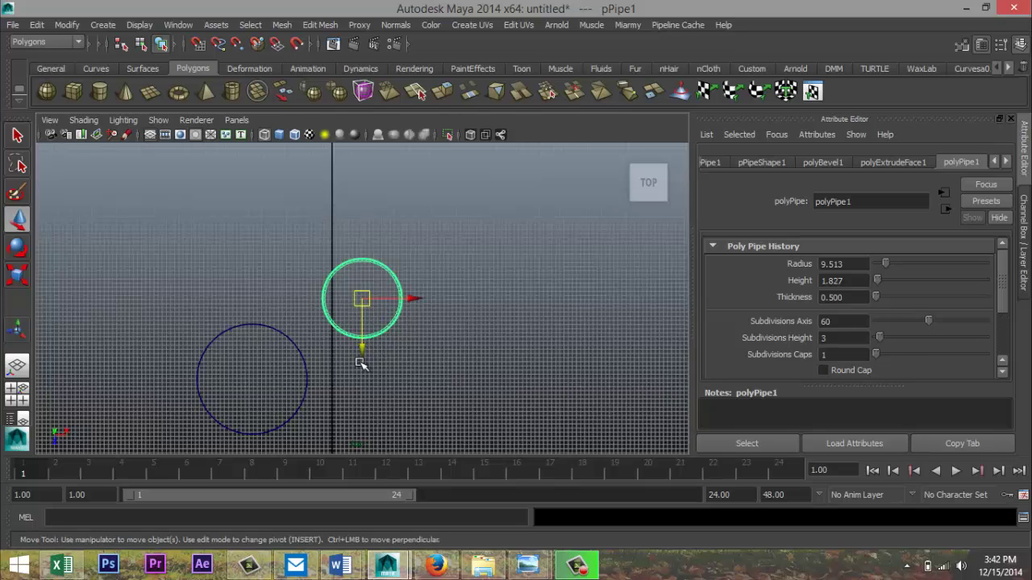
left_click_drag(364, 361, 369, 433)
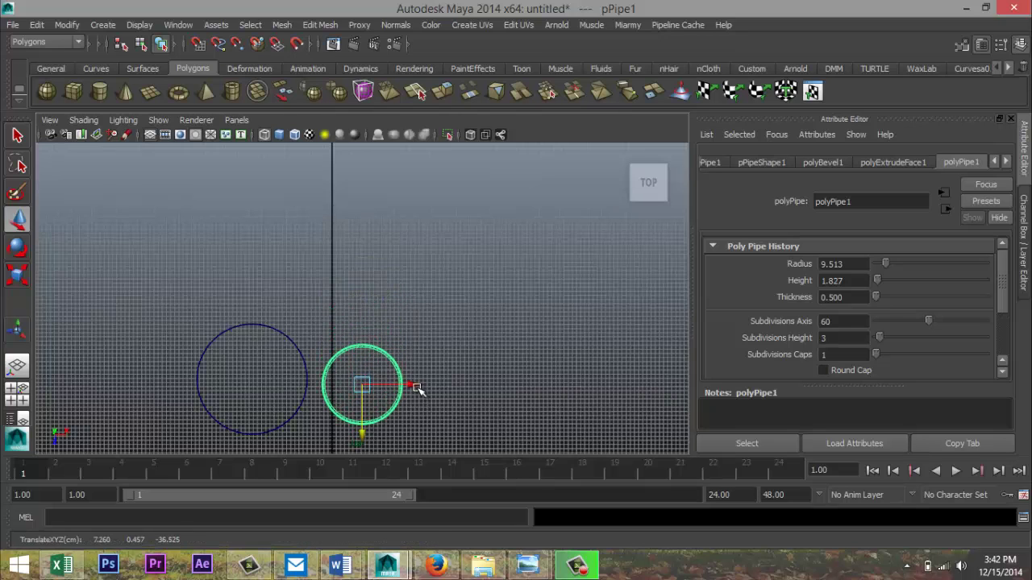
left_click_drag(417, 389, 285, 390)
Step: Scale the pipe up until it encloses the fence and move it to about X -19.2, Z -37.44
key("r")
key("w")
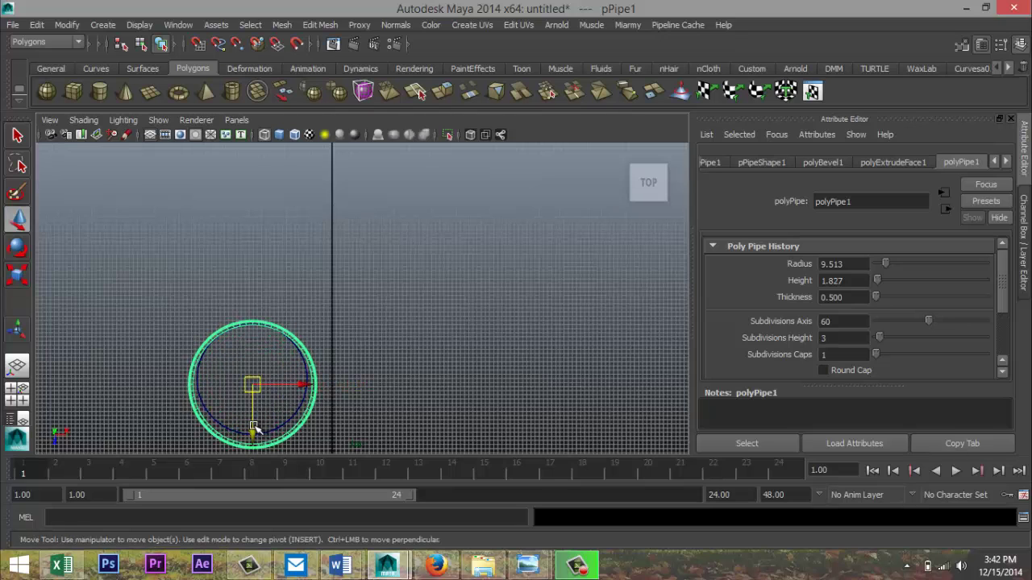
left_click_drag(254, 428, 253, 423)
key("f")
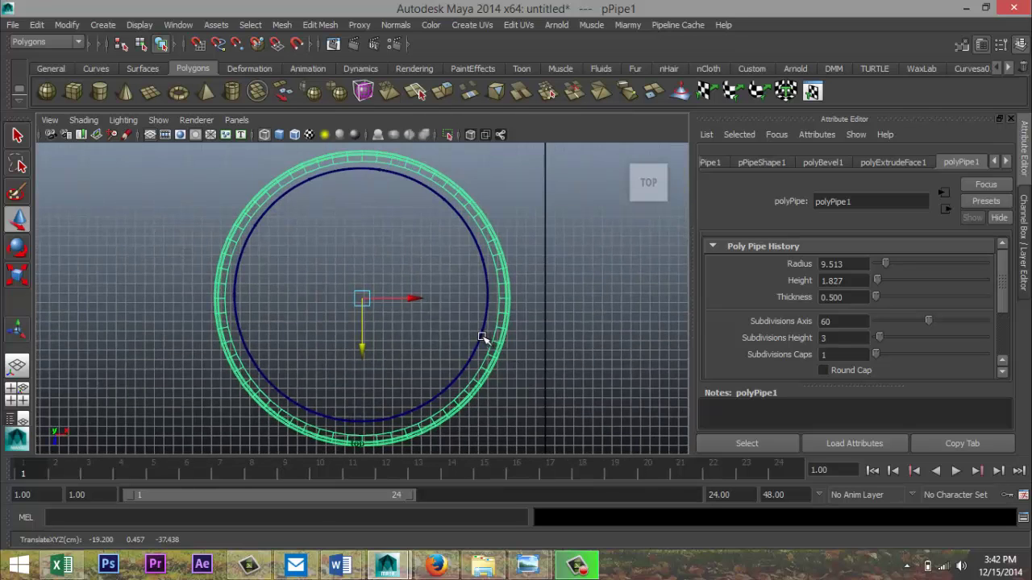
Step: Scale the circular fence uniformly by about 1.076 so it nearly fills the inside of the pipe
left_click(476, 338)
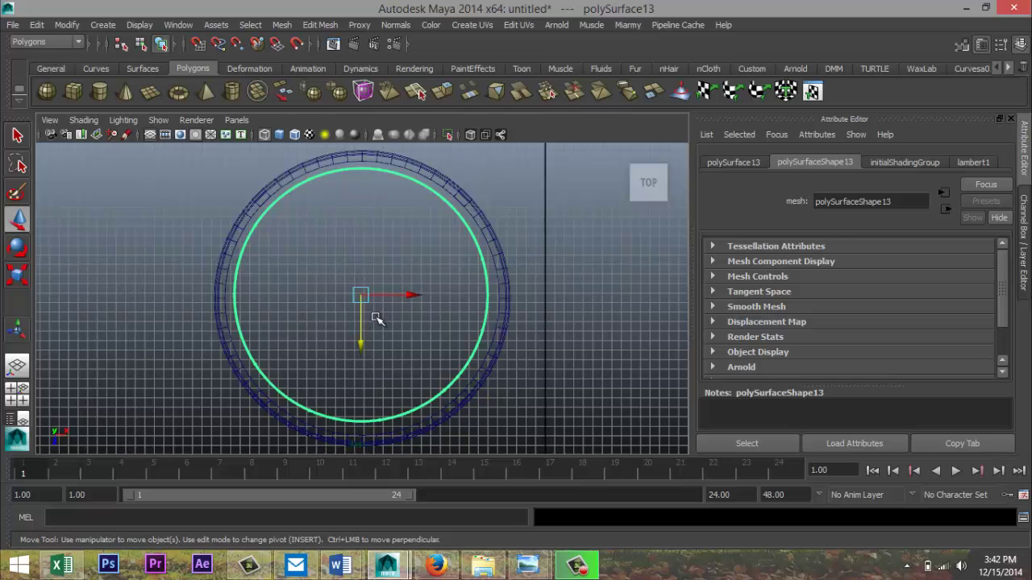
key("r")
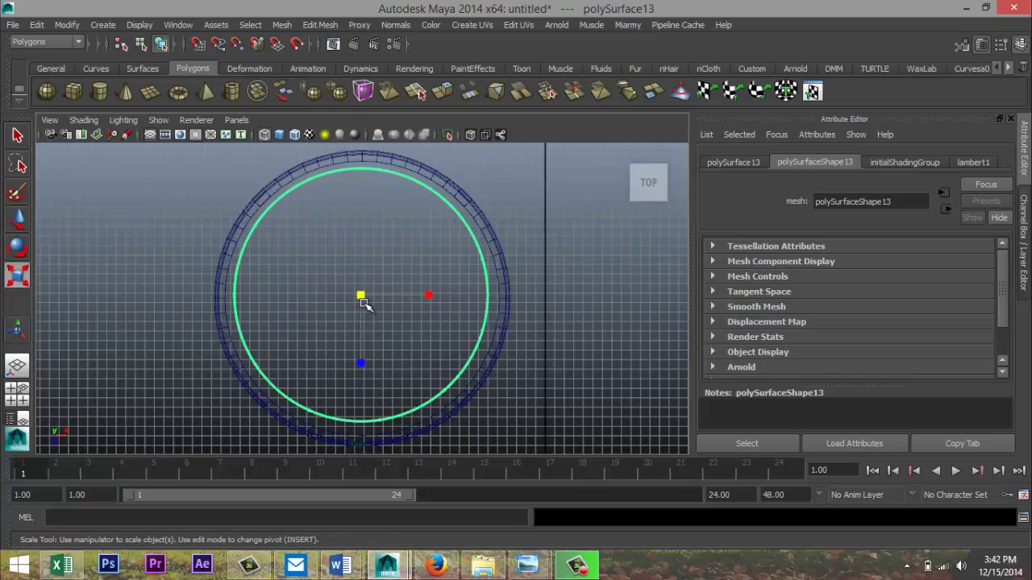
left_click_drag(363, 296, 377, 304)
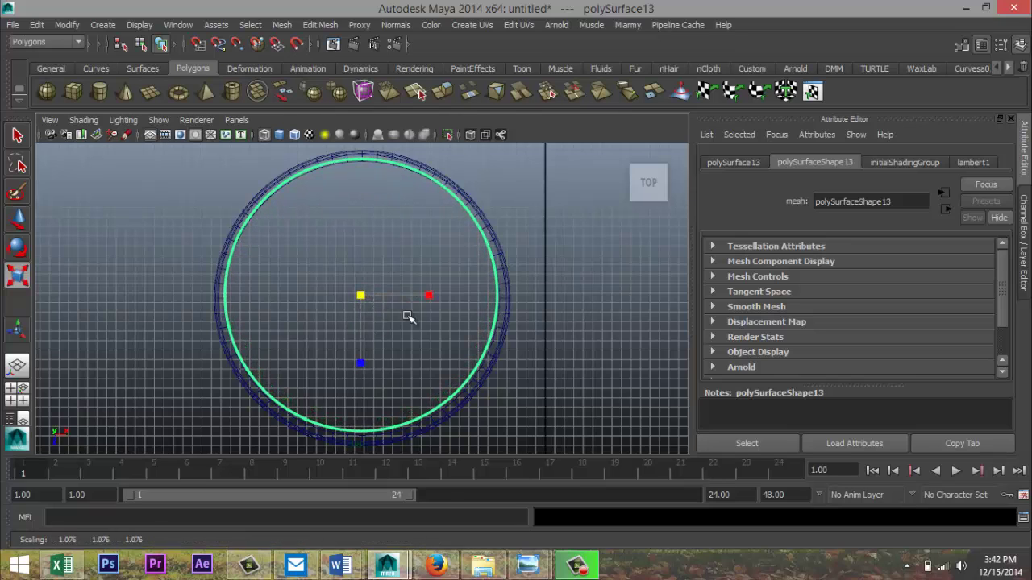
Step: Enlarge the move manipulator and centre the fence inside the pipe at about X -19.1, Z -37.4
key("equal")
key("w")
left_click_drag(361, 330, 363, 338)
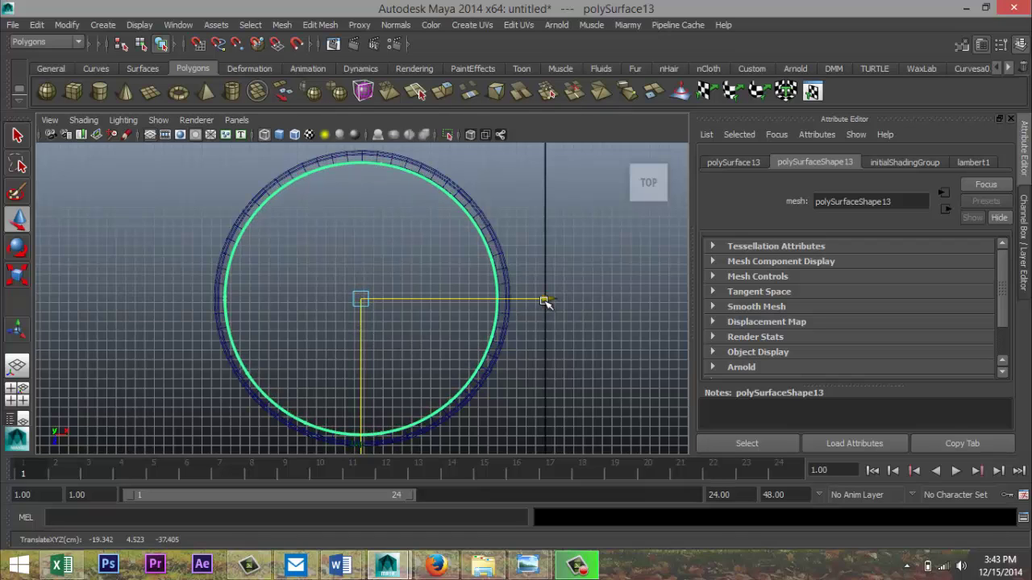
left_click_drag(544, 300, 543, 301)
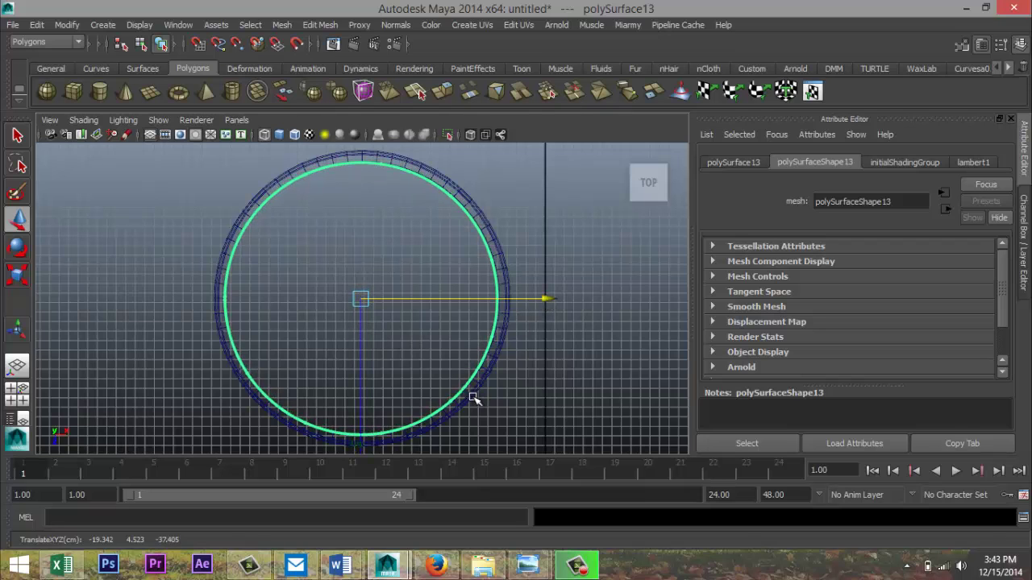
middle_click_drag(473, 398, 494, 277, "alt")
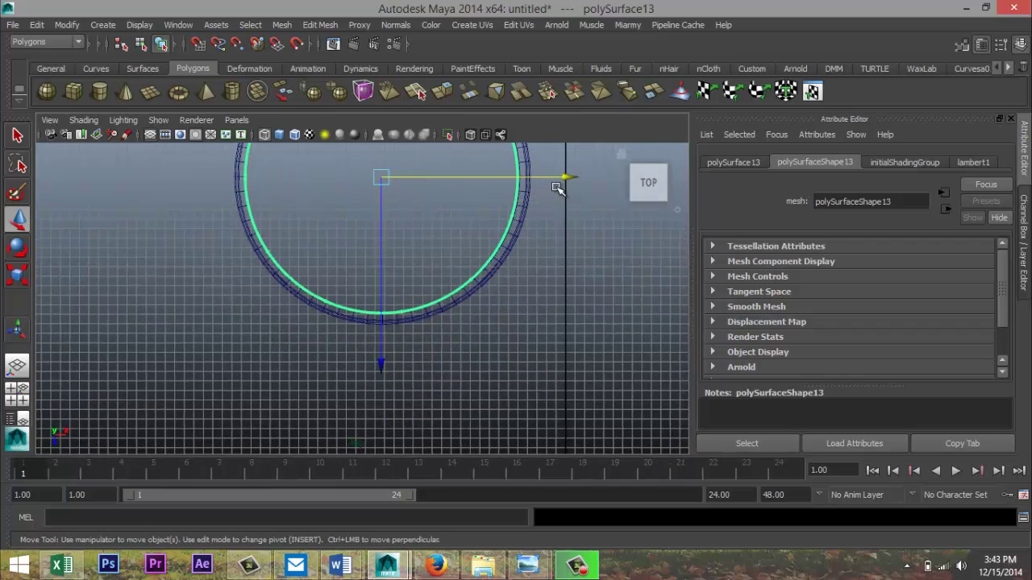
left_click_drag(564, 178, 567, 177)
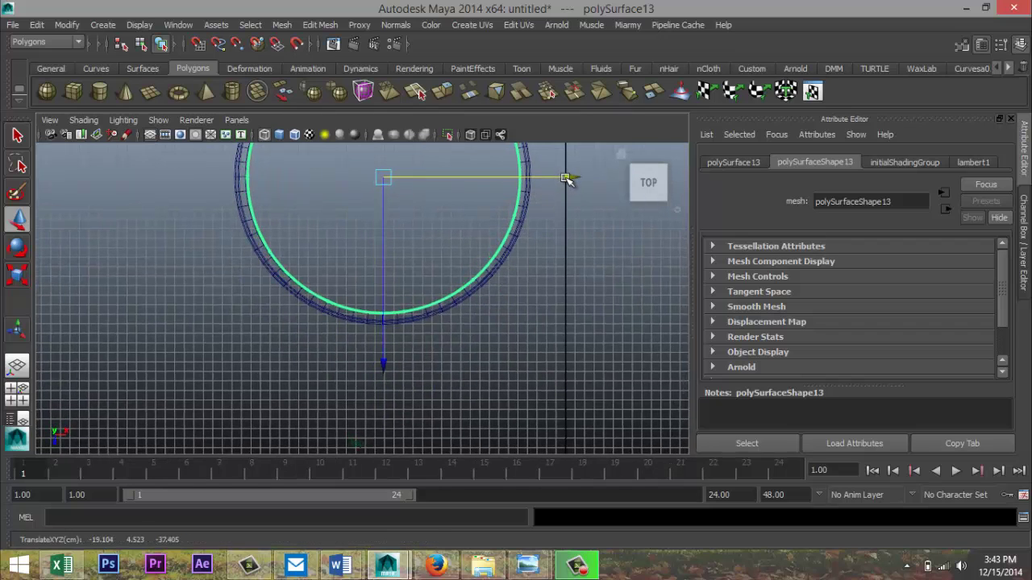
Step: Raise the pipe in the perspective view to the top of the fence, at a Y position of about 11.06
key("space")
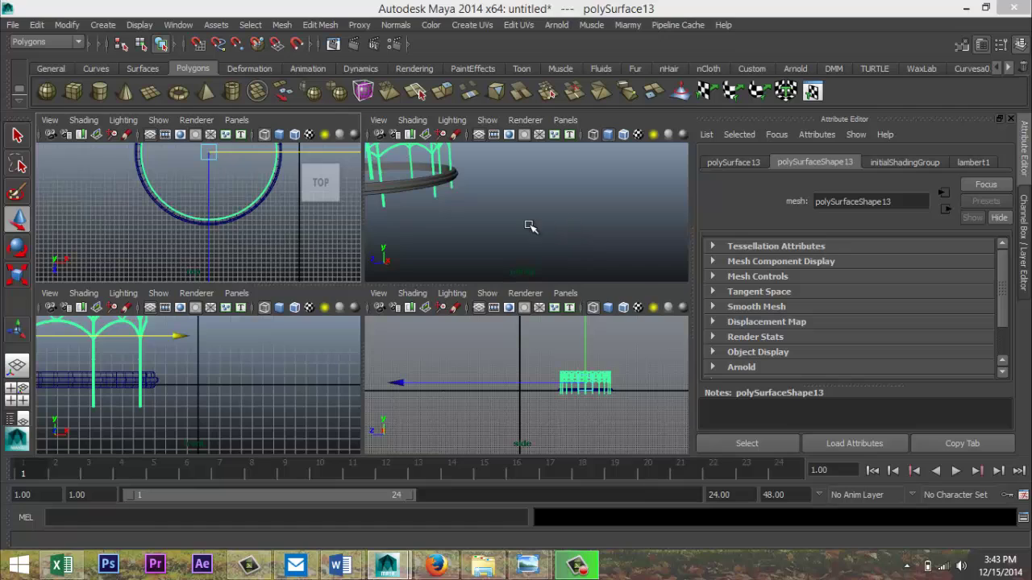
key("space")
right_click_drag(376, 299, 236, 295, "alt")
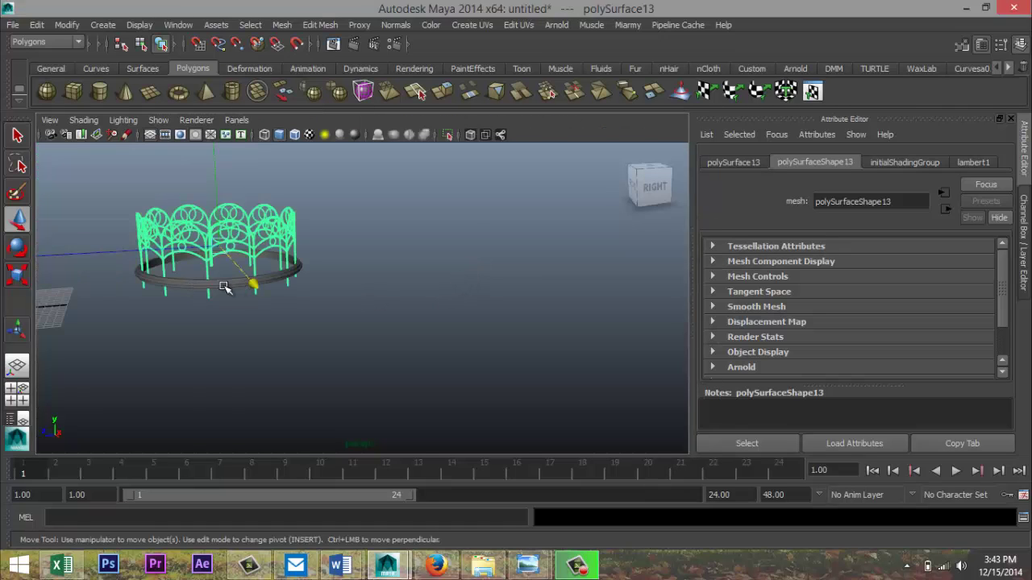
left_click(225, 288)
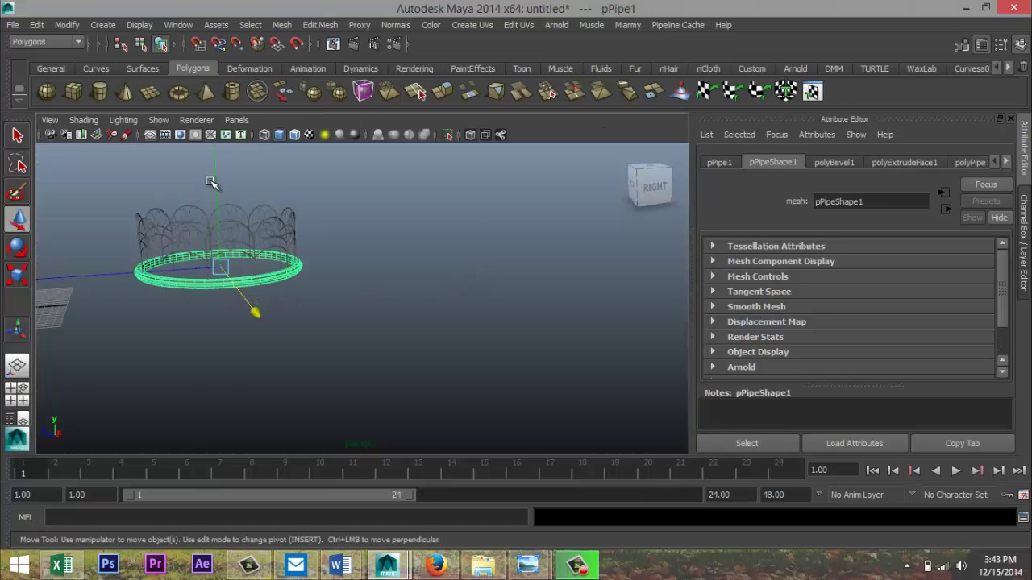
left_click_drag(215, 176, 211, 115)
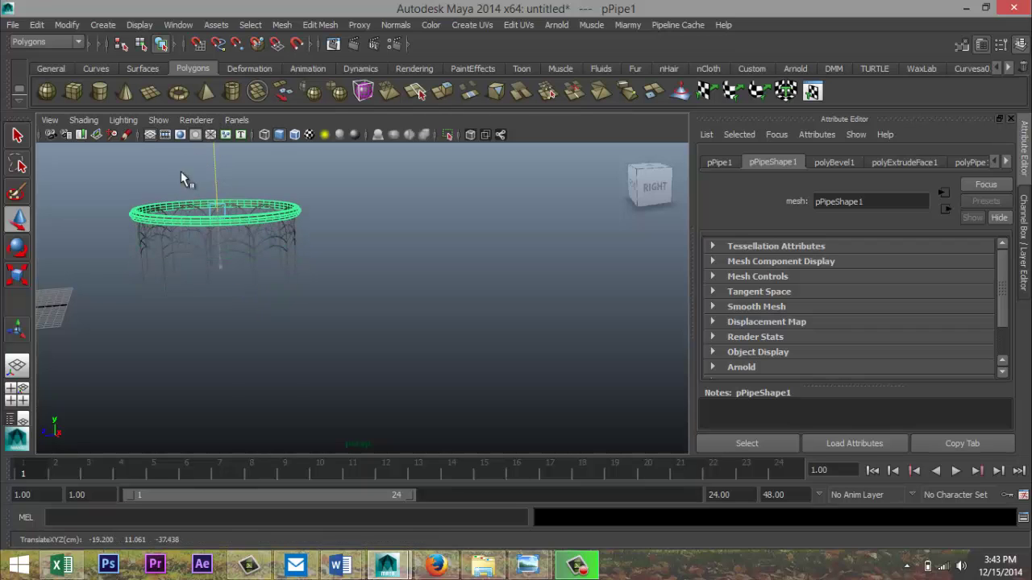
Step: Nudge the pipe to about X -19.12 in the top view to align it with the fence, and frame it in perspective
left_click(19, 399)
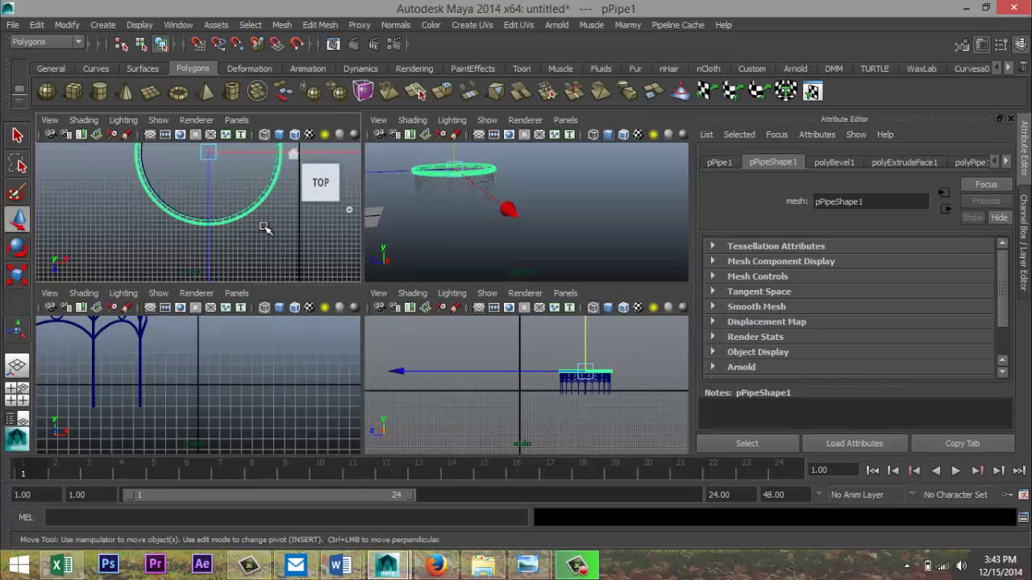
key("f")
key("space")
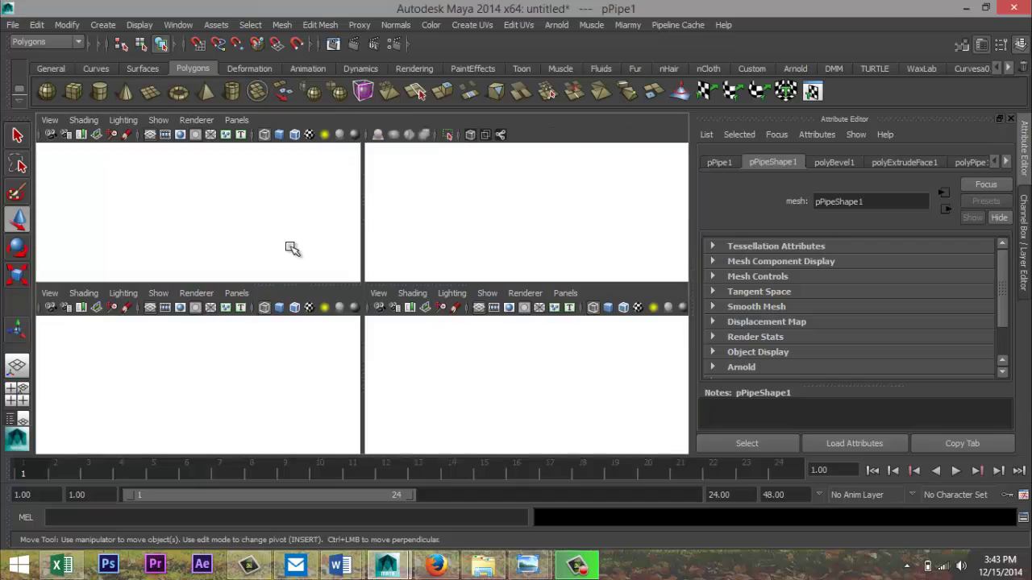
scroll(355, 273, "up", 1)
left_click_drag(453, 299, 453, 300)
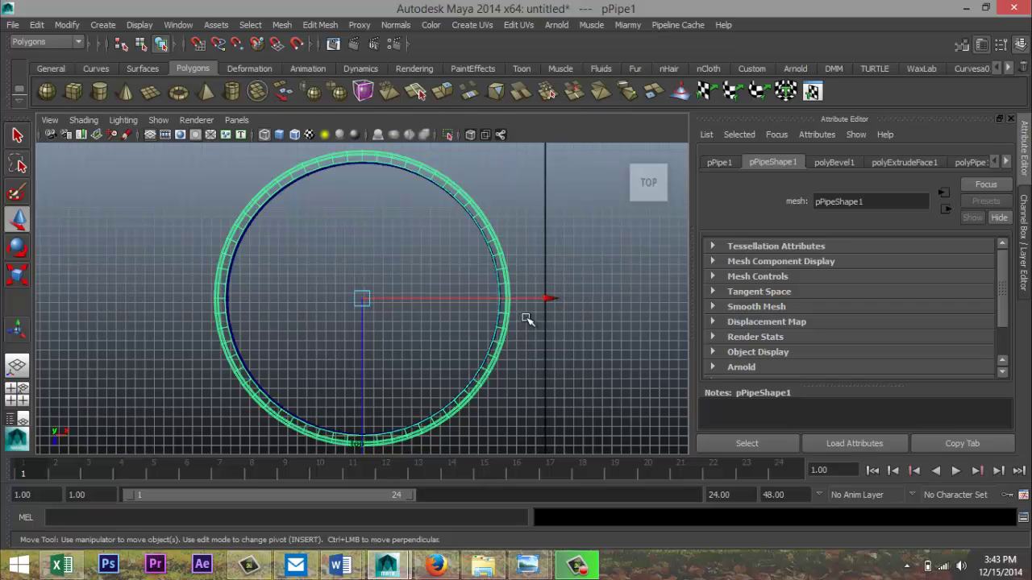
left_click_drag(546, 299, 549, 299)
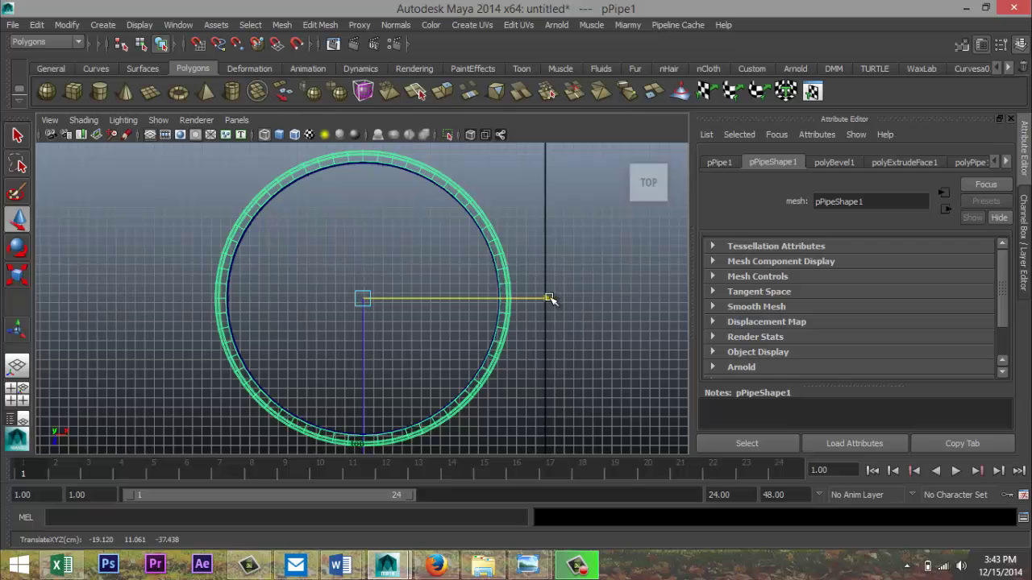
left_click(17, 394)
key("space")
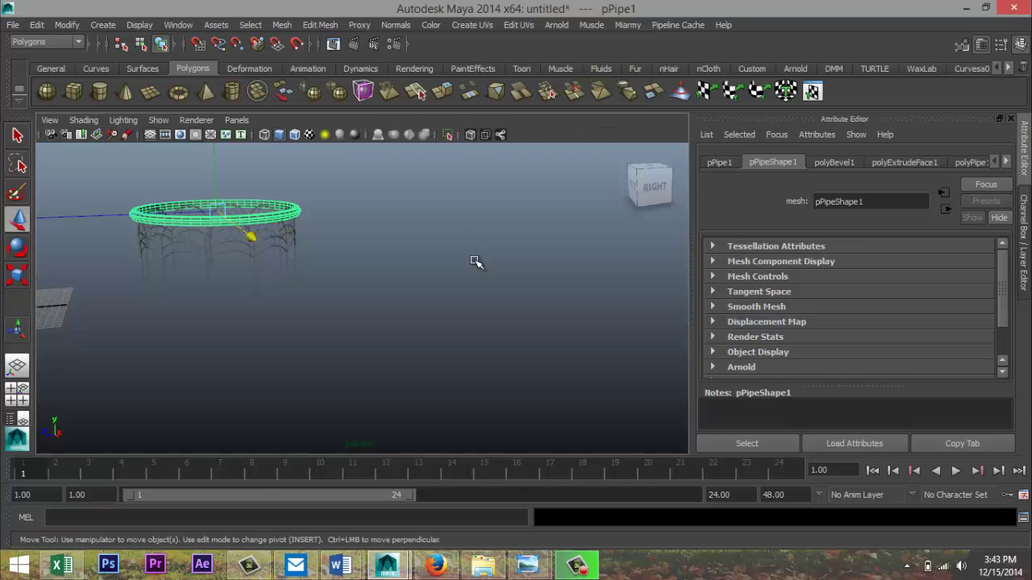
key("f")
scroll(348, 353, "up", 3)
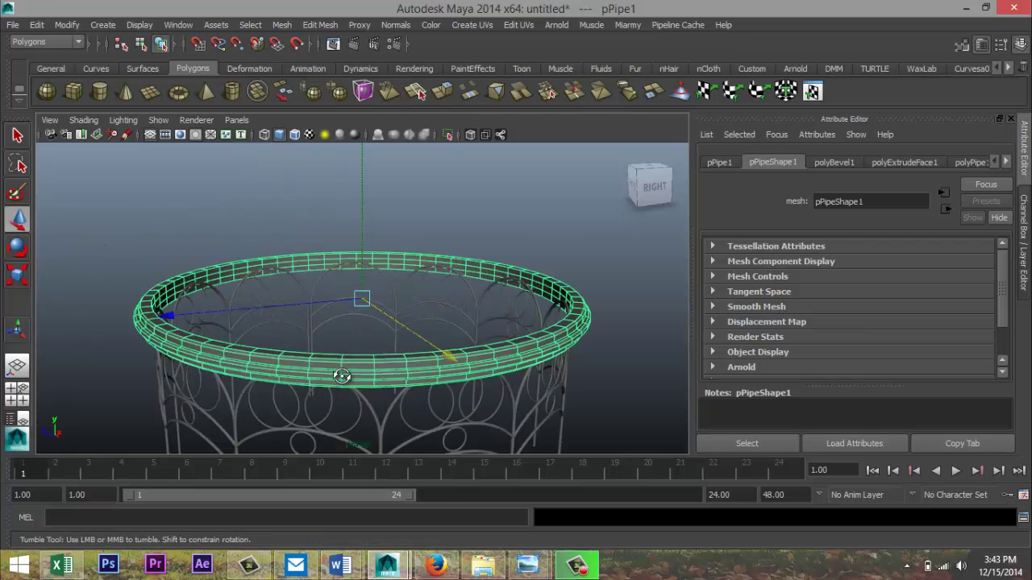
left_click_drag(341, 377, 384, 322, "alt")
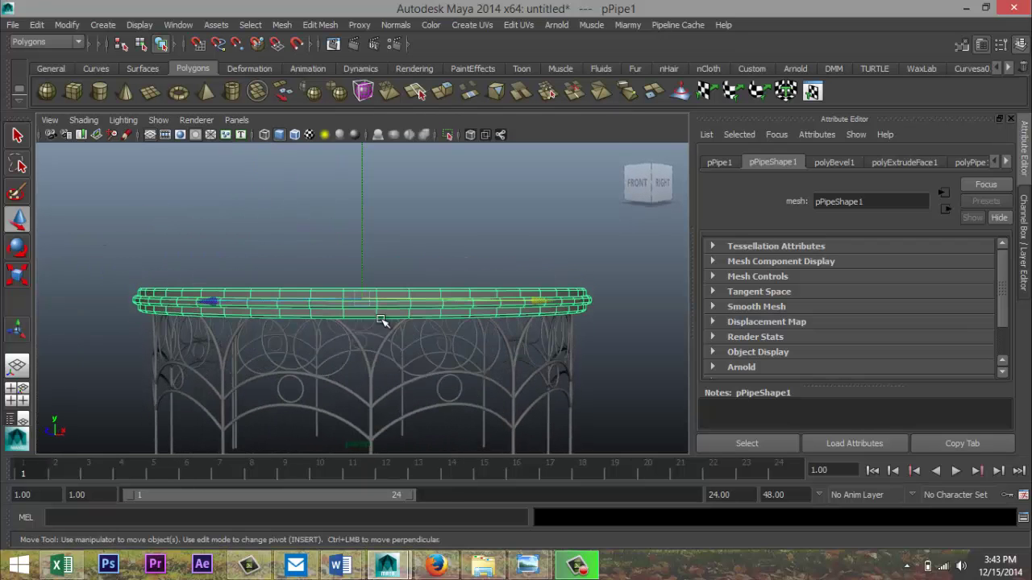
Step: Combine the ring-shaped pipe and the circular fence beneath it into a single mesh
left_click_drag(361, 235, 365, 232)
left_click_drag(339, 278, 327, 313, "alt")
scroll(353, 318, "down", 5)
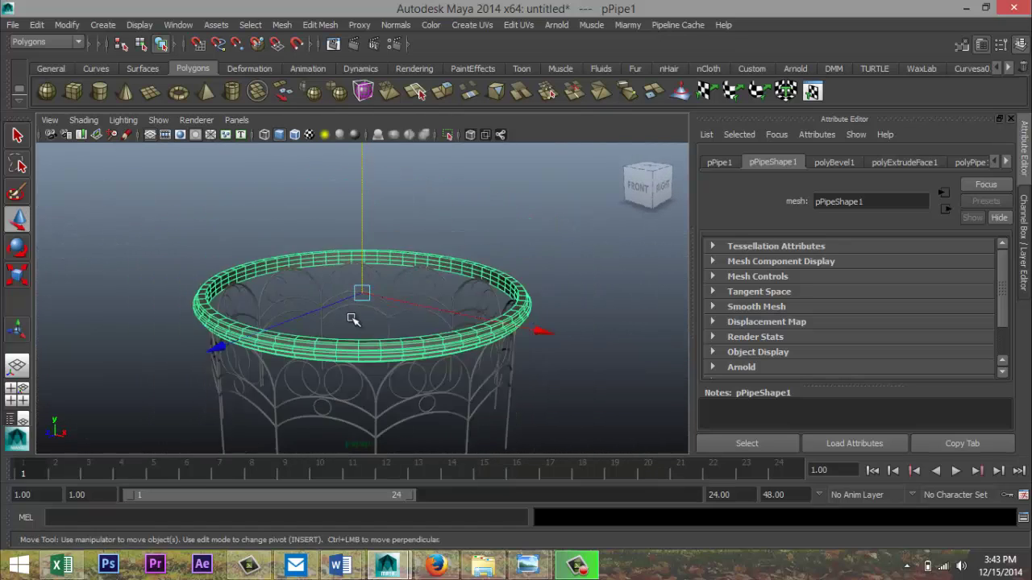
left_click_drag(193, 248, 524, 452)
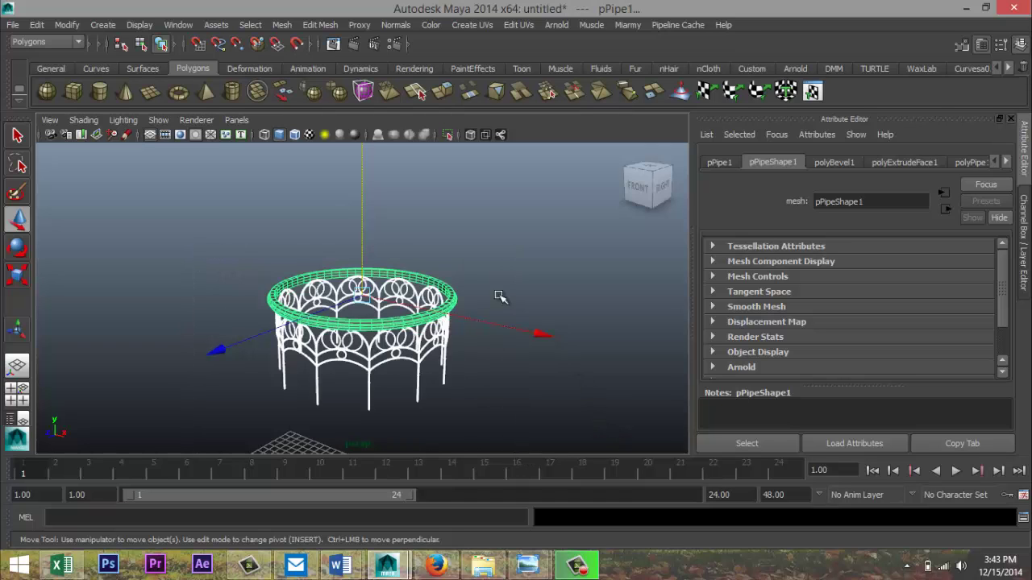
left_click(282, 25)
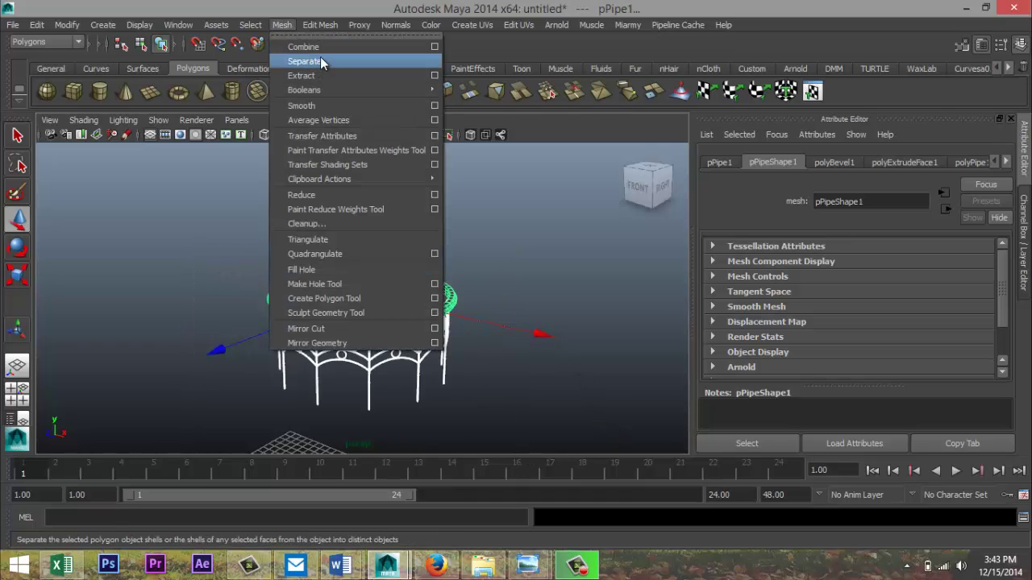
left_click(321, 40)
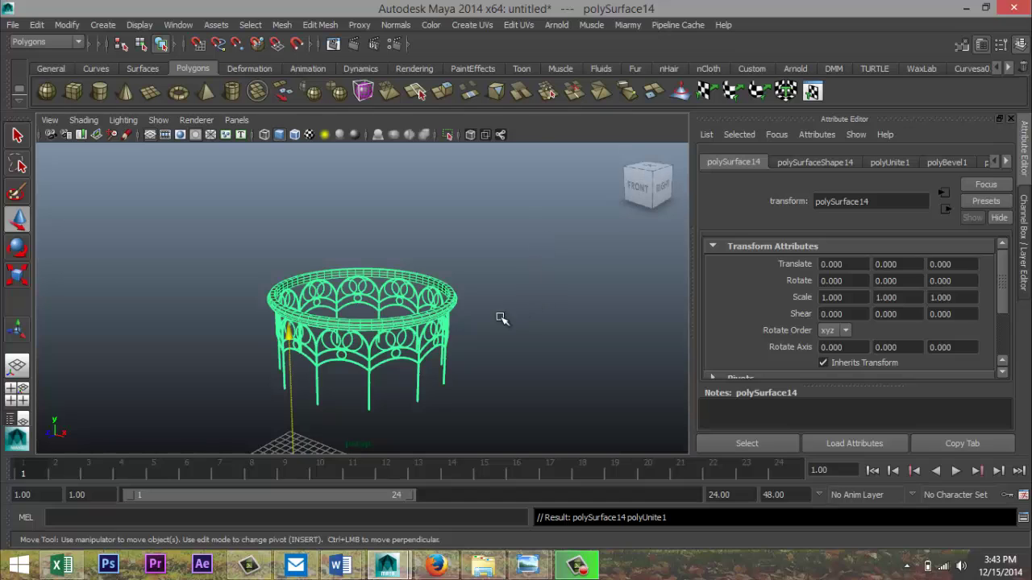
Step: Centre the pivot of the combined fence mesh and shrink the move manipulator
left_click(67, 25)
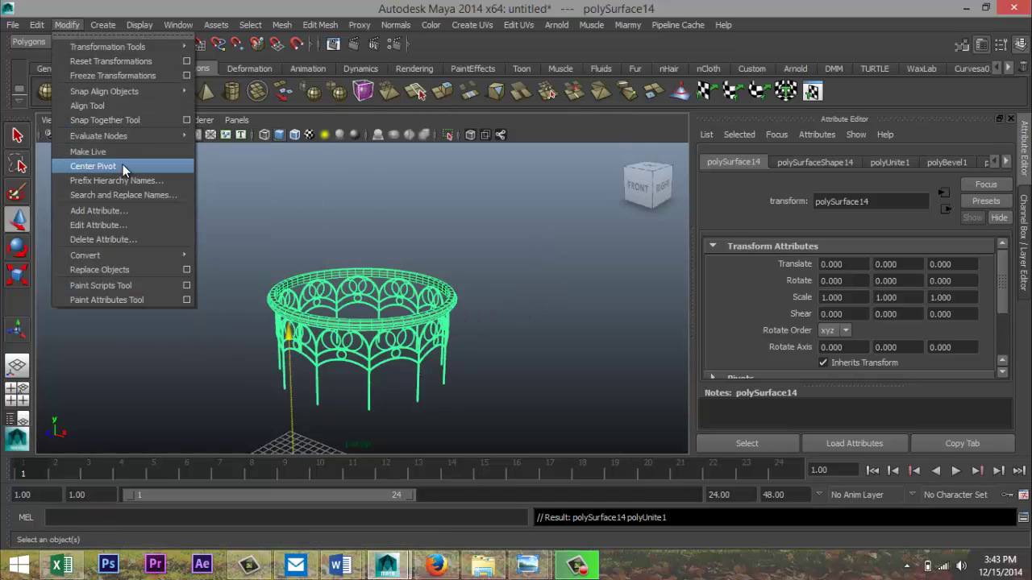
left_click(93, 166)
key("minus")
key("minus")
key("minus")
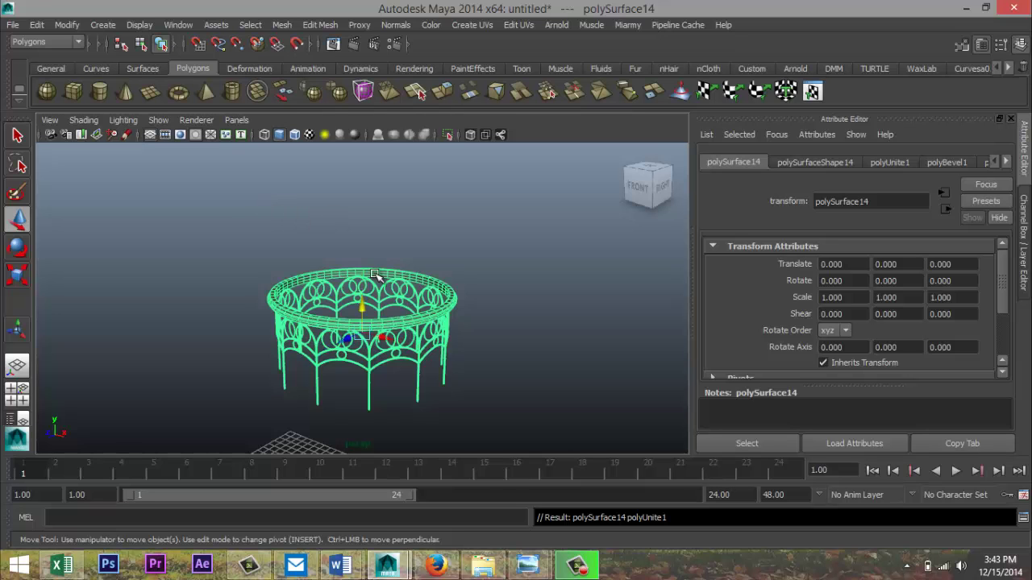
scroll(494, 315, "up", 2)
left_click_drag(482, 328, 507, 331, "alt")
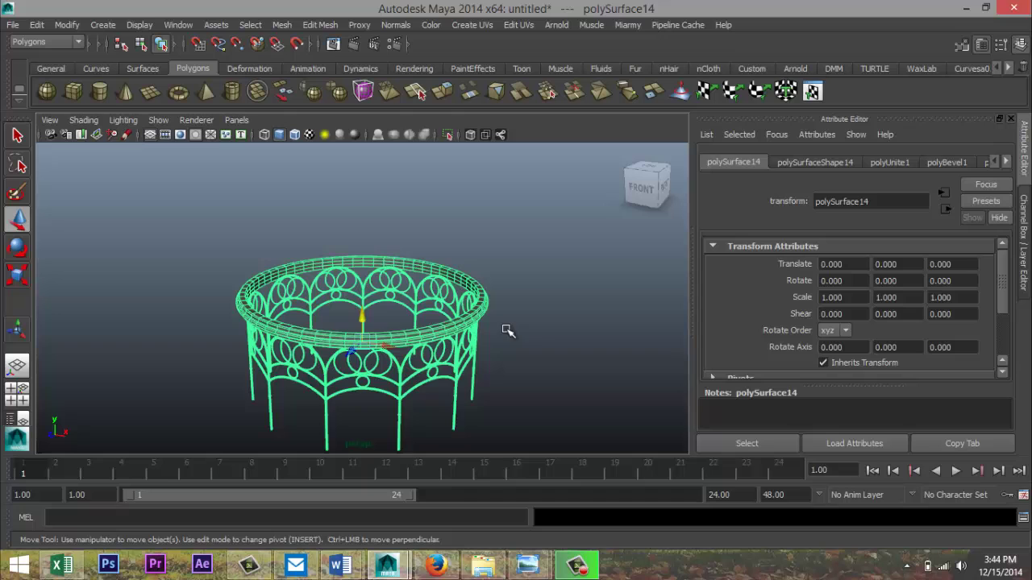
Step: Draw a polygon torus with a radius of about 8.08 beside the grid, at about X 15.77, Z -8.1
left_click(549, 333)
scroll(501, 339, "down", 2)
middle_click_drag(503, 342, 392, 279, "alt")
left_click_drag(392, 279, 312, 248, "alt")
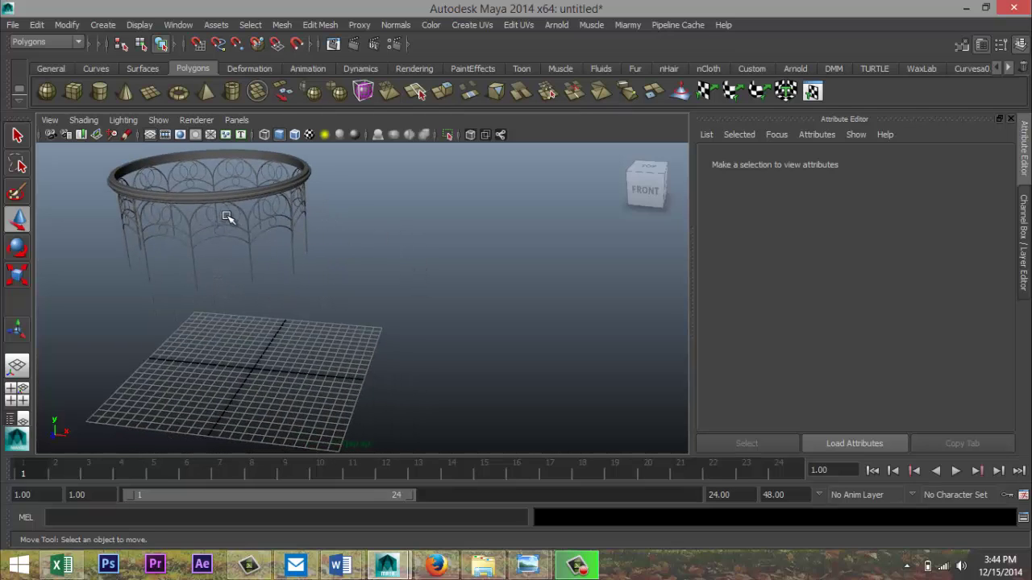
left_click(178, 91)
left_click_drag(415, 350, 490, 358)
left_click(517, 351)
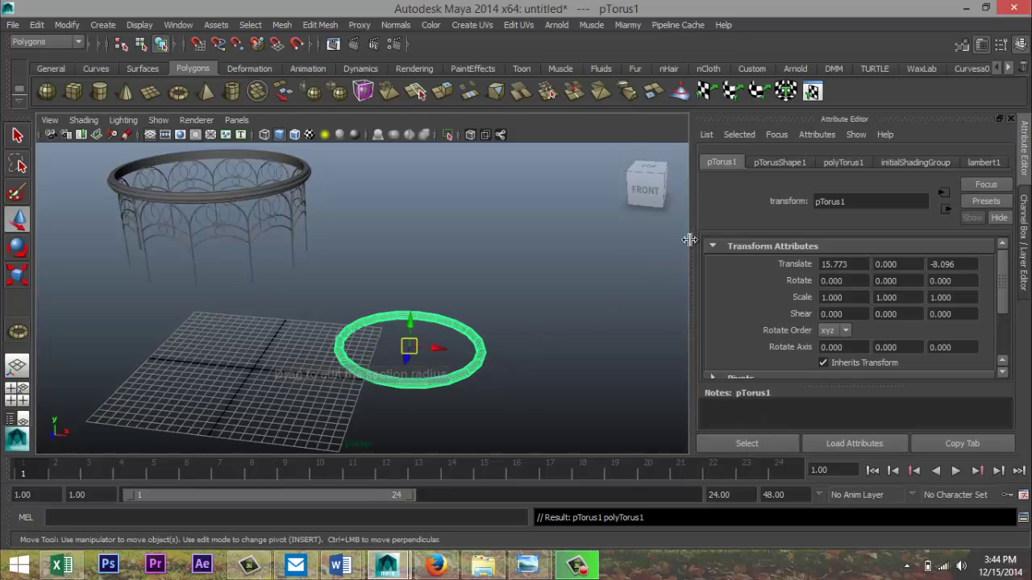
Step: Set the torus's axis and height subdivisions to 60 and its section radius to 0.2
left_click(842, 163)
left_click_drag(850, 320, 729, 306)
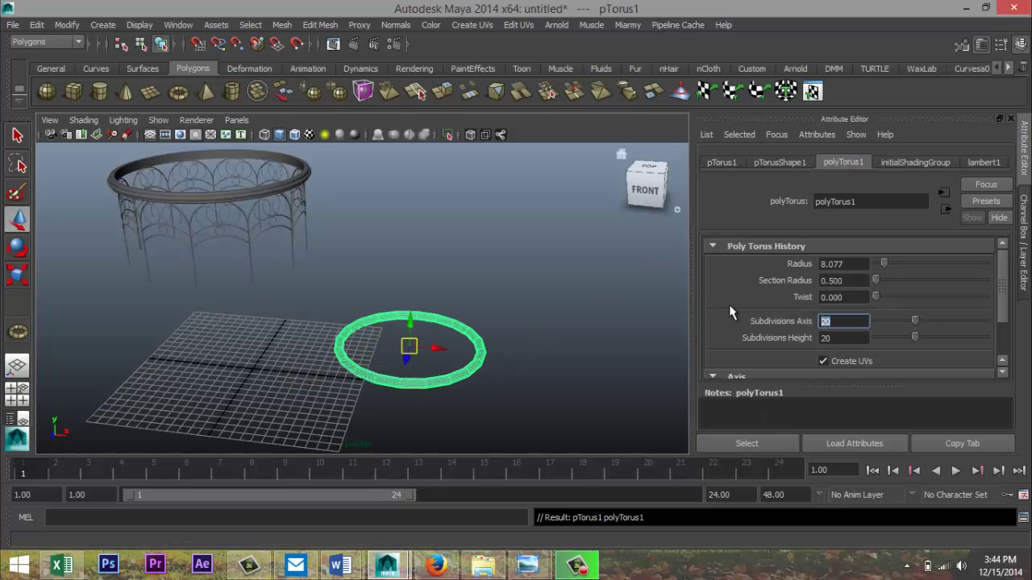
key("Tab")
type("60")
key("Return")
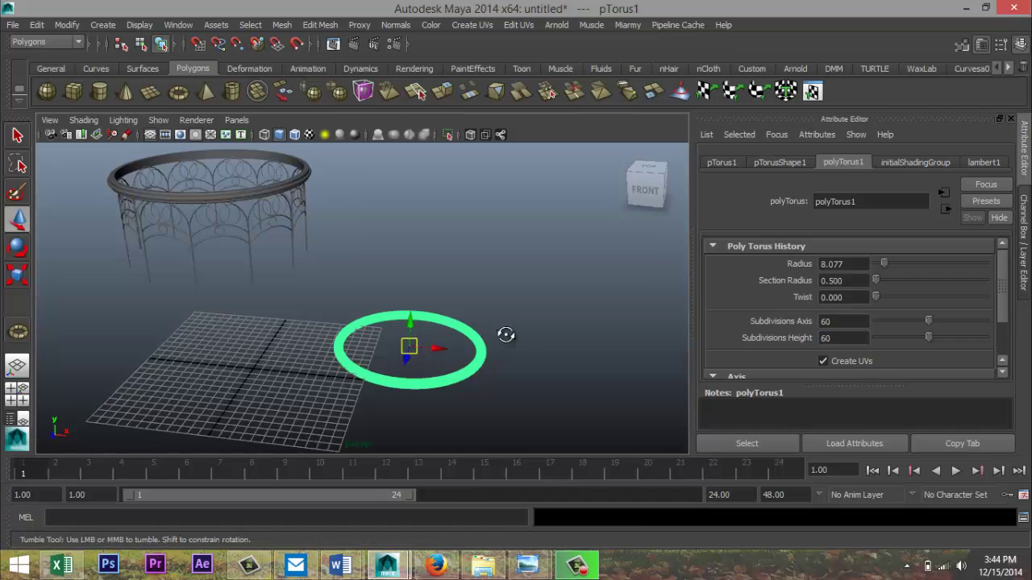
left_click_drag(506, 334, 517, 332, "alt")
left_click_drag(861, 282, 741, 280)
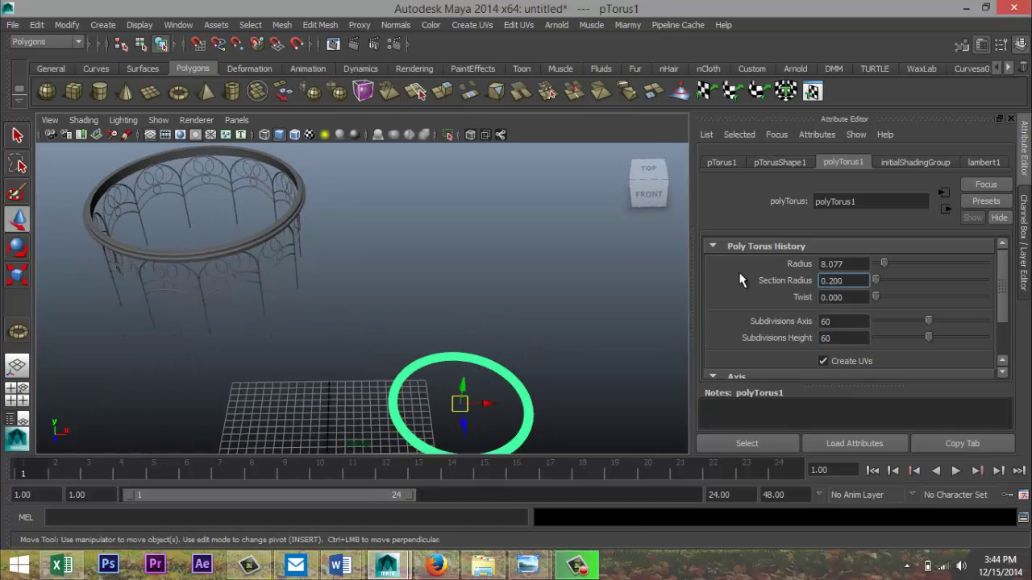
key("Return")
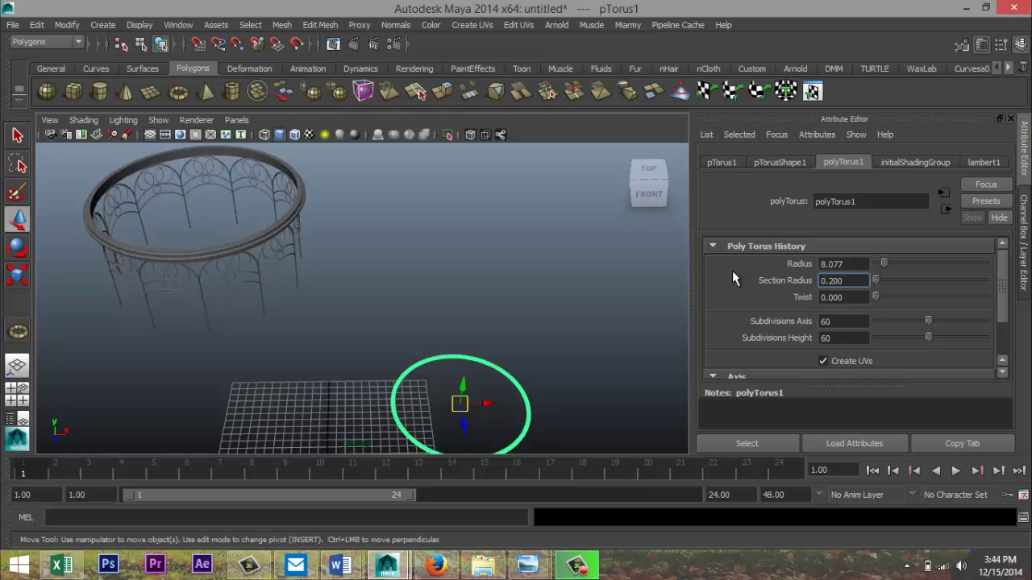
Step: Duplicate the torus in the top view and move the copy along Z to about -0.73
left_click(17, 393)
key("space")
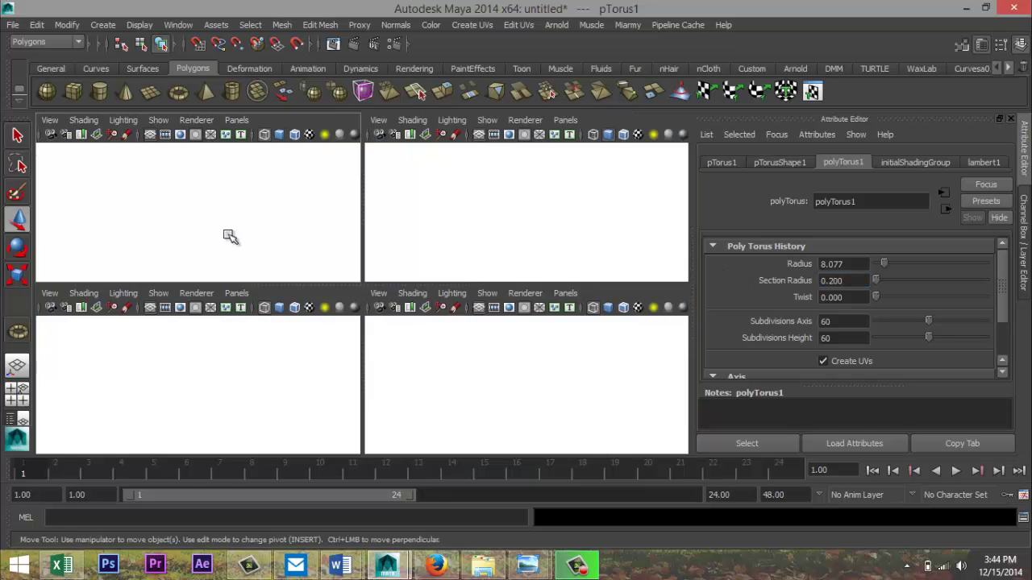
key("f")
scroll(497, 338, "down", 3)
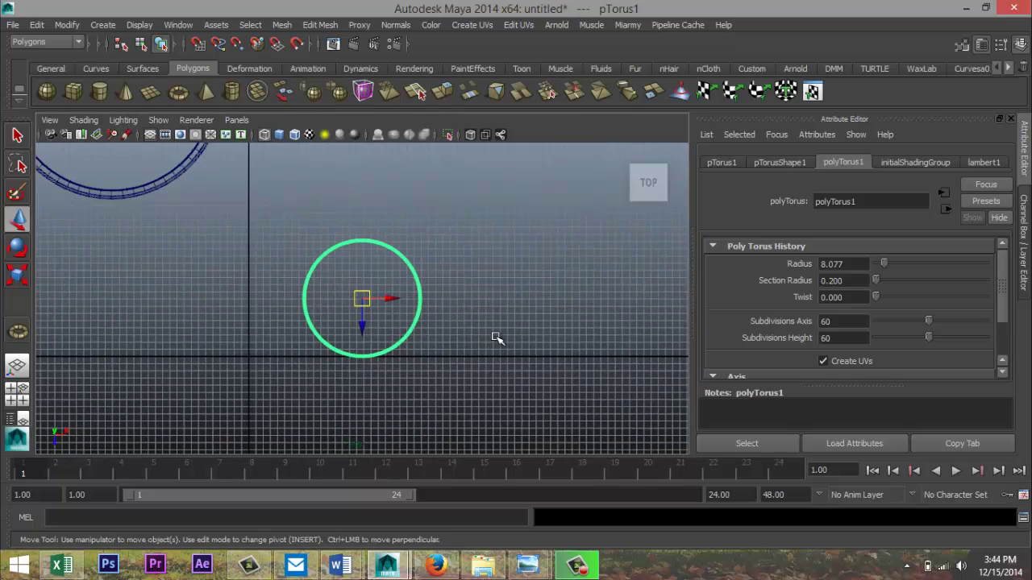
key("ctrl+d")
left_click_drag(365, 332, 364, 387)
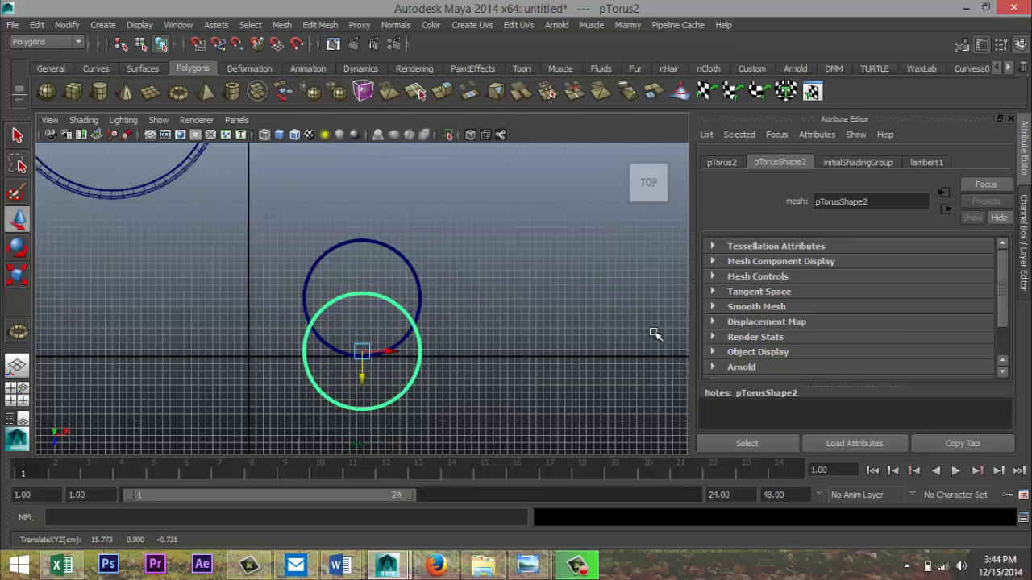
Step: Shift the duplicated torus along X and set its X translation to 11.7
left_click(720, 162)
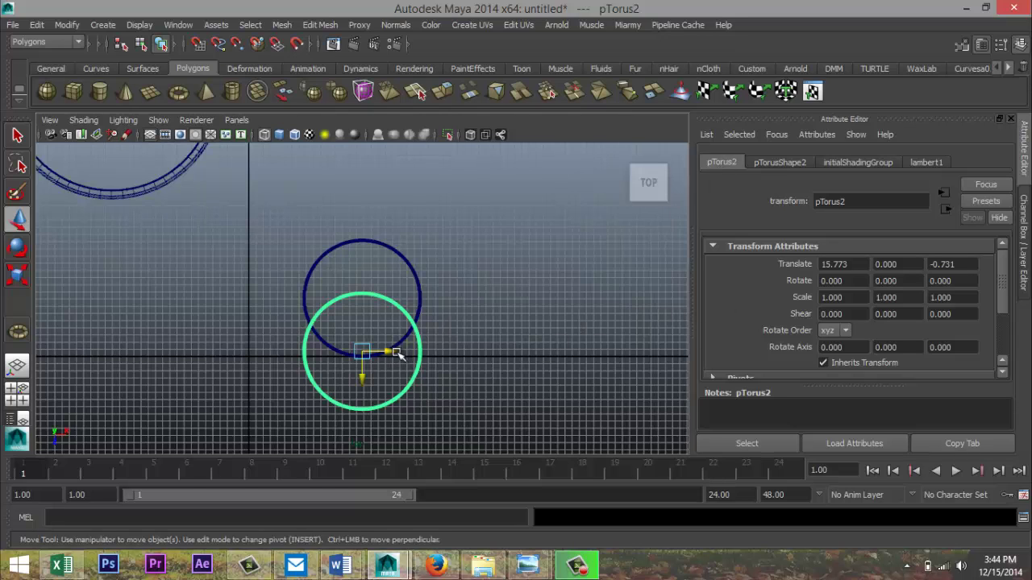
left_click_drag(396, 354, 370, 361)
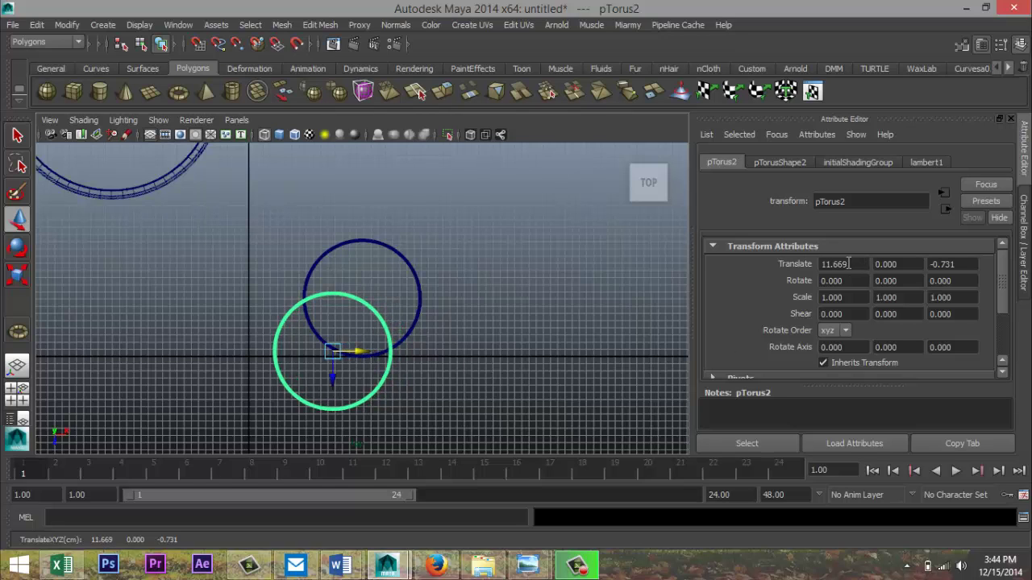
left_click(848, 264)
type("11.7")
key("Return")
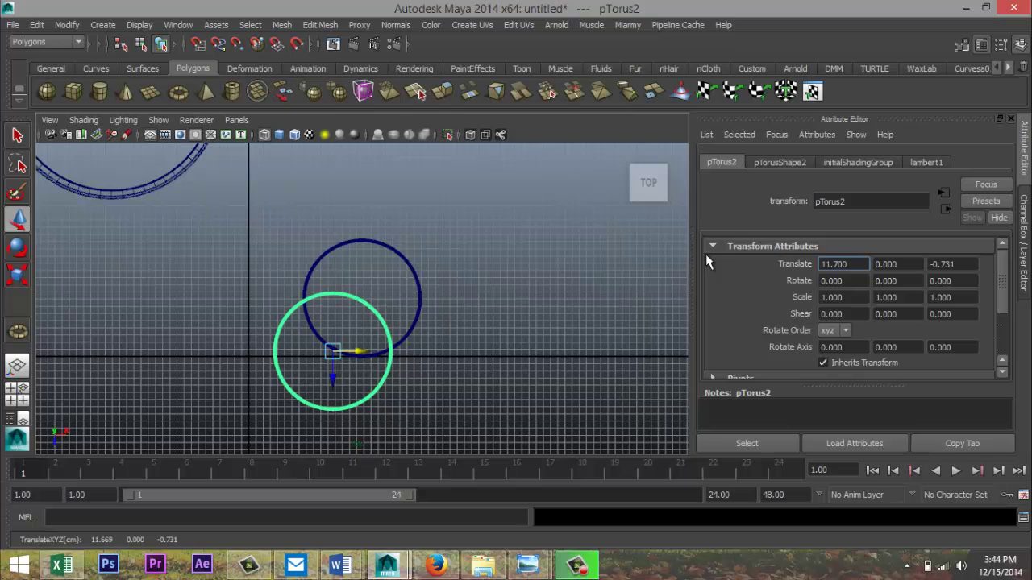
left_click(629, 397)
left_click(390, 374)
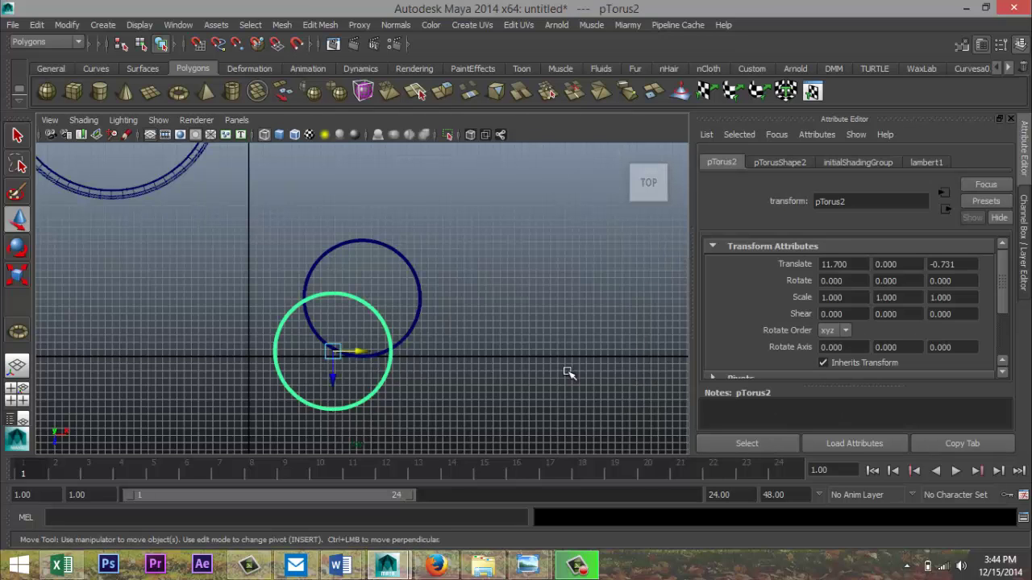
Step: Duplicate the second torus, try the copy at about X 20.96, and reset its X translation to 11.7
key("ctrl+d")
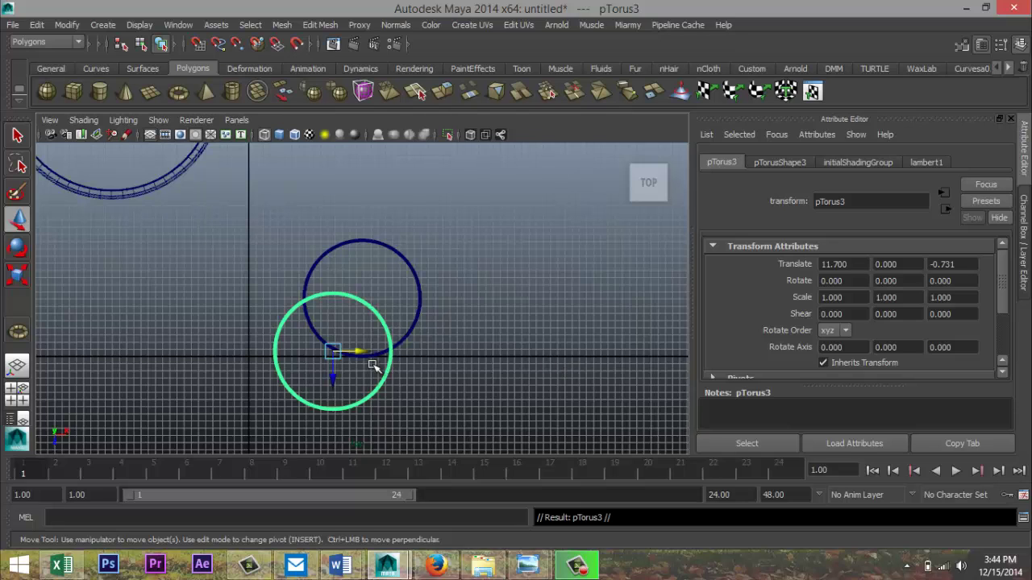
left_click_drag(360, 356, 420, 356)
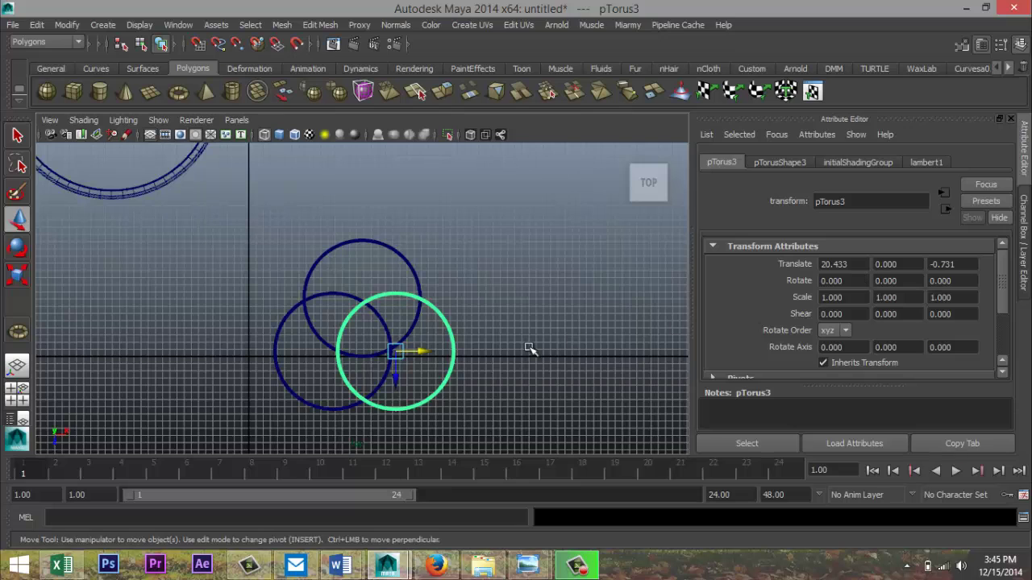
left_click_drag(425, 356, 428, 355)
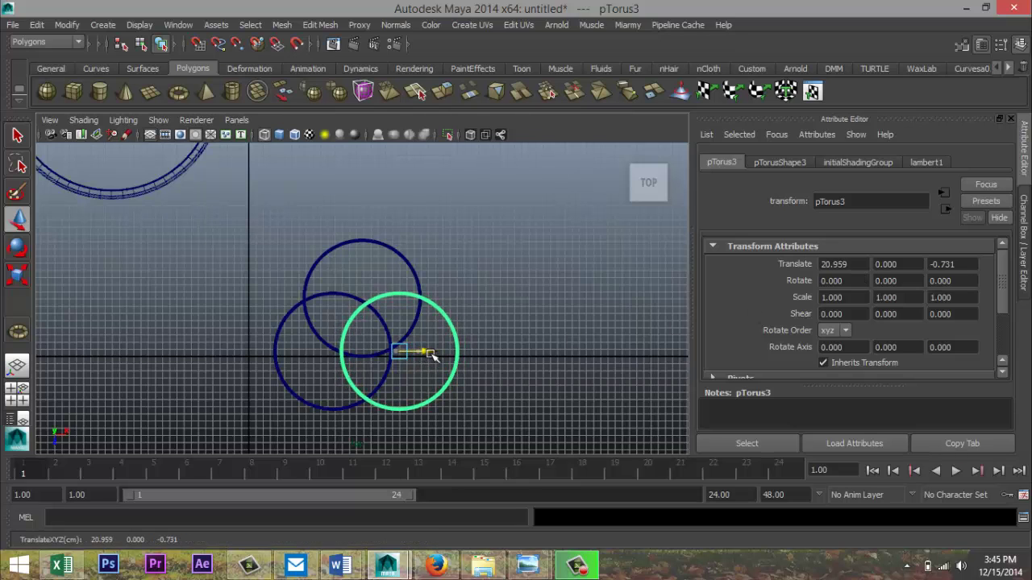
left_click(860, 268)
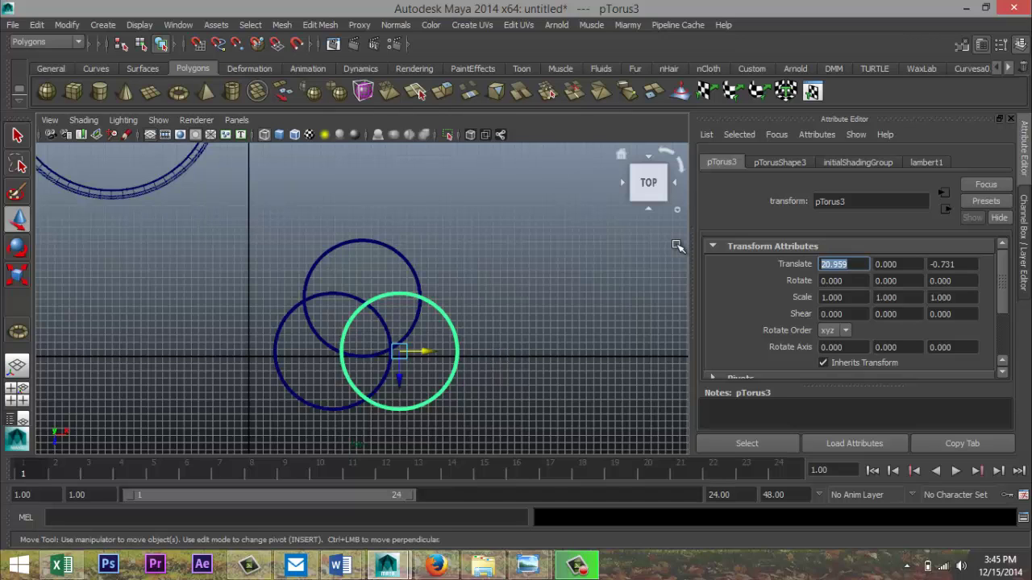
type("11.7")
key("Return")
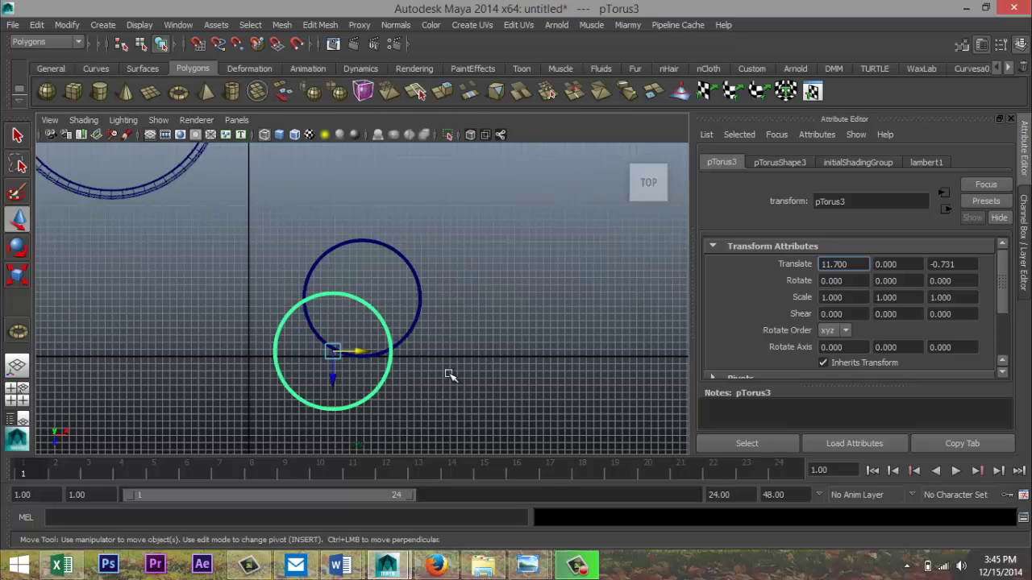
Step: Move the third torus along X to about 20.08 so it mirrors the second one across the first
left_click_drag(360, 352, 430, 354)
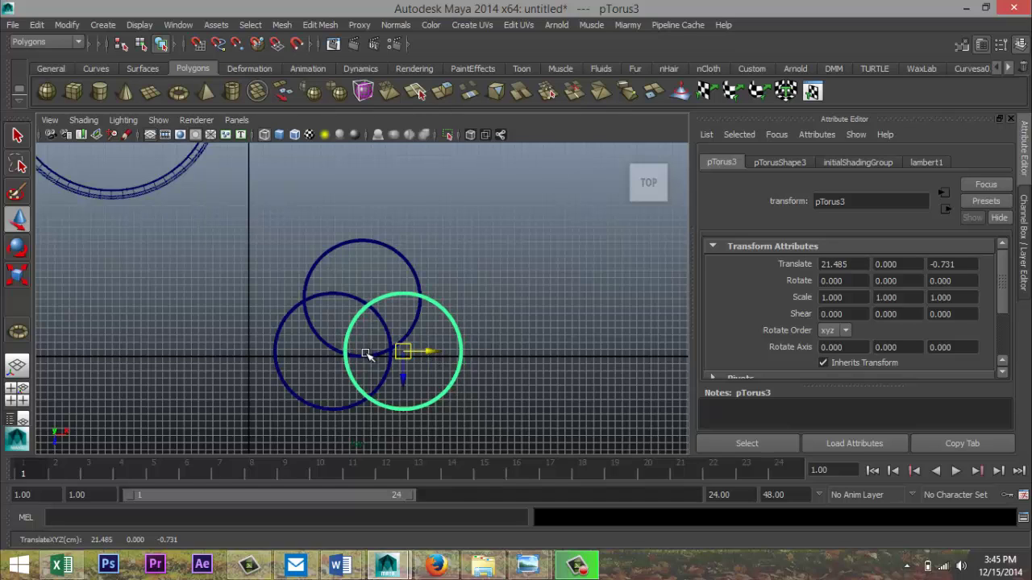
scroll(491, 401, "up", 2)
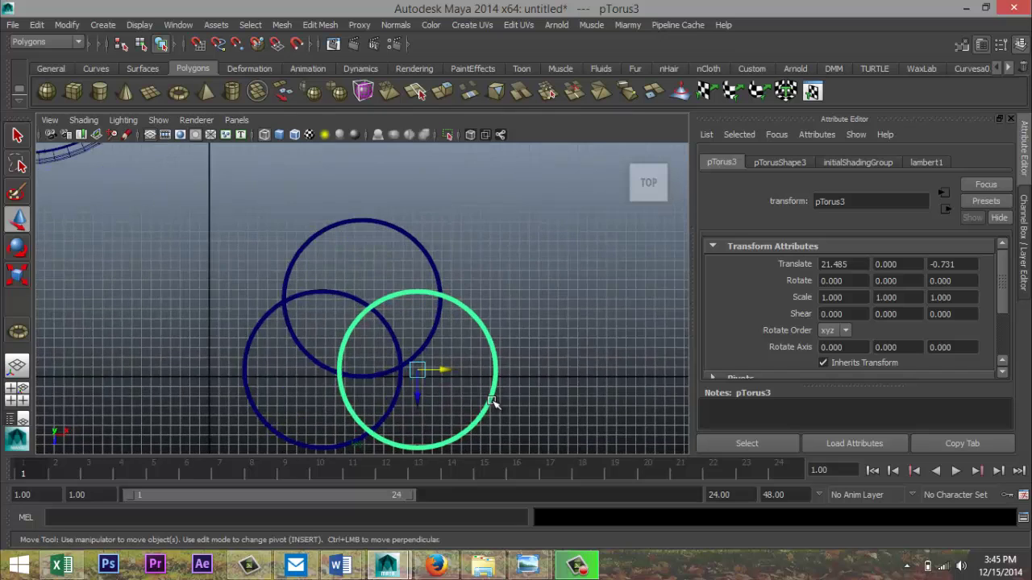
scroll(492, 400, "up", 1)
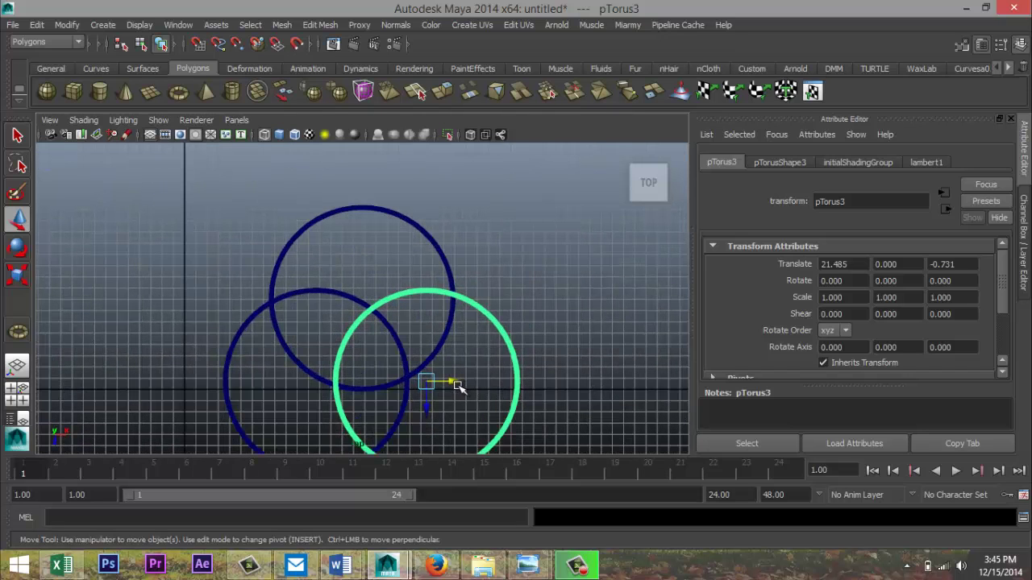
left_click_drag(454, 382, 440, 383)
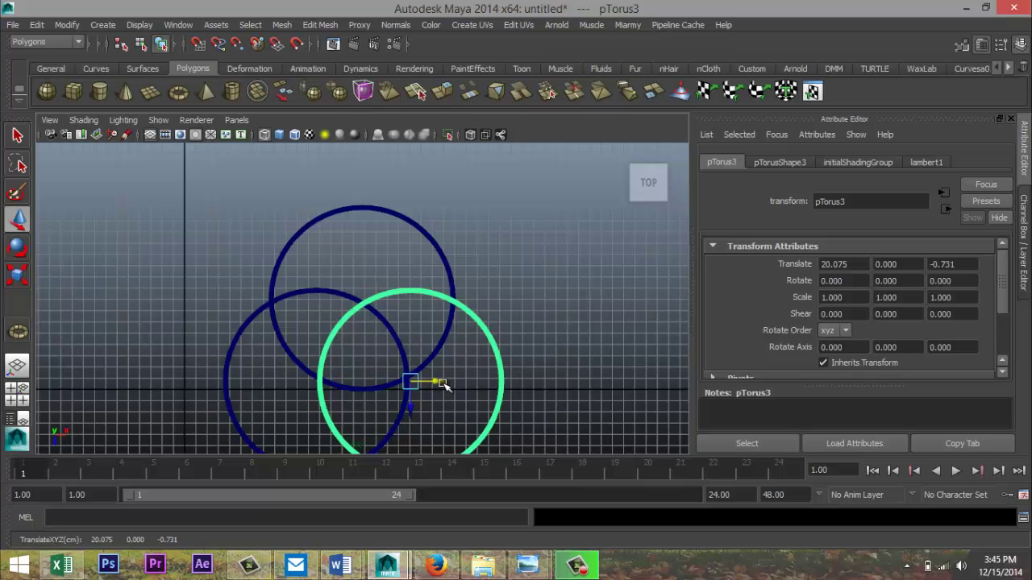
left_click(561, 284)
Step: Stretch the original torus along Z by a factor of about 1.733 into a tall oval
left_click(428, 240)
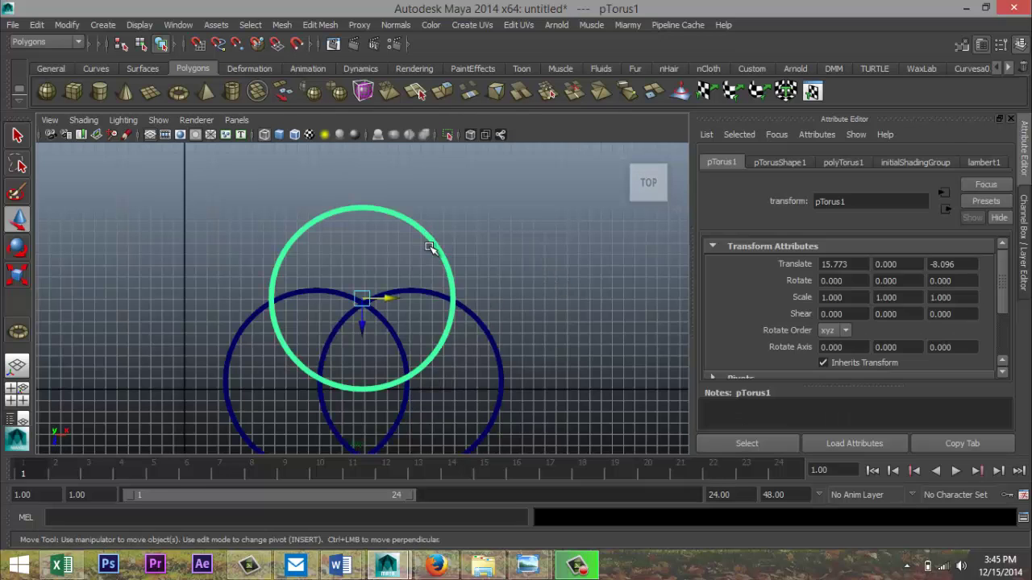
scroll(430, 271, "down", 5)
key("r")
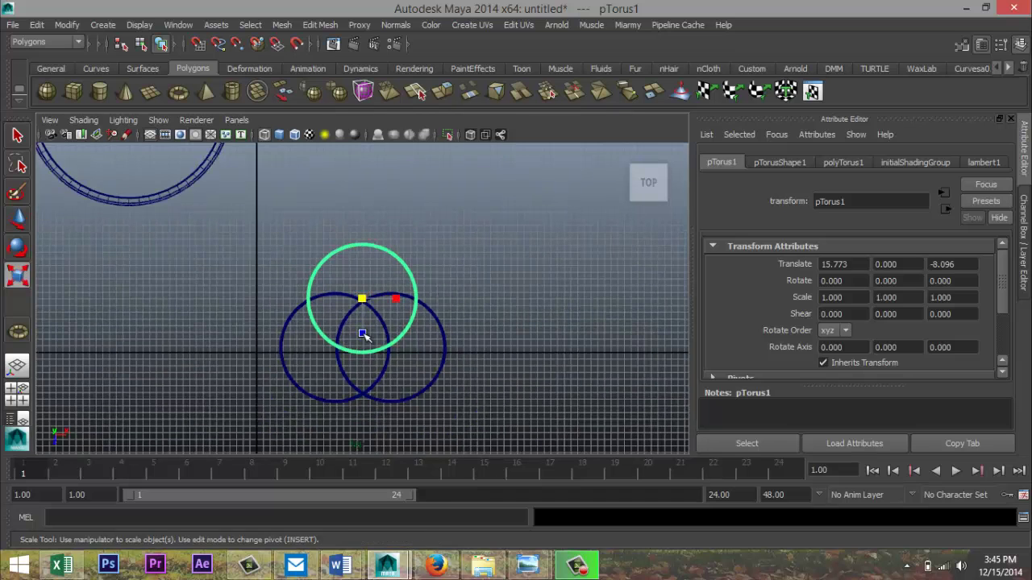
left_click_drag(363, 334, 364, 357)
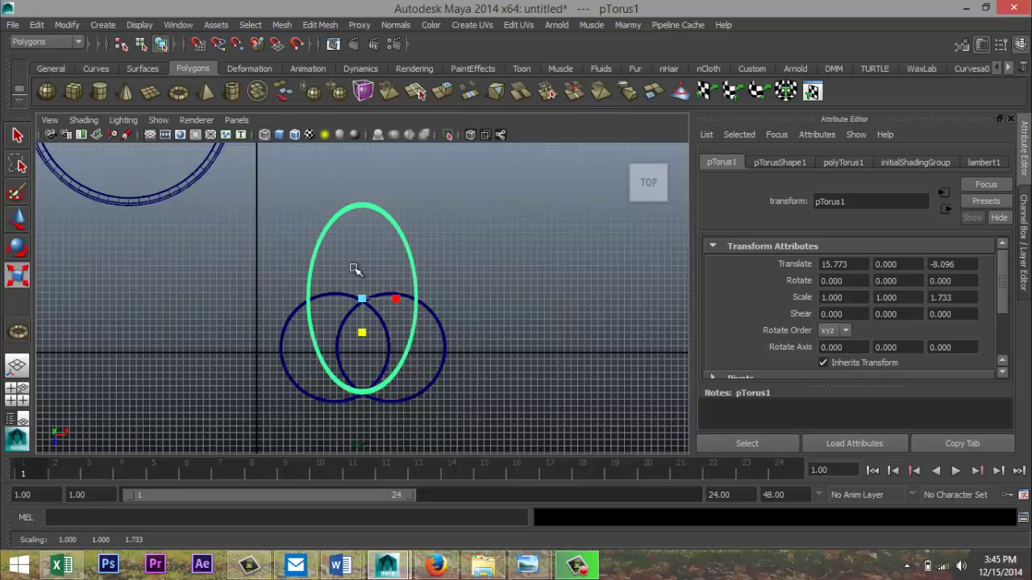
Step: Combine the oval and the two circular tori into one mesh
left_click_drag(228, 225, 519, 420)
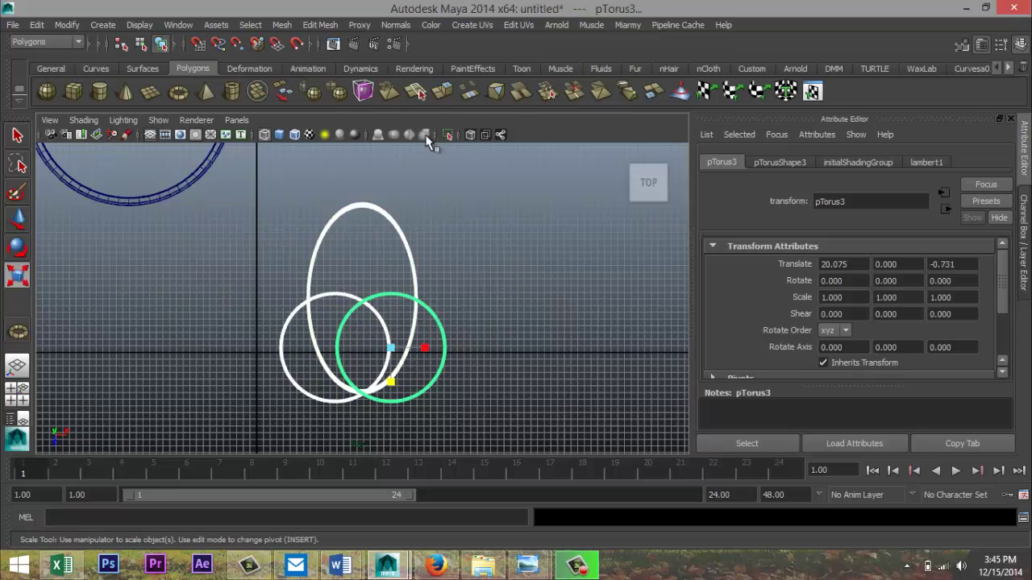
left_click(282, 25)
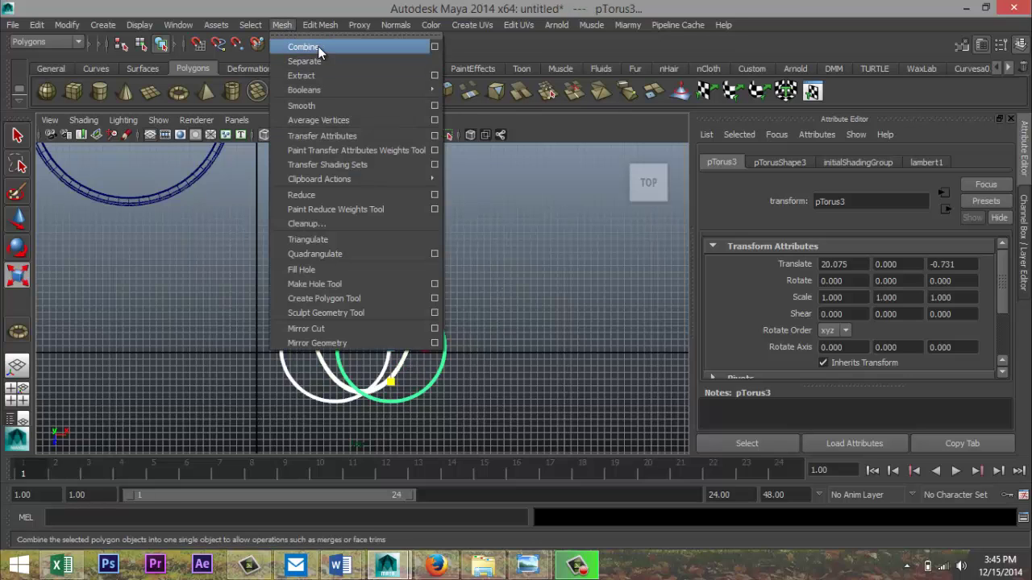
left_click(316, 49)
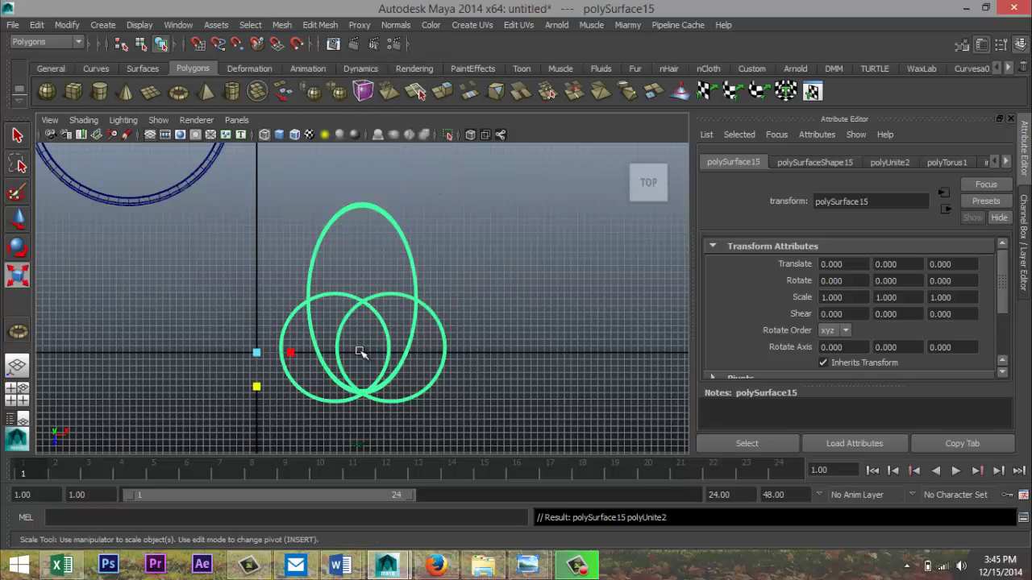
Step: Scale the combined ring ornament down uniformly to about 0.476
left_click(19, 392)
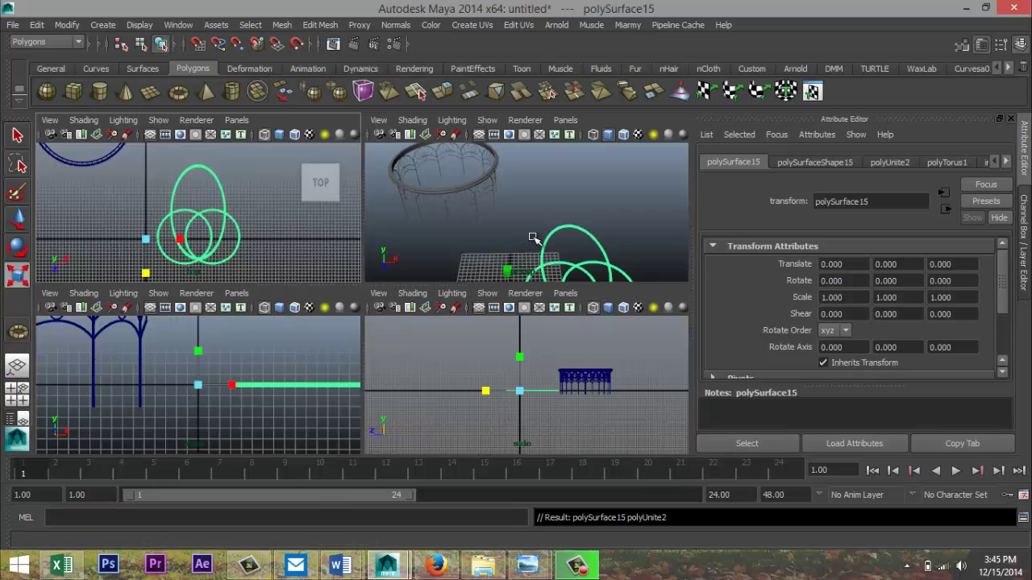
key("space")
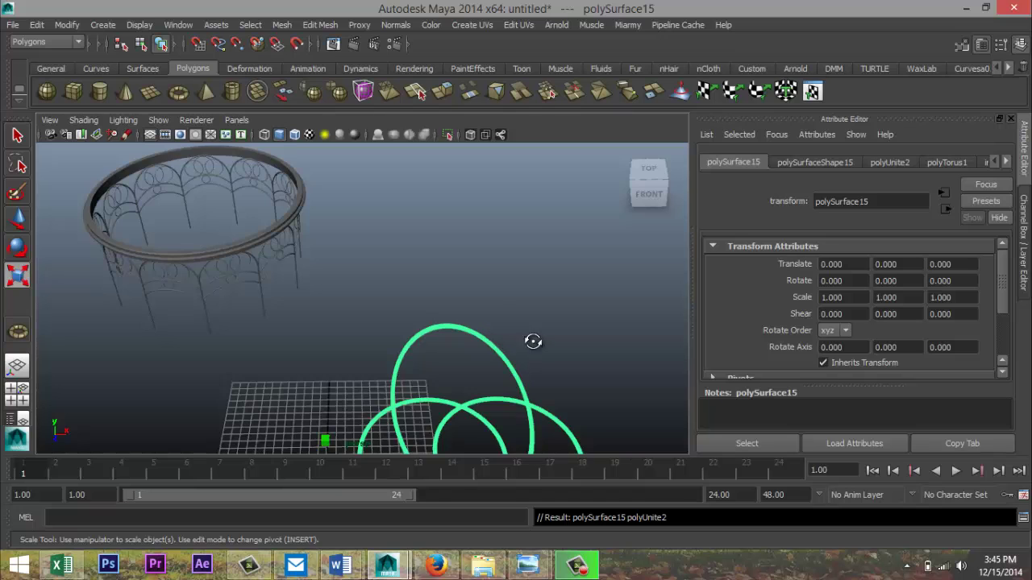
left_click_drag(532, 341, 486, 314, "alt")
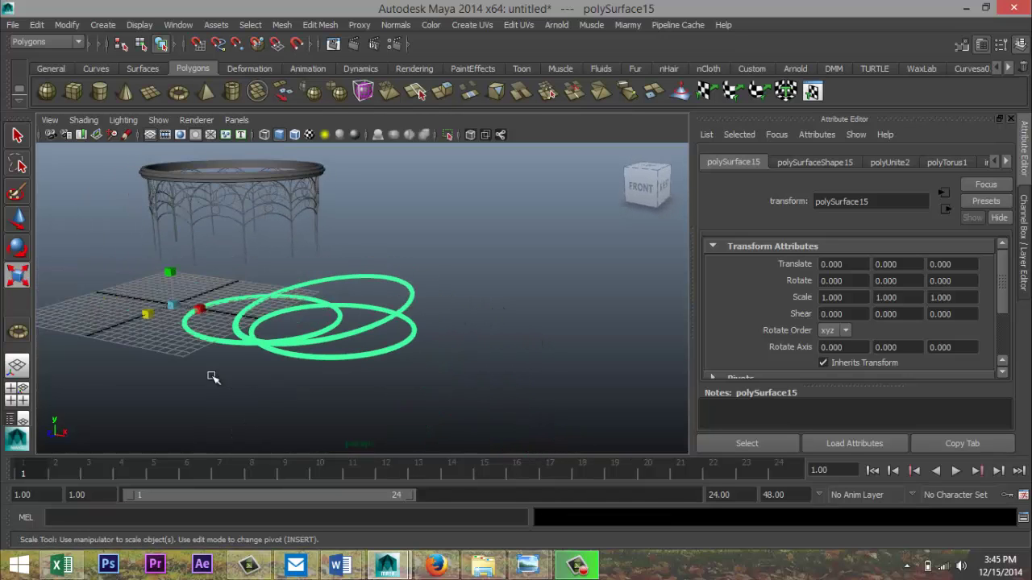
left_click(498, 352)
left_click(322, 355)
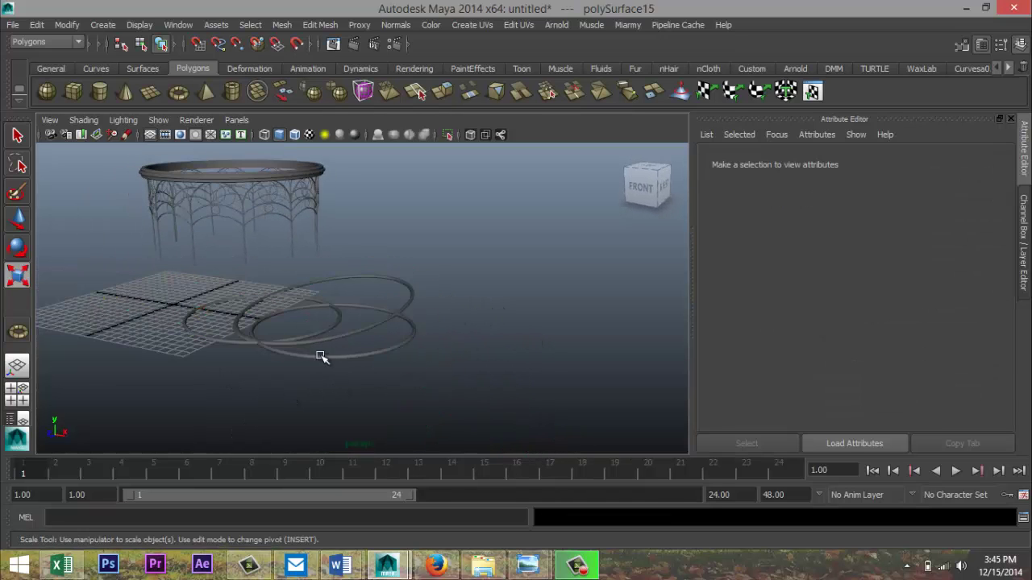
left_click_drag(171, 307, 38, 328)
Step: Center the ring ornament's pivot and stand it upright with an X rotation of 90 degrees
left_click(67, 25)
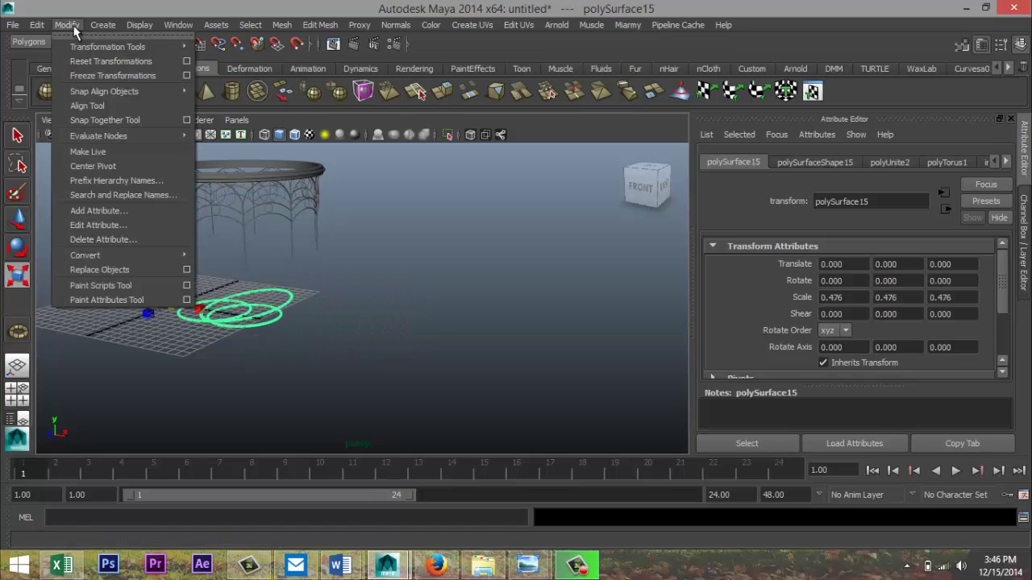
mouse_move(114, 135)
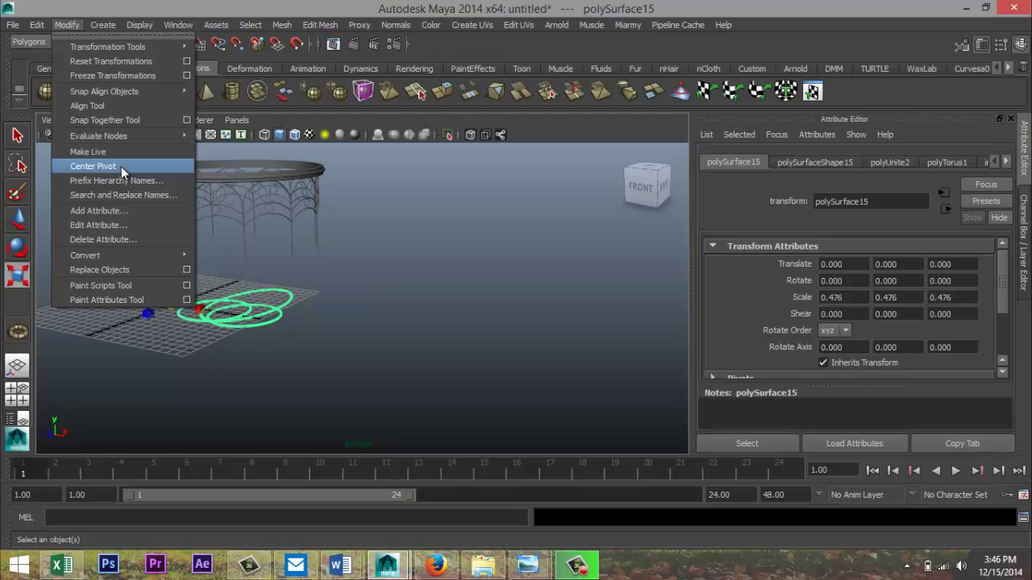
left_click(121, 166)
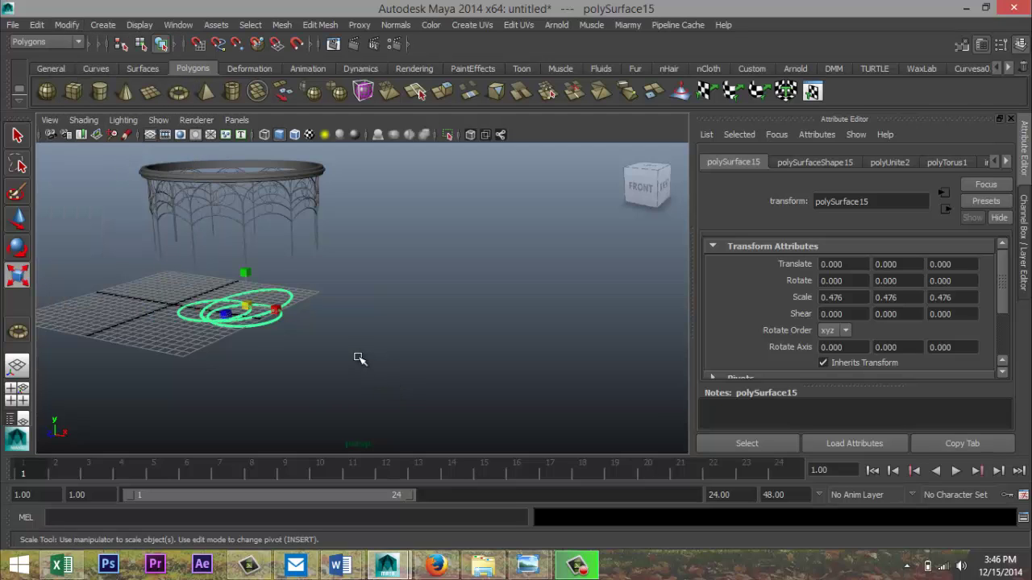
key("e")
left_click_drag(231, 291, 236, 337)
left_click(836, 281)
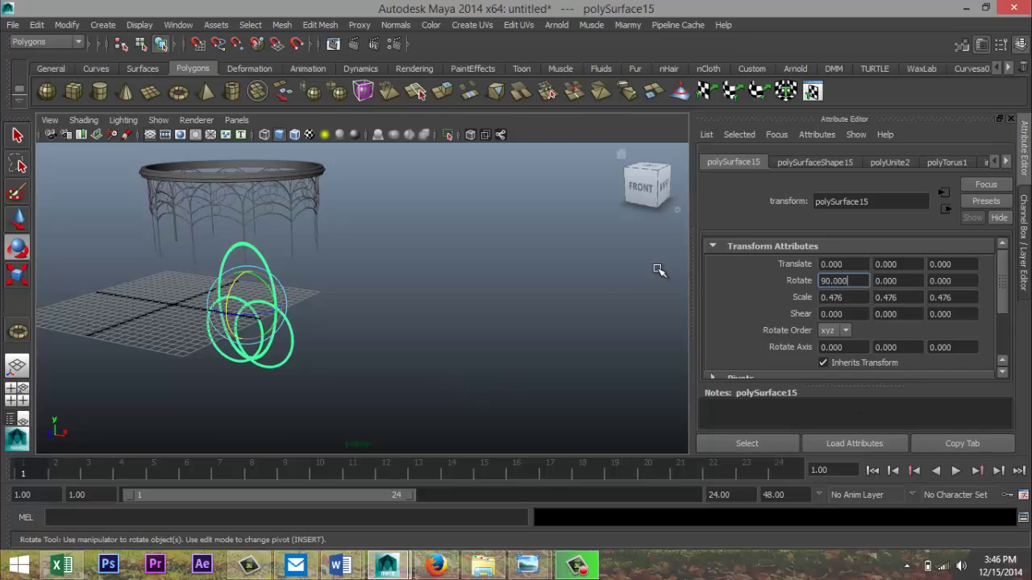
Step: Move the ornament onto a front fence arch at about X -28.538, Y 5.102 and scale it uniformly to about 0.308
left_click(17, 394)
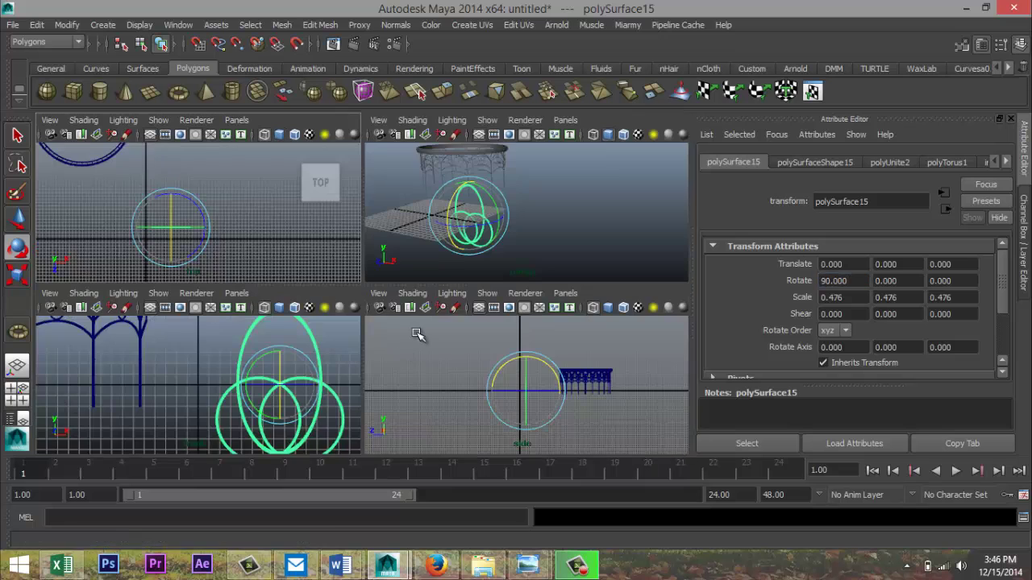
key("space")
scroll(451, 315, "down", 3)
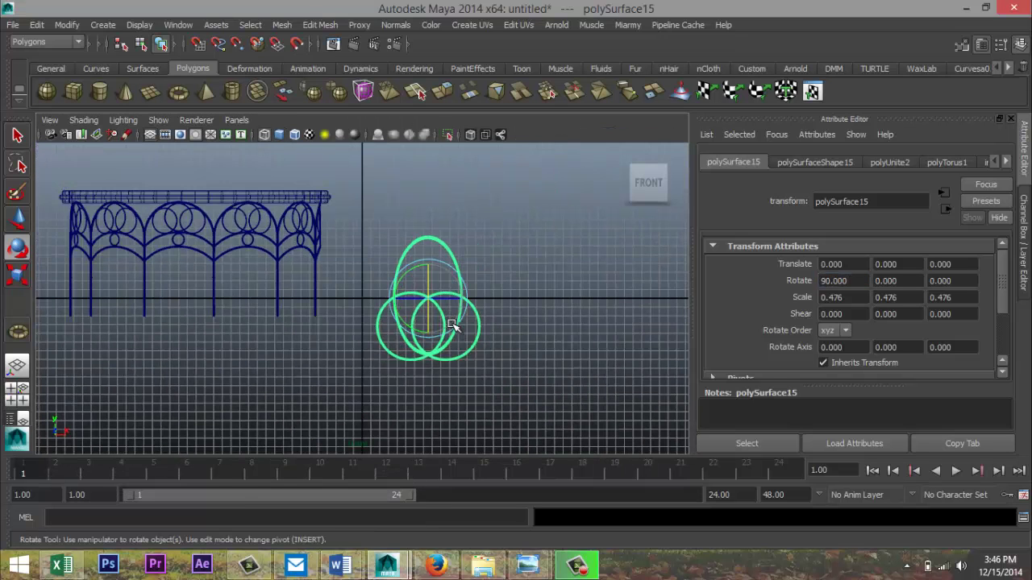
key("w")
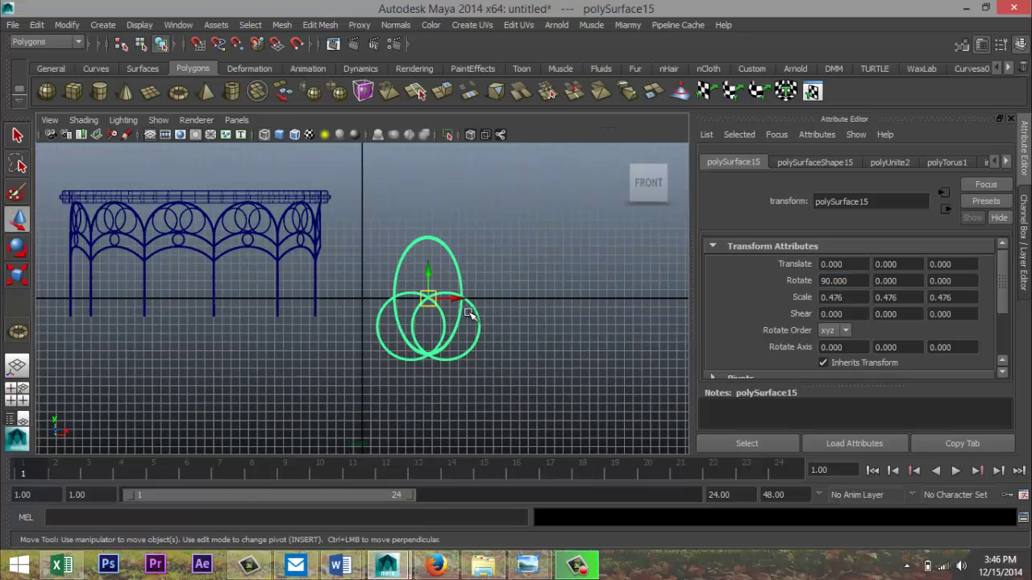
left_click_drag(453, 325, 208, 326)
left_click_drag(173, 269, 152, 266)
key("r")
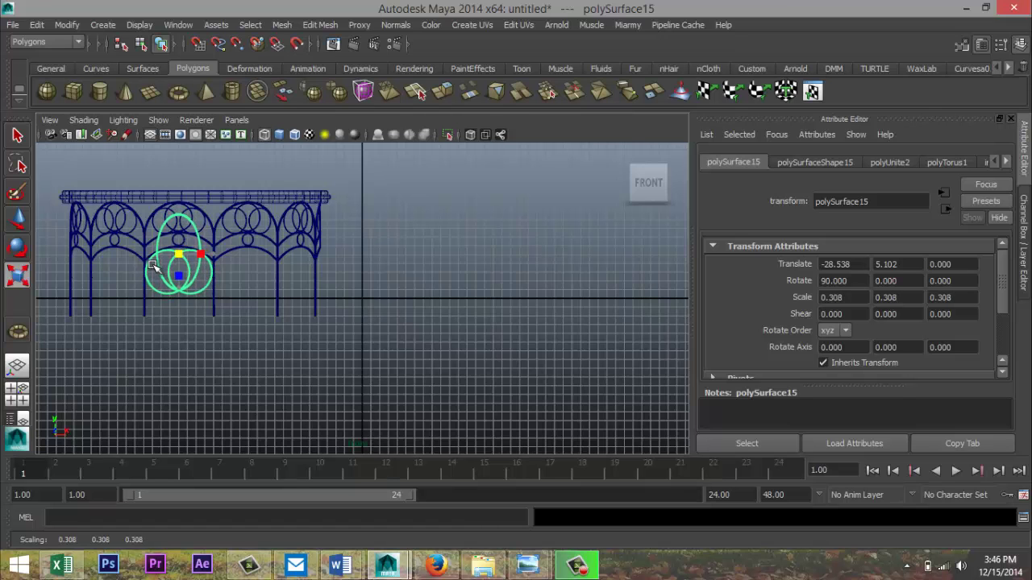
Step: Raise the ornament to about Y 16.9 so its base sits on the fence's top band
key("f")
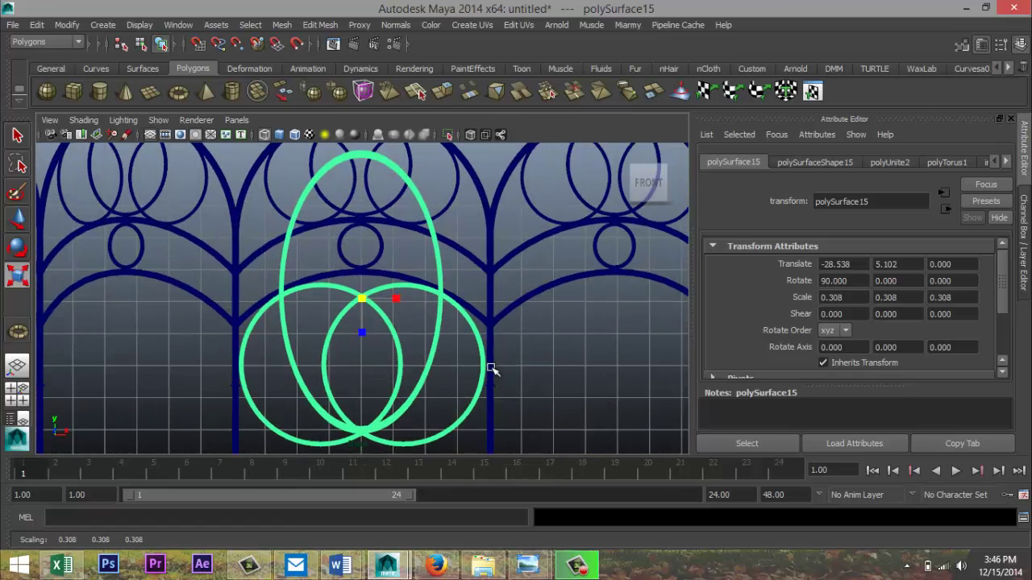
scroll(364, 392, "down", 7)
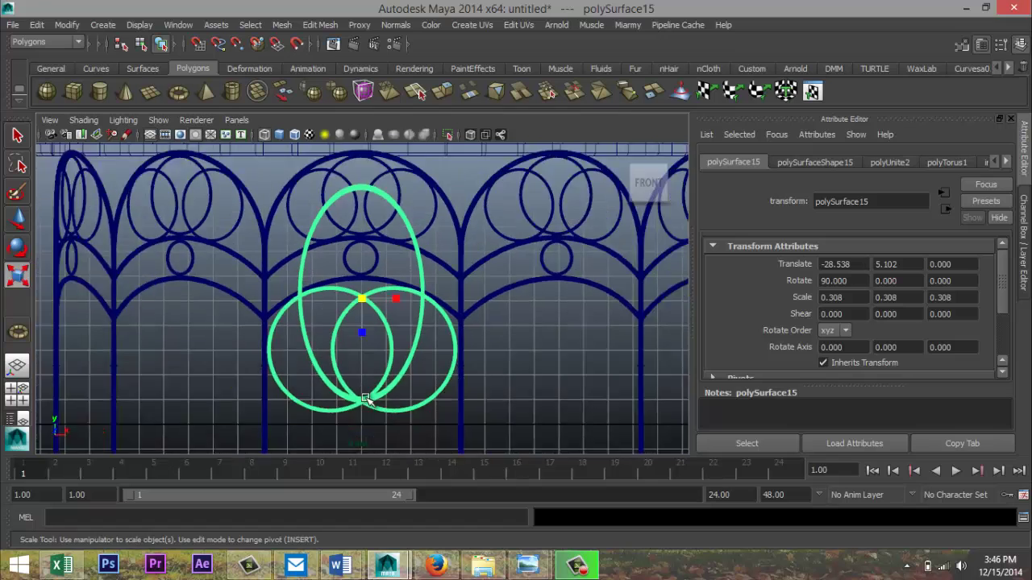
key("w")
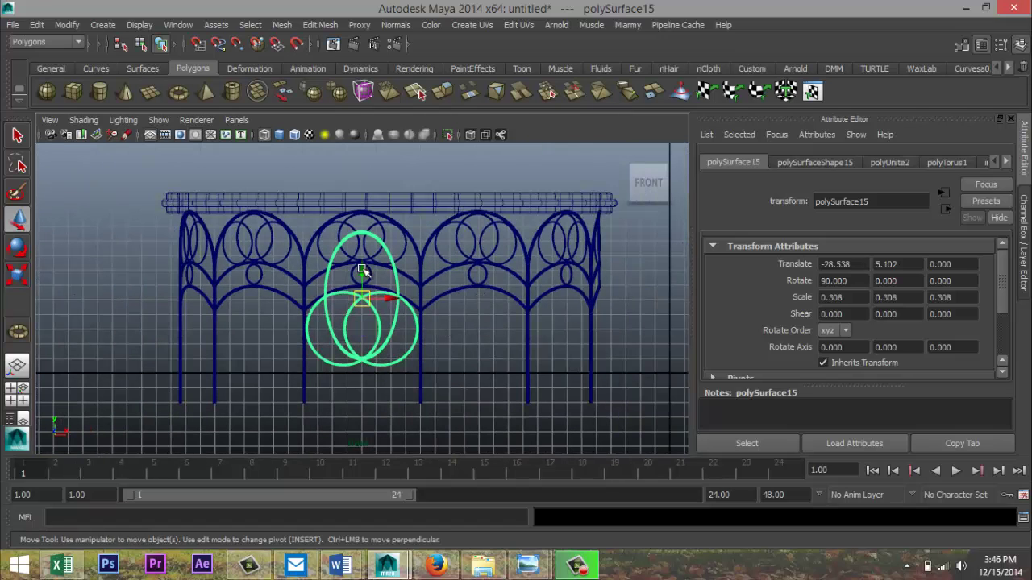
left_click_drag(361, 274, 352, 100)
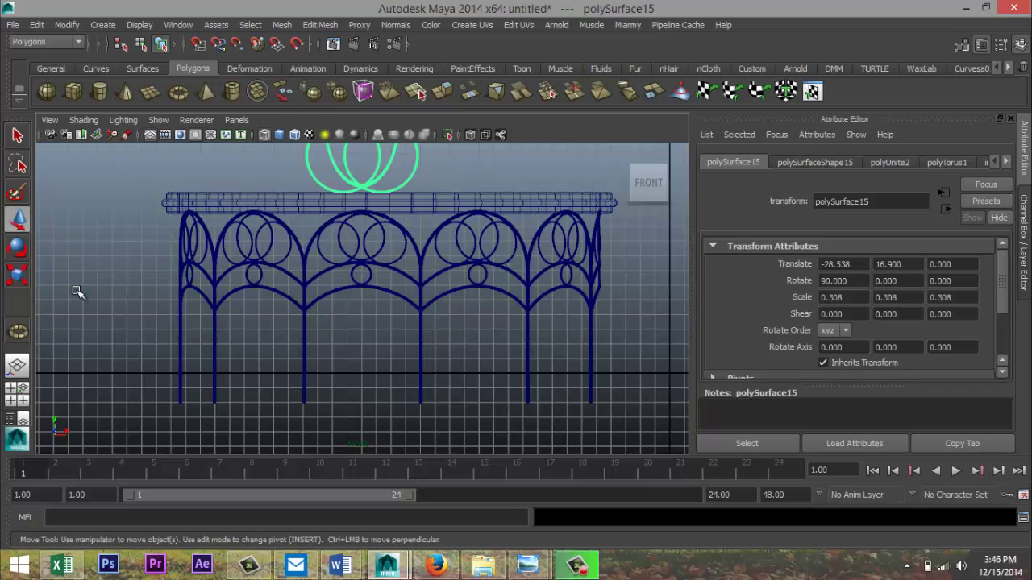
Step: Move the ornament along Z to about -19.242 so it lies over the front edge of the circular band
left_click(18, 398)
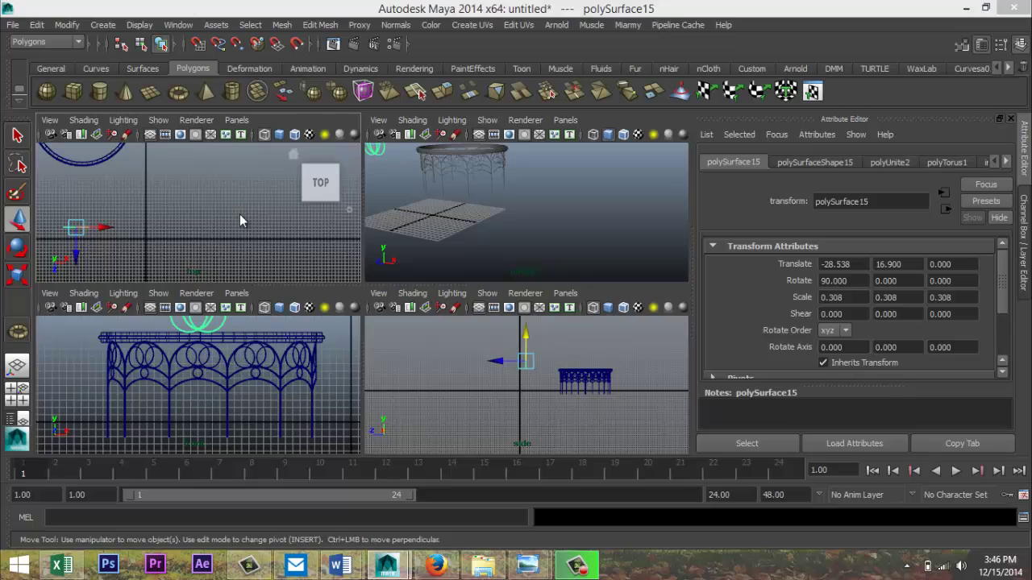
key("space")
key("f")
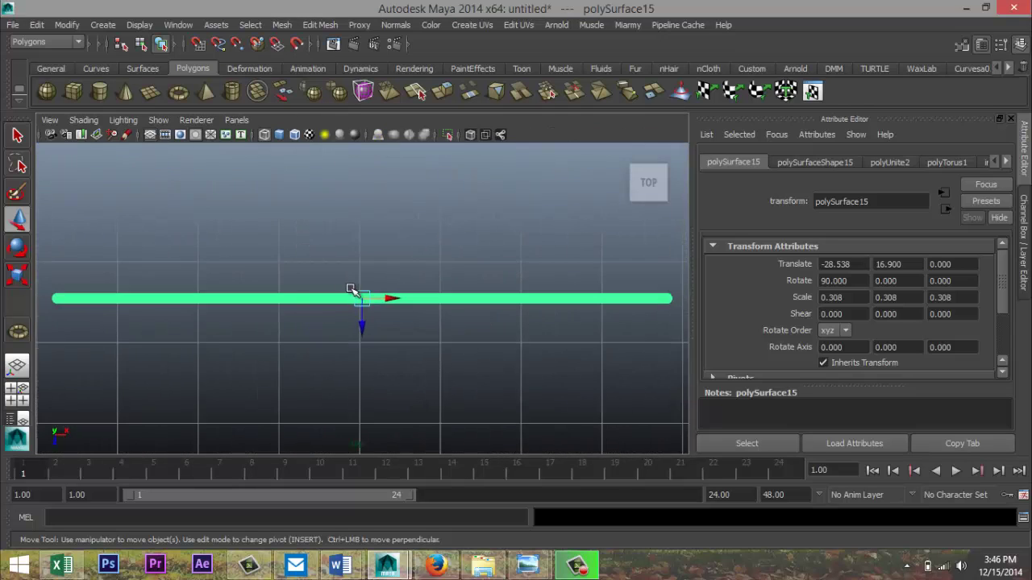
scroll(353, 297, "down", 12)
scroll(404, 346, "down", 3)
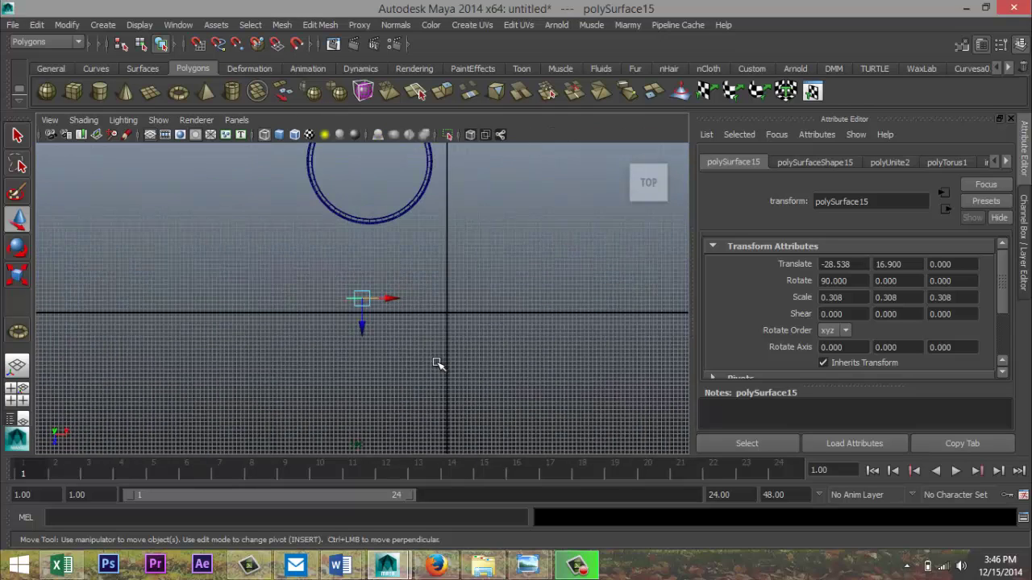
left_click_drag(364, 331, 357, 254)
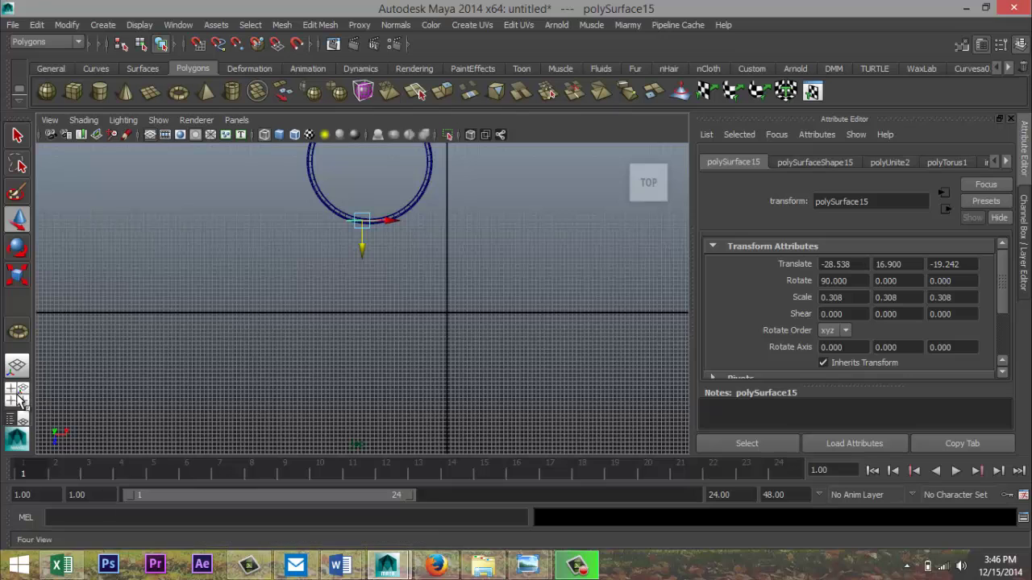
scroll(308, 378, "up", 5)
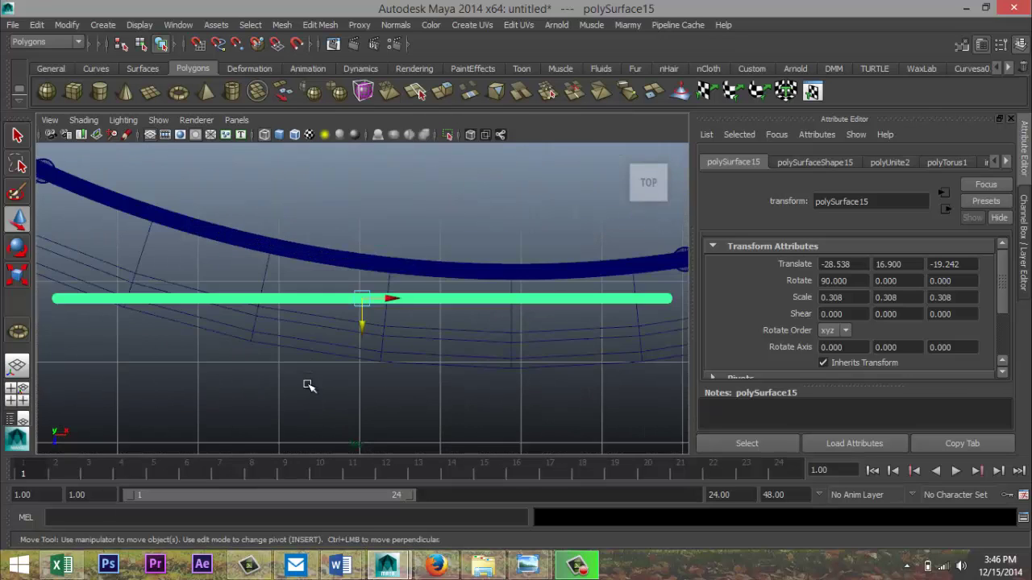
scroll(309, 385, "down", 5)
Step: Add a nonlinear Bend deformer to the ring ornament
left_click(21, 393)
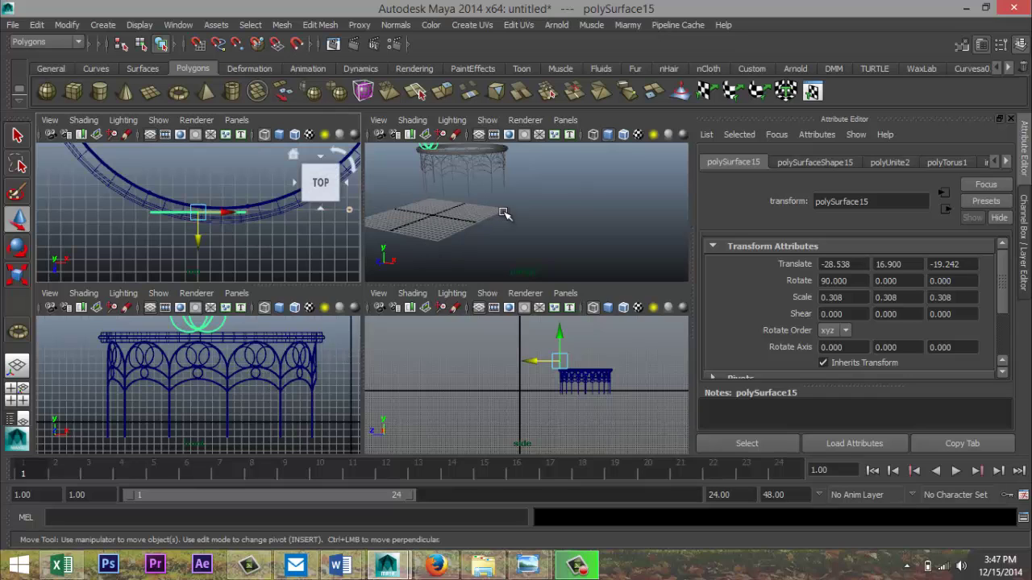
key("space")
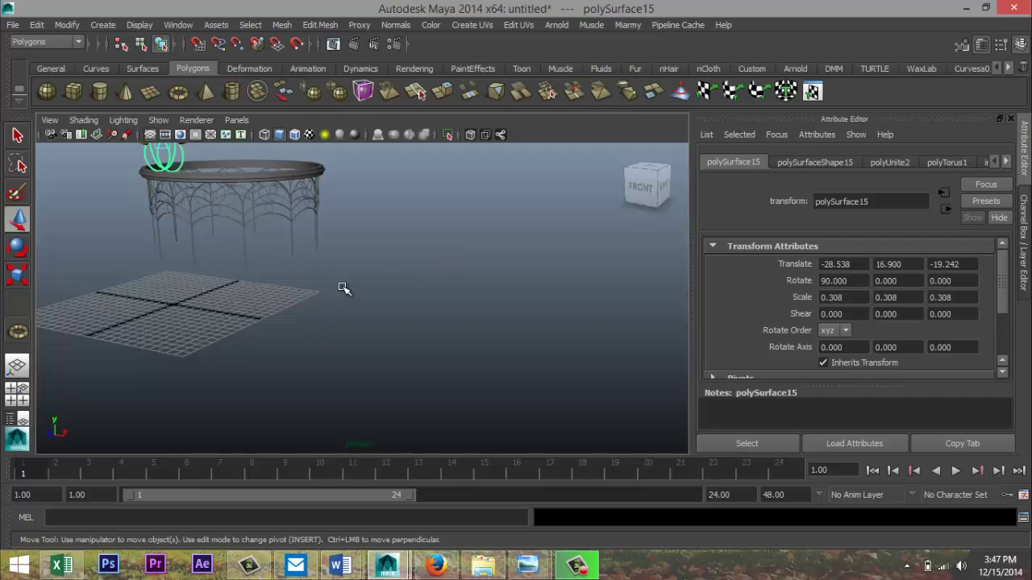
scroll(305, 286, "down", 3)
scroll(305, 286, "down", 2)
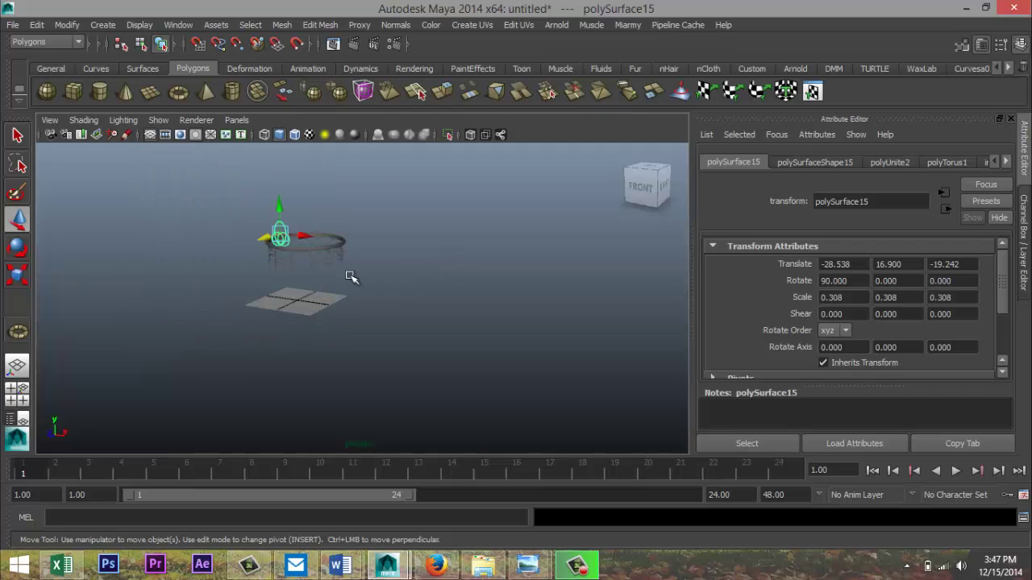
left_click(79, 41)
left_click(78, 55)
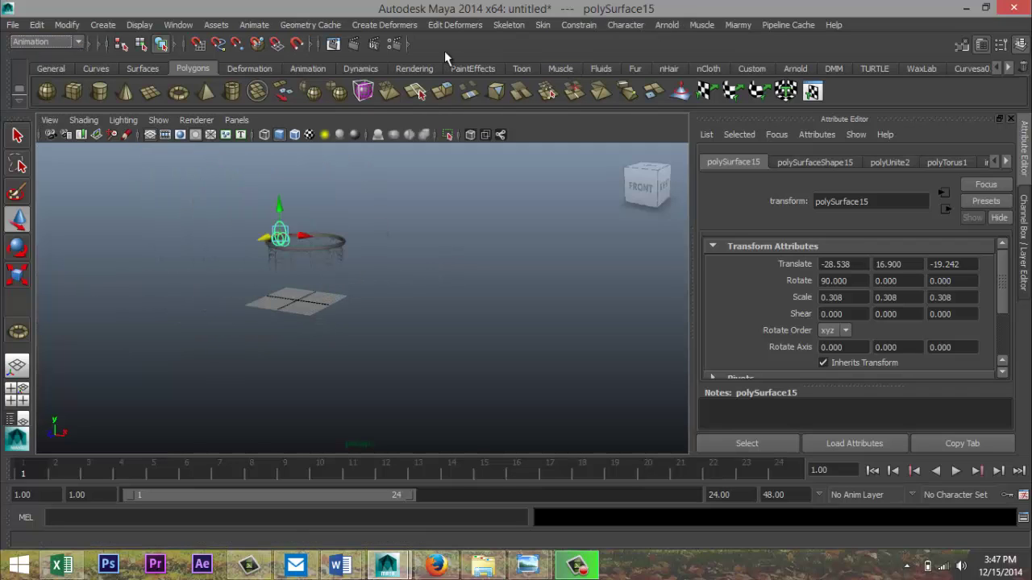
left_click(388, 25)
mouse_move(447, 127)
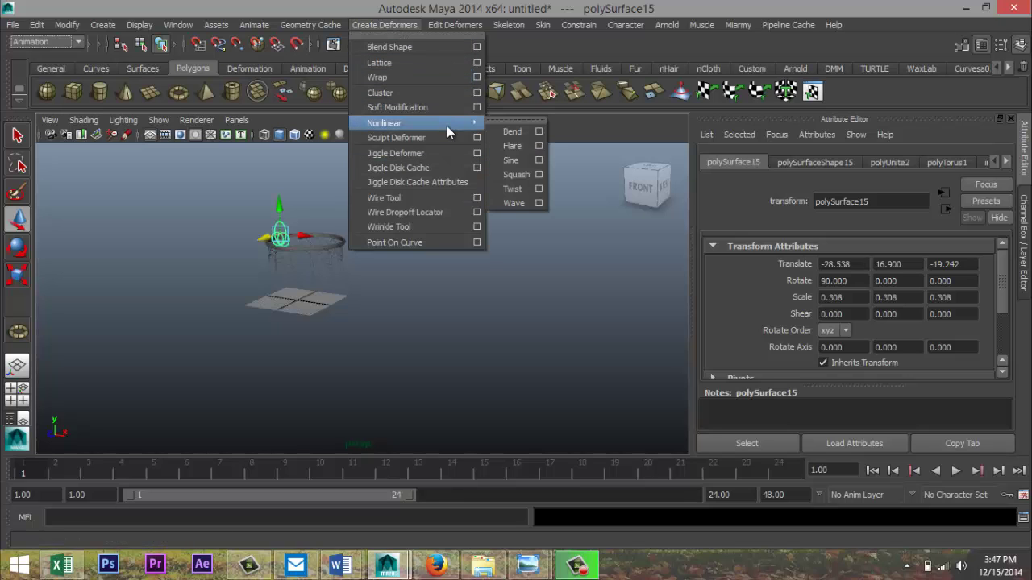
left_click(506, 131)
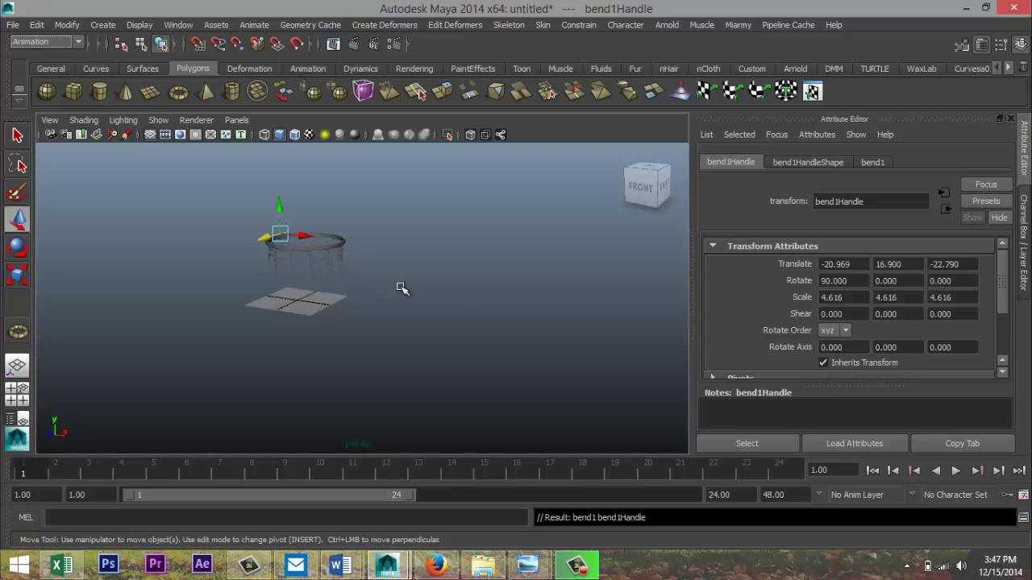
Step: Rotate the bend handle upright by setting its X rotation to 180 degrees
scroll(302, 238, "up", 6)
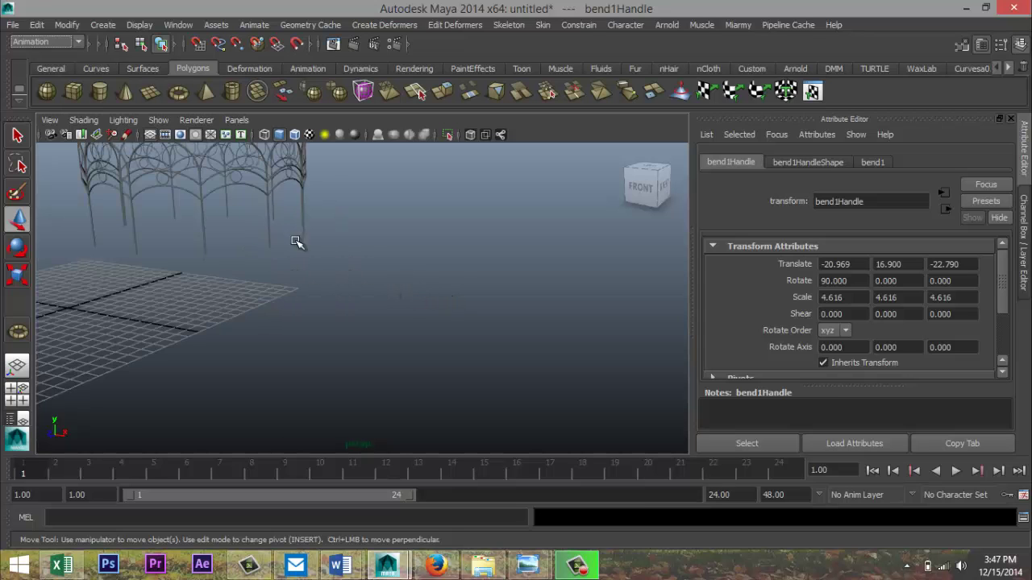
middle_click_drag(308, 257, 470, 363, "alt")
scroll(365, 289, "up", 5)
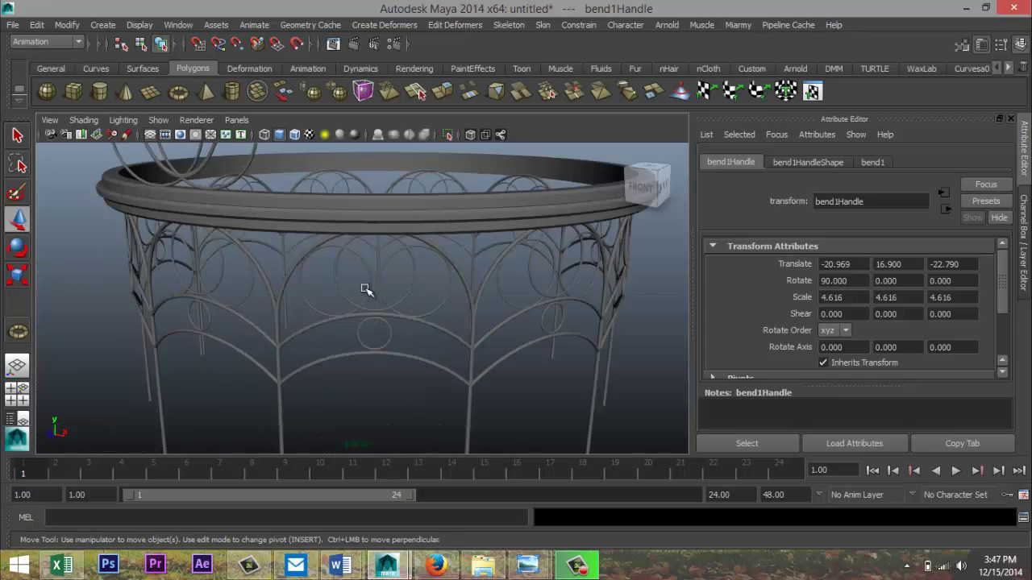
middle_click_drag(364, 289, 461, 435, "alt")
scroll(458, 360, "down", 4)
middle_click_drag(438, 352, 437, 411, "alt")
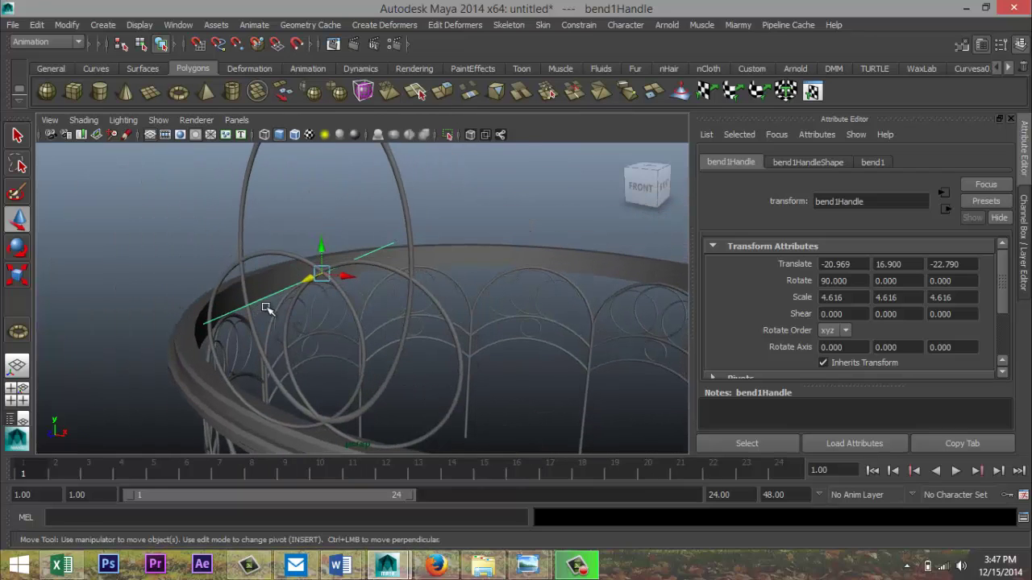
key("e")
left_click_drag(311, 263, 314, 305)
left_click_drag(859, 280, 701, 275)
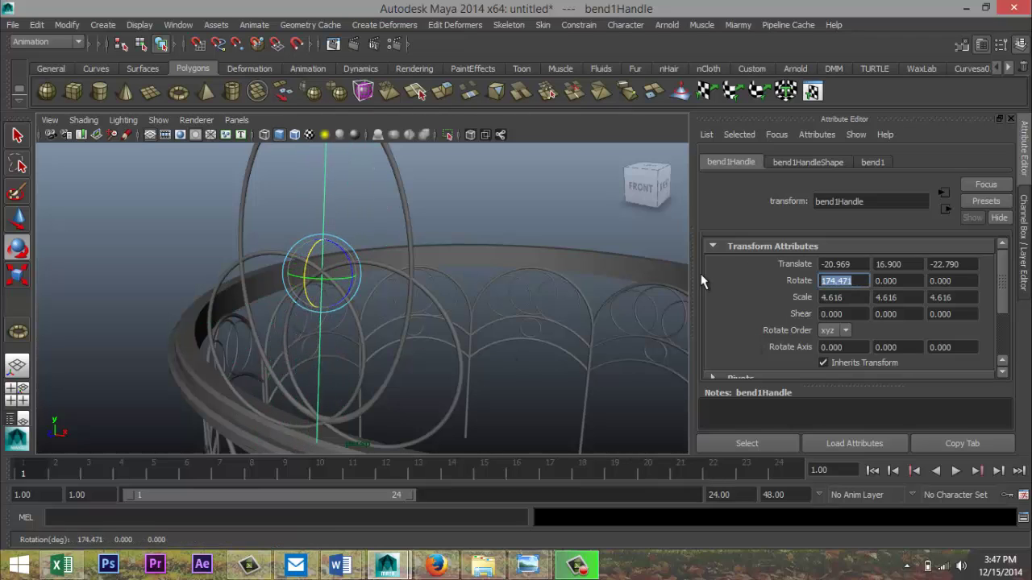
type("180")
key("Return")
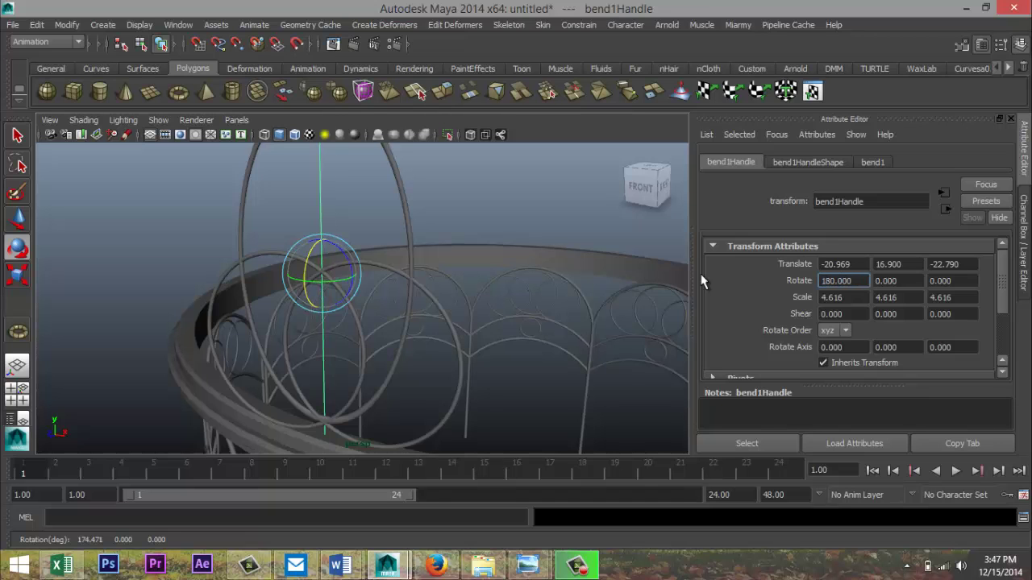
Step: Try bending the ring ornament with a bend curvature of about 61.491, and undo the change
scroll(552, 306, "down", 3)
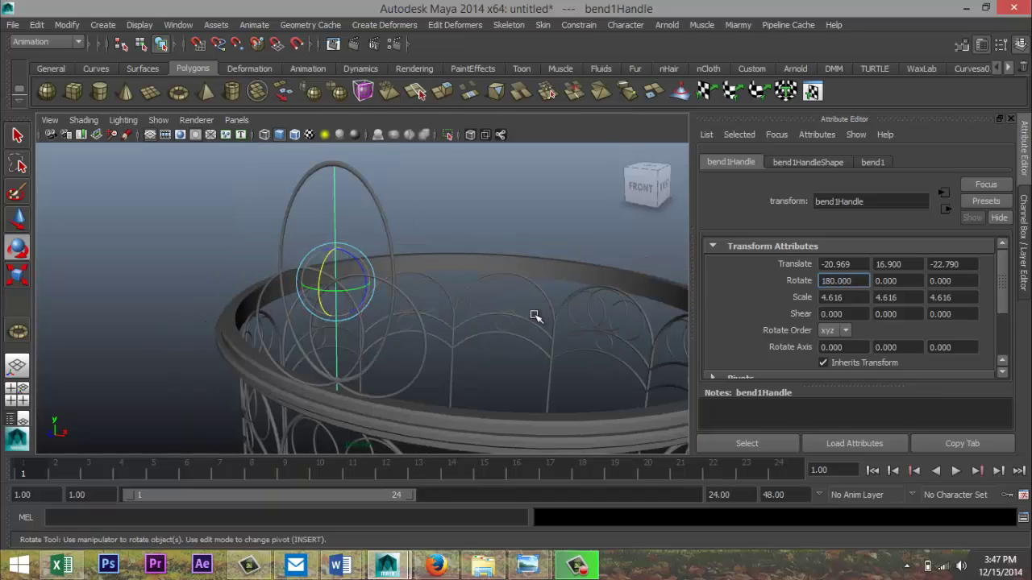
left_click_drag(514, 314, 460, 315, "alt")
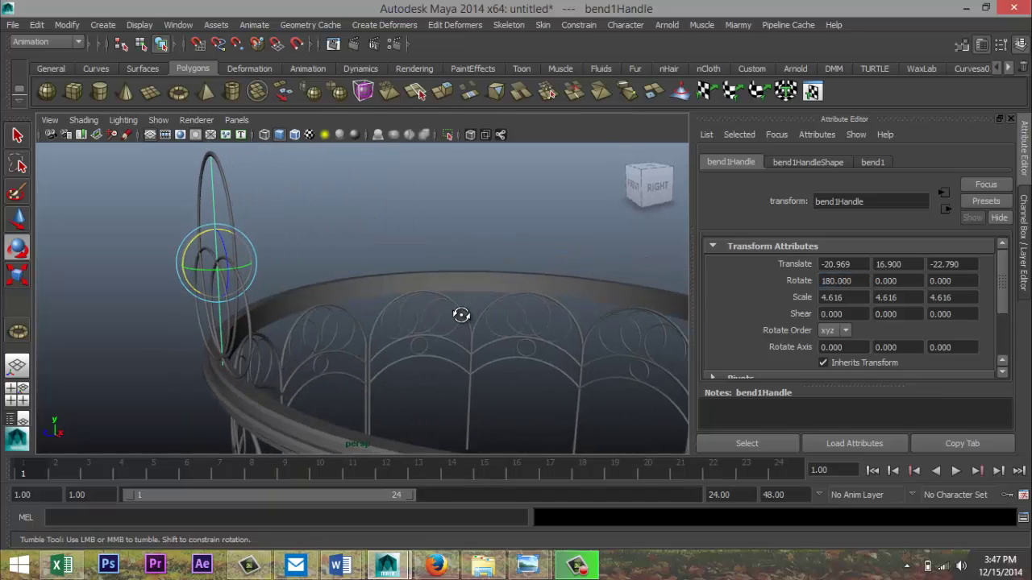
left_click(876, 163)
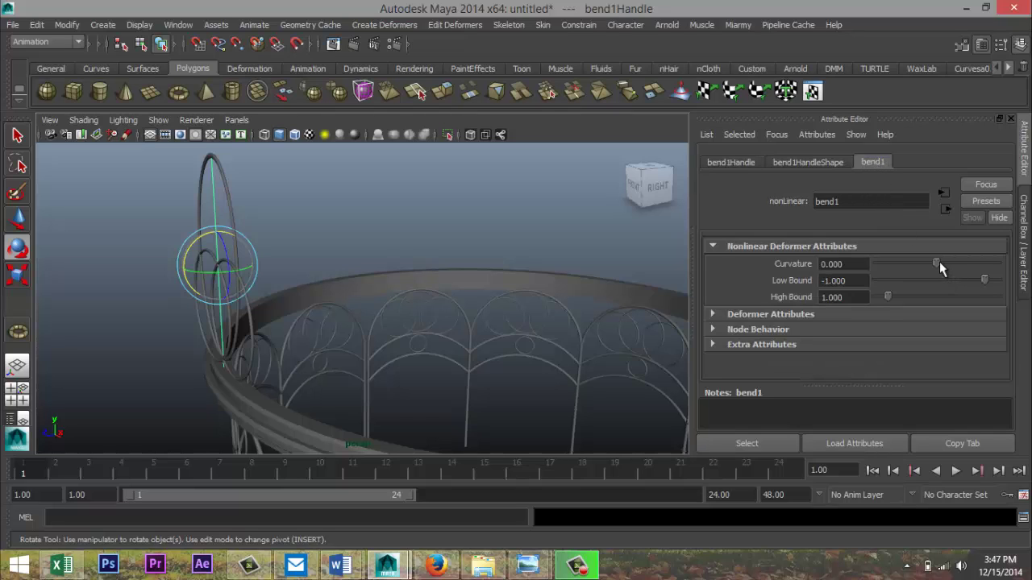
left_click_drag(935, 263, 956, 264)
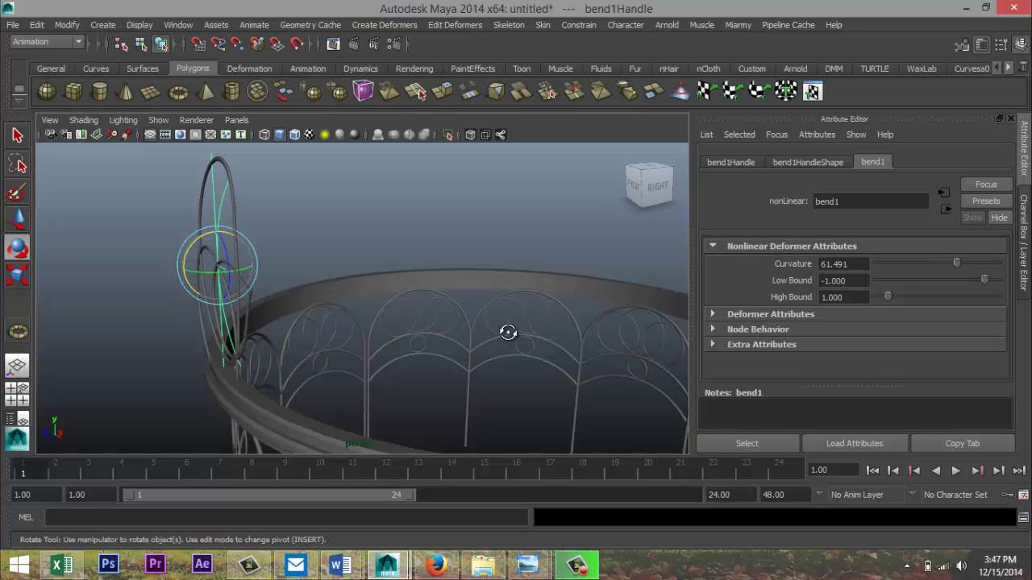
left_click_drag(507, 333, 586, 328, "alt")
key("e")
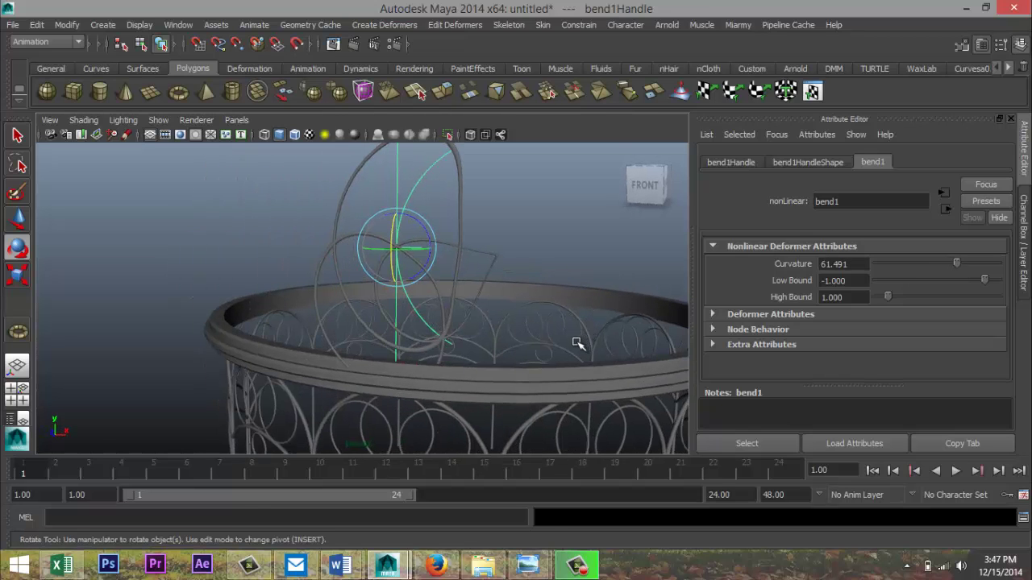
key("ctrl+z")
left_click_drag(548, 345, 575, 363, "alt")
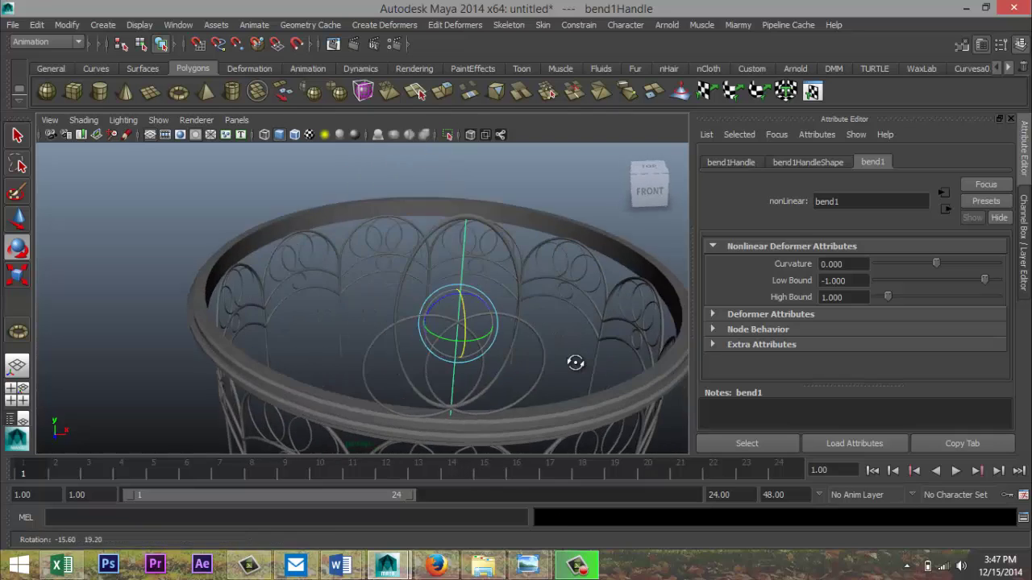
key("super")
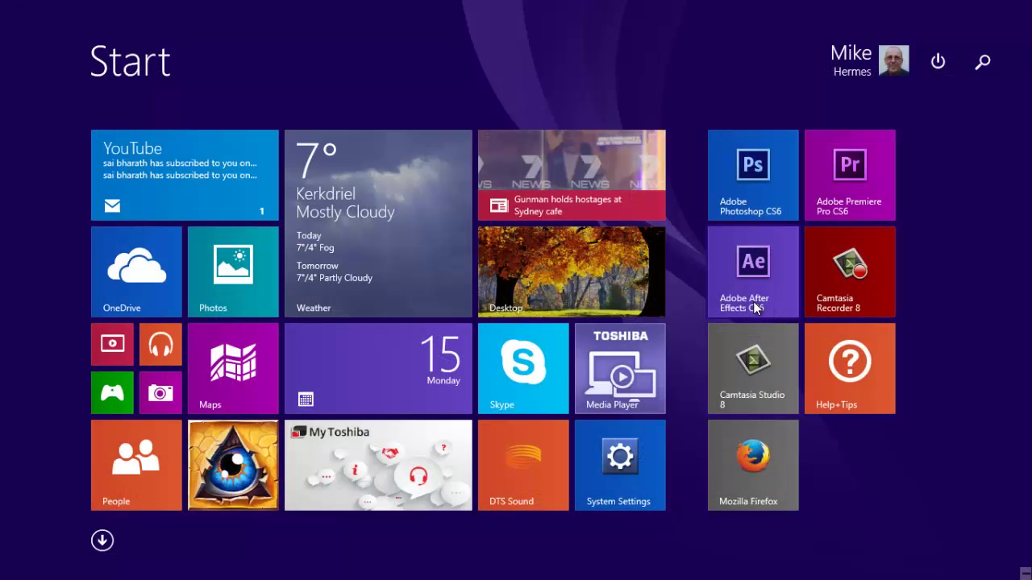
key("F9")
key("alt+Tab")
key("alt+Tab")
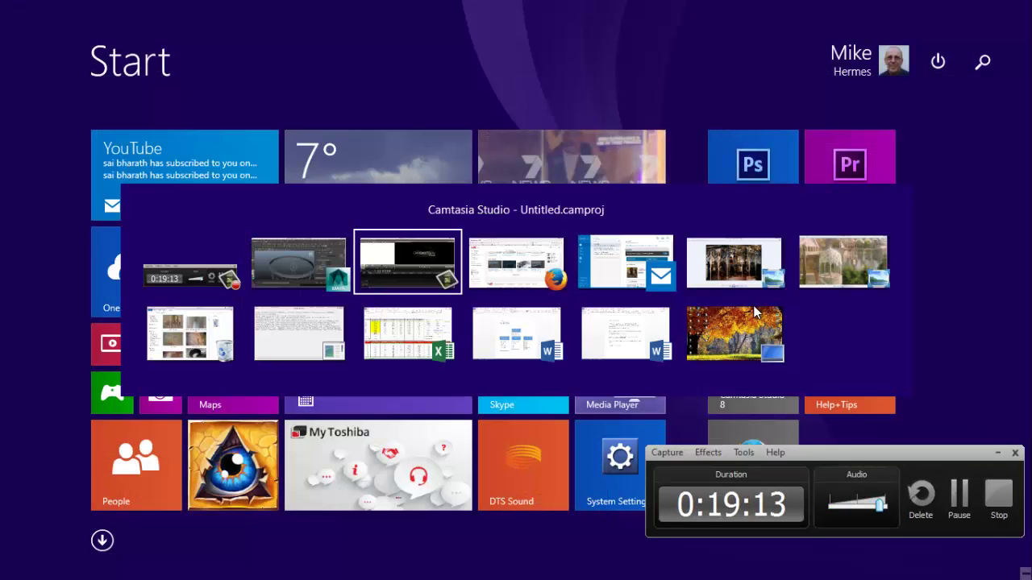
key("alt+Tab")
key("alt+Tab")
key("alt+Tab")
key("alt+Tab")
key("alt+Tab")
key("alt+Tab")
key("alt+Tab")
key("alt+Tab")
key("alt+Tab")
key("alt+Tab")
key("alt+Tab")
key("alt+Tab")
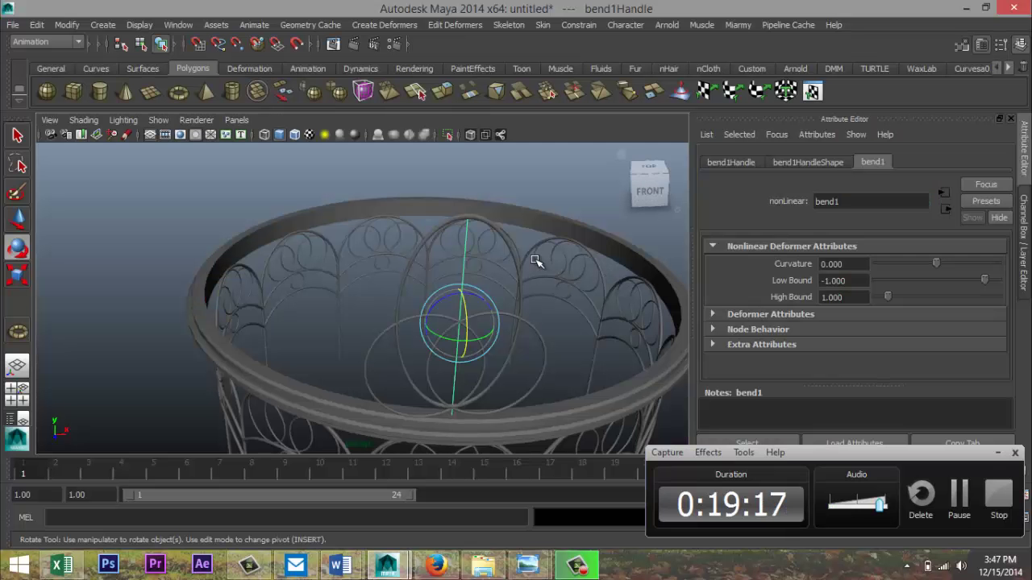
left_click(997, 453)
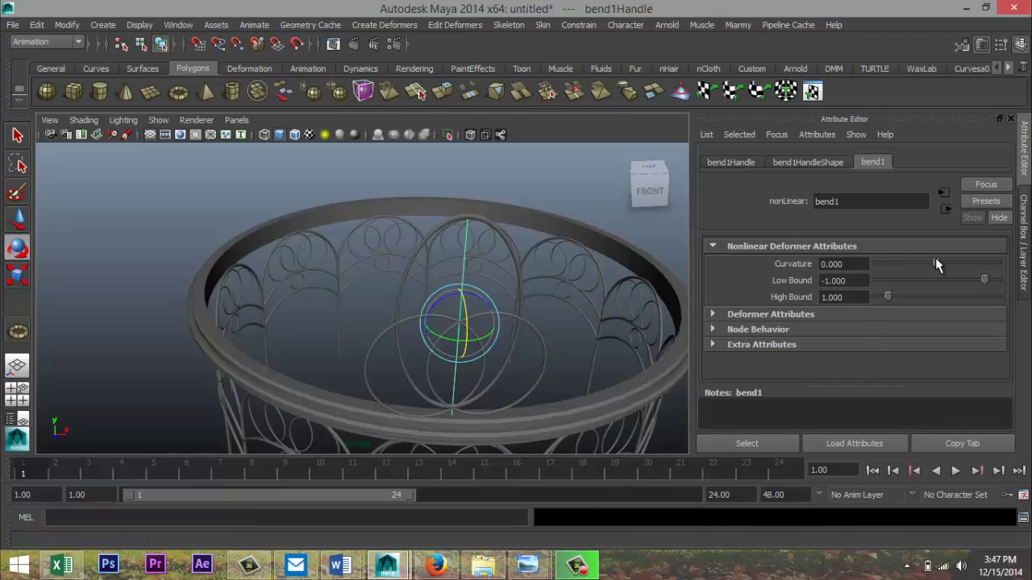
Step: Try a negative bend curvature of about -43.602 on the ring ornament, and undo it
left_click_drag(935, 261, 923, 262)
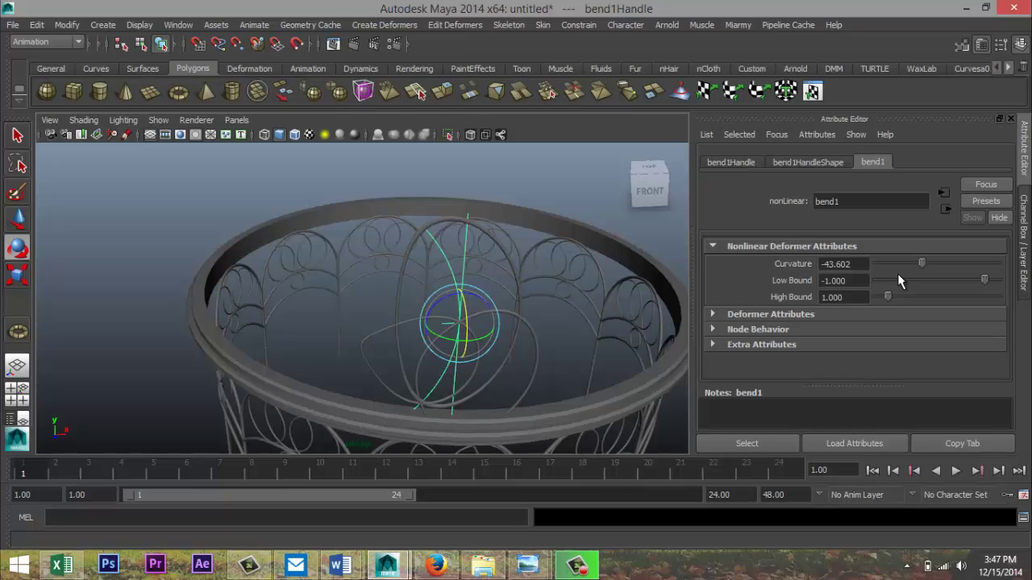
key("ctrl+z")
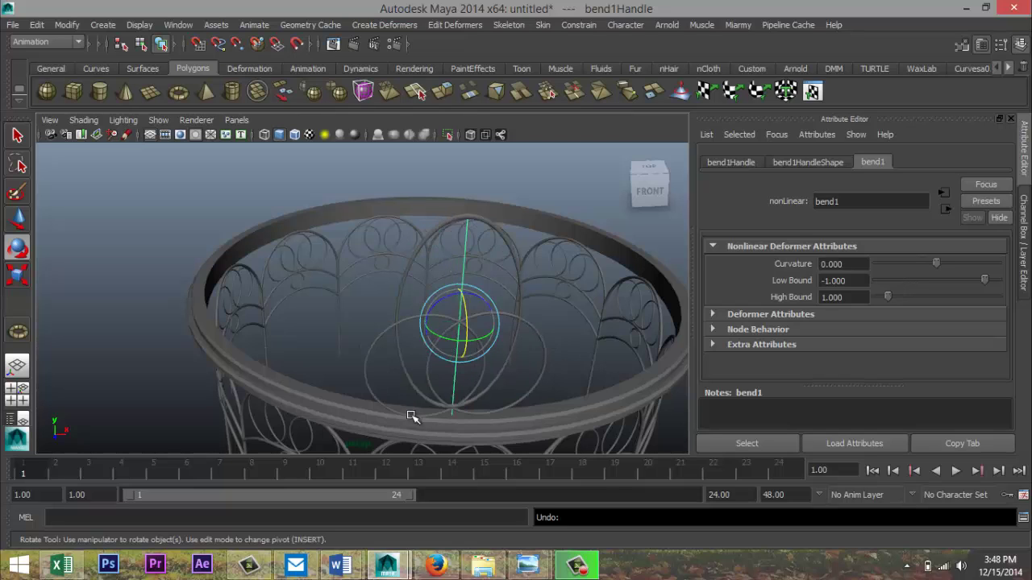
Step: Turn the bend deformer handle about its vertical axis and set its Y rotation to exactly -90
left_click_drag(472, 339, 436, 341)
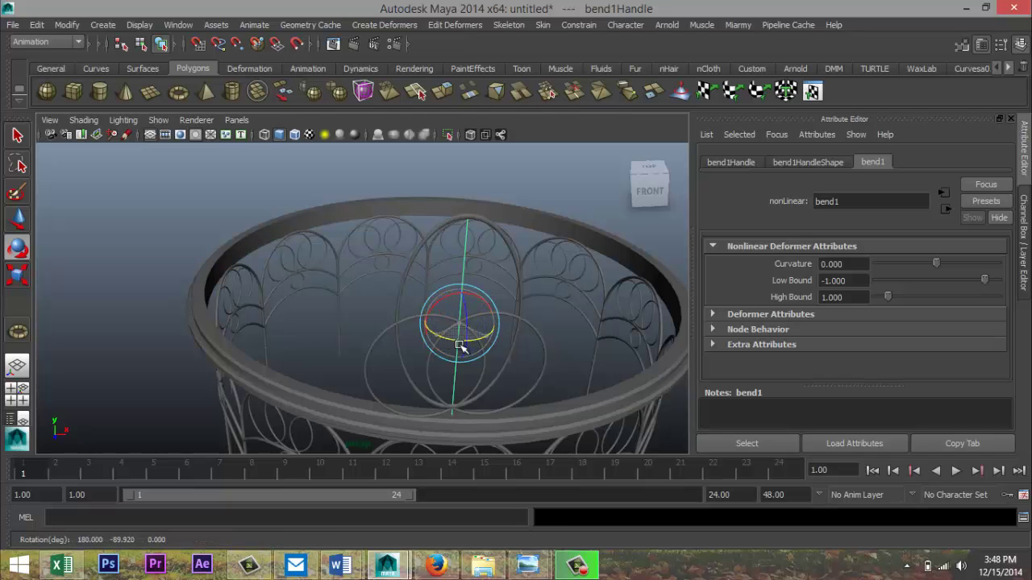
left_click(733, 161)
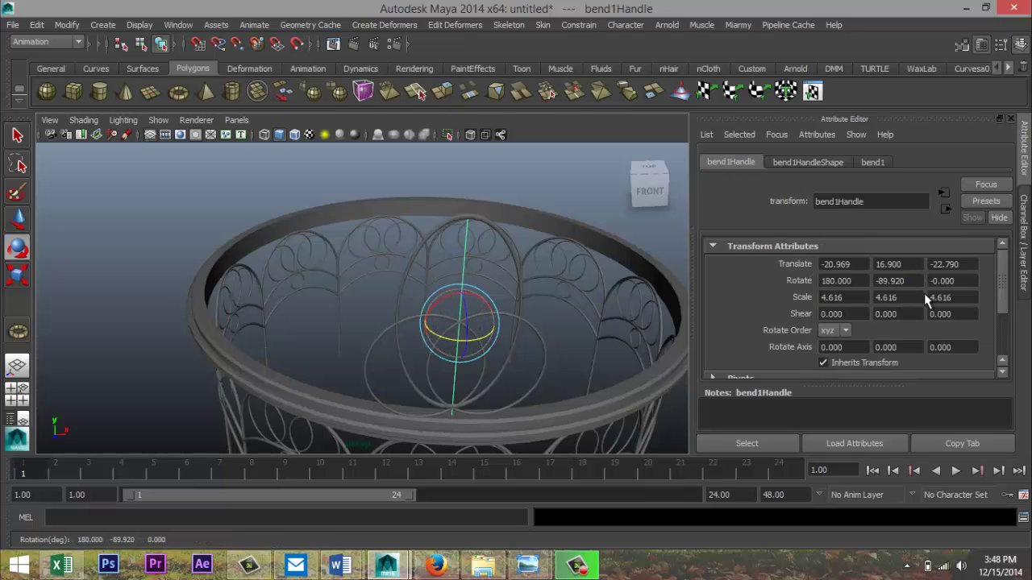
left_click_drag(916, 283, 734, 268)
type("-90")
key("Return")
Step: Bend the looped ornament by setting the bend deformer's curvature to -35
left_click(871, 163)
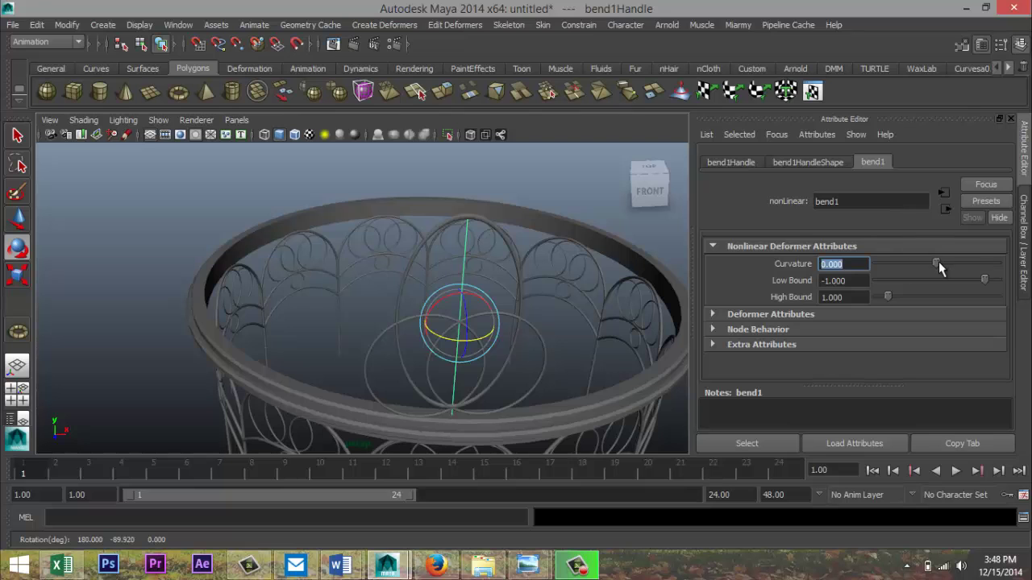
left_click_drag(937, 263, 929, 261)
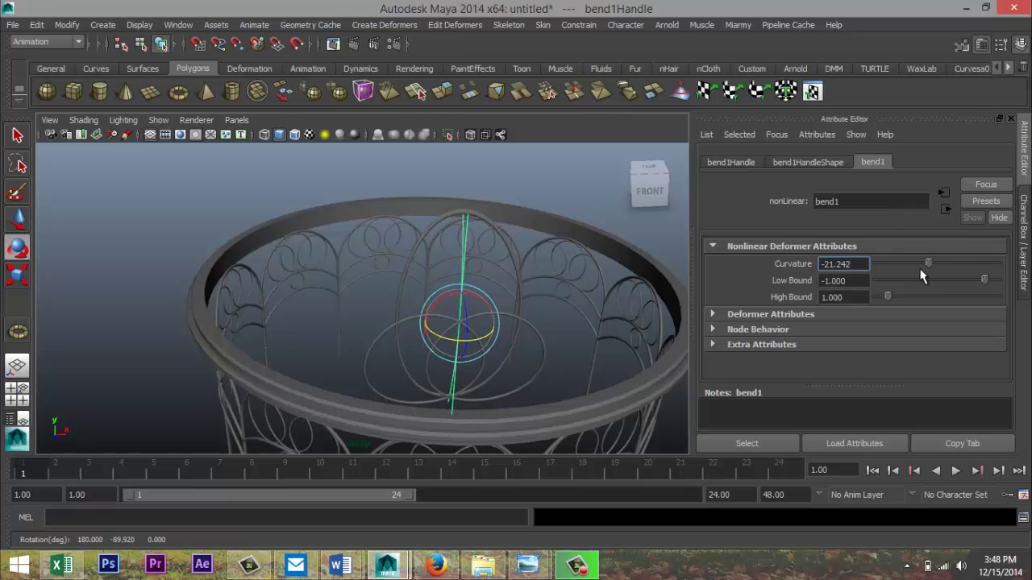
left_click_drag(669, 318, 532, 322, "alt")
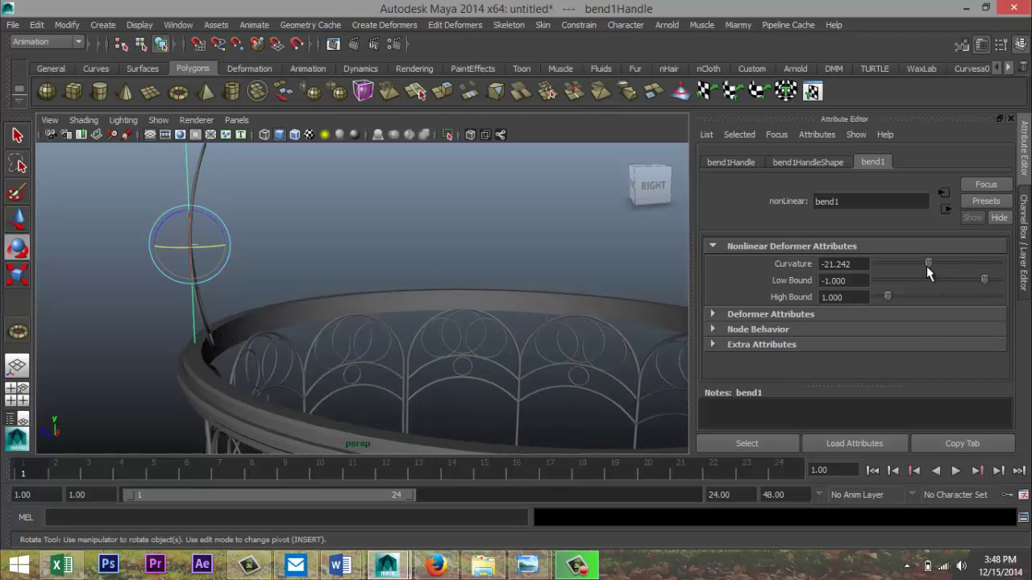
left_click_drag(927, 263, 924, 264)
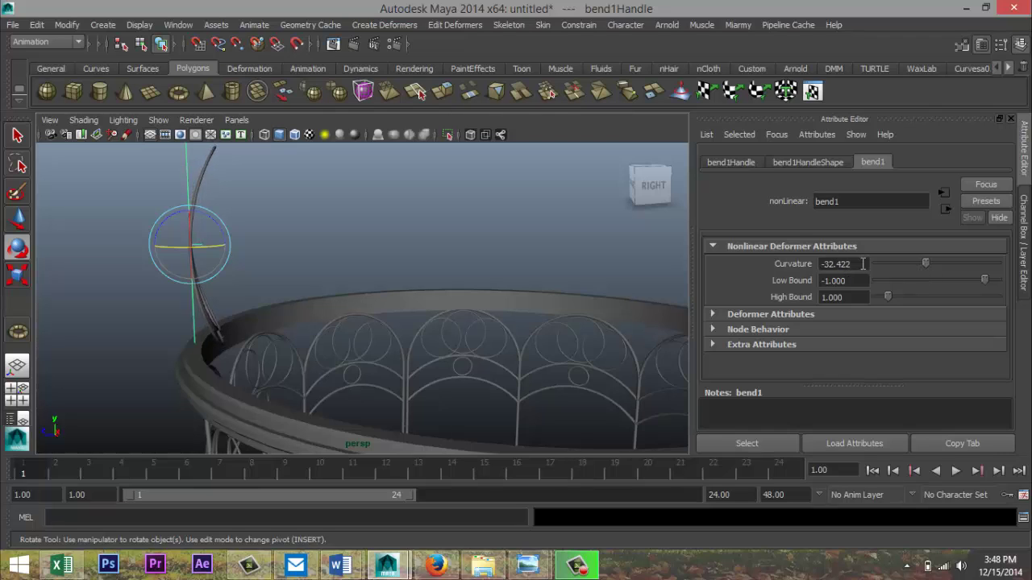
left_click_drag(862, 264, 708, 264)
type("-35")
key("Return")
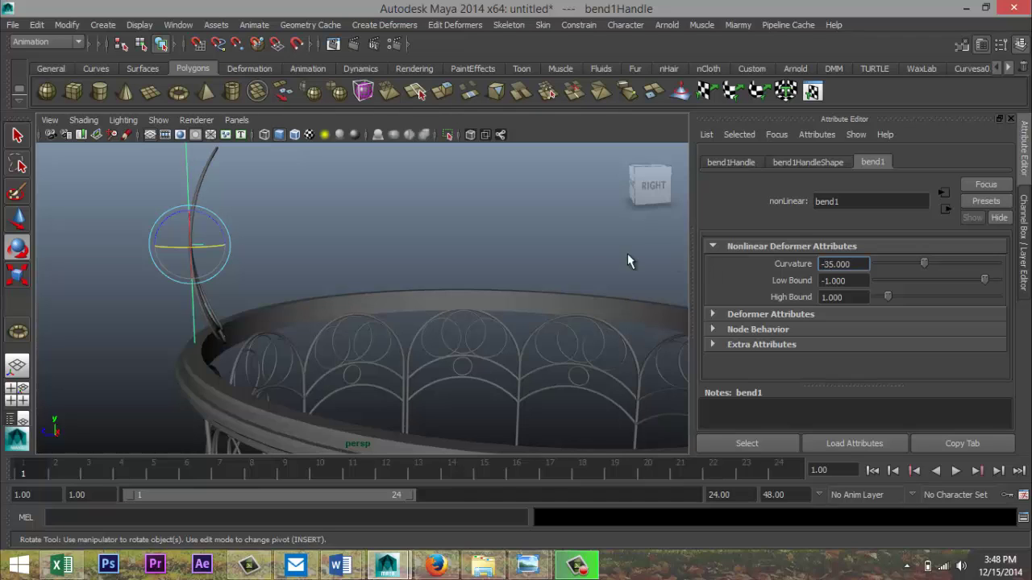
Step: Select the bent ornament together with its deformer handle and delete their construction history
left_click(341, 255)
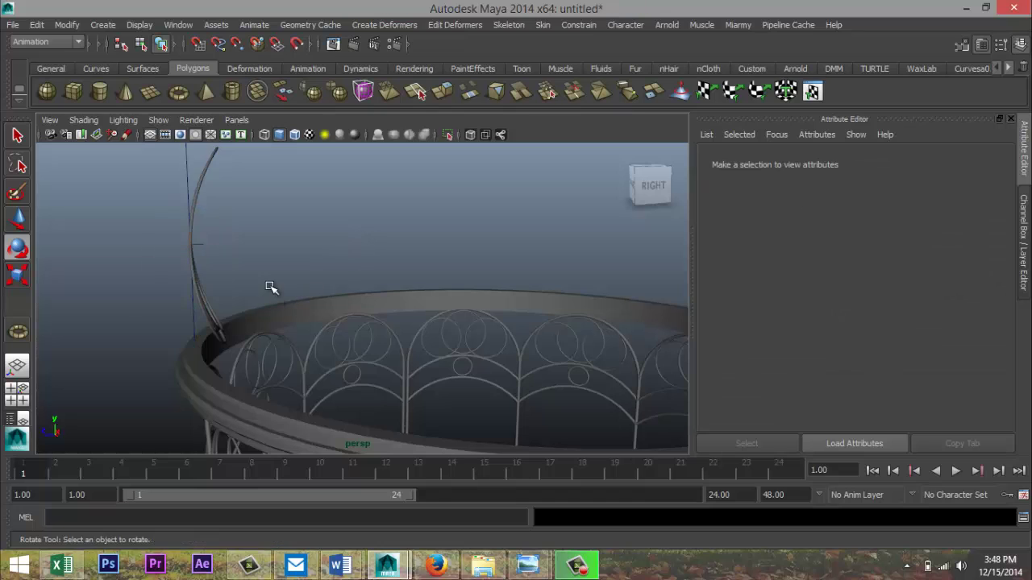
left_click_drag(114, 220, 249, 272)
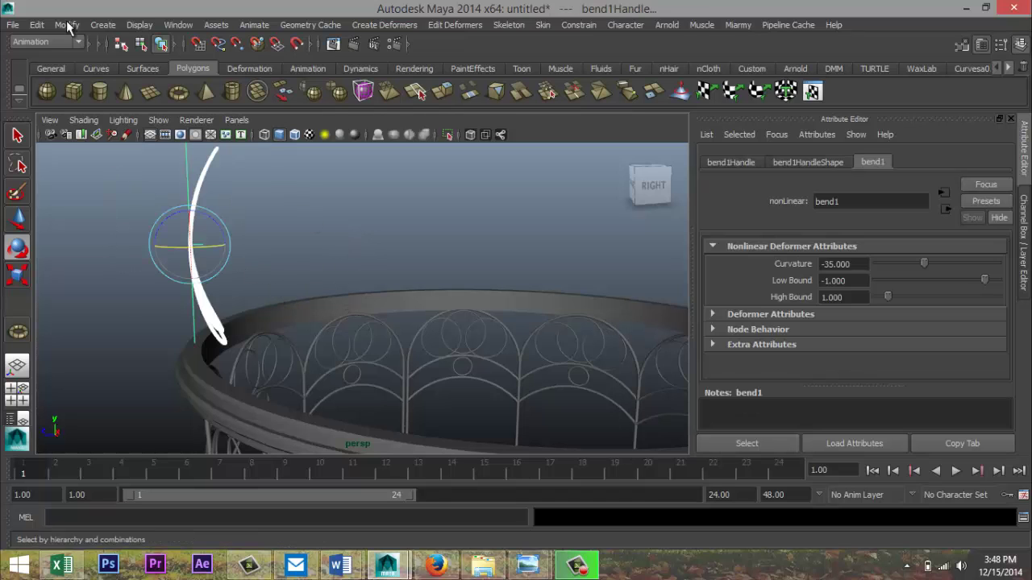
left_click(41, 23)
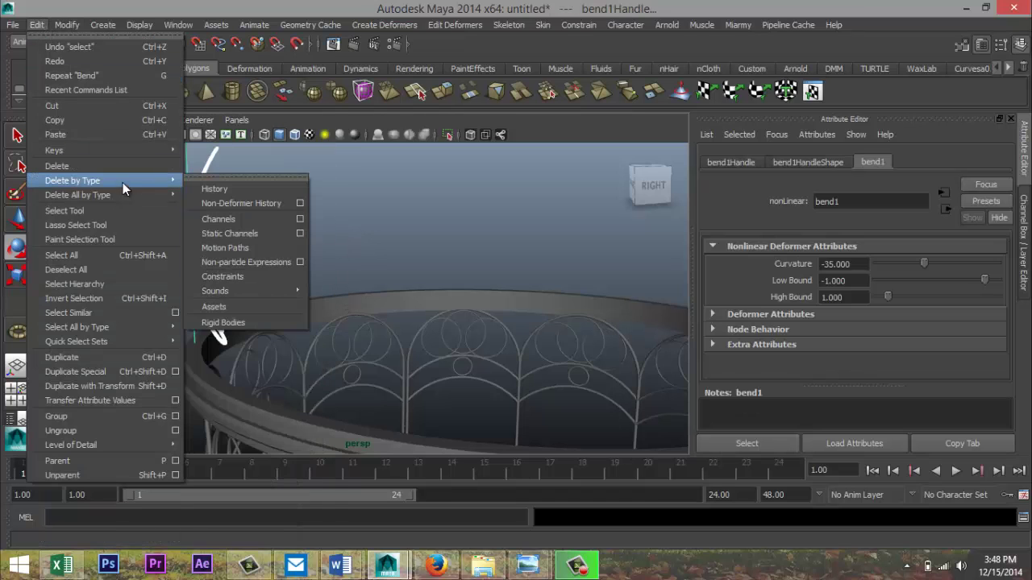
left_click(205, 188)
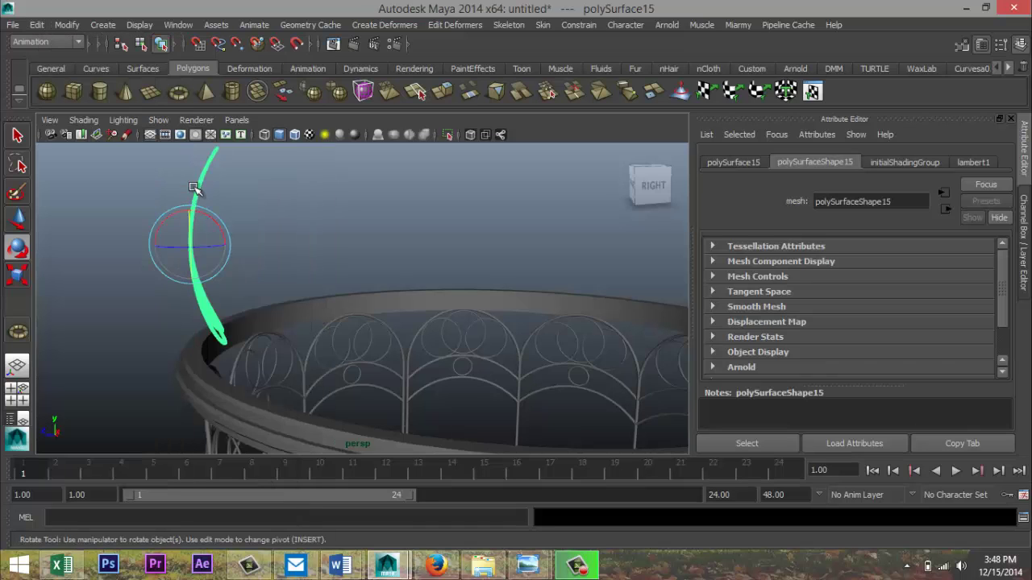
Step: Tilt the curved ornament inward over the ring to an X rotation of about 53.5 degrees, refining it in the side view
mouse_move(111, 300)
left_mouse_down("alt")
mouse_move(102, 299)
mouse_move(109, 302)
left_mouse_up("alt")
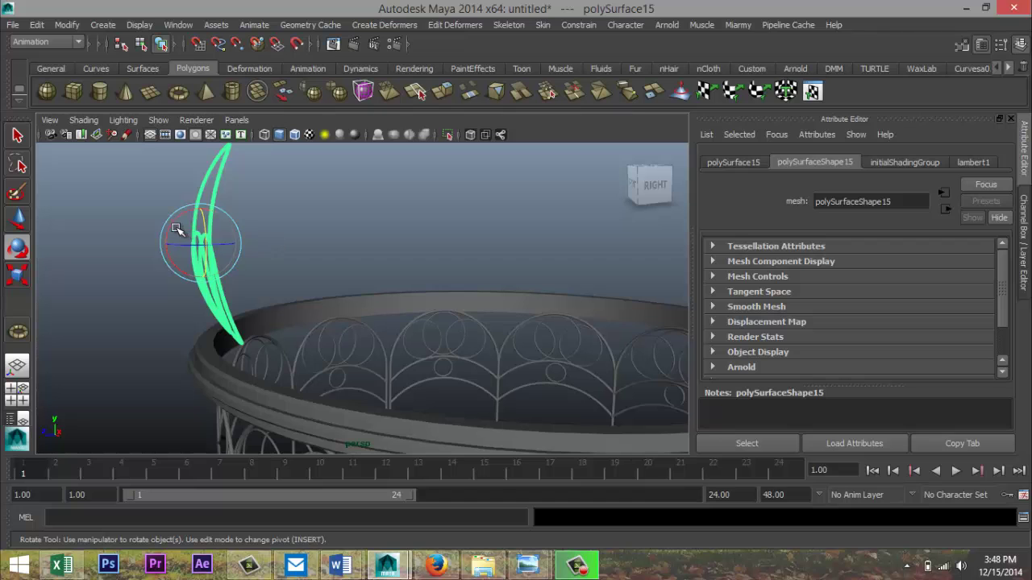
left_click_drag(175, 230, 185, 224)
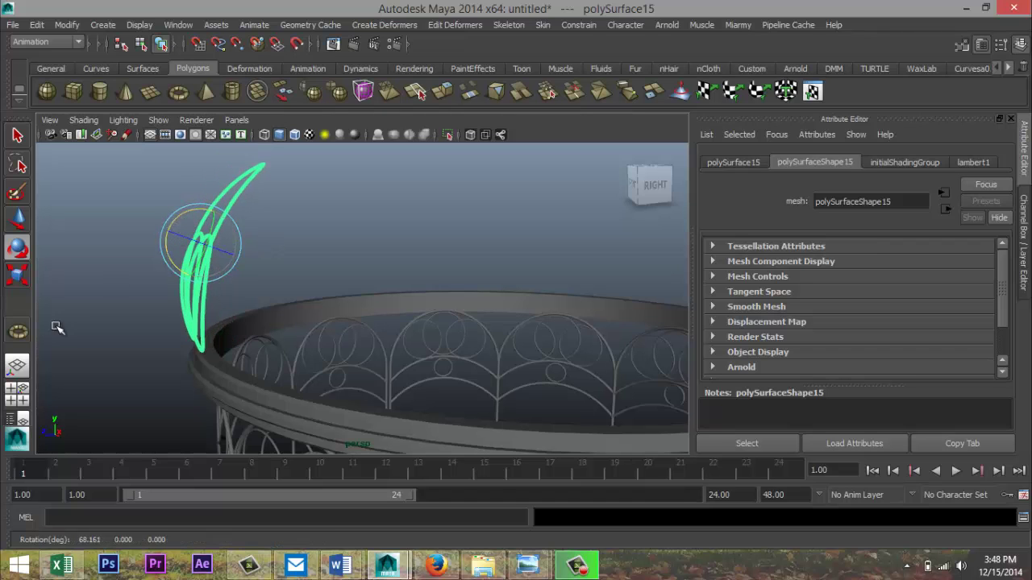
left_click(17, 394)
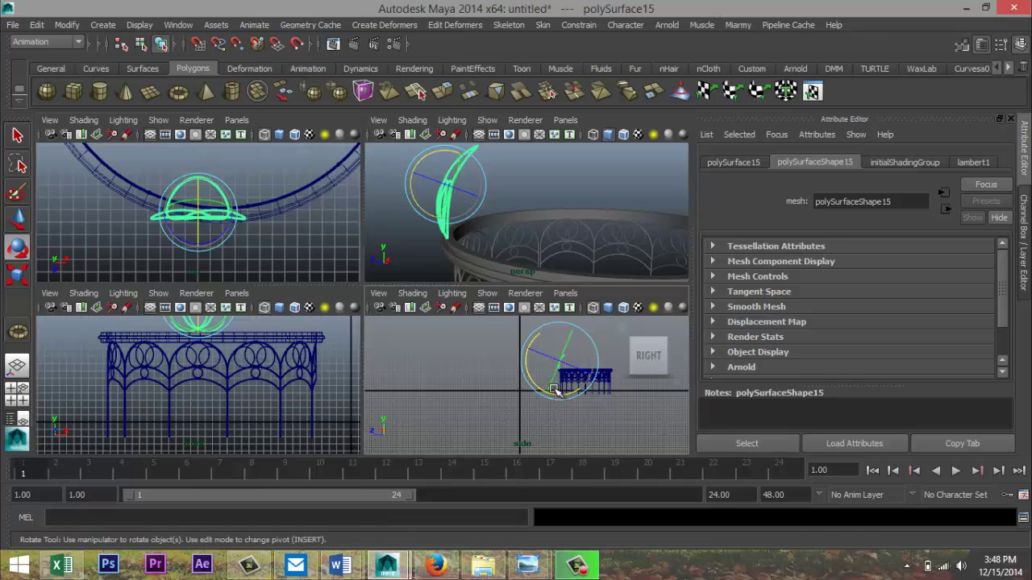
key("space")
key("f")
scroll(481, 386, "down", 3)
scroll(478, 382, "up", 3)
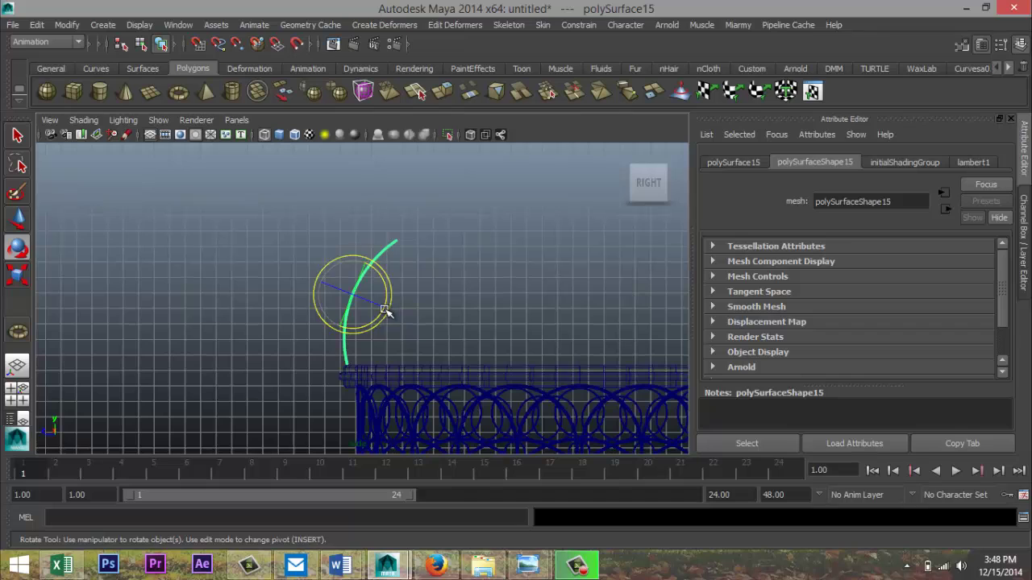
left_click_drag(381, 311, 374, 316)
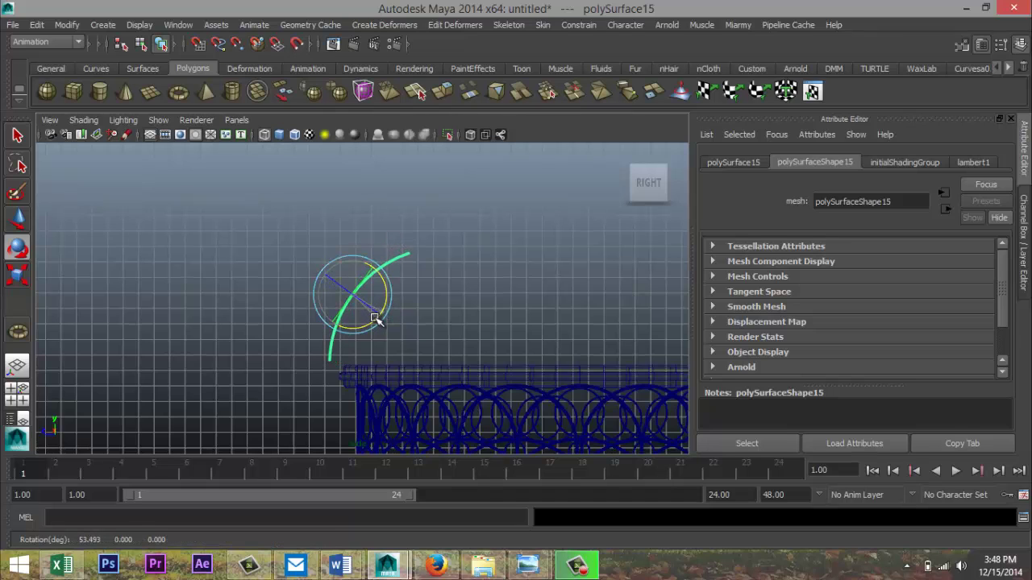
Step: Move the tilted ornament inward and slightly down onto the rim, to about Y 16.75 and Z -24.64
key("w")
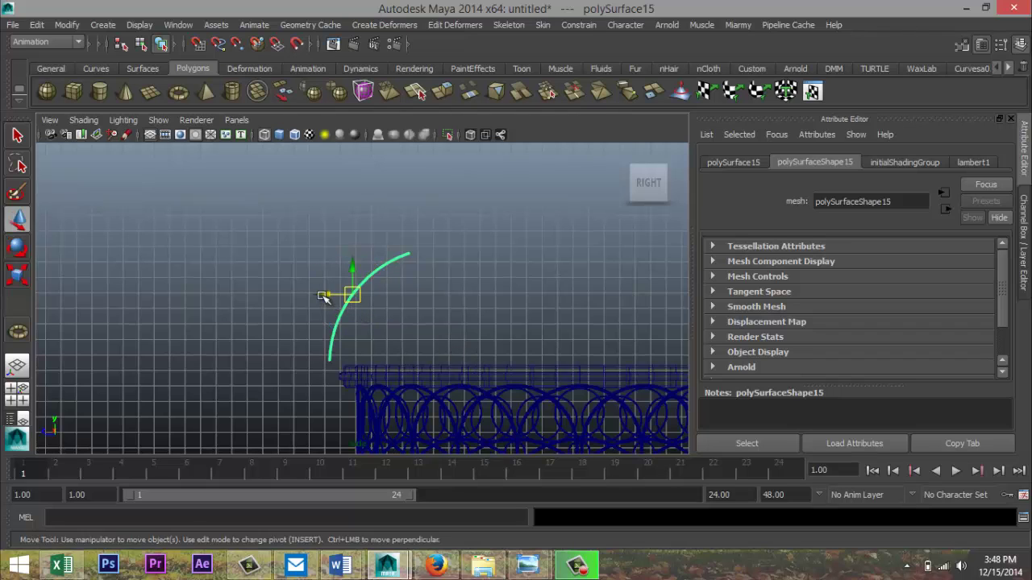
left_click_drag(327, 295, 352, 306)
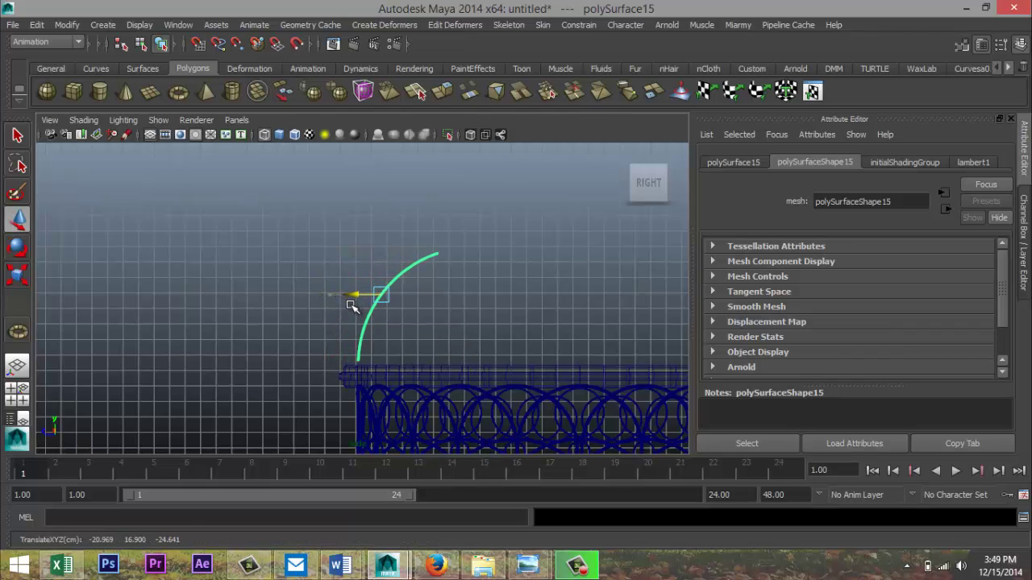
left_click_drag(380, 267, 380, 270)
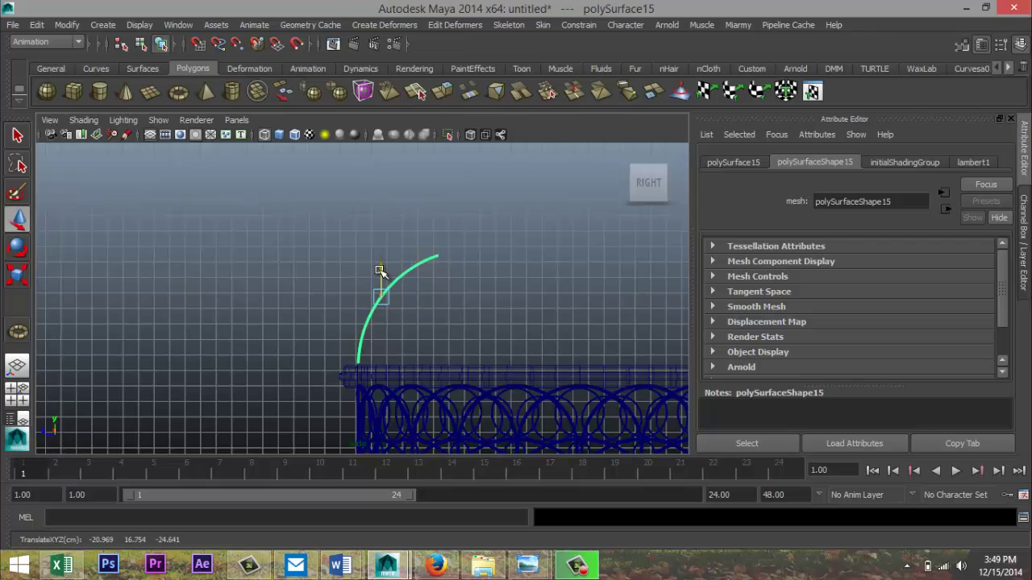
Step: Duplicate the ornament in the front view and slide the copy along X to about -13, edge to edge with the original
left_click(18, 394)
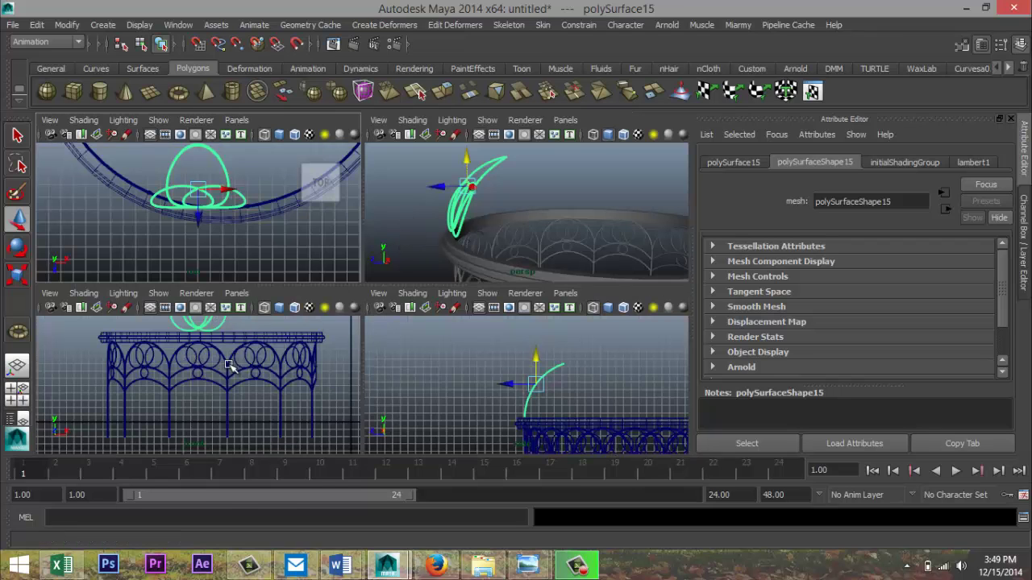
key("space")
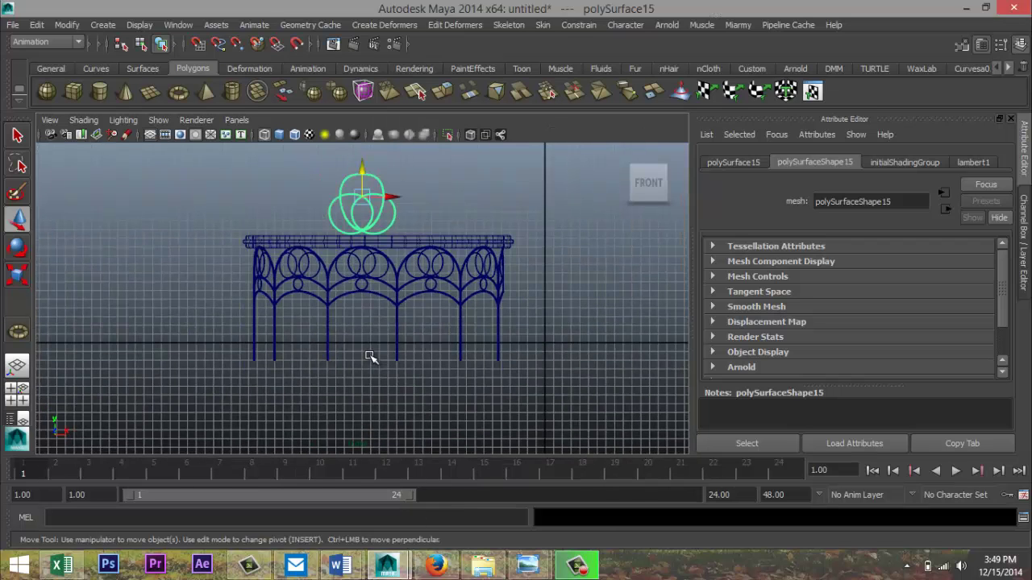
key("ctrl+d")
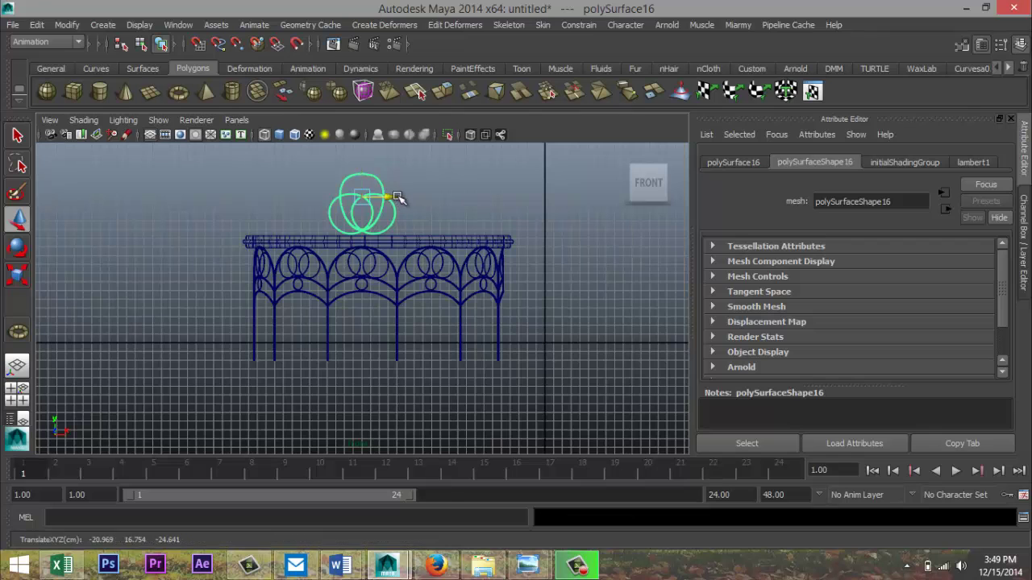
left_click_drag(397, 202, 463, 207)
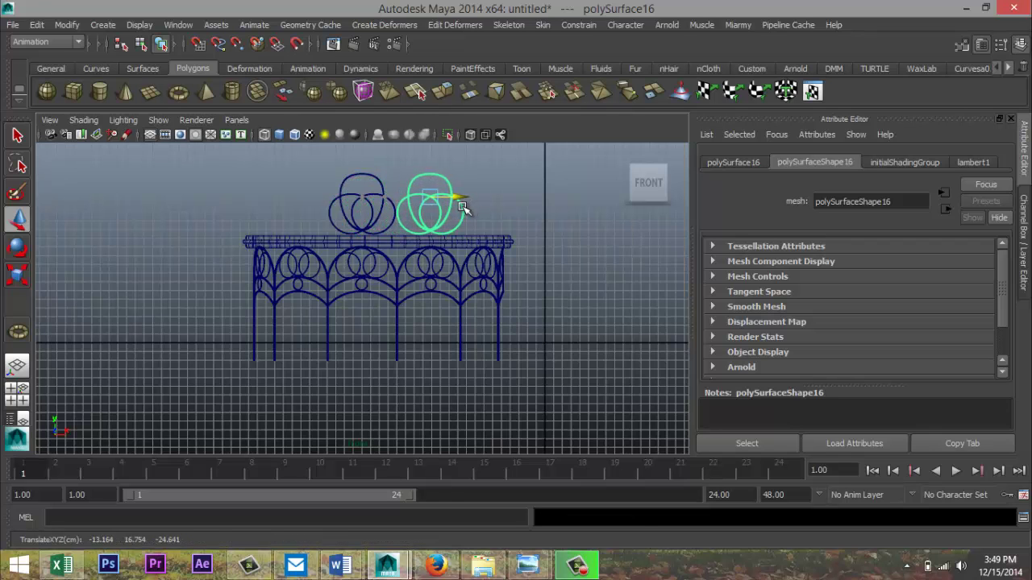
key("f")
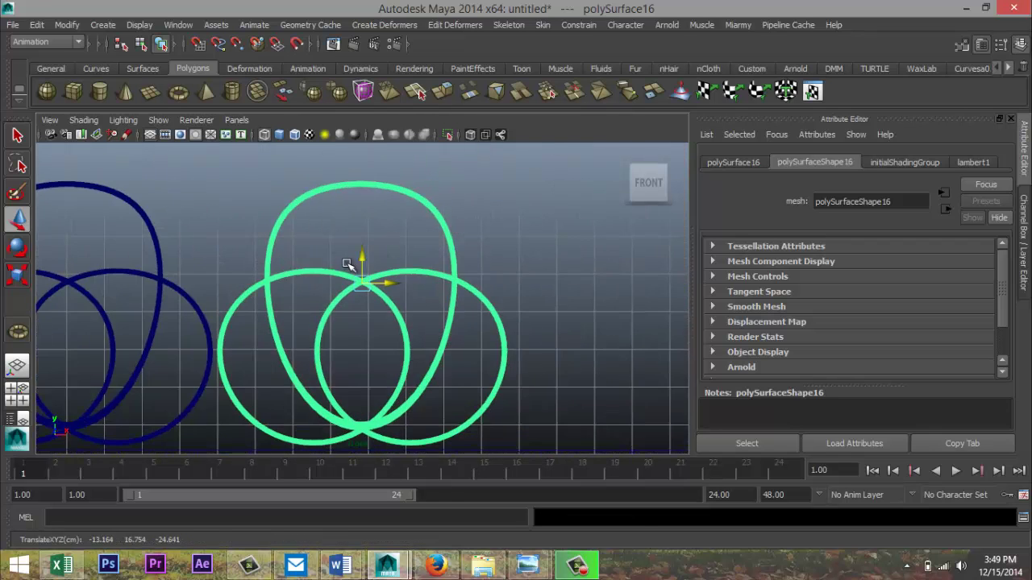
left_click_drag(392, 283, 389, 286)
scroll(452, 313, "down", 15)
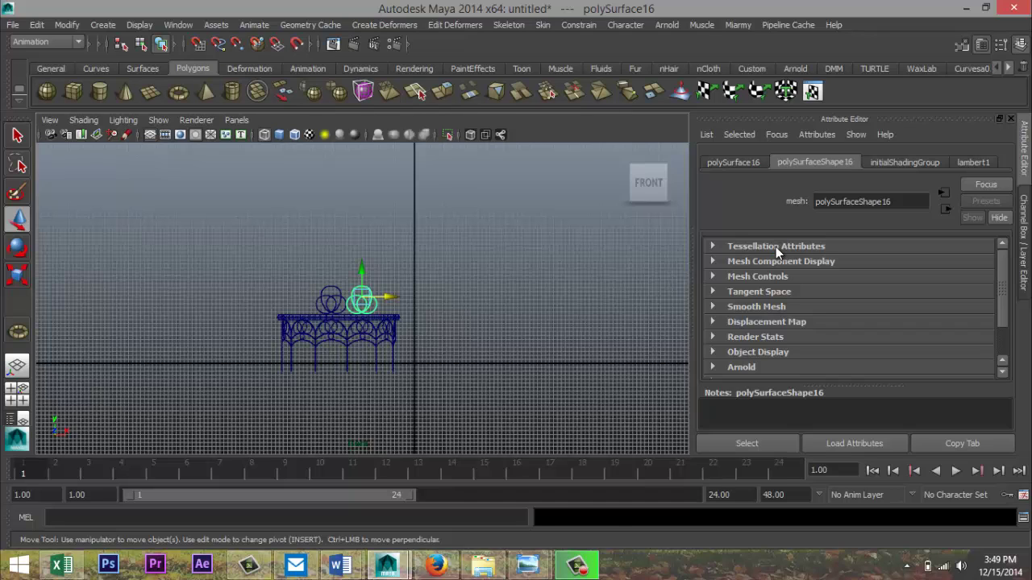
Step: Repeat the duplicate with its transform nine times to extend the row of evenly spaced ornaments along X
key("shift+d")
key("shift+d")
key("shift+d")
key("shift+d")
key("shift+d")
key("shift+d")
key("shift+d")
key("shift+d")
key("shift+d")
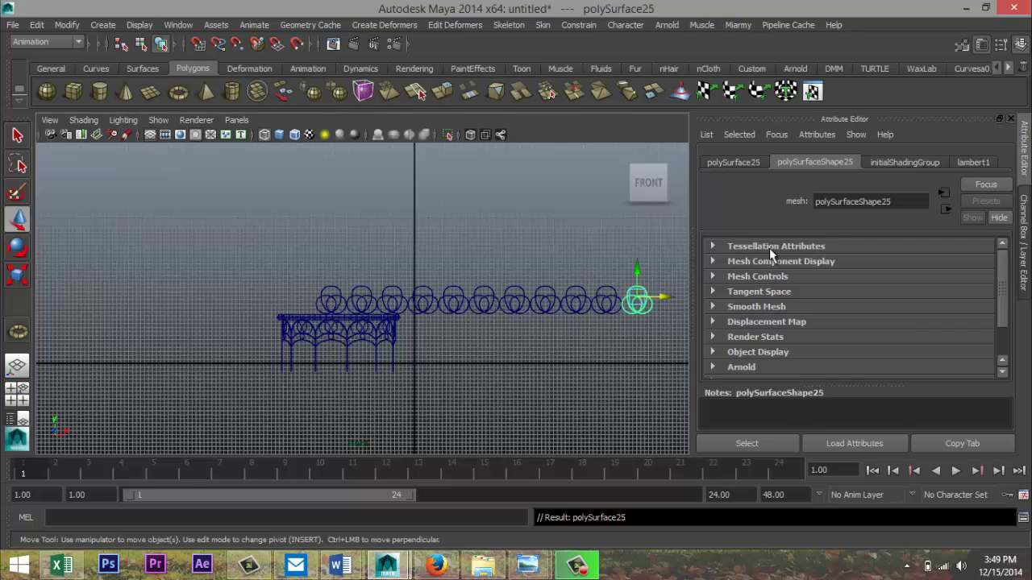
Step: Combine the whole row of ornaments into a single mesh and center its pivot
scroll(524, 341, "down", 3)
left_click(346, 262)
left_click_drag(297, 261, 619, 298)
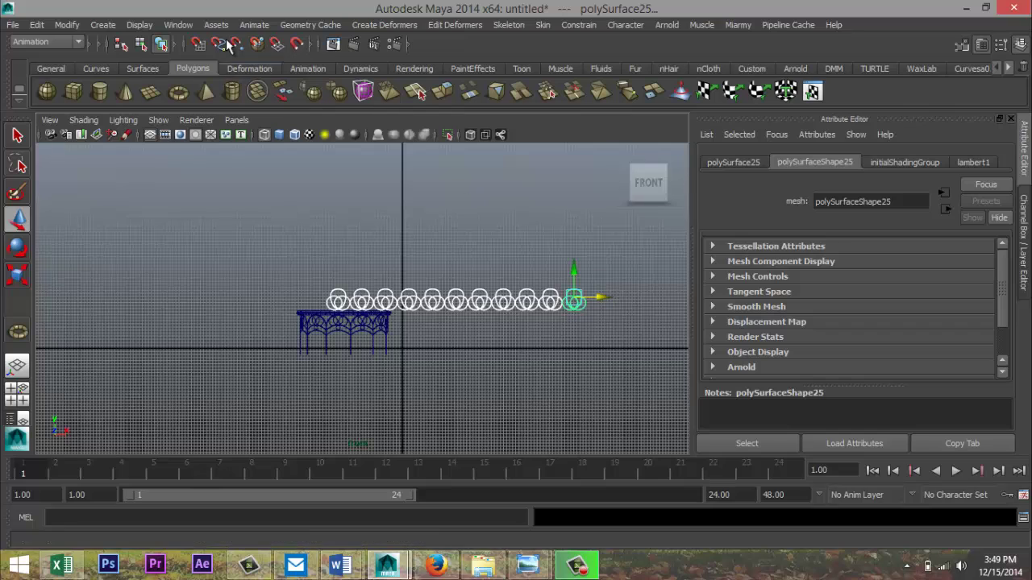
left_click(78, 42)
left_click(66, 58)
left_click(74, 45)
left_click(59, 65)
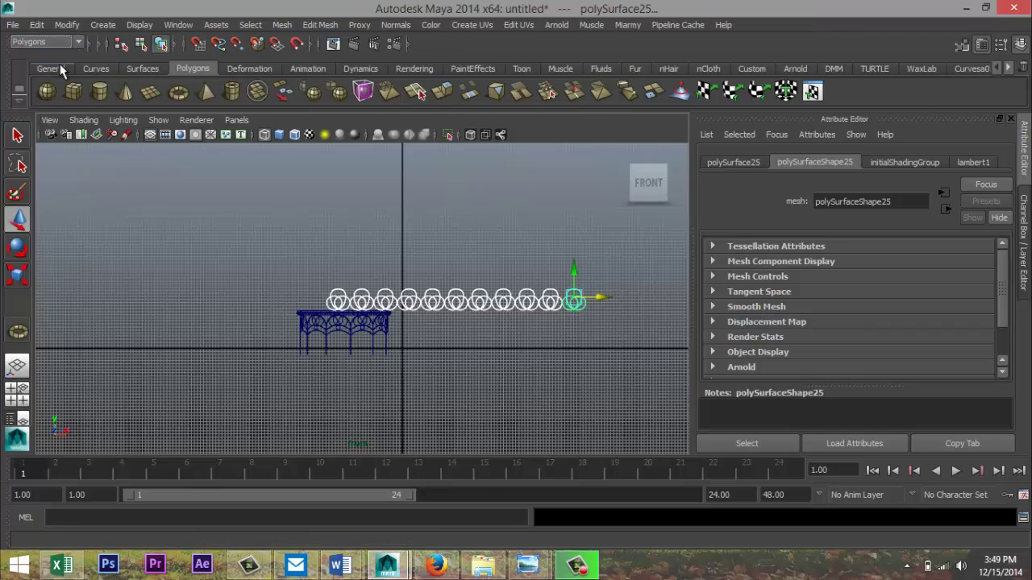
left_click(281, 25)
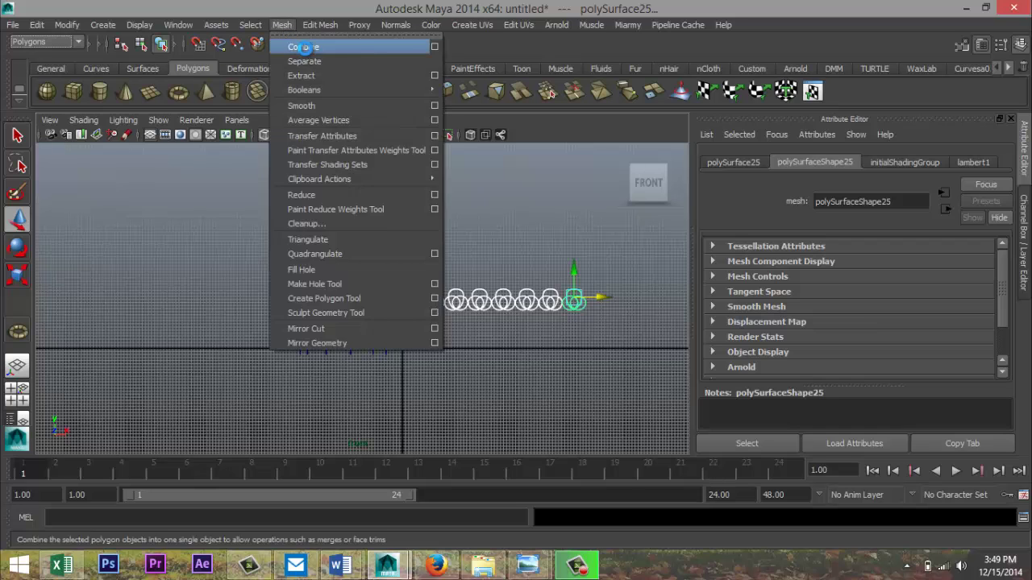
left_click(303, 47)
left_click(66, 24)
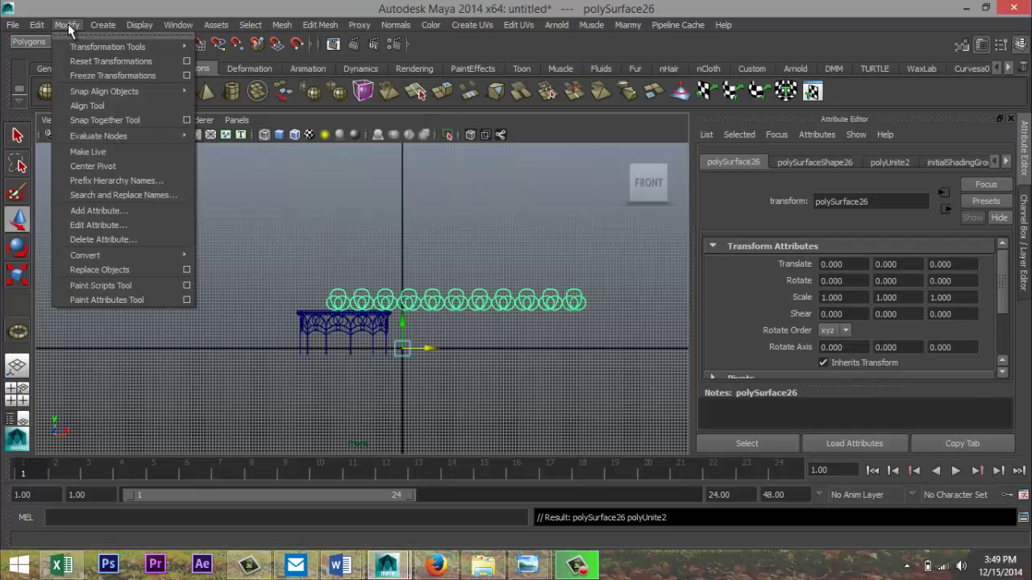
left_click(119, 165)
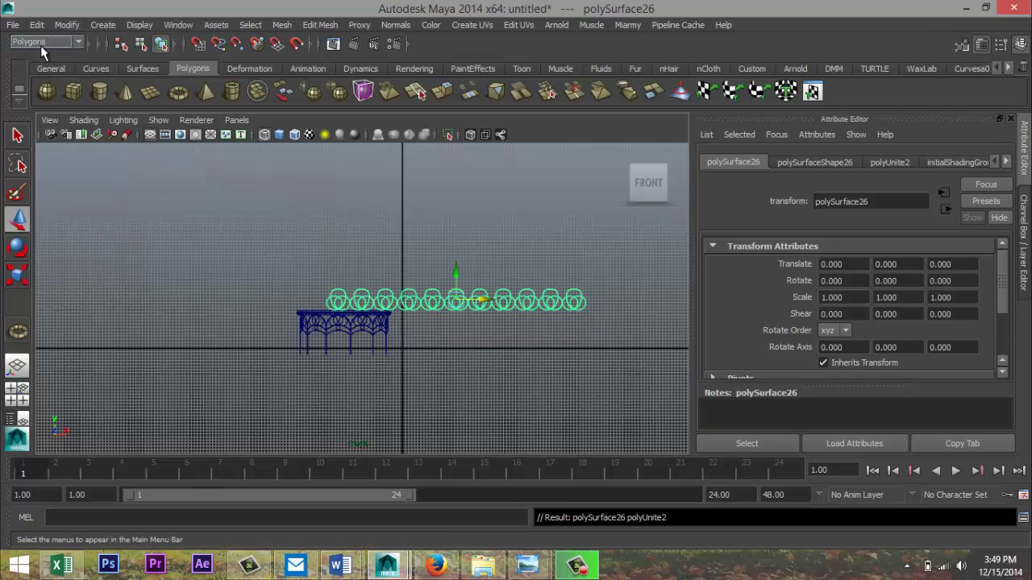
Step: Add a nonlinear Bend deformer to the combined row of ornaments
left_click(79, 42)
left_click(71, 56)
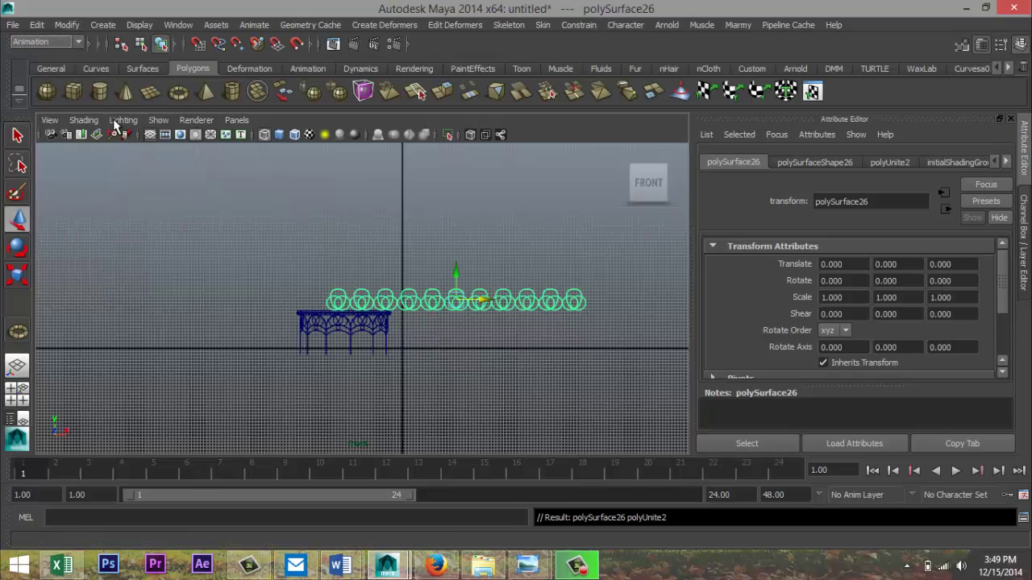
left_click(387, 24)
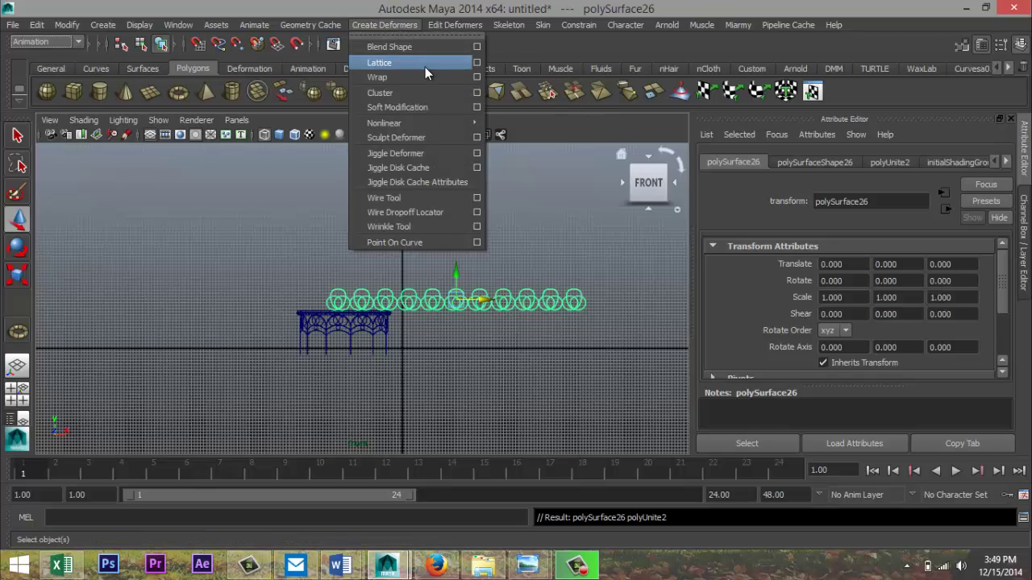
mouse_move(452, 123)
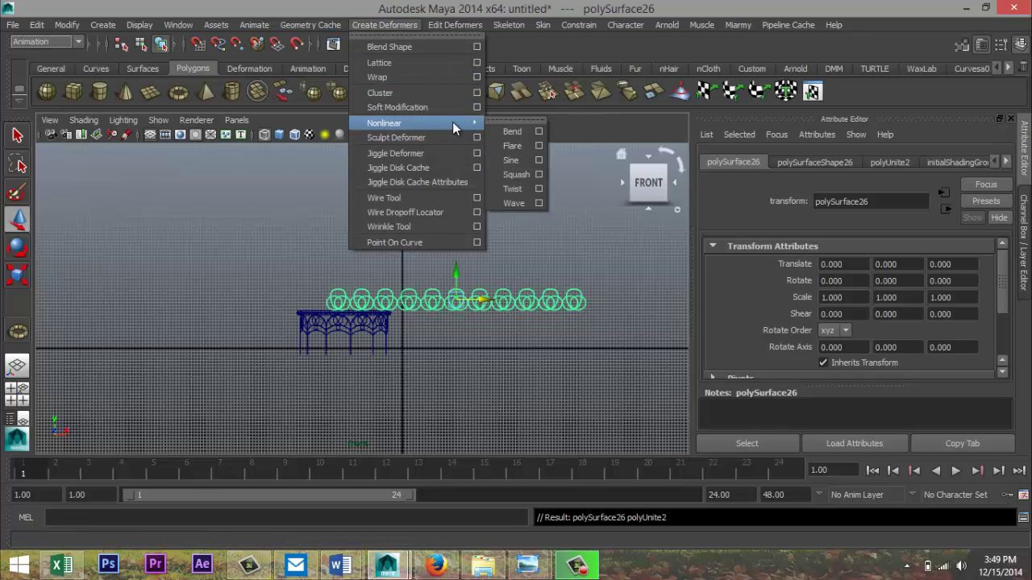
left_click(506, 133)
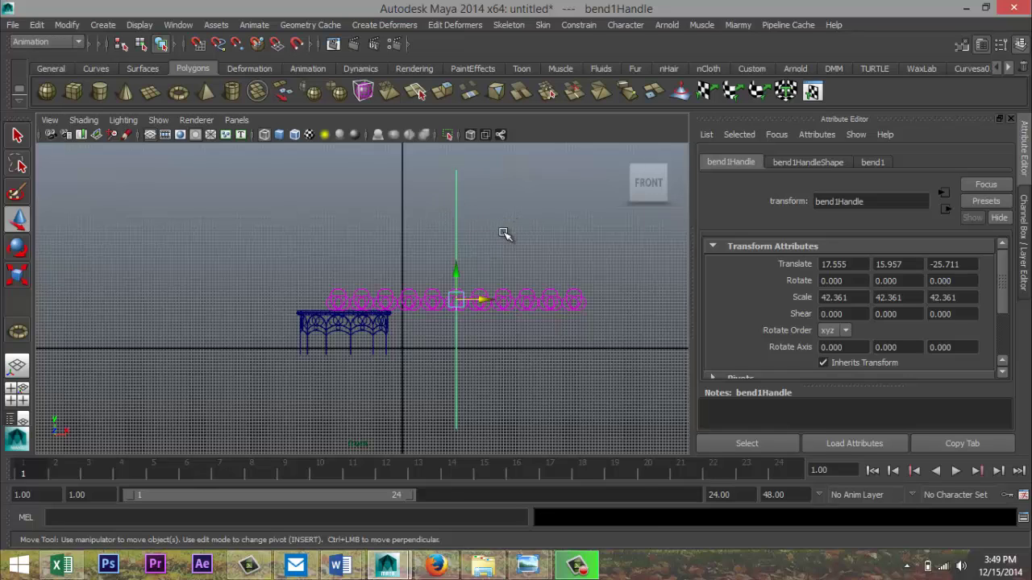
Step: Rotate the bend deformer handle in the front view so it lies along the ornament row, with Rotate Z at -90
key("e")
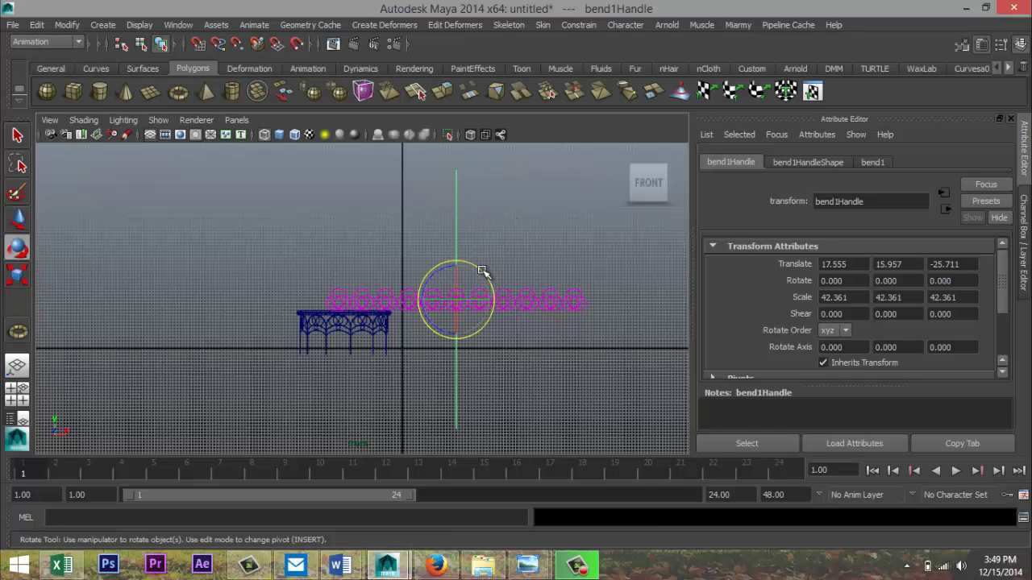
left_click_drag(486, 272, 506, 323)
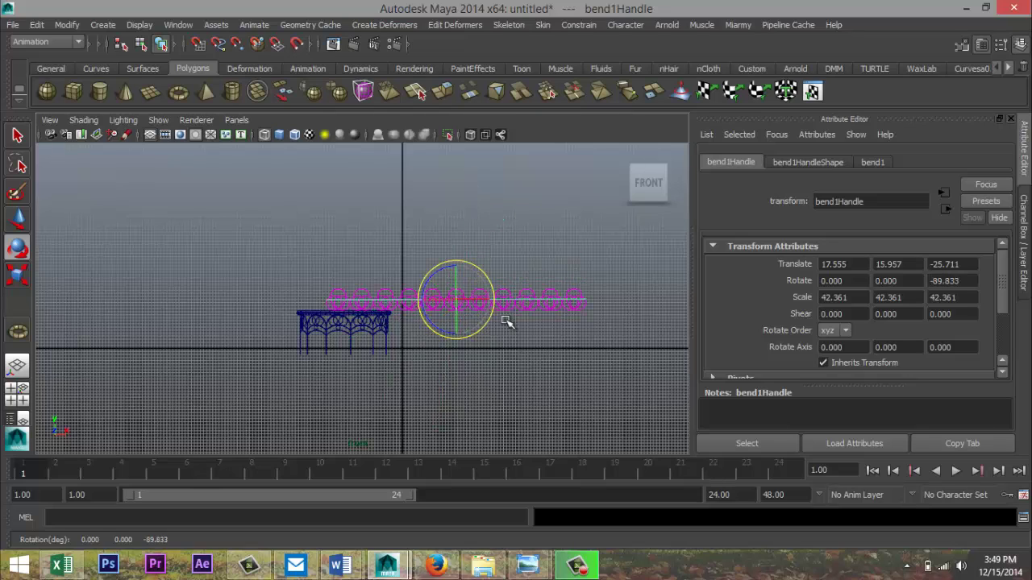
left_click_drag(967, 282, 885, 282)
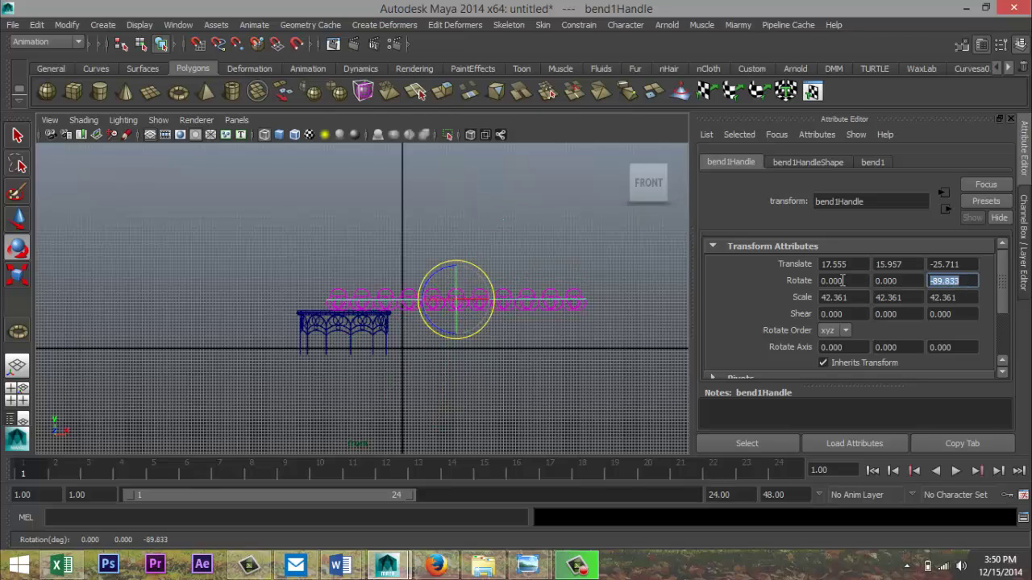
type("-90")
key("Return")
Step: Try a bend curvature of about -30 on the ornament row and undo it
left_click(18, 395)
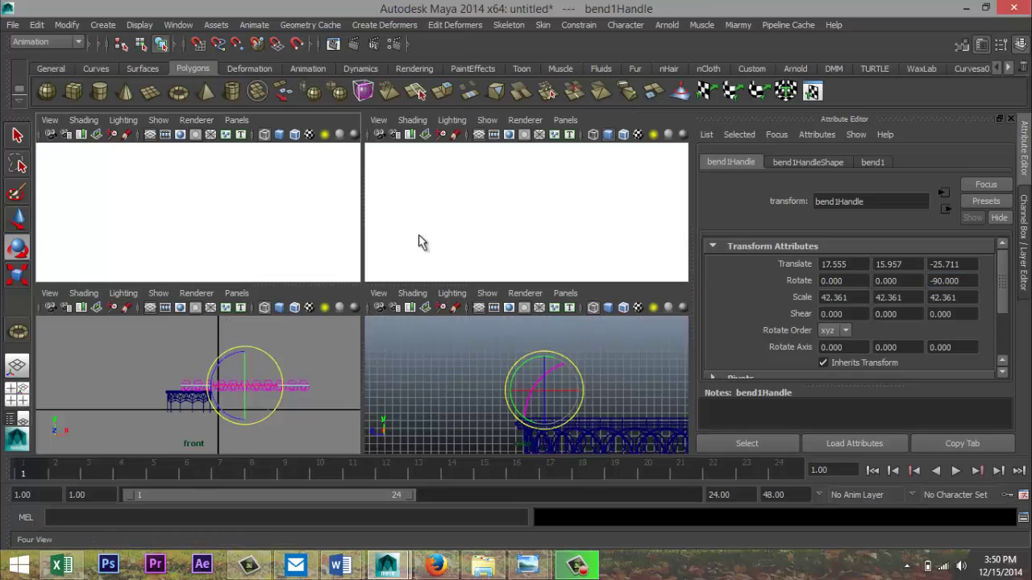
key("space")
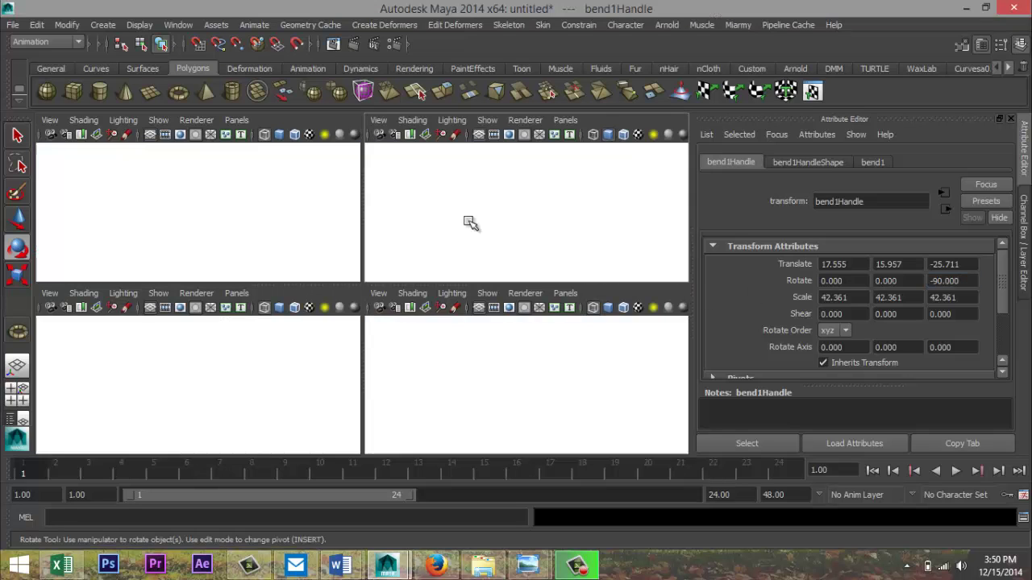
scroll(462, 250, "down", 5)
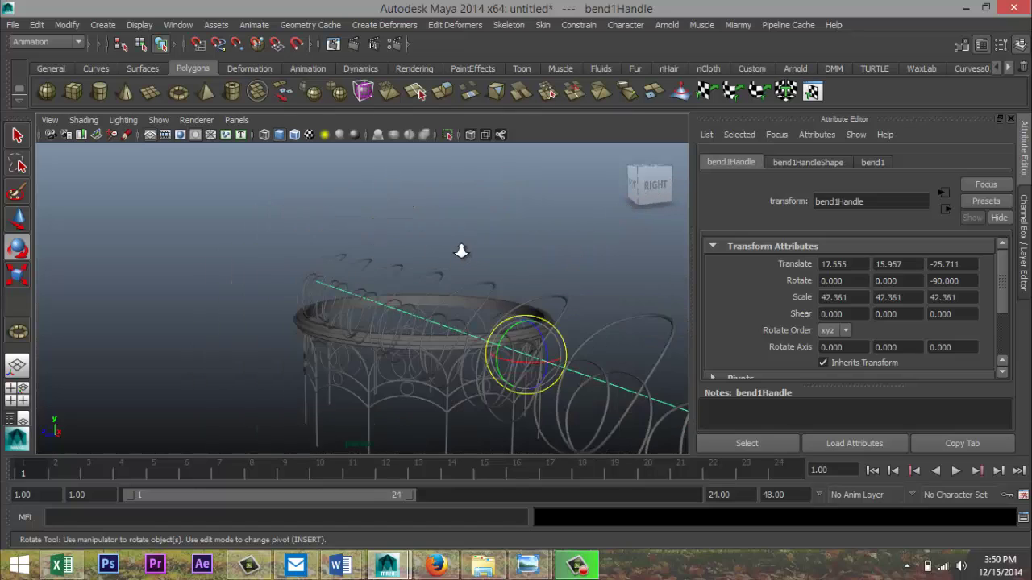
scroll(461, 251, "down", 5)
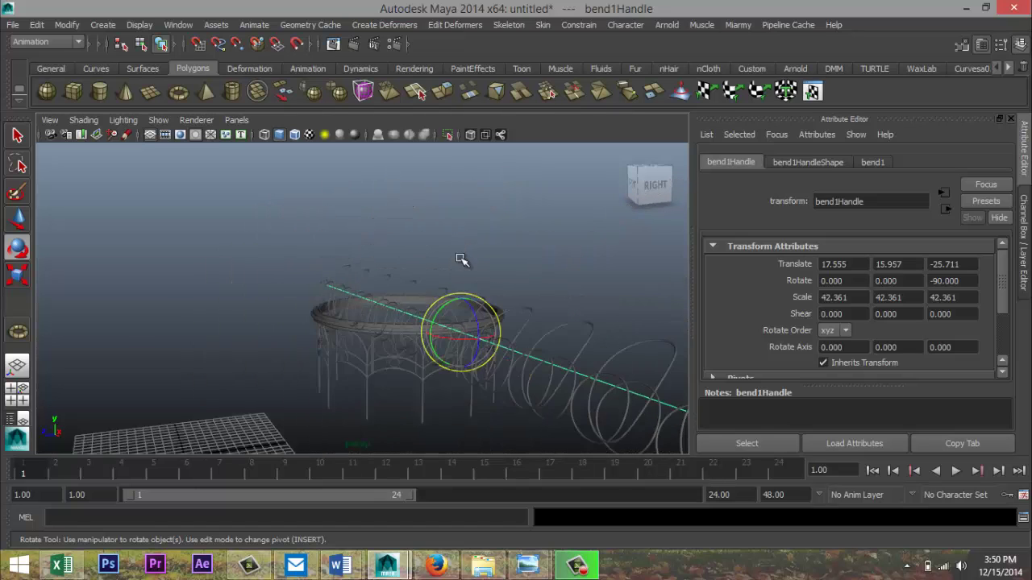
left_click(876, 162)
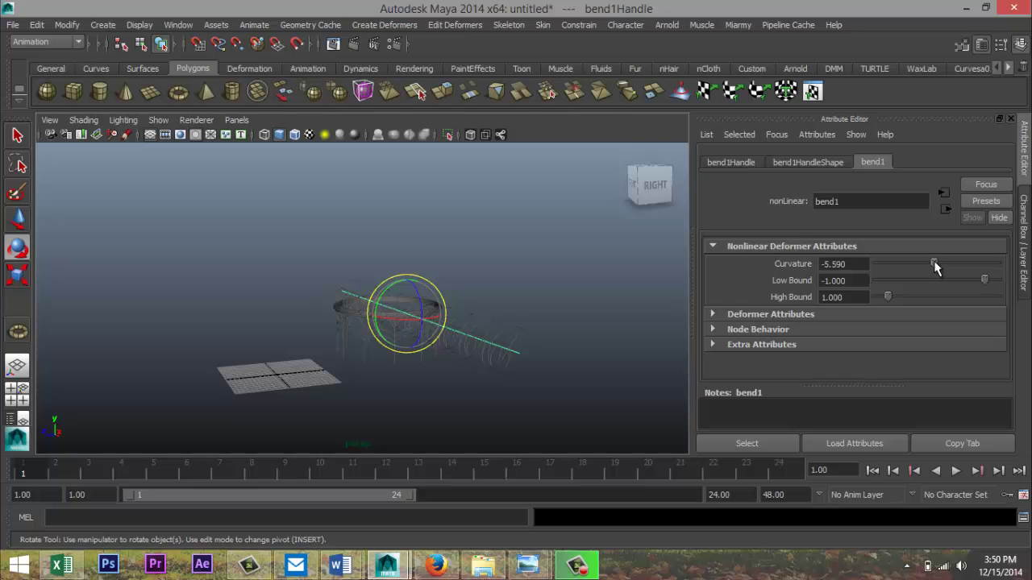
left_click_drag(935, 266, 927, 267)
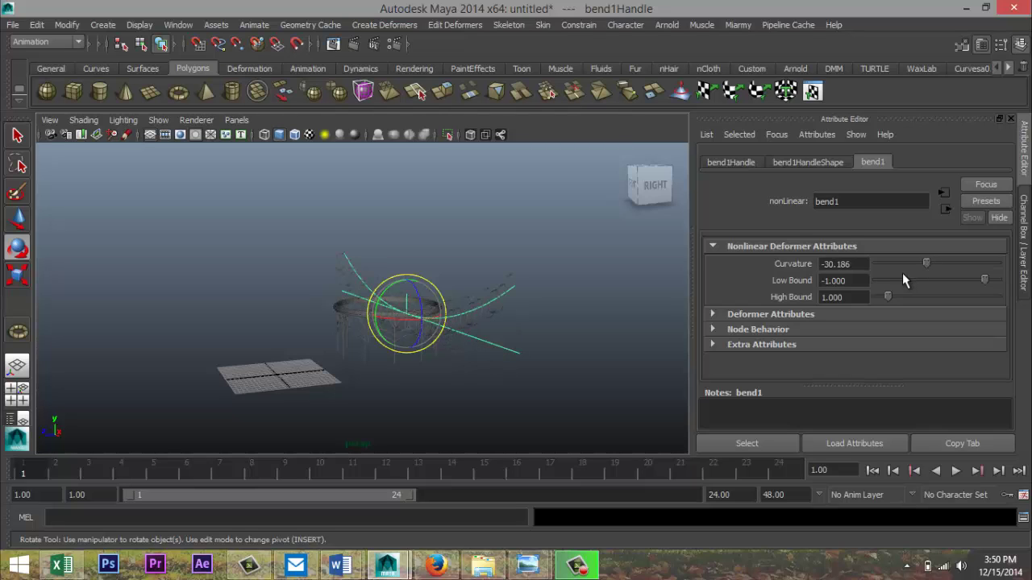
key("ctrl+z")
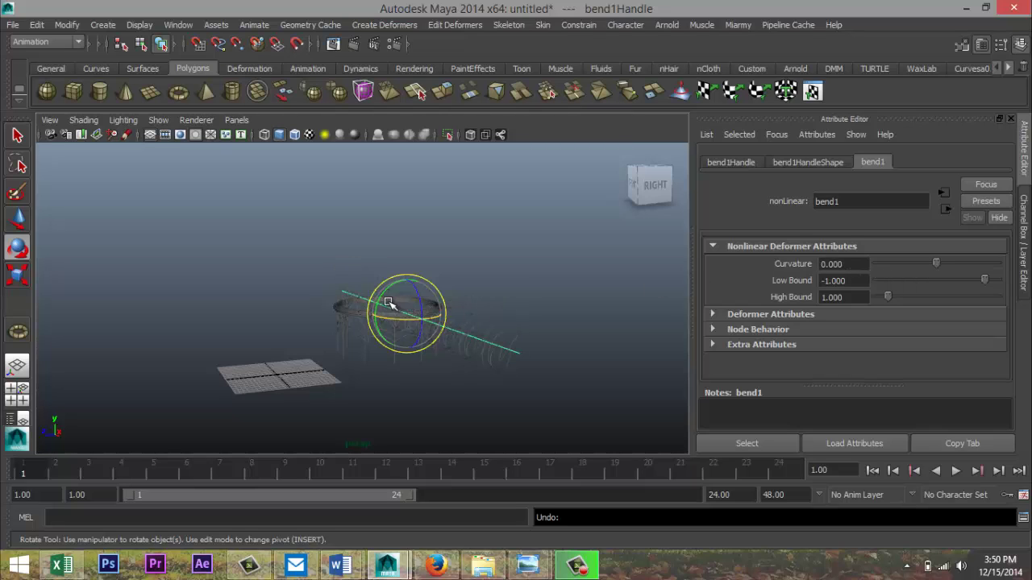
Step: Rotate the bend handle about its own axis, setting Rotate Y to -90
left_click_drag(379, 304, 449, 287)
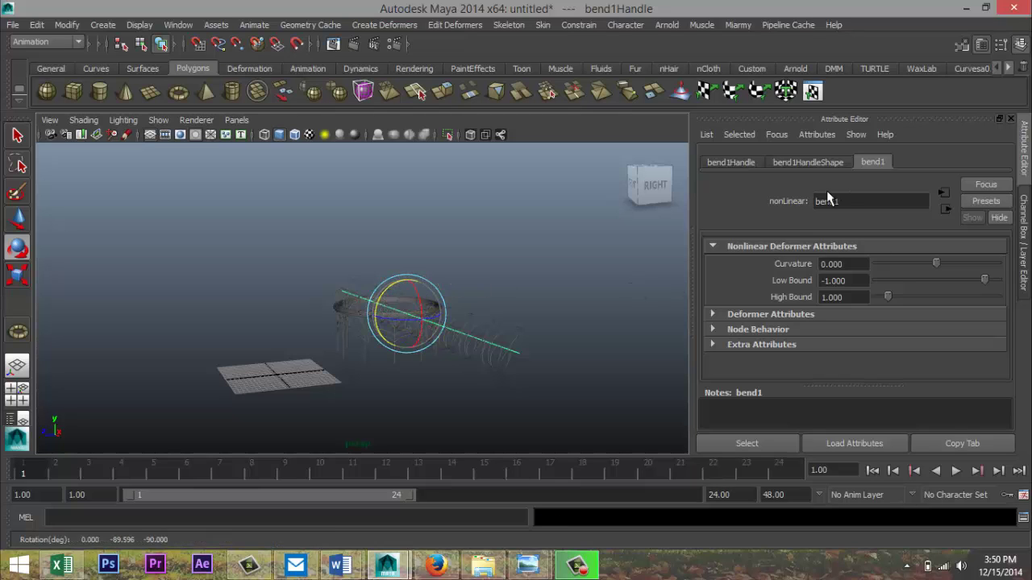
left_click(730, 162)
left_click_drag(912, 280, 807, 276)
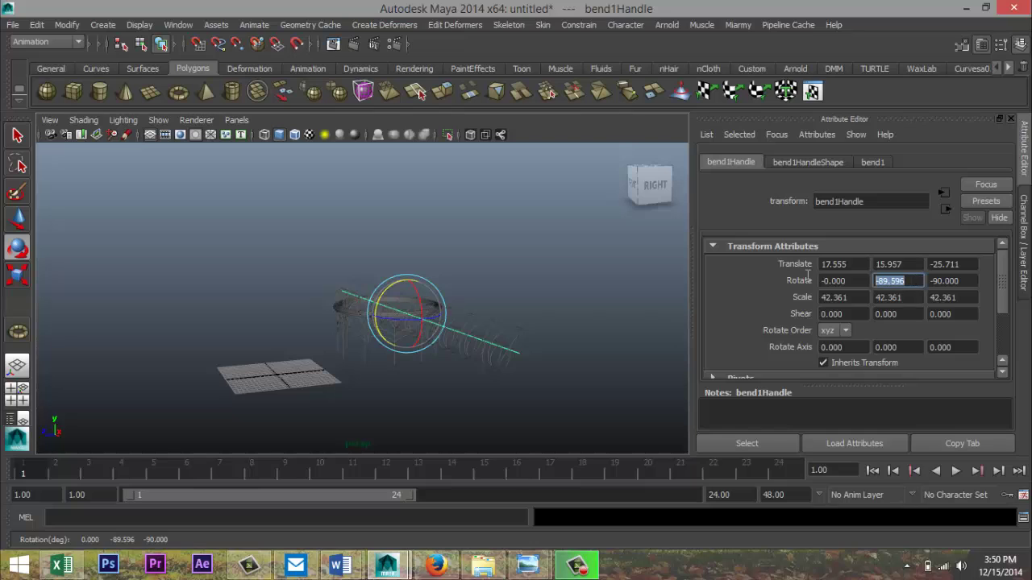
type("-90.000")
Step: Set the bend curvature to -180 to curl the ornament row into a closed ring, and clear the selection
left_click(877, 163)
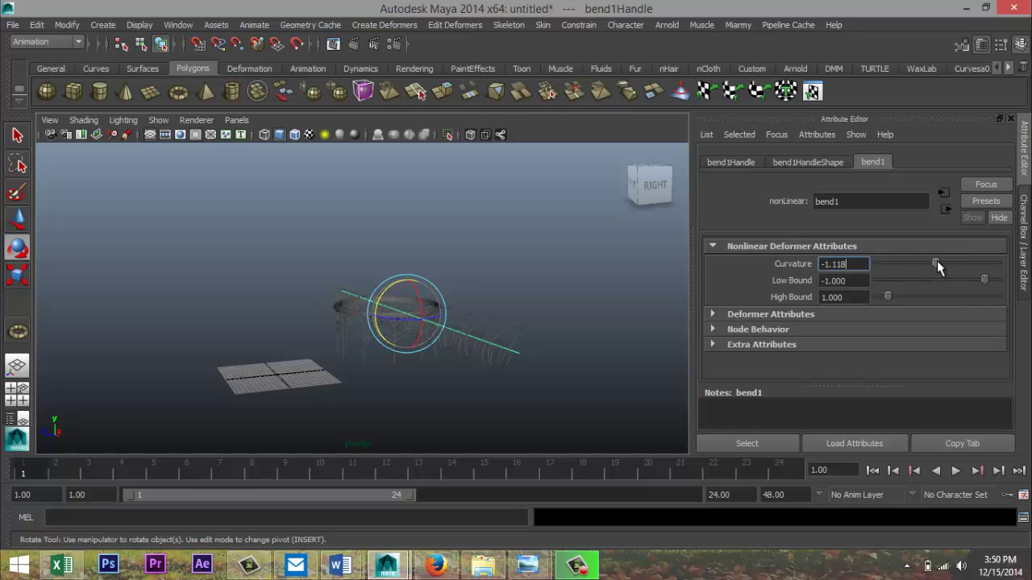
left_click_drag(937, 262, 838, 262)
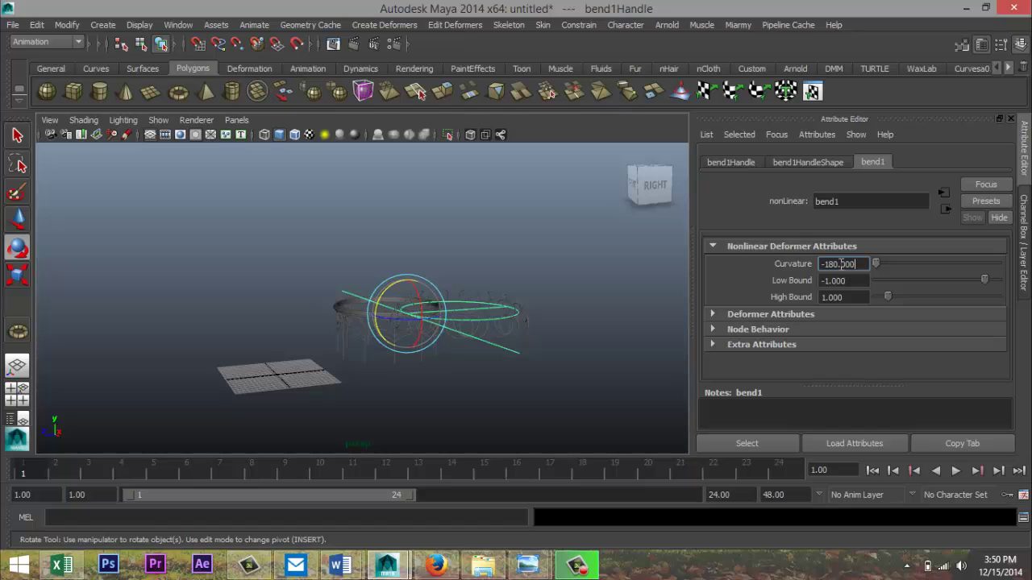
left_click(551, 396)
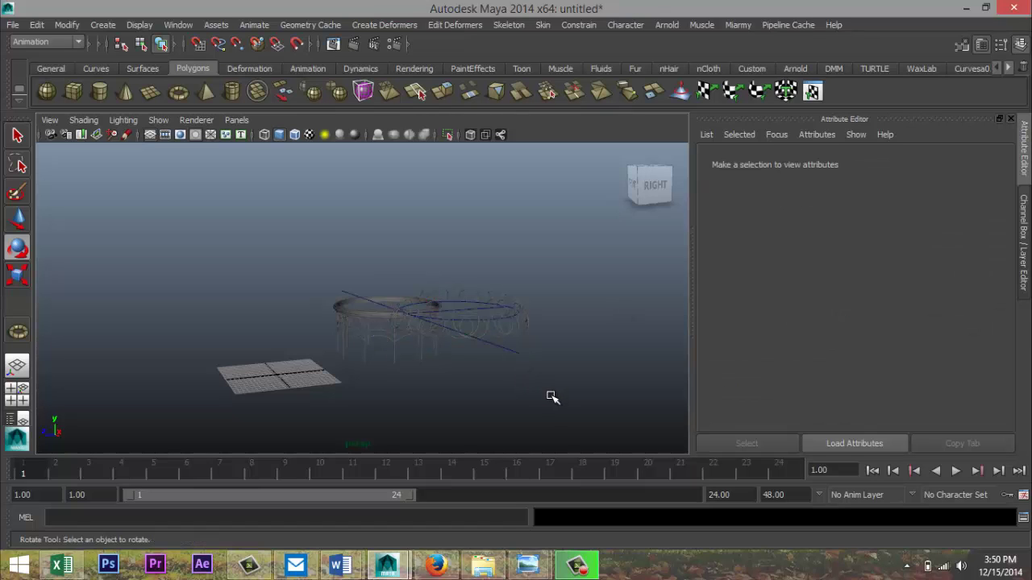
Step: Select the ornament ring with its bend handle, leaving out the round structure, and delete the history
left_click_drag(381, 271, 569, 369)
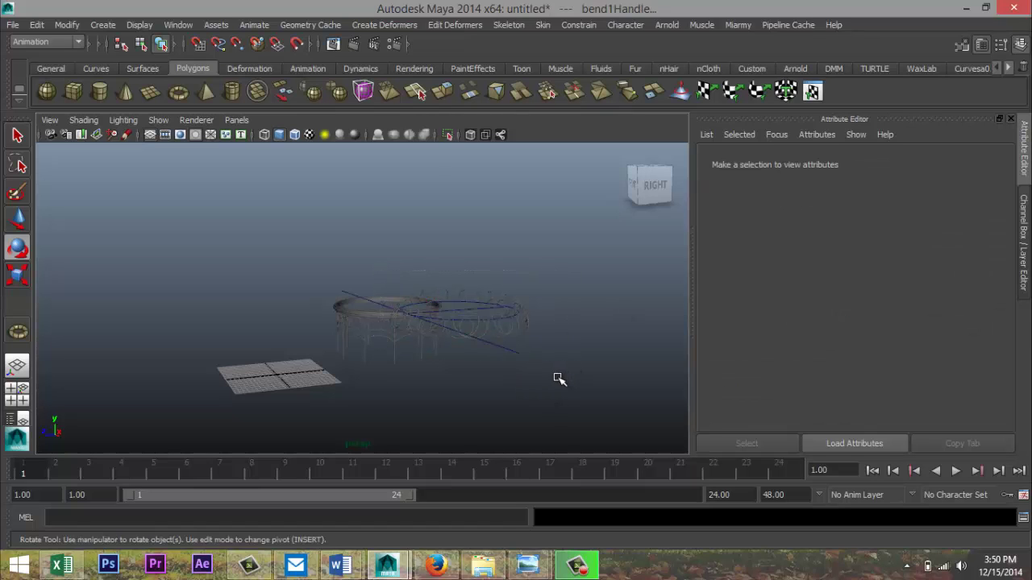
left_click(341, 325, "ctrl")
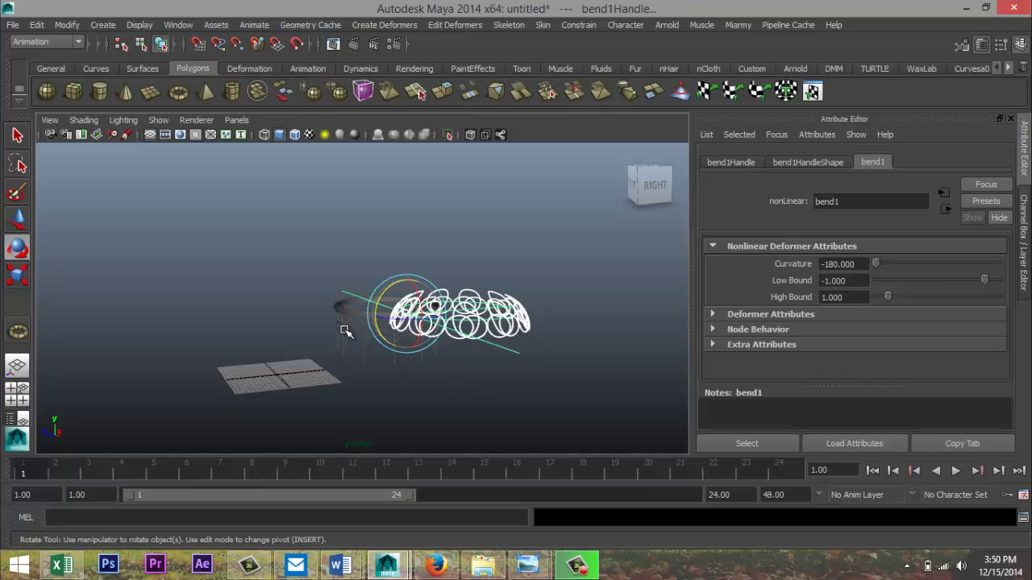
left_click(37, 25)
mouse_move(110, 181)
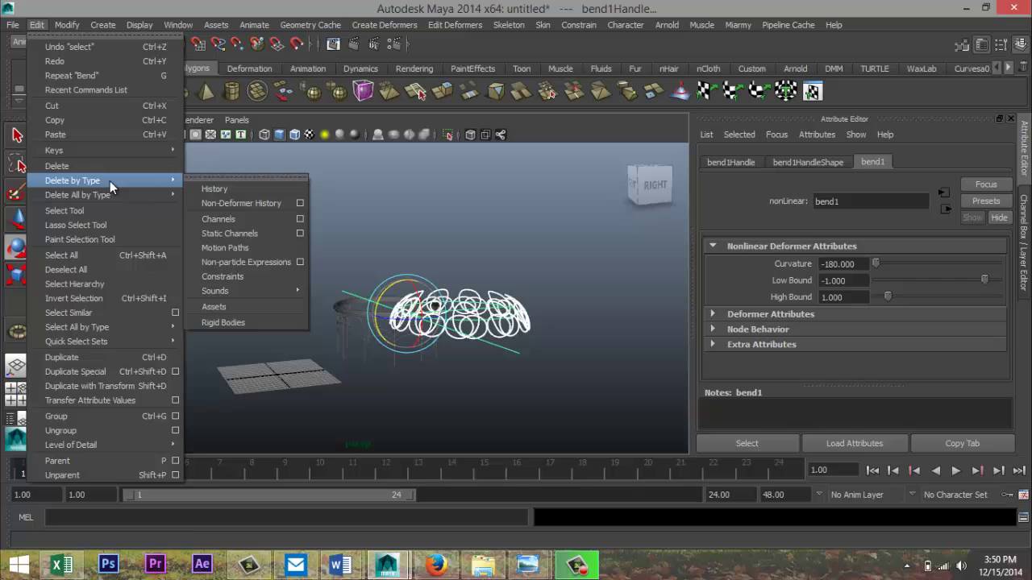
left_click(211, 188)
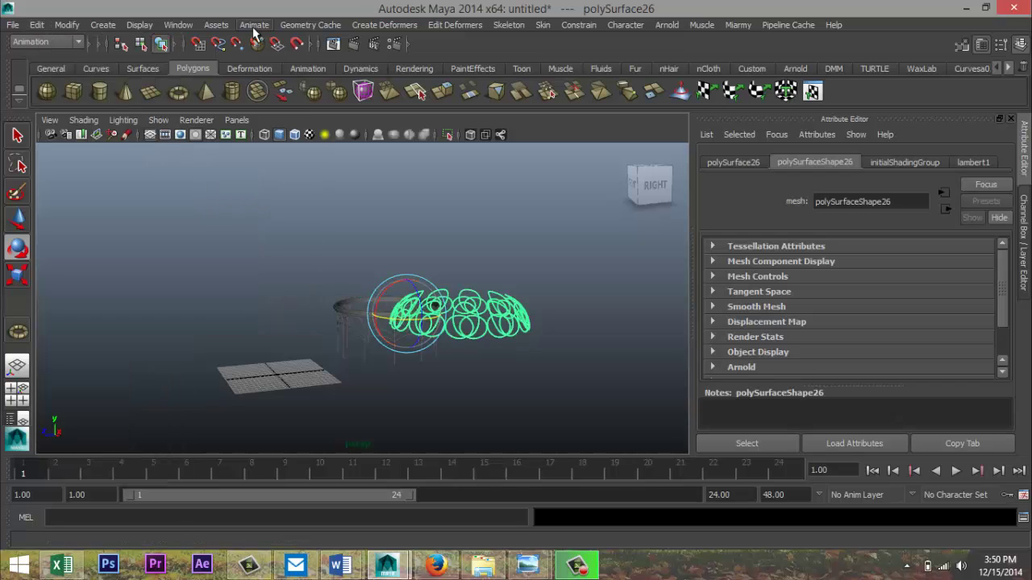
Step: Switch to the Polygons menu set and try to combine the ornament ring, keeping the ring selected
left_click(81, 41)
left_click(74, 65)
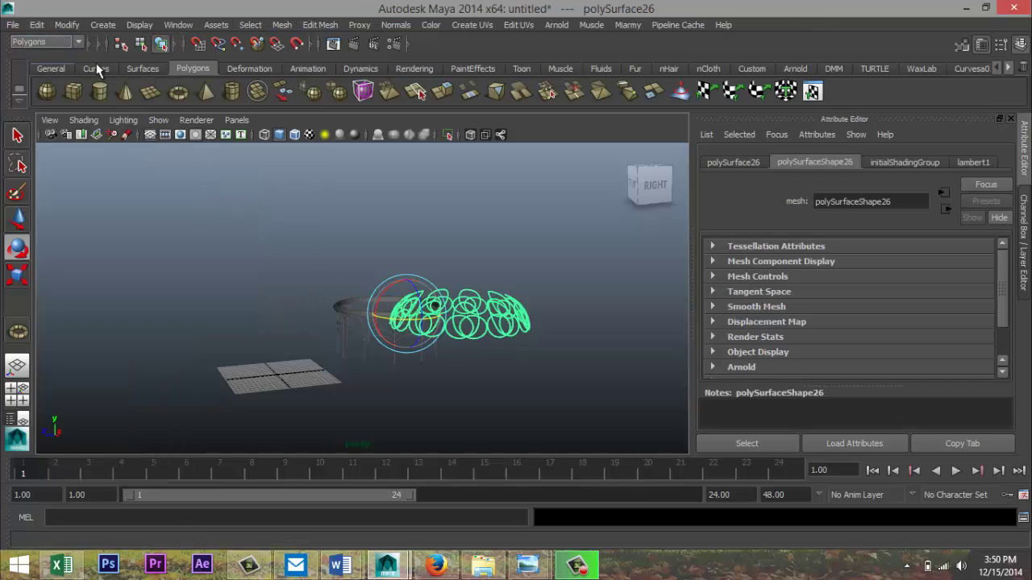
left_click(281, 24)
left_click(299, 41)
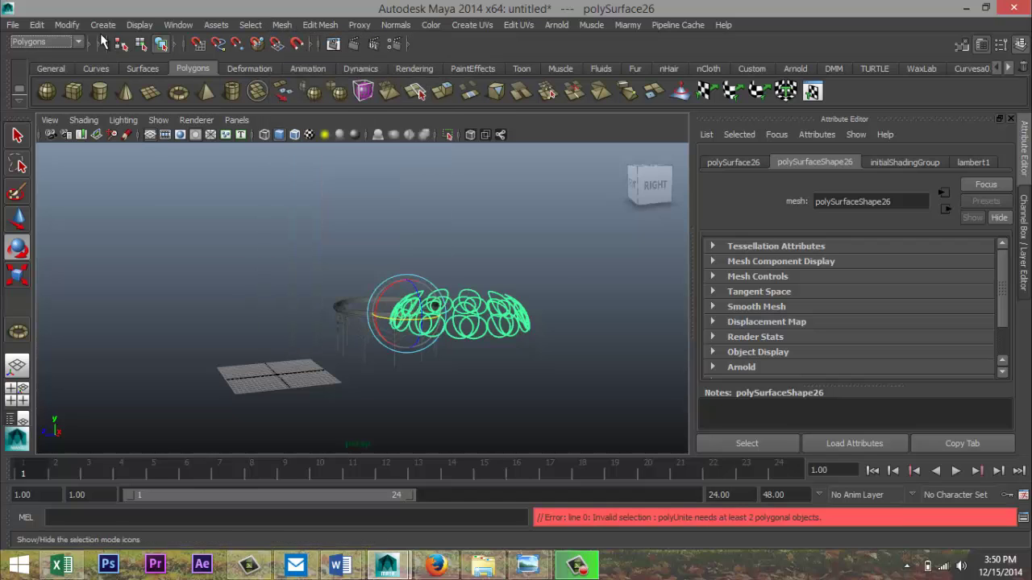
left_click(561, 298)
key("ctrl+z")
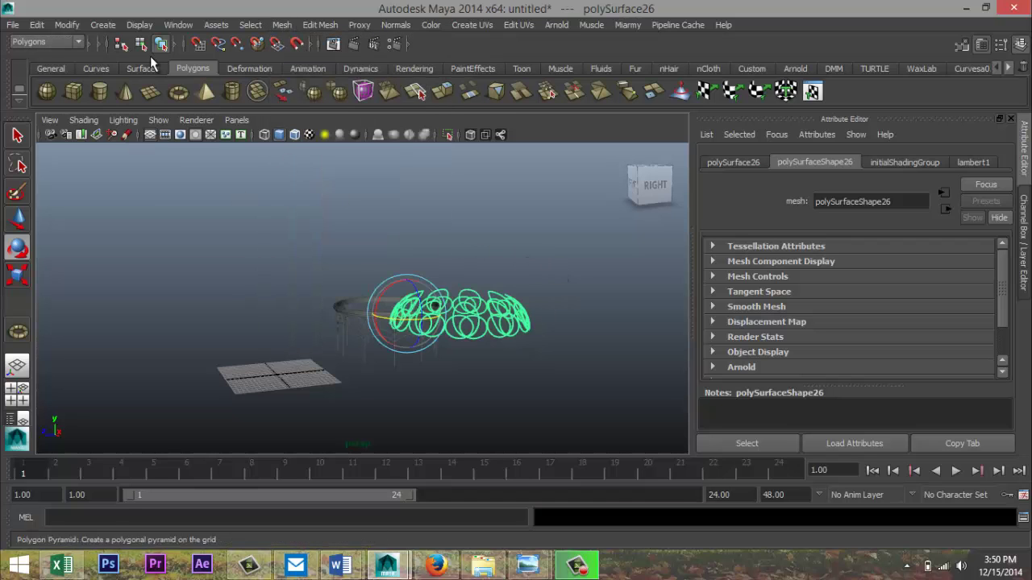
Step: Center the ornament ring's pivot and move the ring in the top view along X to about -19.9, over the round structure
left_click(67, 25)
left_click(113, 167)
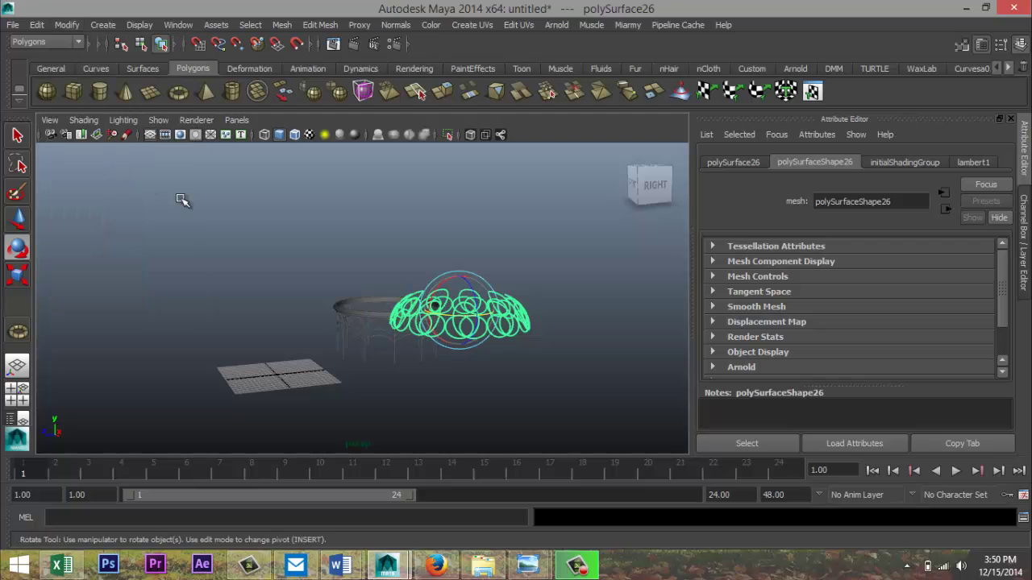
left_click(24, 394)
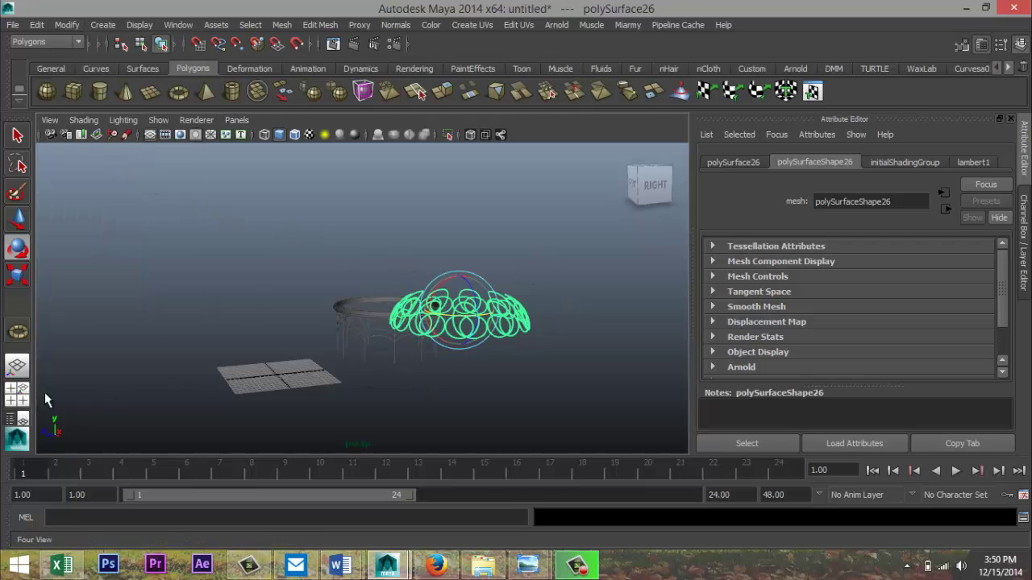
key("space")
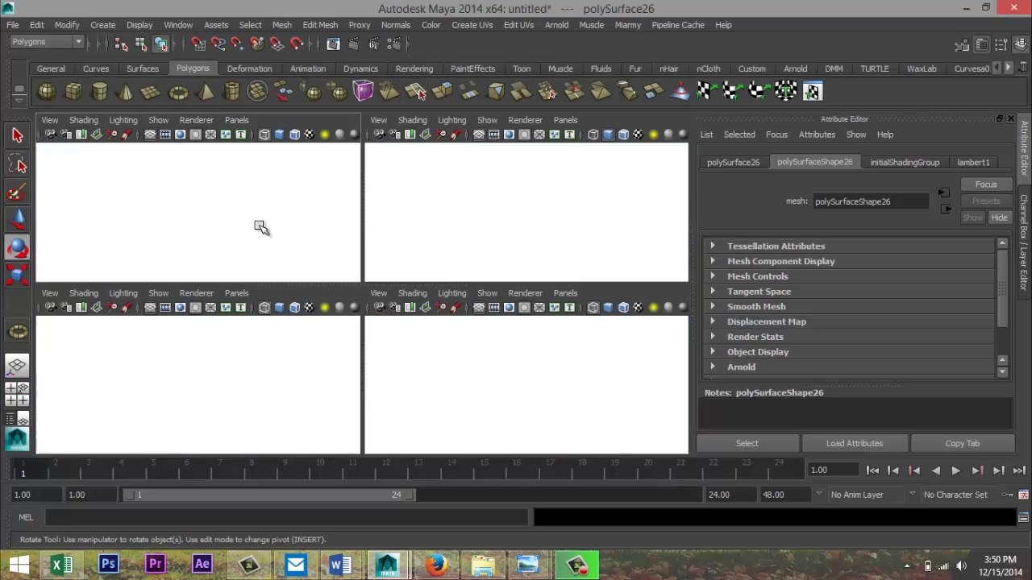
scroll(394, 303, "down", 10)
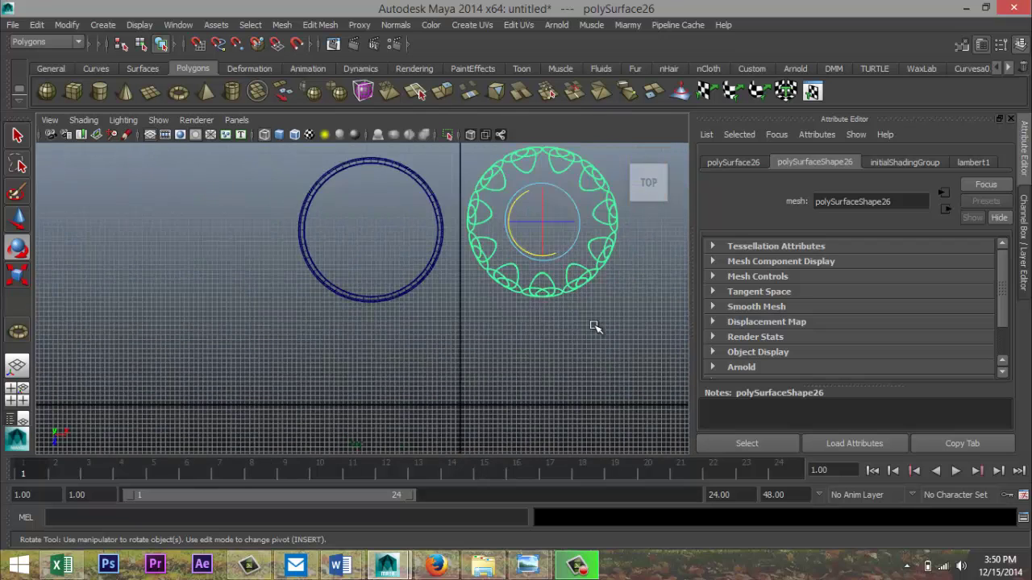
key("w")
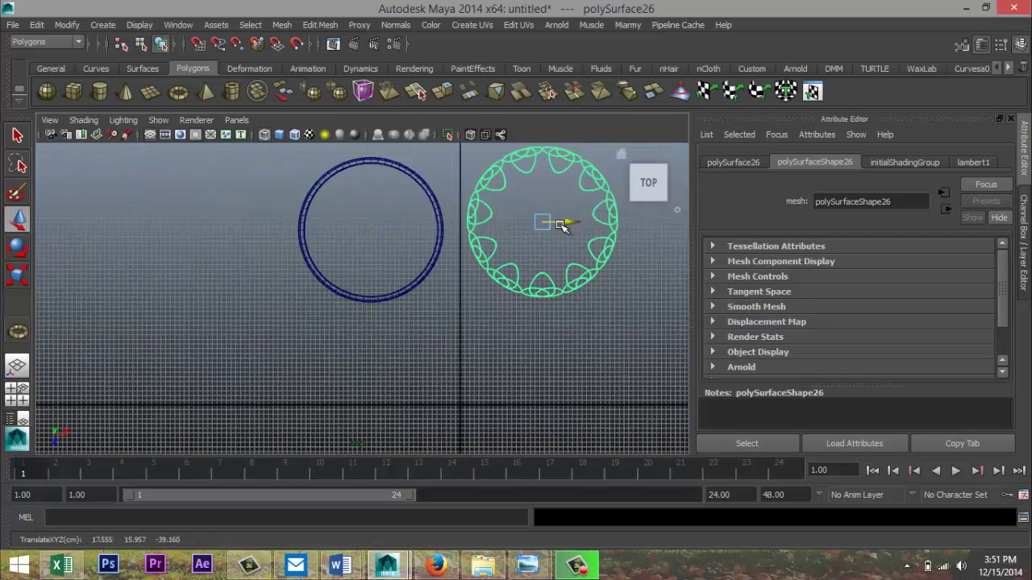
left_click_drag(561, 223, 399, 274)
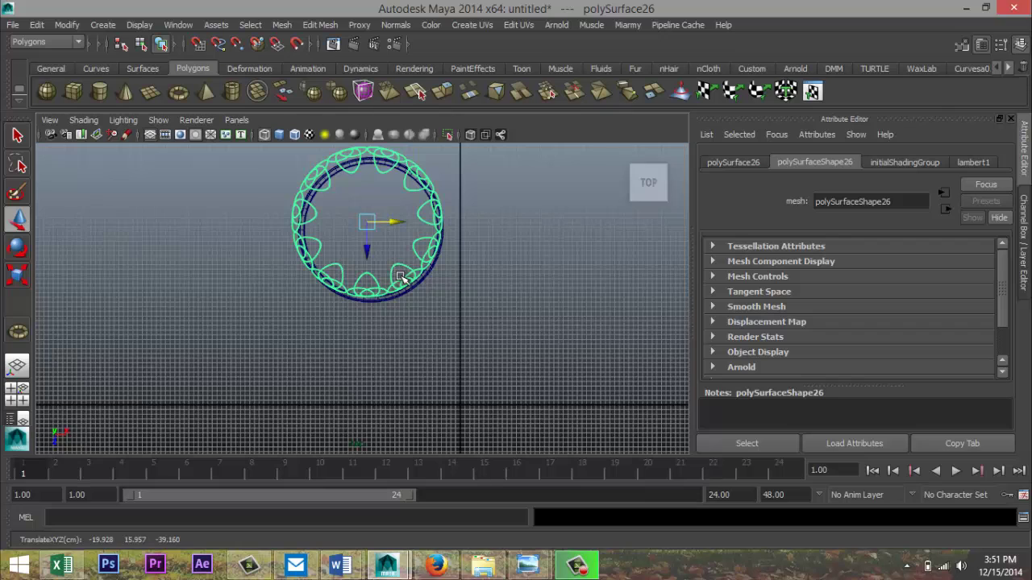
Step: Fine-tune the ring's position in the top view to about X -19.1 and Z -37.4, concentric with the structure's rim
scroll(399, 304, "up", 5)
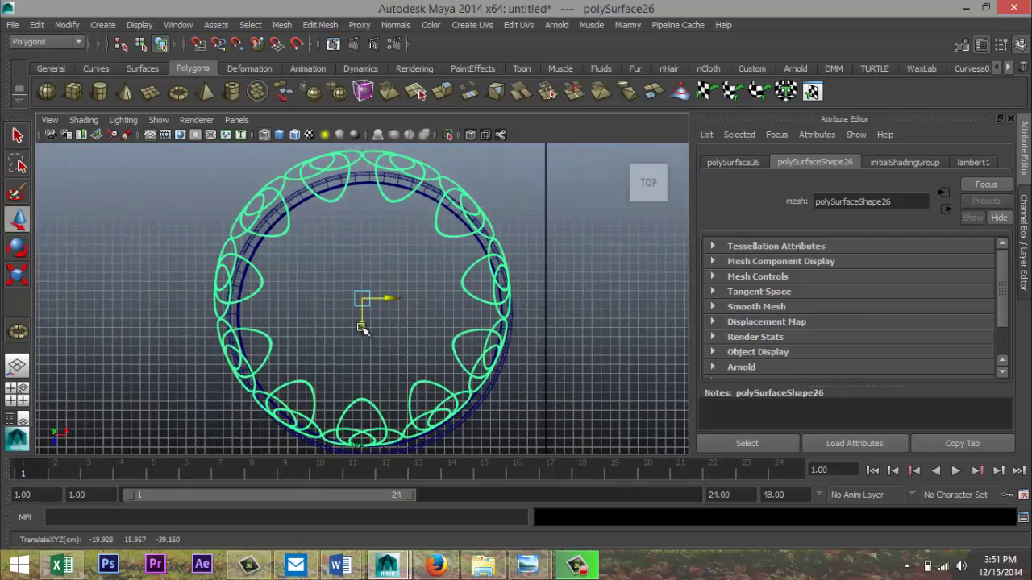
left_click_drag(362, 328, 402, 324)
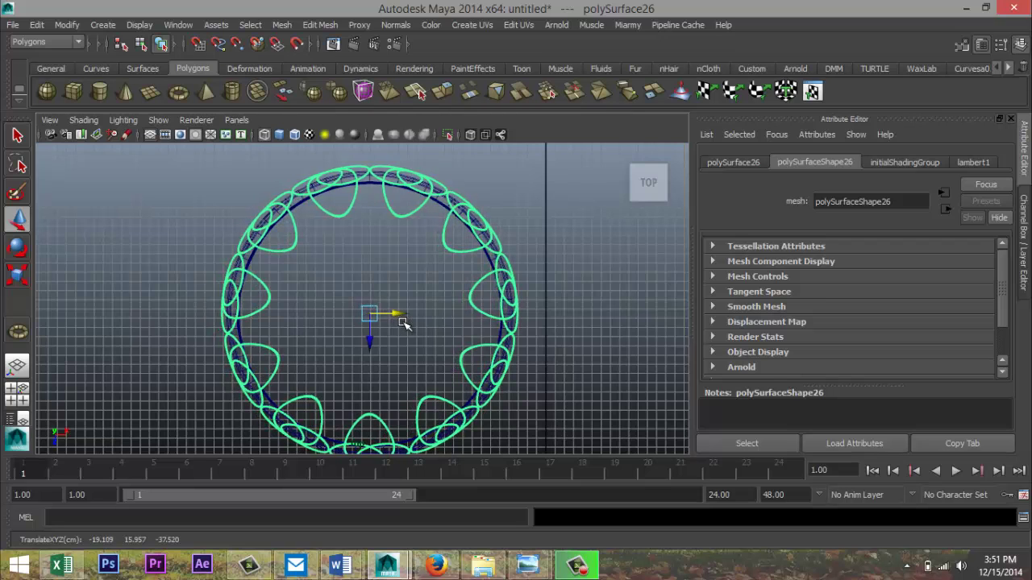
key("plus")
key("plus")
key("plus")
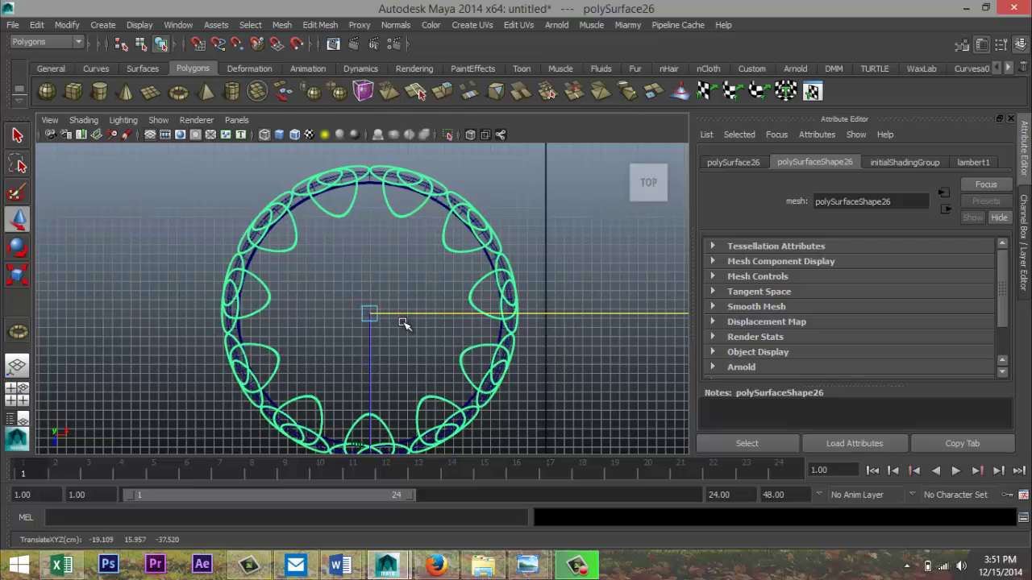
scroll(409, 321, "down", 2)
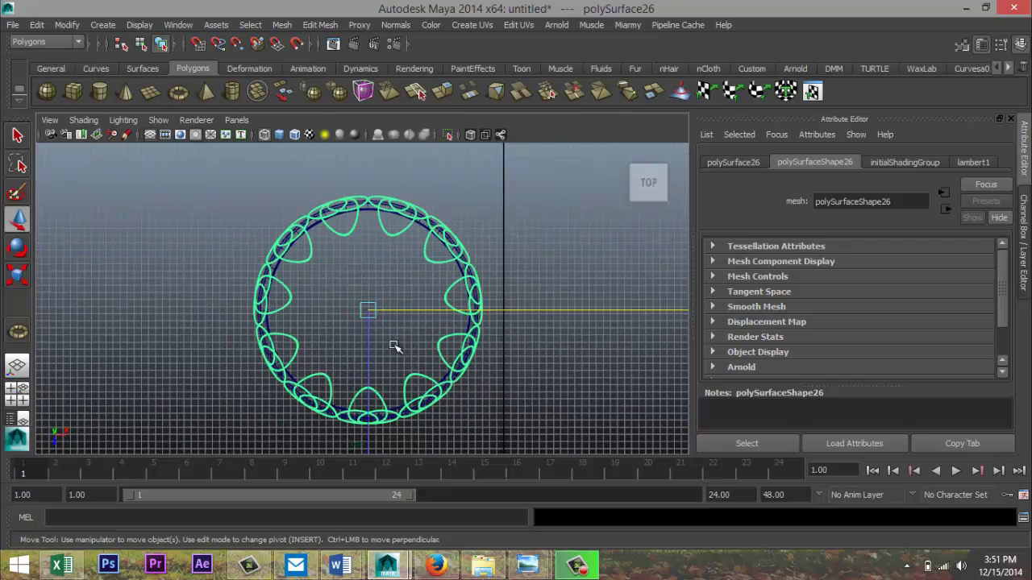
scroll(403, 389, "up", 2)
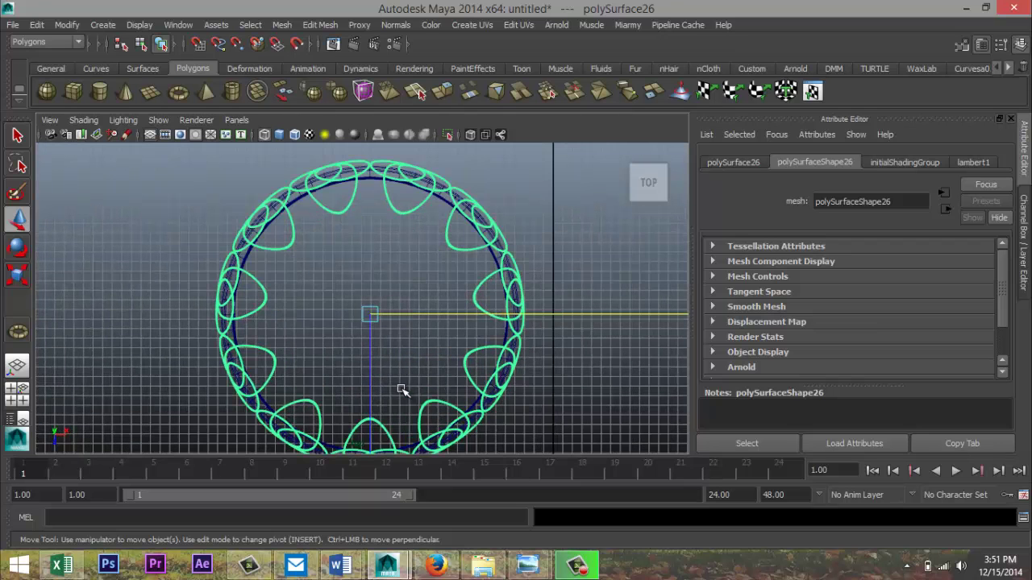
scroll(403, 390, "up", 1)
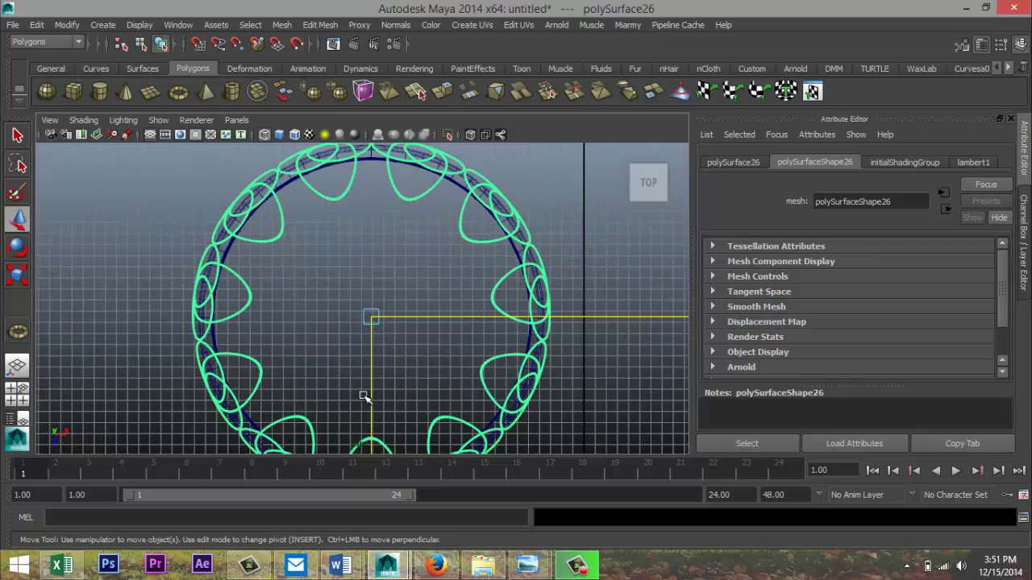
left_click_drag(372, 379, 372, 382)
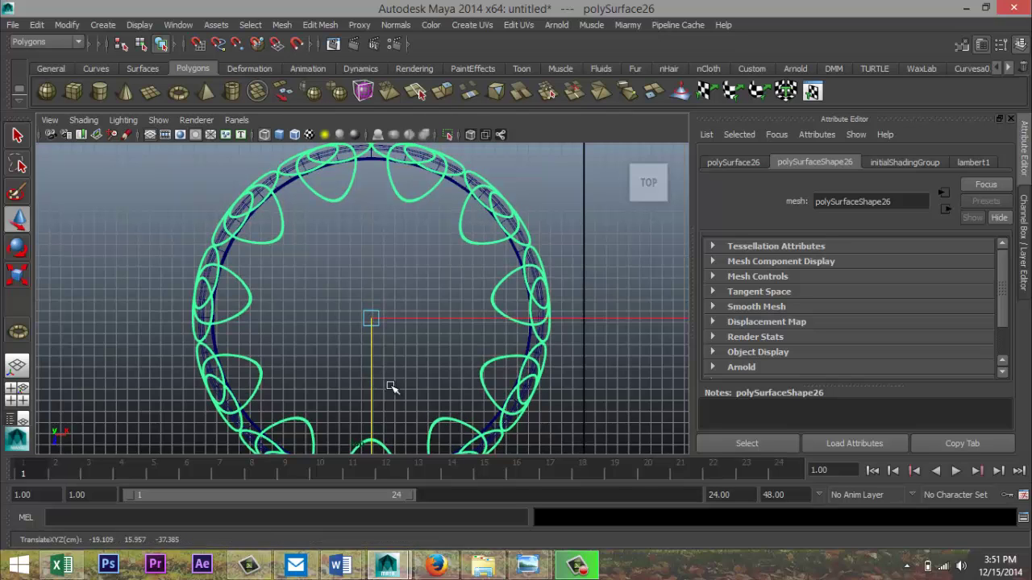
Step: Nudge the ornament ring along X to about -19.04 in the top view, keeping it centred on the structure's rim
middle_click_drag(545, 424, 551, 261, "alt")
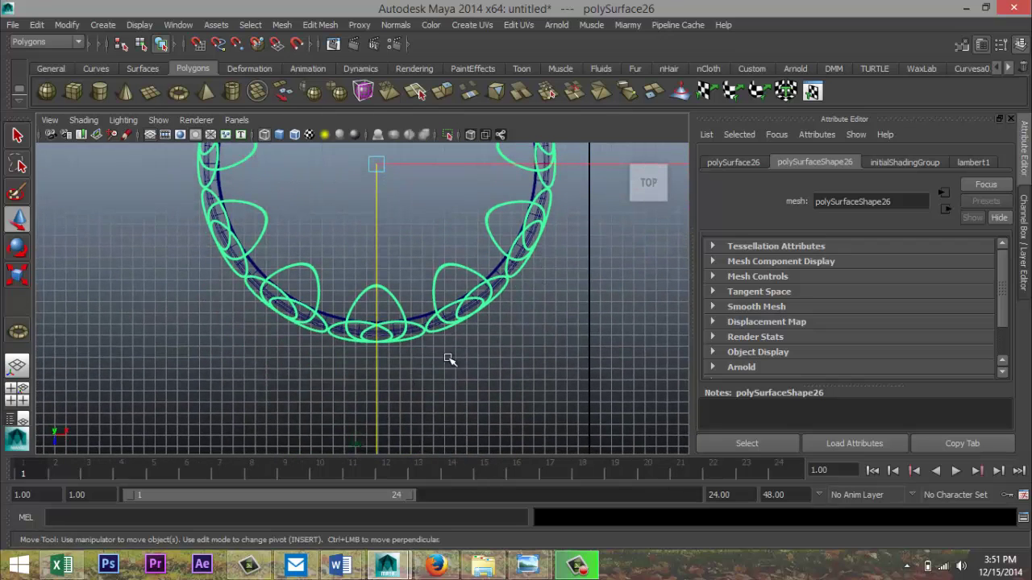
left_click_drag(446, 164, 446, 165)
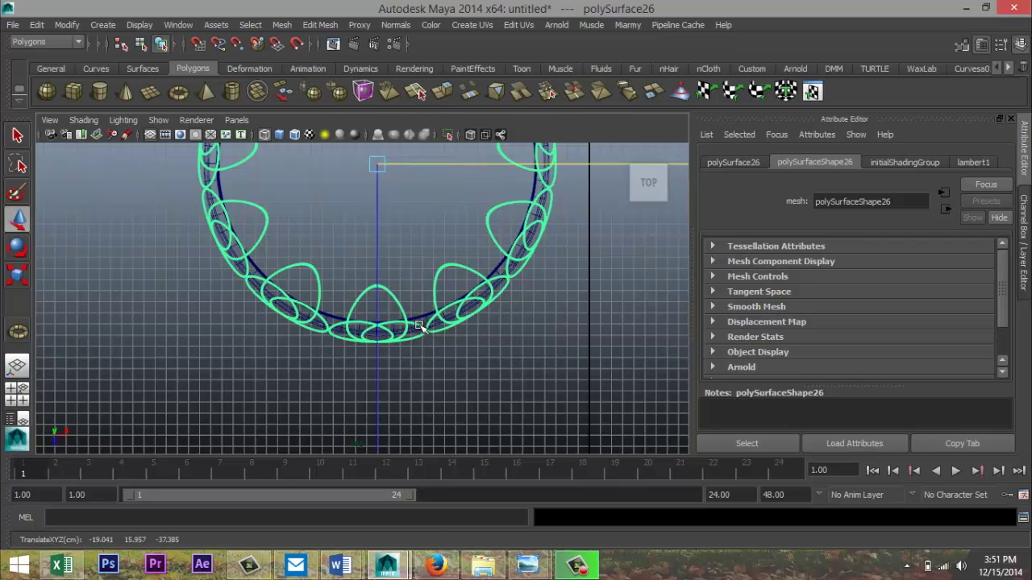
scroll(421, 329, "down", 4)
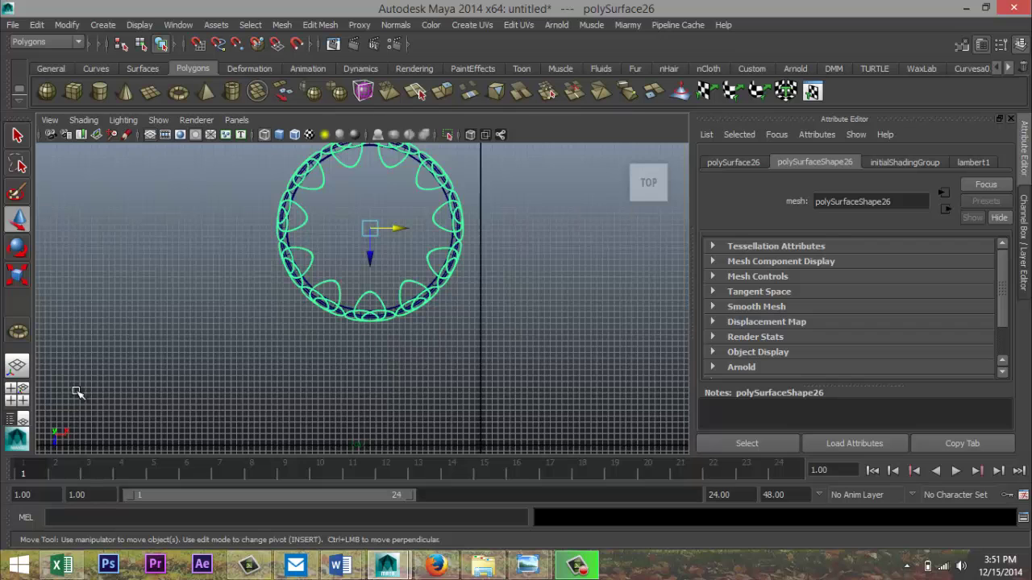
Step: Scale the ornament ring uniformly to about 0.89 in the side view and lower it to about Y 15.39 onto the rim
left_click(20, 398)
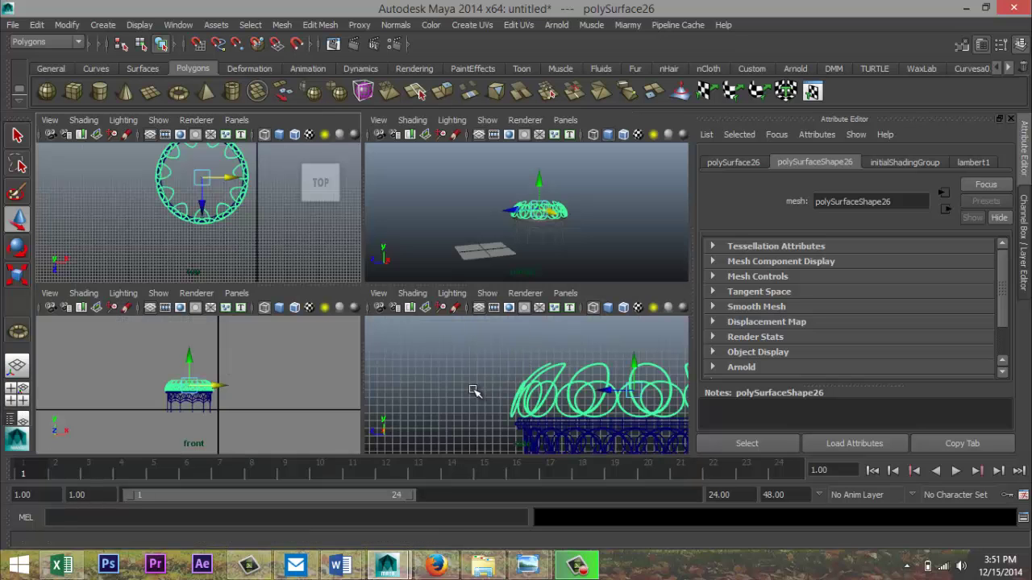
key("space")
scroll(476, 396, "down", 2)
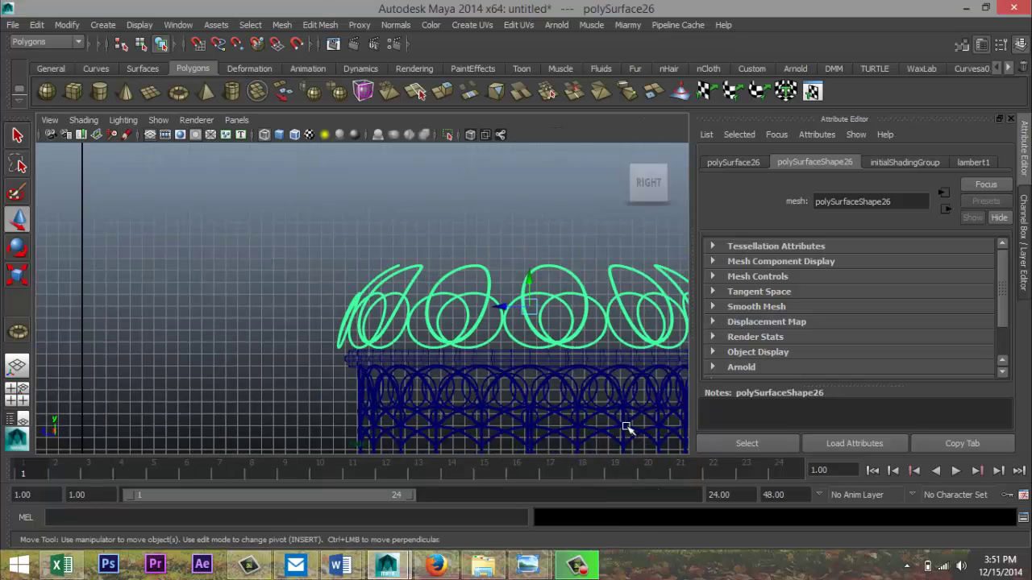
key("r")
left_click_drag(526, 306, 498, 313)
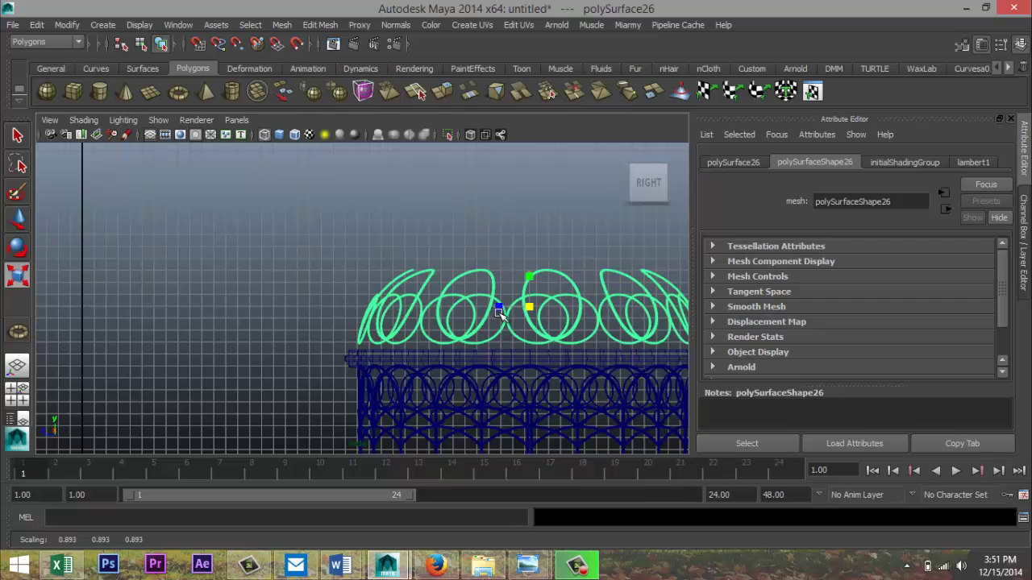
key("w")
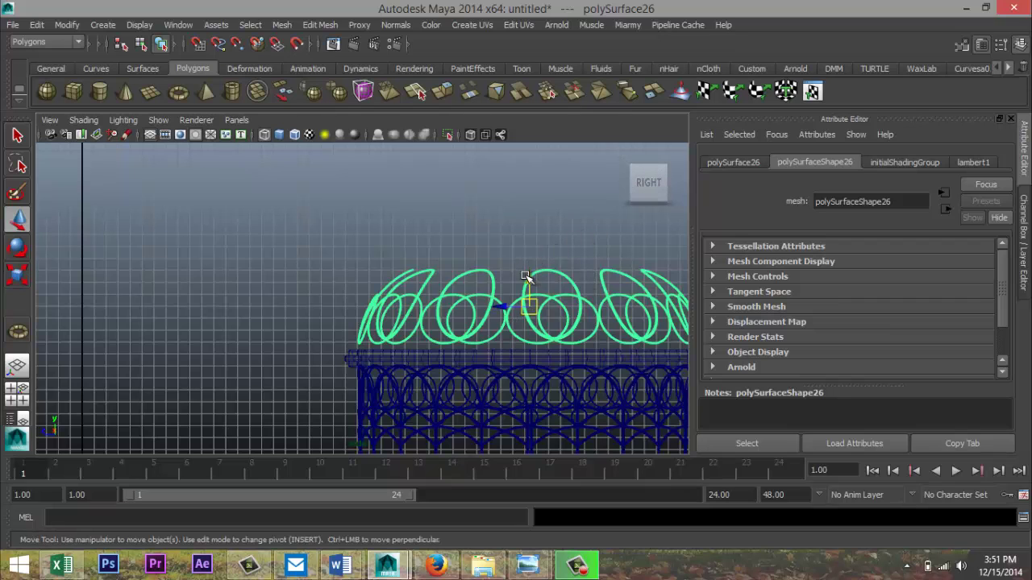
left_click_drag(526, 276, 517, 293)
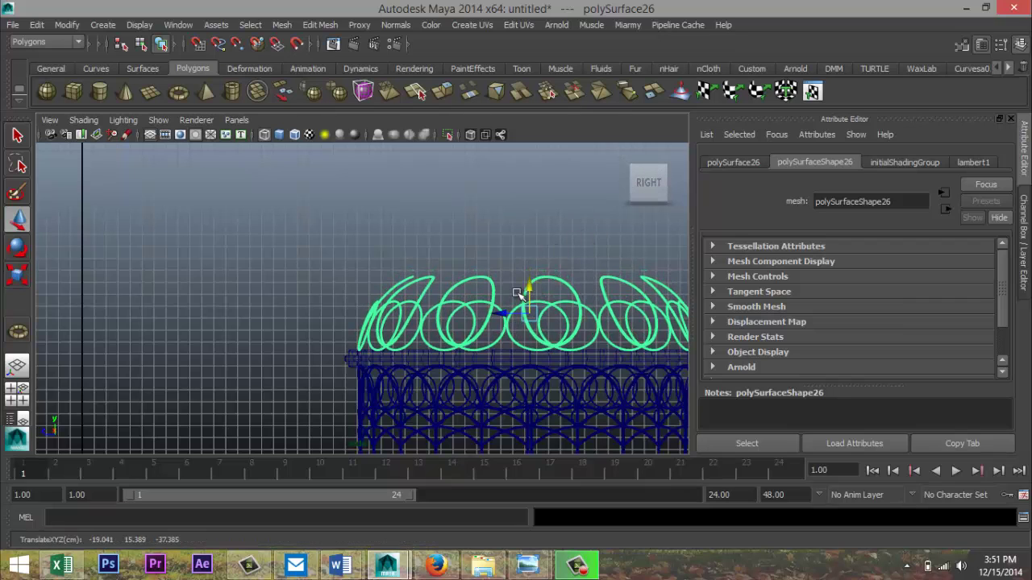
Step: Select the ornament ring together with the round structure in the perspective view, combine them into one mesh, and deselect it
key("space")
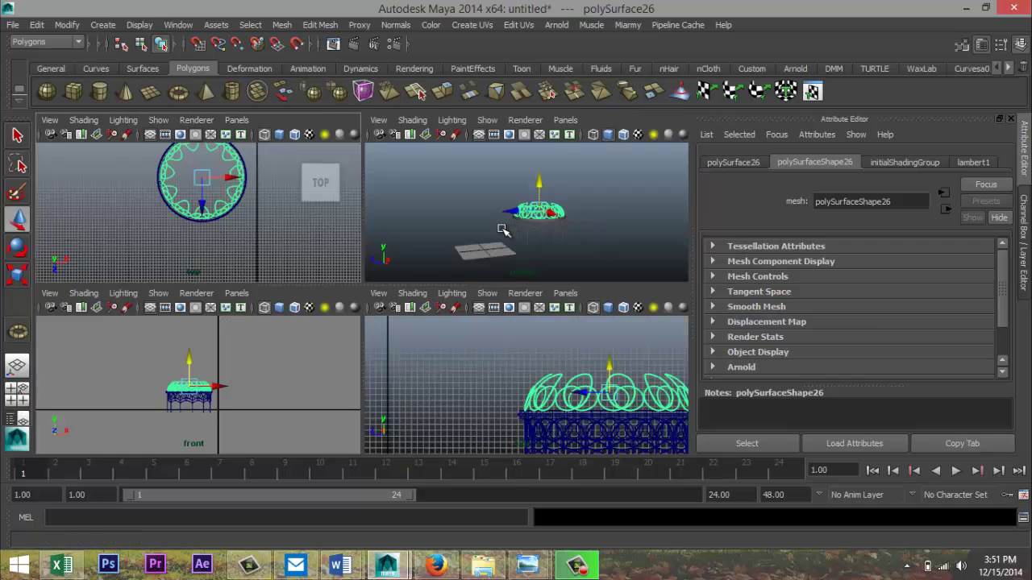
key("space")
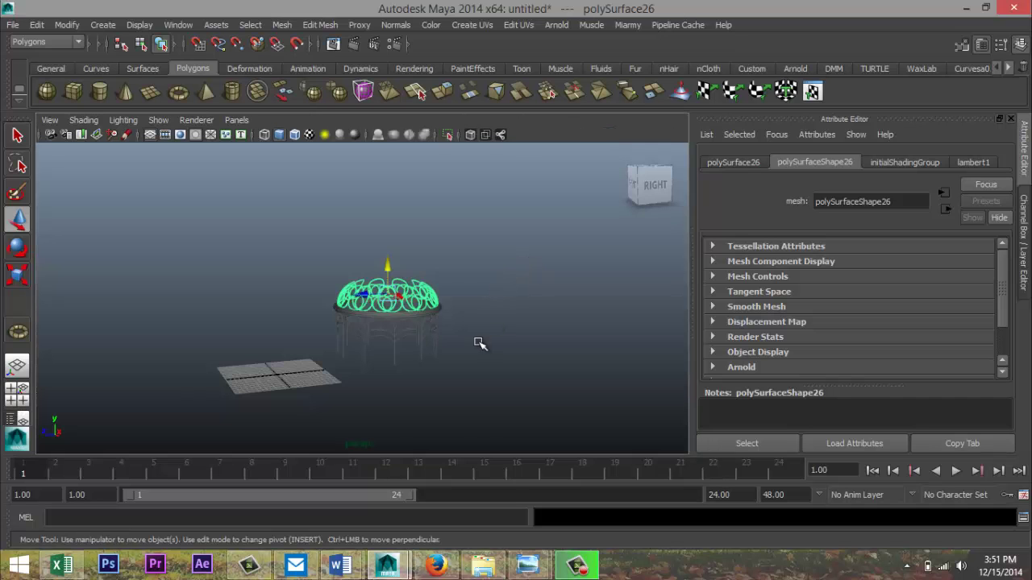
key("f")
scroll(476, 350, "down", 5)
left_click_drag(252, 243, 512, 403)
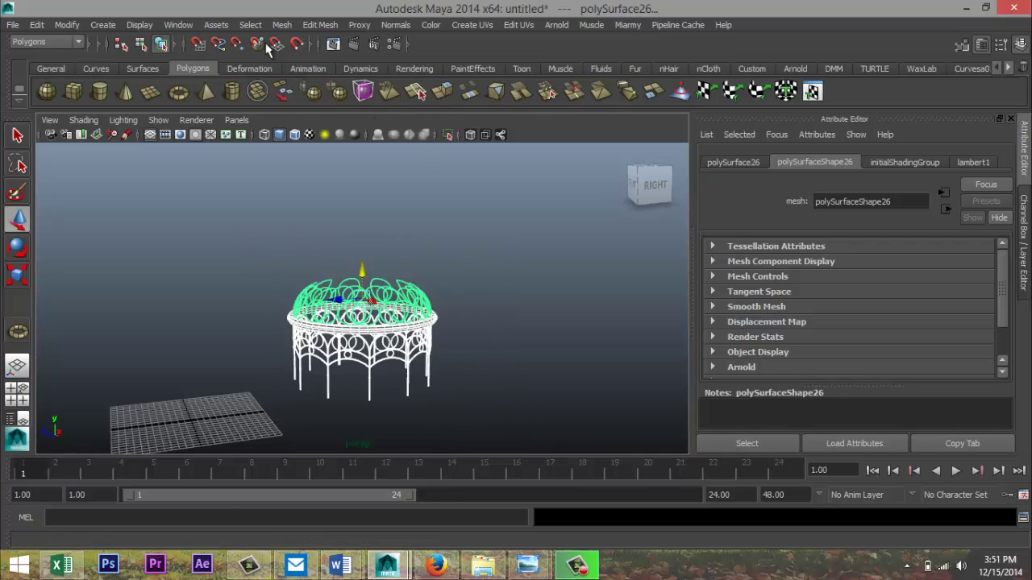
left_click(282, 24)
left_click(323, 46)
left_click(496, 322)
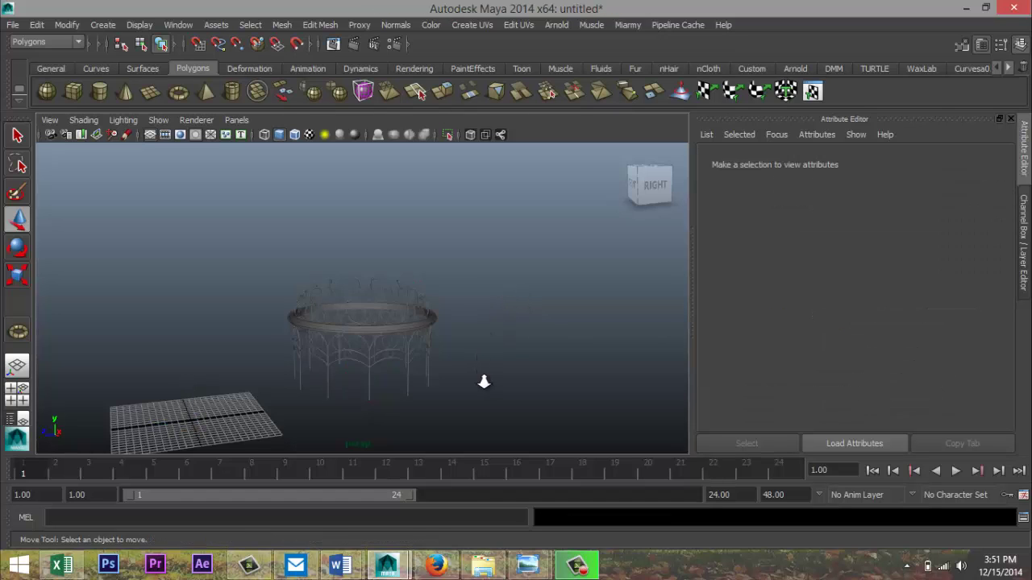
Step: Create a polygon torus on the grid beside the structure, with a radius of about 19.3, and open its construction attributes
scroll(483, 382, "up", 3)
left_click_drag(529, 362, 562, 393, "alt")
left_click_drag(565, 400, 576, 400, "alt")
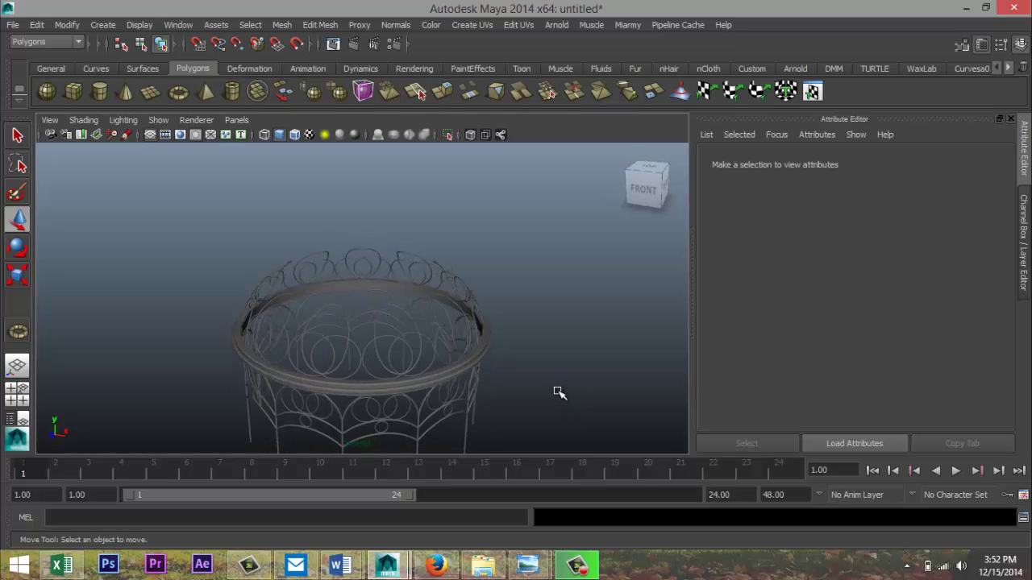
scroll(558, 391, "down", 2)
scroll(559, 392, "down", 2)
scroll(557, 392, "up", 2)
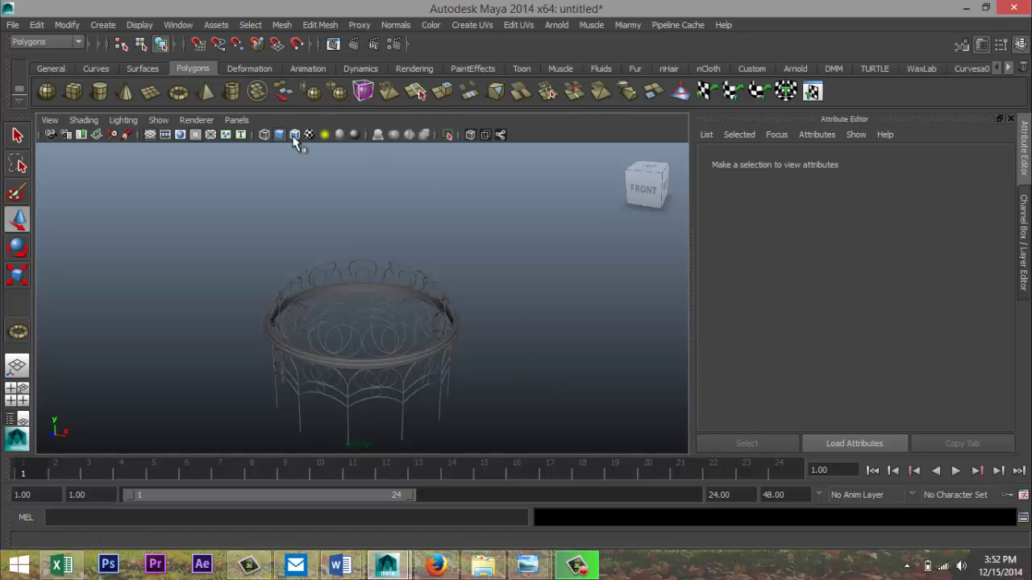
left_click(178, 91)
scroll(523, 363, "down", 2)
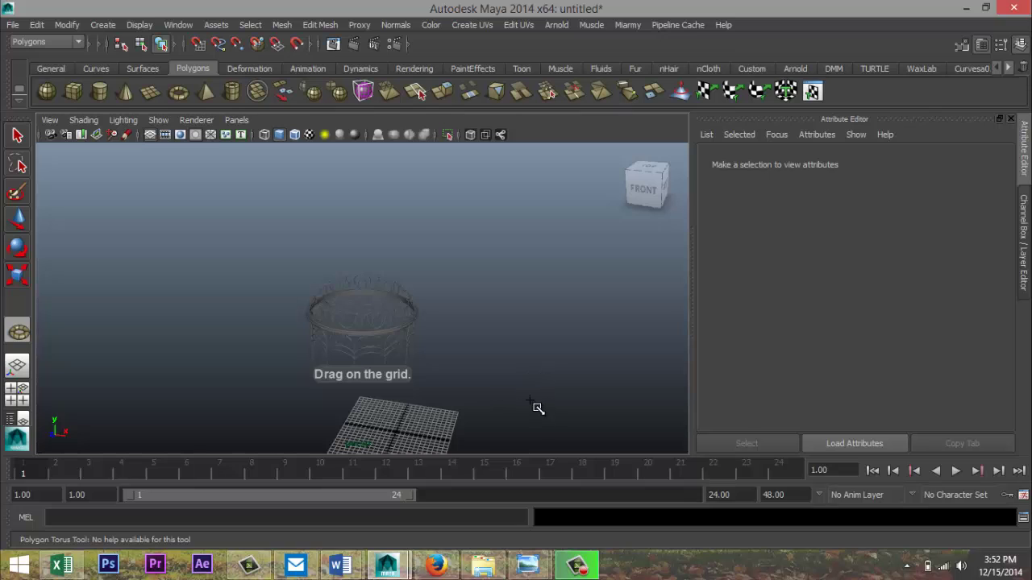
left_click_drag(535, 407, 615, 418)
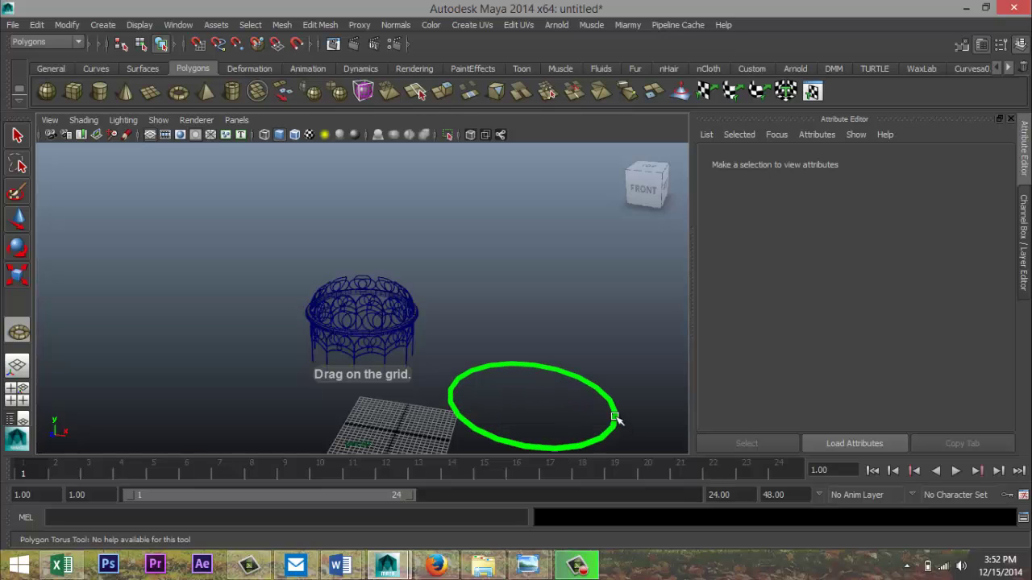
left_click(598, 300)
left_click(847, 167)
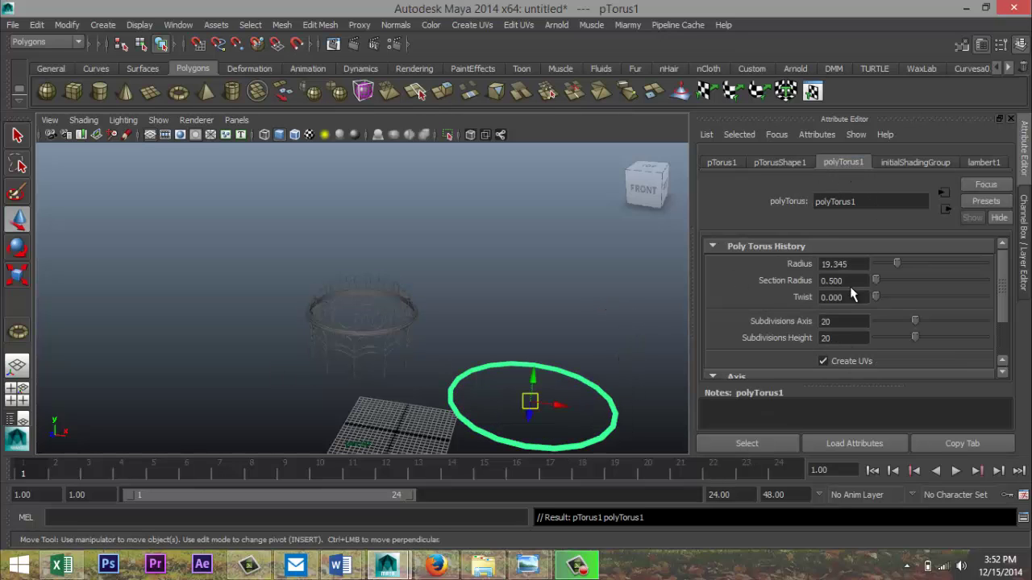
Step: Set the torus's Subdivisions Axis and Subdivisions Height to 60 each
left_click(861, 321)
type("60")
key("Tab")
type("60")
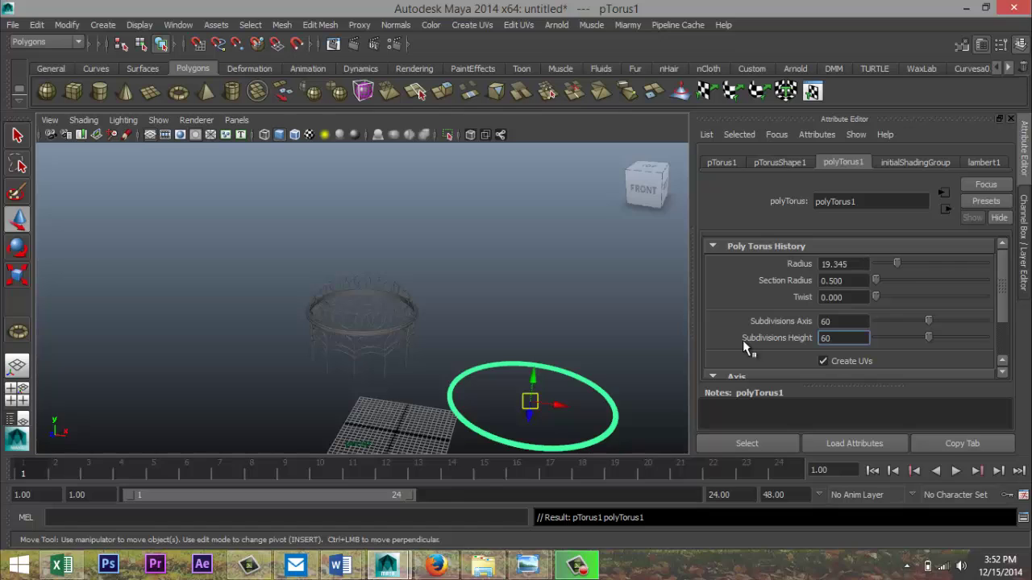
left_click(552, 339)
left_click(550, 367)
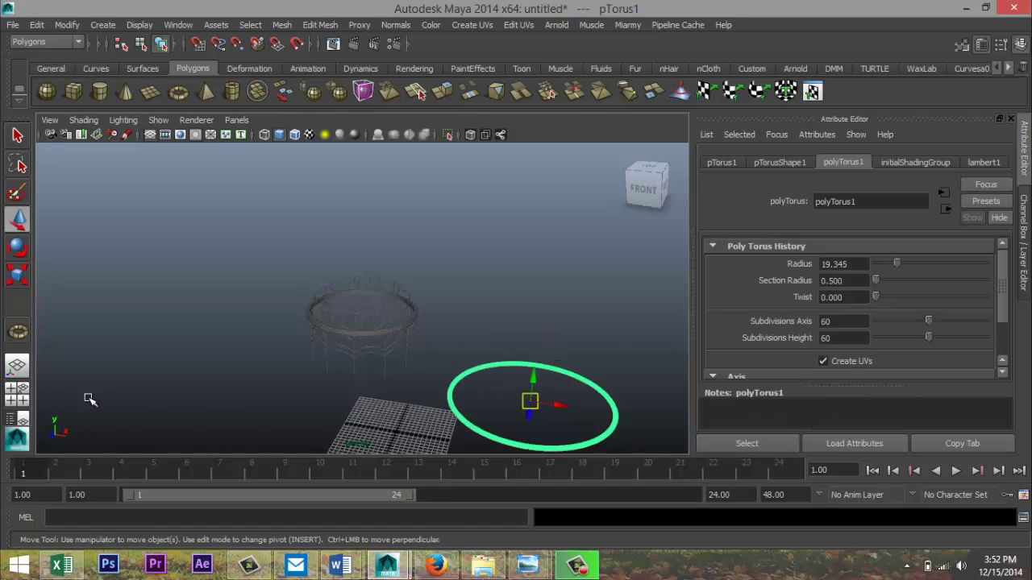
Step: Move the torus along X to about 18.95 in the top view, closer to the structure
left_click(17, 394)
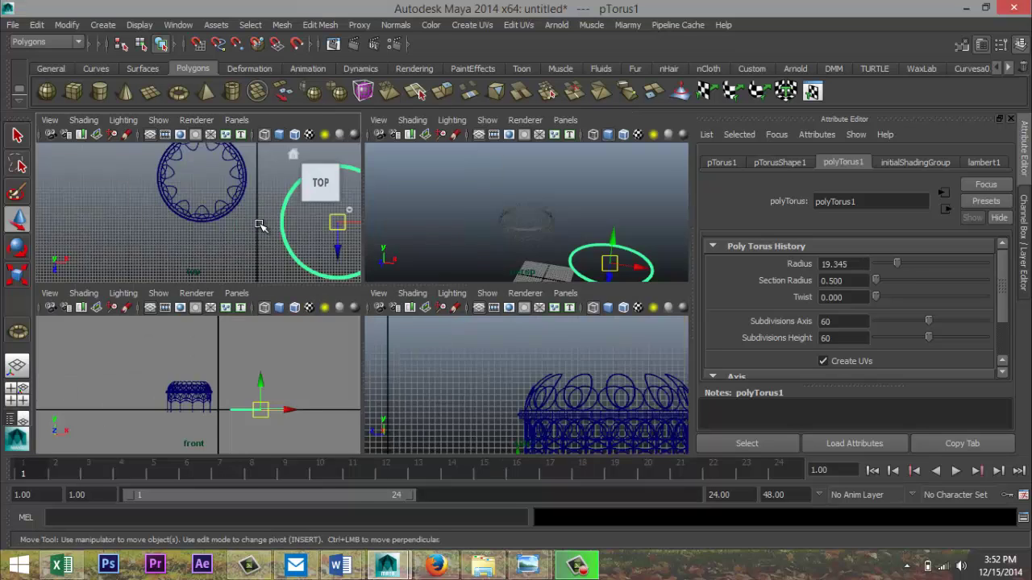
key("space")
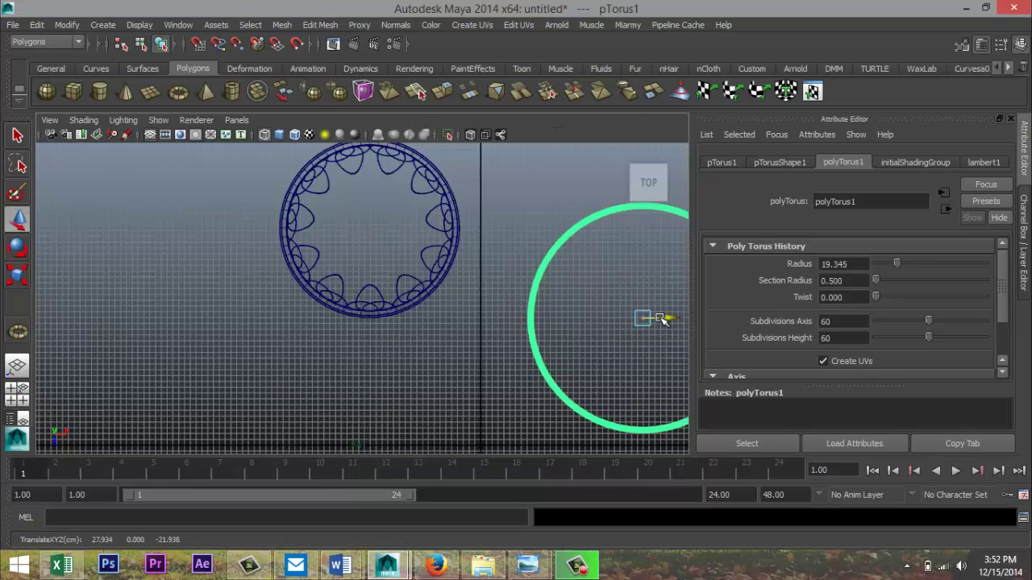
left_click_drag(661, 320, 609, 319)
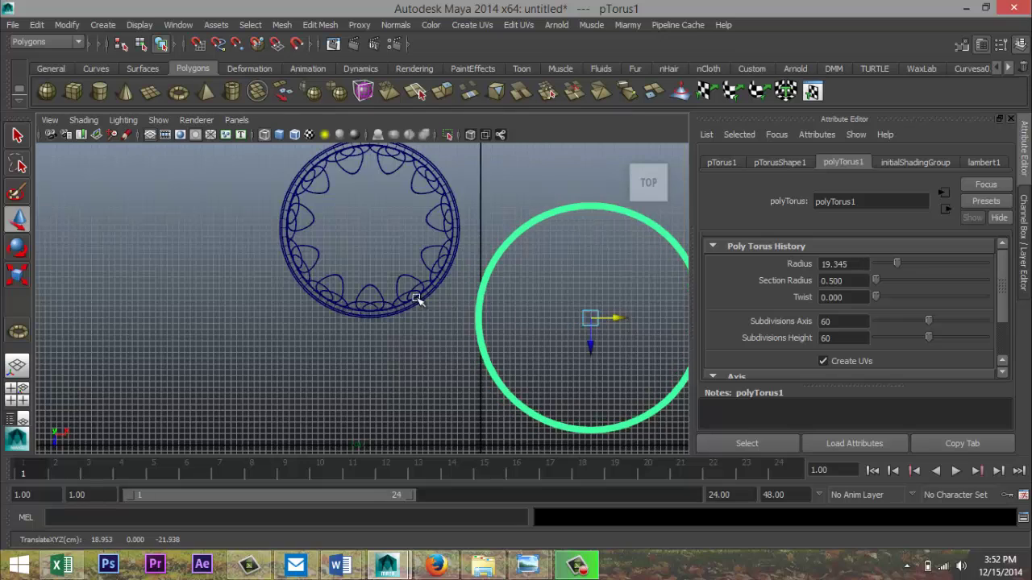
Step: Center the combined structure's pivot and move it about 19.25 in X and 37.66 in Z, onto the grid origin
left_click(417, 299)
left_click(732, 163)
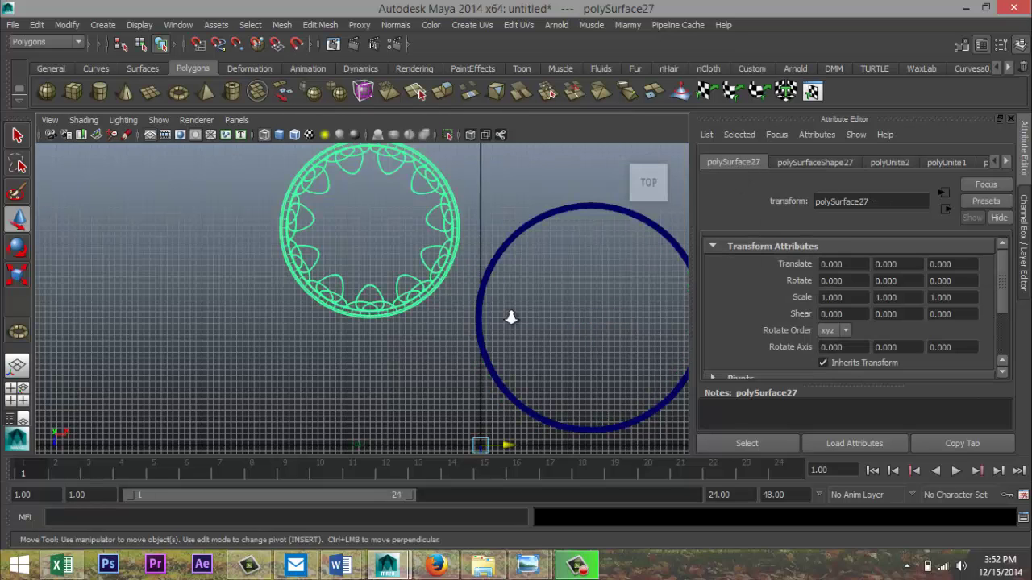
scroll(513, 319, "down", 2)
left_click(66, 25)
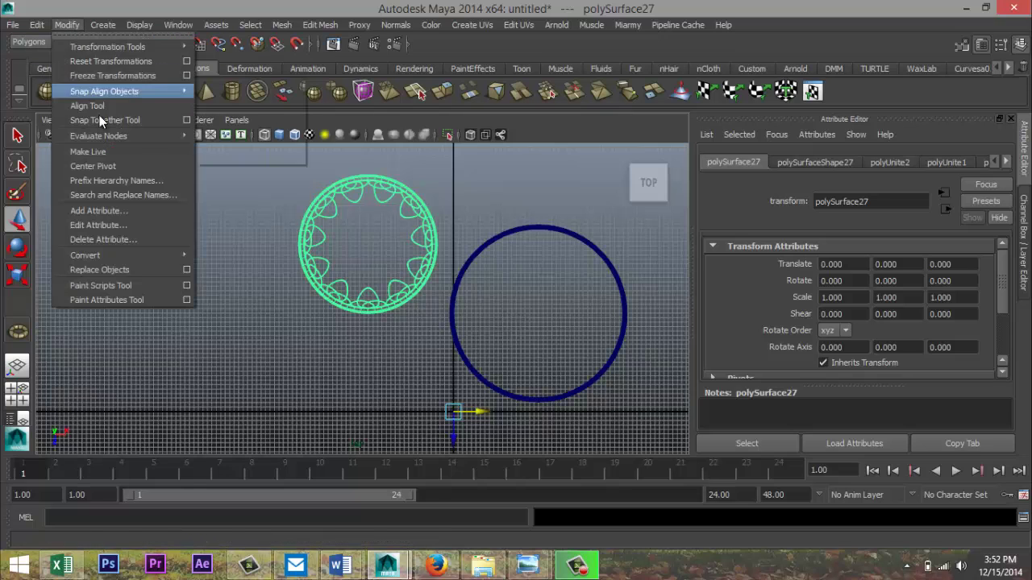
left_click(122, 167)
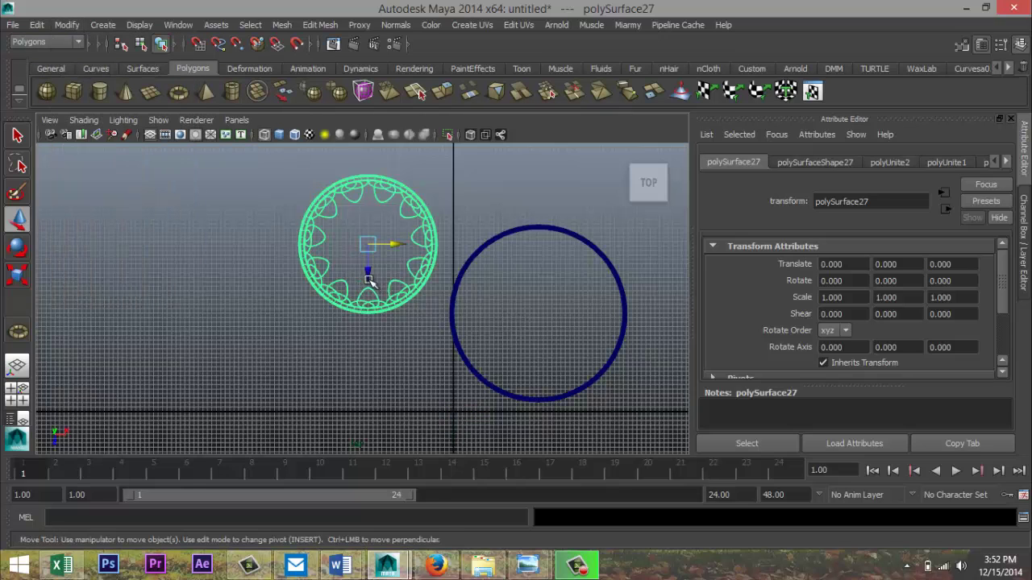
left_click_drag(367, 279, 371, 446)
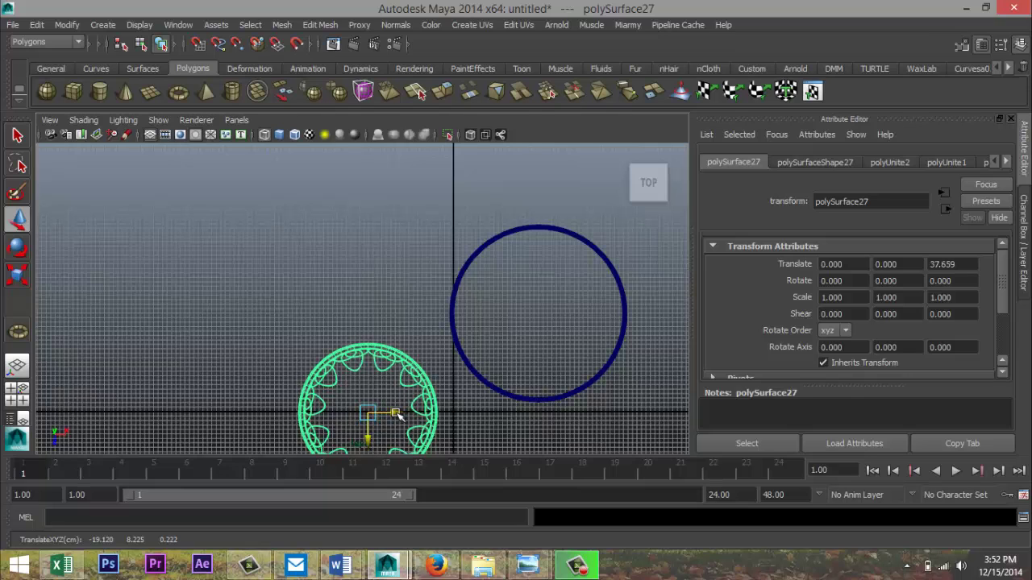
left_click_drag(399, 414, 481, 422)
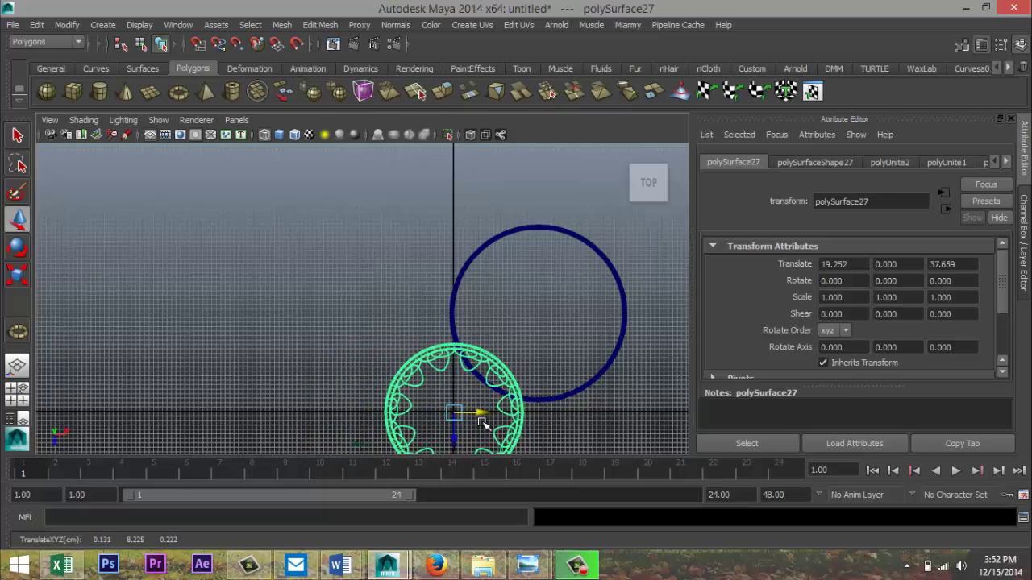
Step: Select the torus and set its X and Z translation to 0, placing it at the origin
left_click(466, 262)
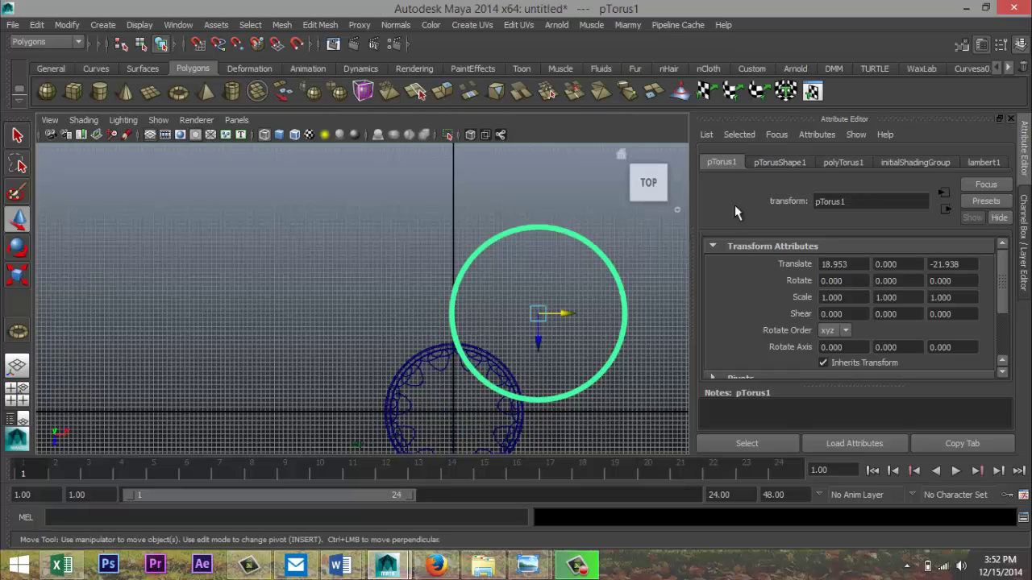
left_click_drag(860, 263, 724, 266)
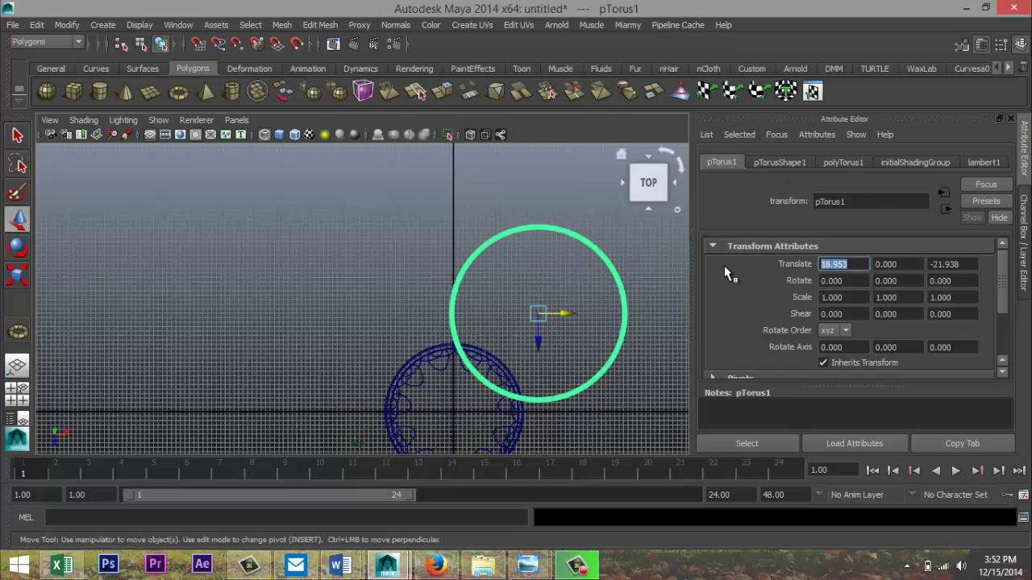
type("0")
left_click_drag(973, 265, 924, 266)
type("0")
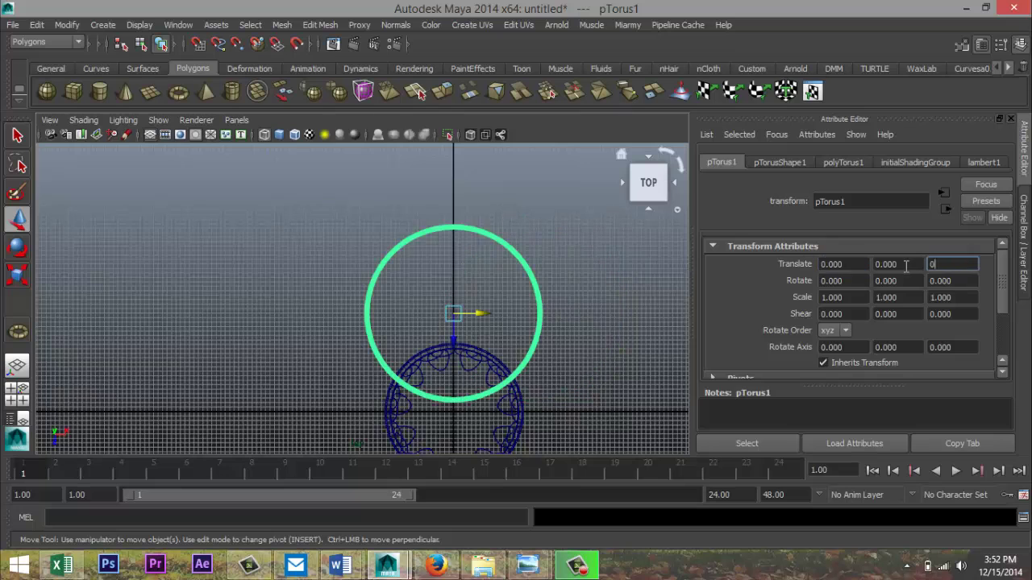
left_click(907, 266)
Step: Scale the torus uniformly to about 0.762 in the top view so it matches the structure's rim
scroll(586, 324, "down", 2)
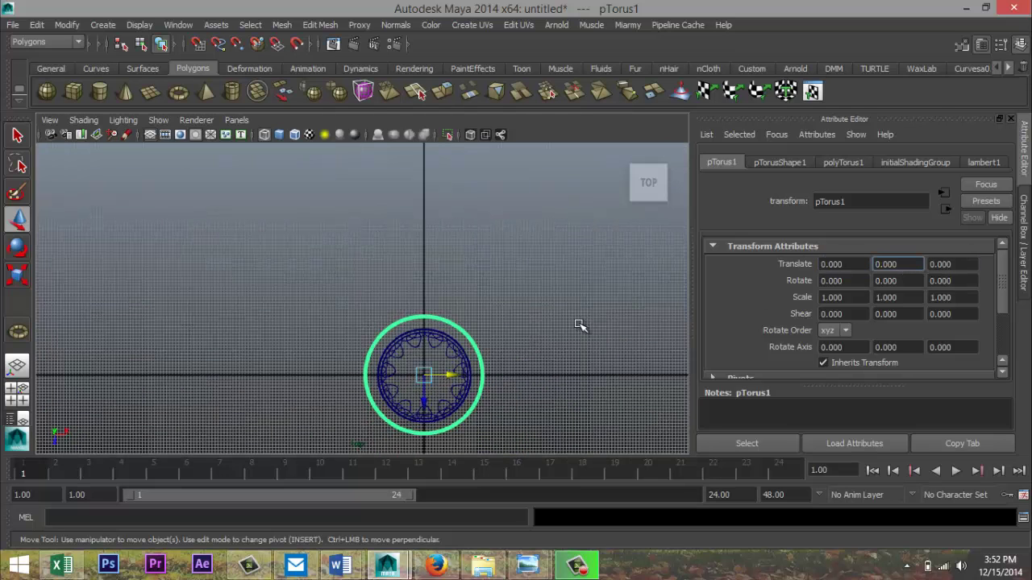
left_click(485, 358)
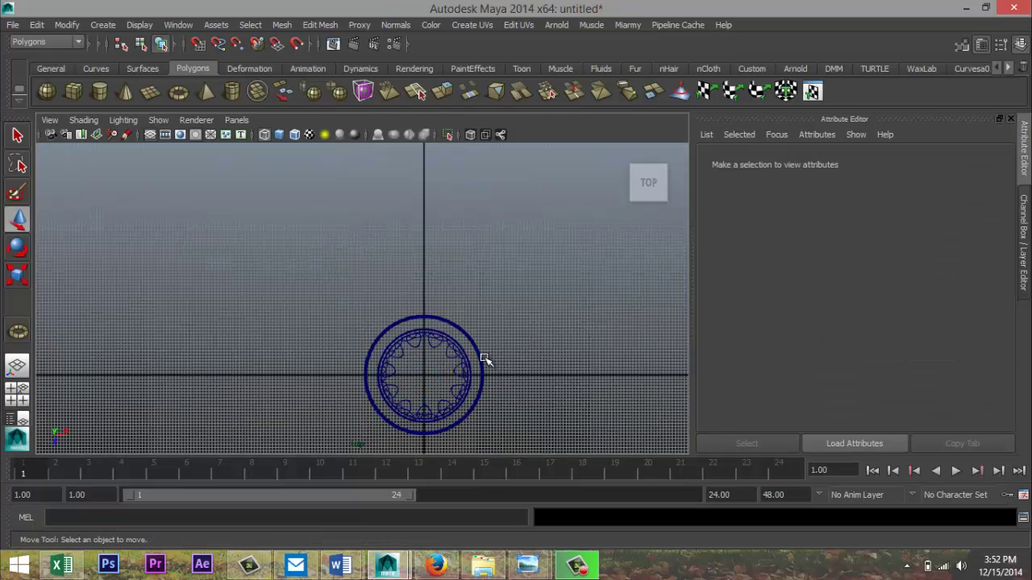
left_click(484, 358)
key("f")
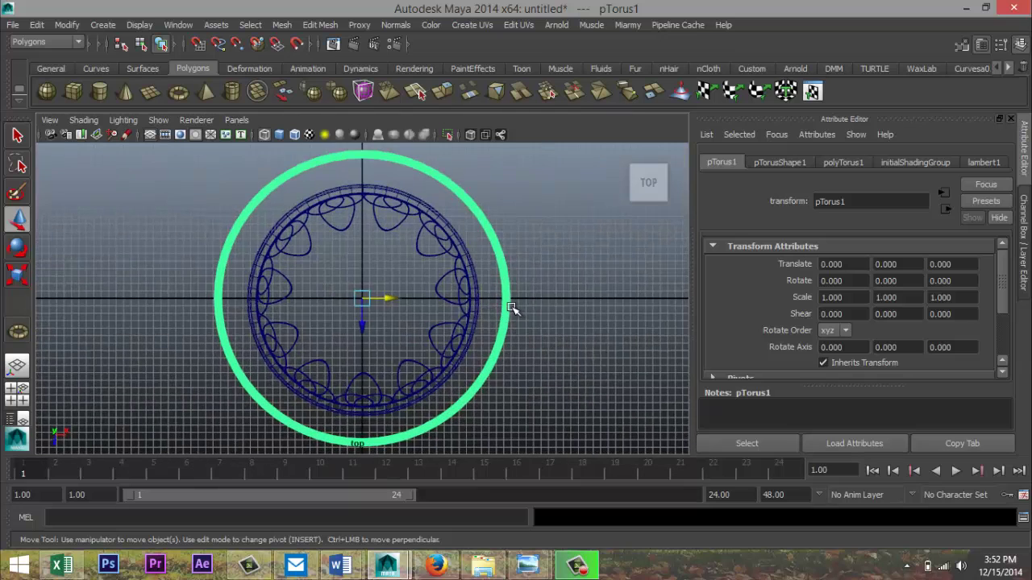
key("r")
left_click_drag(362, 299, 312, 314)
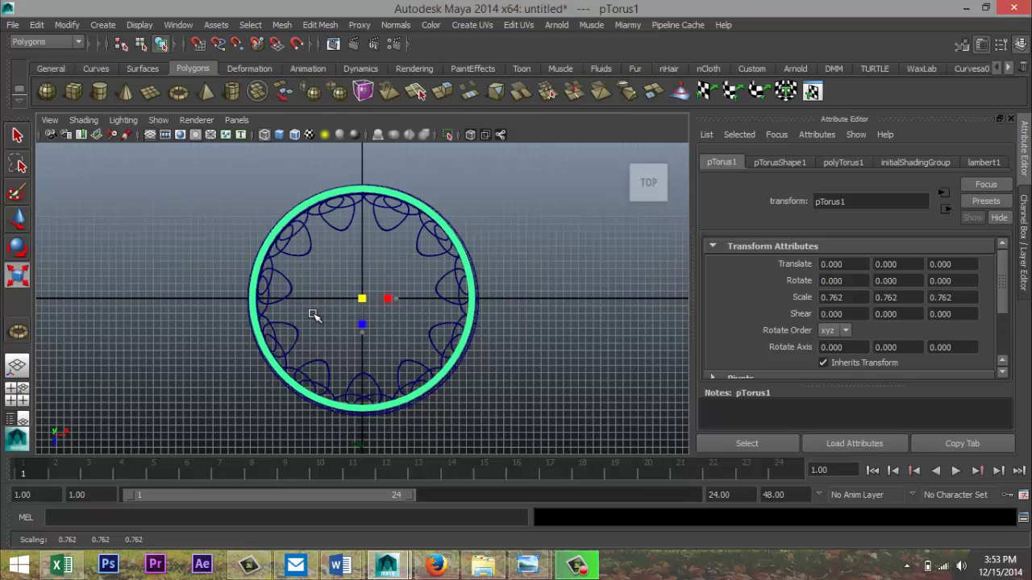
key("w")
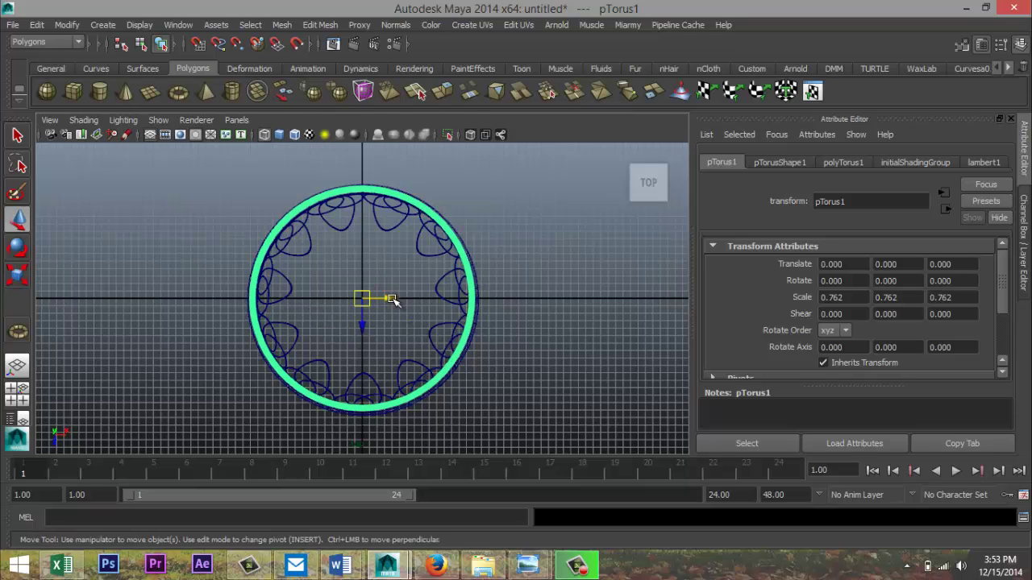
Step: Nudge the torus to about 0.1 in X and Z and set its section radius to 0.2
left_click_drag(393, 298, 367, 331)
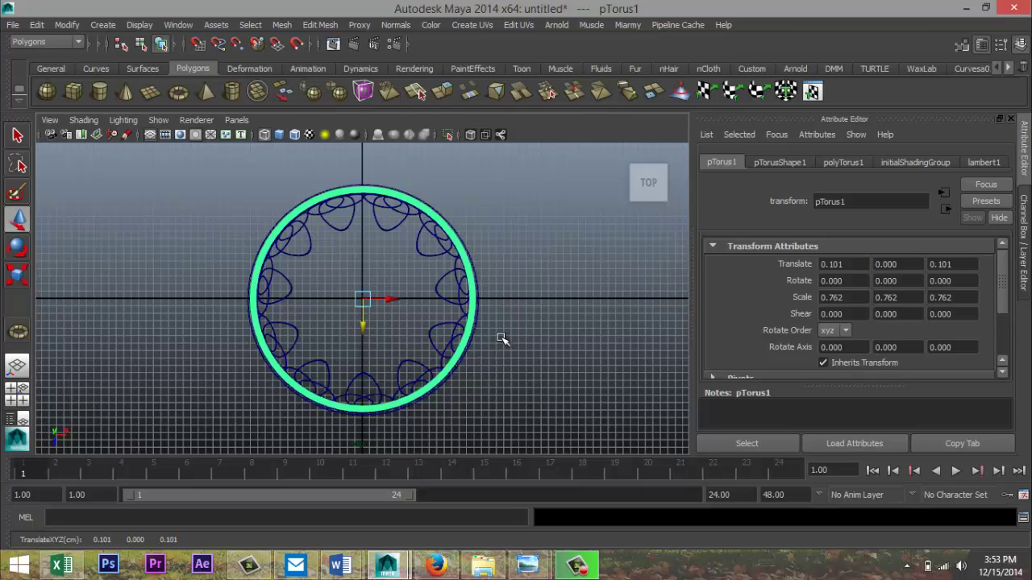
left_click(842, 163)
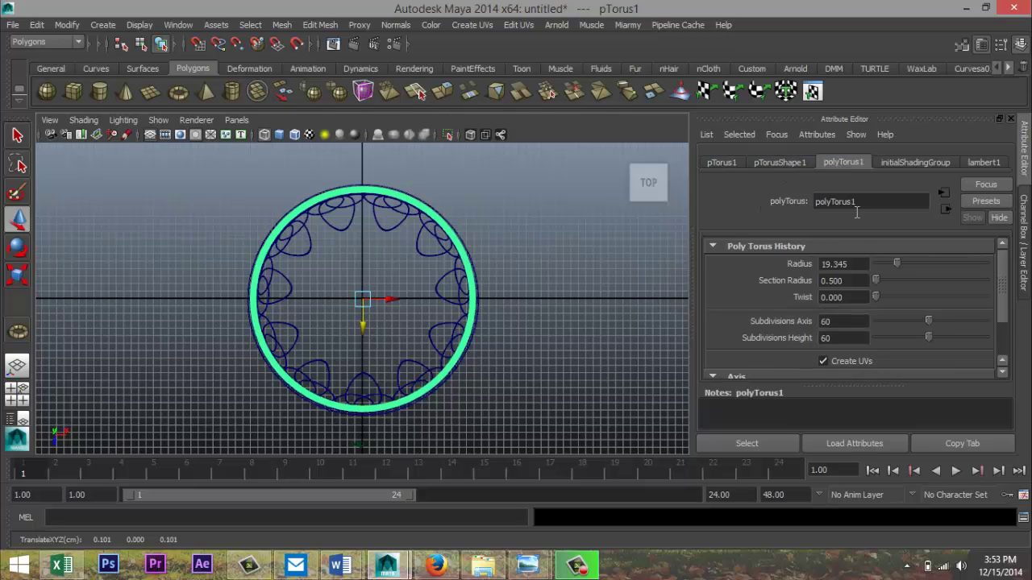
left_click_drag(858, 279, 770, 285)
type("0.200")
key("Return")
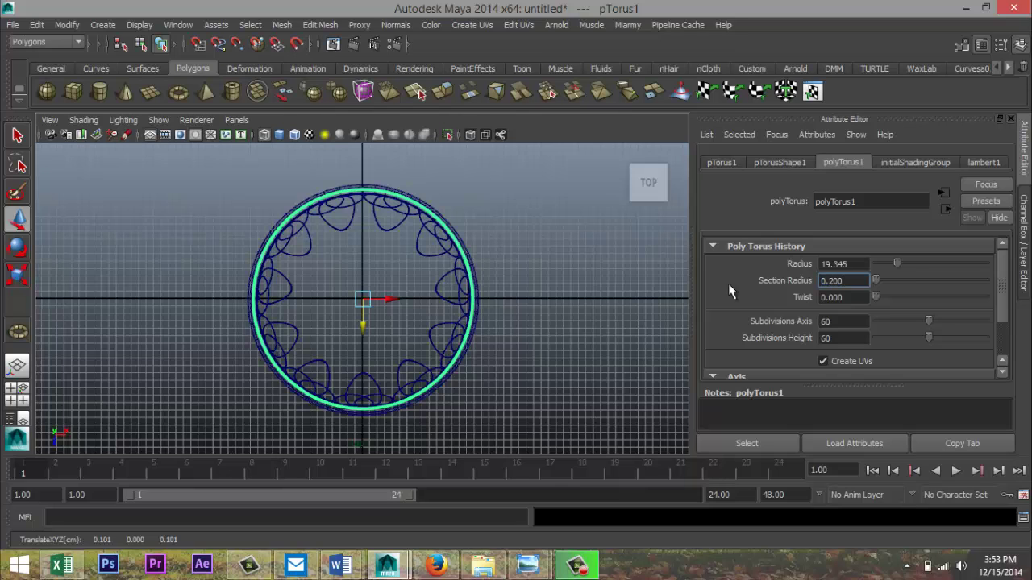
Step: Raise the torus in the side view to about 18.73 in Y, level with the tips of the looped ornaments
left_click(22, 394)
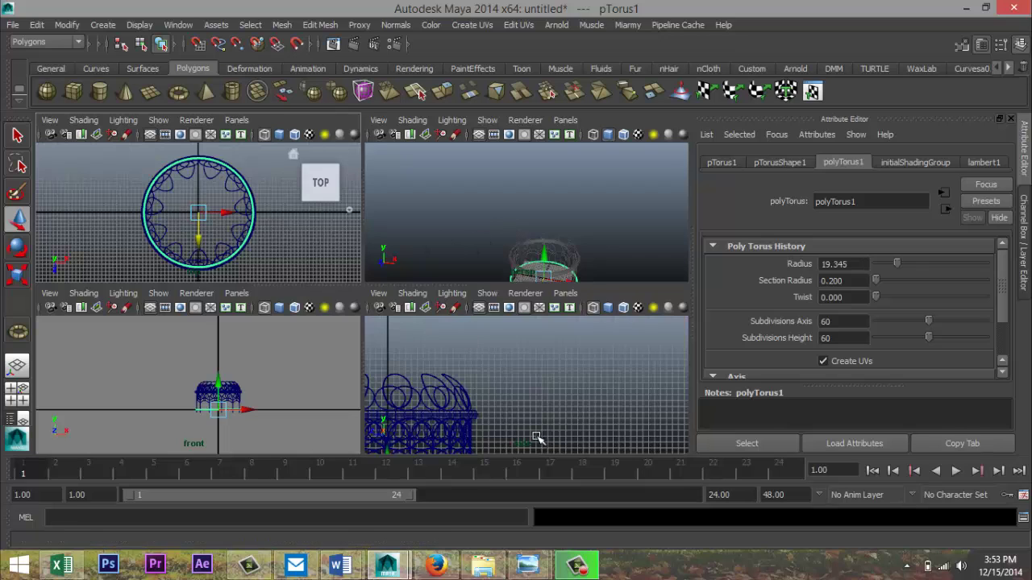
key("space")
key("f")
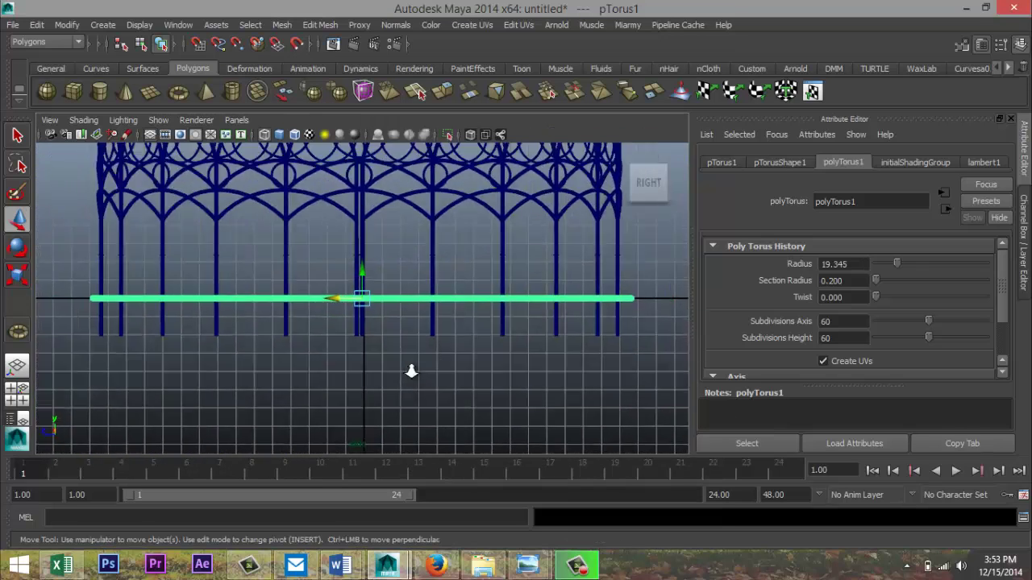
scroll(410, 371, "down", 6)
left_click_drag(362, 278, 357, 137)
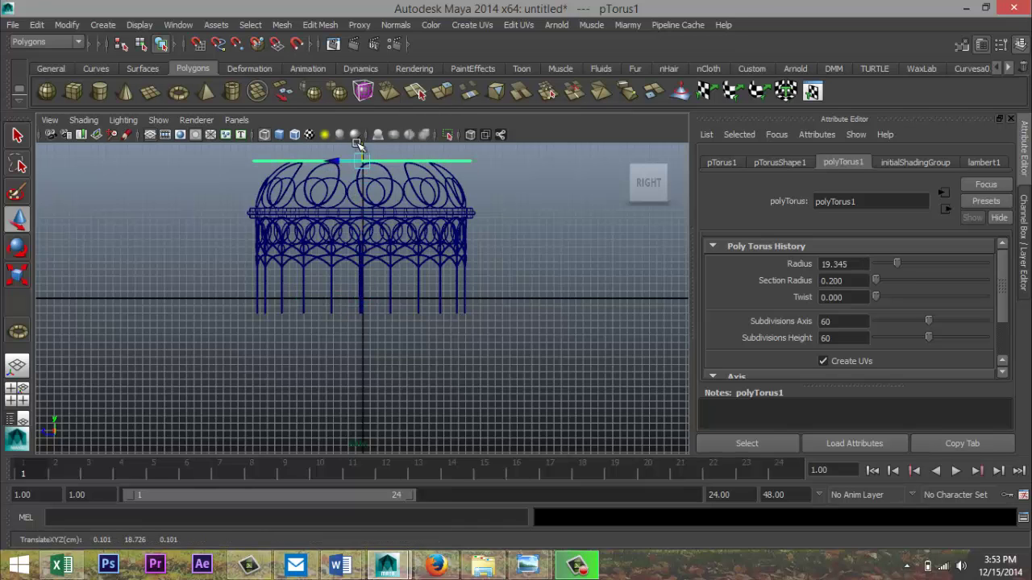
Step: Scale the torus down uniformly to fit the opening between the ornament tips and shift it to about 0.465 in Z
key("f")
key("r")
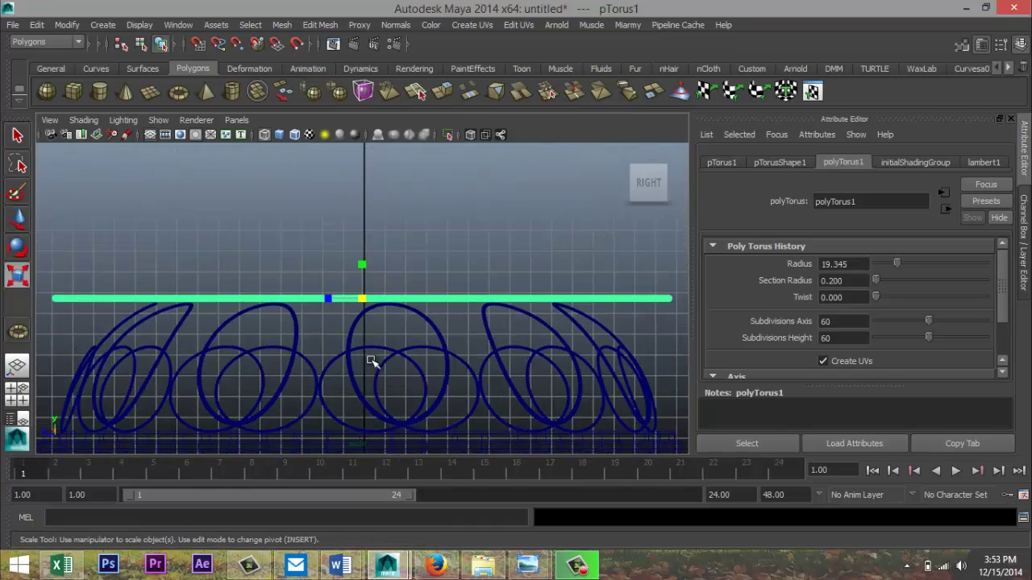
left_click_drag(361, 299, 200, 337)
key("w")
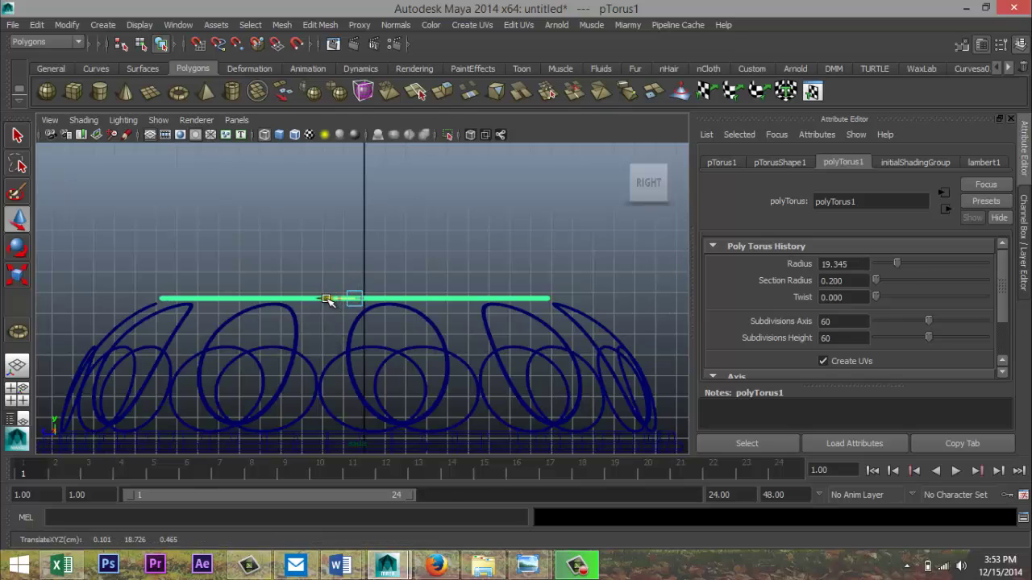
Step: Select the ornamental structure and align it with the grid origin in the top view, at about -0.012 in X and 0.03 in Z
left_click(18, 393)
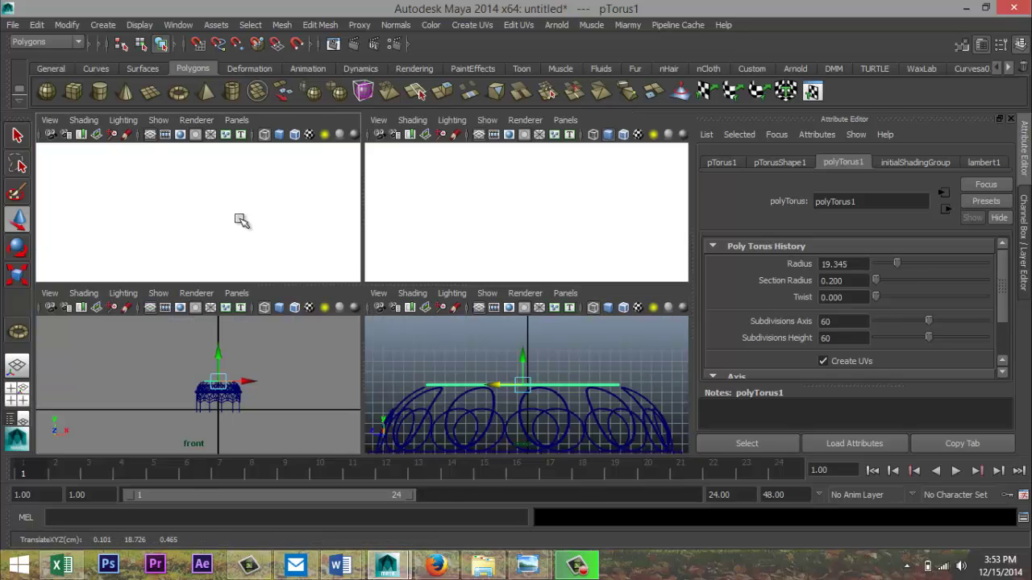
key("space")
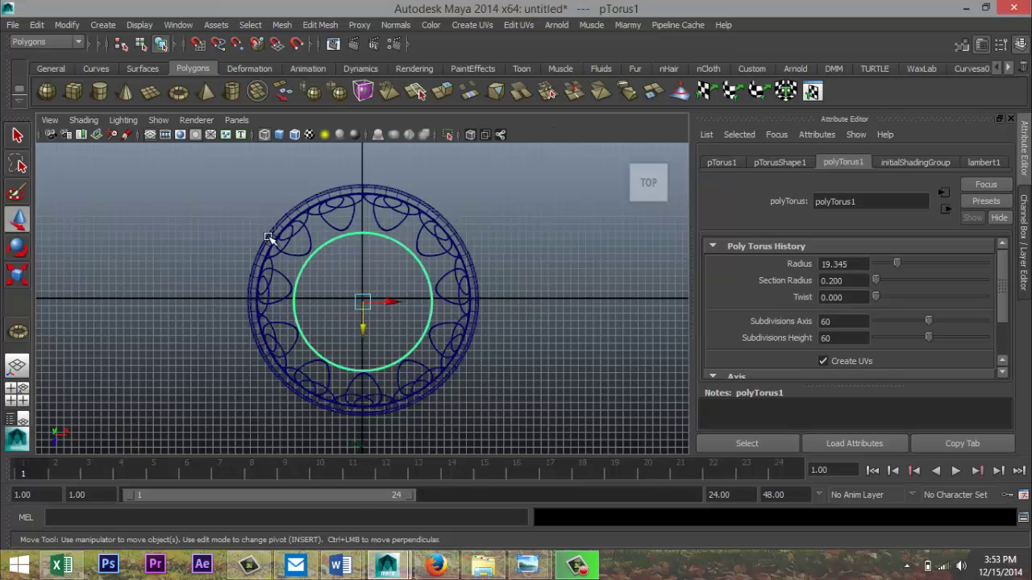
scroll(468, 342, "up", 4)
scroll(468, 342, "up", 2)
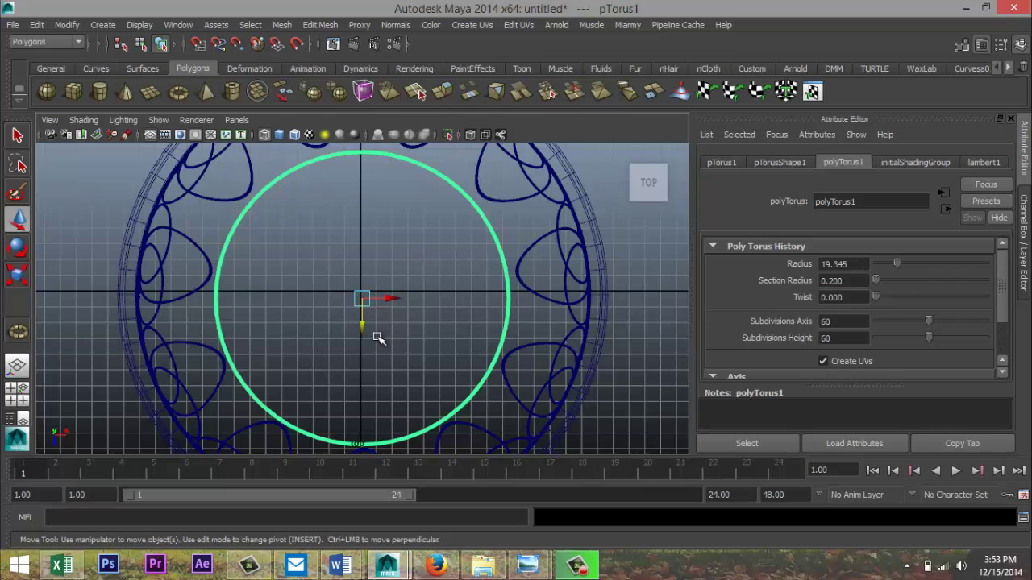
left_click(587, 322)
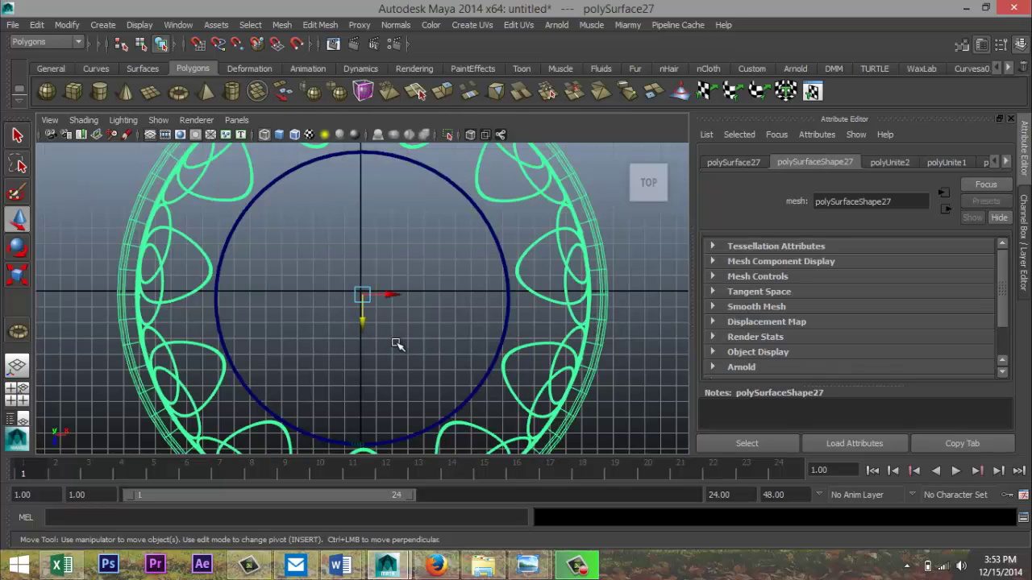
left_click_drag(361, 322, 394, 291)
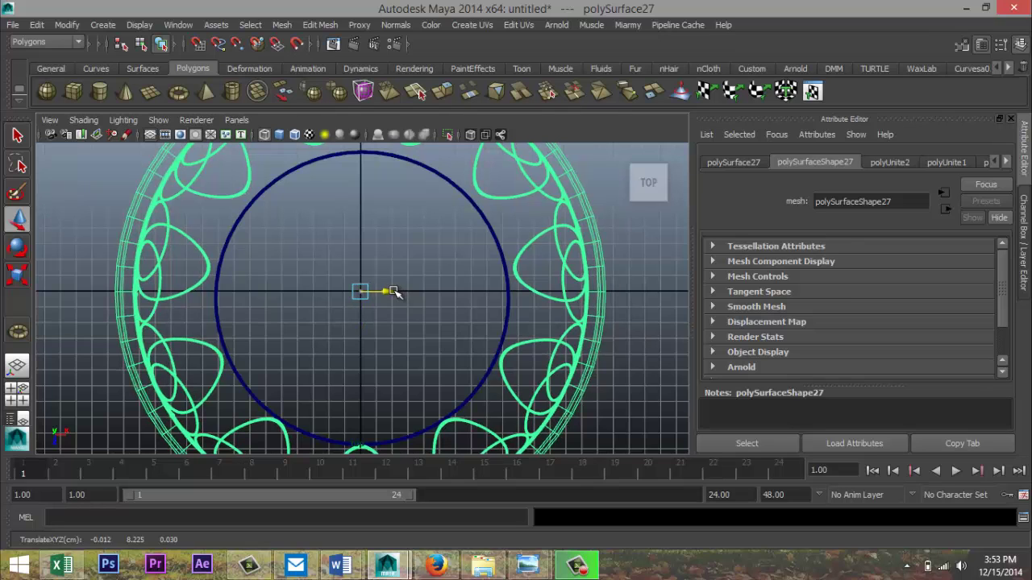
Step: Select the torus and center it on the grid origin, at about 0.054 in X and 0.034 in Z
left_click(504, 256)
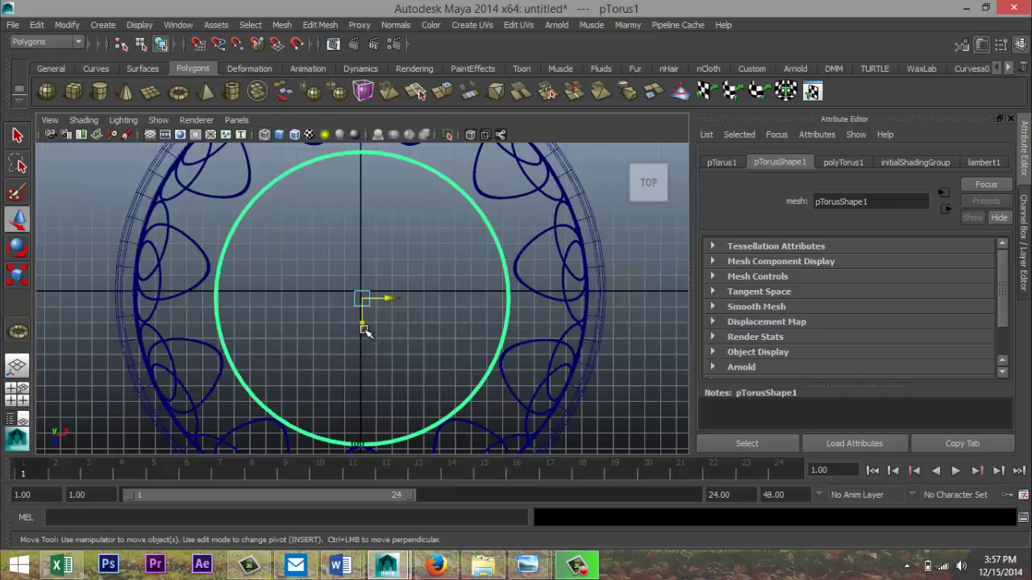
left_click_drag(364, 330, 370, 324)
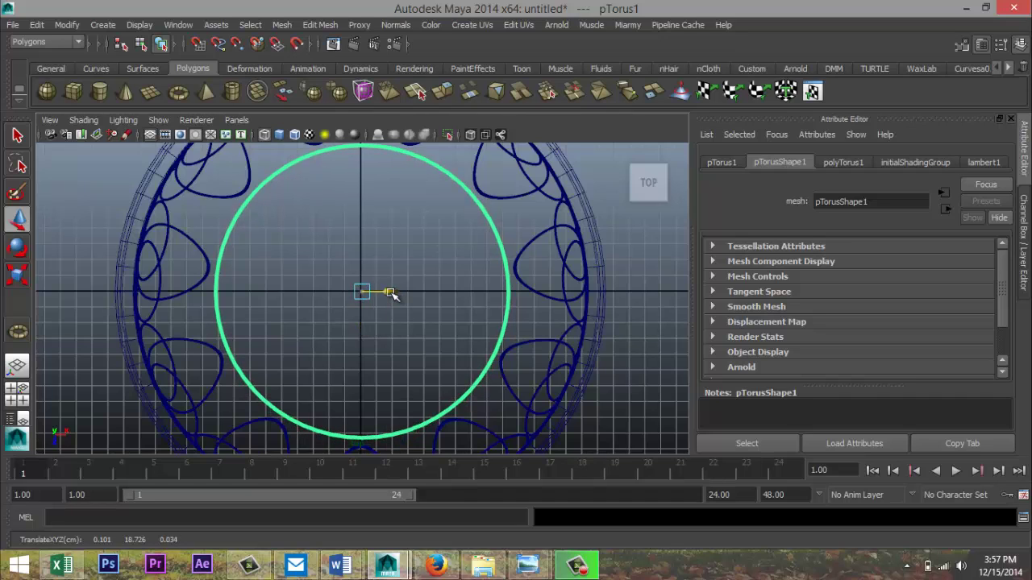
left_click_drag(391, 292, 390, 294)
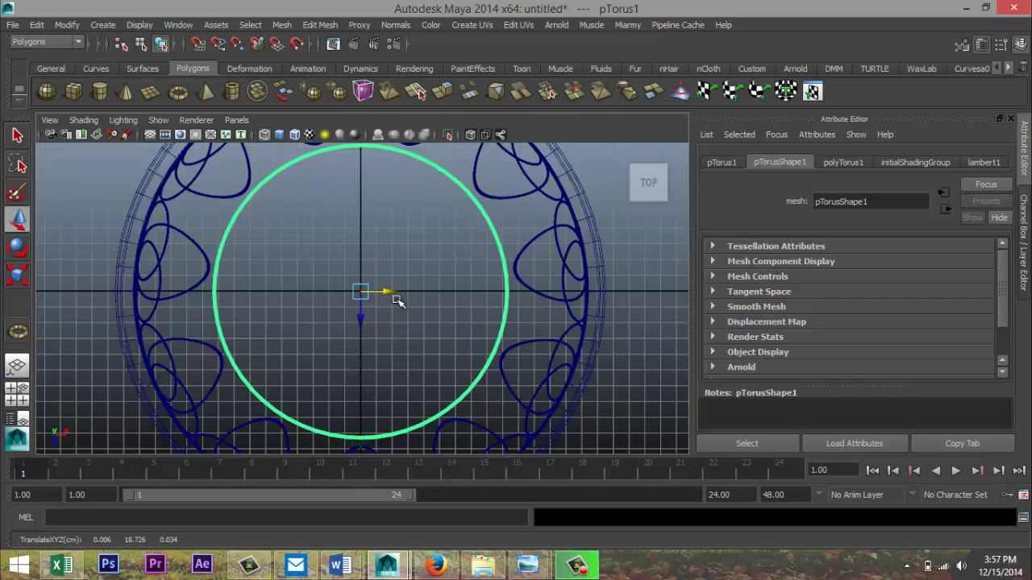
left_click_drag(387, 293, 388, 294)
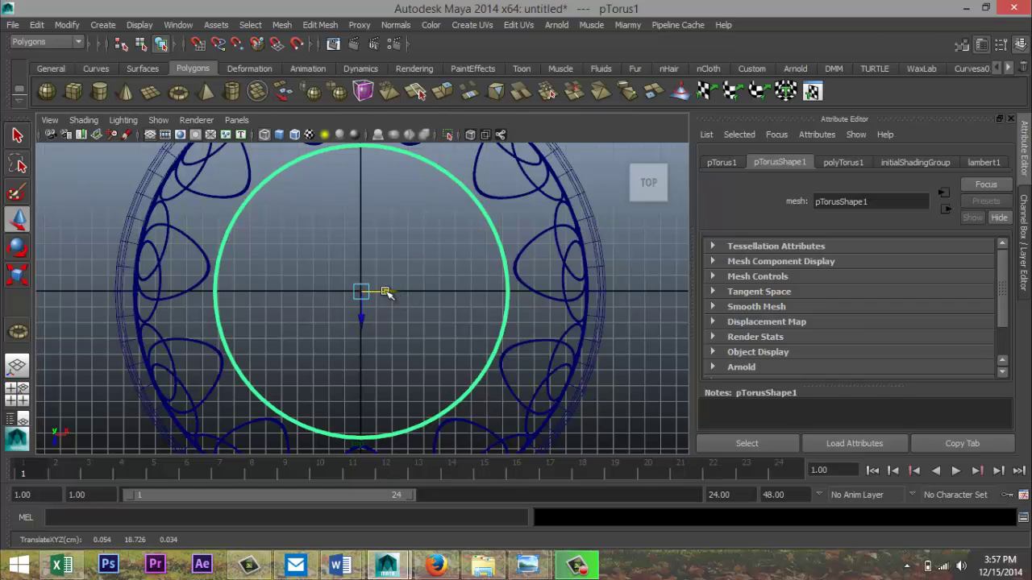
Step: Draw a polygon pipe beside the structure with a radius of about 7.1, height about 2.36 and thickness 0.5
left_click(19, 395)
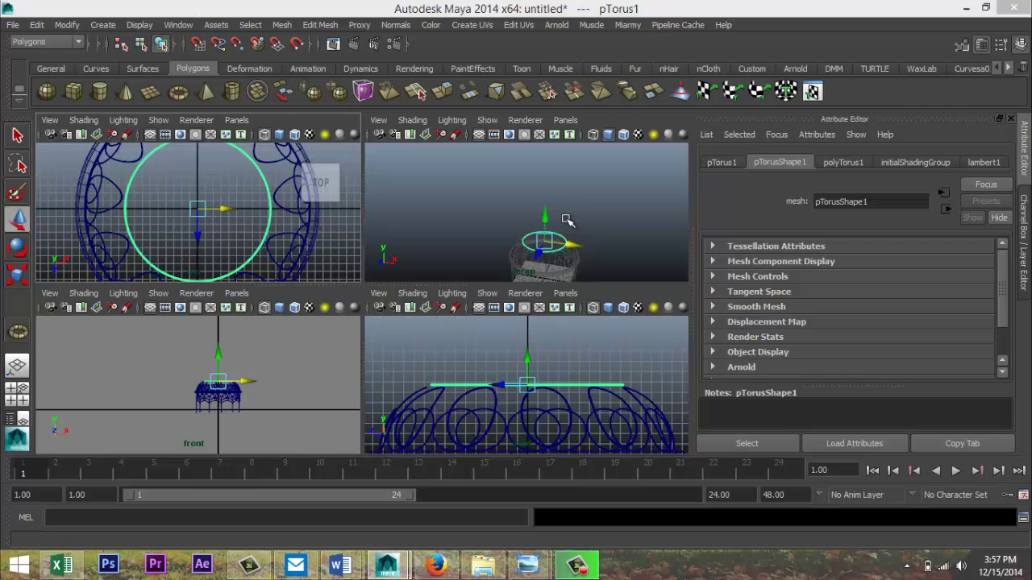
key("space")
key("f")
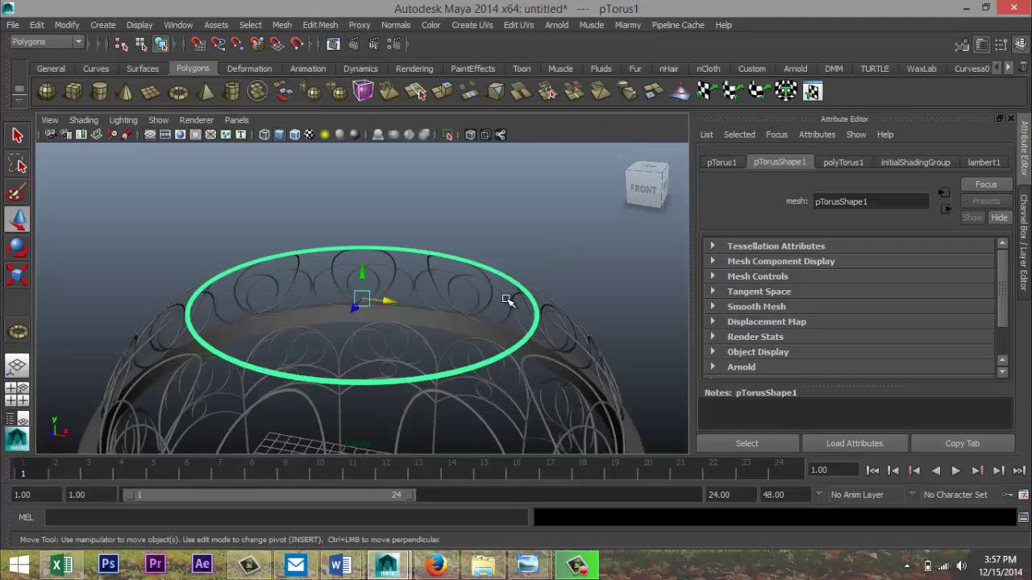
left_click_drag(459, 341, 489, 316, "alt")
scroll(451, 321, "down", 2)
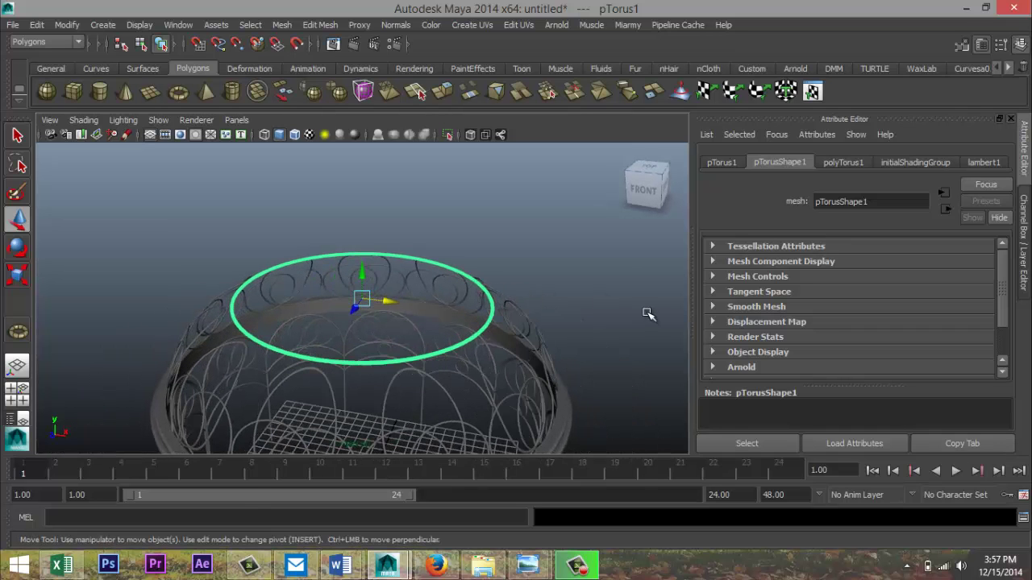
left_click(233, 93)
scroll(520, 323, "down", 2)
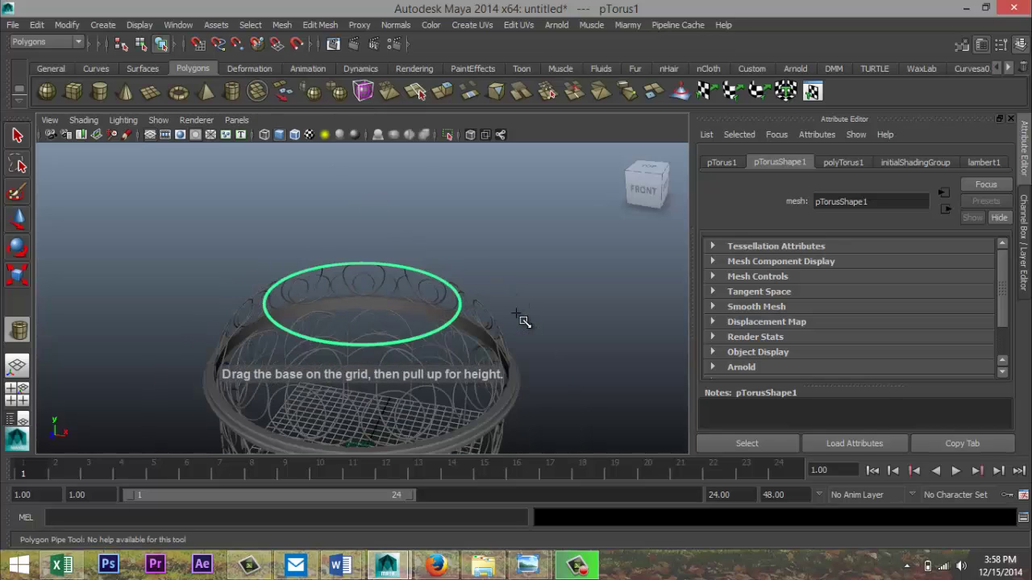
left_click_drag(529, 357, 605, 383, "alt")
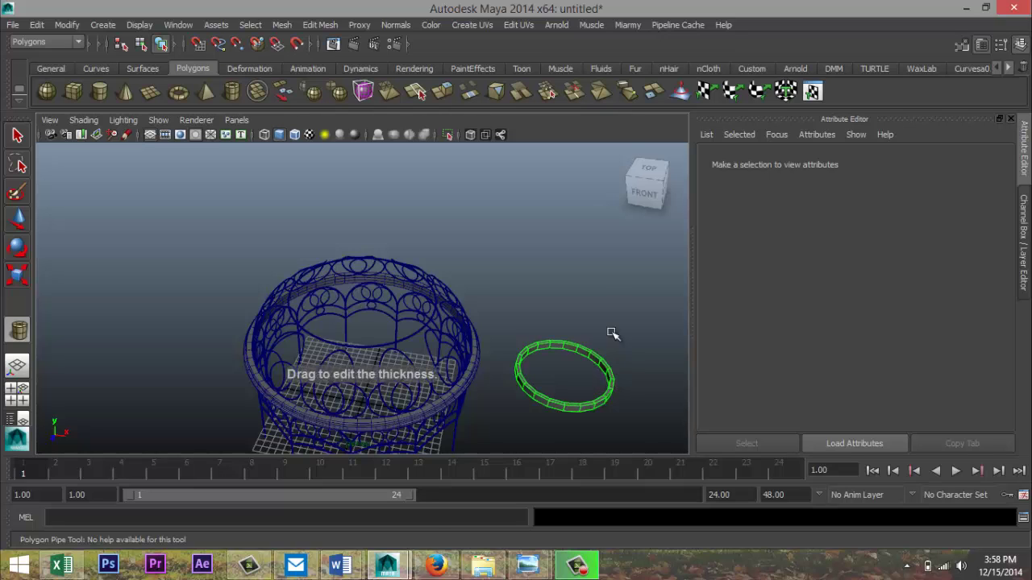
key("w")
Step: Set the pipe's axis subdivisions to 60
left_click(837, 166)
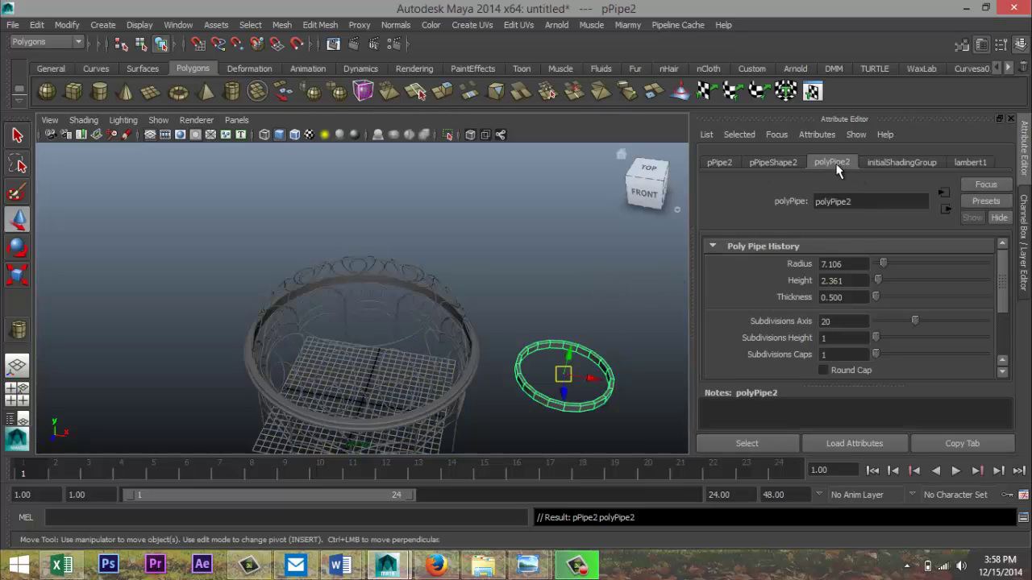
left_click_drag(857, 322, 713, 316)
key("Return")
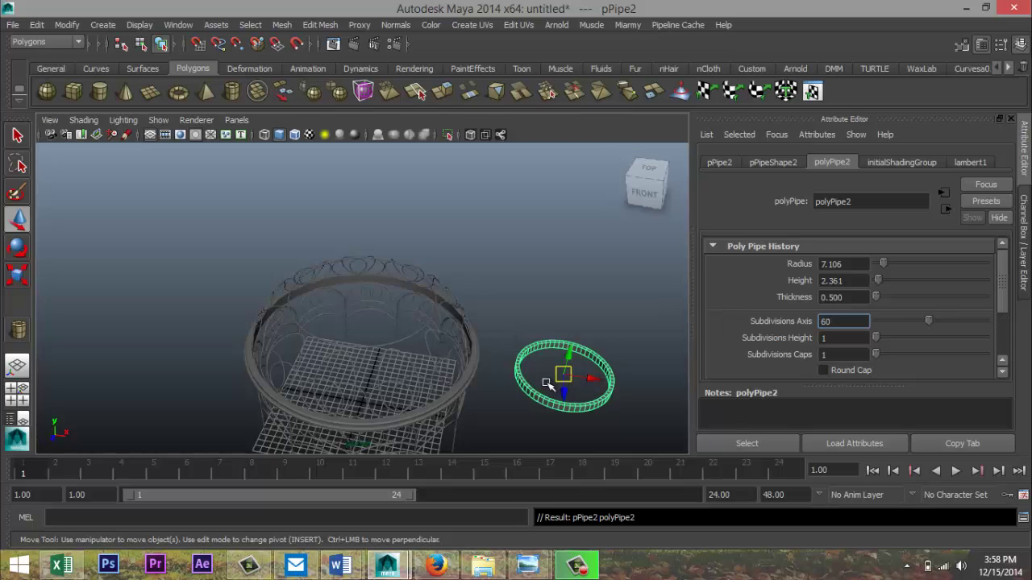
Step: Select the pipe's outer upper edge loop and scale it inward to about 0.97 in the horizontal plane
middle_click_drag(557, 398, 491, 338, "alt")
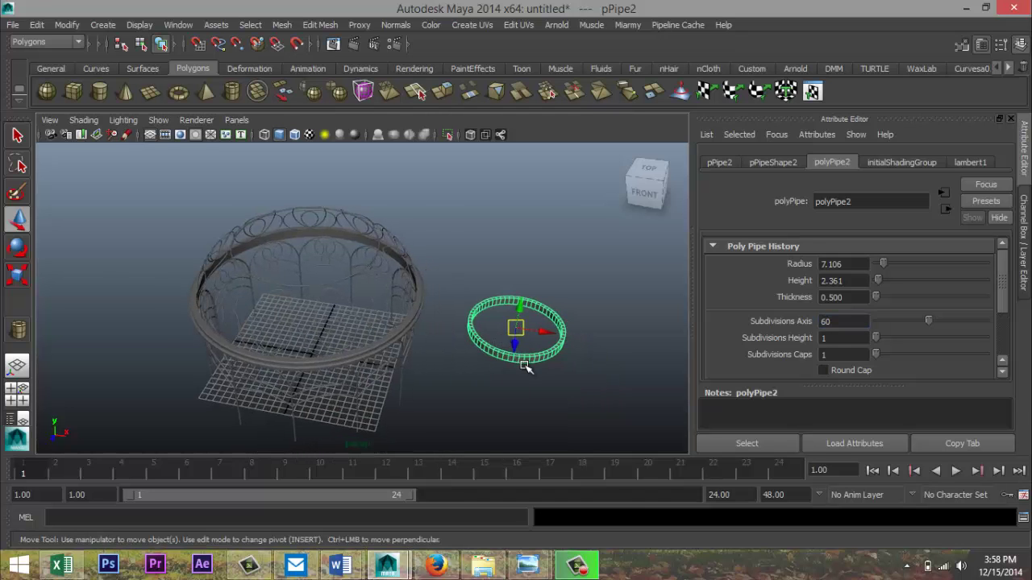
scroll(524, 365, "up", 5)
middle_click_drag(548, 388, 363, 343, "alt")
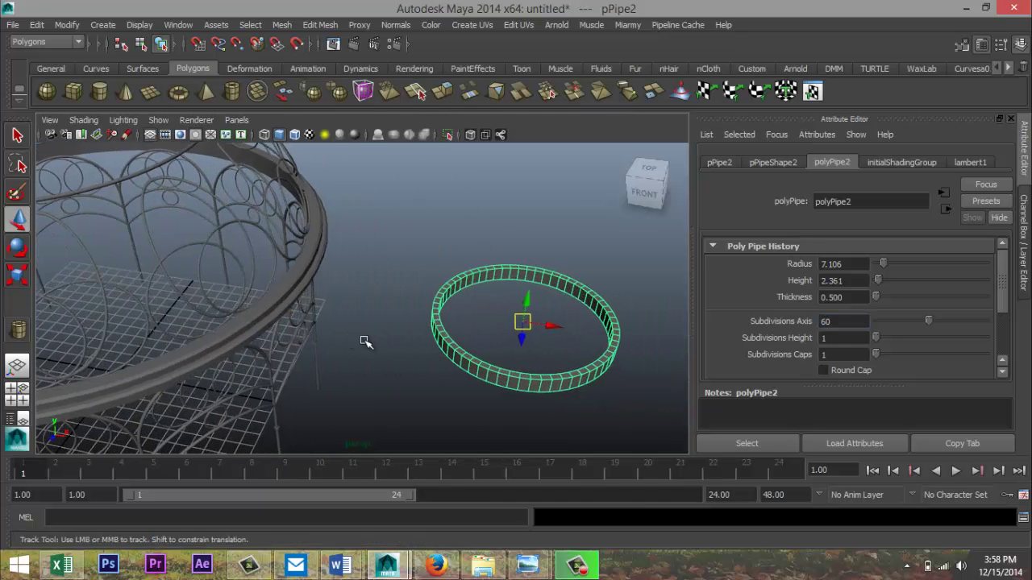
scroll(522, 394, "up", 4)
middle_click_drag(545, 400, 395, 353, "alt")
scroll(497, 395, "up", 5)
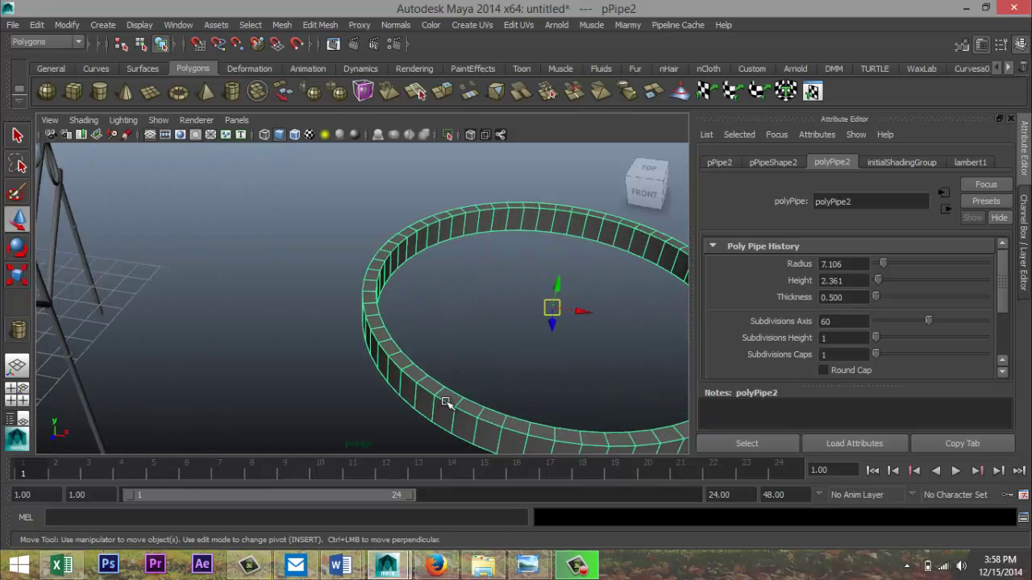
right_click_drag(444, 401, 441, 265)
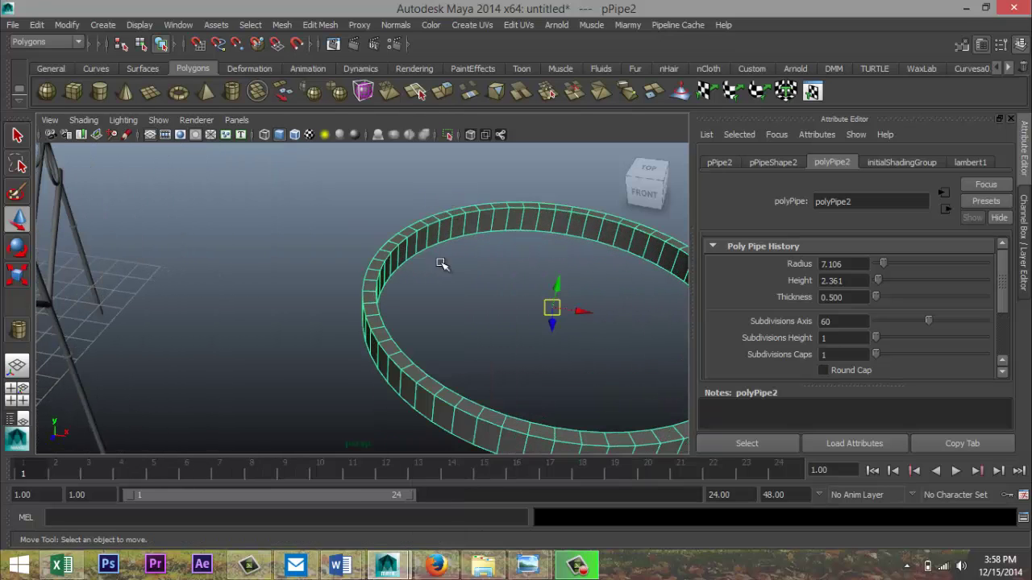
double_click(445, 401)
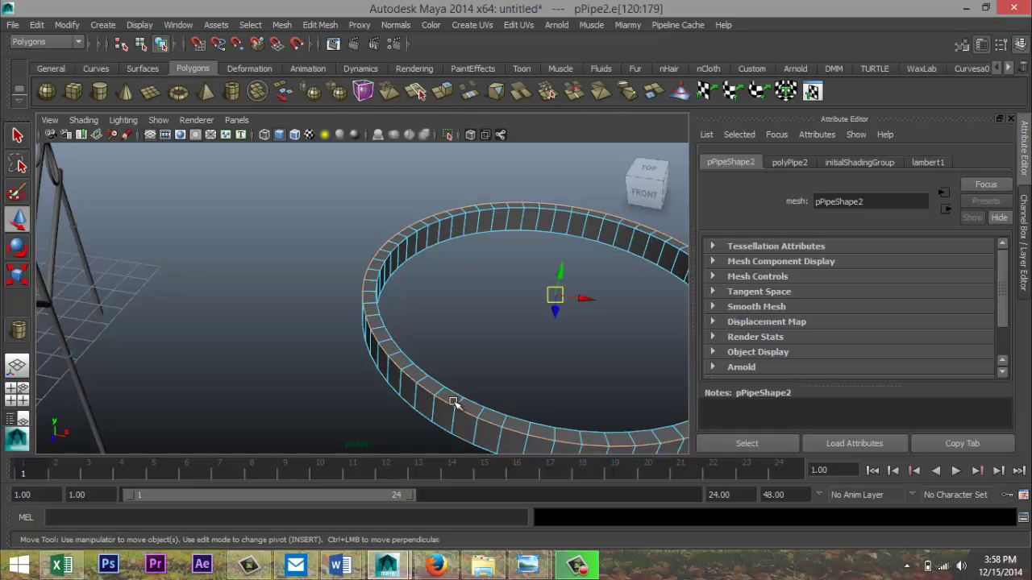
key("r")
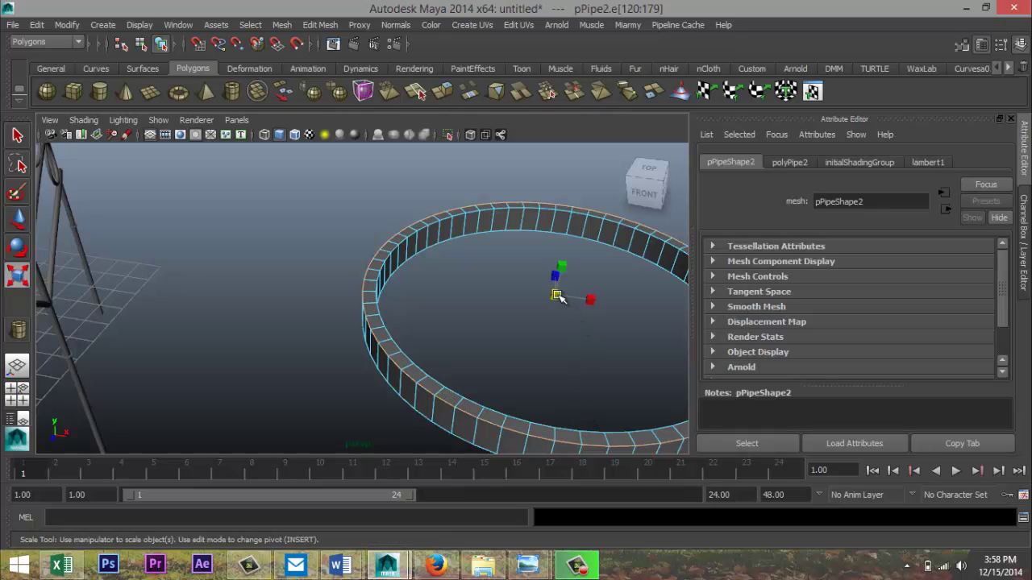
left_click_drag(554, 295, 550, 295)
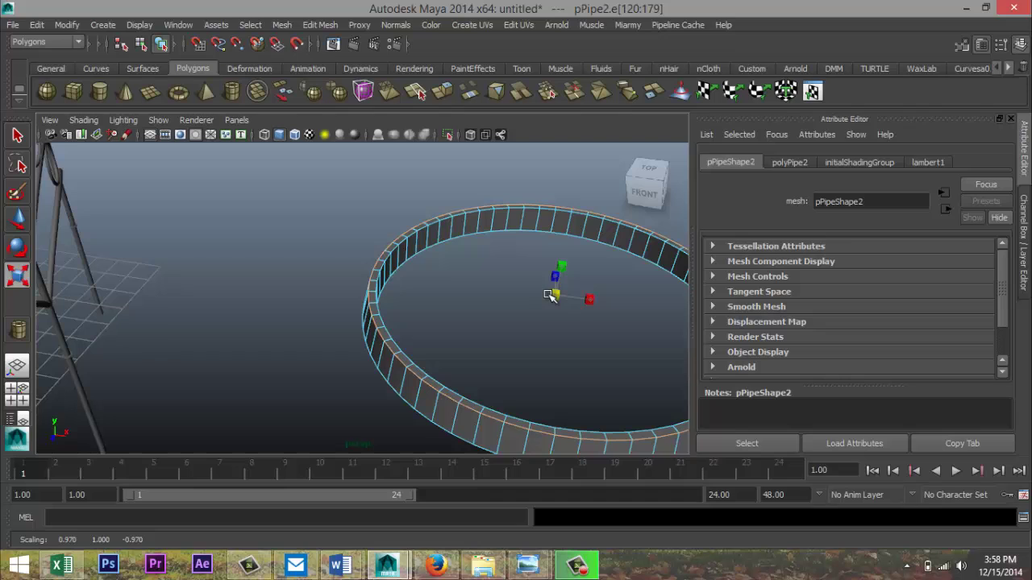
Step: Add the inner upper edge loop to the selection, scale both loops inward to slope the pipe wall, and reselect the whole pipe
double_click(435, 381, "shift")
left_click_drag(554, 295, 520, 298)
right_click_drag(429, 395, 490, 217)
left_click(421, 373)
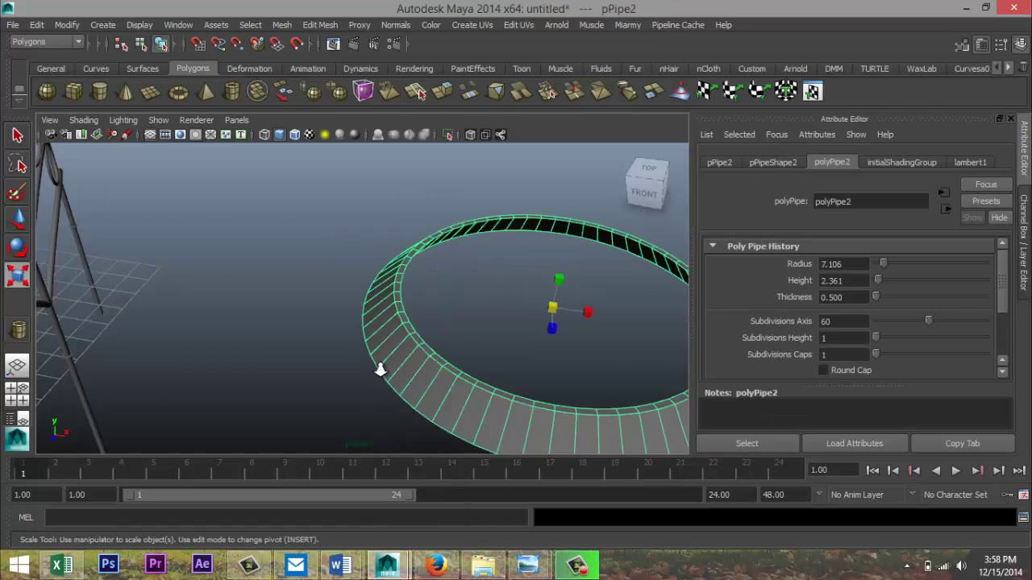
Step: Move the pipe in the top view inside the torus onto the grid origin, at about -0.118 in X and 0.029 in Z
scroll(381, 369, "down", 6)
left_click(21, 401)
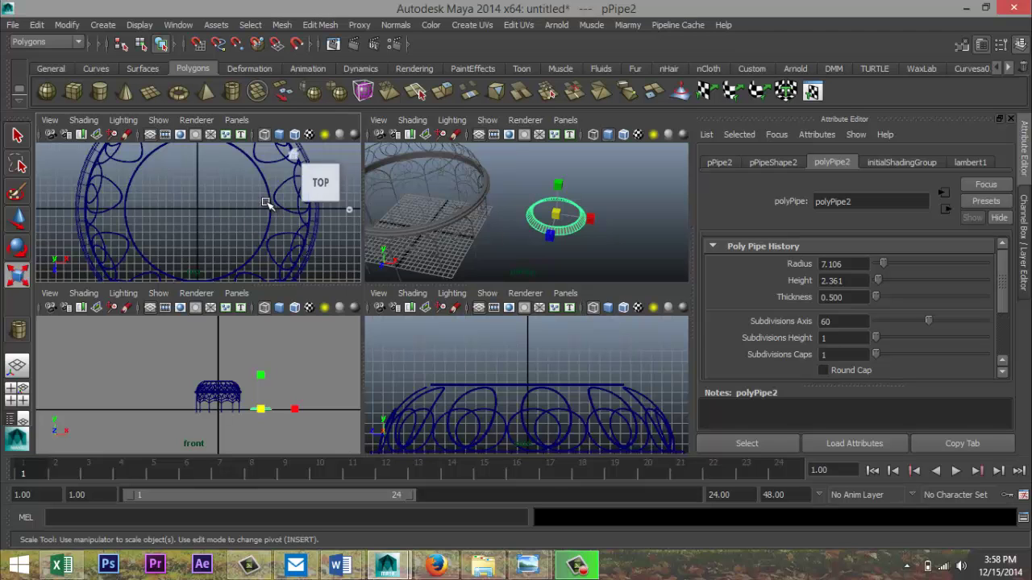
key("space")
scroll(515, 323, "down", 2)
key("w")
scroll(609, 313, "down", 3)
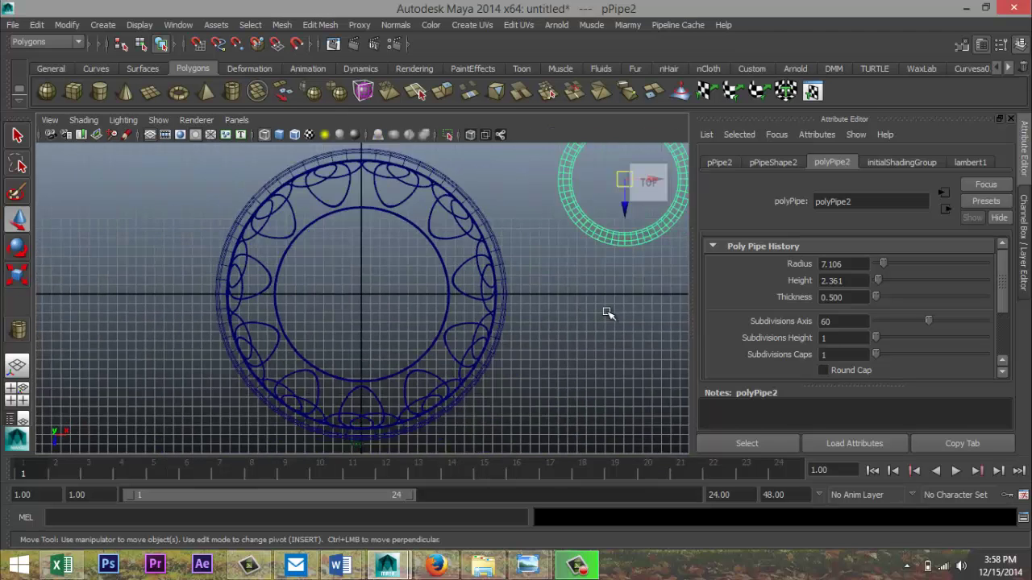
left_click_drag(595, 207, 361, 322)
scroll(387, 336, "up", 5)
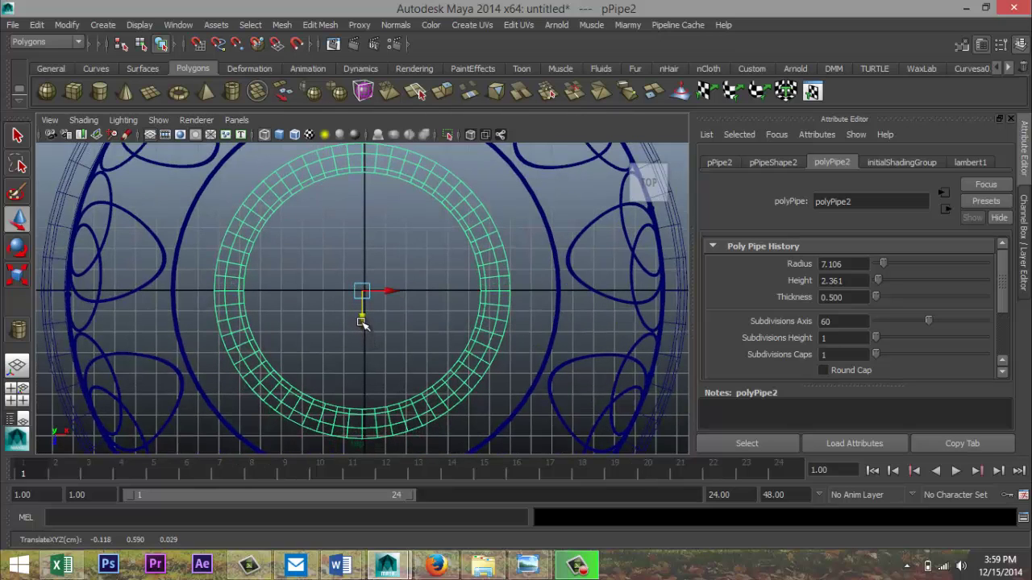
Step: Centre the pipe at about -0.009 in X and scale it uniformly to about 1.274 to fit the torus ring
left_click_drag(401, 290, 403, 291)
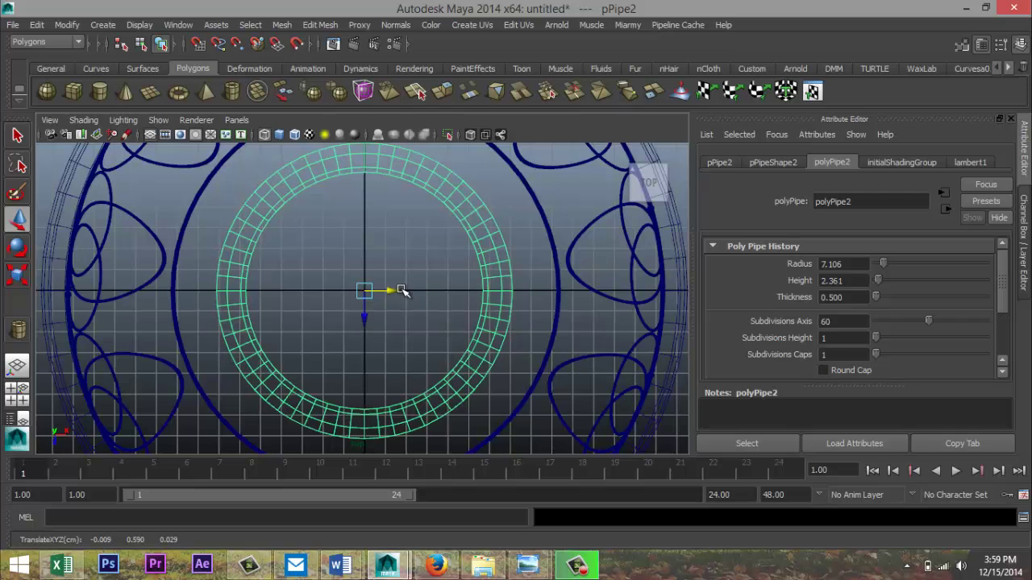
key("r")
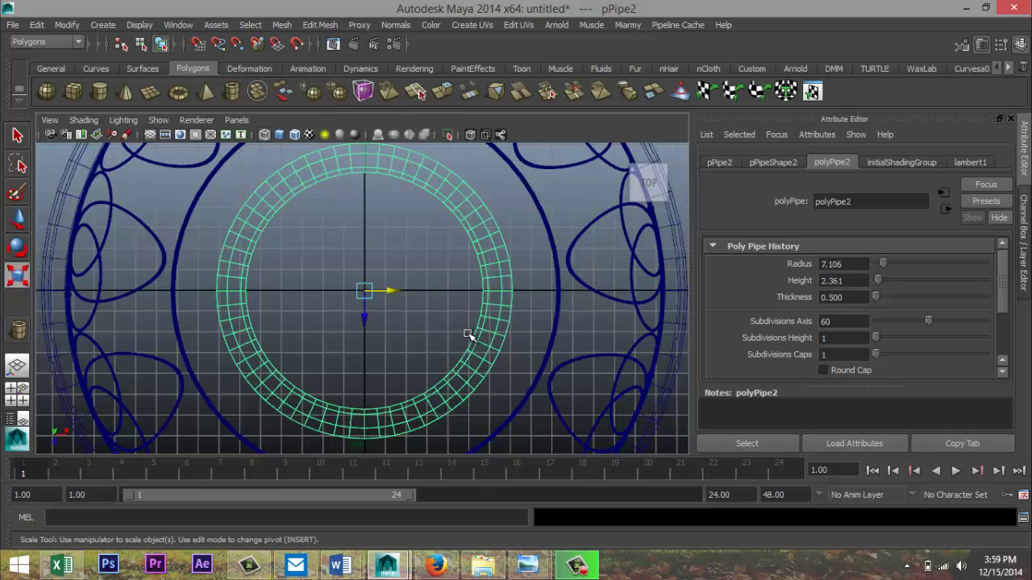
left_click_drag(364, 290, 422, 311)
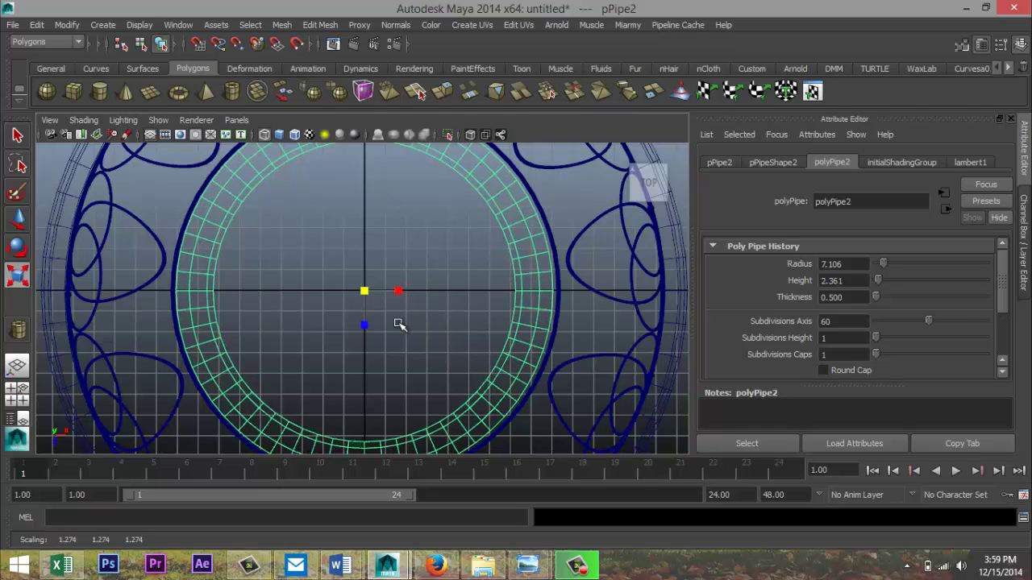
Step: Raise the pipe vertically to the top of the crown and set it just above the thin torus ring
left_click(26, 392)
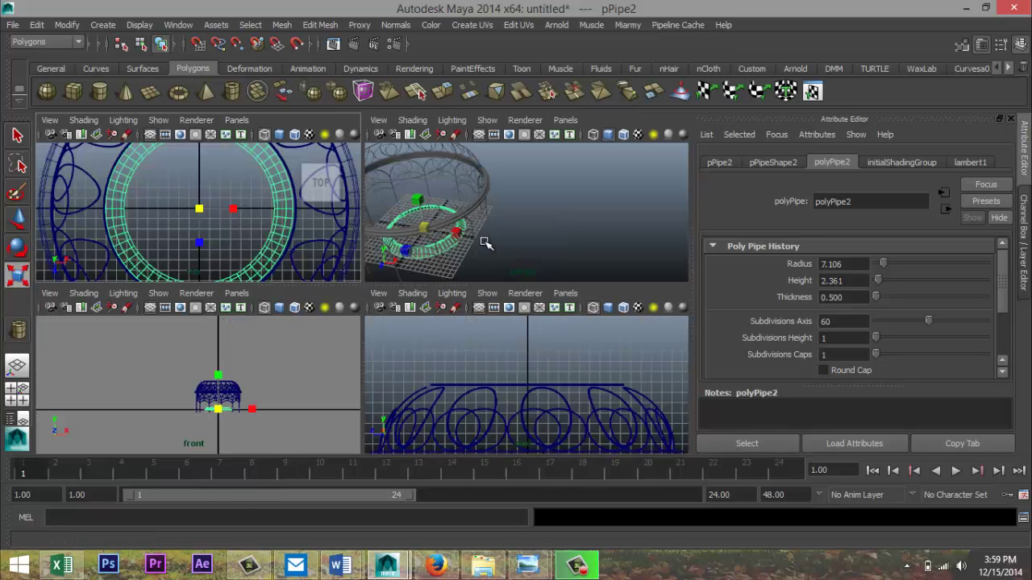
key("space")
scroll(389, 282, "down", 3)
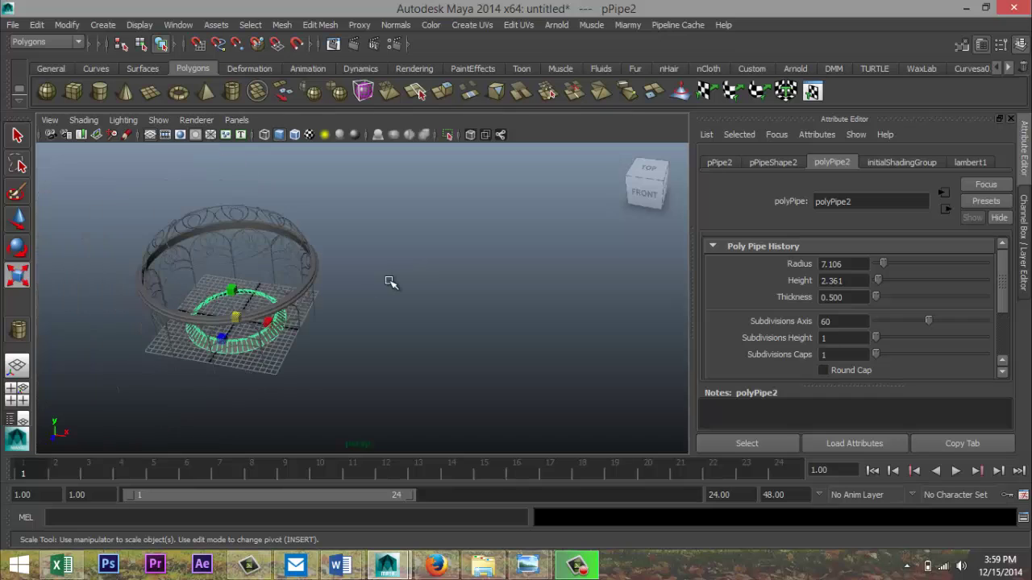
key("w")
left_click_drag(232, 294, 227, 197)
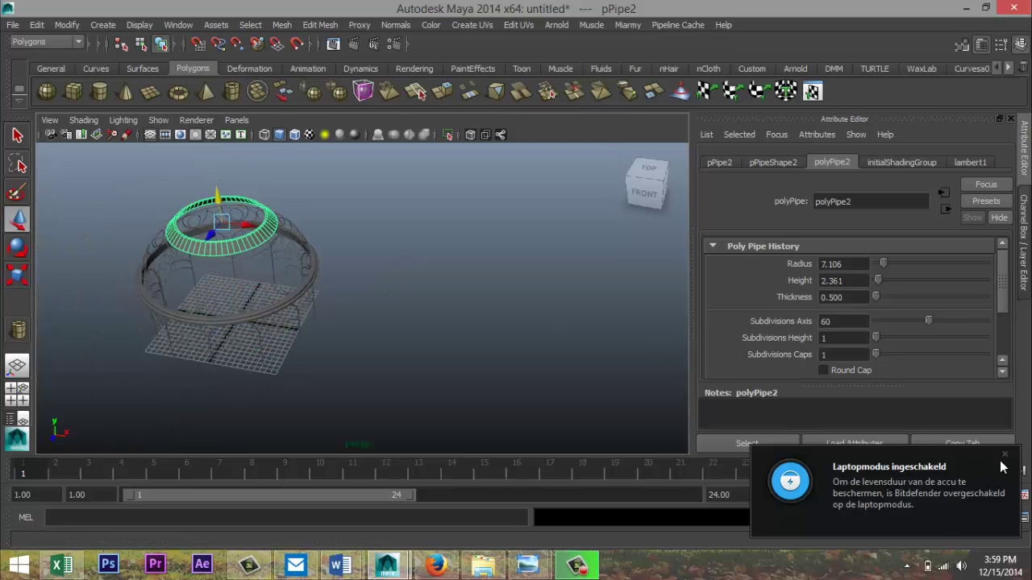
left_click(1005, 457)
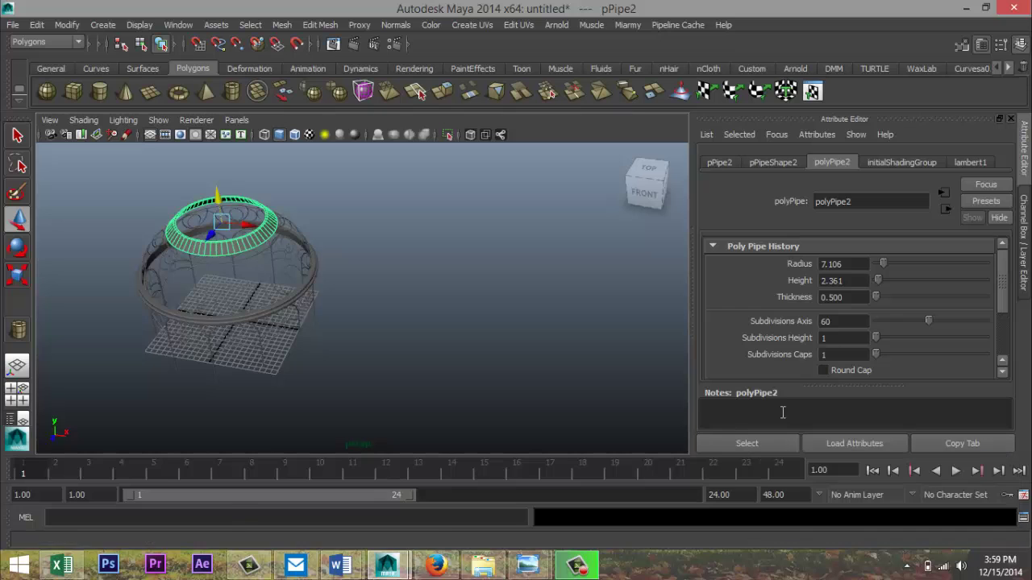
left_click(17, 393)
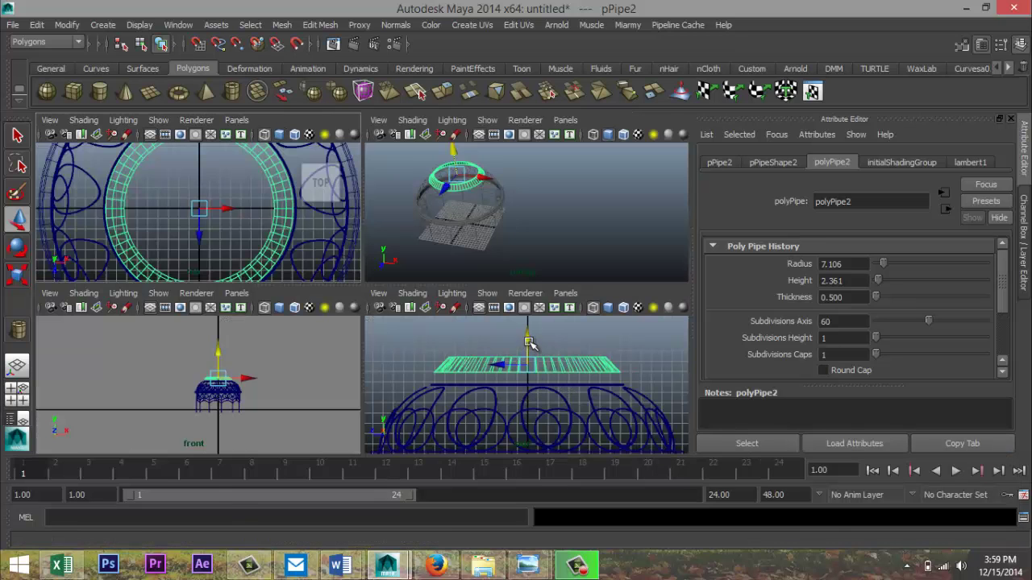
left_click_drag(528, 343, 529, 346)
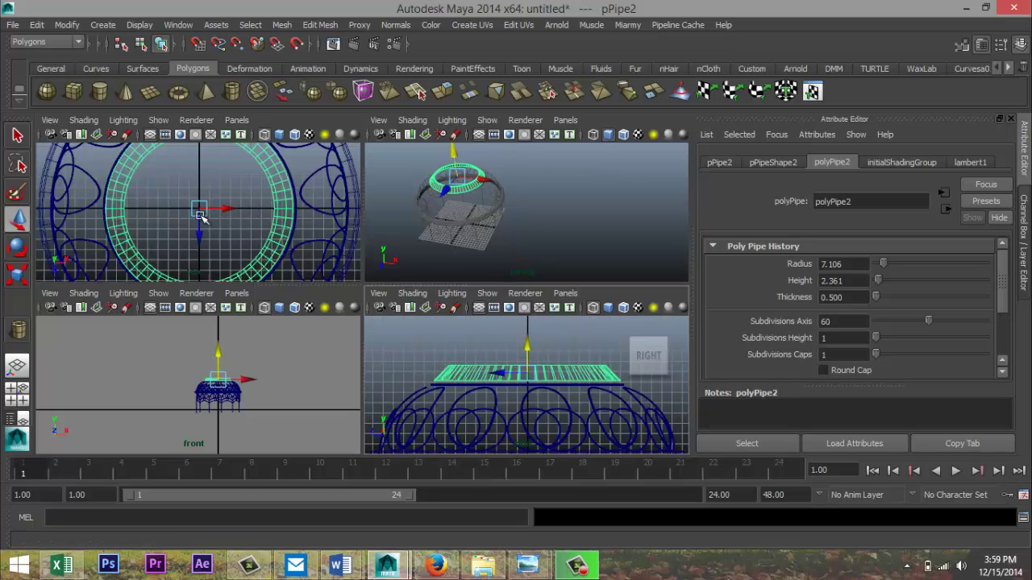
key("space")
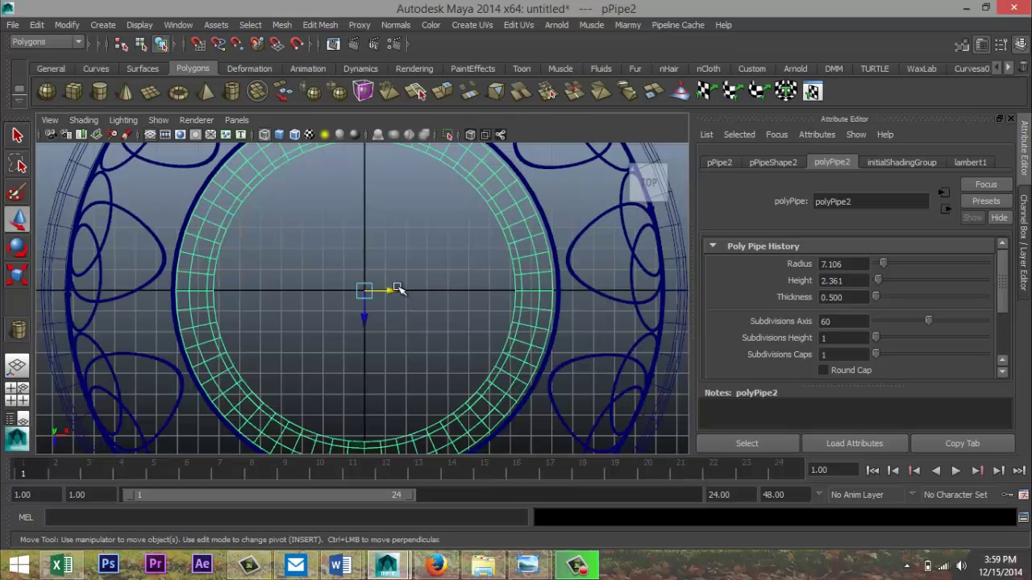
left_click(16, 393)
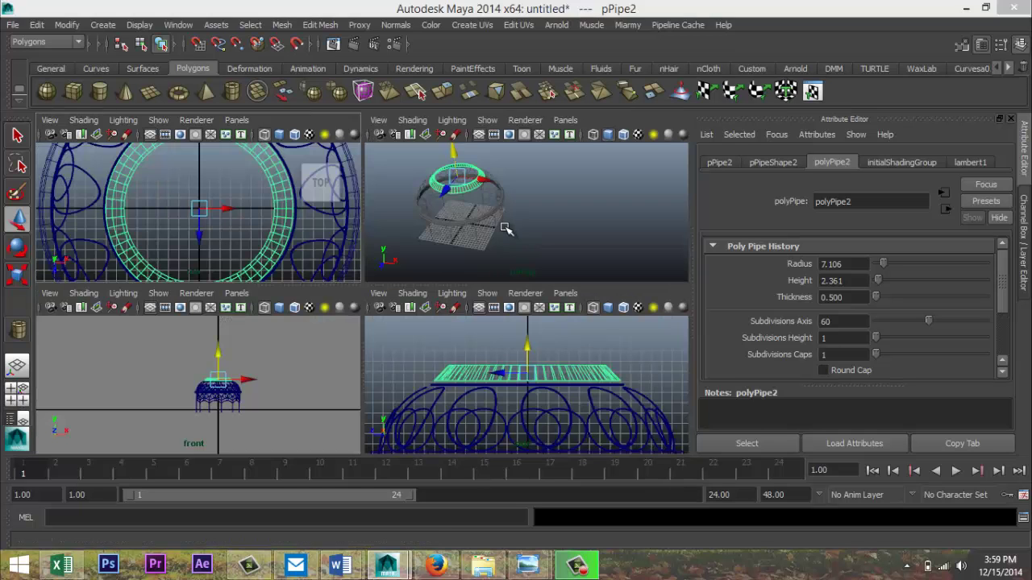
Step: Lower the pipe's upper edge loops to flatten its sloped wall, placing them at about 19.744 in Y
key("space")
key("f")
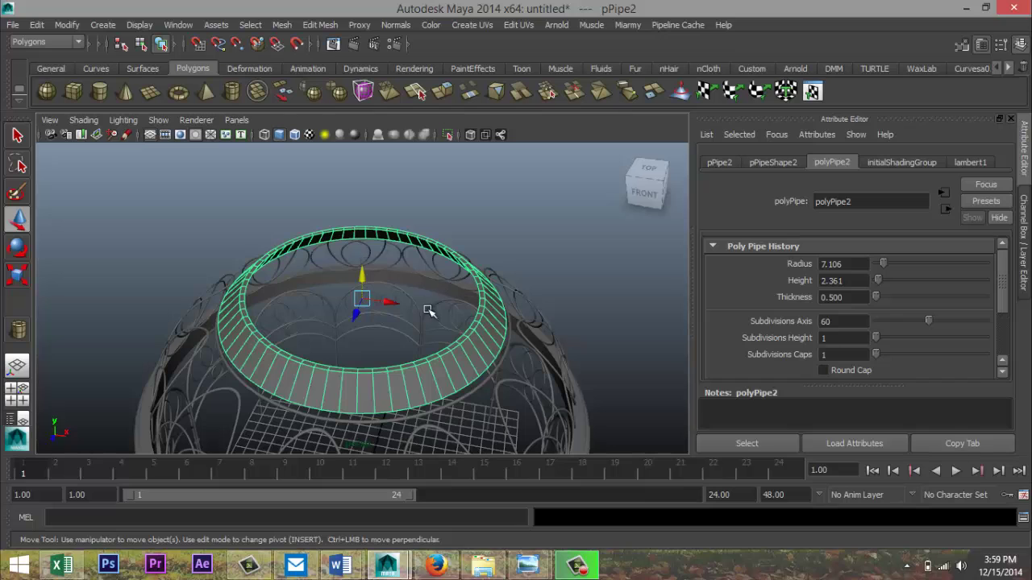
right_click_drag(341, 300, 341, 207)
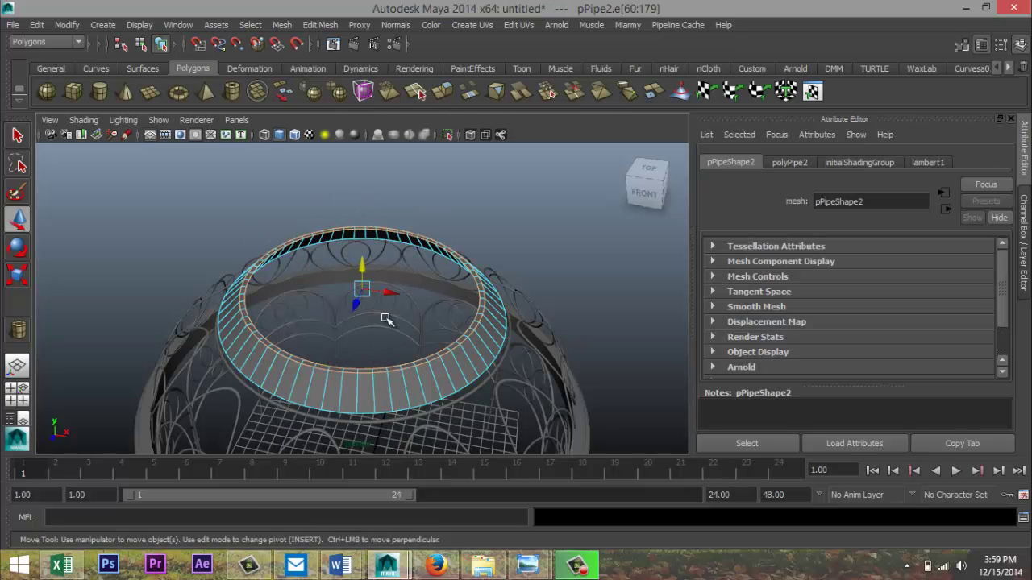
left_click_drag(362, 263, 362, 278)
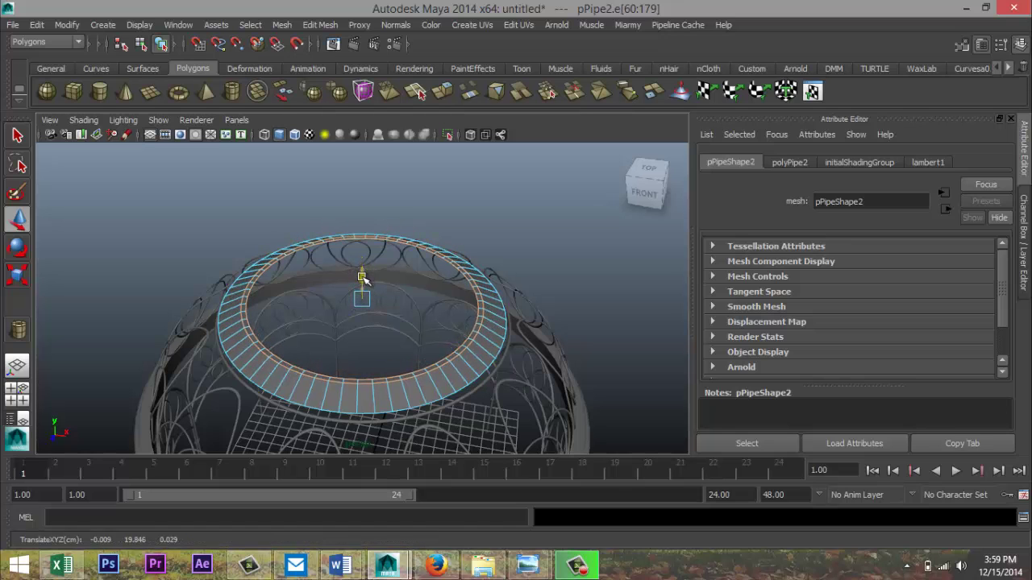
left_click(18, 394)
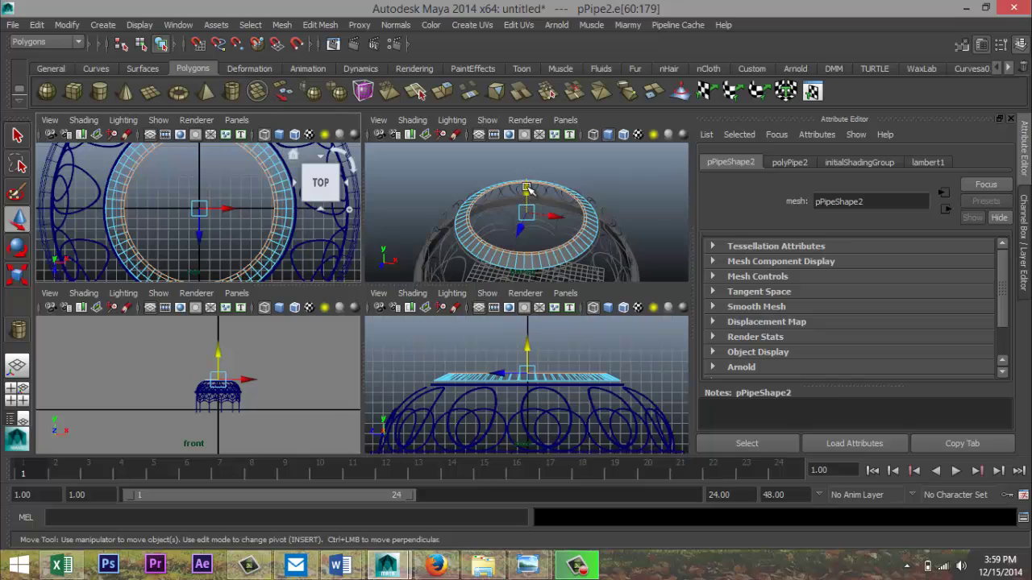
left_click_drag(528, 189, 531, 186)
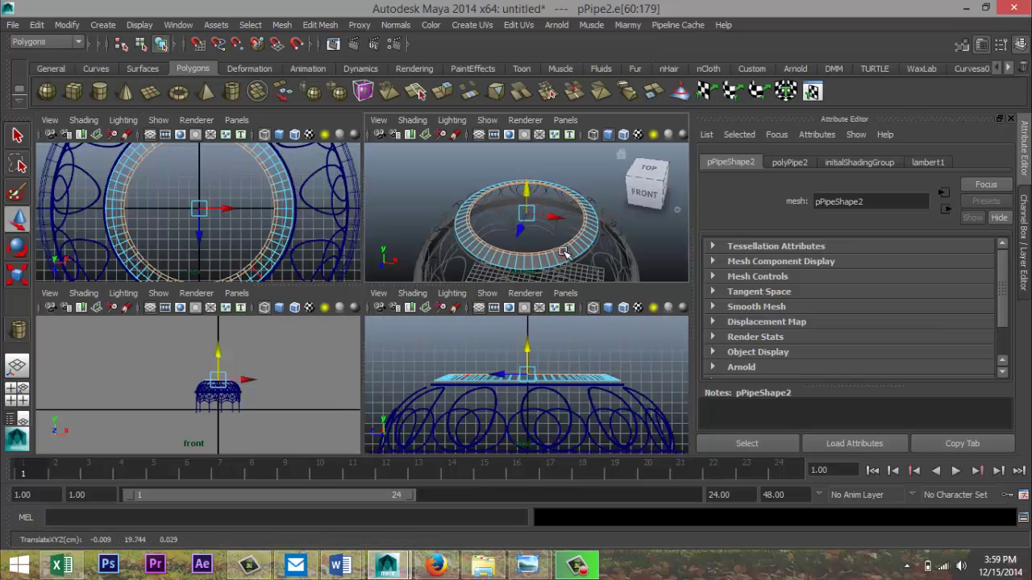
Step: Duplicate the whole flattened pipe, scale the copy uniformly to about 0.992 and stack it above the original at about 20.689 in Y
right_click_drag(563, 251, 593, 220)
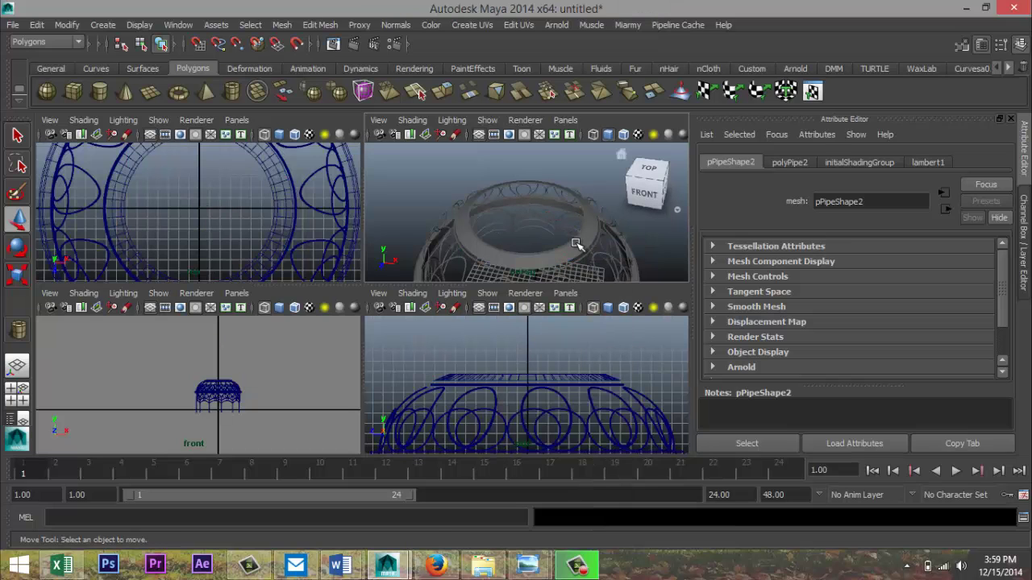
left_click(577, 244)
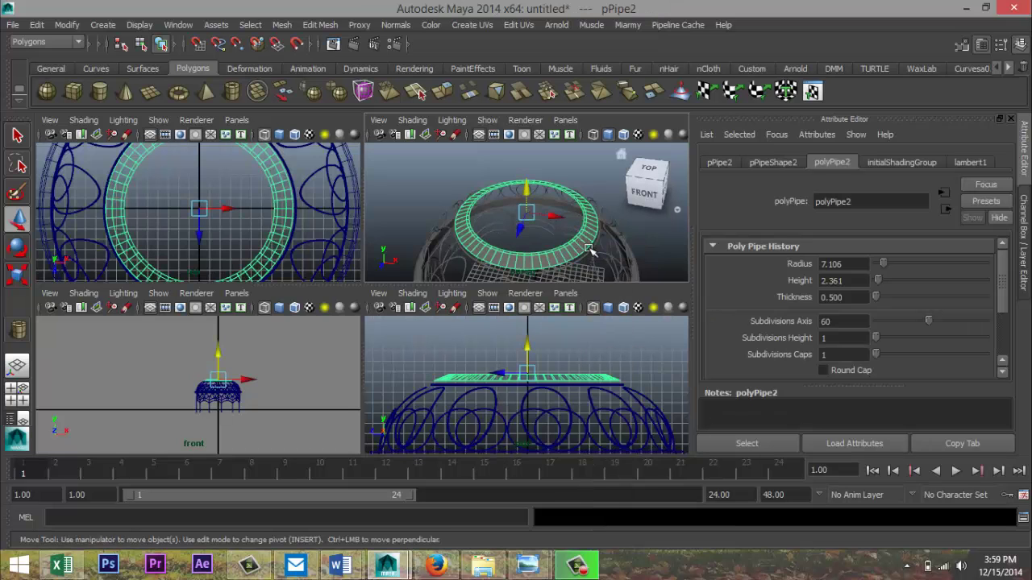
key("ctrl+d")
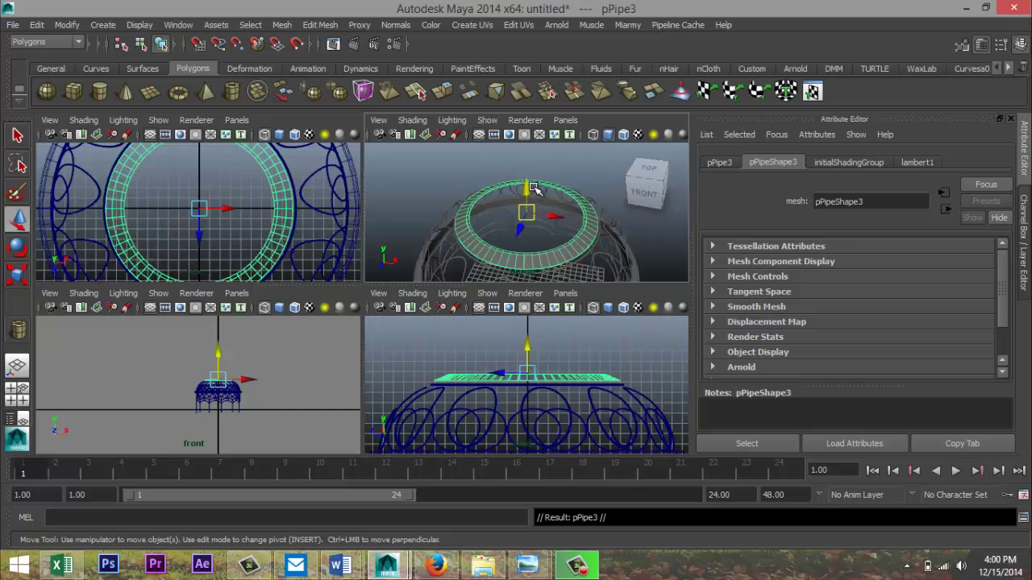
left_click_drag(527, 187, 532, 181)
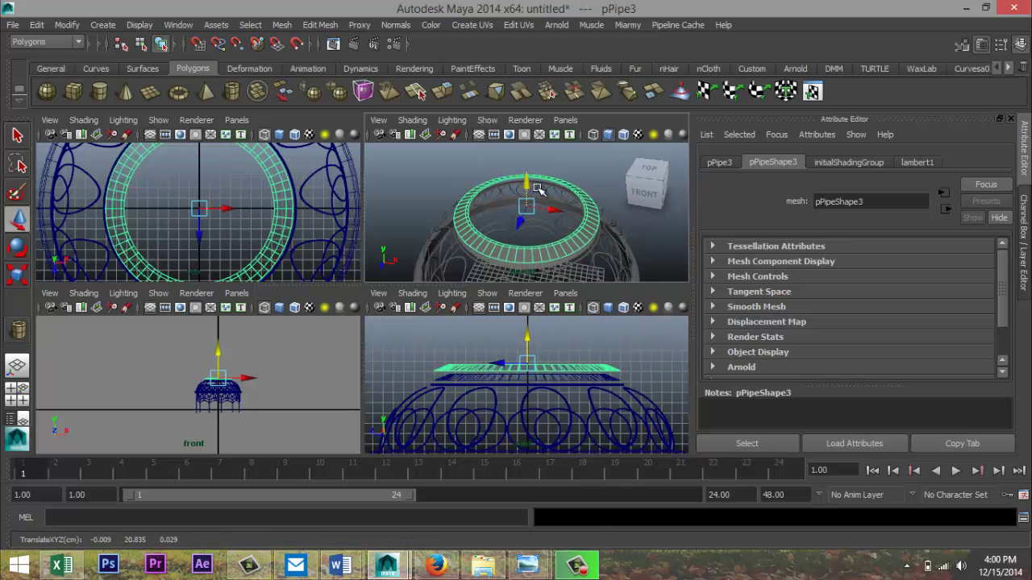
key("r")
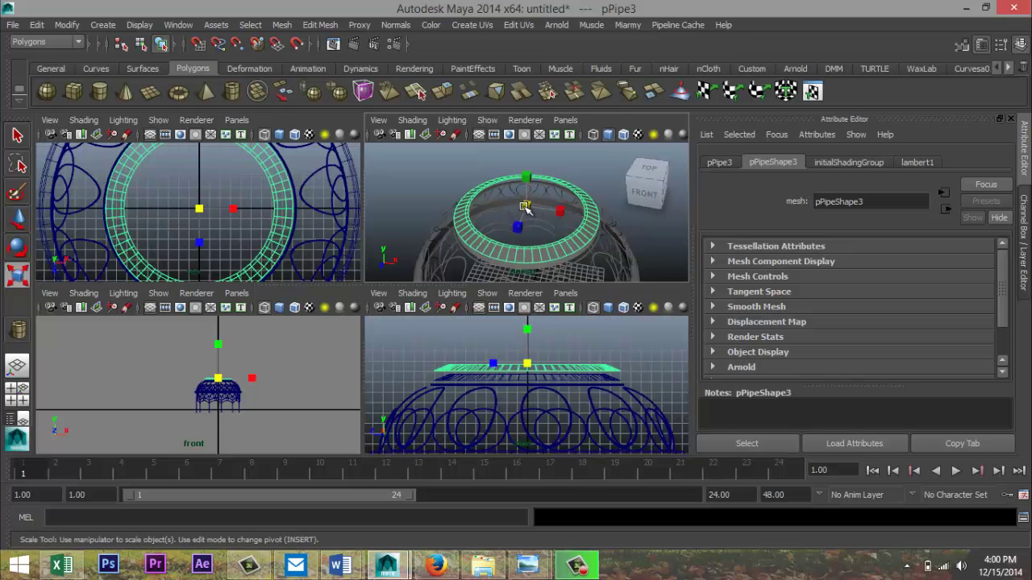
left_click_drag(525, 207, 500, 208)
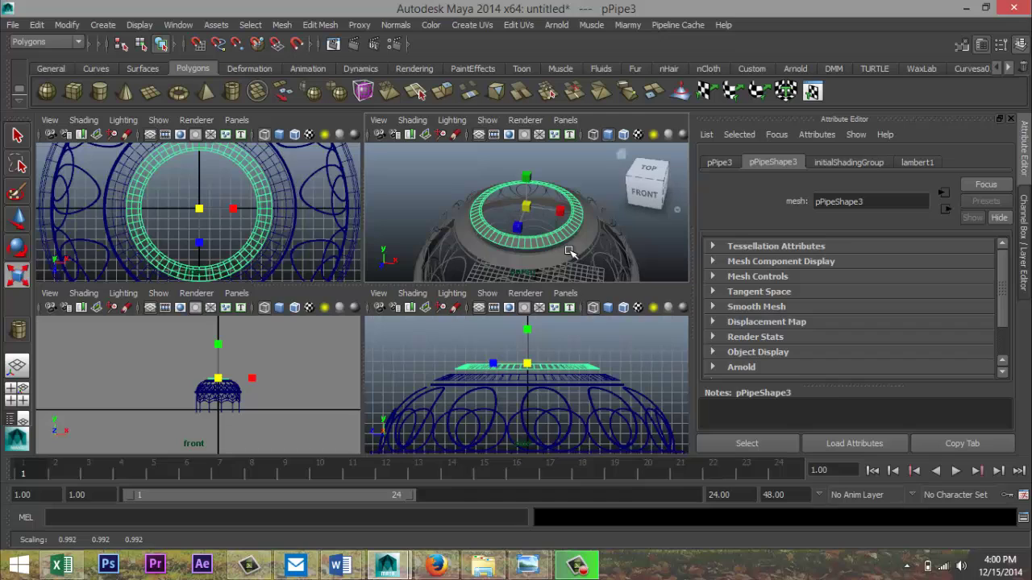
key("w")
left_click_drag(527, 337, 528, 341)
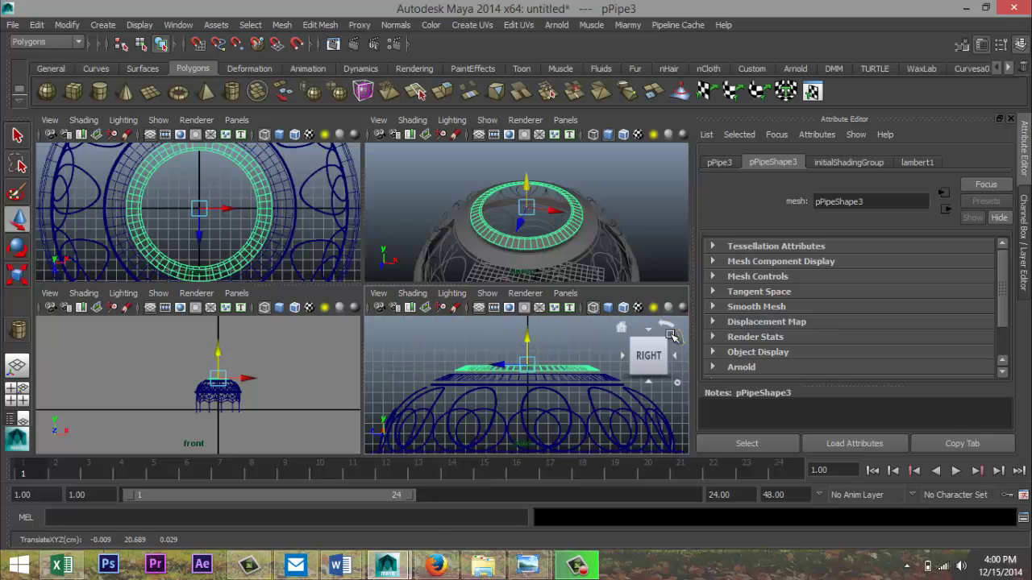
Step: Duplicate the smaller pipe ring, scale the copy uniformly to about 0.778 and stack it on top at about 21.249 in Y
key("ctrl+d")
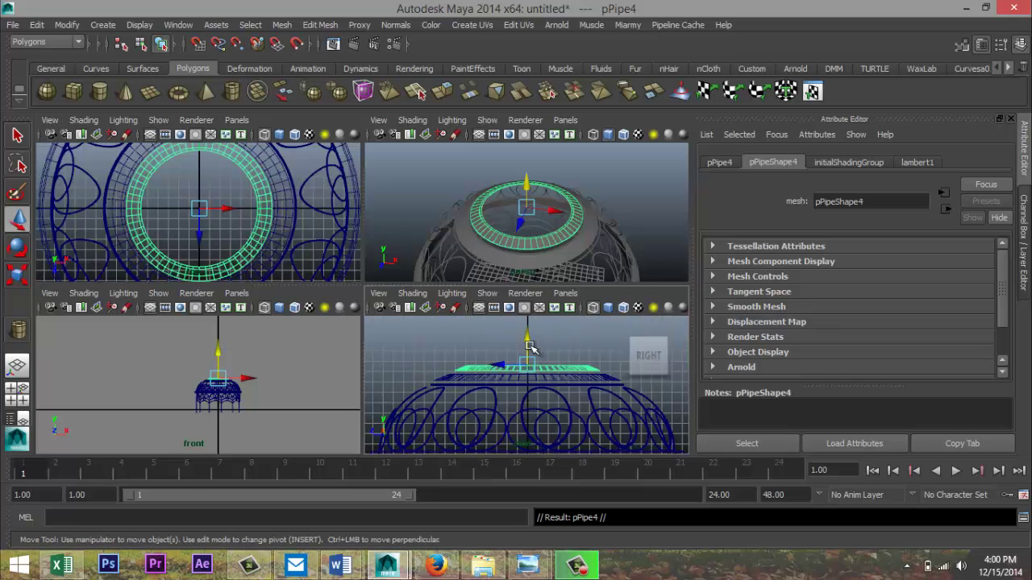
left_click_drag(528, 339, 528, 333)
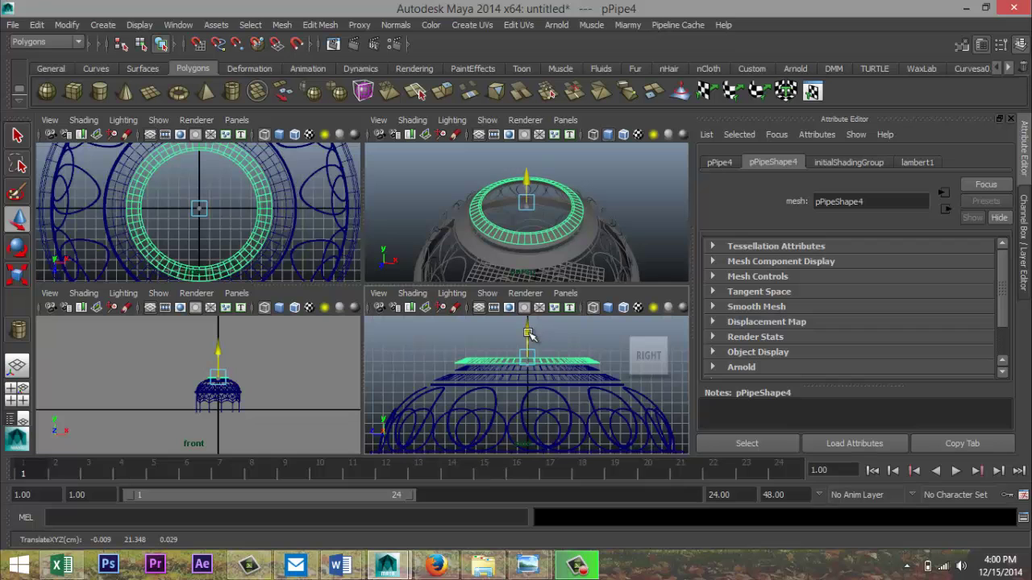
key("space")
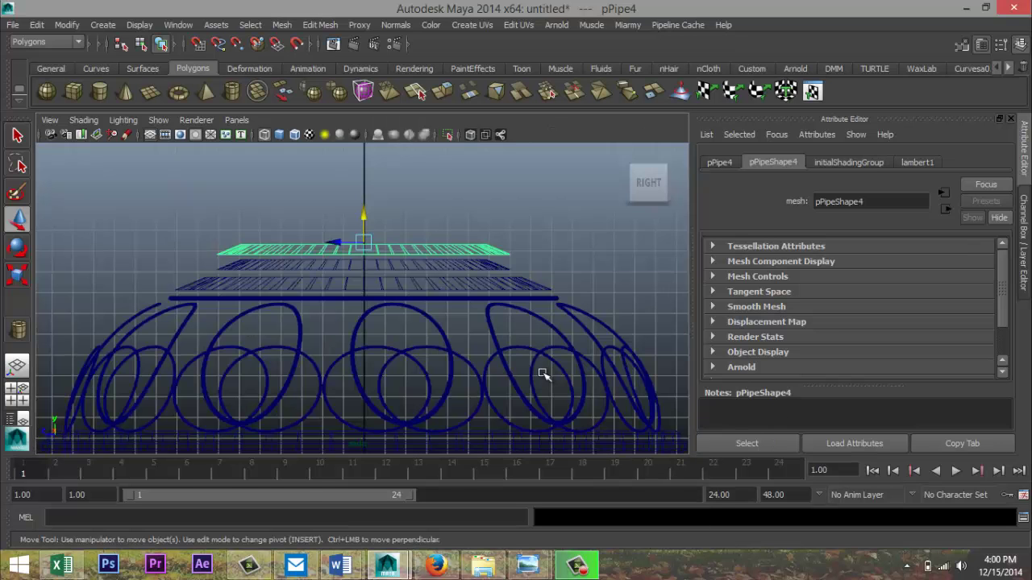
scroll(475, 365, "up", 5)
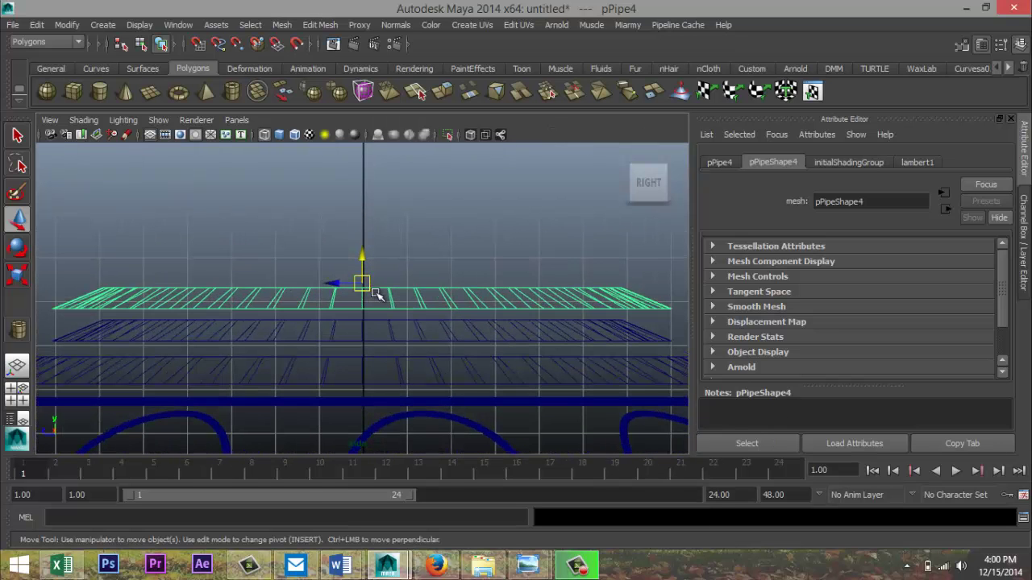
key("r")
left_click_drag(363, 283, 269, 295)
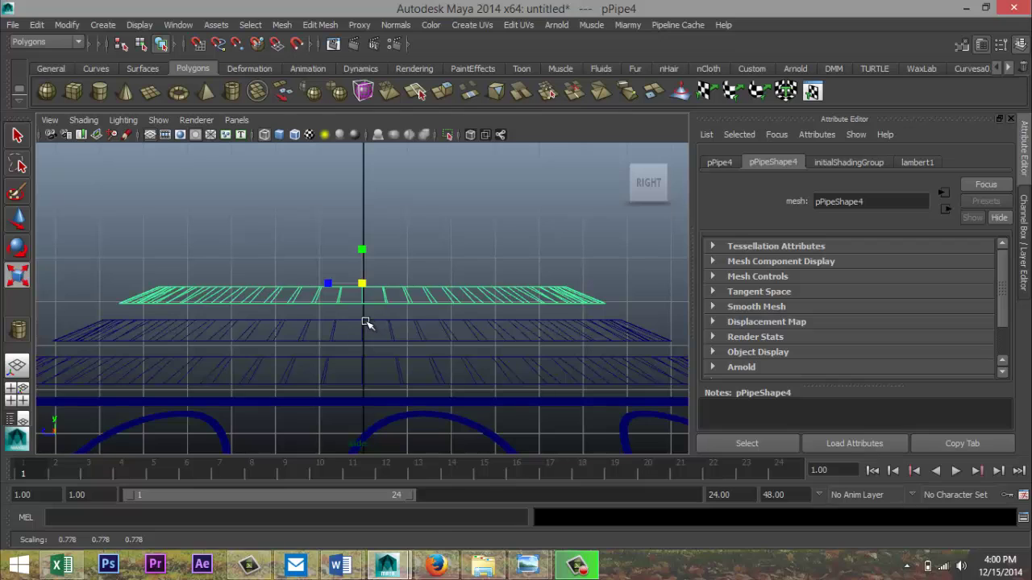
key("w")
left_click_drag(362, 258, 365, 269)
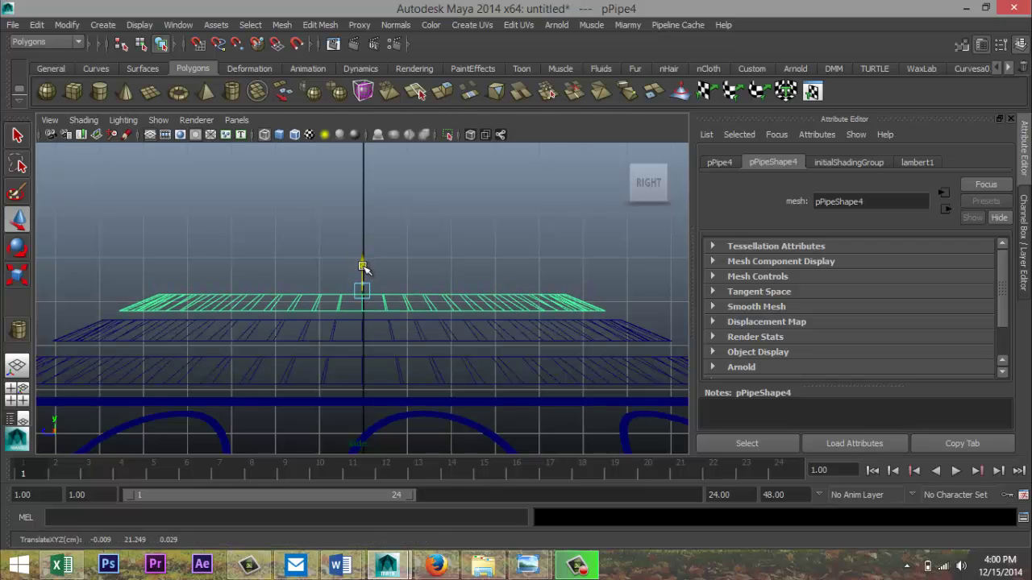
Step: Examine the three stacked pipe rings on top of the crown in the perspective view with nothing selected
left_click(20, 397)
key("space")
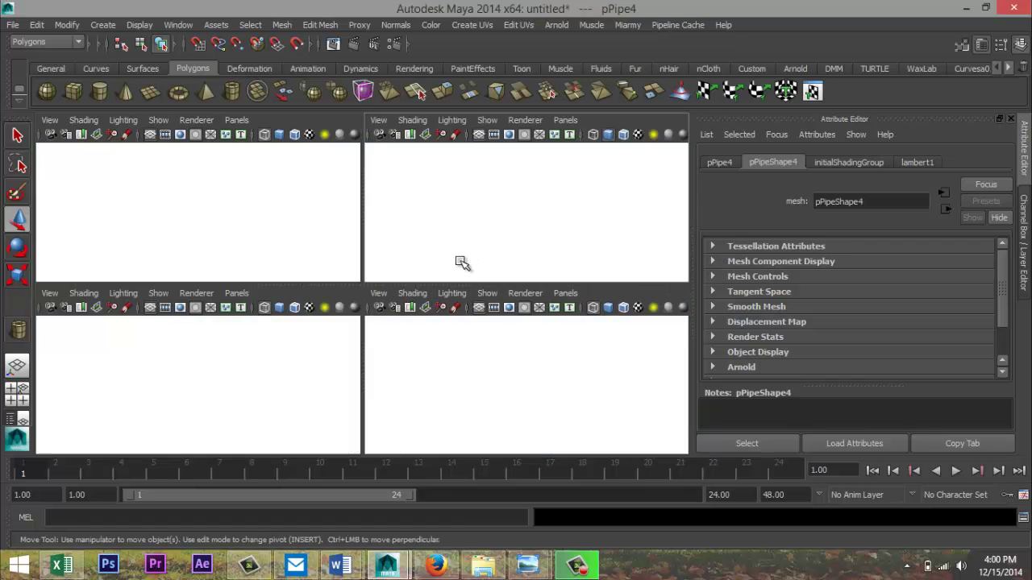
left_click_drag(422, 370, 445, 369, "alt")
left_click(1004, 457)
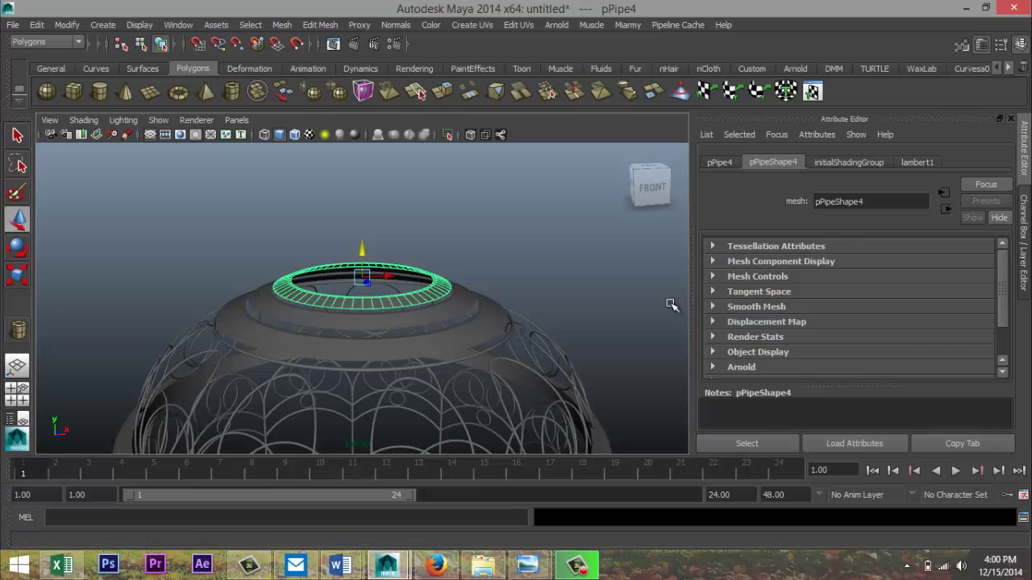
left_click(607, 295)
scroll(576, 319, "down", 5)
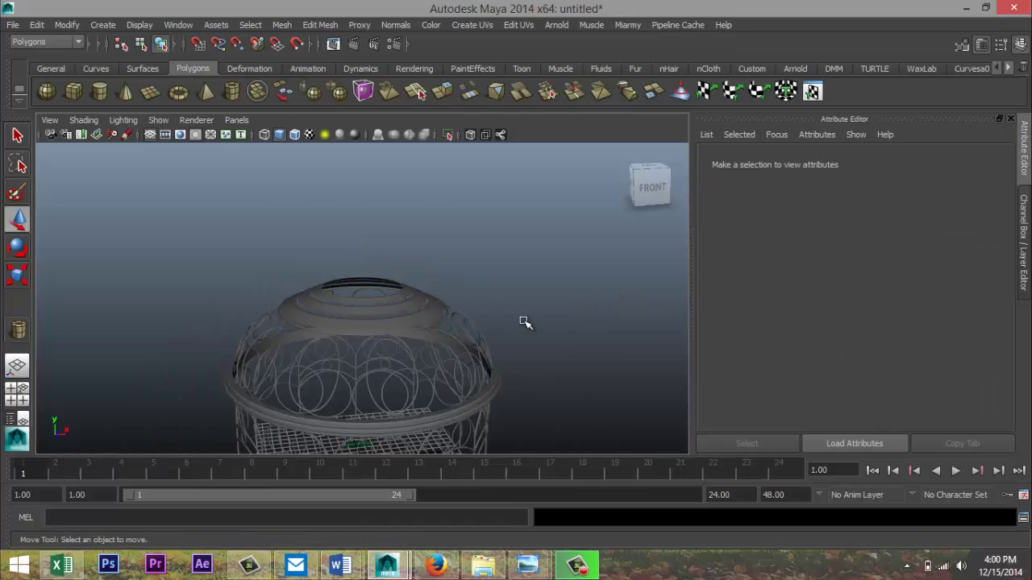
left_click_drag(513, 319, 529, 344, "alt")
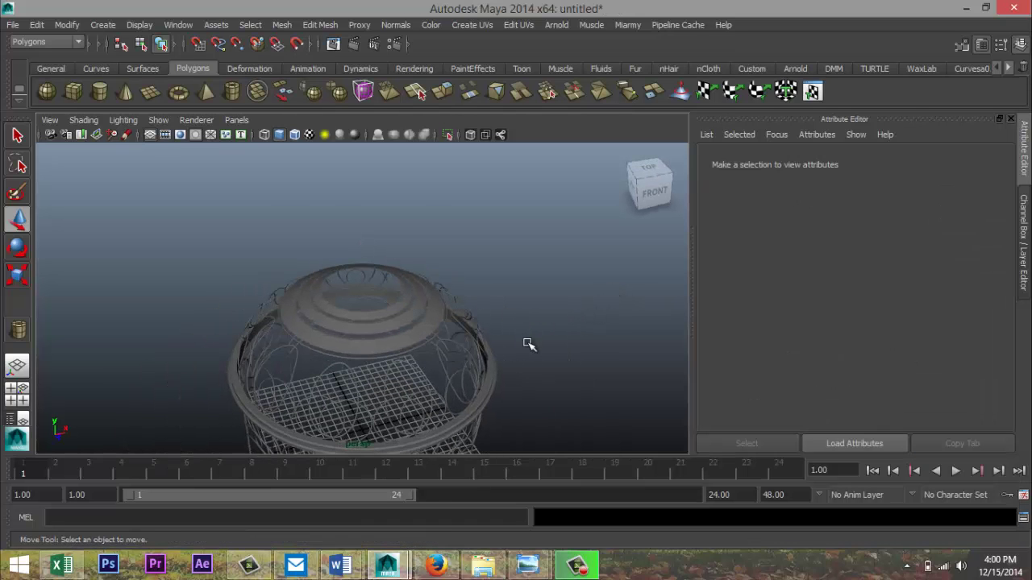
scroll(528, 344, "down", 2)
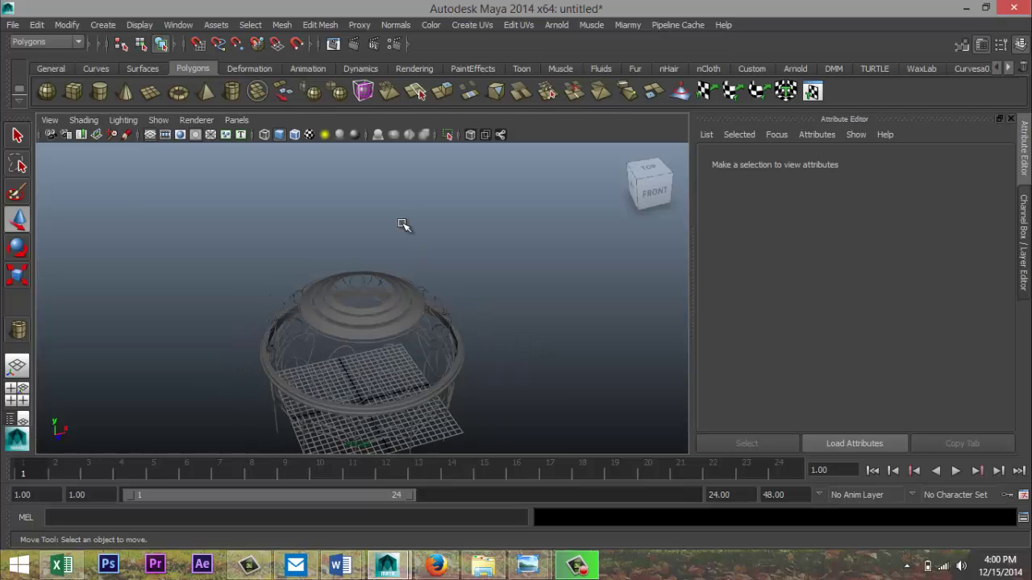
Step: Create a flat polygon cylinder on the grid plane beside the structure and frame it
left_click(106, 99)
left_click_drag(569, 417, 614, 420)
key("f")
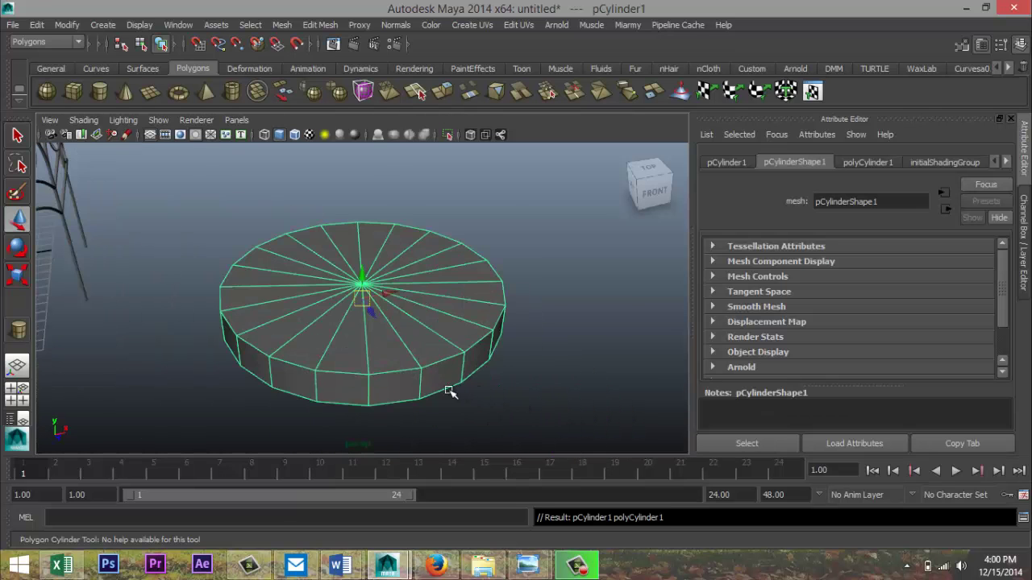
Step: Reduce the flat cylinder's axis subdivisions to 11 and keep the cylinder selected
left_click_drag(395, 401, 429, 404, "alt")
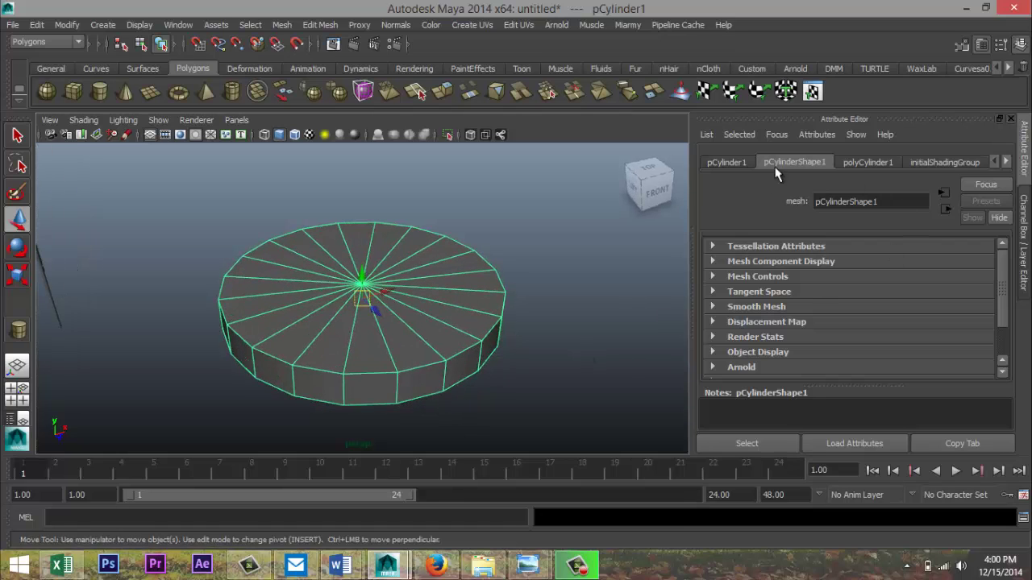
left_click(728, 162)
left_click(868, 165)
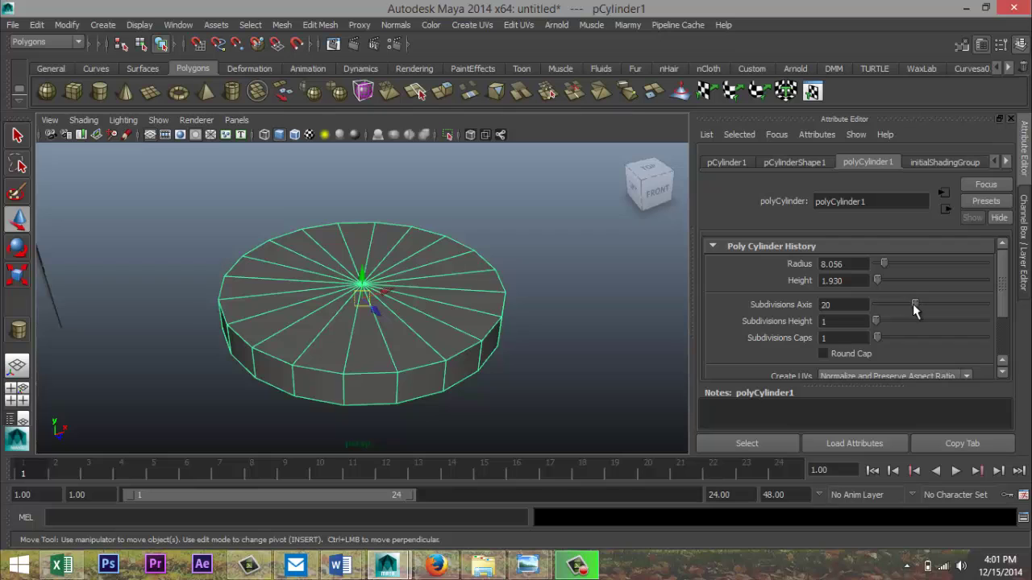
left_click_drag(914, 309, 894, 308)
left_click(550, 395)
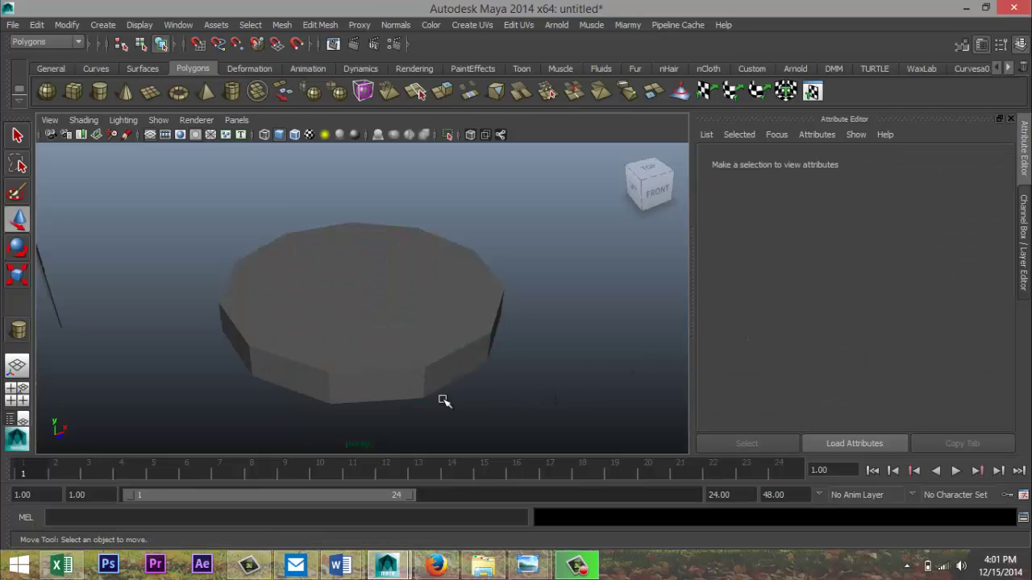
left_click(401, 378)
Step: Taper the cylinder by scaling its whole top rim edge loop inward to about 0.838 in X and Z
middle_click_drag(463, 369, 494, 327, "alt")
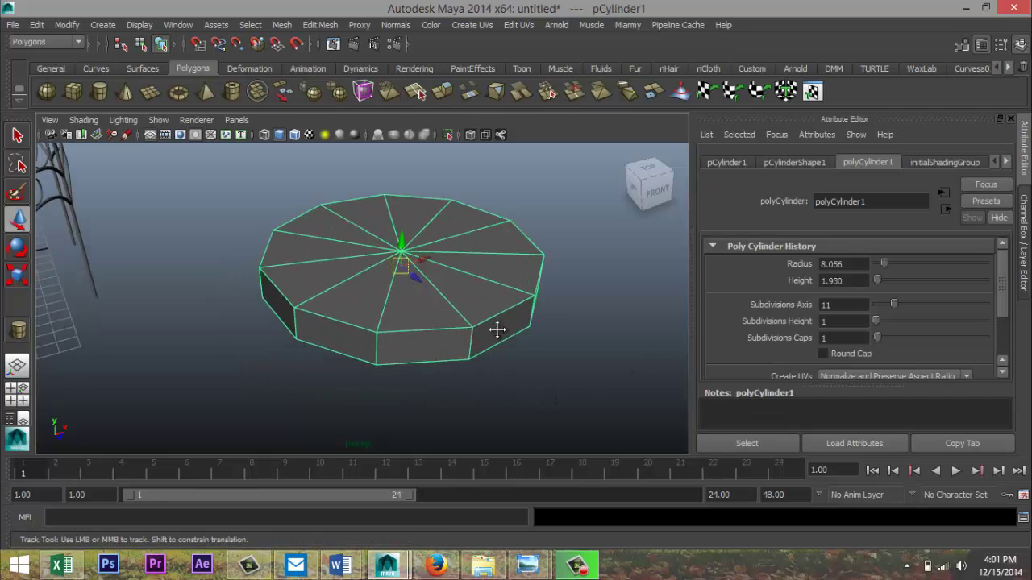
right_click_drag(432, 236, 442, 214)
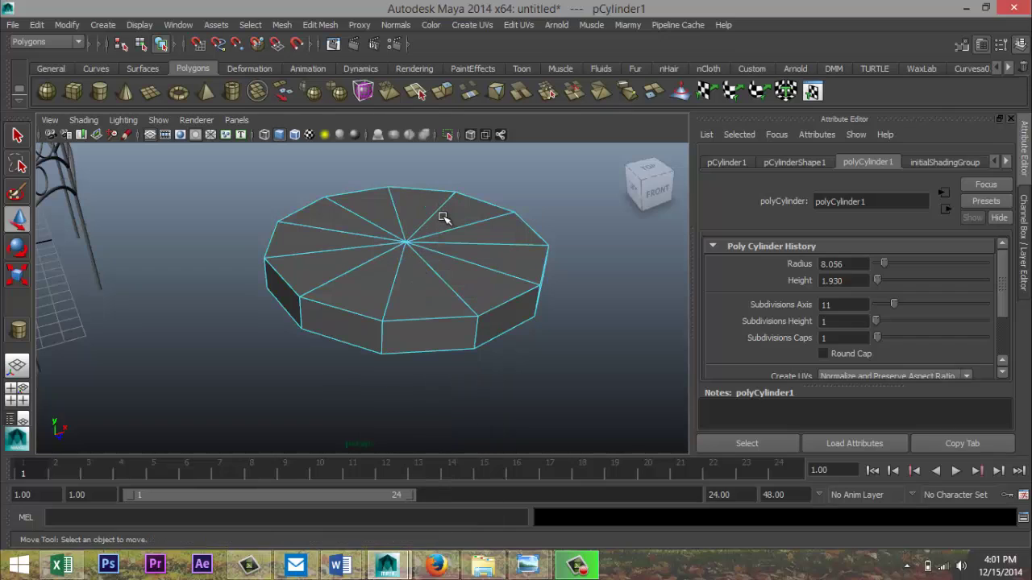
double_click(438, 318)
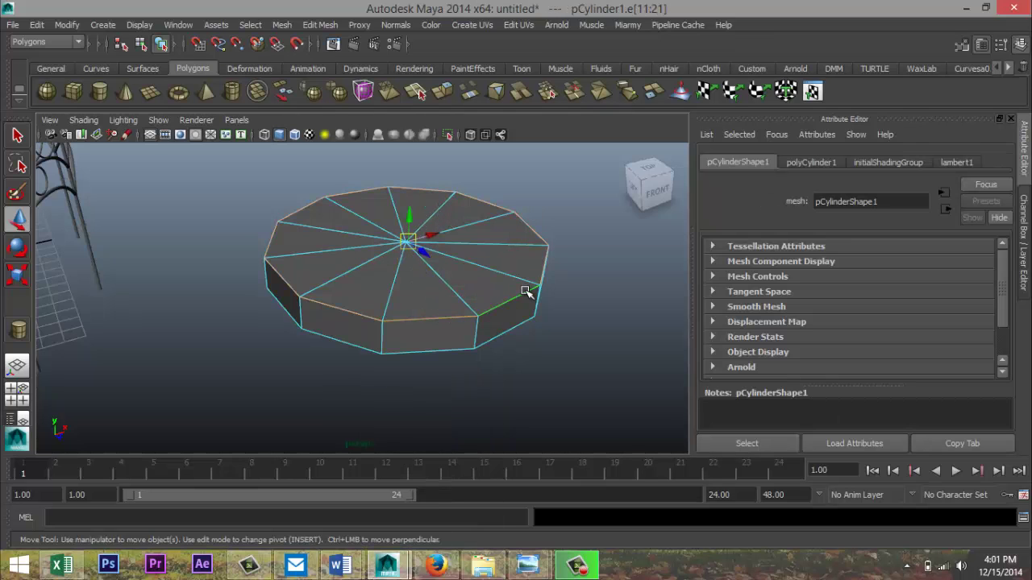
key("r")
left_click_drag(409, 243, 379, 250)
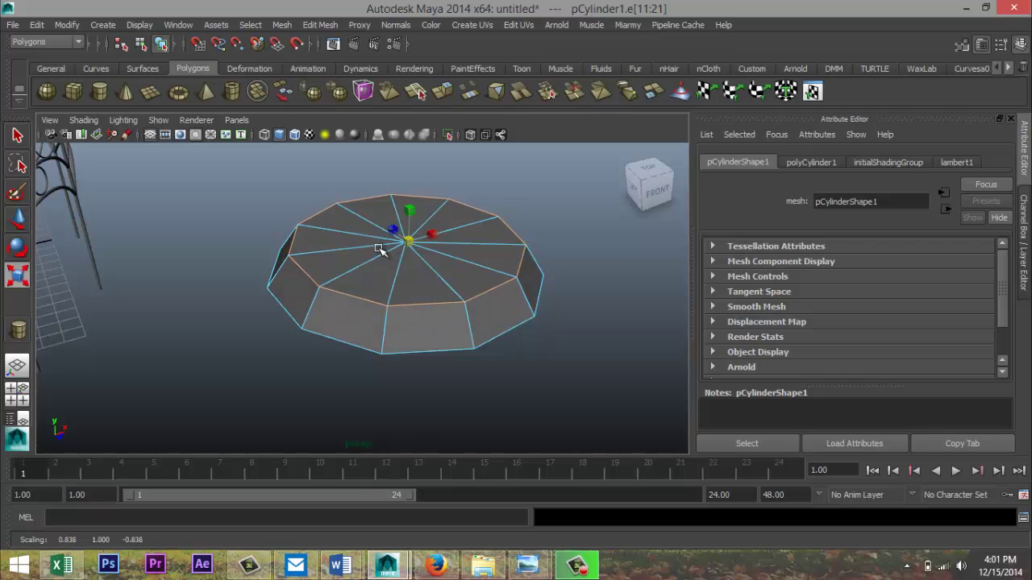
Step: Insert two edge loops around the cylinder's sloped side, one above the other, dividing it into three bands
left_click(320, 24)
left_click(426, 176)
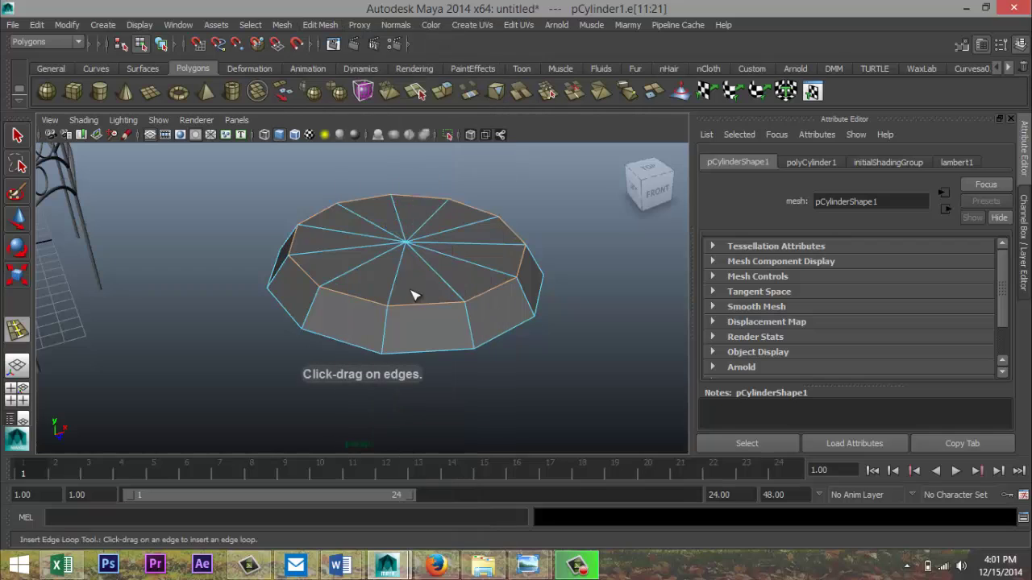
left_click_drag(387, 328, 387, 335)
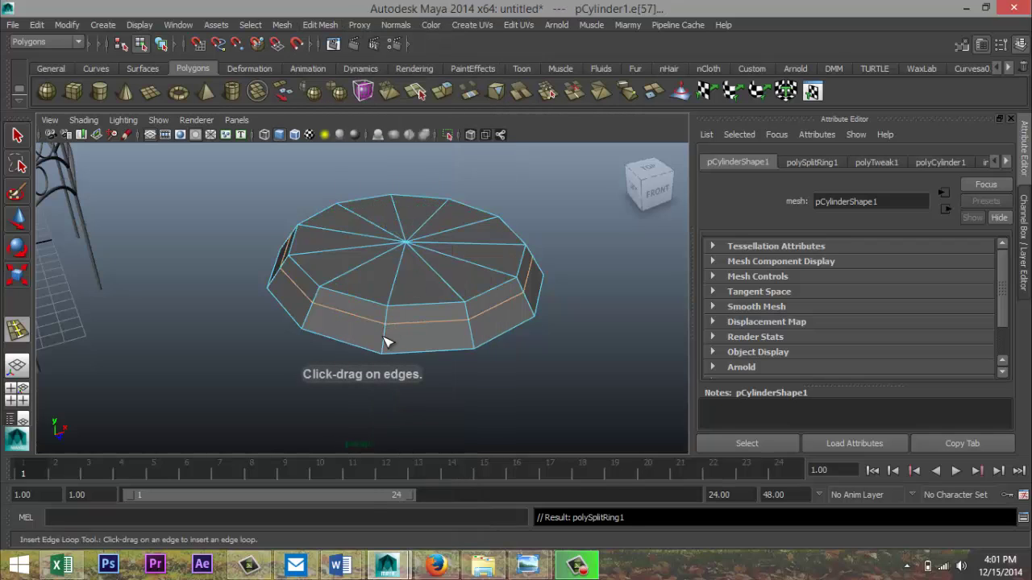
left_click(385, 341)
key("q")
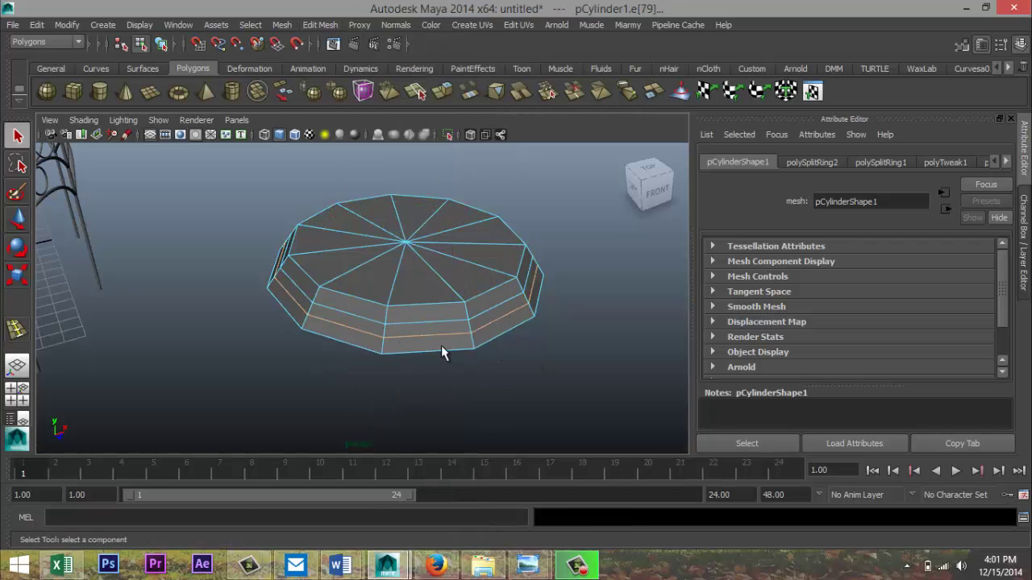
Step: Extrude the full middle band of side faces and scale it outward uniformly to about 1.045
right_click_drag(422, 330, 422, 325)
left_click(423, 328)
double_click(368, 328, "shift")
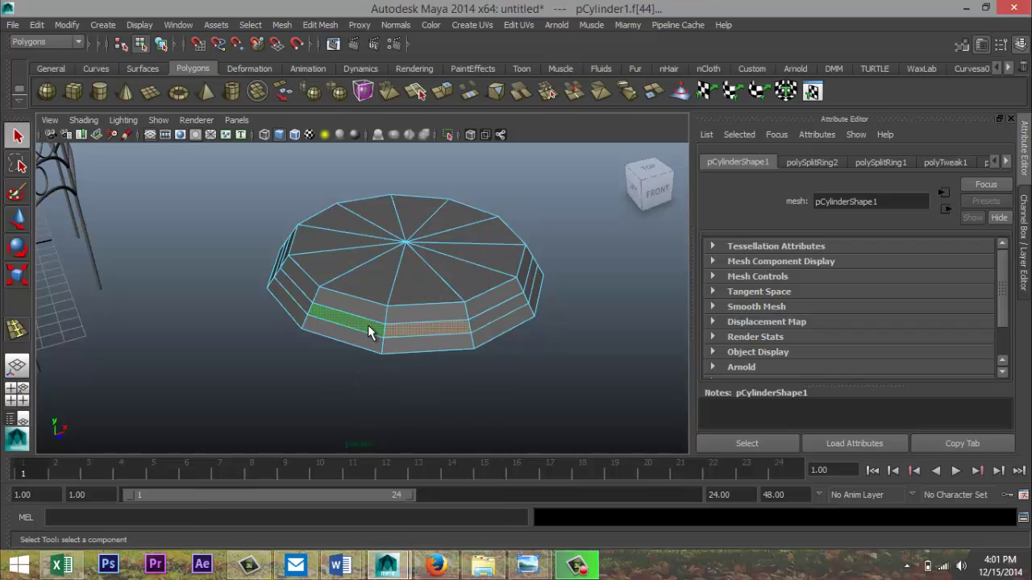
left_click(320, 24)
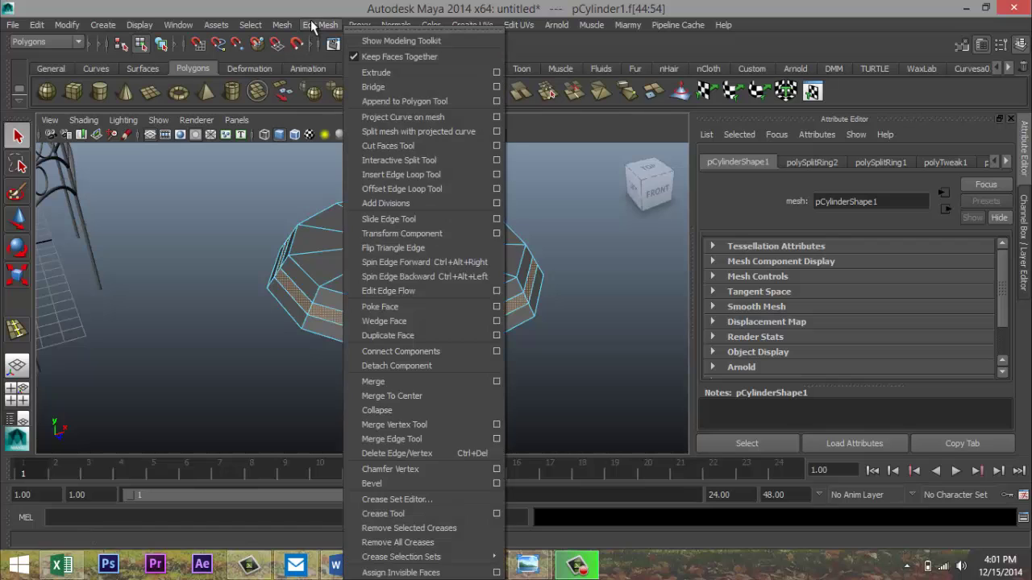
left_click(400, 78)
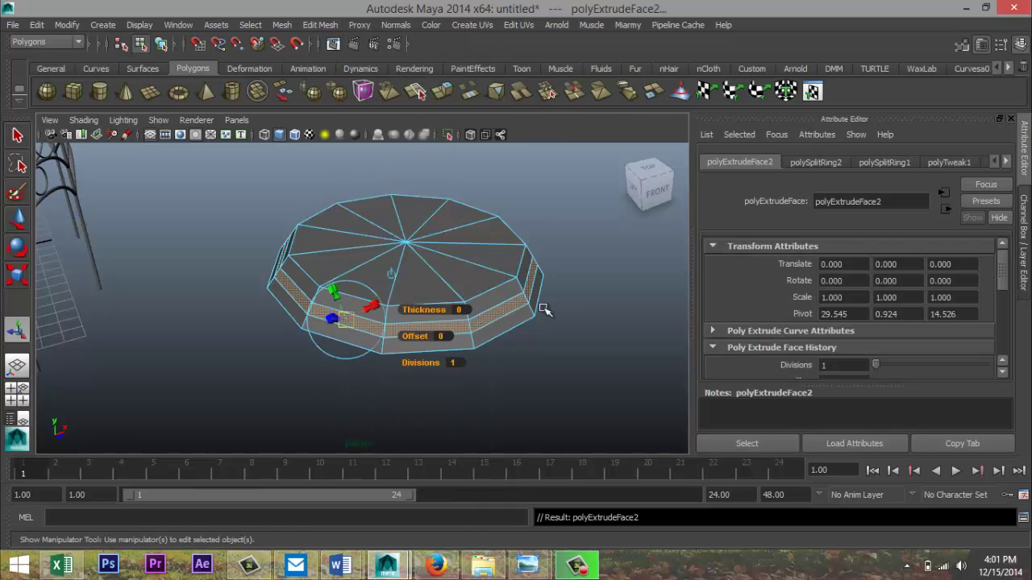
key("r")
left_click_drag(409, 256, 419, 258)
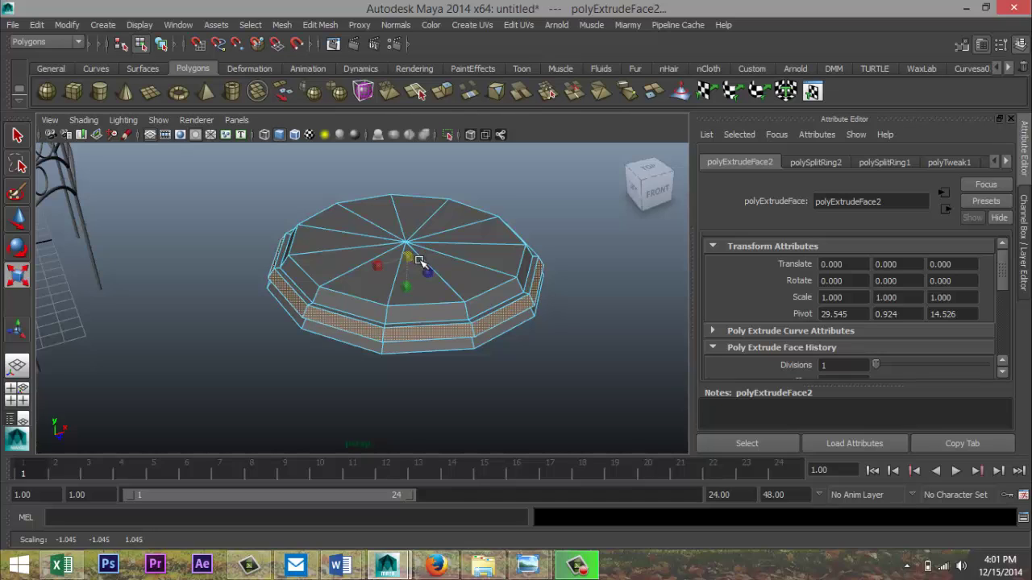
left_click(566, 383)
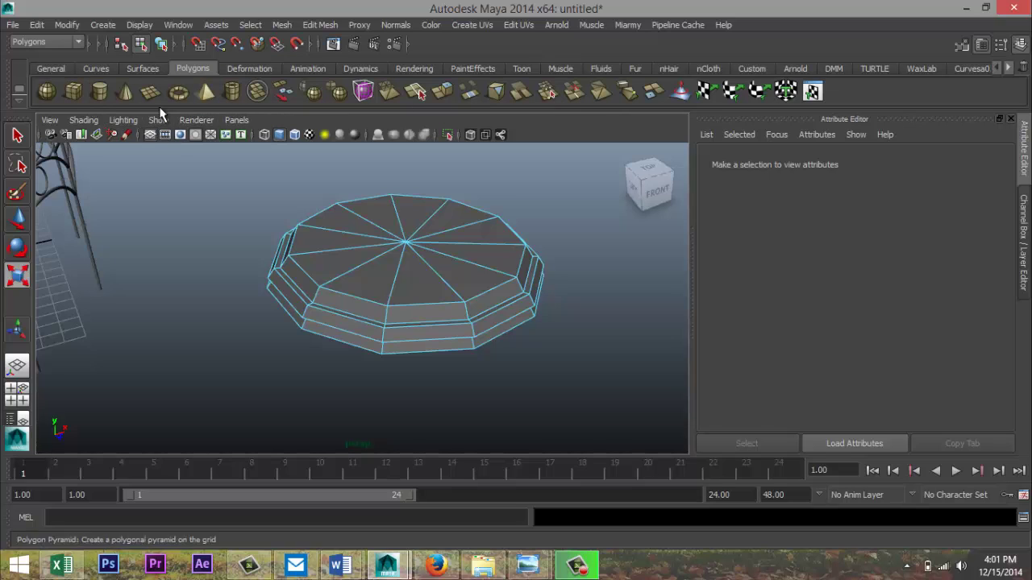
Step: Create a polygon sphere of about 1.228 radius beside the cylinder with 40 axis and 40 height subdivisions
left_click(47, 91)
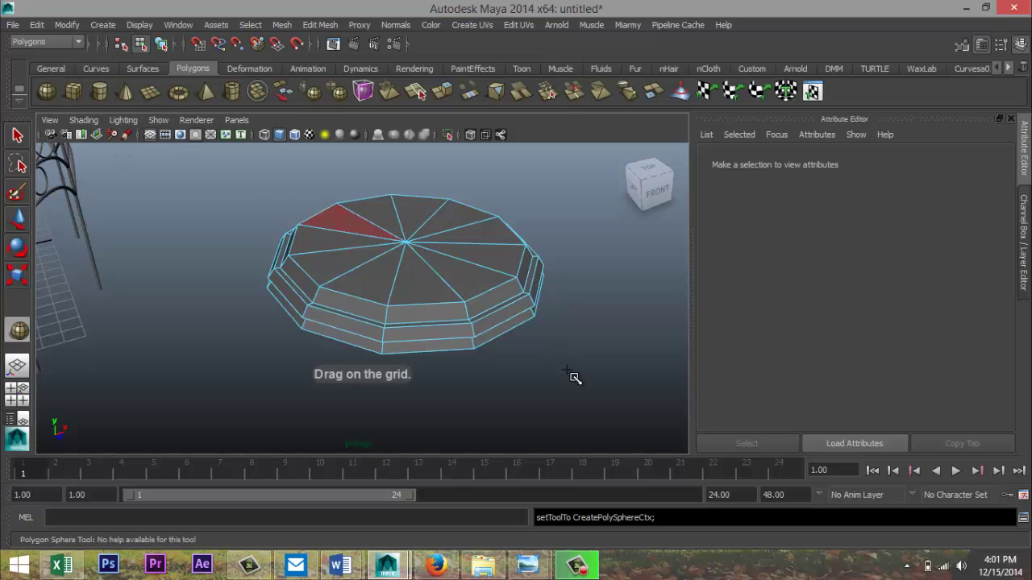
left_click_drag(570, 376, 597, 390)
left_click(859, 162)
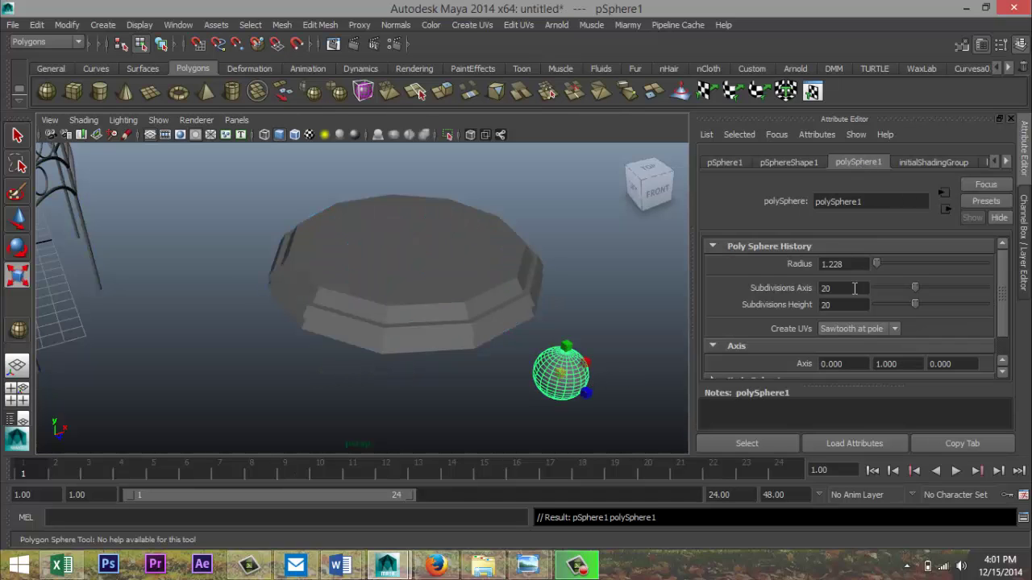
left_click_drag(854, 289, 755, 299)
left_click_drag(846, 307, 791, 316)
type("40")
left_click(847, 288)
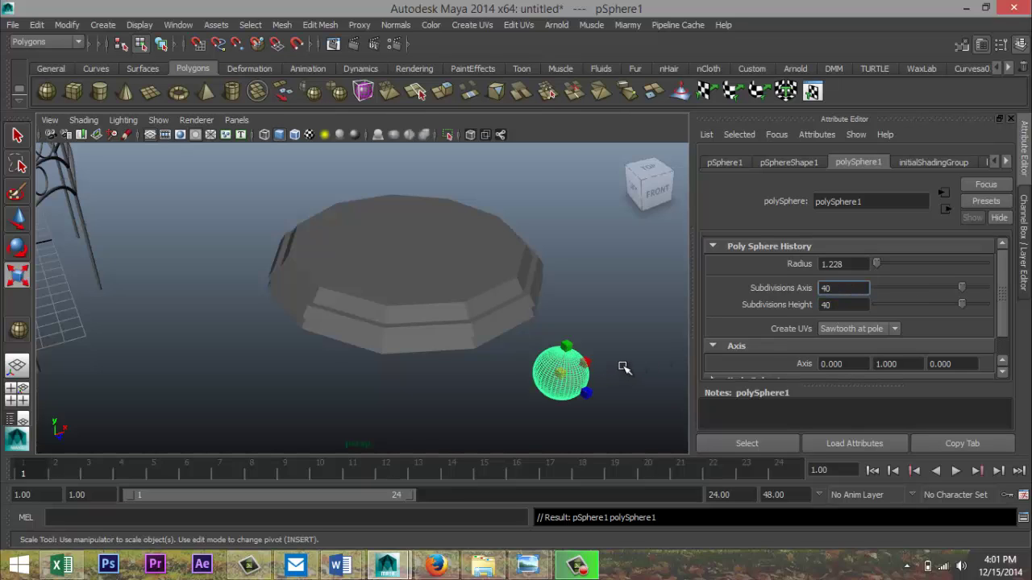
Step: Select the sphere as a whole object and move it roughly onto the top of the cylinder
left_click(633, 393)
key("w")
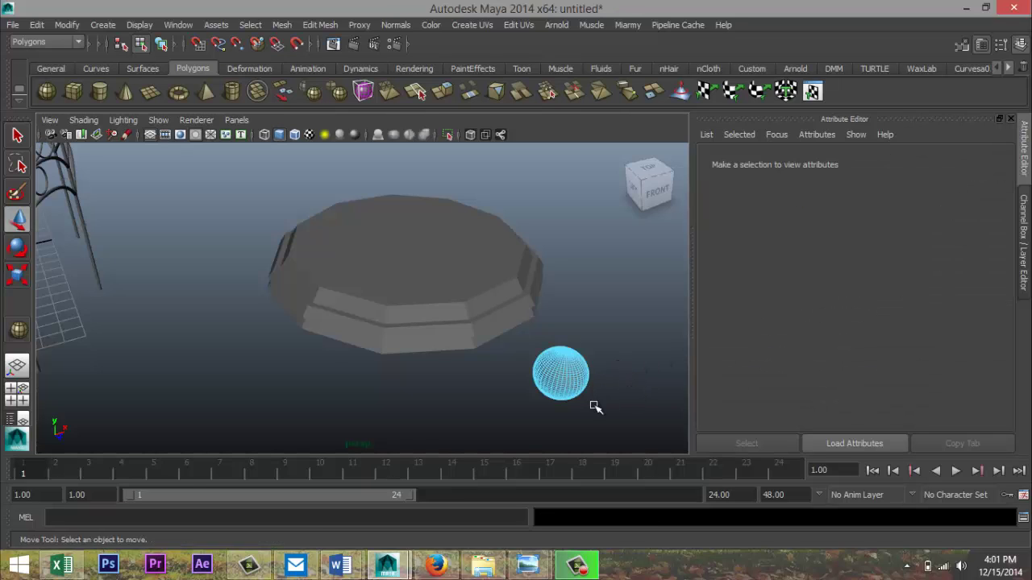
right_click_drag(569, 379, 613, 234)
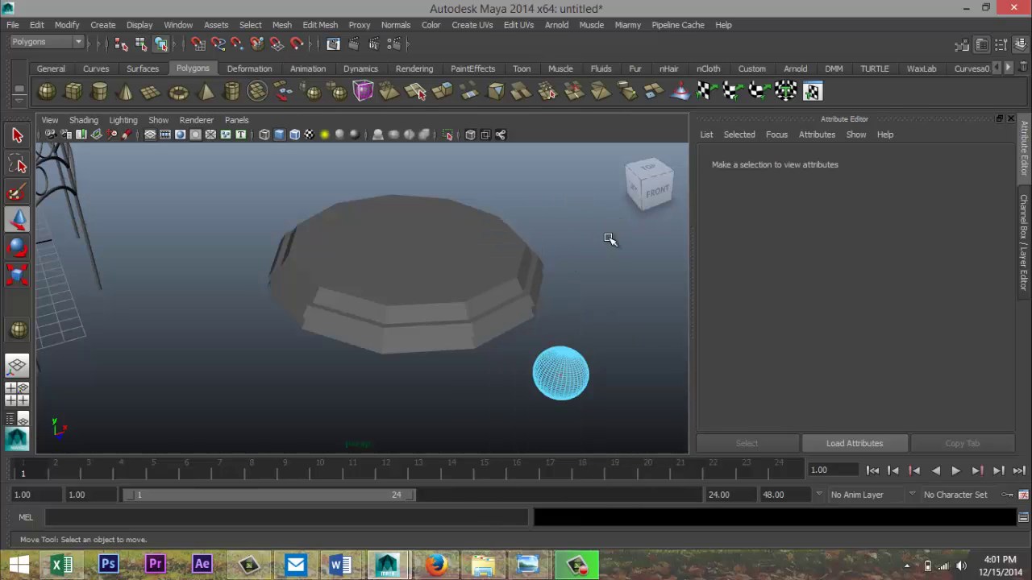
left_click(569, 386)
left_click_drag(585, 396, 411, 211)
Step: Centre the sphere over the cylinder's hub in the top view at about 29.380 in X and 14.518 in Z
left_click(18, 393)
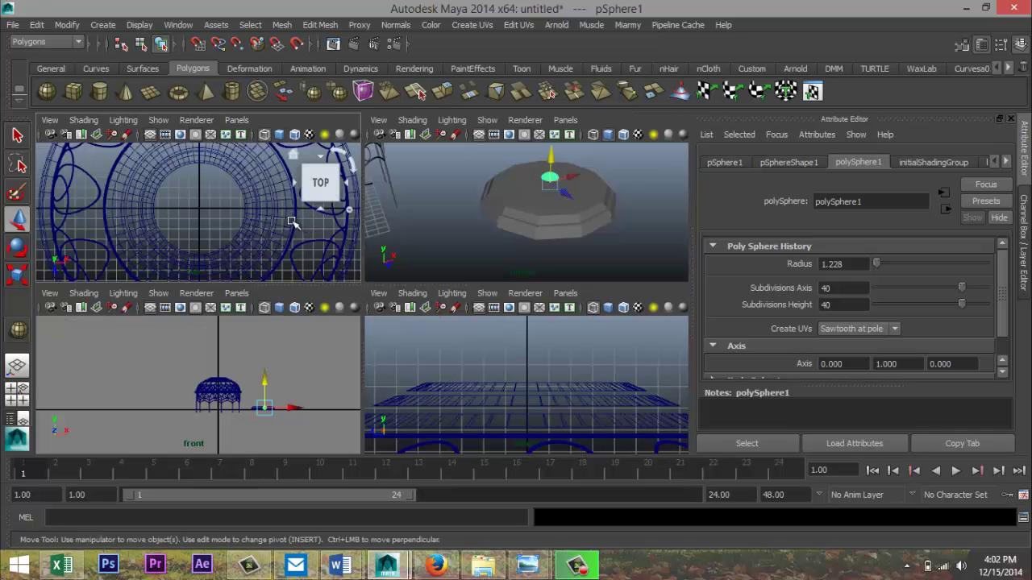
key("space")
key("f")
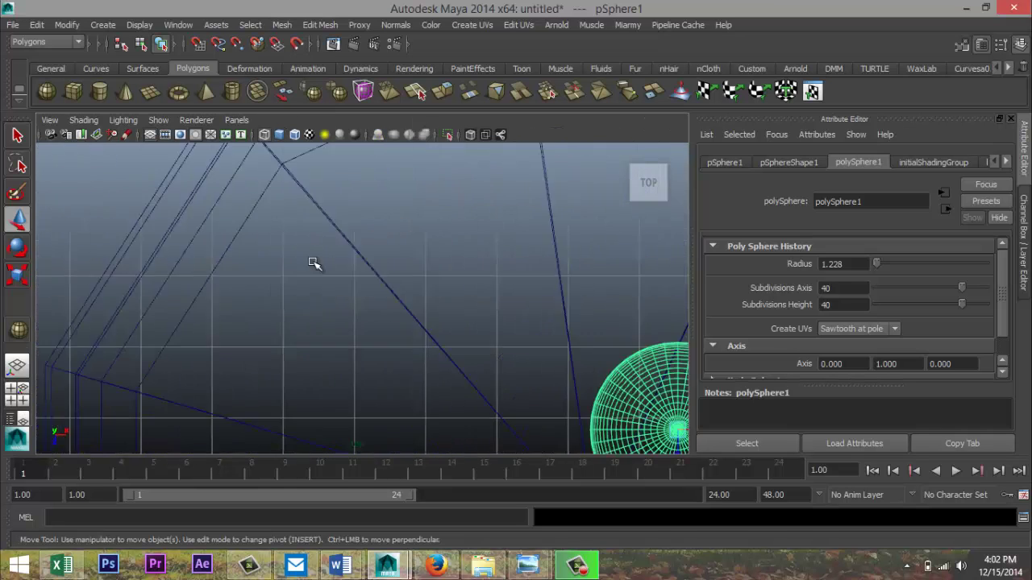
scroll(393, 320, "down", 10)
scroll(388, 346, "up", 5)
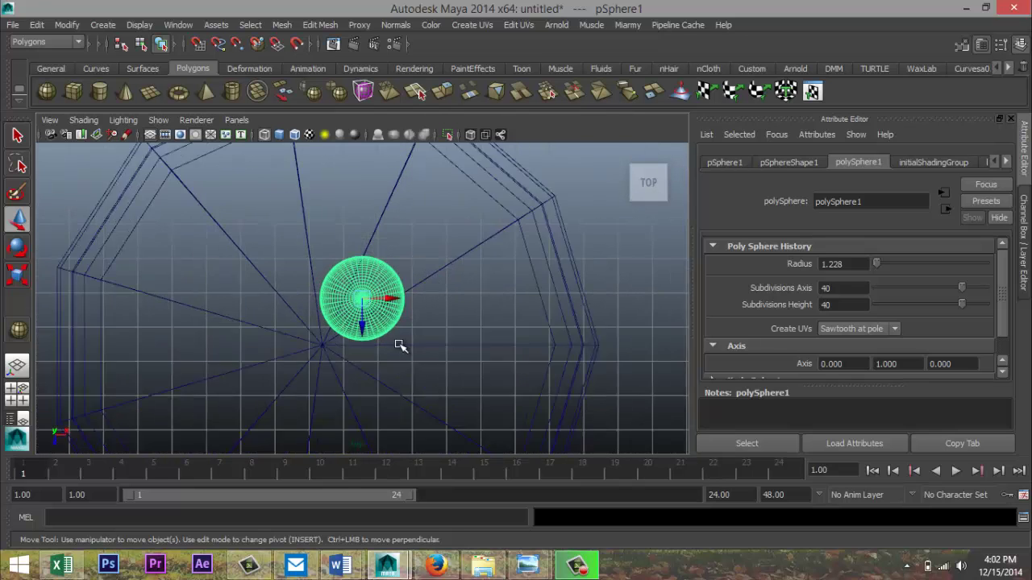
middle_click_drag(472, 346, 525, 261, "alt")
scroll(524, 260, "up", 1)
left_click_drag(425, 234, 425, 292)
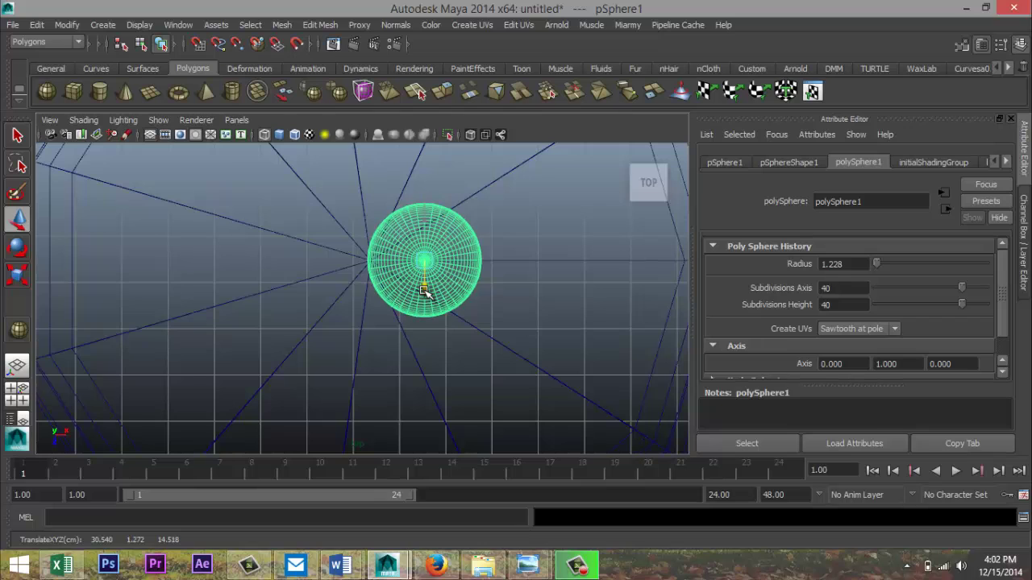
left_click_drag(456, 261, 402, 271)
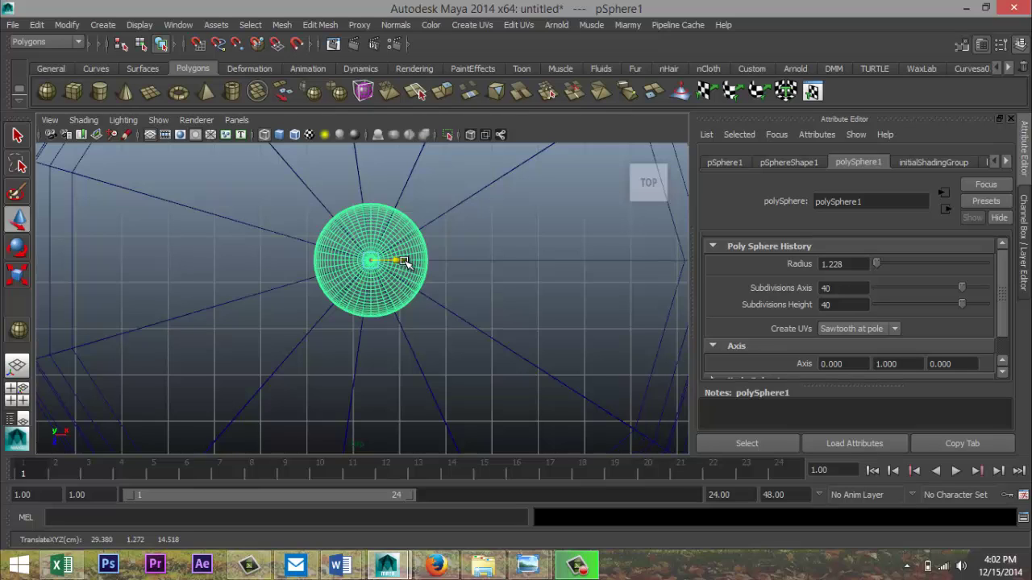
left_click_drag(405, 262, 401, 261)
Step: Raise the sphere in the side view to about 2.873 in Y so it rests on the cylinder
left_click(17, 394)
key("space")
key("f")
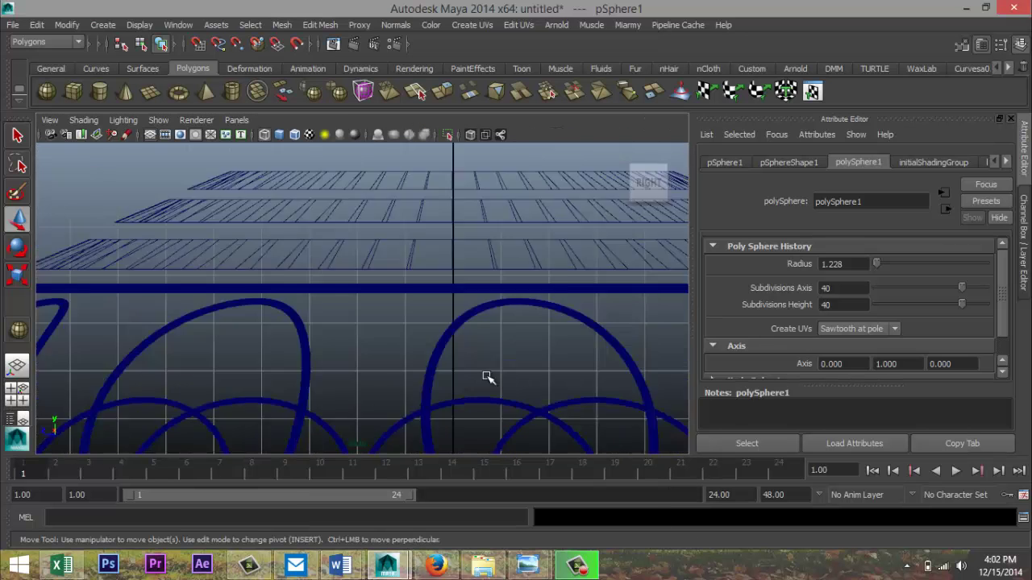
scroll(424, 370, "down", 8)
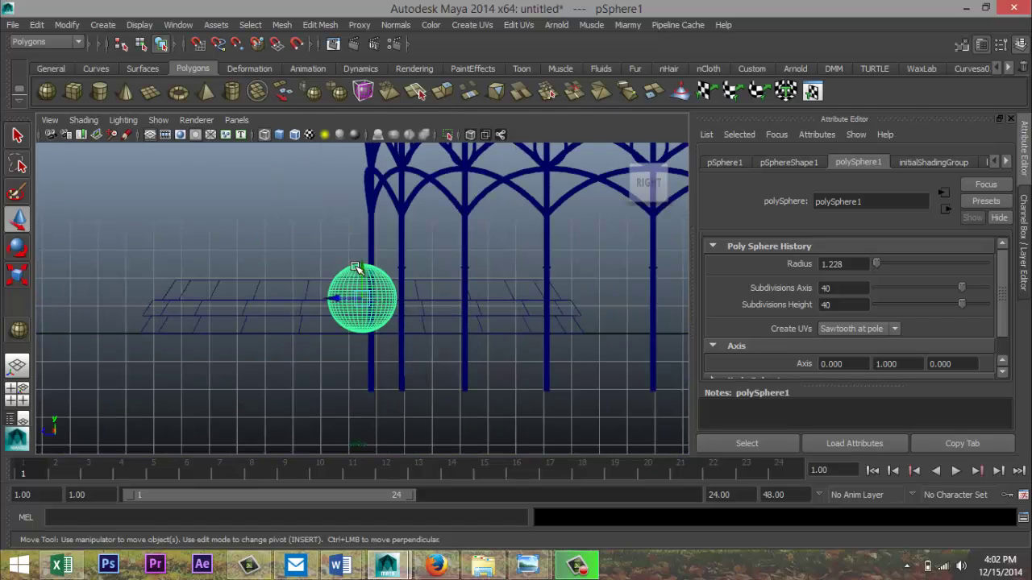
left_click_drag(363, 269, 369, 222)
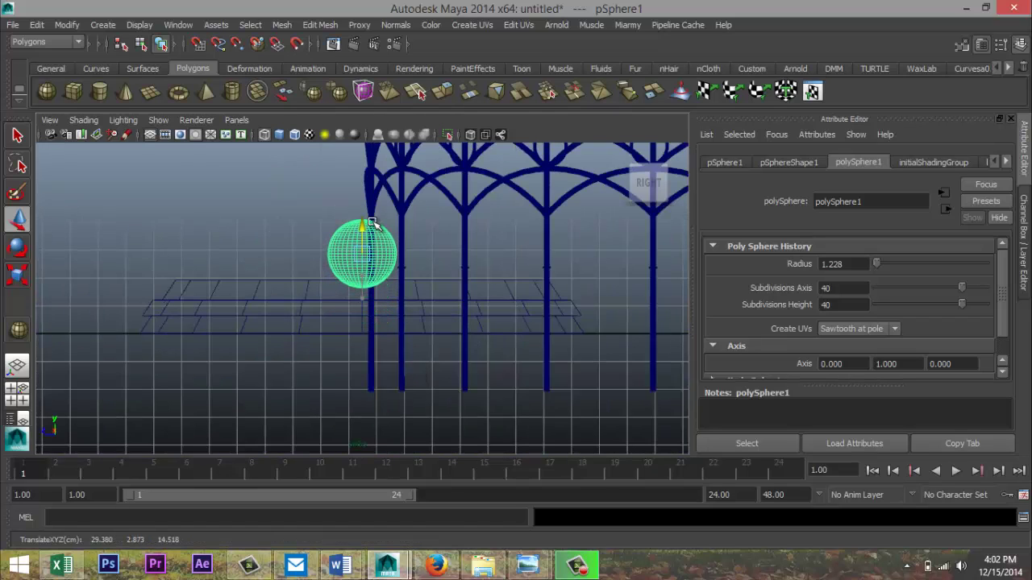
Step: Combine the sphere and the cylinder into a single mesh
left_click(269, 281)
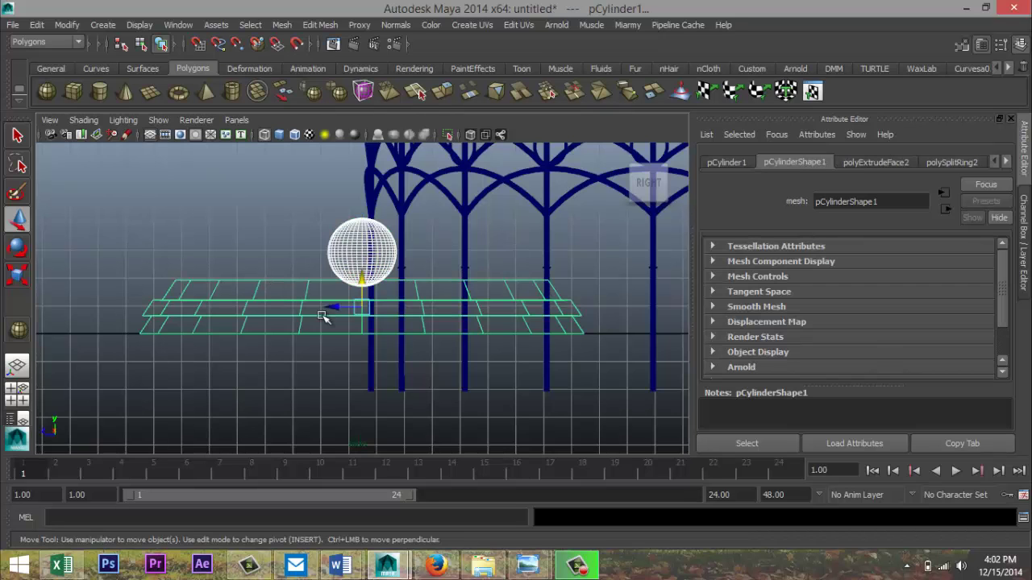
left_click(282, 24)
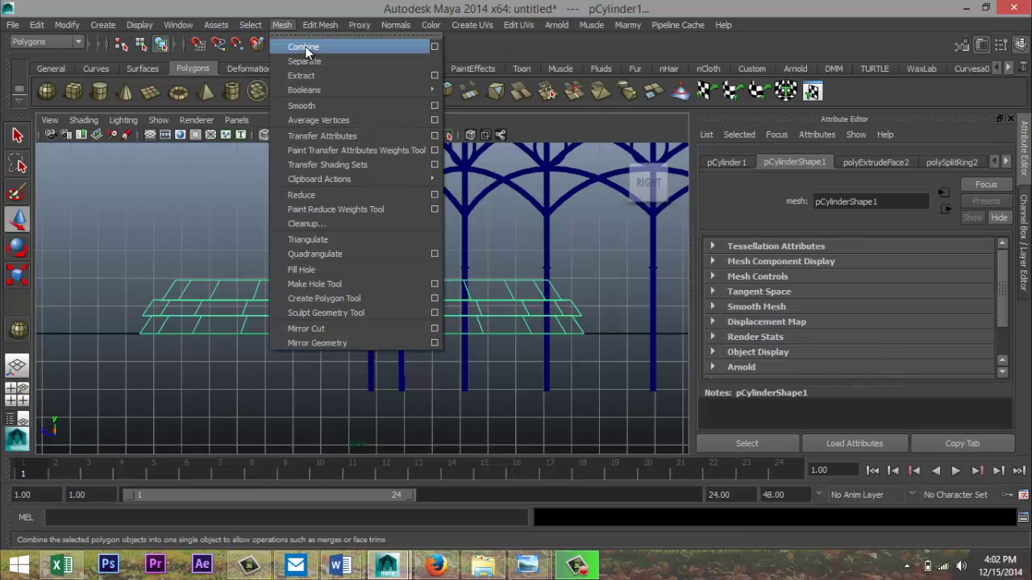
left_click(303, 47)
Step: Center the pivot of the combined sphere-and-cylinder piece in the top view
left_click(17, 393)
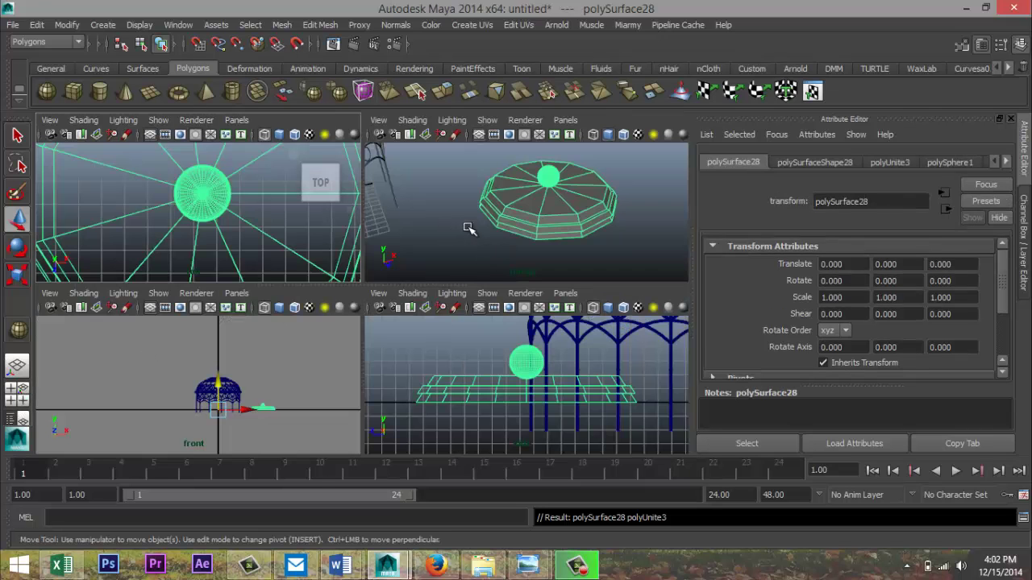
key("space")
scroll(403, 290, "down", 5)
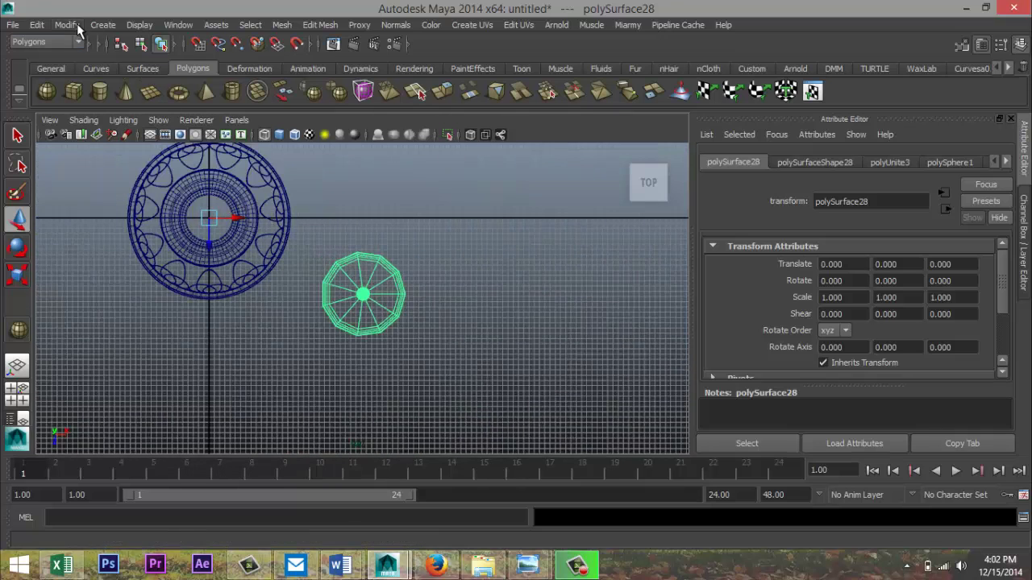
left_click(67, 23)
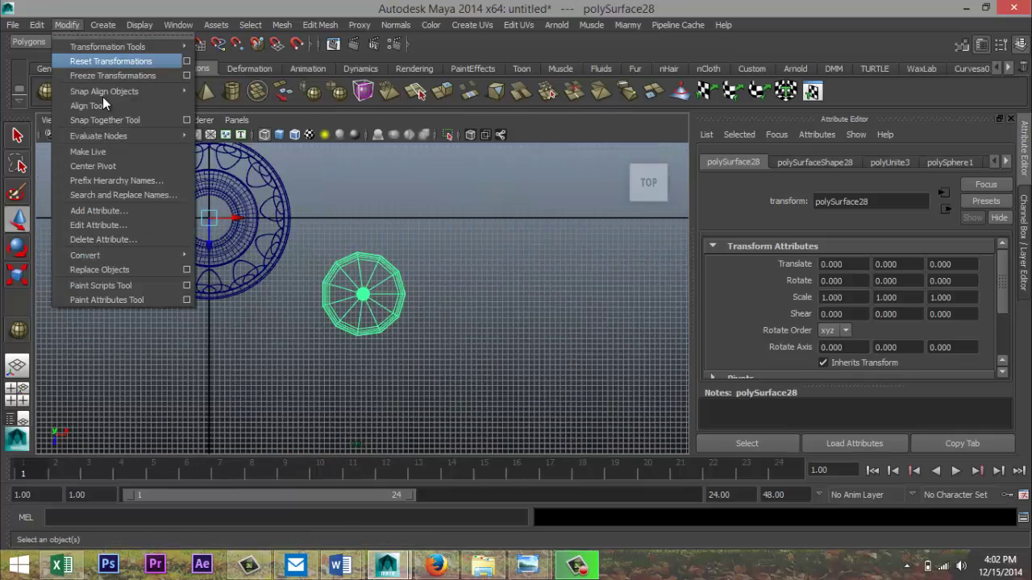
left_click(125, 166)
Step: Move the combined piece over the structure's centre, translating it about -29.352 in X and -14.532 in Z
left_click_drag(394, 297, 203, 249)
key("f")
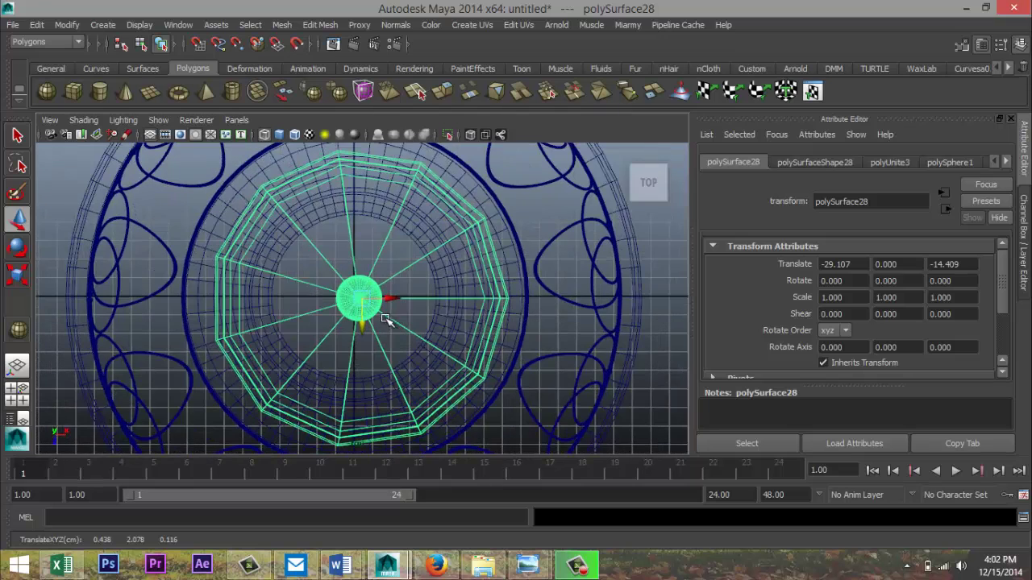
left_click_drag(360, 327, 388, 298)
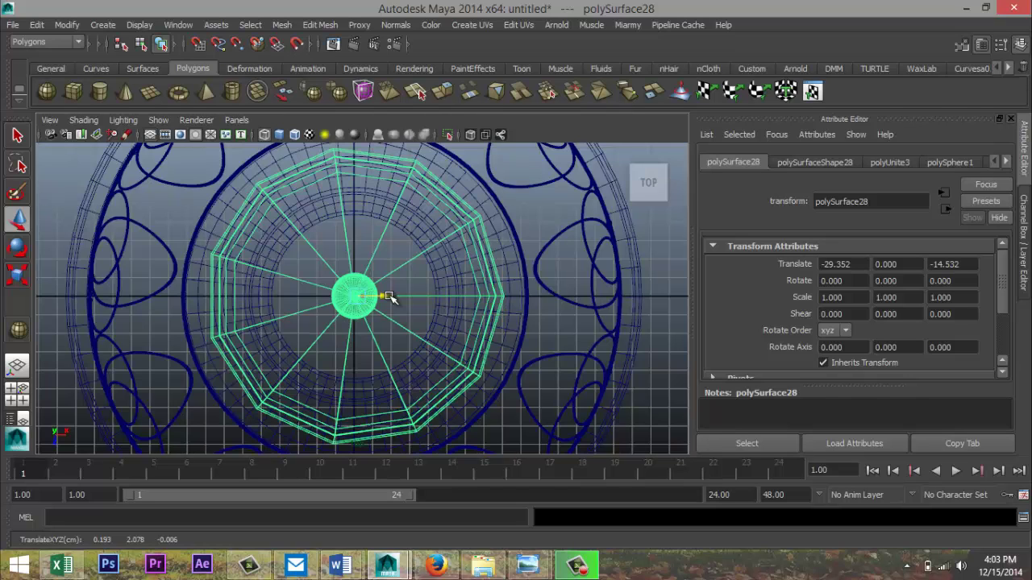
Step: Shift the combined cap piece to about -29.311 in X and rotate it about -7.825 degrees around Y
left_click_drag(389, 298, 390, 297)
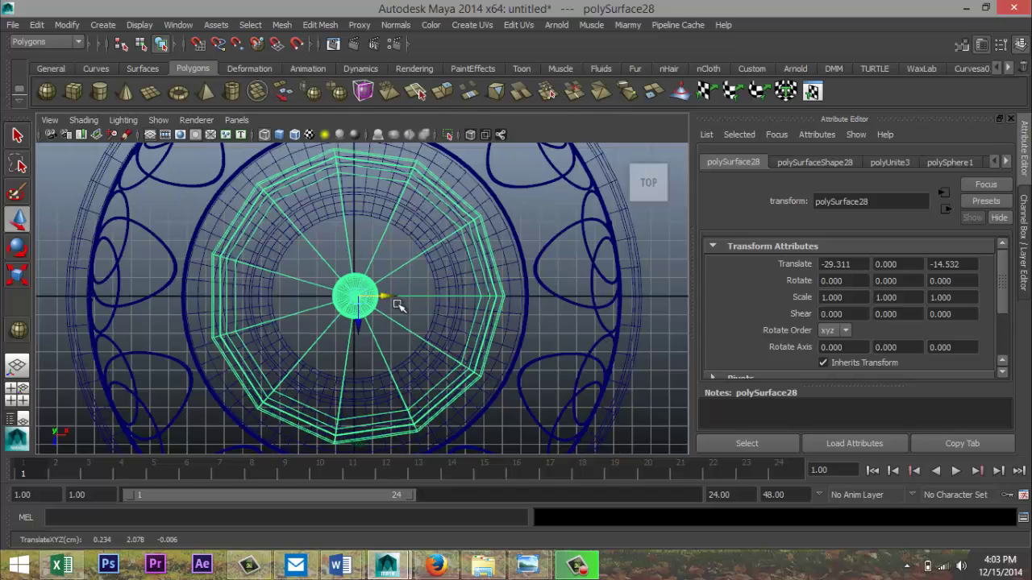
key("e")
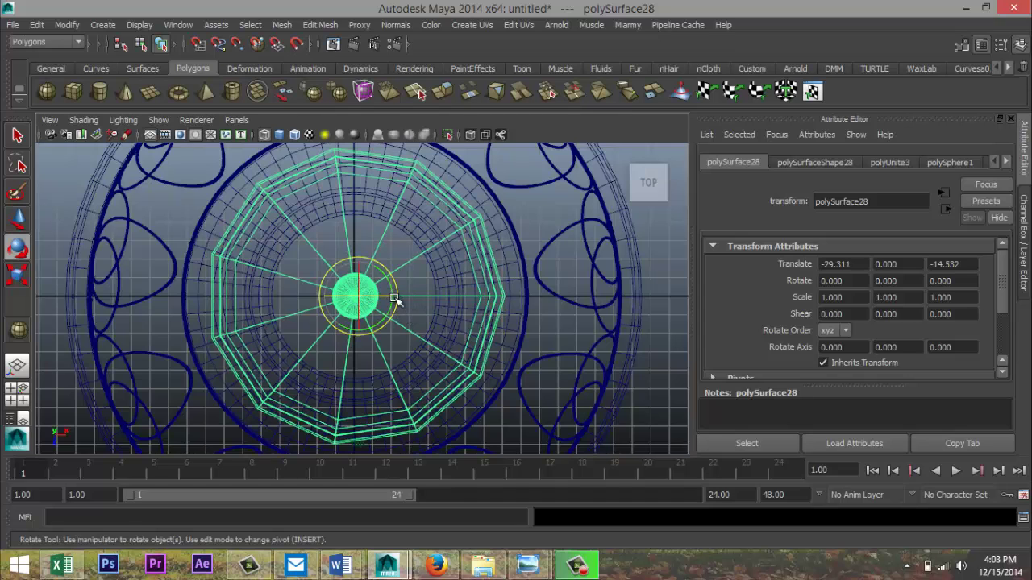
left_click_drag(396, 306, 391, 304)
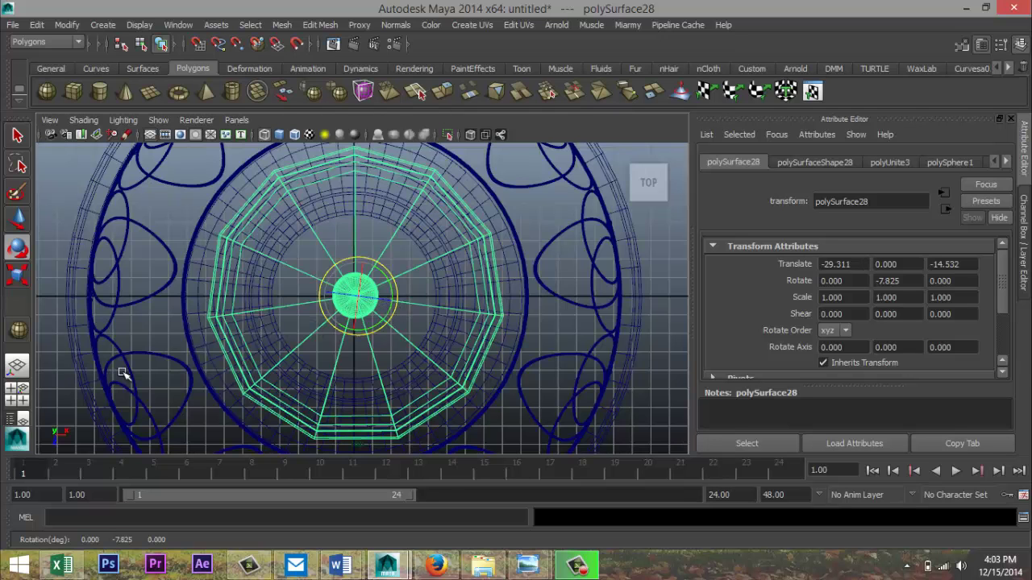
Step: Raise the cap piece above the dome in the side view, translating it to about 21.038 in Y
left_click(17, 394)
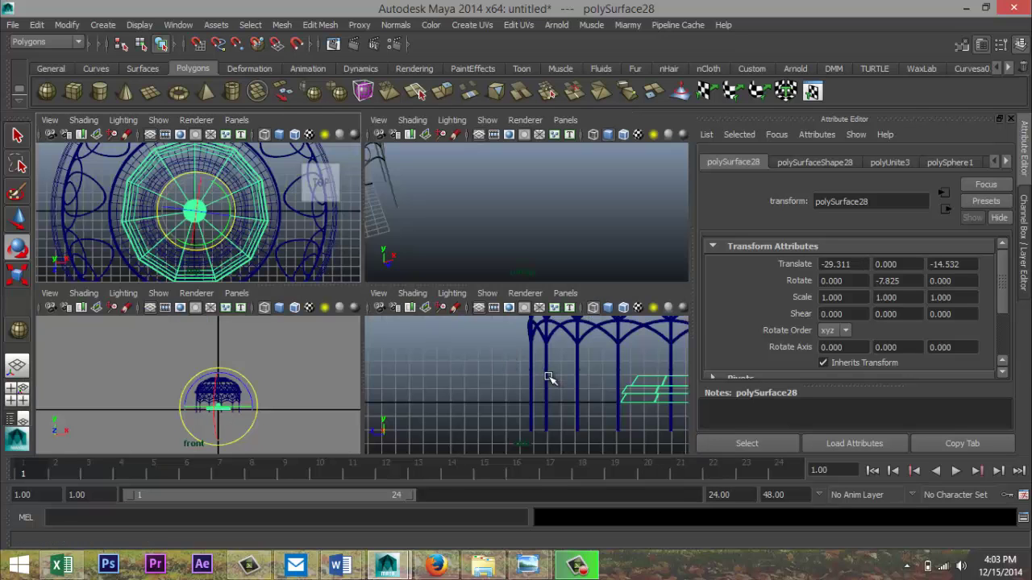
key("space")
scroll(493, 334, "down", 6)
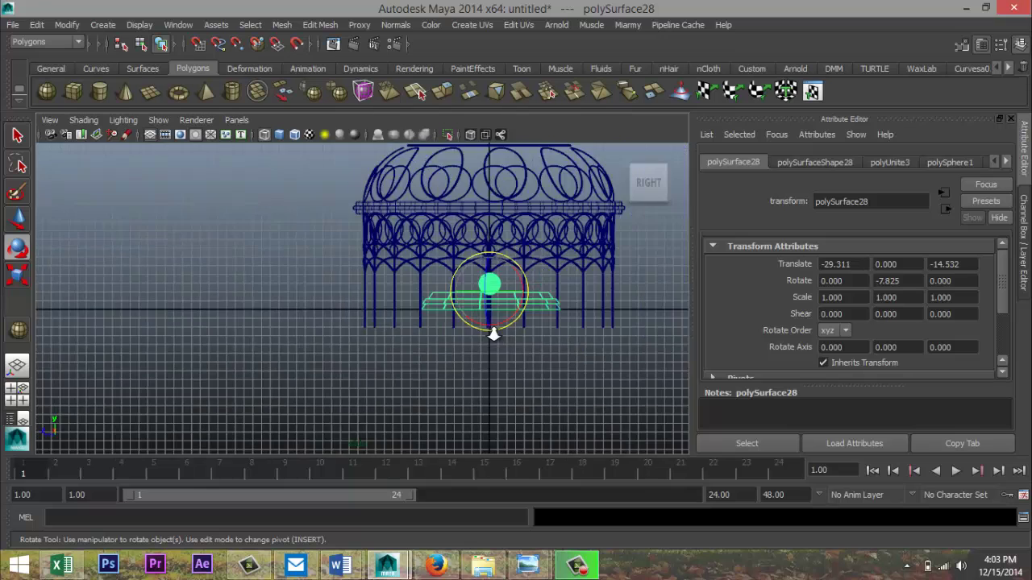
scroll(493, 333, "down", 2)
key("w")
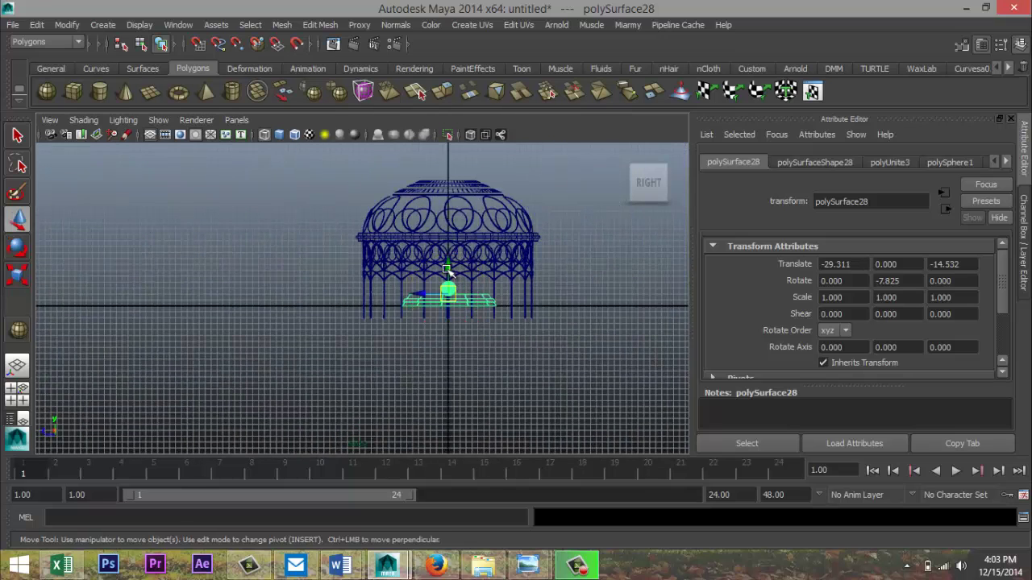
left_click_drag(445, 268, 441, 158)
key("f")
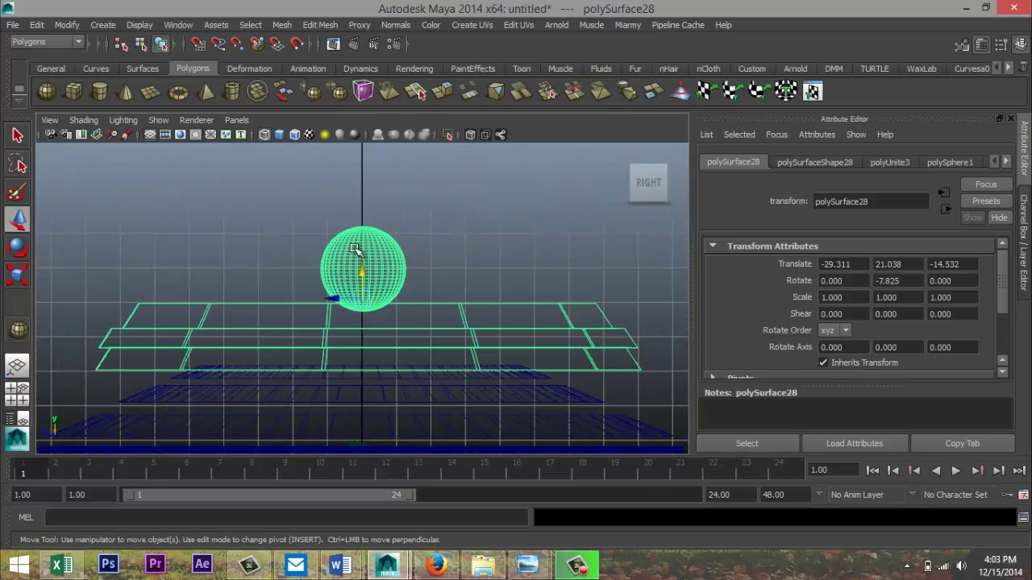
Step: Scale the cap piece uniformly to about 0.583 and seat it on the dome, translating it to about 20.468 in Y and -14.444 in Z
left_click_drag(357, 272, 166, 338)
key("r")
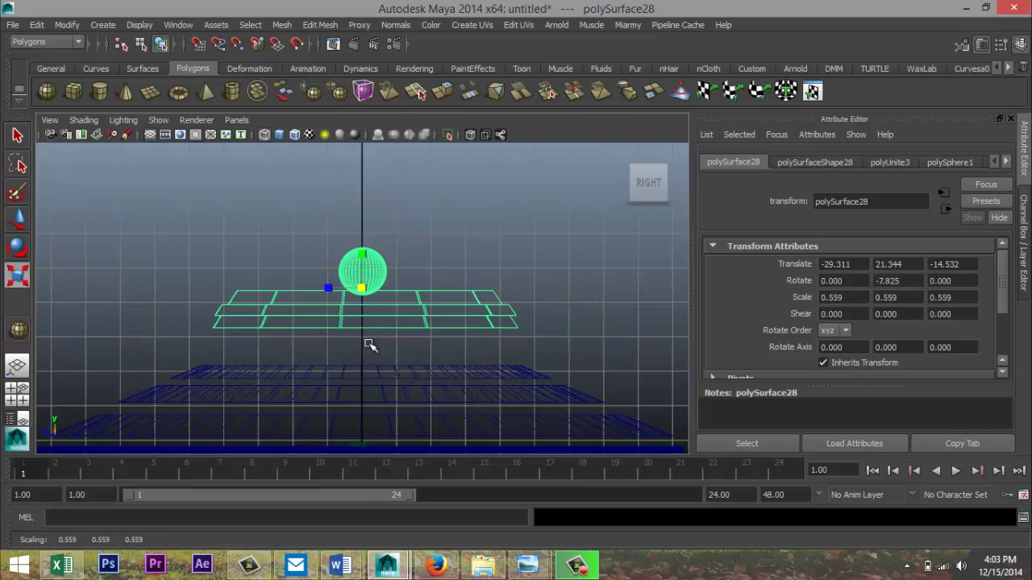
key("w")
left_click_drag(364, 257, 329, 320)
key("r")
key("w")
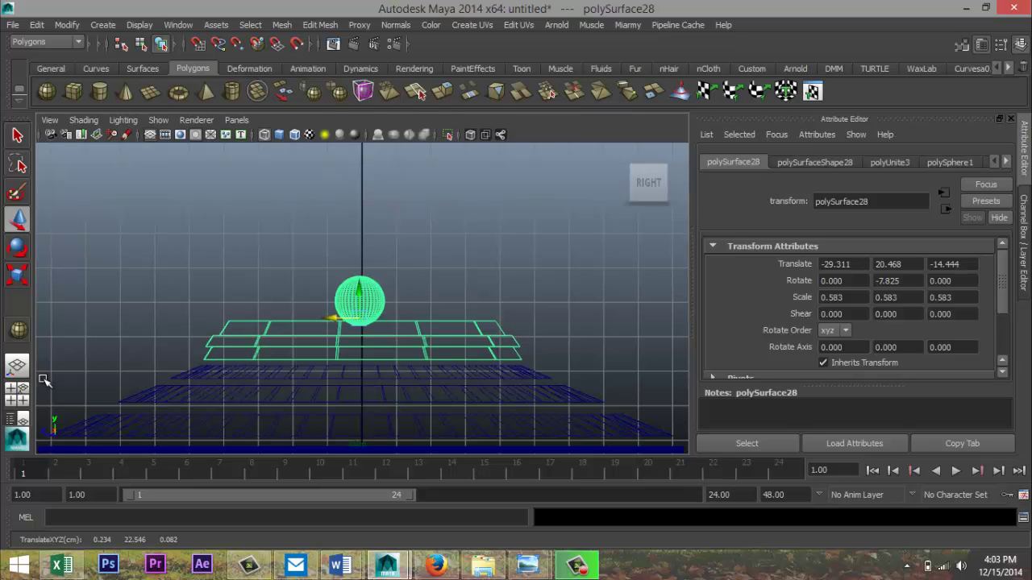
Step: Select all parts of the structure in the perspective view and combine them into a single mesh
left_click(18, 394)
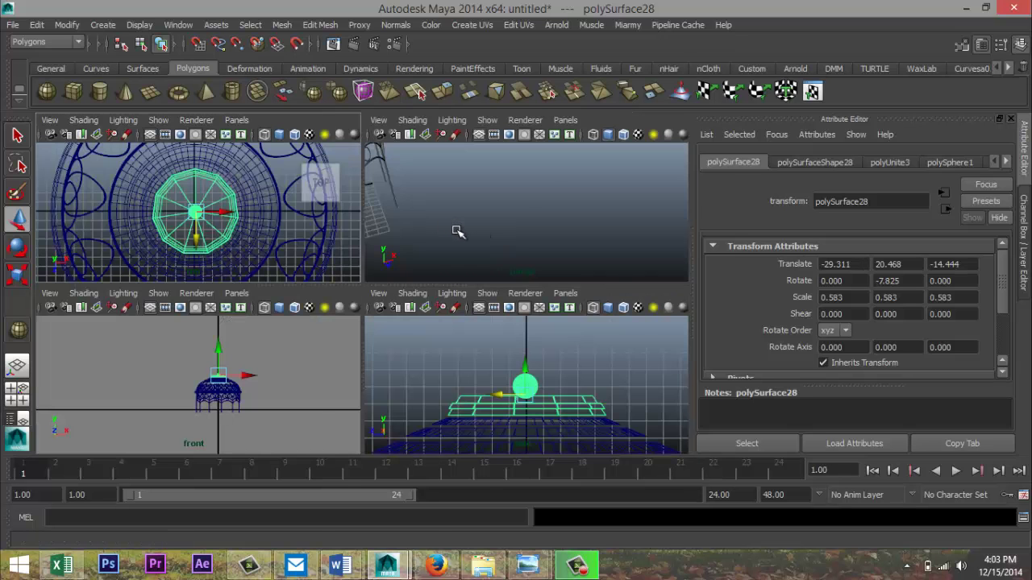
key("space")
scroll(403, 300, "down", 5)
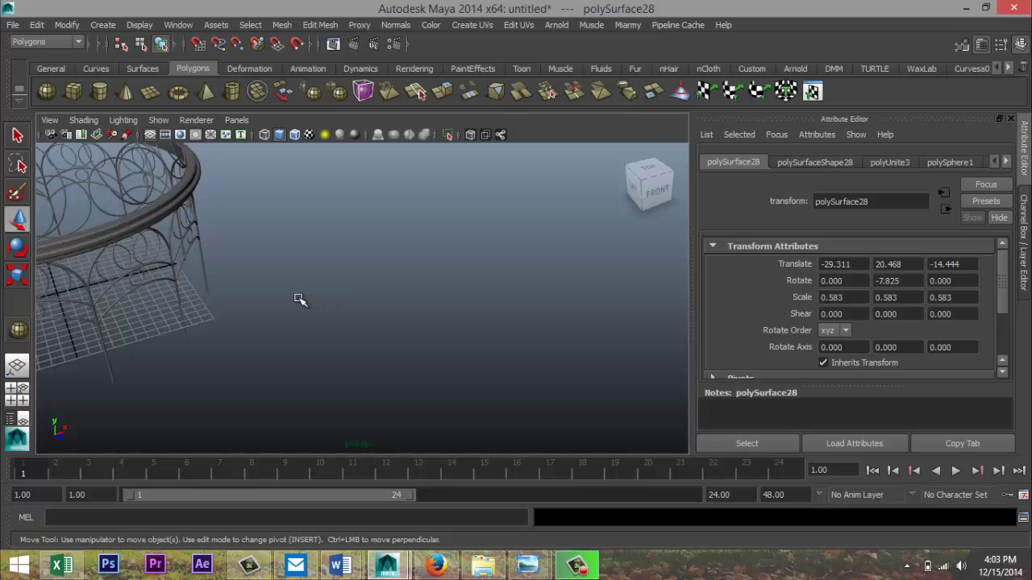
scroll(299, 300, "down", 3)
middle_click_drag(292, 296, 469, 351, "alt")
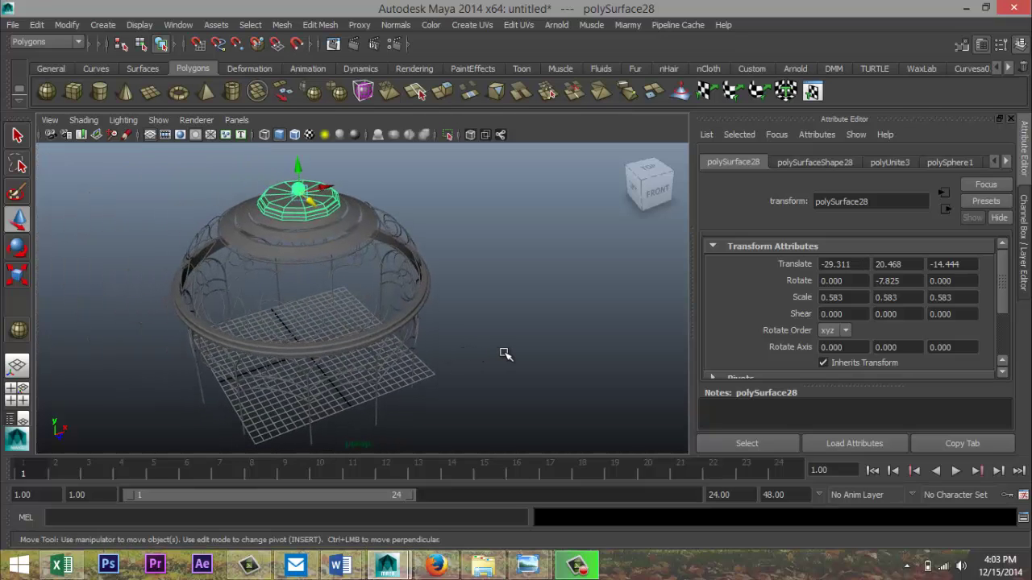
left_click(504, 355)
left_click_drag(503, 355, 493, 327, "alt")
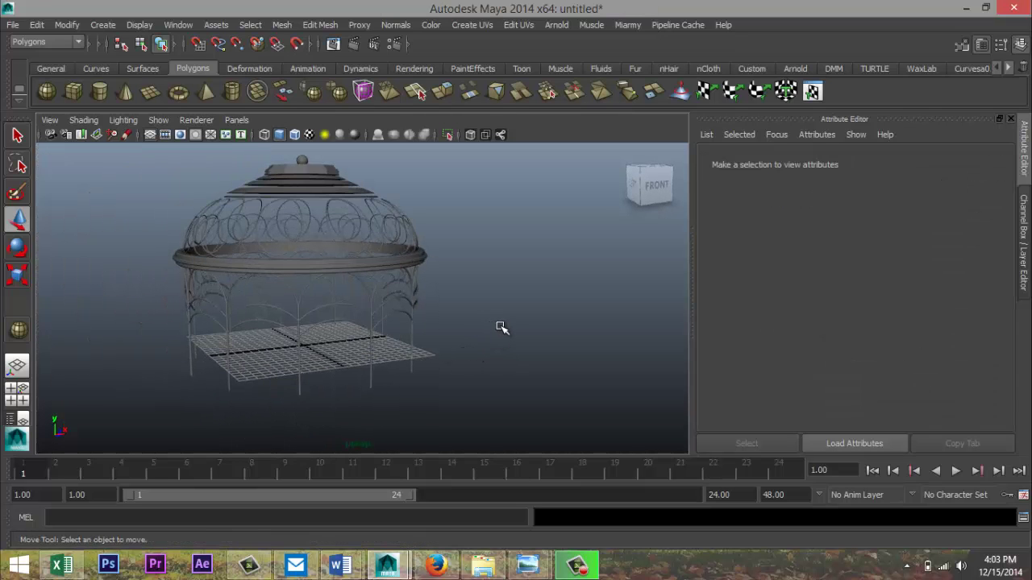
scroll(480, 324, "down", 4)
left_click_drag(212, 196, 516, 375)
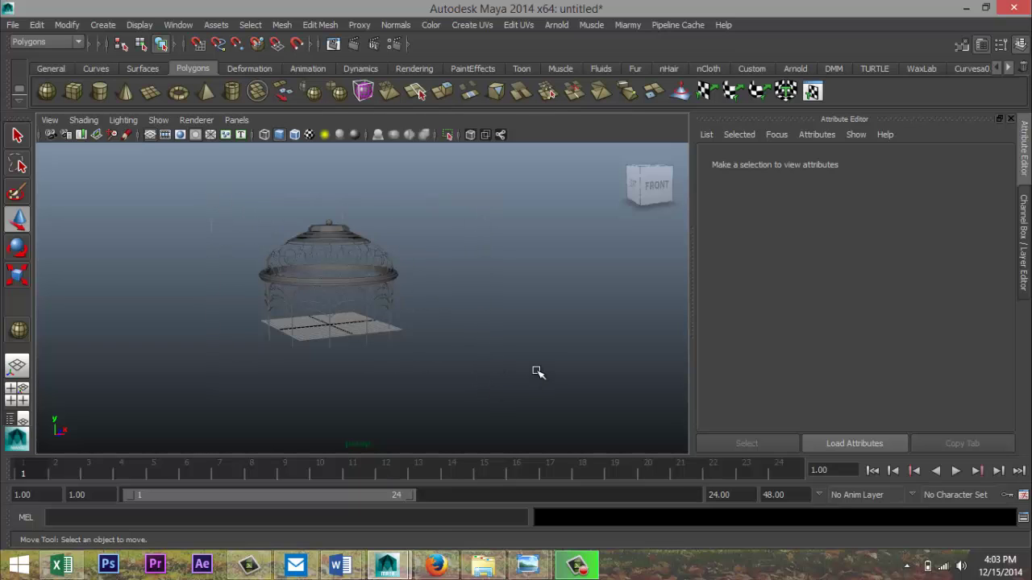
left_click(281, 25)
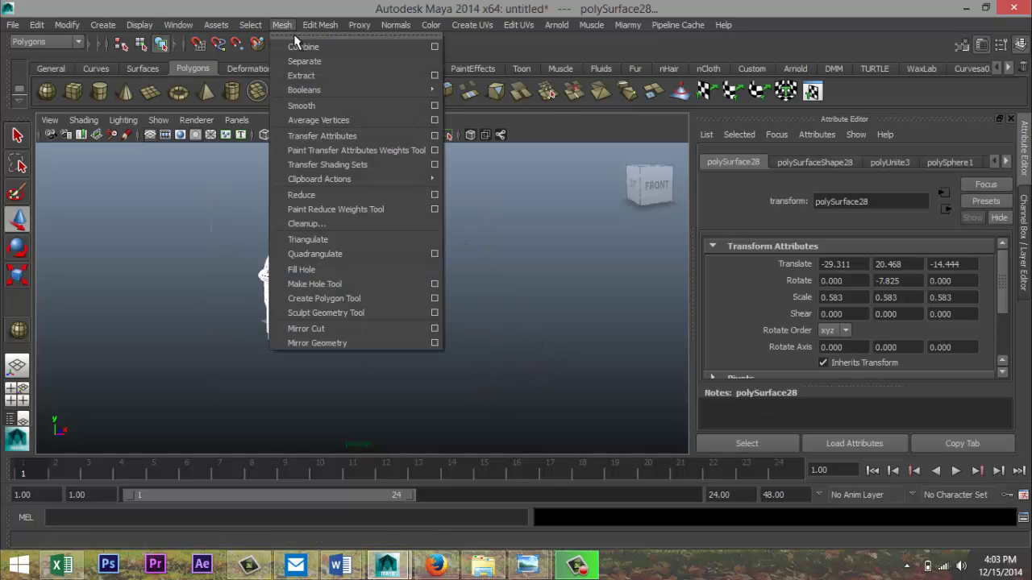
left_click(301, 44)
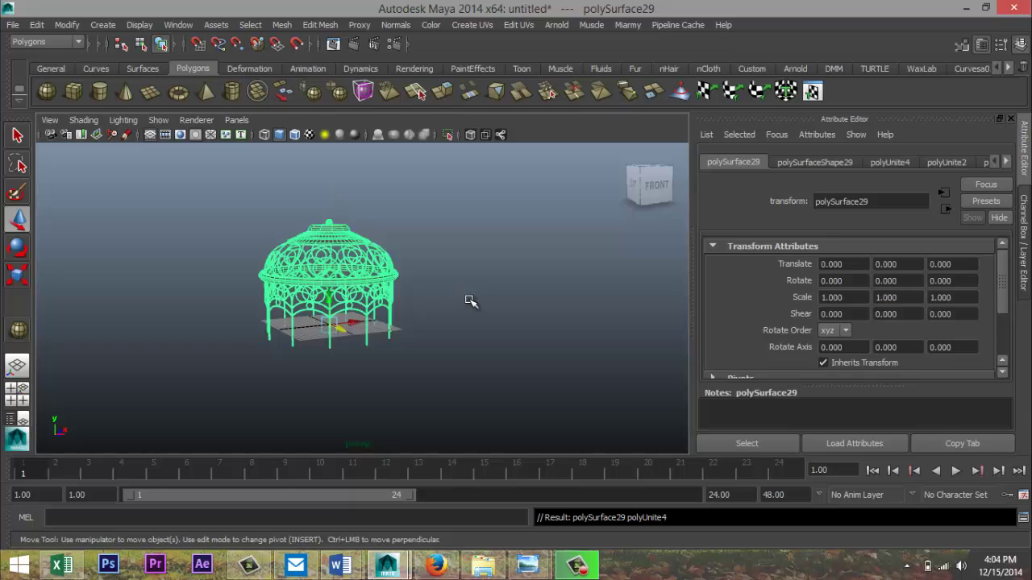
Step: Lengthen the columns by selecting their bottom vertices in the side view and lowering them to about -5.839 in Y
left_click_drag(473, 308, 500, 352, "alt")
scroll(500, 353, "up", 3)
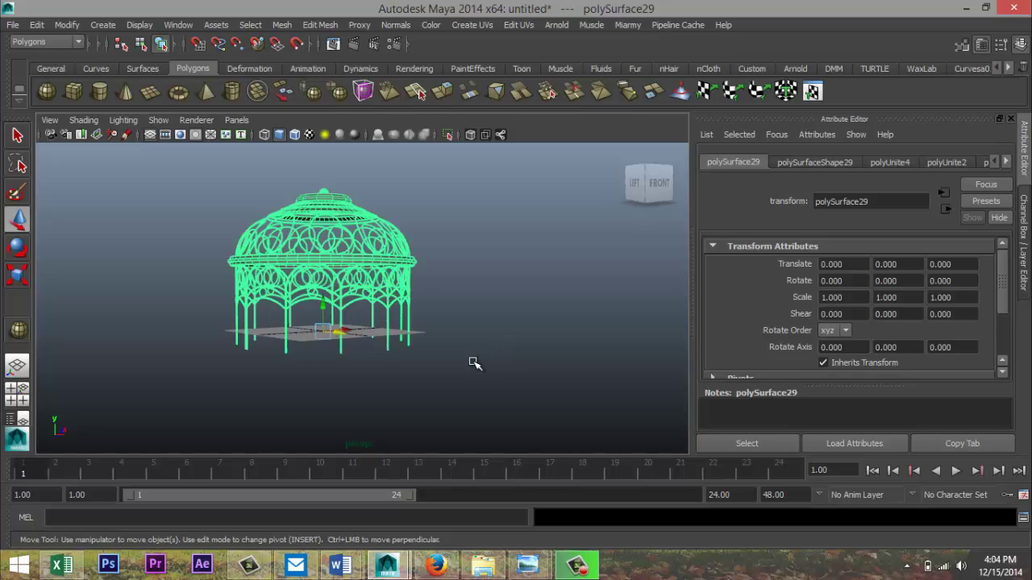
left_click_drag(460, 380, 465, 379, "alt")
left_click(18, 392)
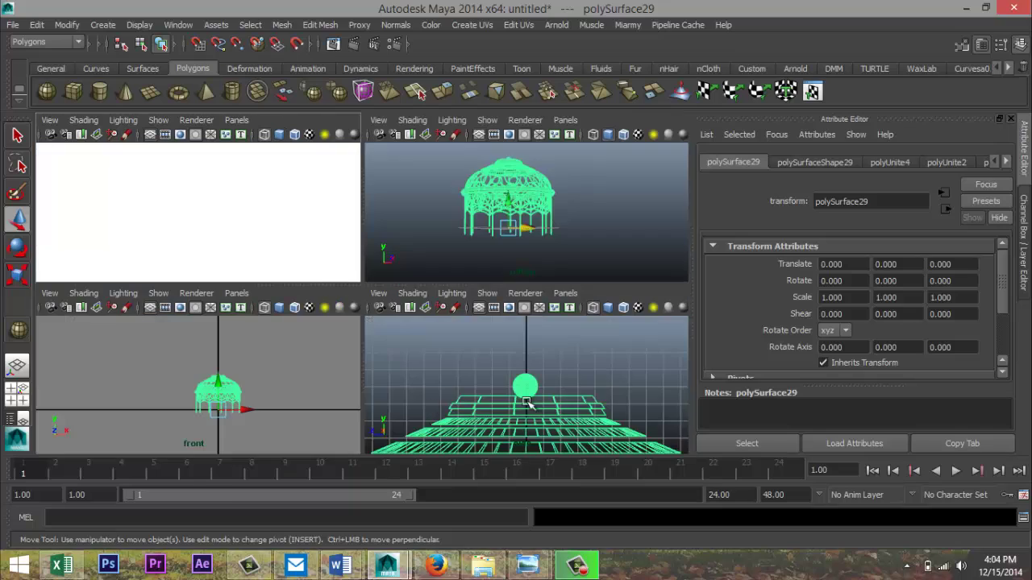
key("space")
key("f")
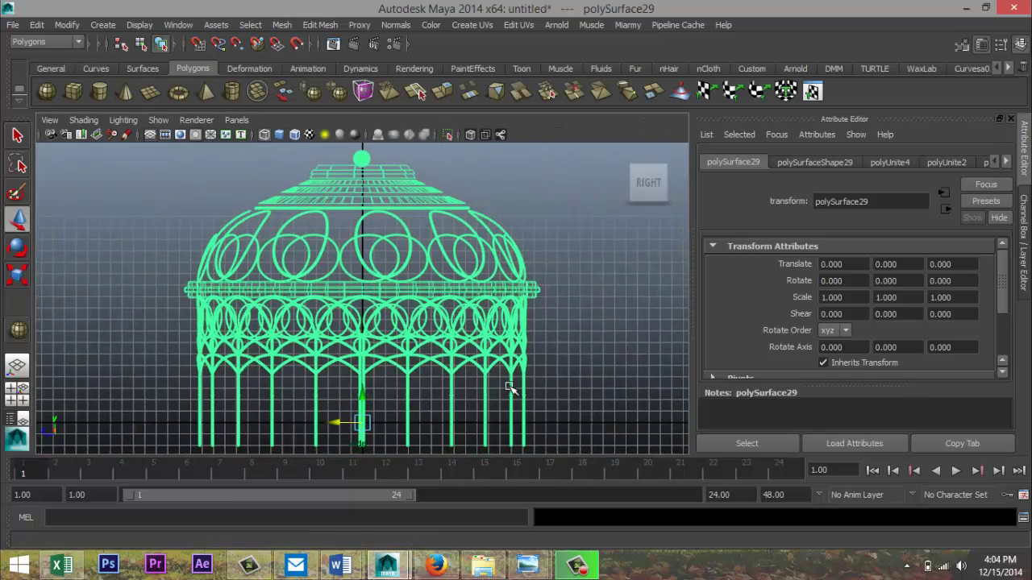
right_click_drag(427, 381, 367, 237)
left_click_drag(233, 378, 524, 452)
left_click_drag(362, 364, 370, 388)
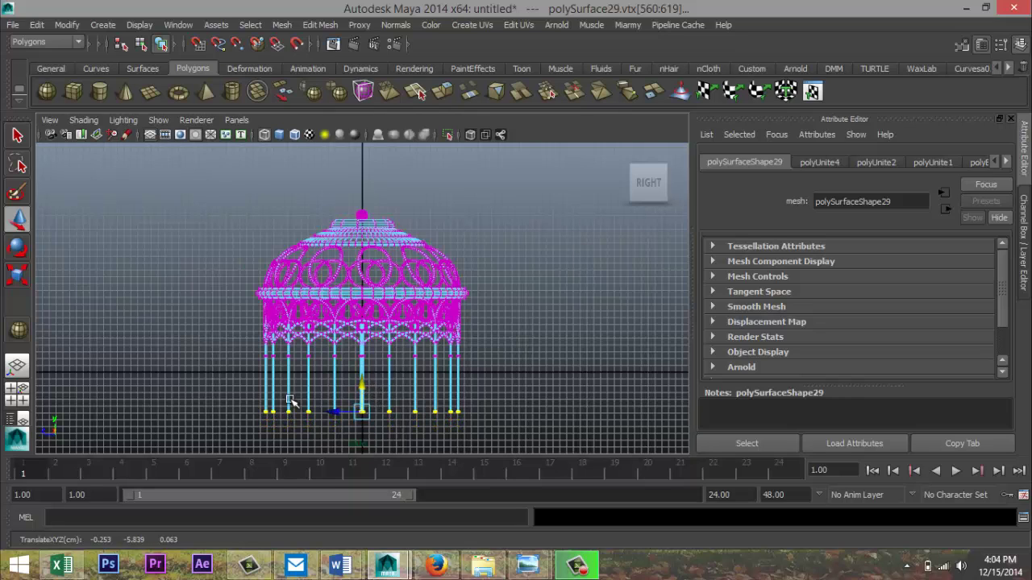
Step: Create a flat polygon cylinder in front of the structure, about 11.193 in radius and 2.912 high
left_click(17, 392)
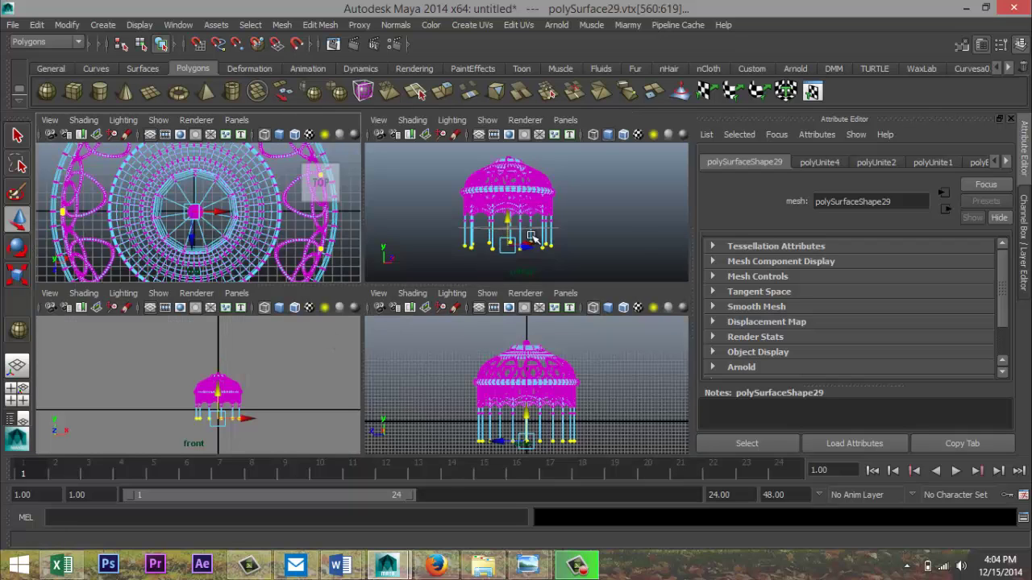
key("space")
left_click_drag(536, 293, 525, 328, "alt")
middle_click_drag(522, 330, 541, 291, "alt")
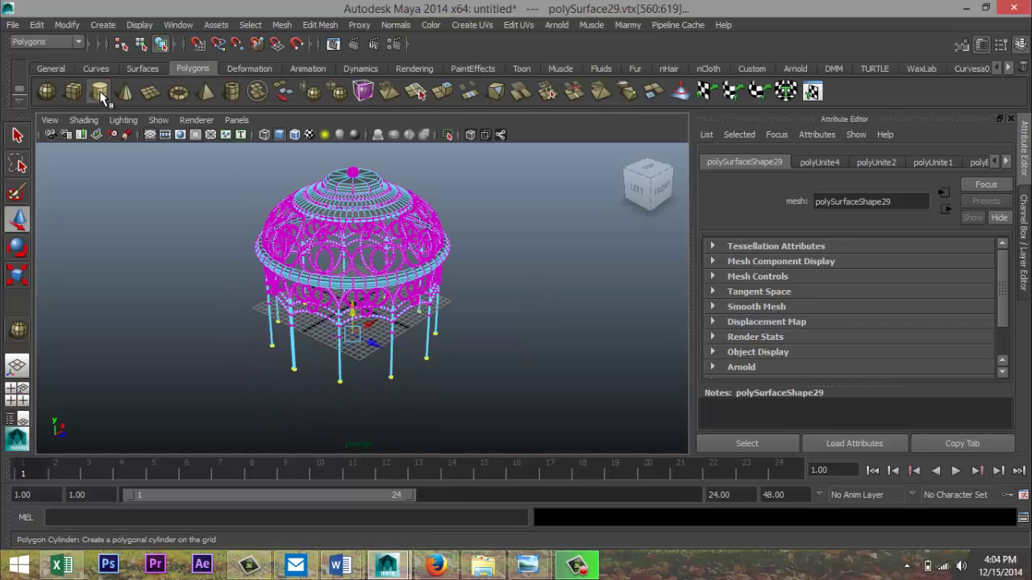
left_click_drag(532, 376, 608, 374)
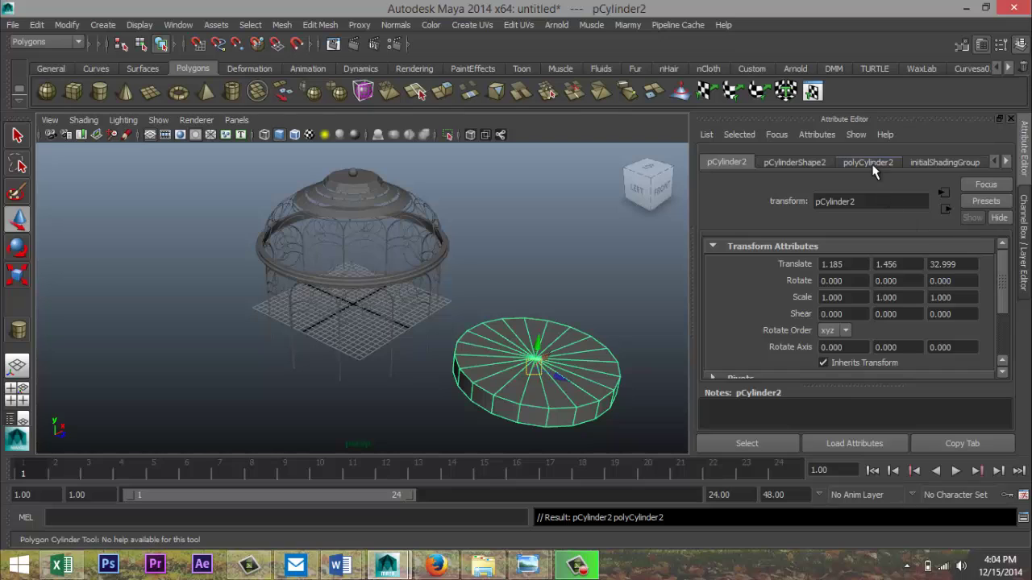
Step: Set the new cylinder's axis subdivisions to 60
left_click(869, 163)
left_click_drag(859, 306, 719, 297)
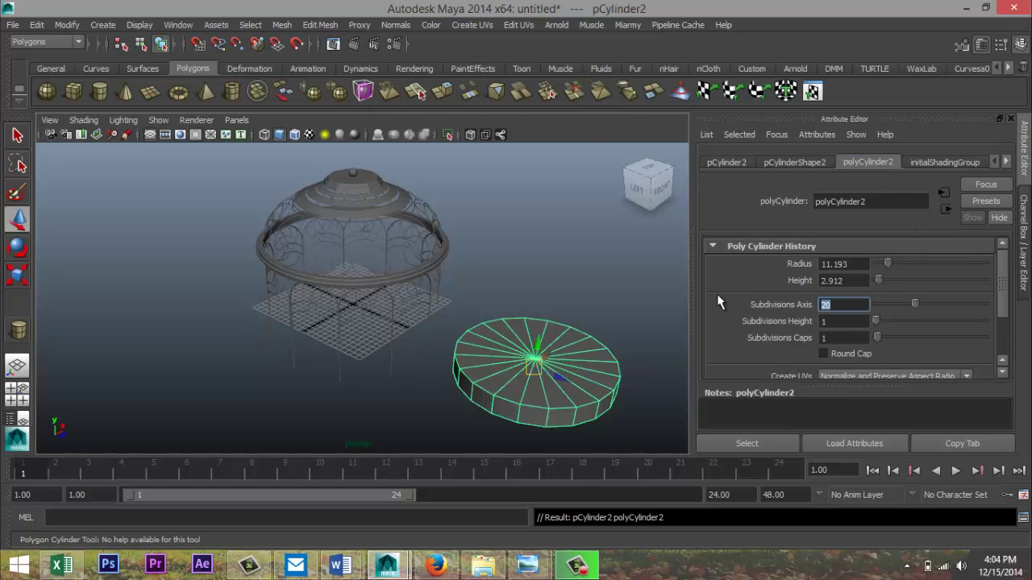
type("60")
key("Return")
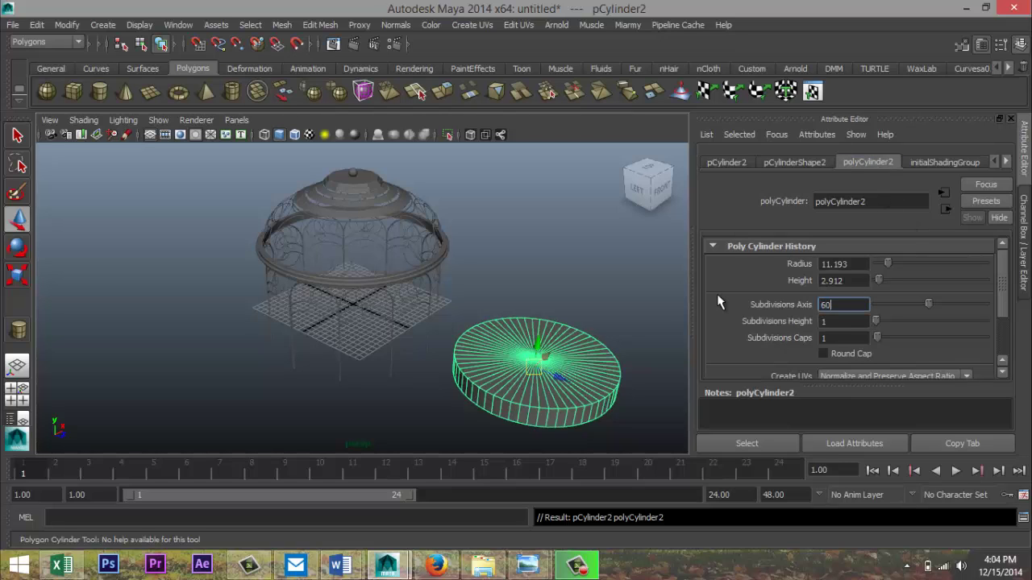
Step: Centre the cylinder on the structure in the top view and scale it uniformly to about 1.528
key("w")
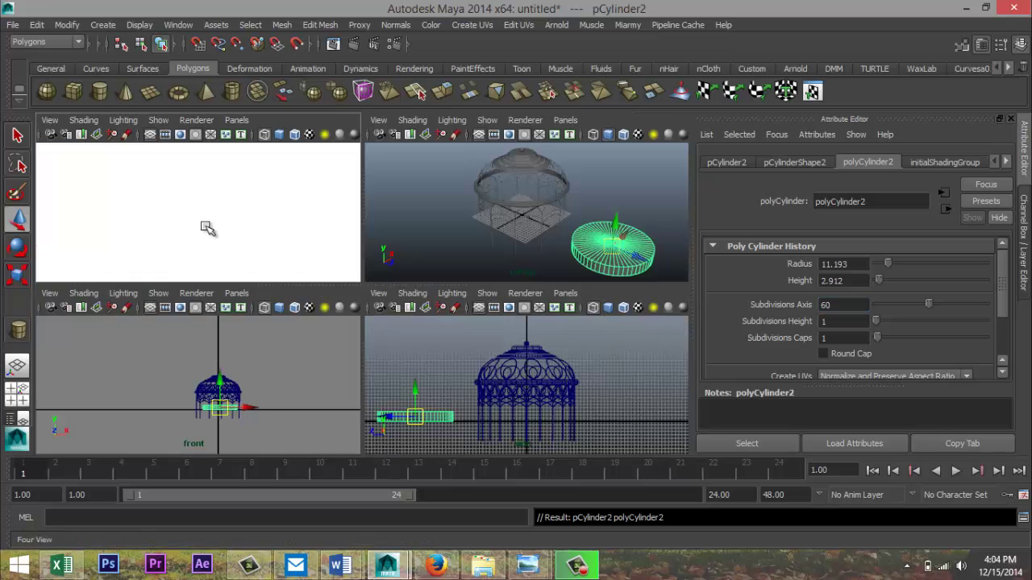
left_click(17, 393)
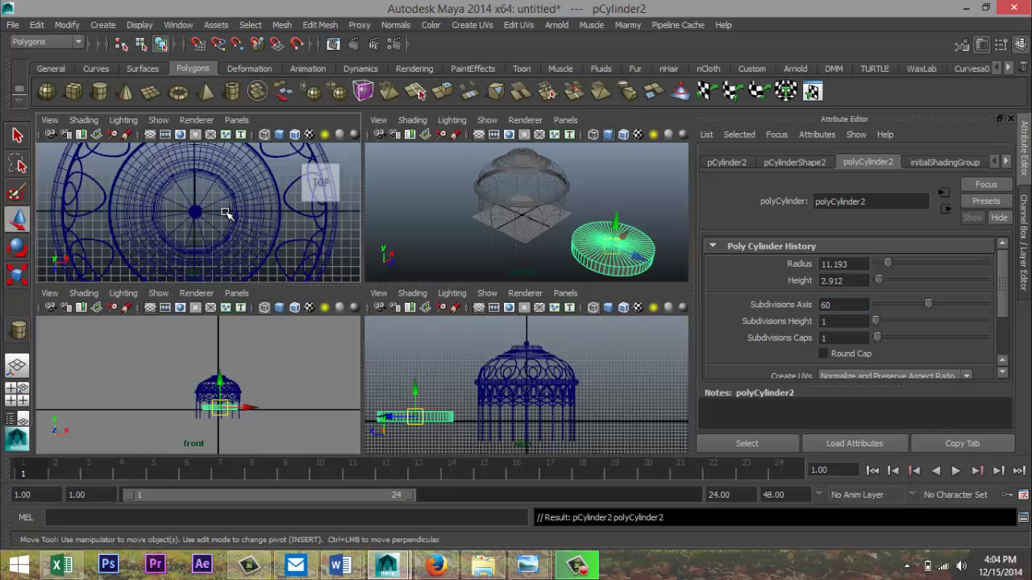
key("space")
scroll(452, 343, "down", 5)
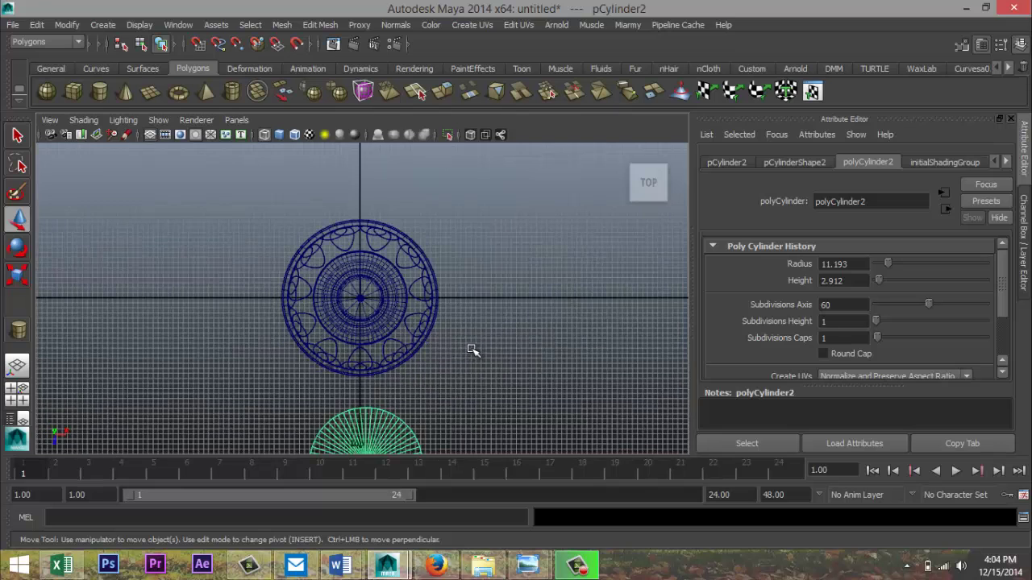
scroll(401, 395, "down", 3)
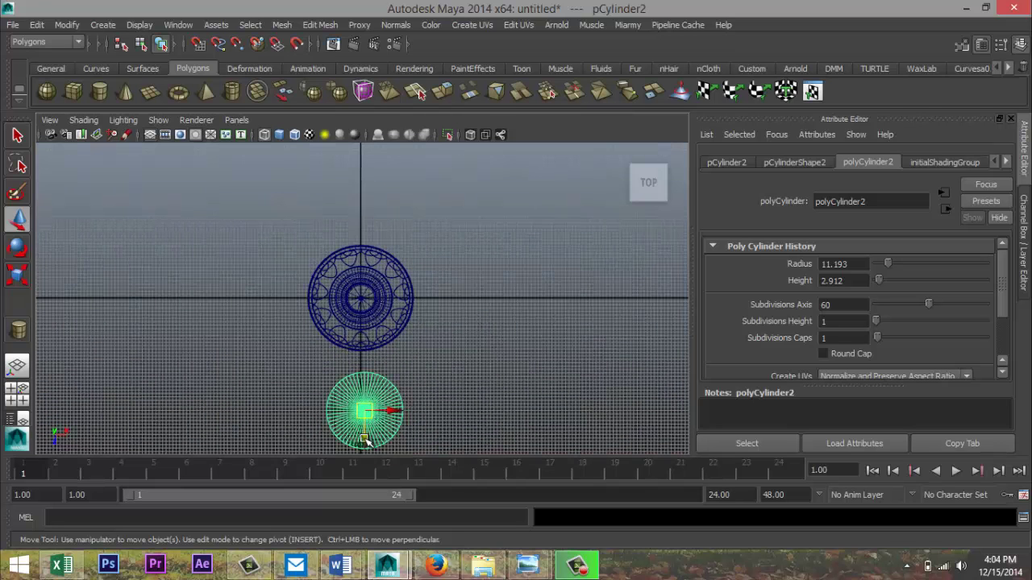
left_click_drag(365, 440, 363, 319)
scroll(356, 354, "up", 5)
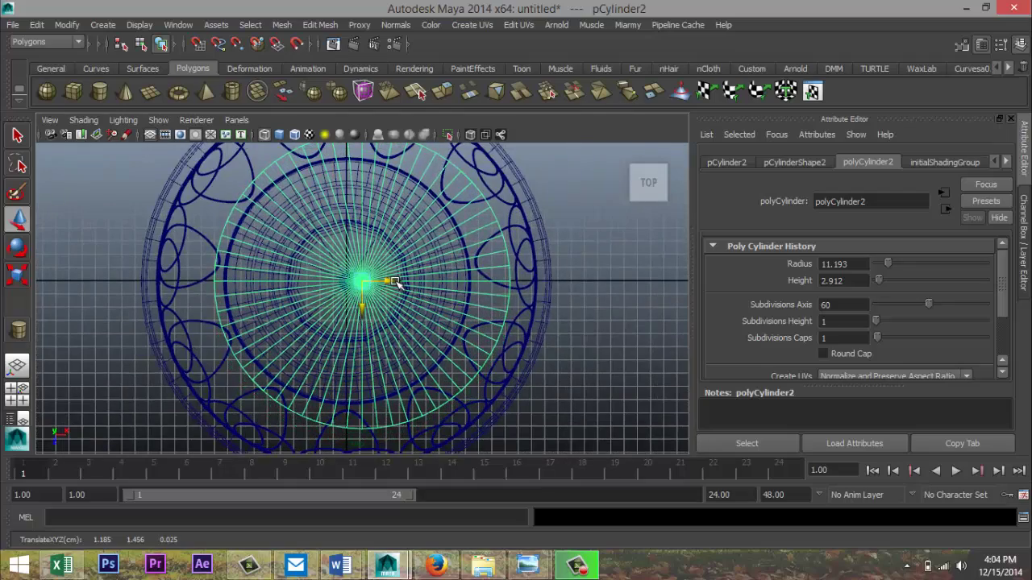
left_click_drag(395, 281, 433, 300)
scroll(437, 337, "down", 2)
key("r")
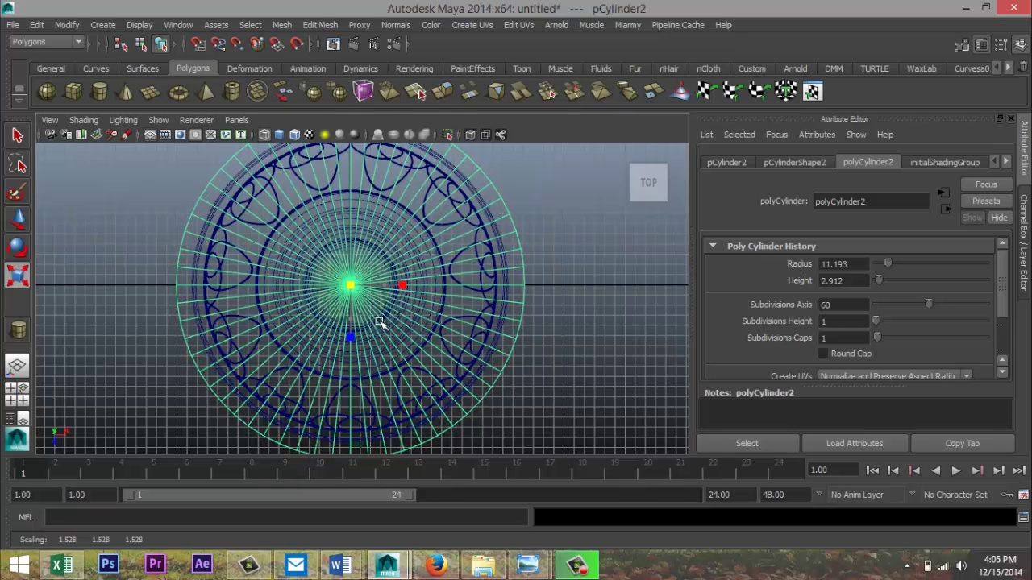
Step: Lower the cylinder in the side view to about -8.111 in Y so its top meets the column bottoms
left_click(19, 394)
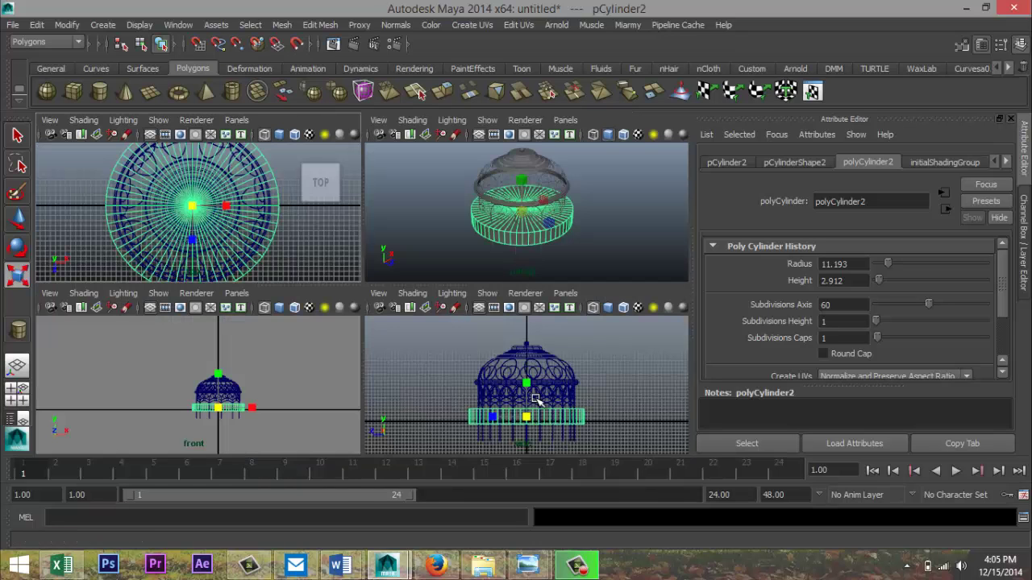
key("w")
left_click_drag(530, 391, 530, 420)
key("space")
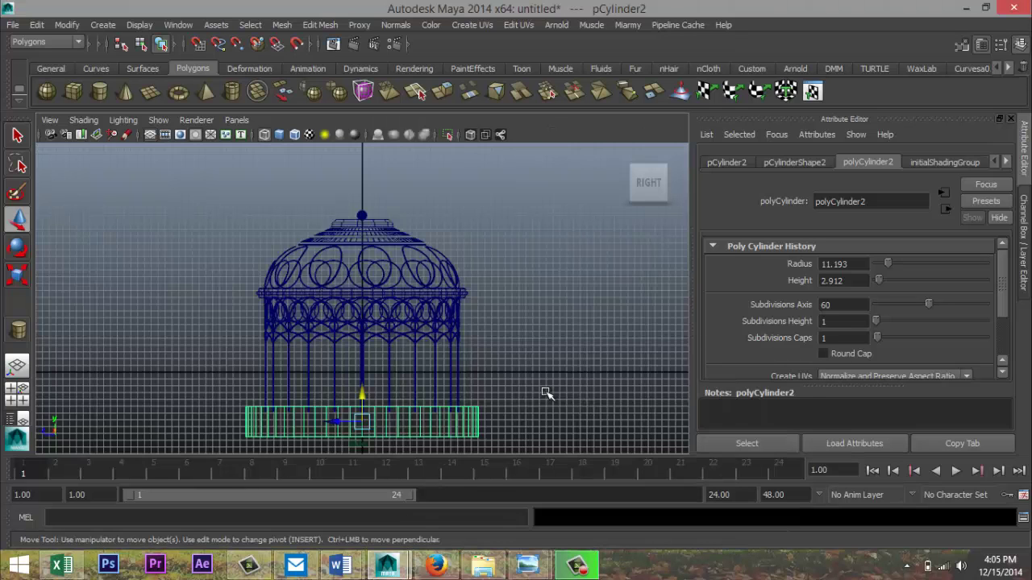
key("f")
left_click_drag(360, 281, 363, 288)
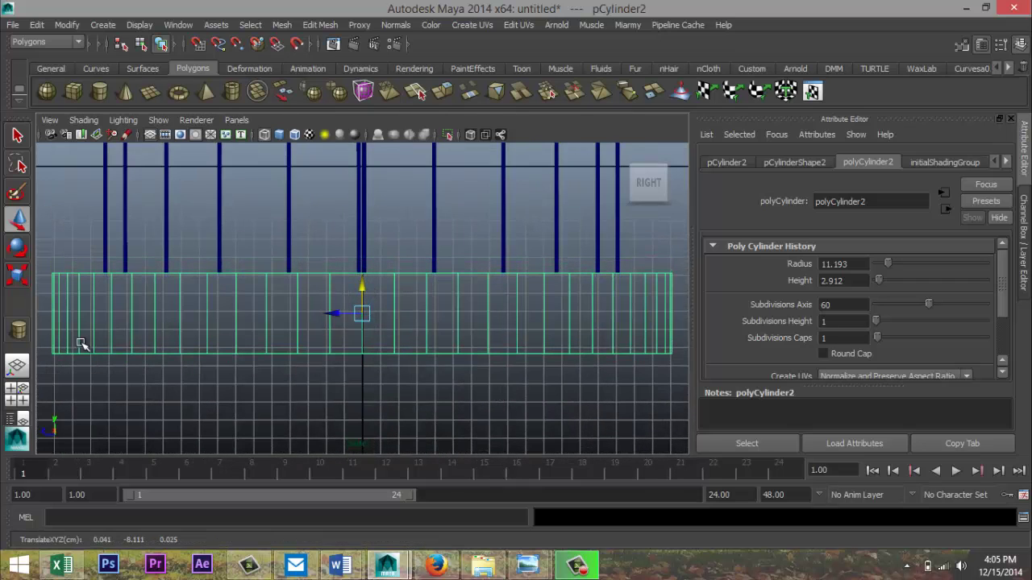
left_click(20, 392)
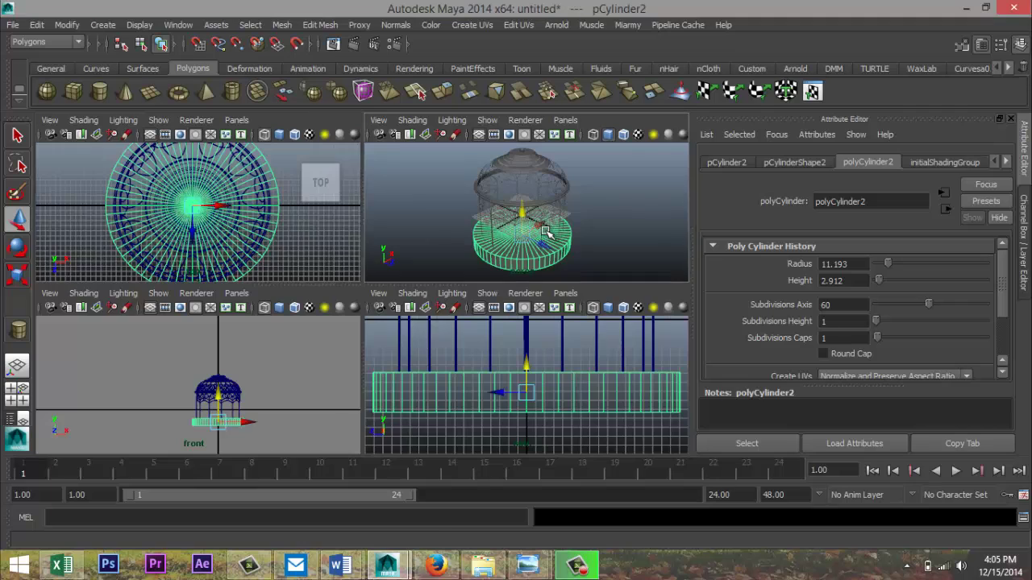
Step: Create a large polygon plane on the grid, reaching across and beyond the pavilion, to serve as the ground
key("space")
scroll(536, 309, "down", 3)
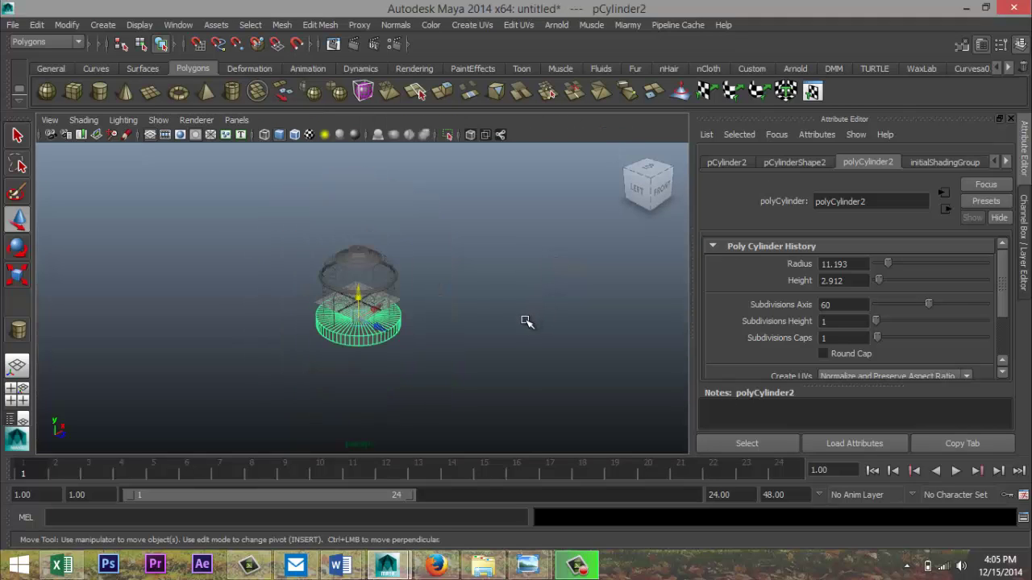
scroll(524, 320, "up", 4)
left_click_drag(506, 355, 517, 335, "alt")
middle_click_drag(517, 337, 541, 288, "alt")
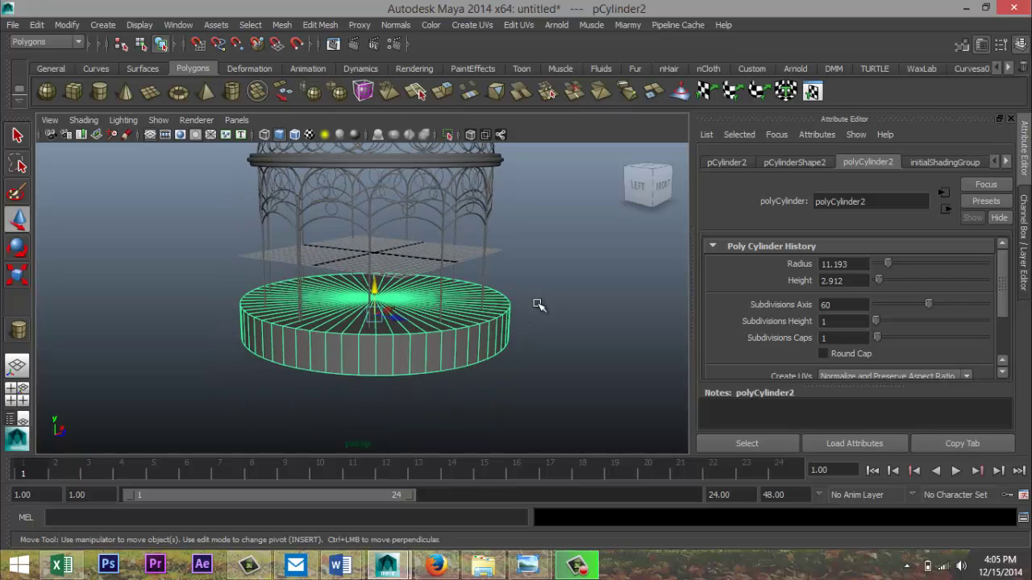
left_click_drag(540, 321, 537, 329, "alt")
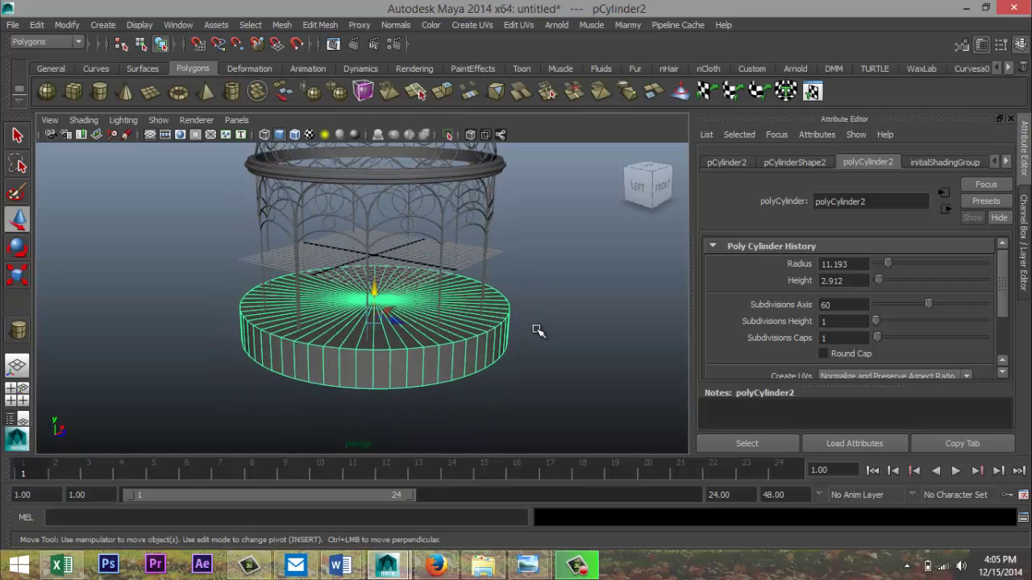
right_click_drag(541, 336, 510, 333, "alt")
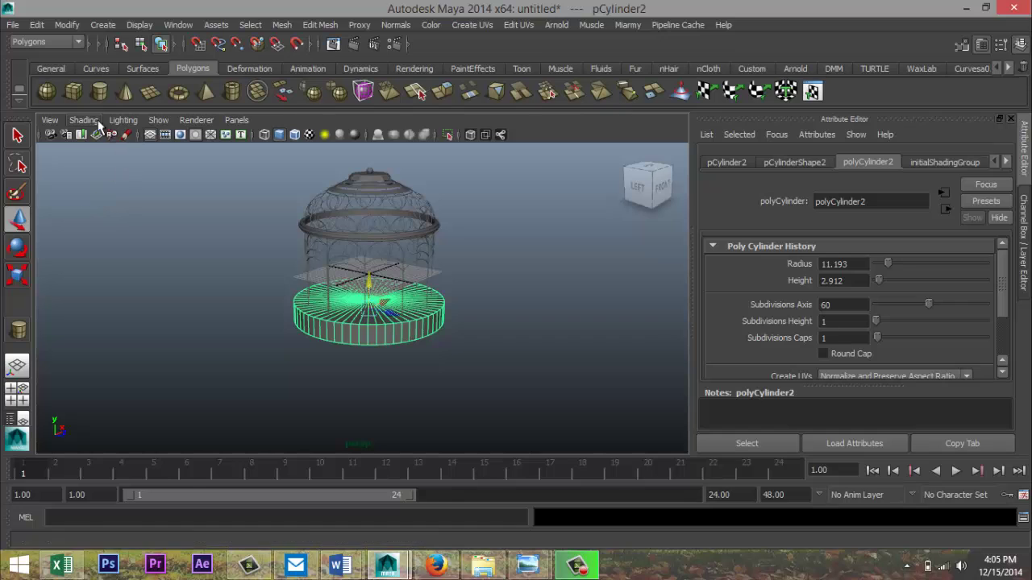
left_click(150, 91)
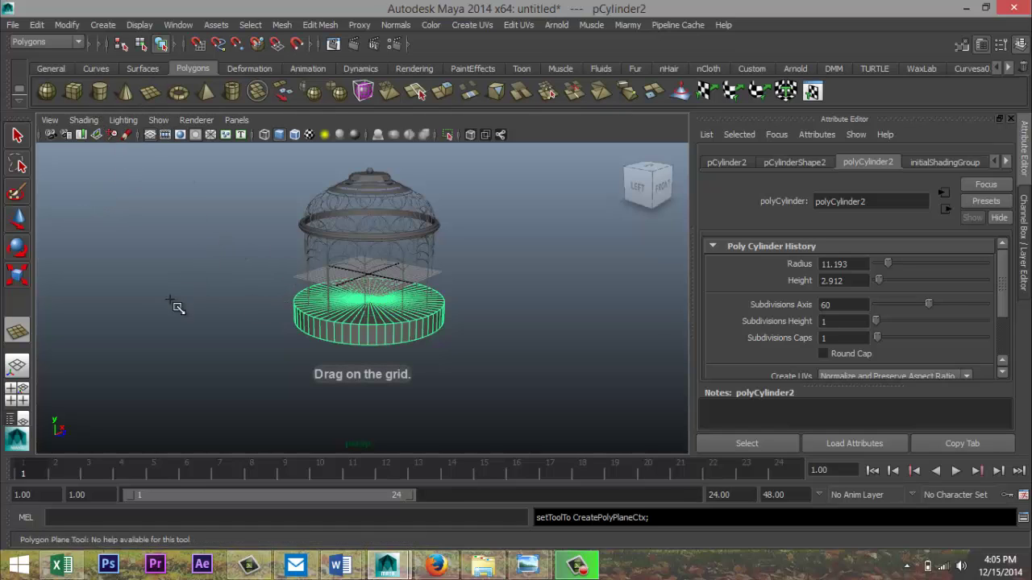
left_click_drag(102, 342, 880, 266)
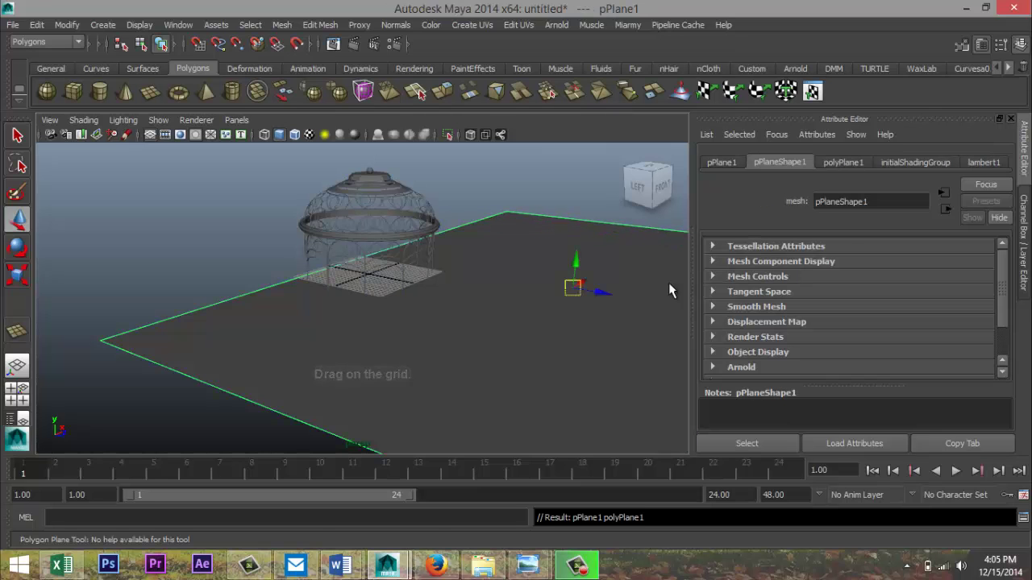
Step: Lower the ground plane in the side view to about -10.477 in Y, at the underside of the cylindrical base
left_click(18, 393)
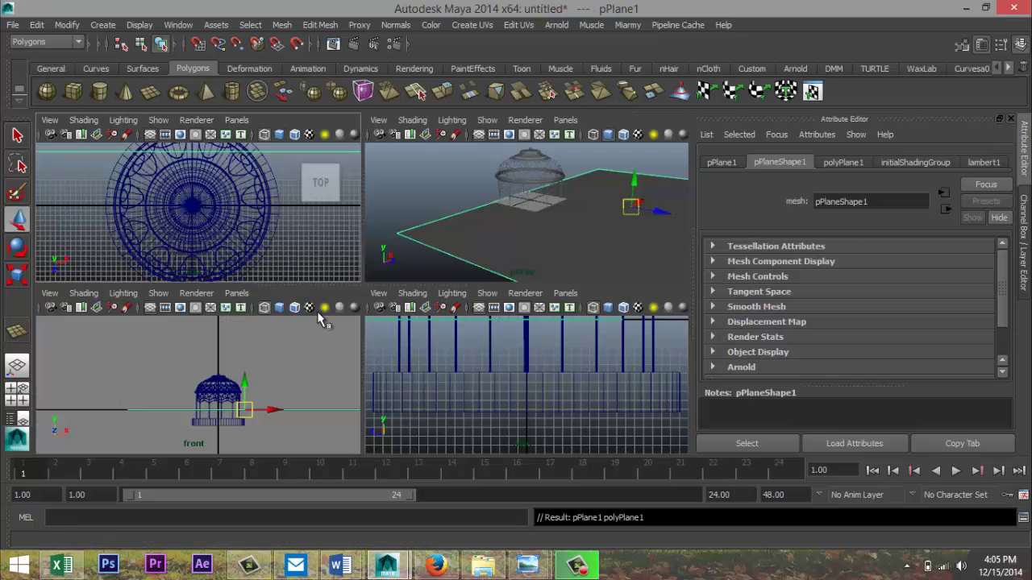
key("space")
scroll(448, 334, "down", 9)
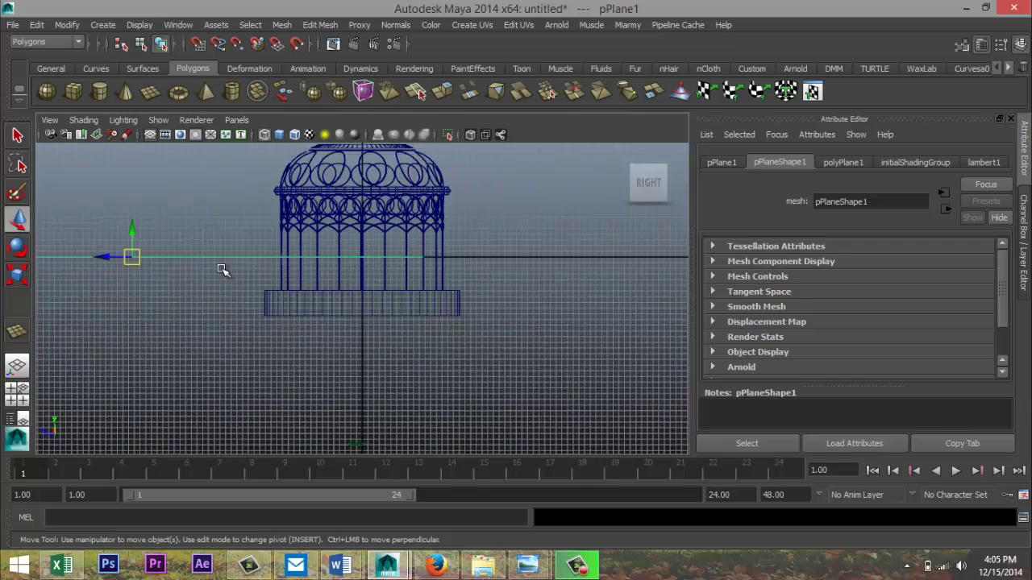
left_click_drag(127, 232, 123, 287)
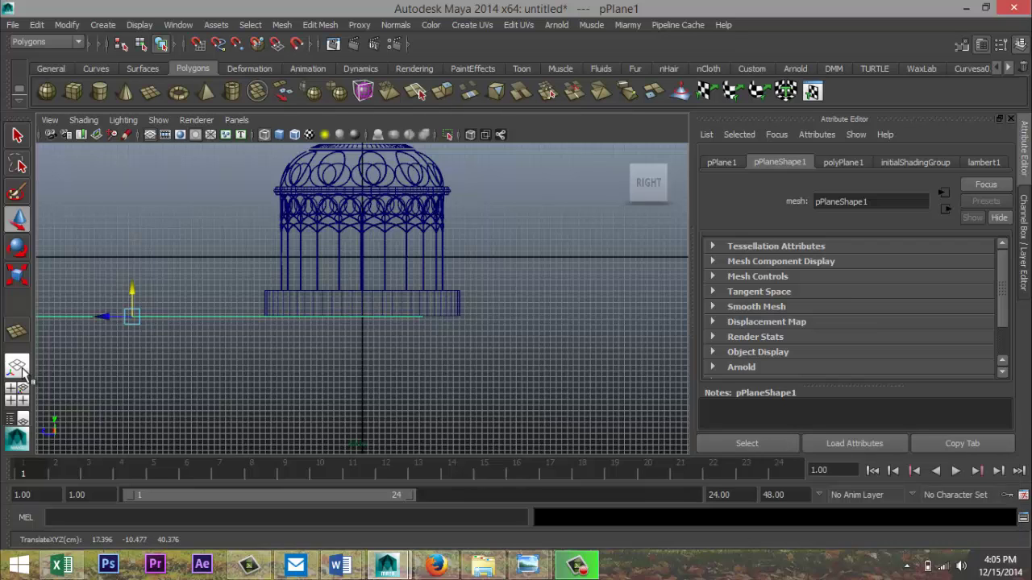
Step: Slide the ground plane along Z to about -1.469 so it lies beneath the pavilion
left_click(11, 399)
key("space")
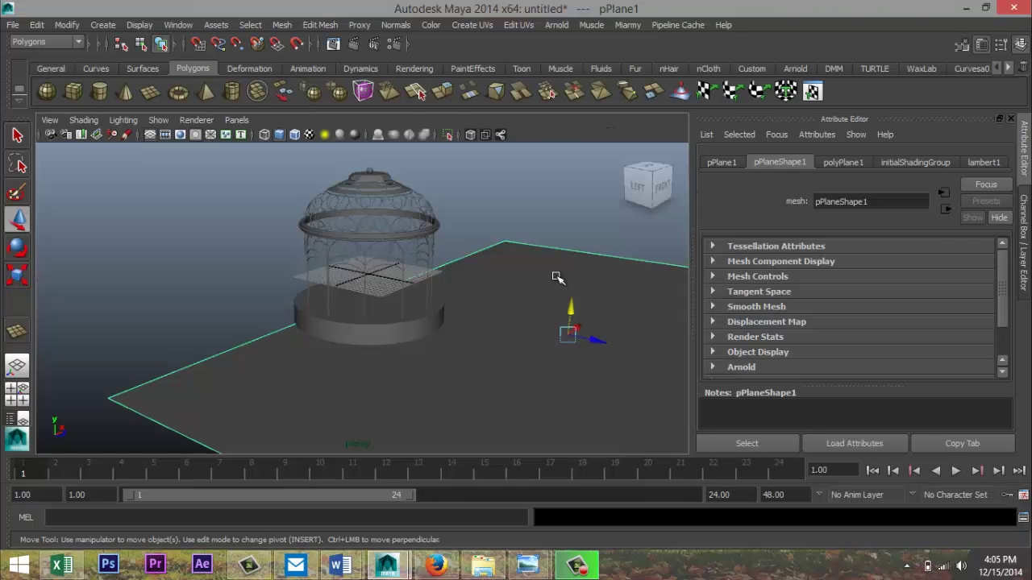
left_click_drag(605, 345, 443, 320)
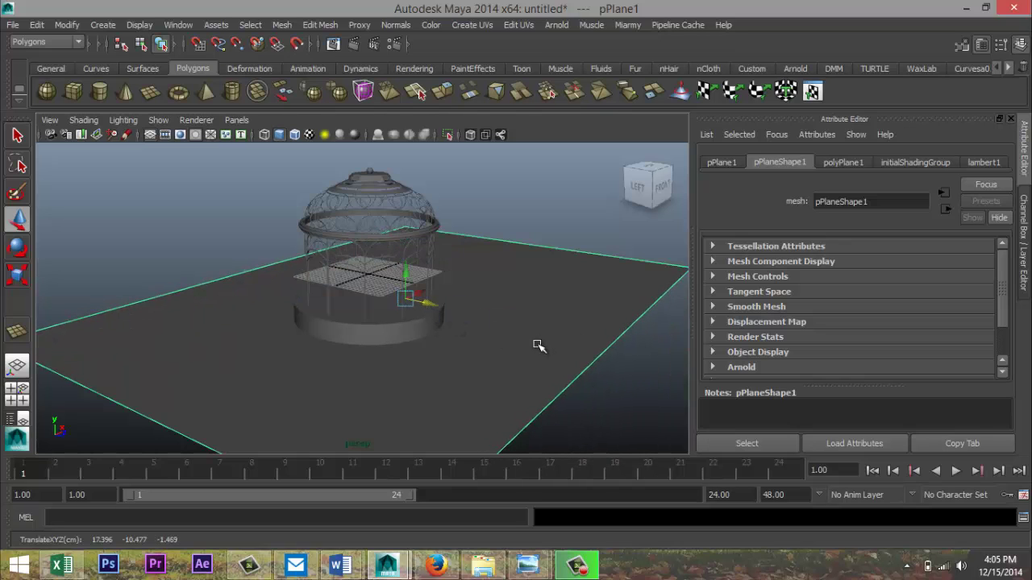
Step: Scale the ground plane up along its length and width so it extends far beyond the pavilion on all sides
key("r")
left_click_drag(533, 339, 675, 381)
left_click_drag(431, 288, 588, 200)
left_click_drag(465, 319, 592, 368)
Step: Create a long, narrow, low polygon cube on the grid beside the pavilion as a step block
scroll(493, 399, "up", 3)
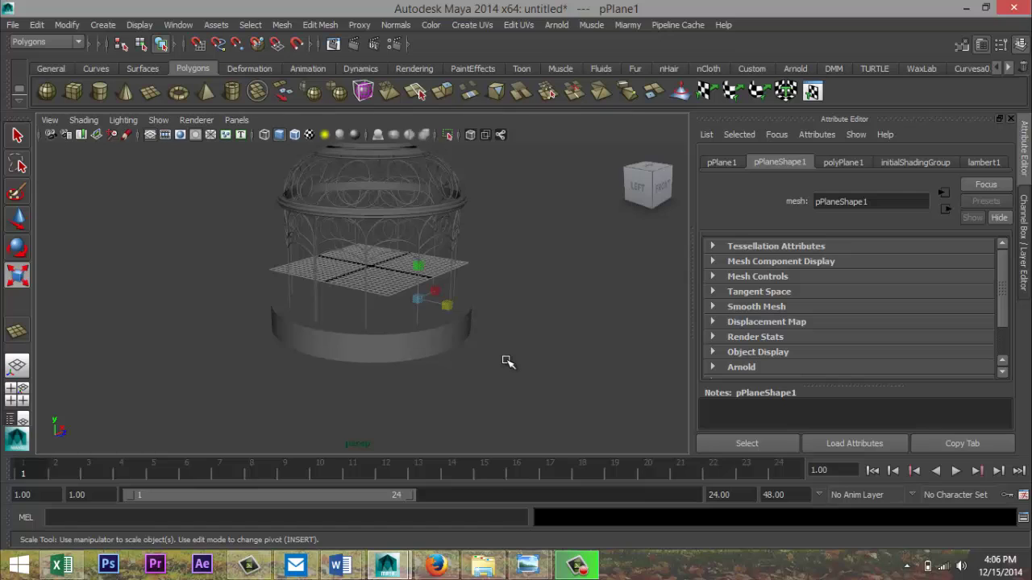
middle_click_drag(507, 360, 517, 394, "alt")
left_click_drag(517, 395, 517, 393, "alt")
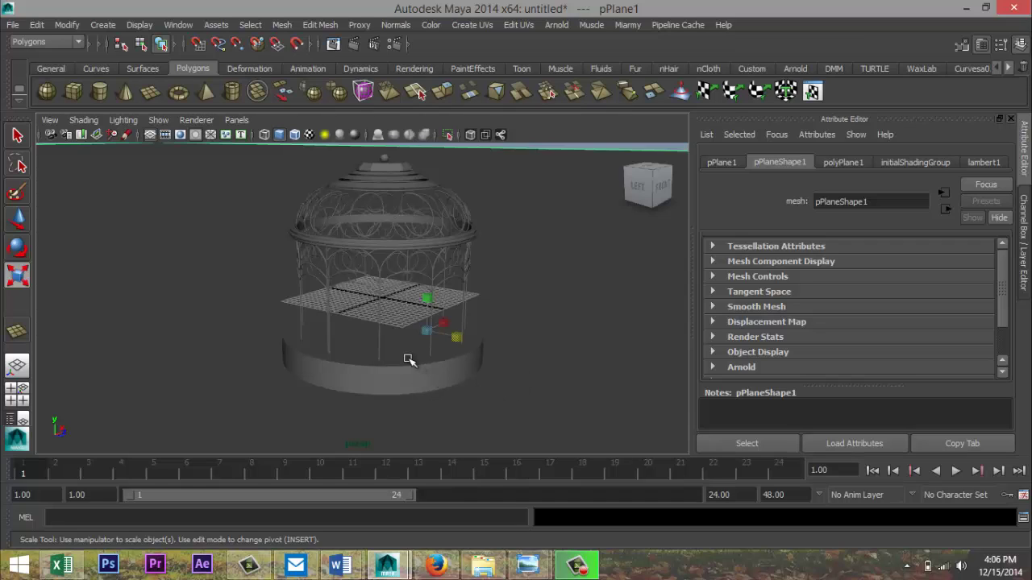
left_click(77, 97)
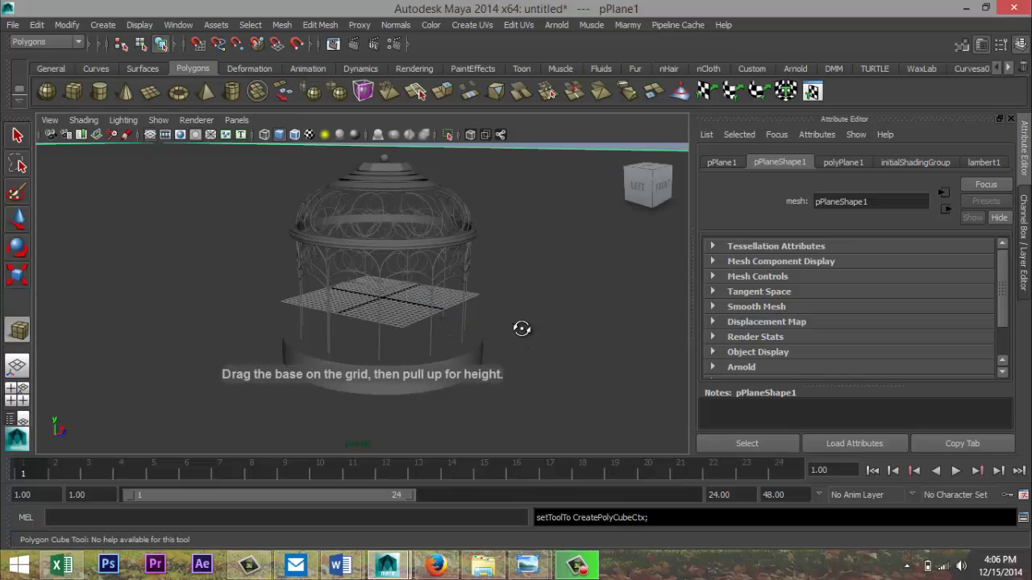
left_click_drag(523, 327, 518, 360, "alt")
middle_click_drag(518, 364, 489, 269, "alt")
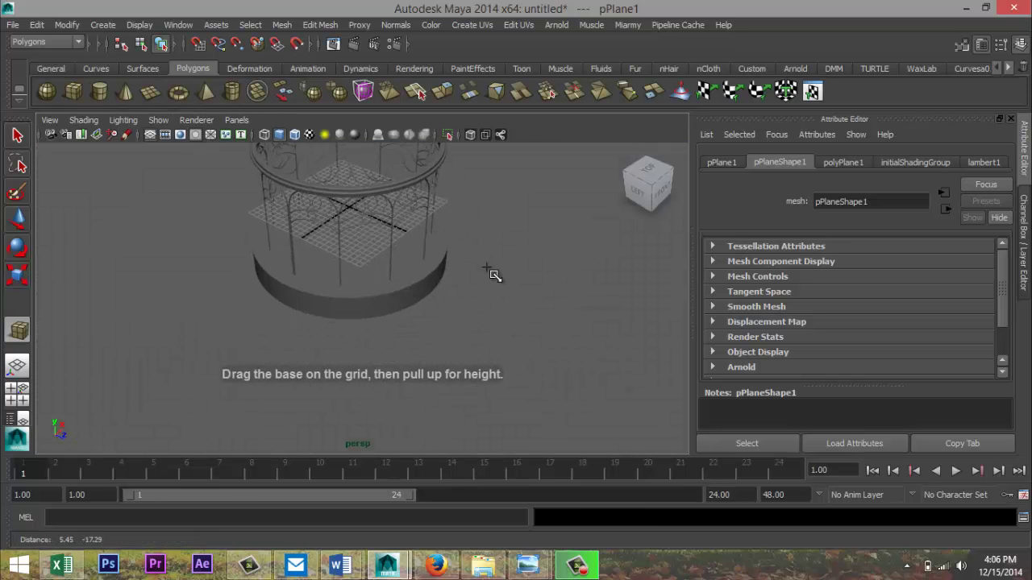
mouse_move(543, 366)
left_mouse_down()
mouse_move(530, 404)
mouse_move(526, 375)
left_mouse_up()
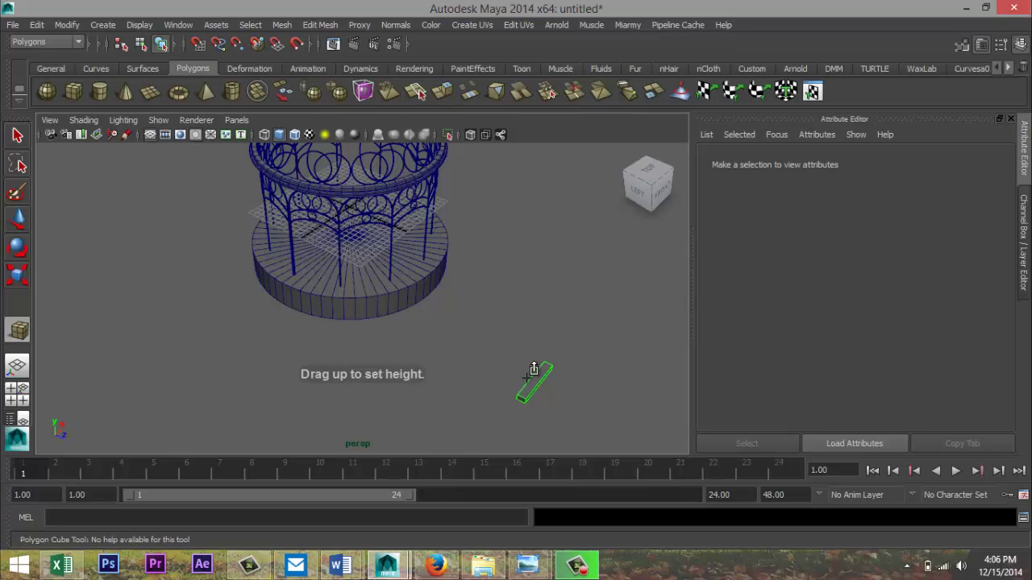
left_click_drag(527, 377, 526, 379)
key("f")
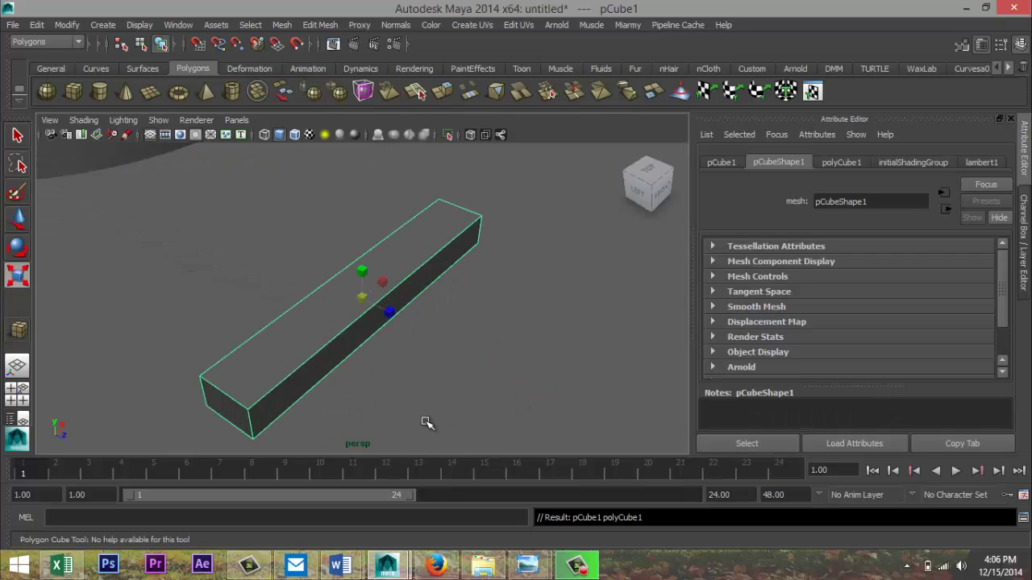
Step: Move the block in the front view to about -20.697 in X and -10.106 in Y, beside the bottom of the base
left_click_drag(397, 425, 469, 390, "alt")
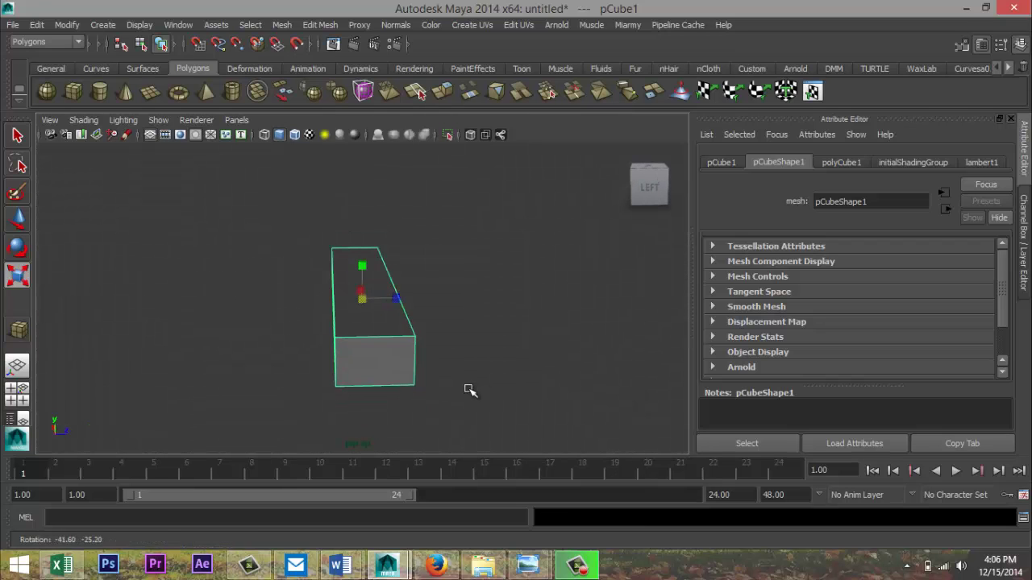
left_click(18, 393)
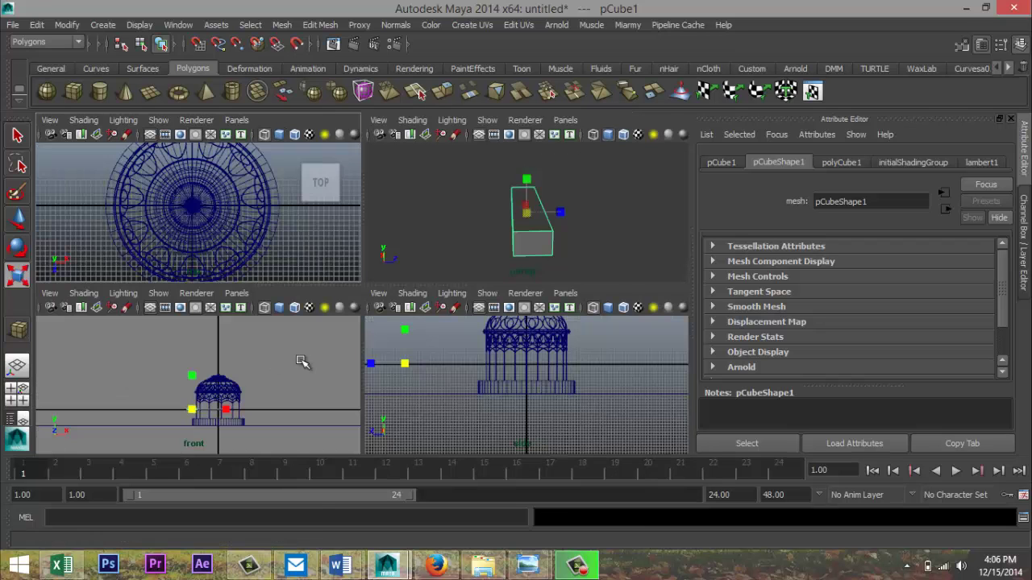
key("space")
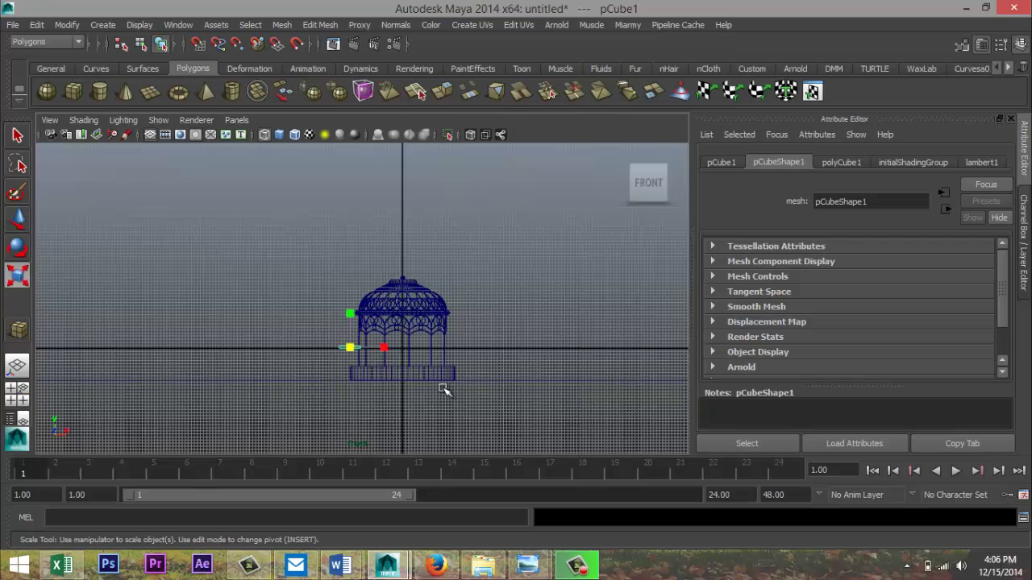
key("f")
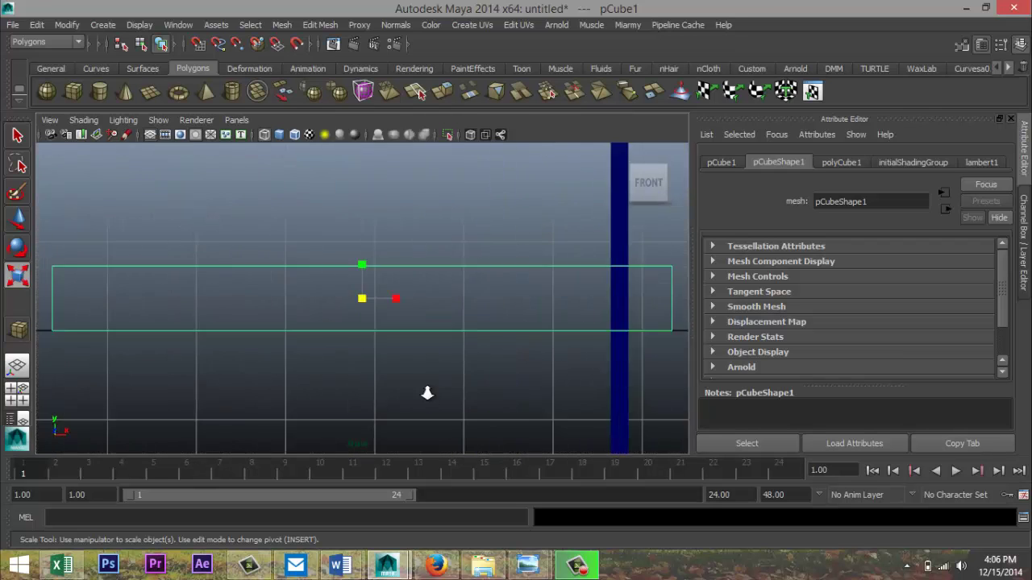
scroll(425, 394, "down", 8)
key("w")
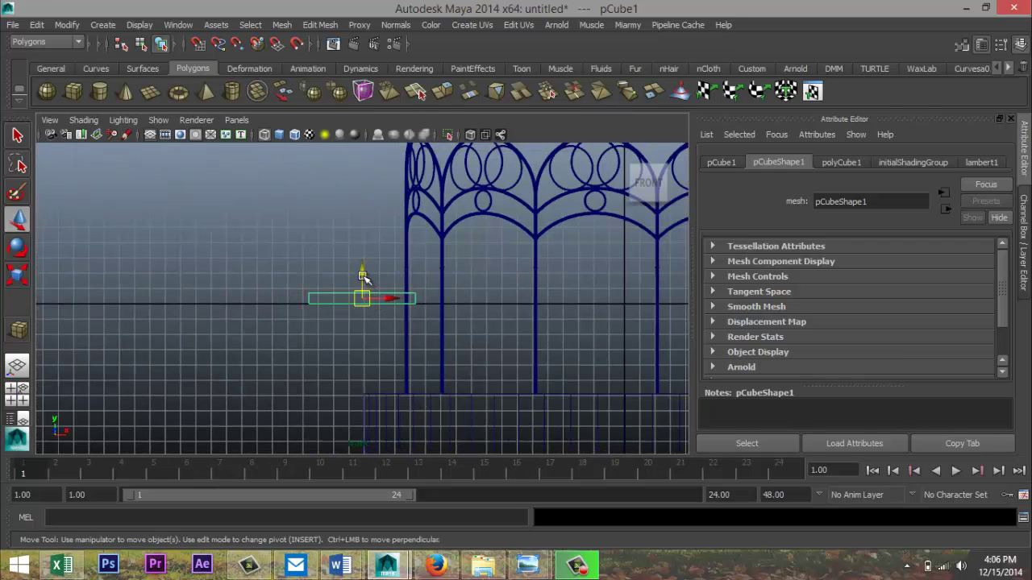
left_click_drag(362, 279, 370, 410)
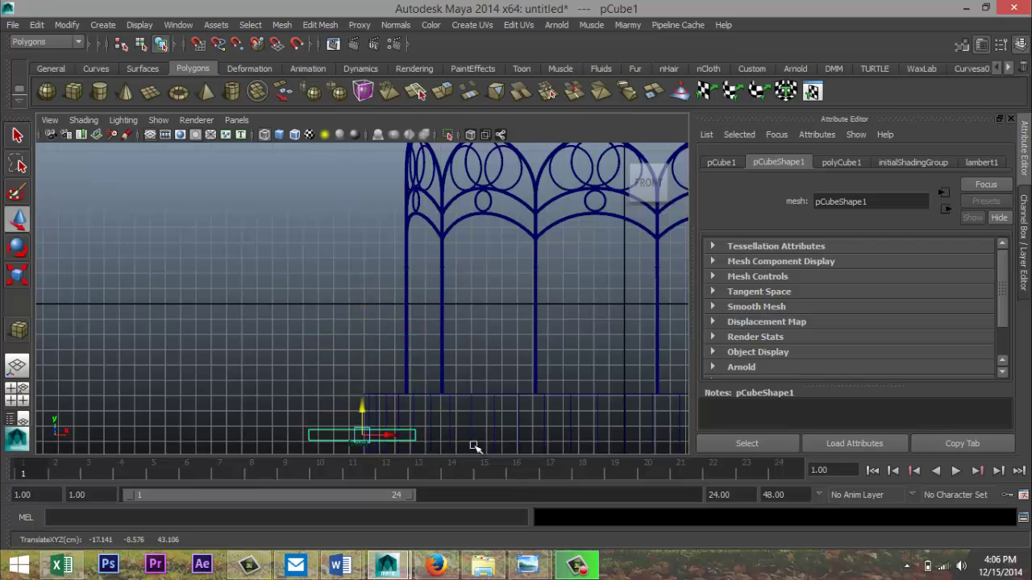
middle_click_drag(502, 425, 553, 247, "alt")
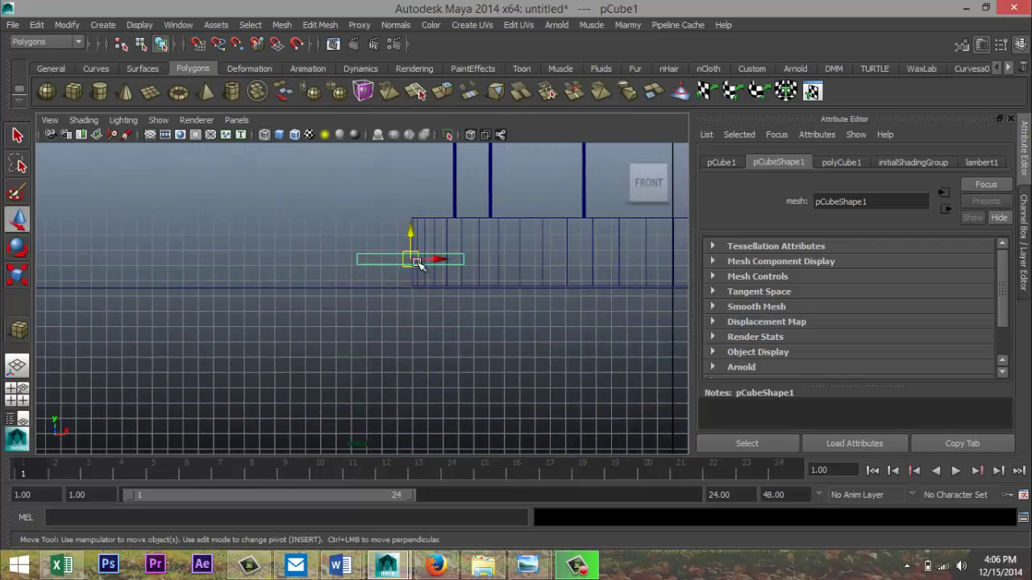
left_click_drag(438, 261, 390, 285)
Step: Move the block in the side view along Z to about 15.256, near the edge of the cylindrical base
left_click(22, 398)
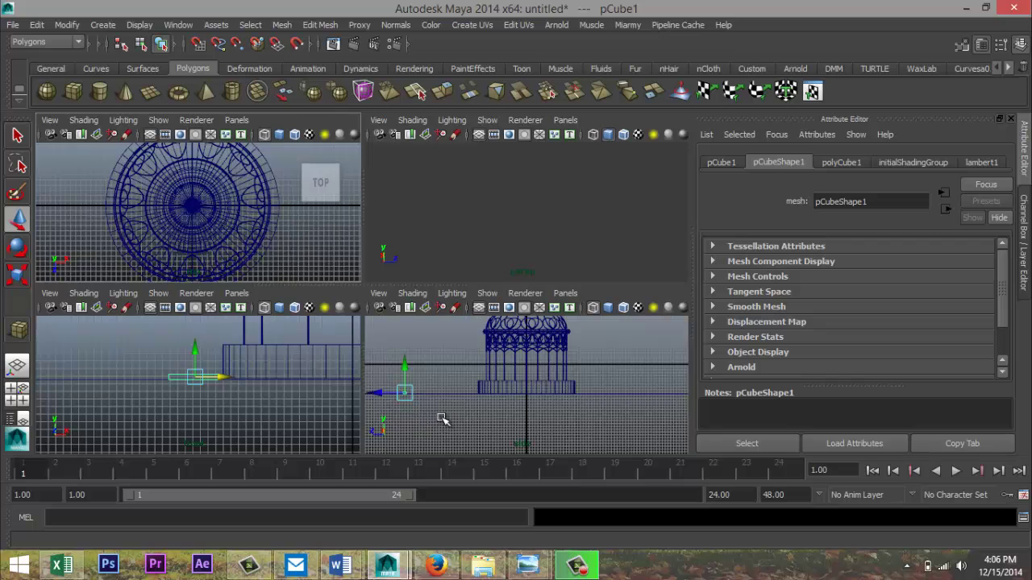
key("space")
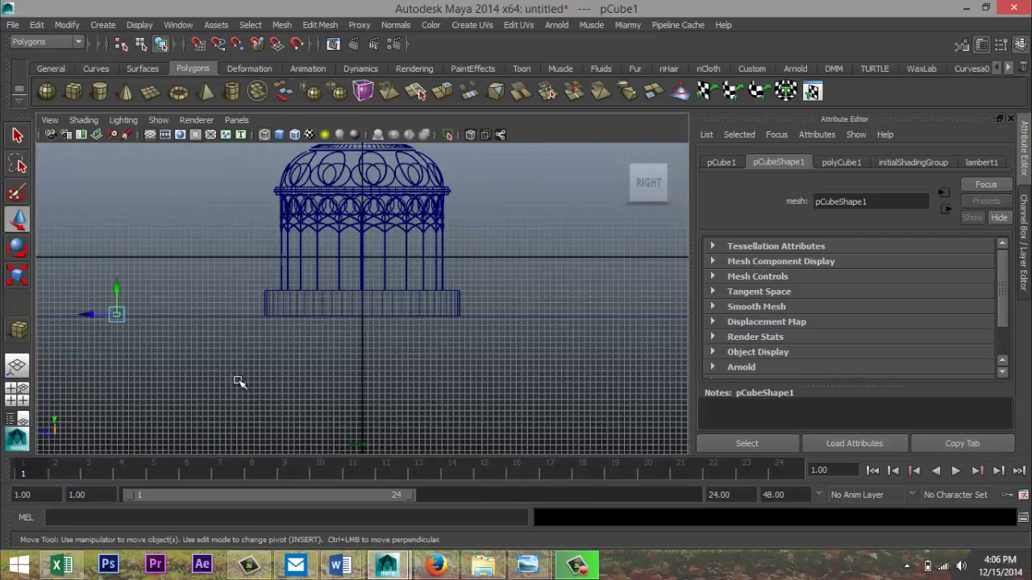
left_click_drag(84, 313, 242, 331)
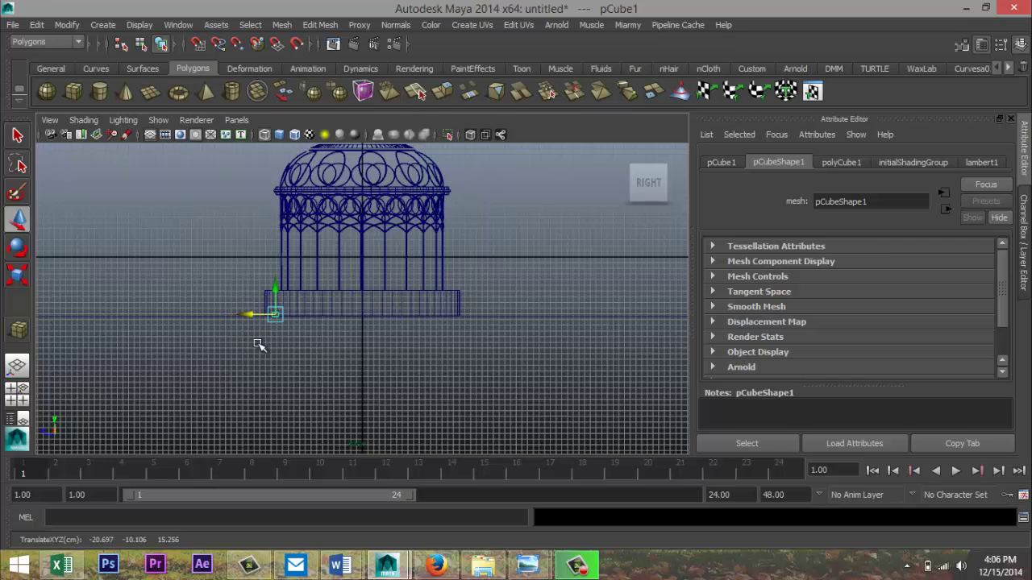
Step: Raise the ground plane slightly to about -10.368 in Y so it meets the underside of the cylindrical base
key("f")
scroll(303, 376, "down", 8)
scroll(304, 376, "up", 1)
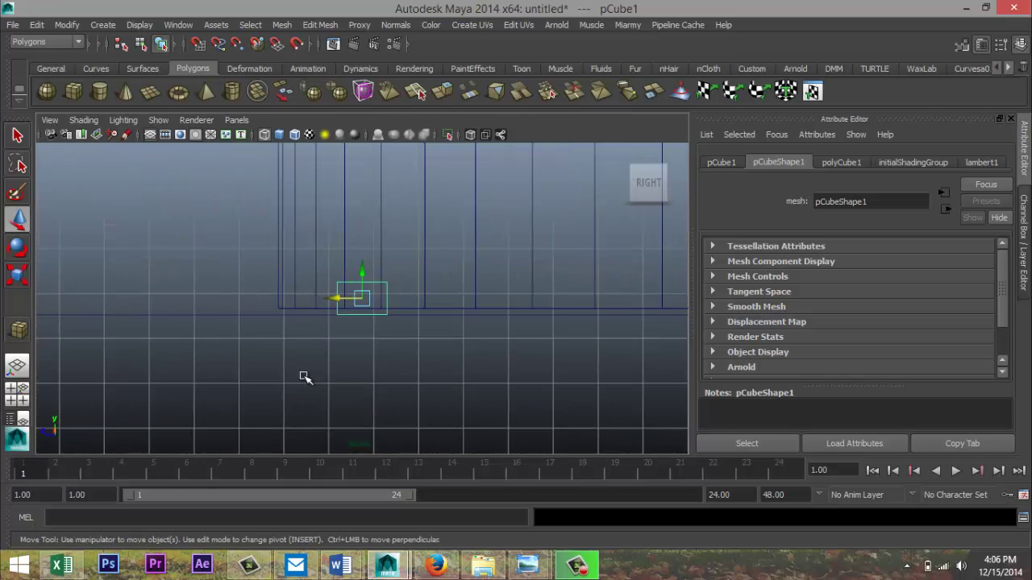
scroll(303, 376, "up", 1)
left_click(453, 320)
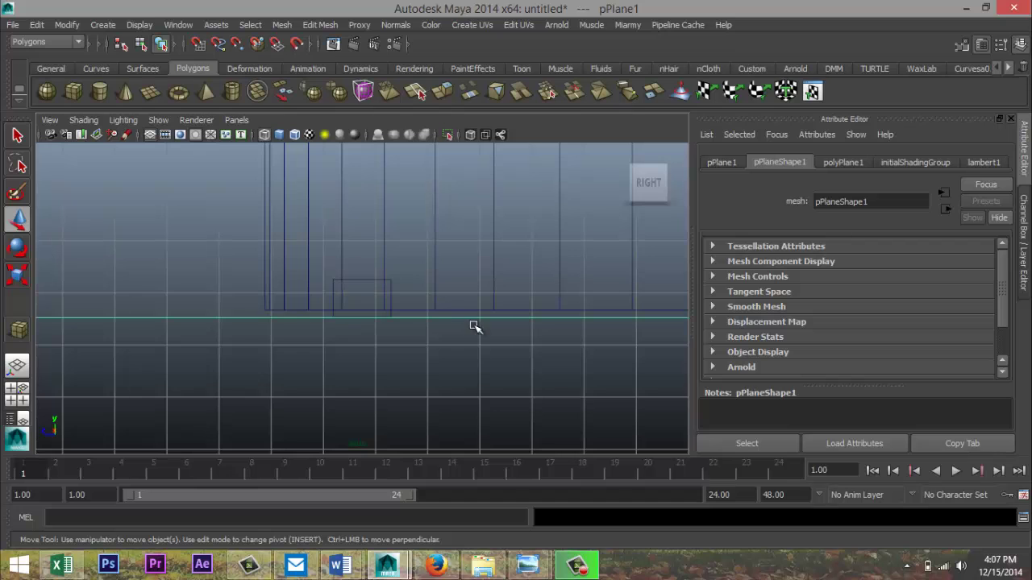
scroll(438, 343, "down", 5)
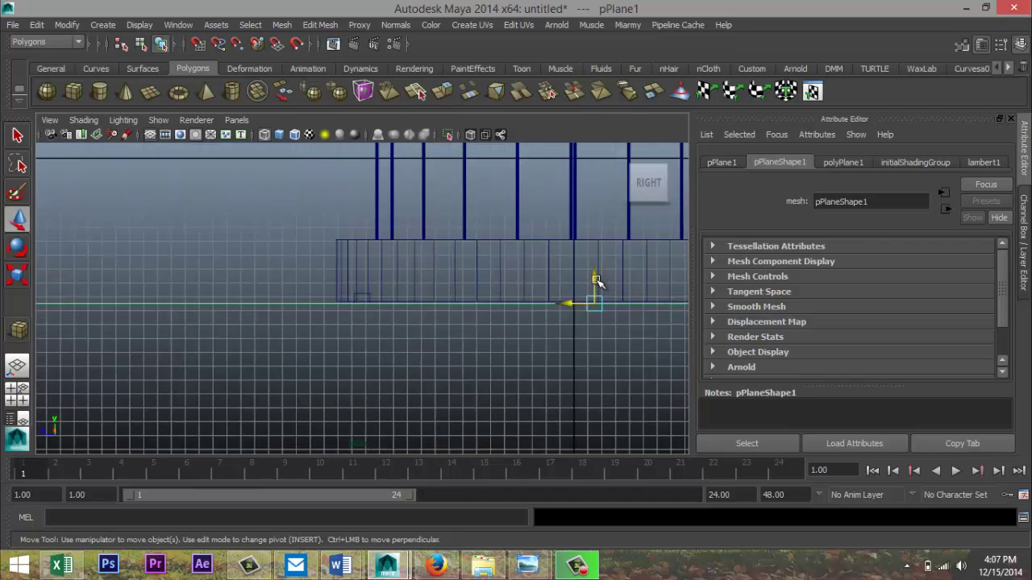
left_click_drag(595, 280, 596, 278)
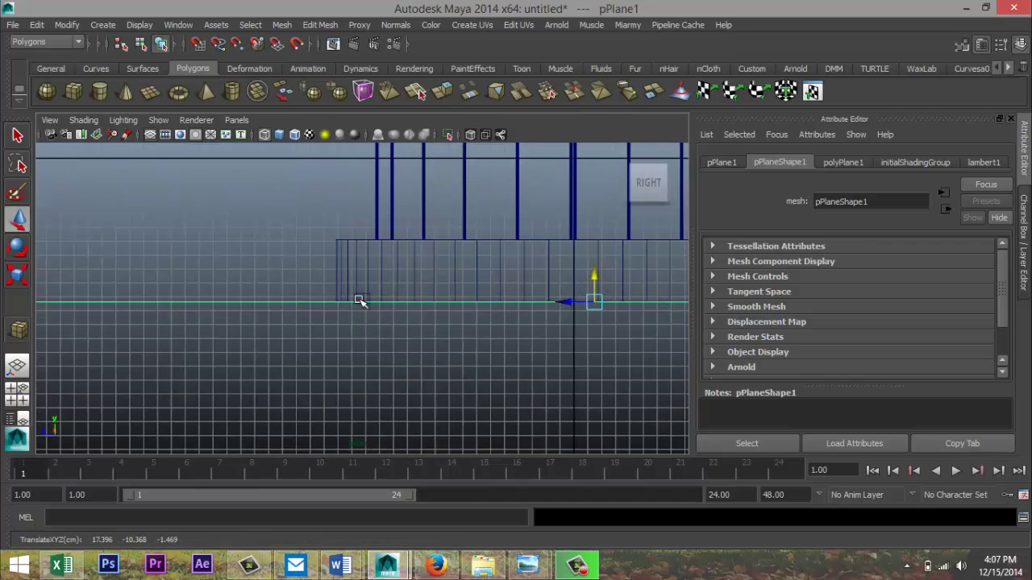
Step: Raise the block to about -9.979 in Y so its underside rests on the ground plane
left_click(363, 295)
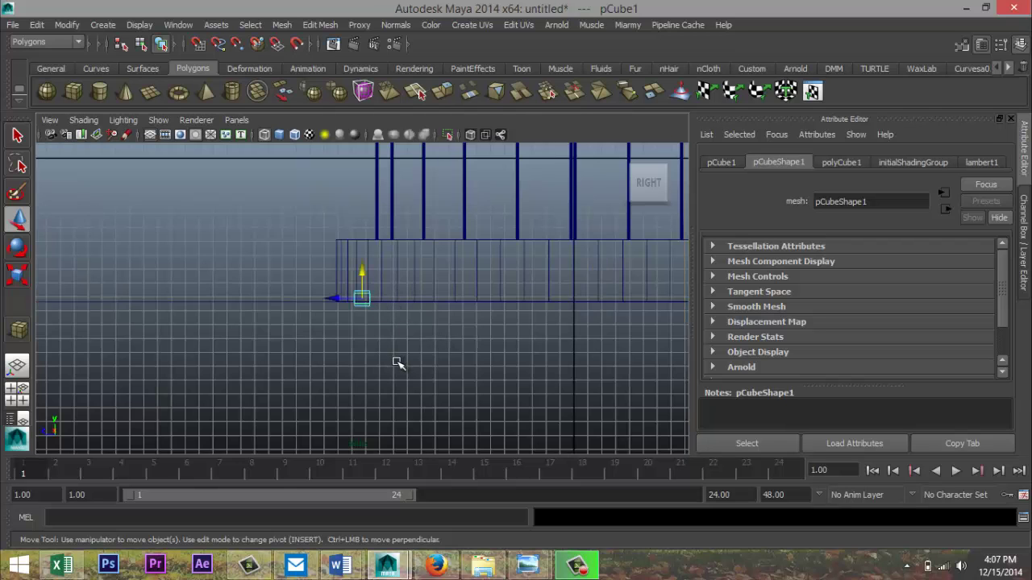
key("f")
scroll(396, 365, "down", 10)
scroll(392, 365, "up", 4)
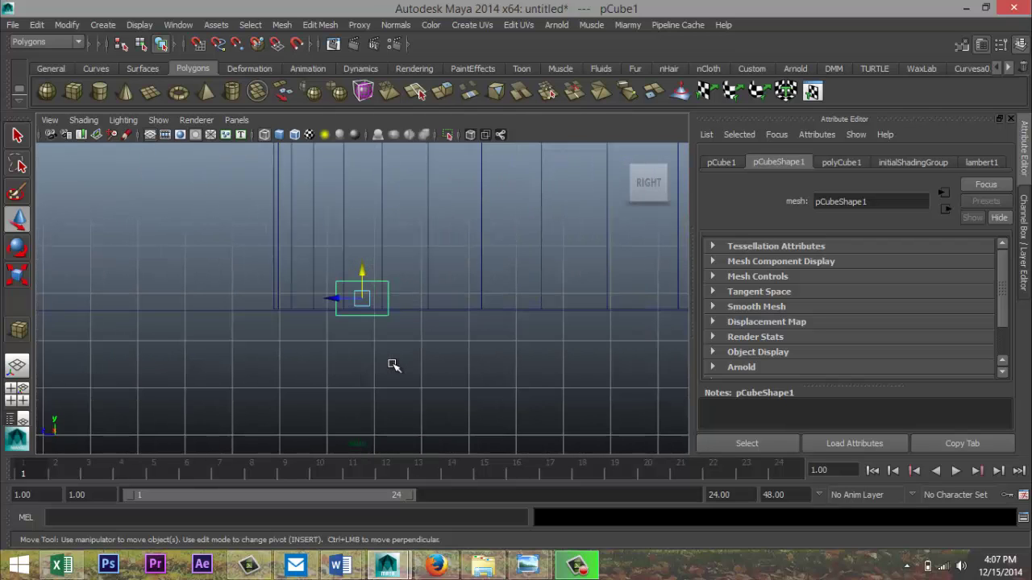
left_click_drag(362, 273, 364, 267)
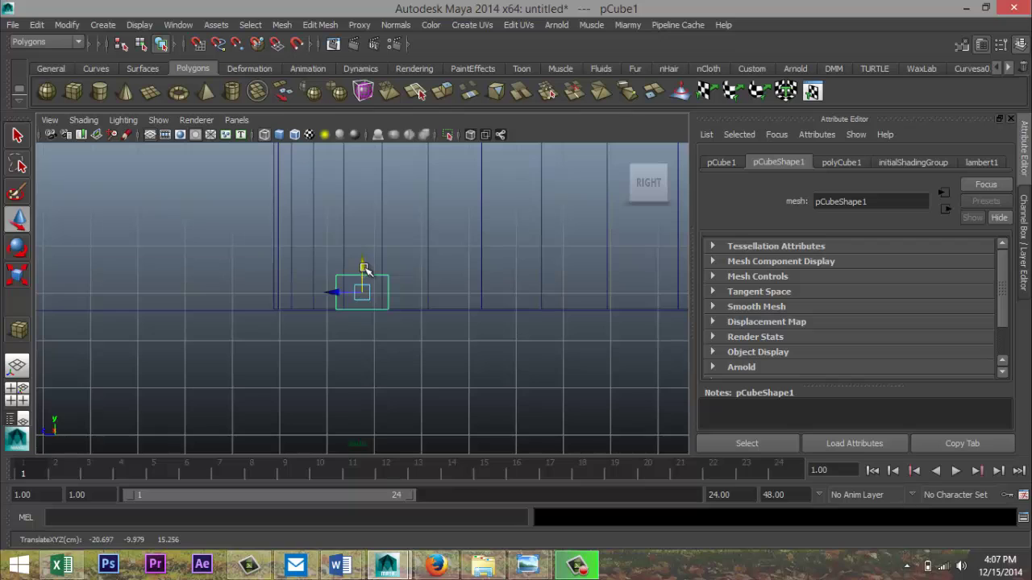
Step: Scale the block to about 1.522 along Z and place a duplicate directly behind and above it, at about 13.546 in Z
key("r")
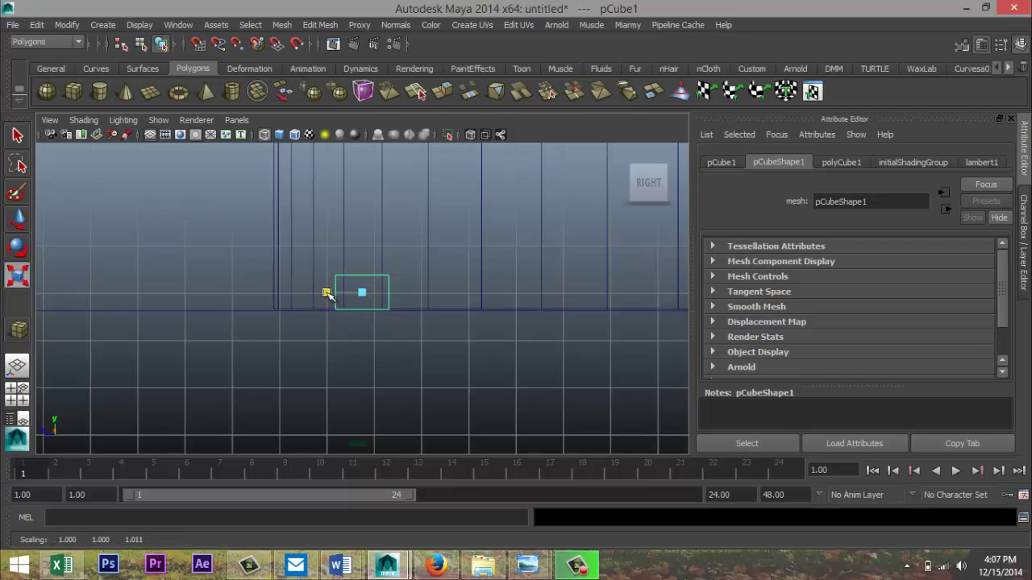
left_click_drag(327, 293, 310, 294)
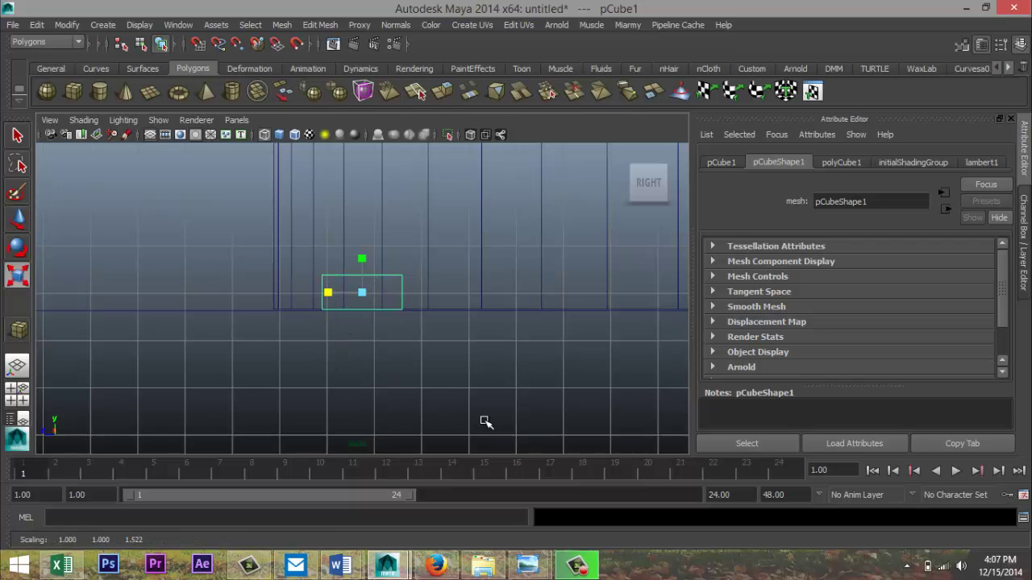
key("ctrl+d")
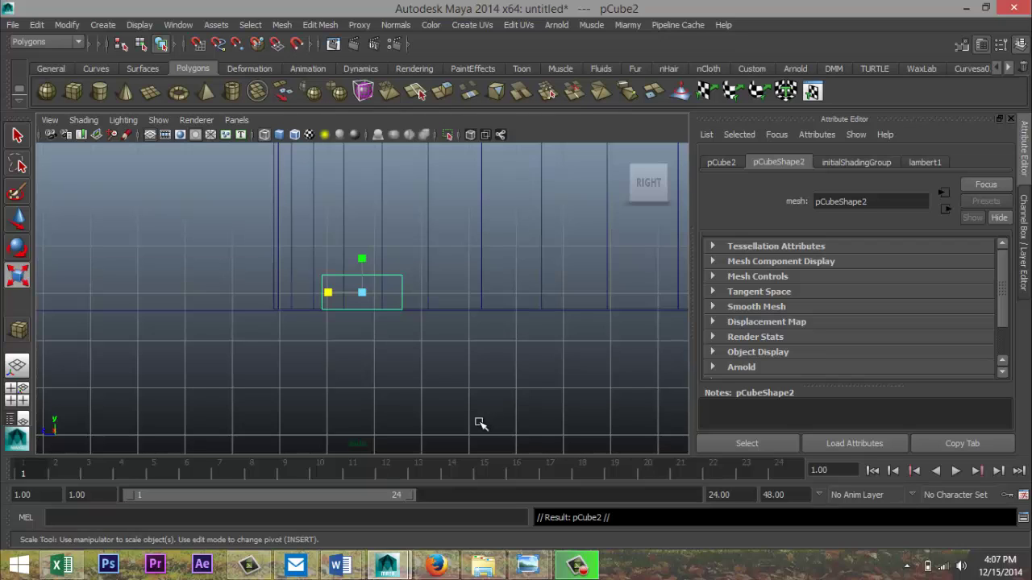
key("w")
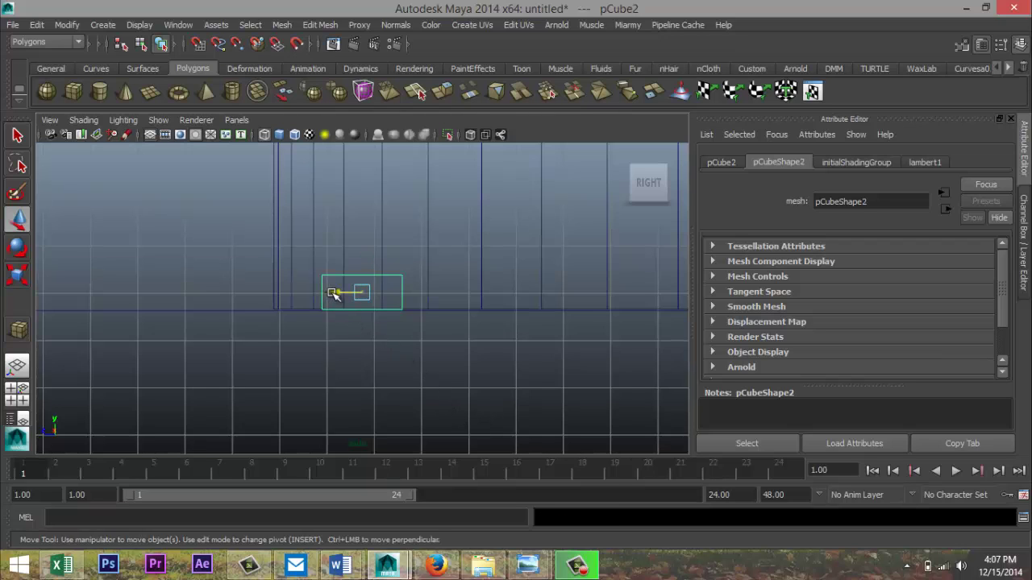
left_click_drag(335, 294, 414, 311)
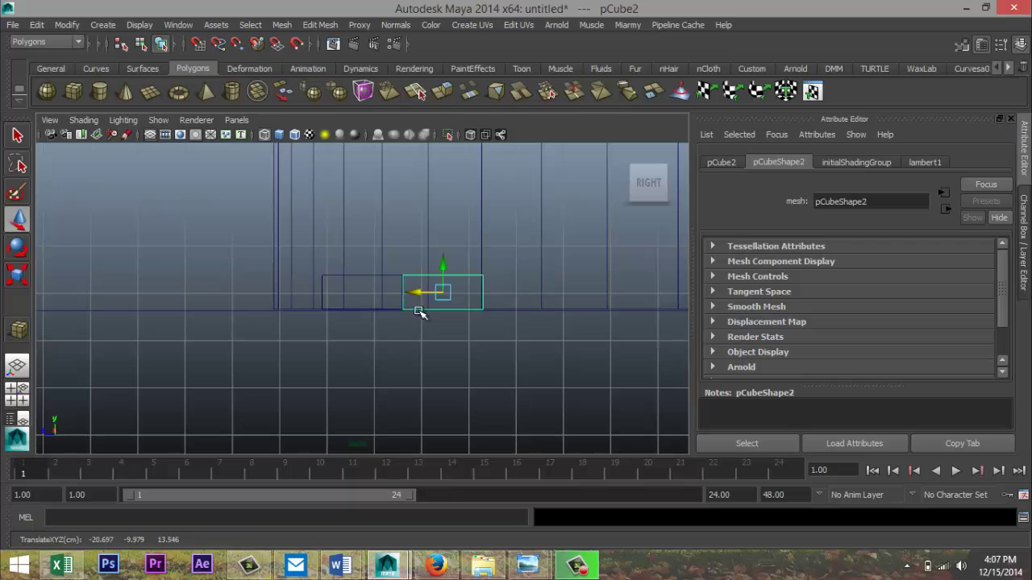
left_click_drag(452, 271, 443, 233)
Step: Repeat the offset duplication four times to continue the stairs up to the top of the cylindrical base
scroll(270, 359, "down", 6)
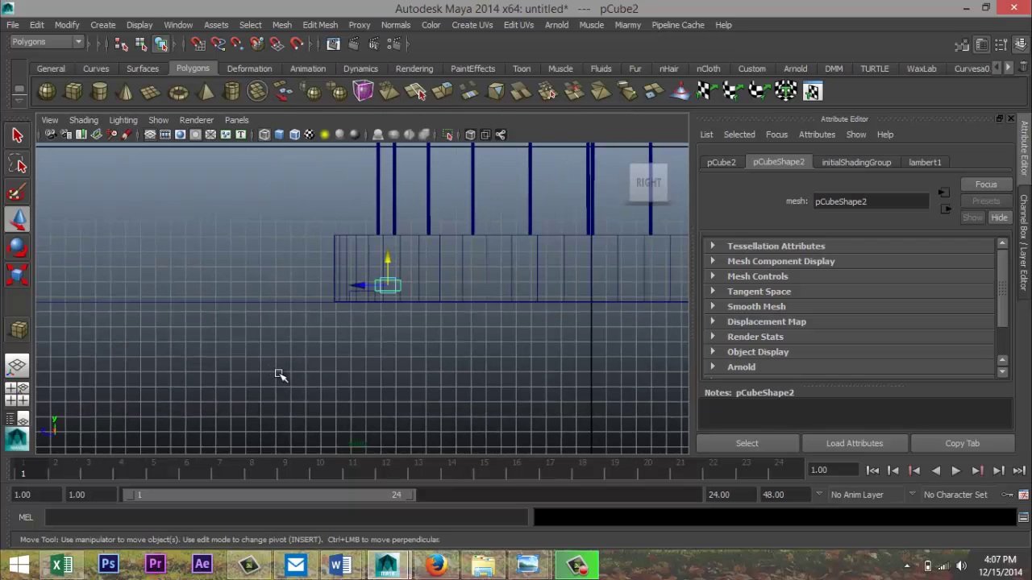
key("shift+d")
key("shift+d")
key("shift+d")
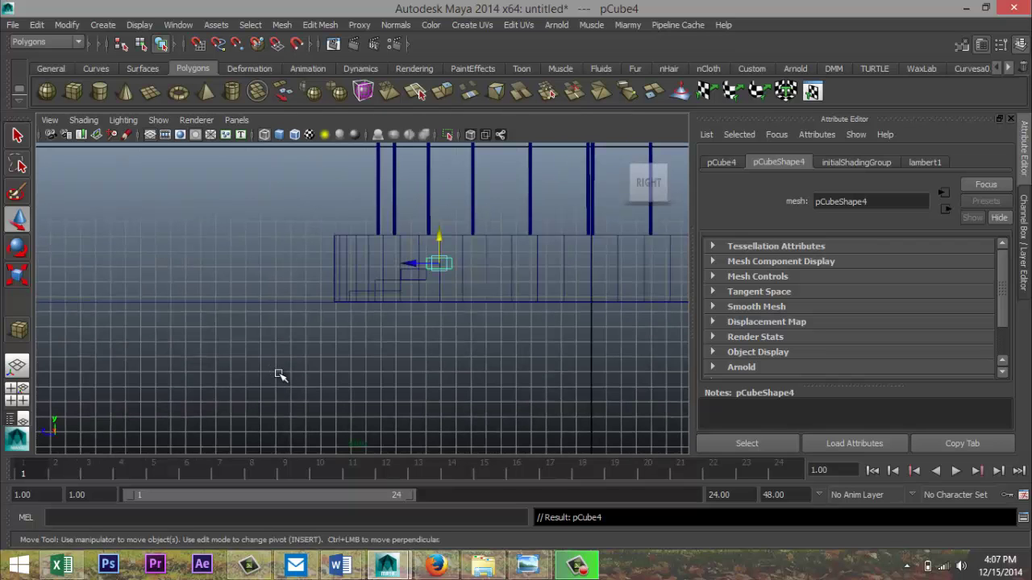
key("shift+d")
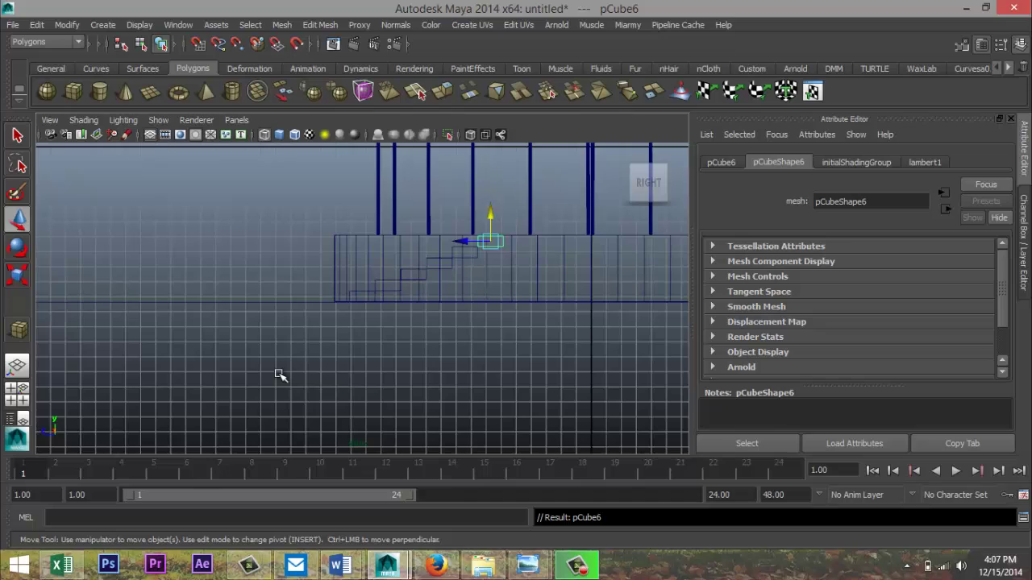
Step: Select all six step blocks, leaving out the cylindrical base, and combine them into one mesh
left_click(402, 381)
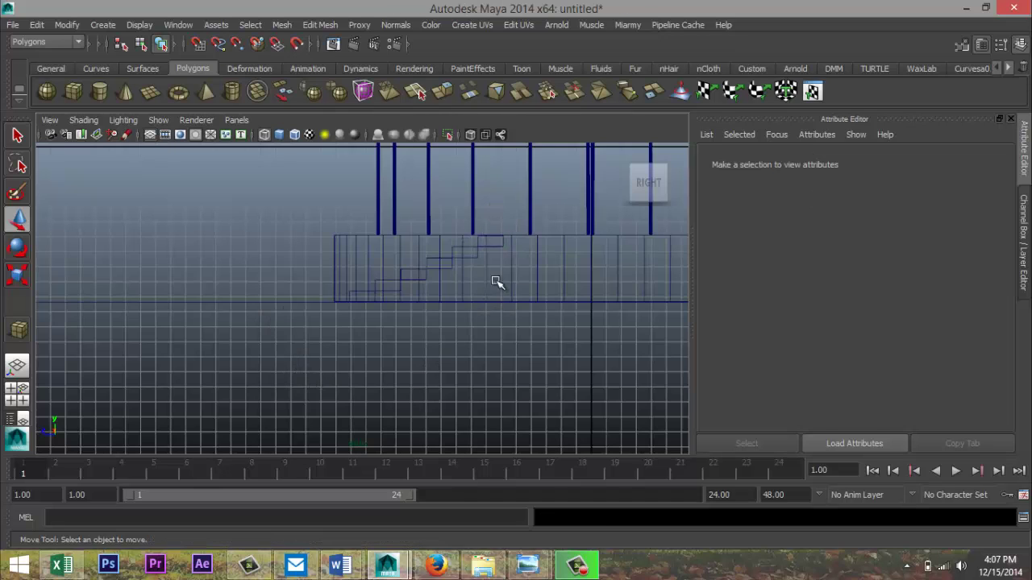
left_click(490, 246)
left_click(475, 255, "shift")
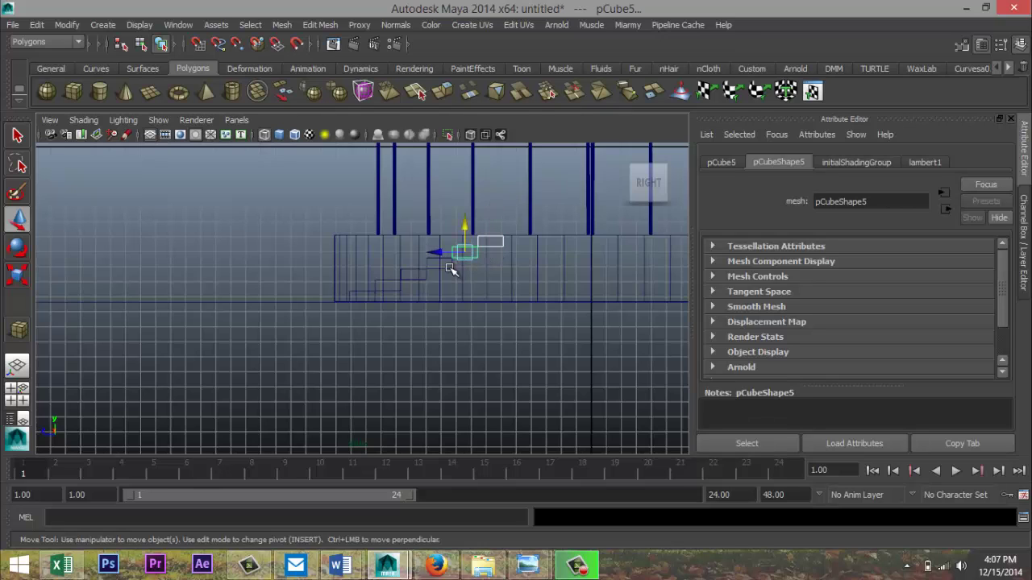
left_click(446, 268, "shift")
left_click(414, 281, "shift")
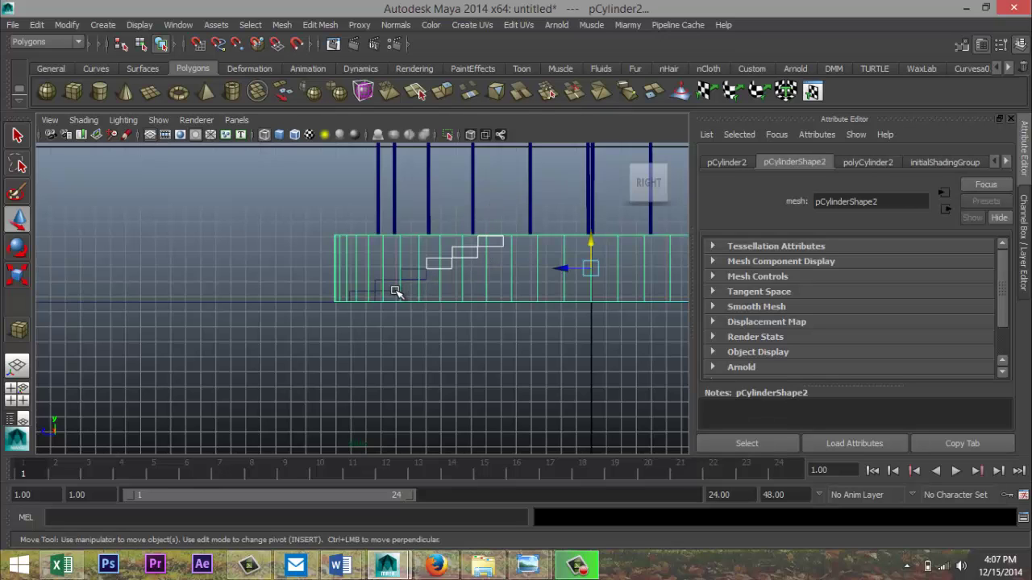
left_click(411, 280, "shift")
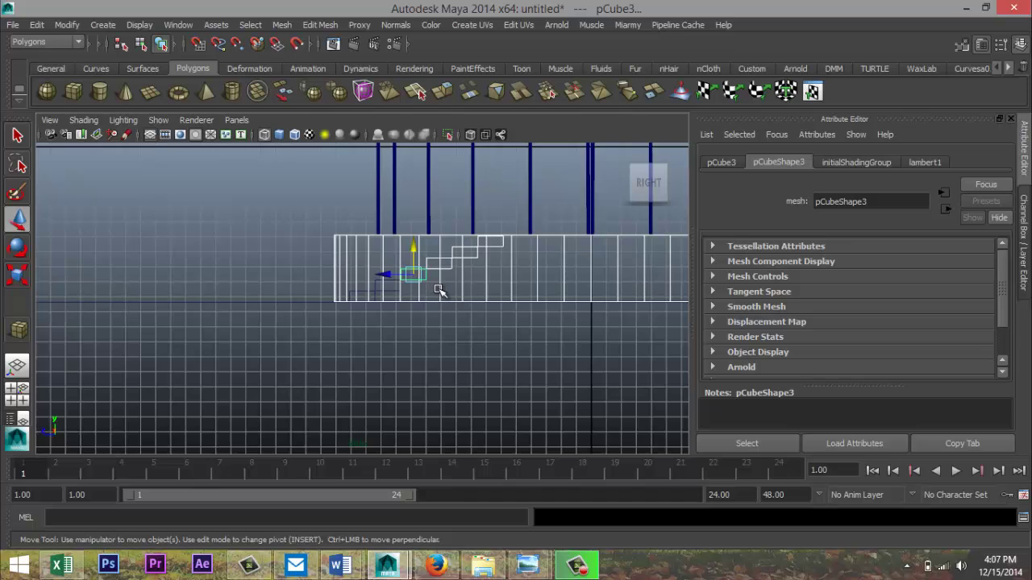
left_click(440, 288, "shift")
left_click(392, 291)
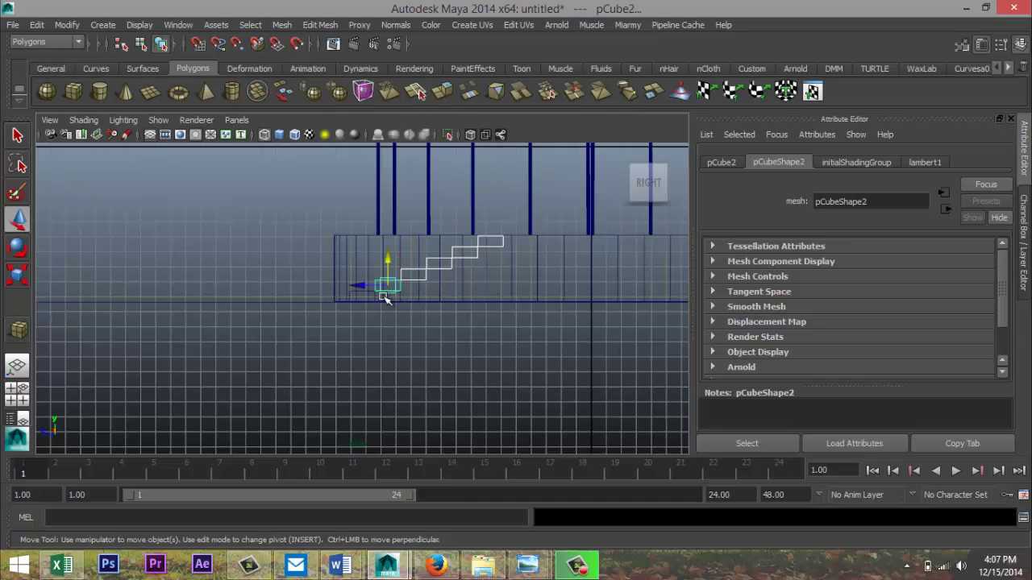
left_click(353, 295)
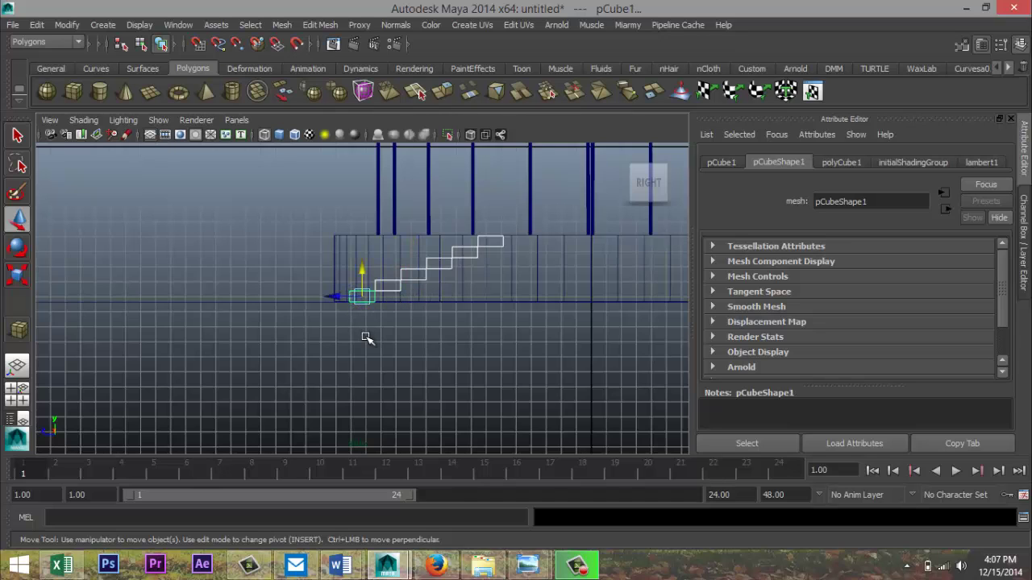
left_click(280, 25)
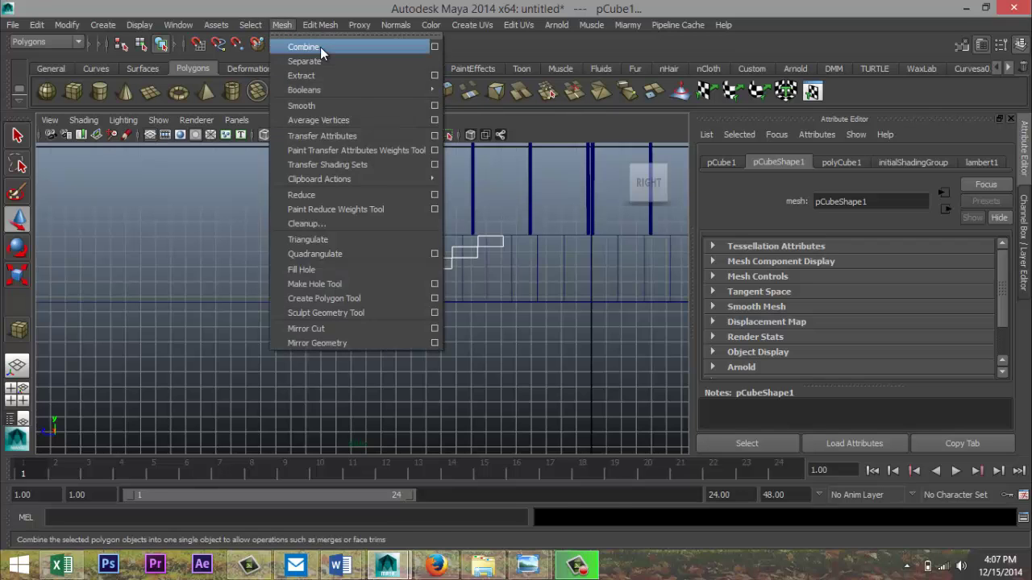
left_click(306, 44)
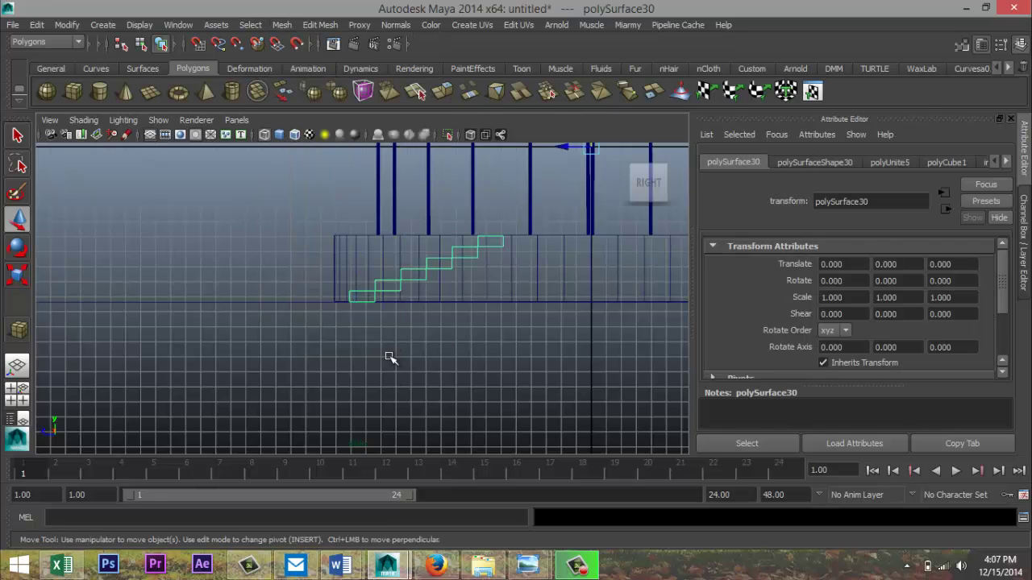
Step: Move the combined staircase to about 22.610 in Z, clear of the base, and center its pivot
scroll(403, 362, "down", 3)
left_click_drag(474, 206, 270, 243)
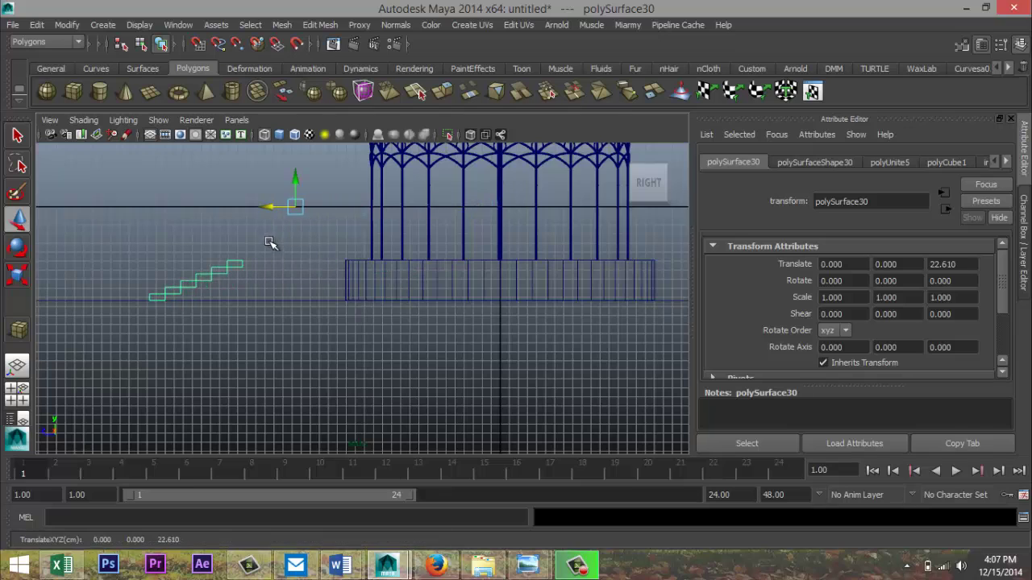
left_click(72, 27)
left_click(121, 167)
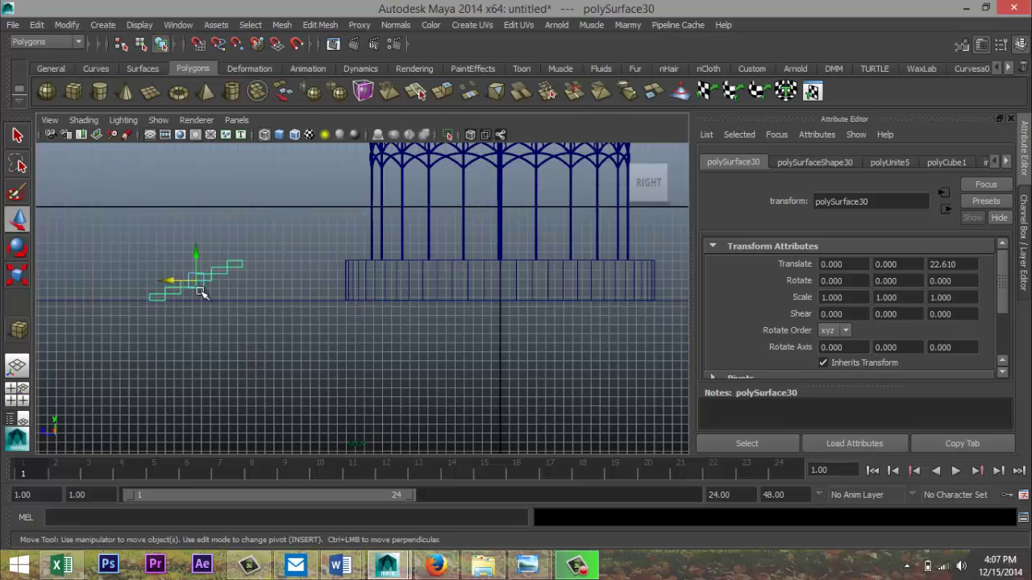
Step: Lower the bottom edges of the five upper steps together until the second step's underside meets the ground plane
key("f")
scroll(372, 368, "down", 4)
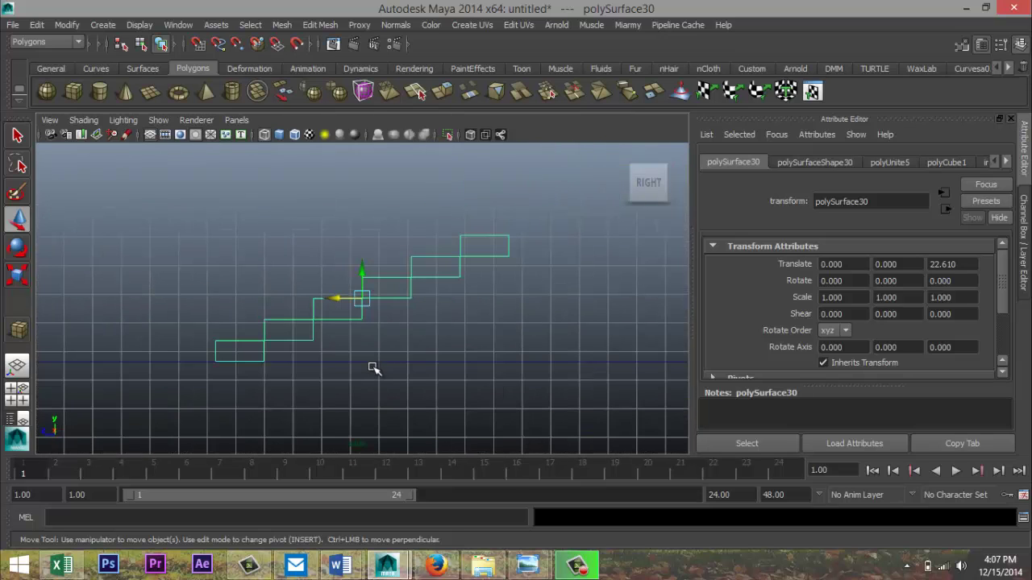
right_click_drag(482, 256, 484, 202)
left_click_drag(487, 247, 340, 337)
left_click_drag(288, 357, 289, 359, "shift")
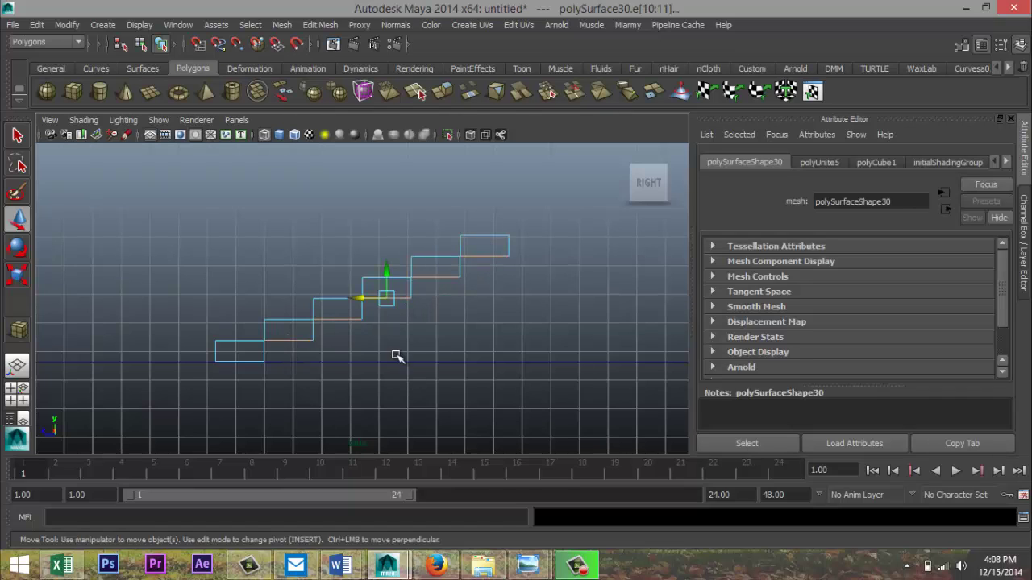
left_click_drag(387, 273, 390, 294)
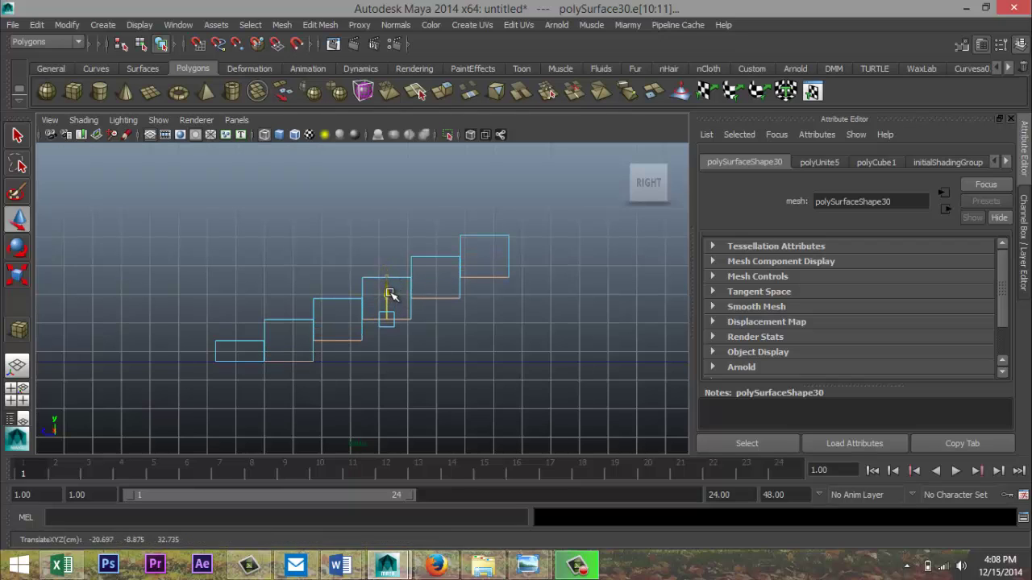
Step: Lower the bottom edges of the four highest steps together until the third step's underside meets the ground plane
left_click(332, 327)
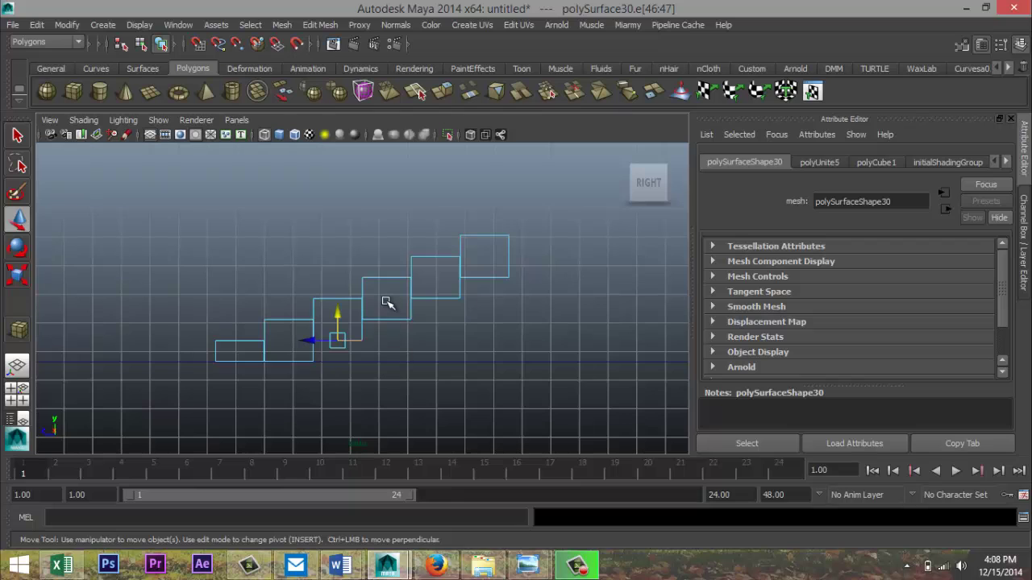
left_click_drag(385, 302, 385, 332, "shift")
left_click_drag(428, 286, 430, 325, "shift")
left_click_drag(488, 272, 482, 312, "shift")
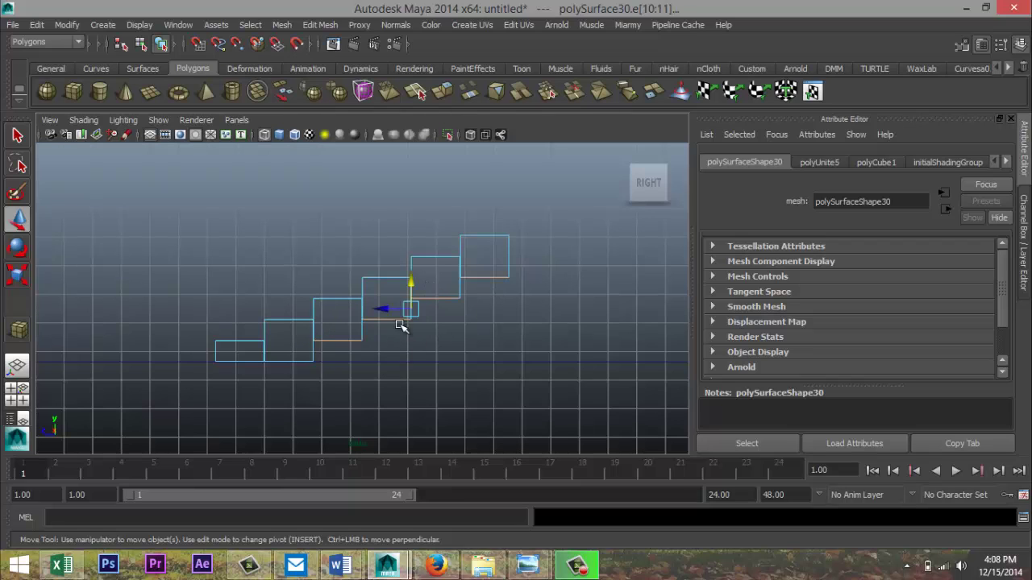
left_click_drag(409, 284, 392, 365)
Step: Extend the bottom edges of the three highest steps down to the ground plane, at about -10.361 in Y
left_click(499, 351)
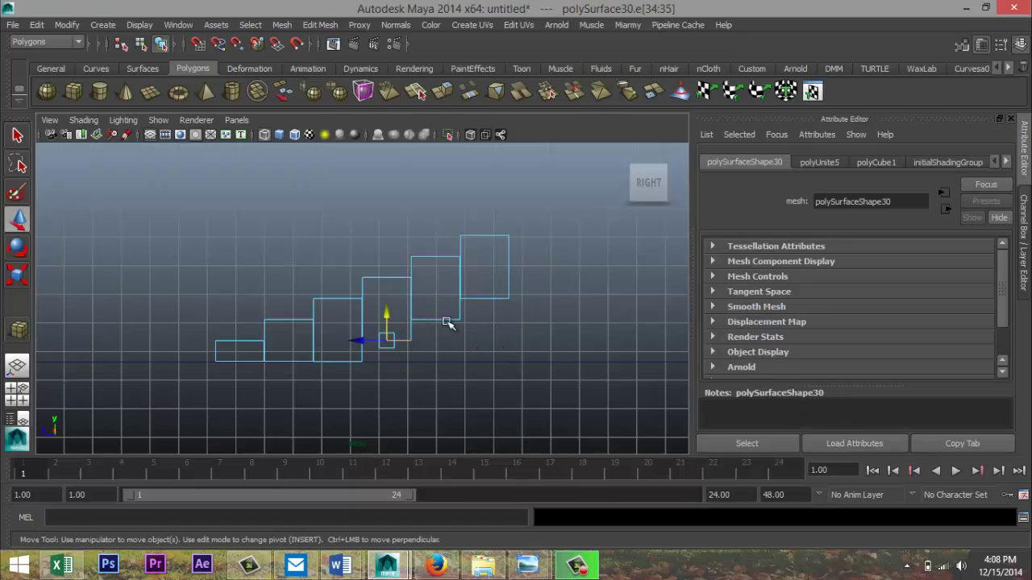
left_click_drag(443, 304, 443, 361, "shift")
left_click_drag(483, 283, 480, 332, "shift")
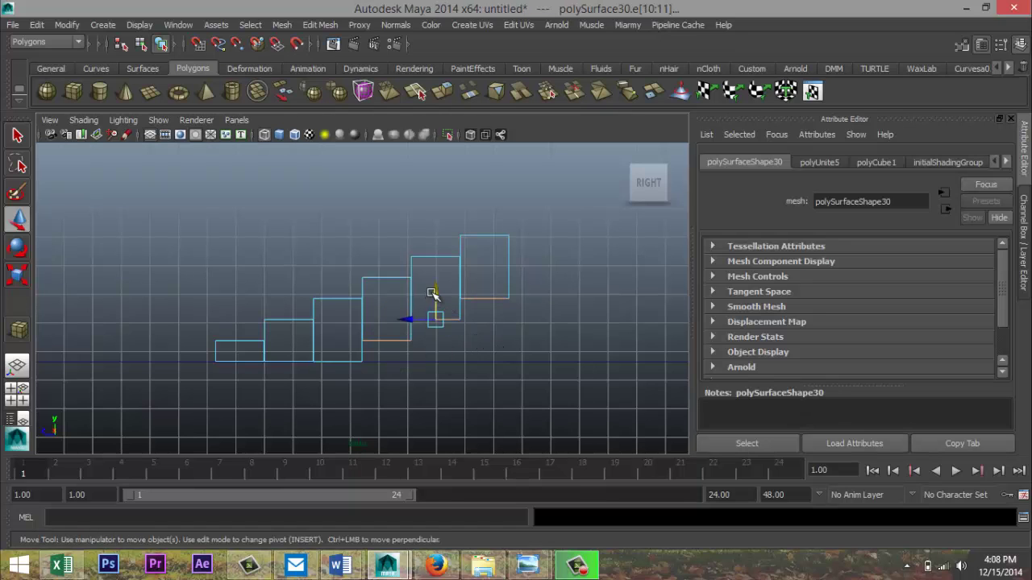
left_click_drag(435, 294, 422, 374)
left_click_drag(489, 298, 476, 371, "shift")
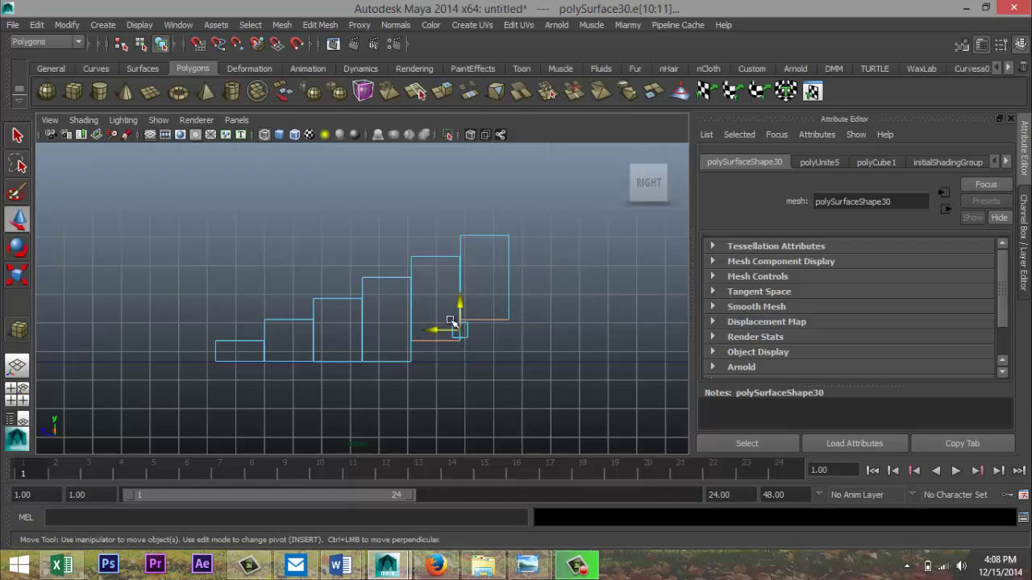
left_click_drag(461, 305, 491, 336)
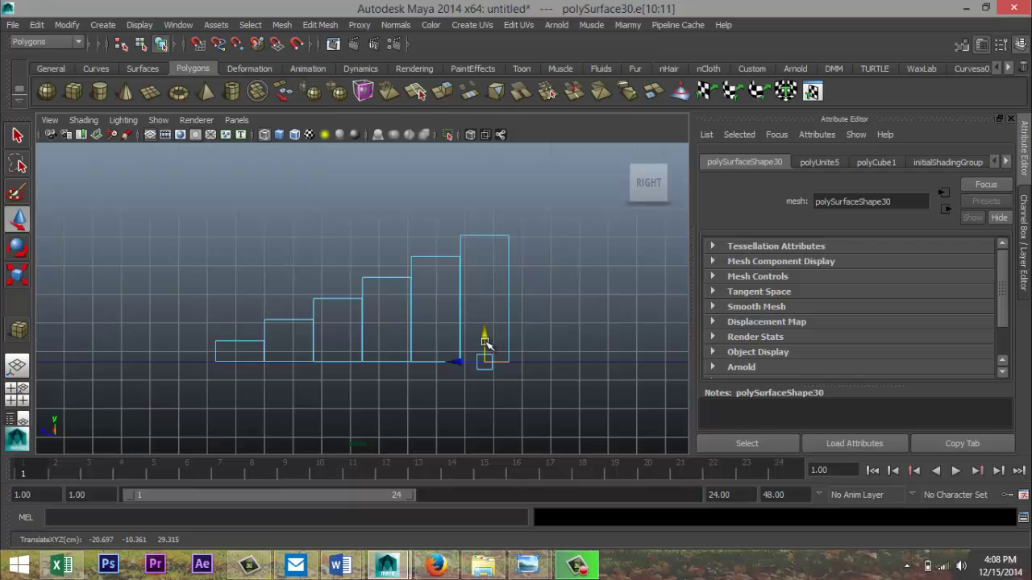
Step: Try to combine the staircase mesh from the top view with all of its edges selected
left_click(17, 393)
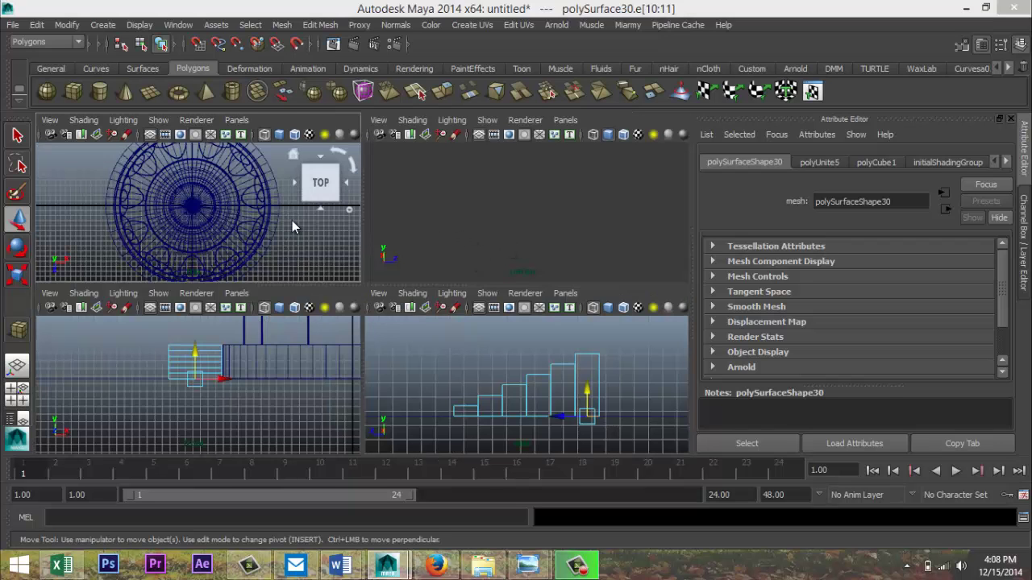
key("space")
scroll(409, 339, "down", 5)
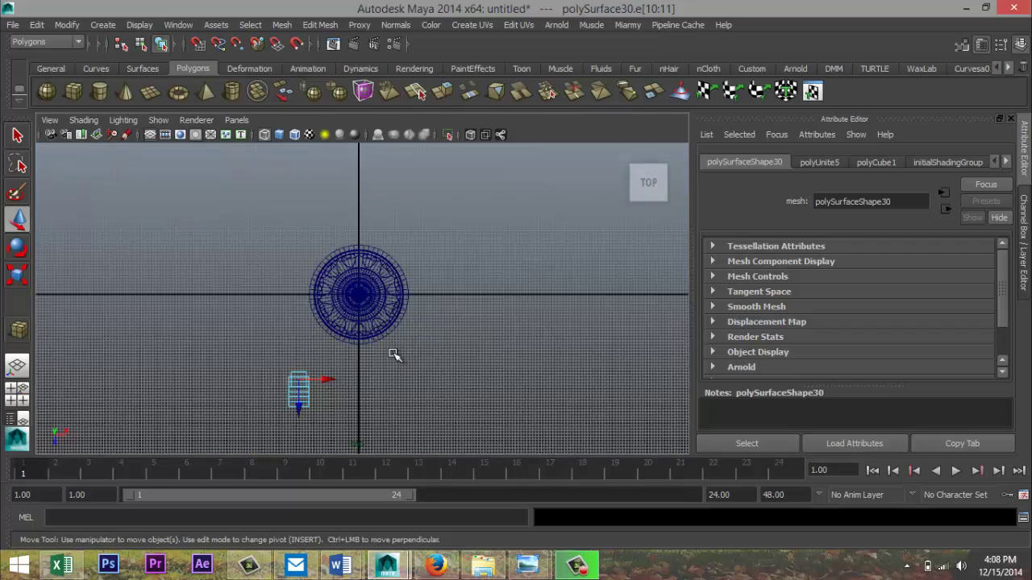
left_click_drag(224, 355, 352, 454)
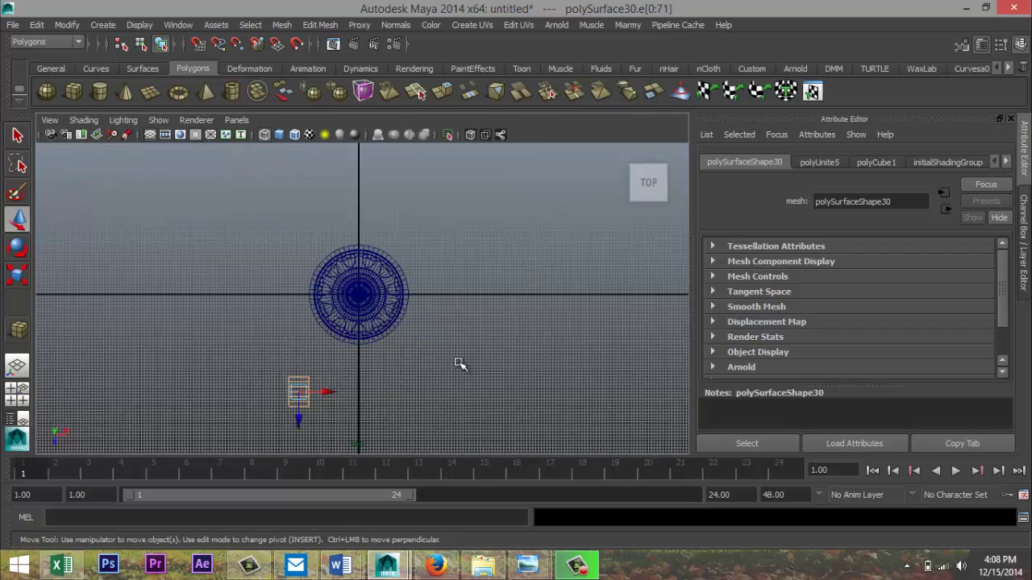
left_click(283, 27)
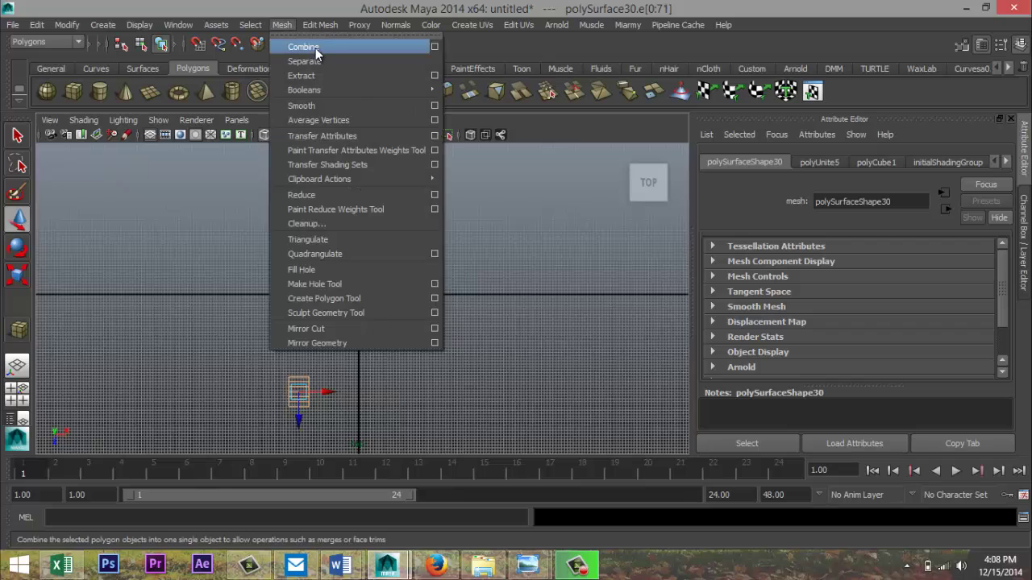
left_click(315, 49)
left_click(486, 359)
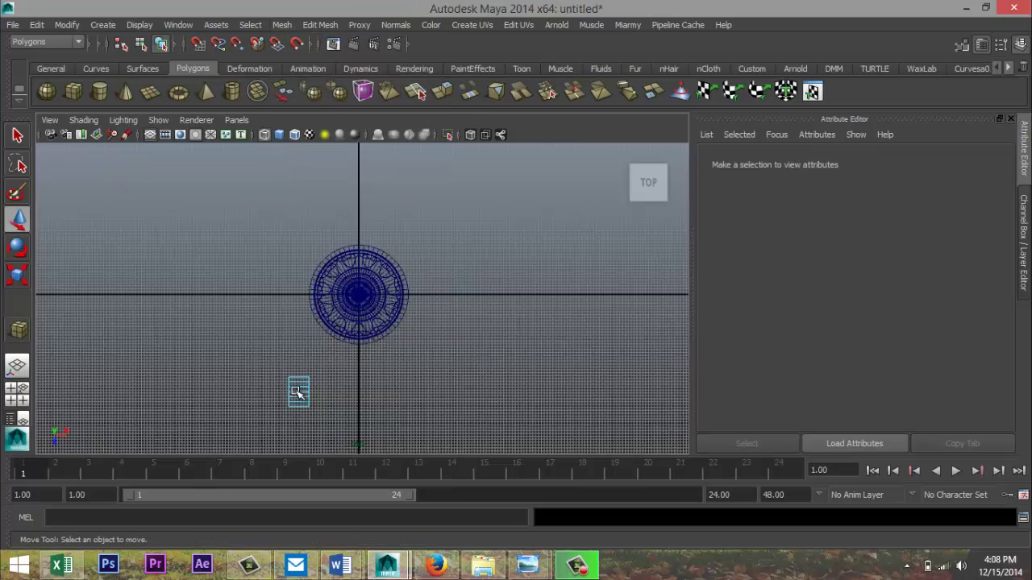
Step: Return the staircase to object mode and move it to about -6.861 in Z, beside the cylindrical base
right_click_drag(298, 393, 360, 224)
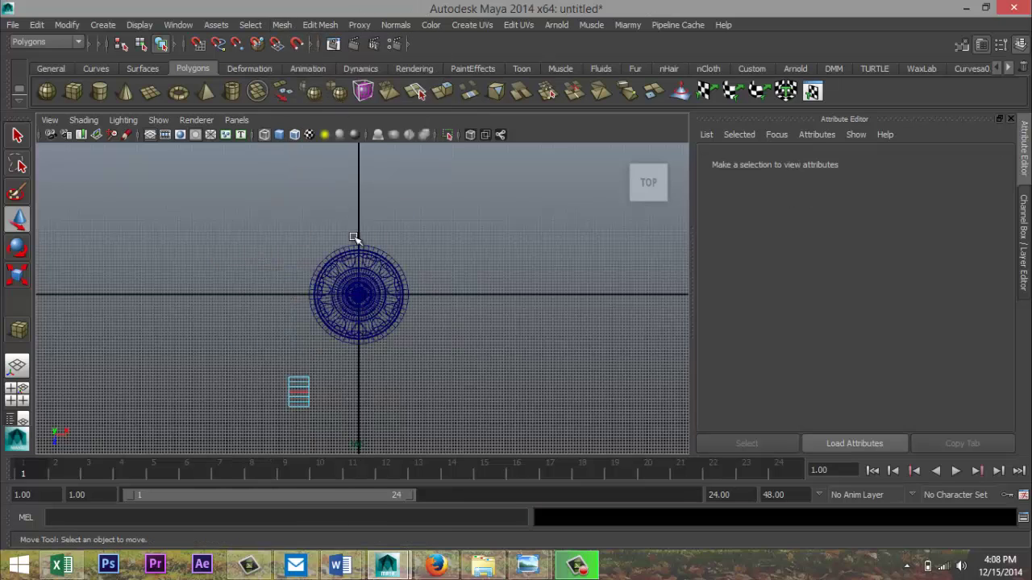
left_click(308, 397)
left_click_drag(299, 420, 285, 344)
key("f")
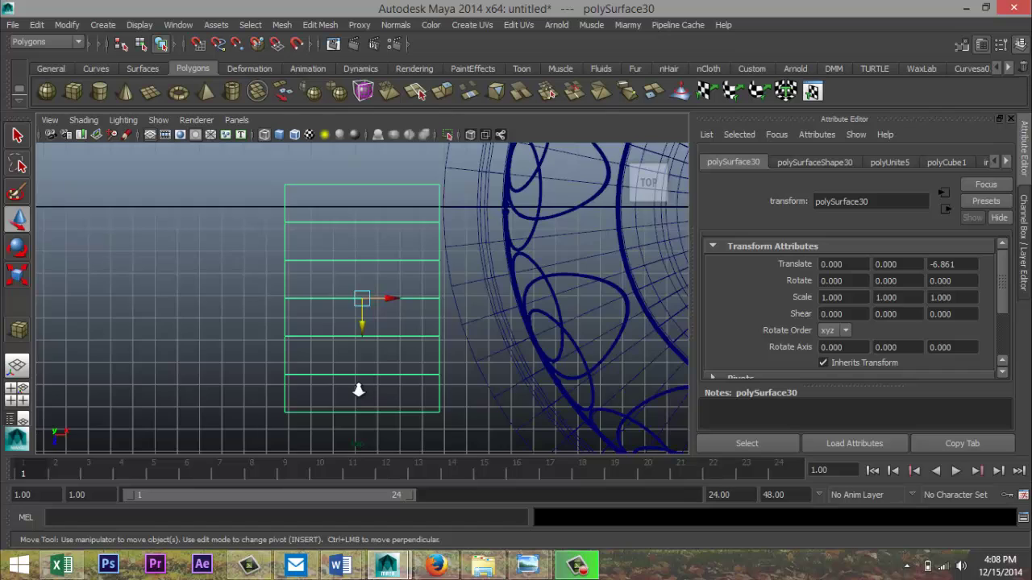
scroll(359, 391, "down", 2)
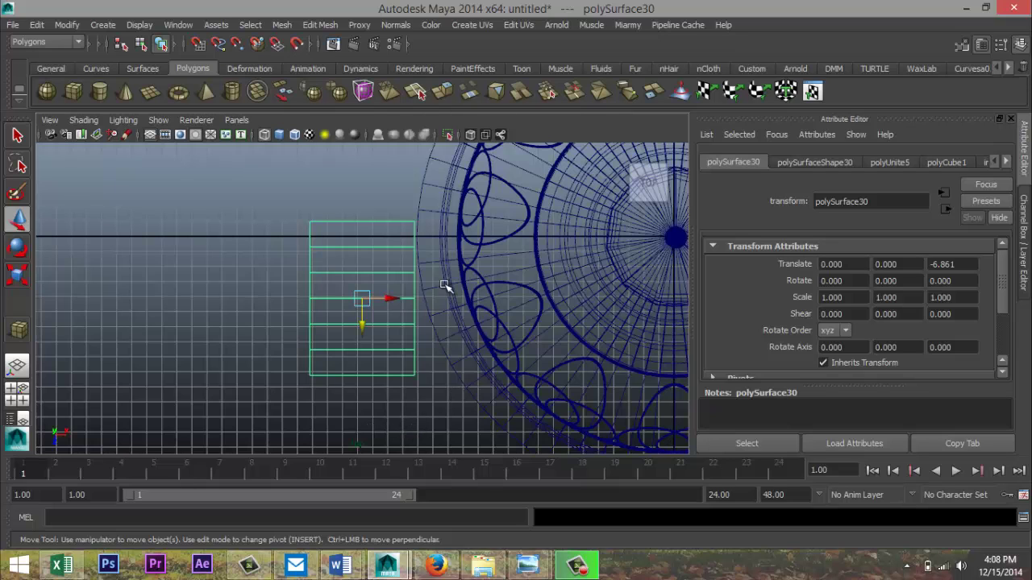
Step: Apply a nonlinear Bend deformer to the selected staircase
left_click(79, 46)
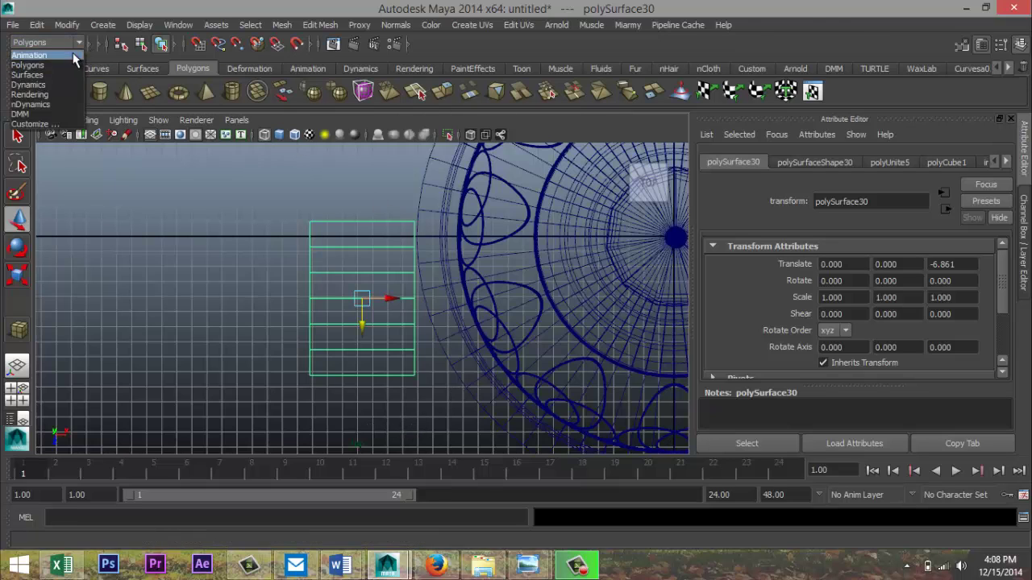
left_click(28, 56)
left_click(404, 25)
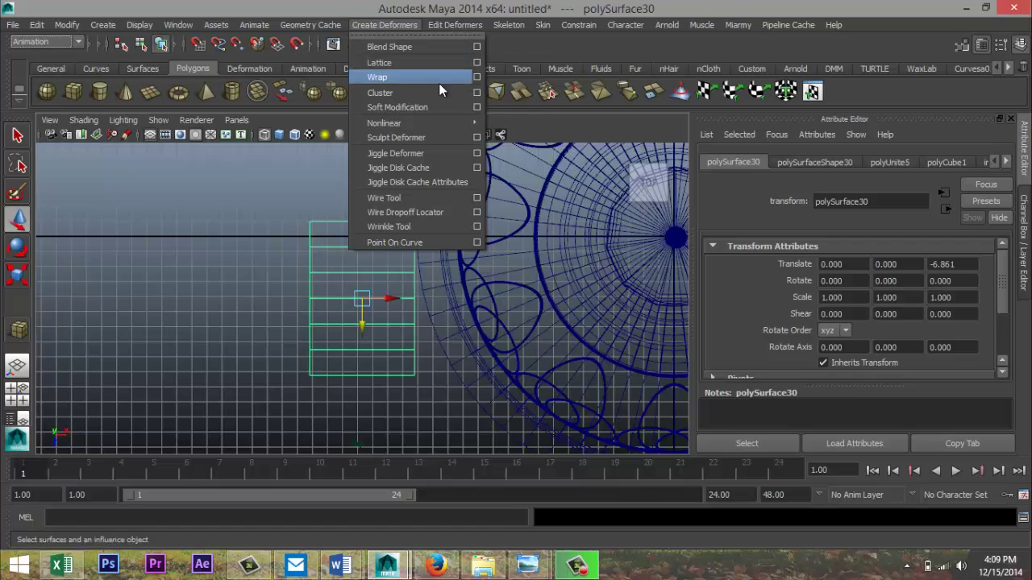
mouse_move(462, 124)
left_click(510, 131)
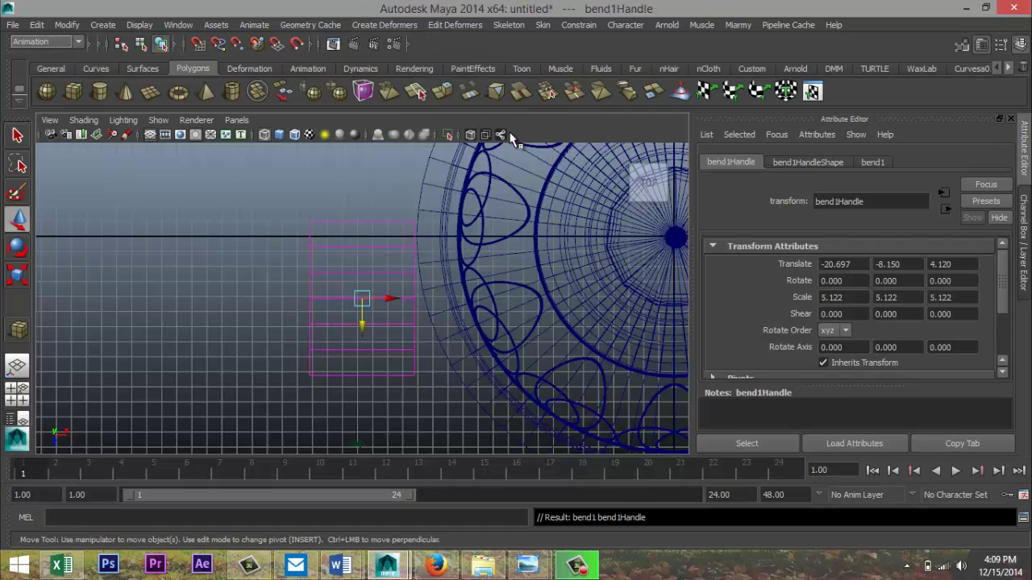
Step: Rotate the bend handle to exactly 90 degrees in X so that it lies along the staircase's length
key("space")
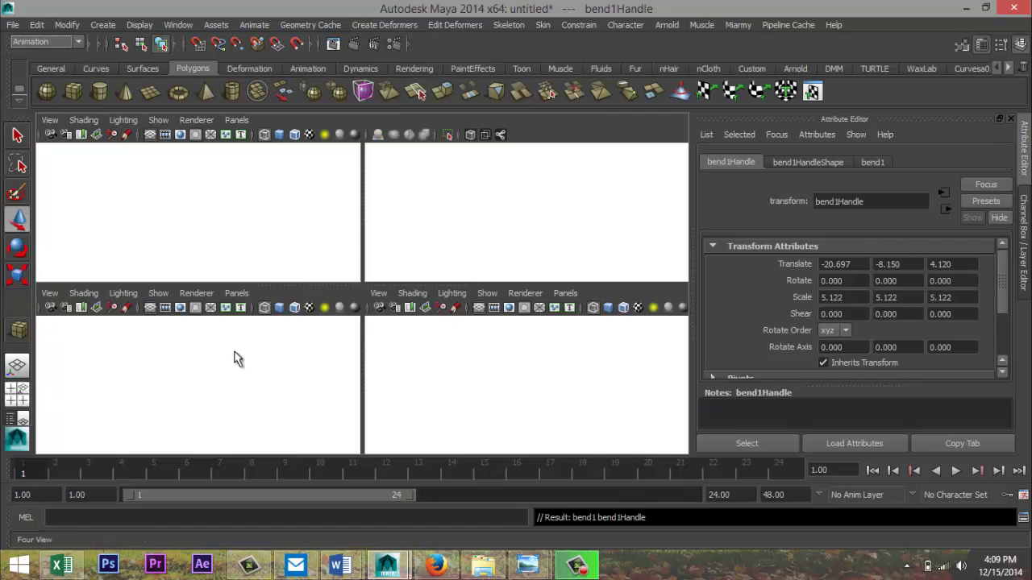
key("space")
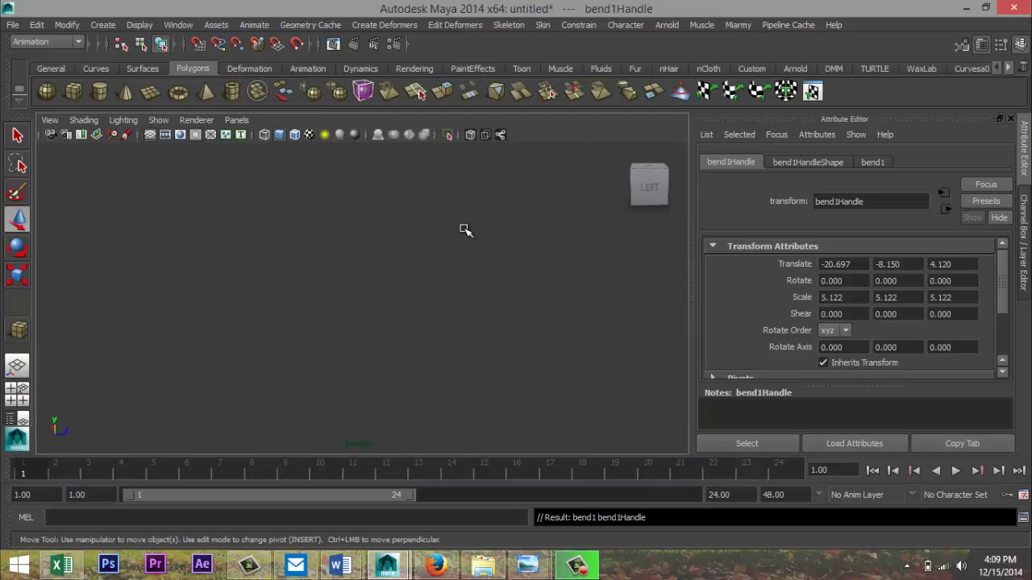
key("f")
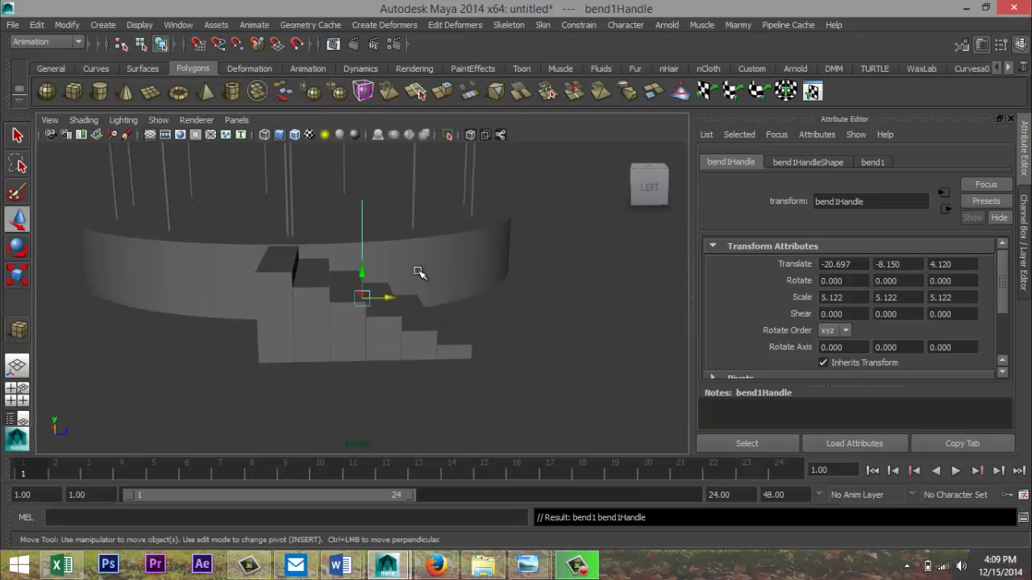
key("e")
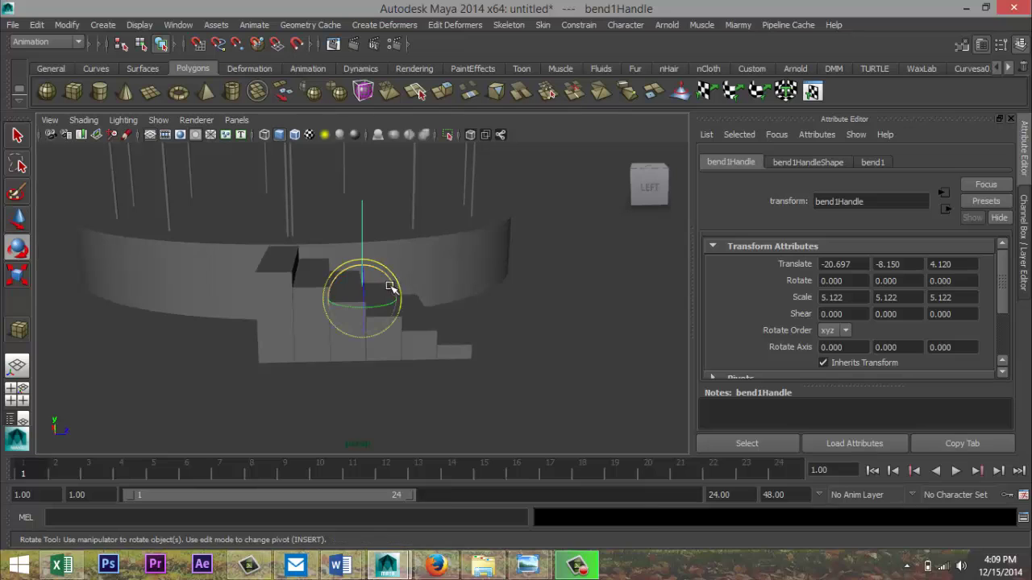
left_click_drag(379, 272, 400, 311)
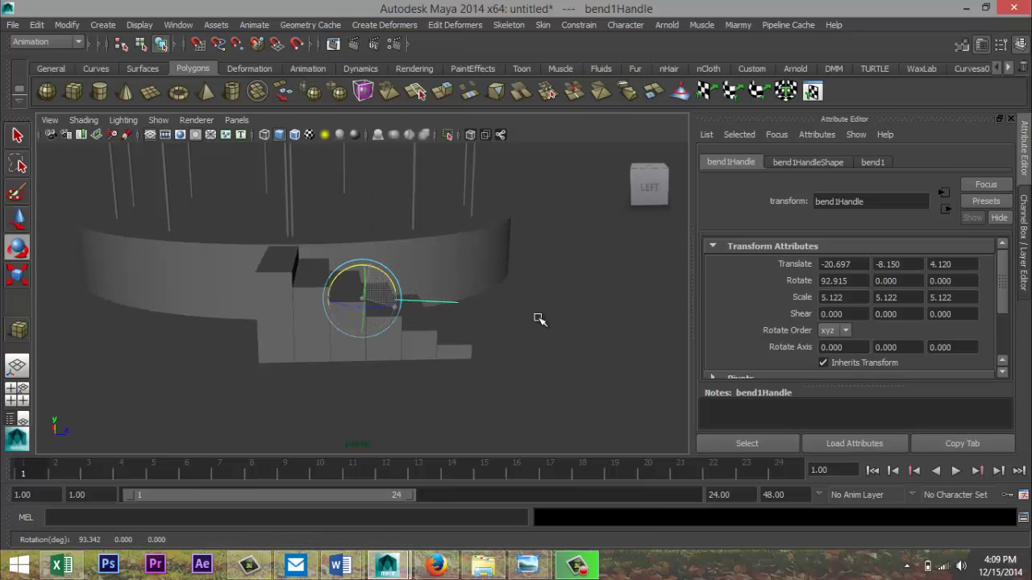
left_click_drag(859, 283, 743, 287)
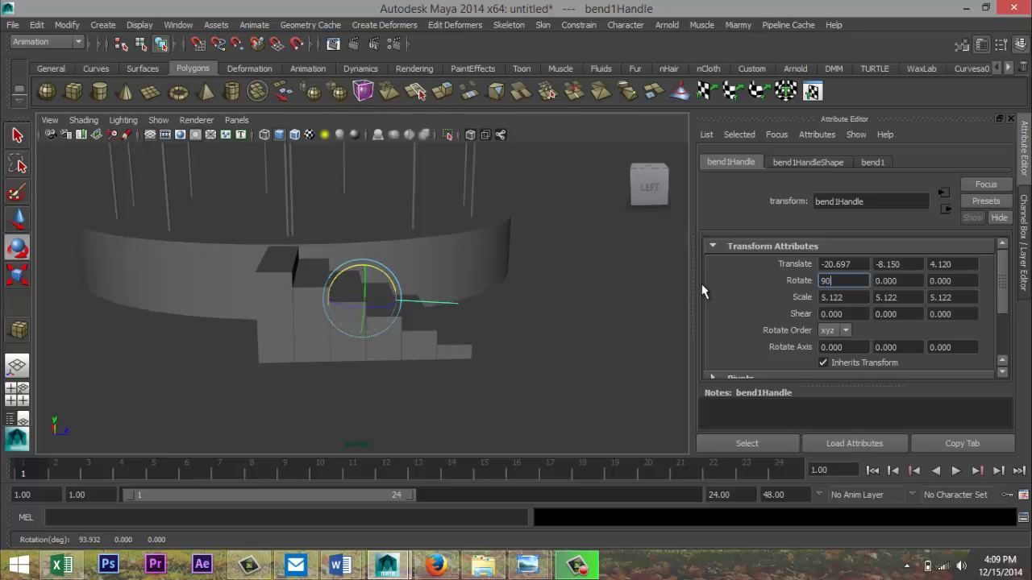
key("Return")
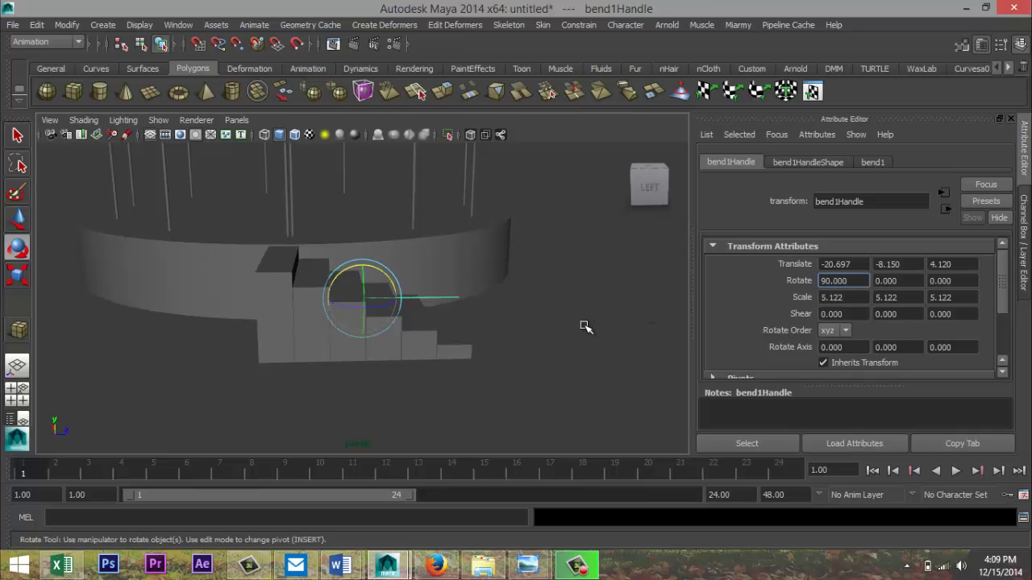
Step: Set the bend's curvature to about 14.534 so the staircase curves around the cylindrical base
left_click_drag(559, 346, 491, 367, "alt")
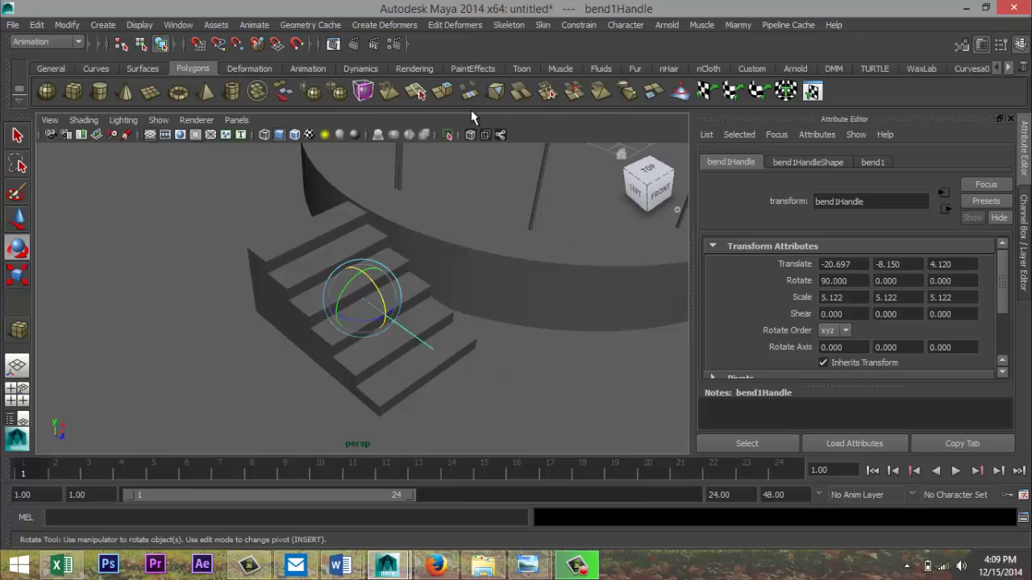
left_click(873, 163)
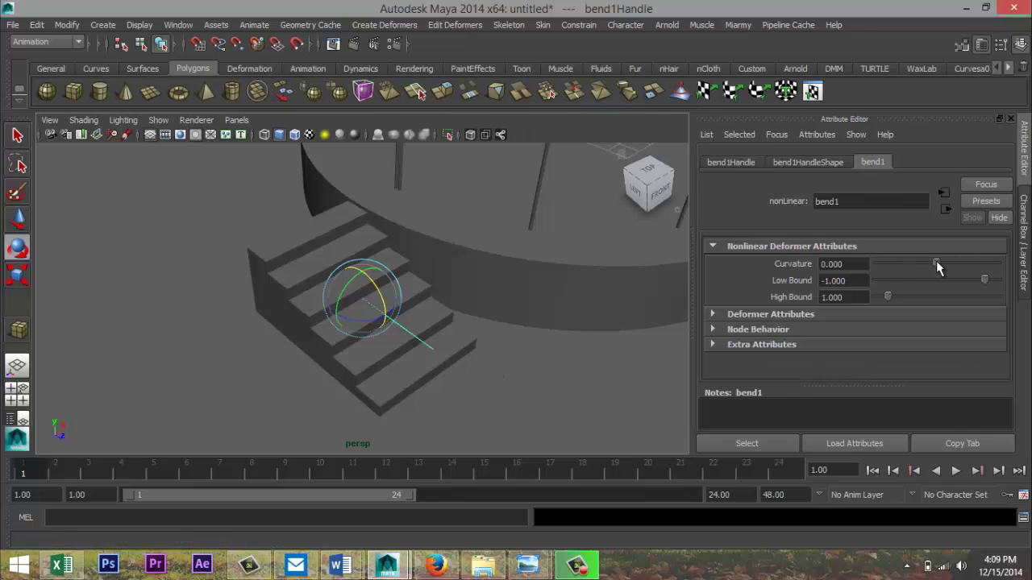
left_click_drag(936, 269, 937, 268)
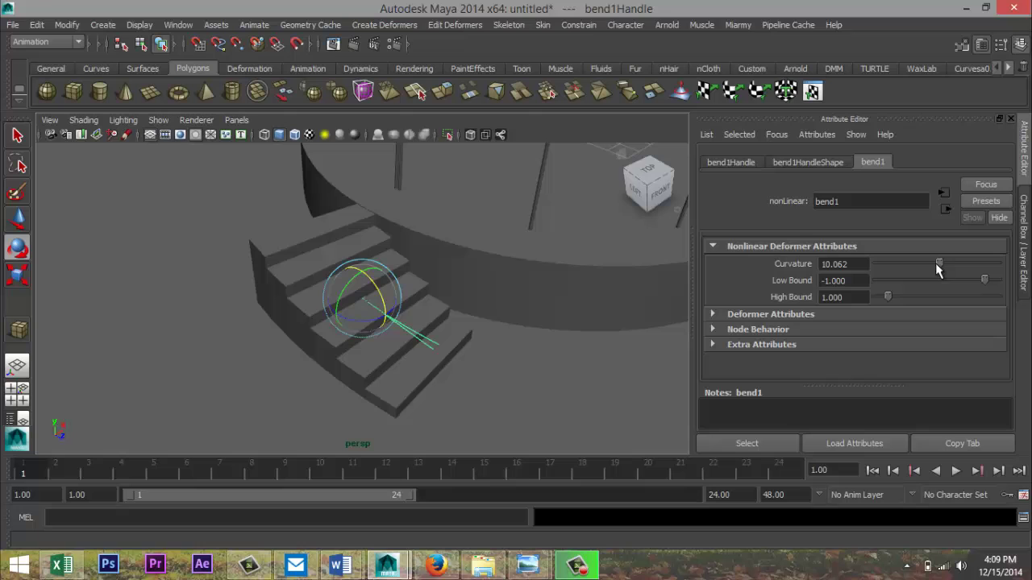
left_click(17, 393)
key("space")
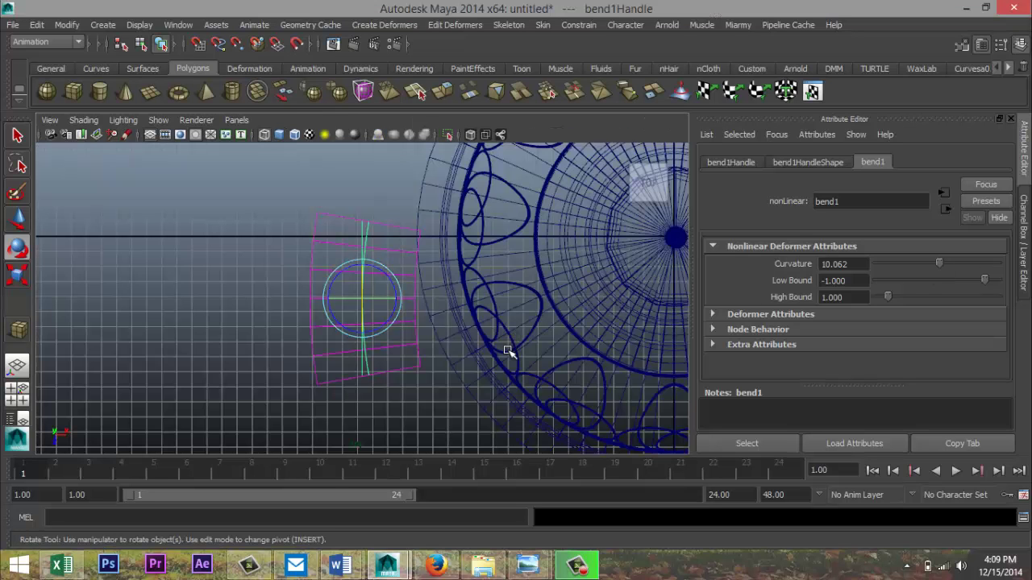
left_click_drag(938, 262, 940, 268)
left_click_drag(940, 268, 940, 269)
left_click_drag(940, 269, 940, 268)
left_click_drag(940, 268, 941, 268)
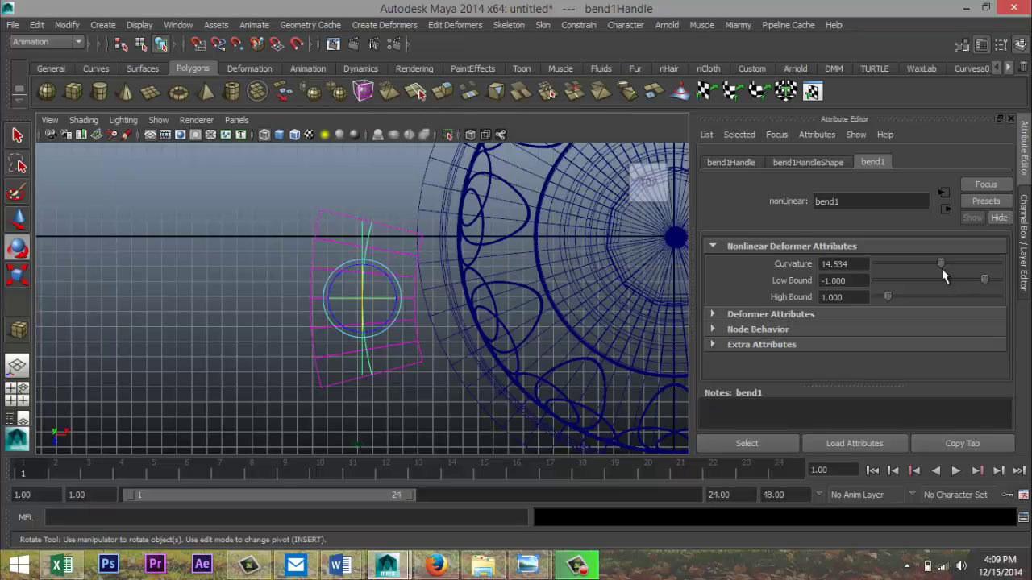
Step: Delete the bent staircase's construction history and center its pivot
left_click_drag(250, 179, 350, 424)
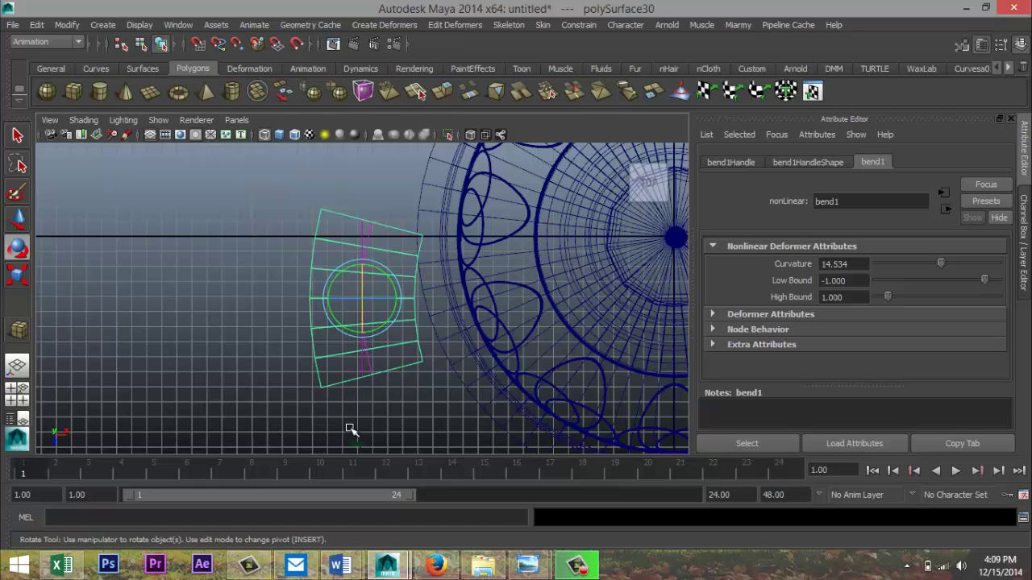
left_click(37, 25)
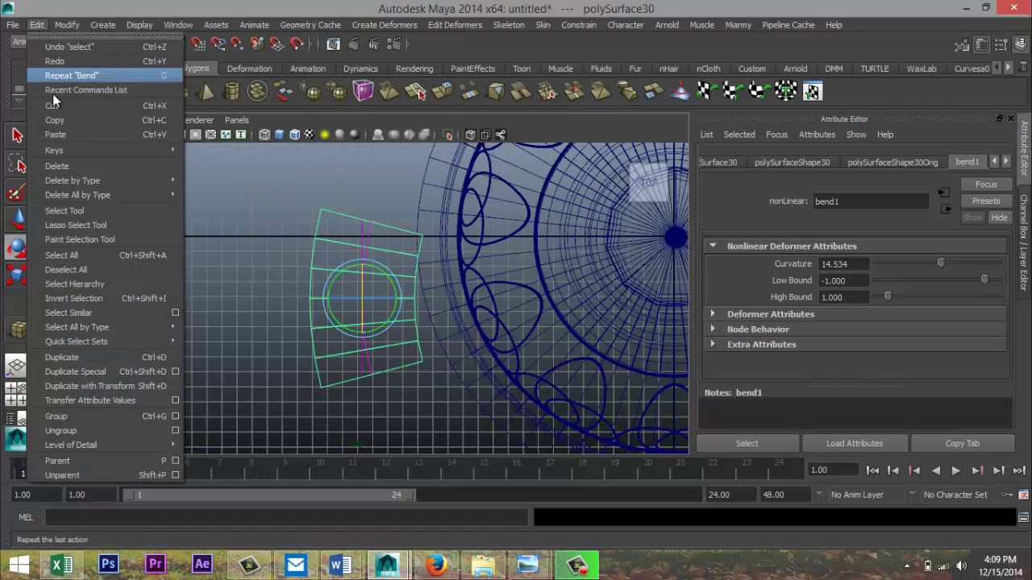
mouse_move(103, 190)
left_click(201, 187)
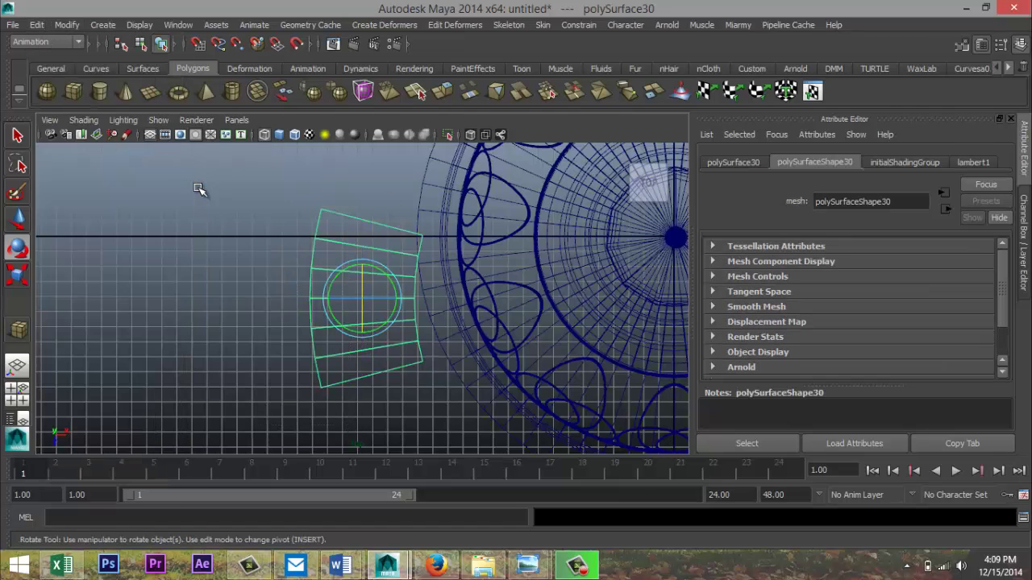
left_click(67, 25)
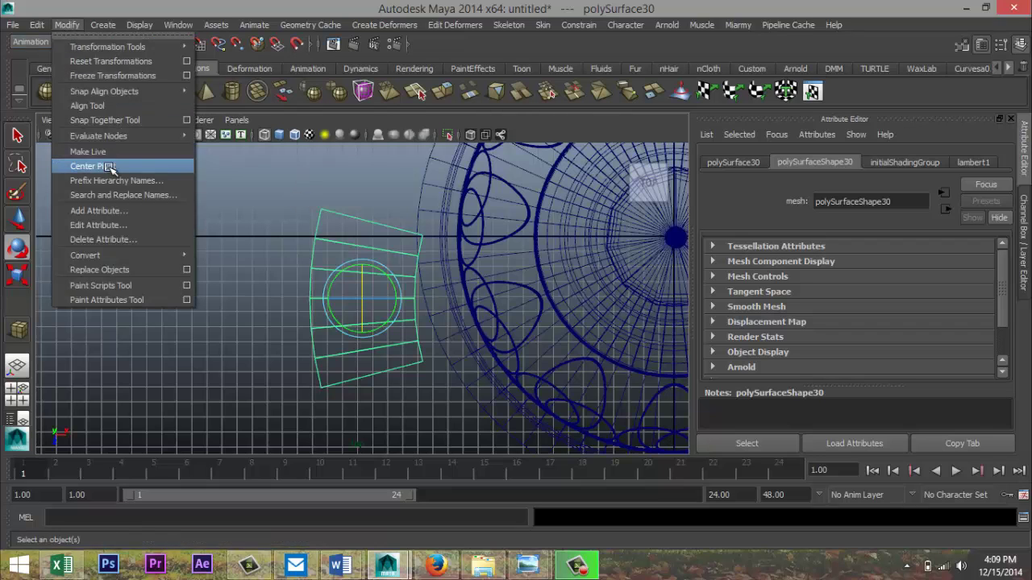
left_click(81, 166)
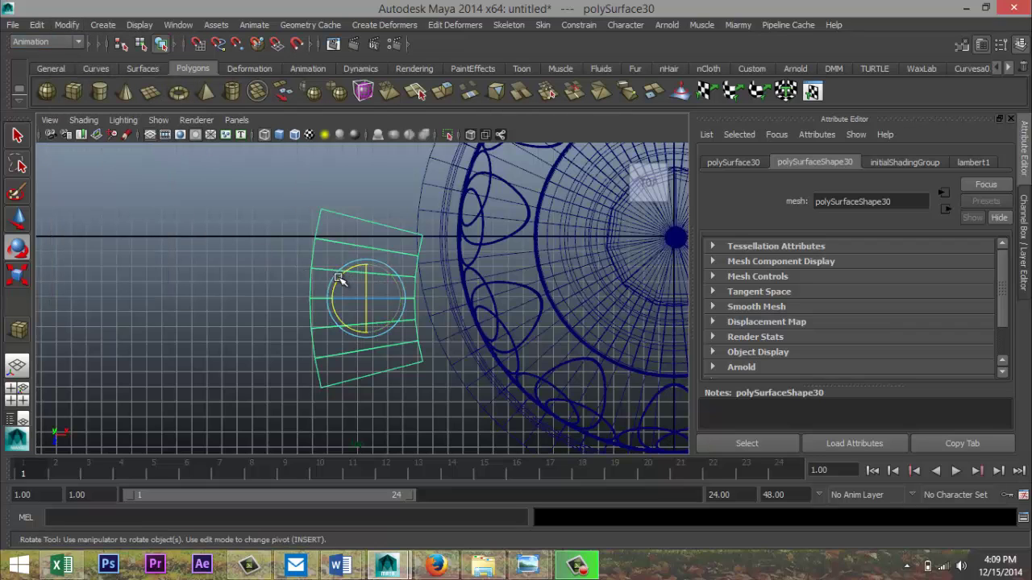
Step: Rotate the staircase about 10.7 degrees in Y and move it to about -19.978 in X, against the base's rim
left_click_drag(341, 281, 343, 289)
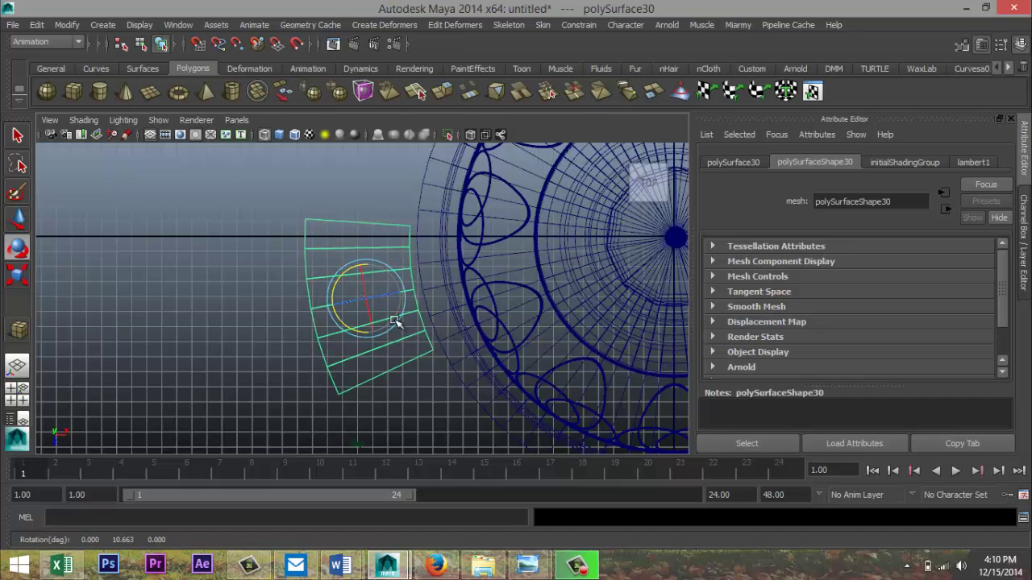
key("w")
left_click_drag(396, 300, 403, 302)
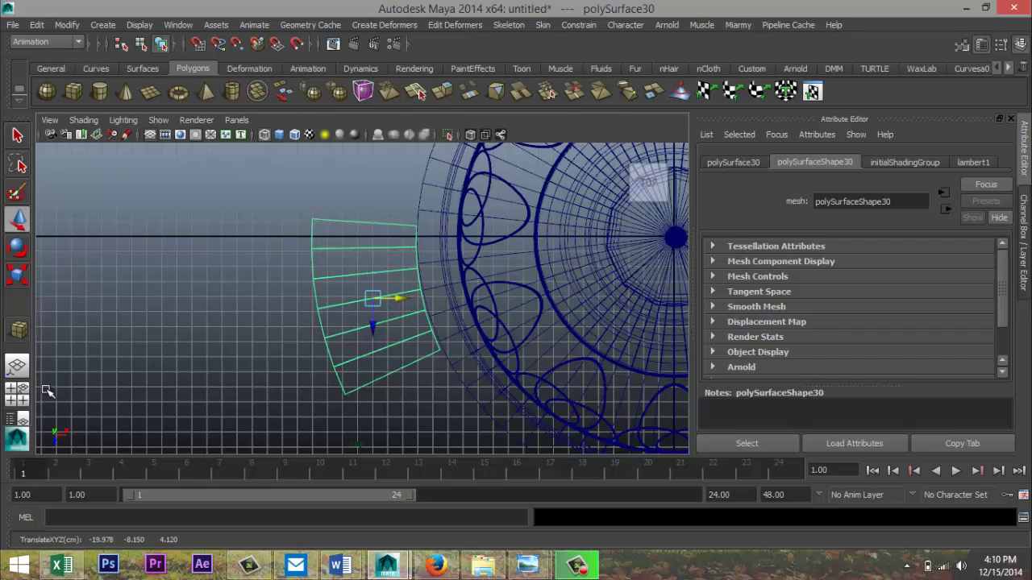
left_click(20, 395)
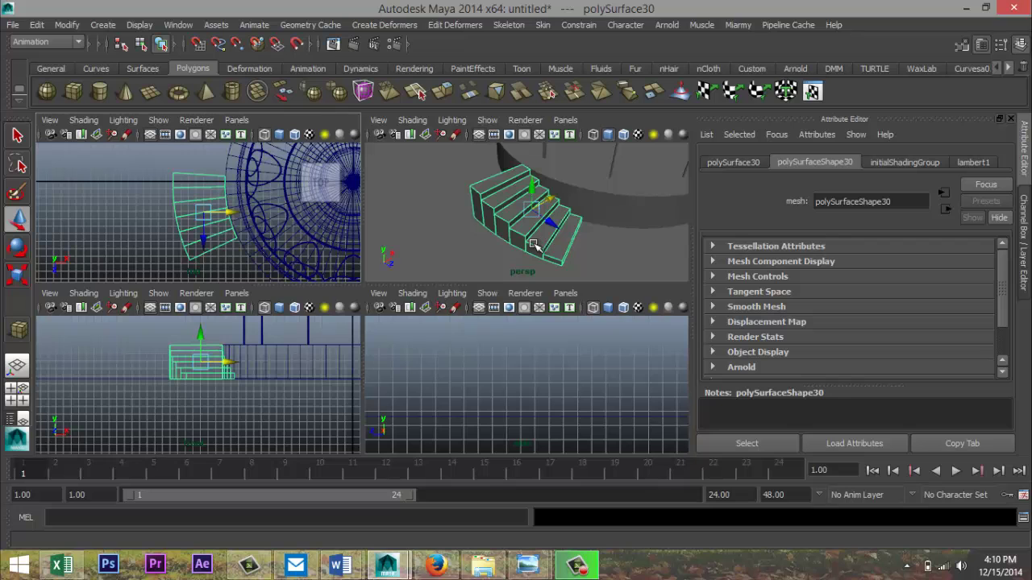
key("space")
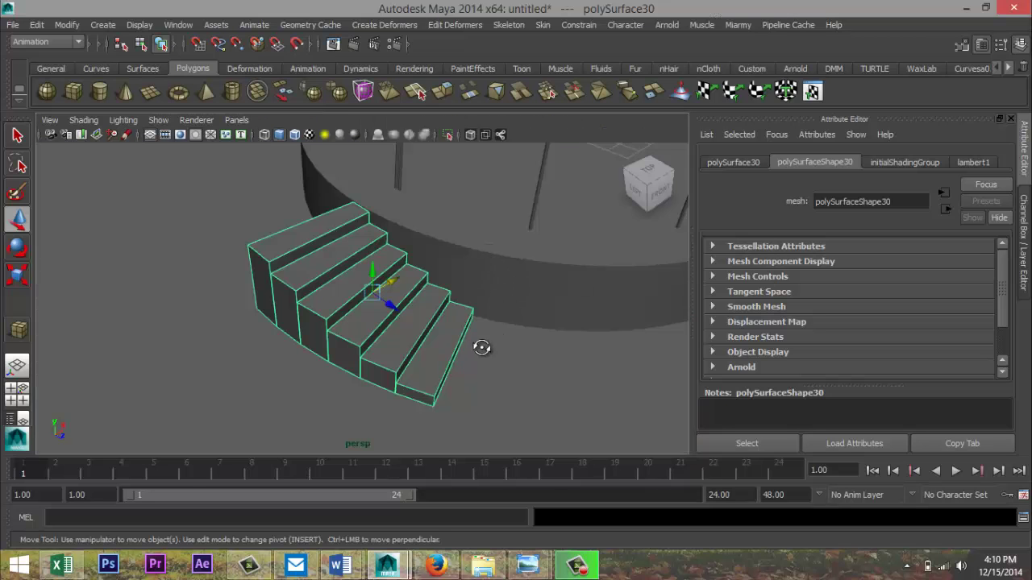
left_click_drag(481, 348, 454, 352, "alt")
left_click(558, 333)
scroll(491, 344, "down", 4)
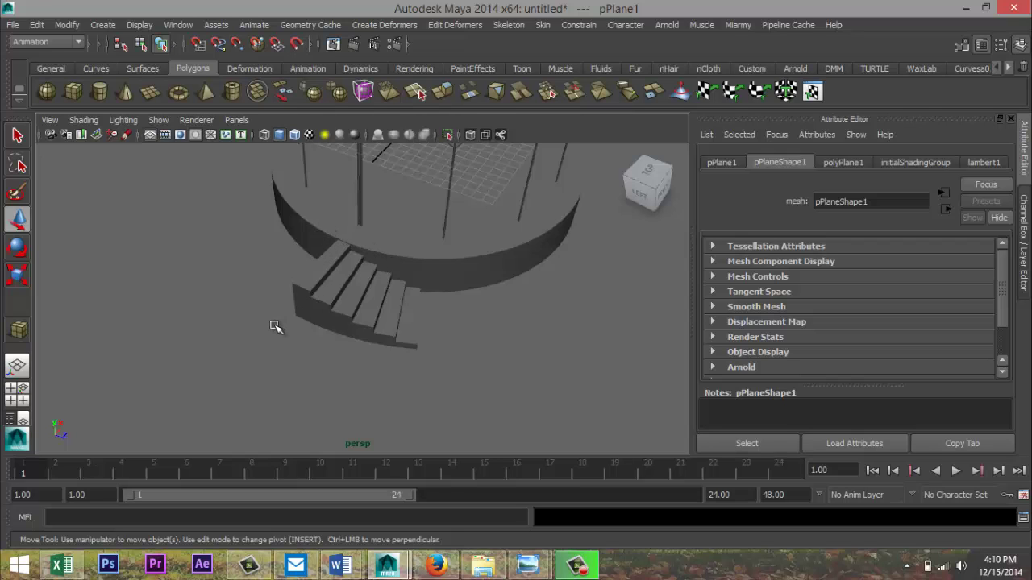
Step: Extrude the end face behind the highest step to about -3.72 in Z, forming a landing along the base
left_click_drag(276, 322, 342, 330, "alt")
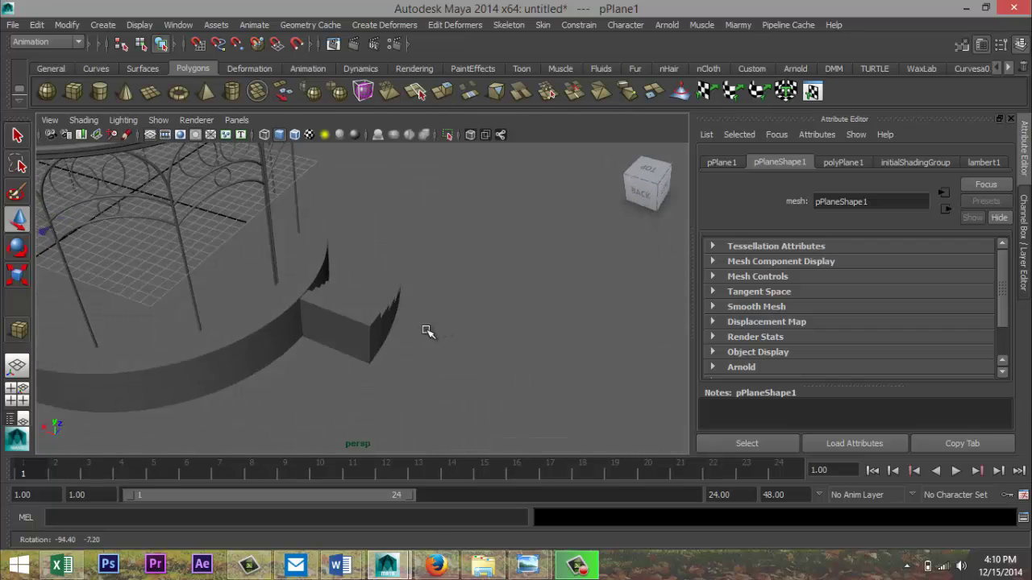
right_click_drag(340, 331, 337, 274)
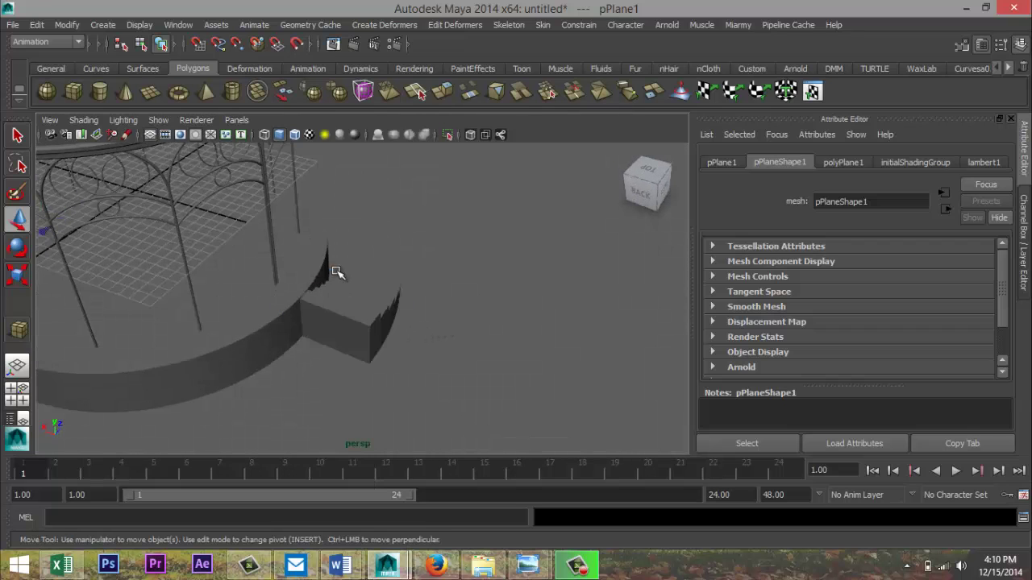
left_click(341, 335)
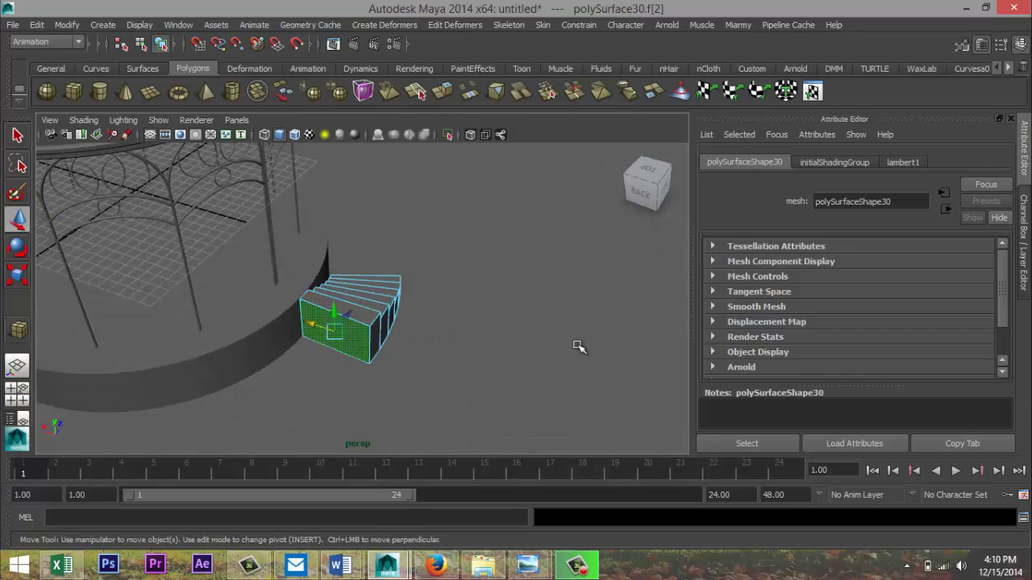
left_click(77, 41)
left_click(68, 65)
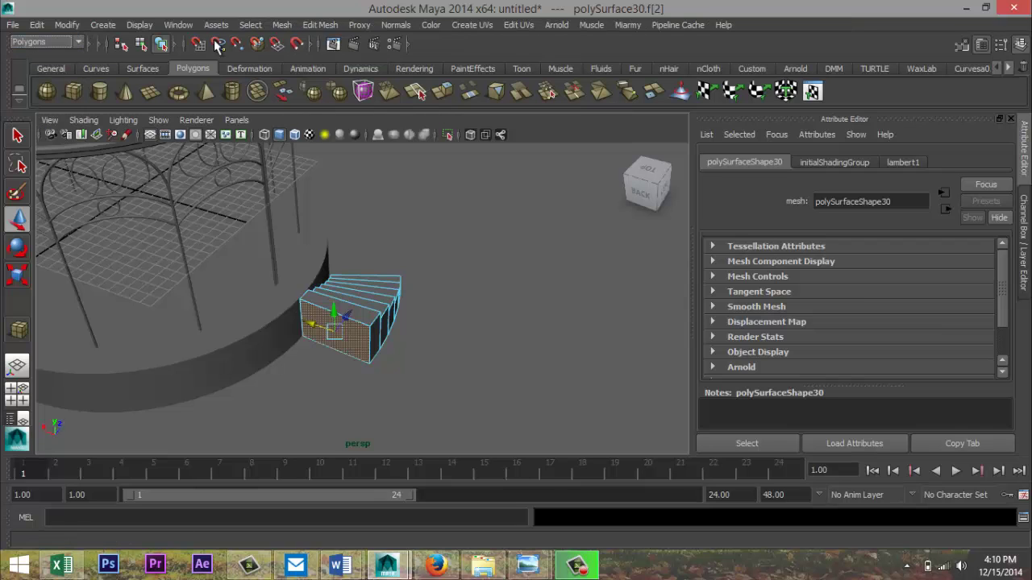
left_click(317, 27)
left_click(320, 76)
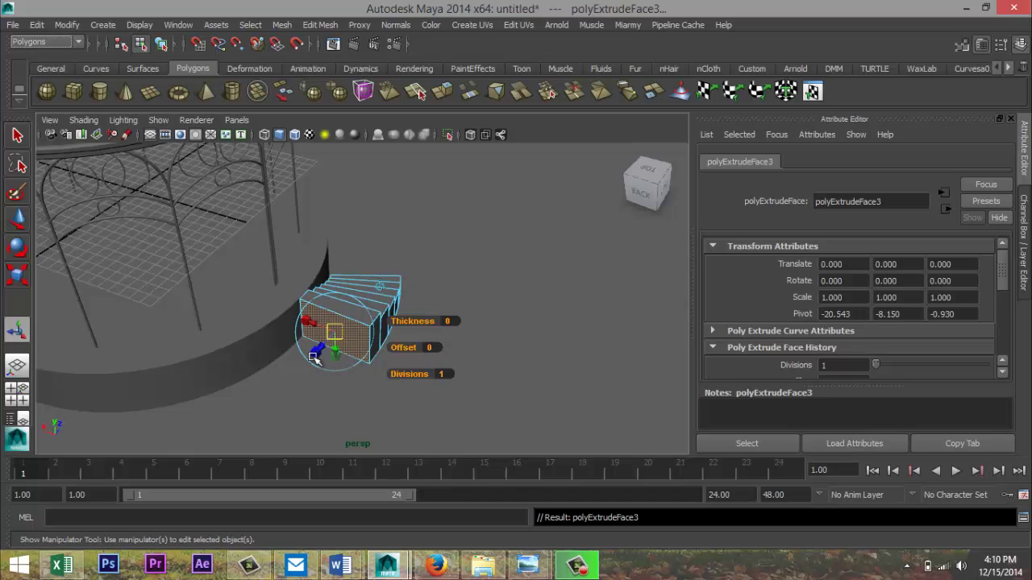
left_click_drag(320, 342, 296, 363)
Step: Move the landing's end vertices toward the base to about -20.254 in X, following the rim's curve
left_click(17, 394)
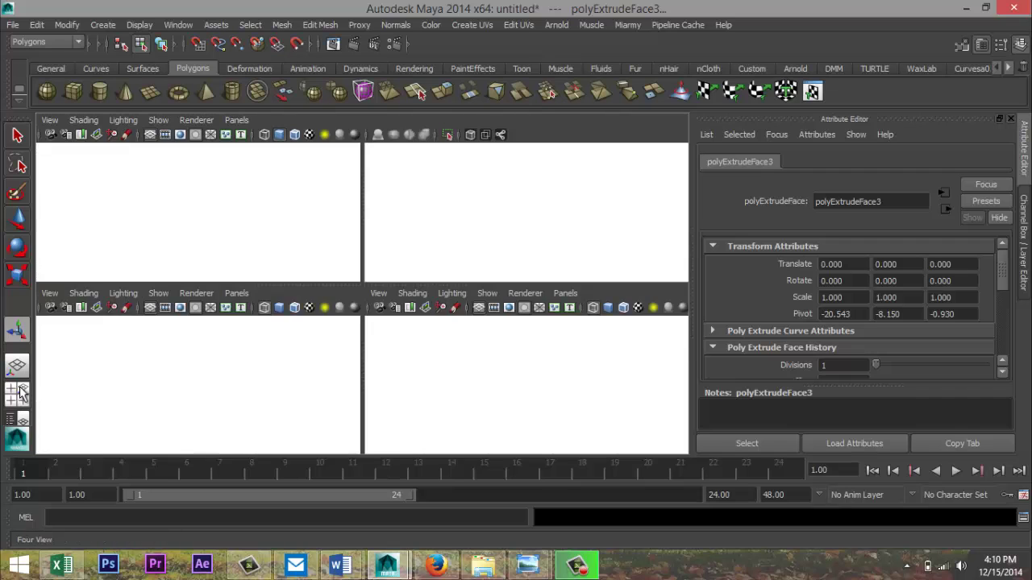
key("space")
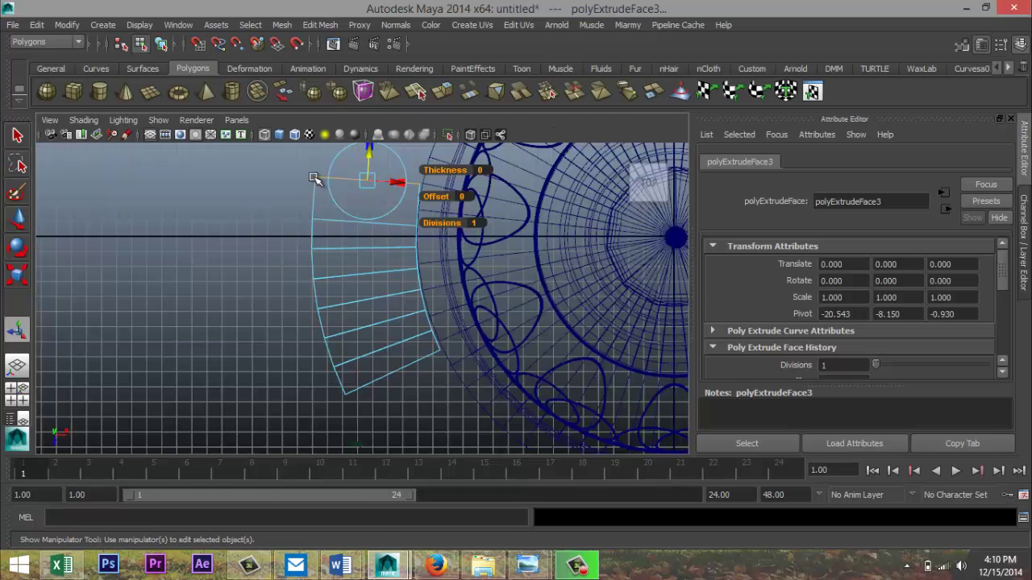
right_click_drag(316, 178, 277, 178)
left_click(314, 178)
left_click(419, 192, "shift")
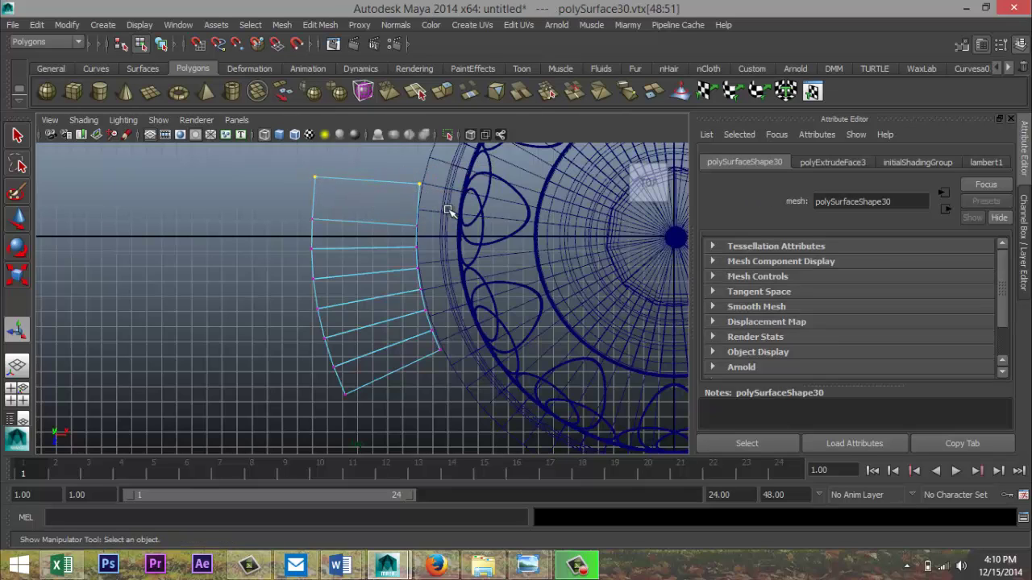
key("w")
left_click_drag(403, 181, 405, 180)
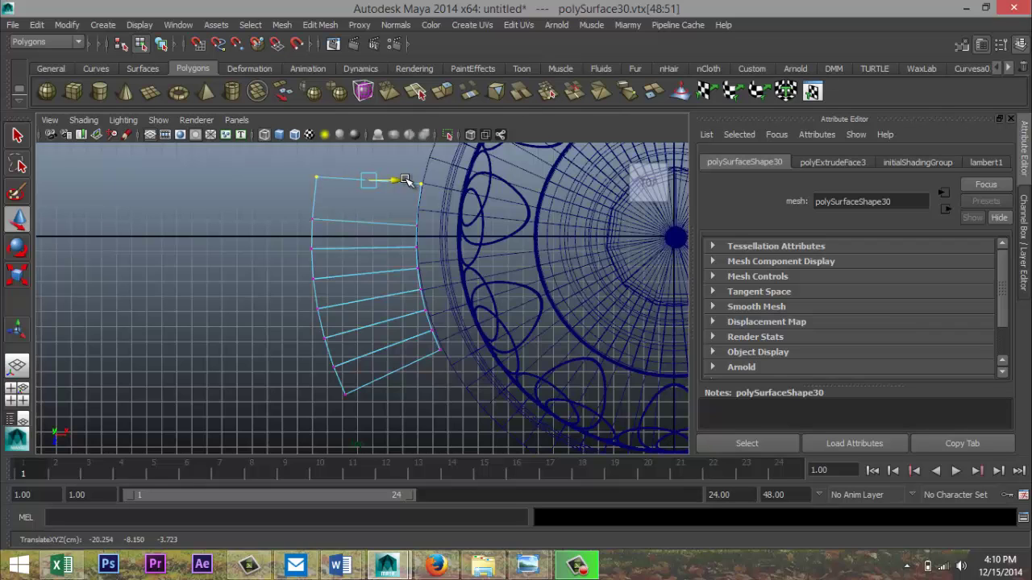
key("space")
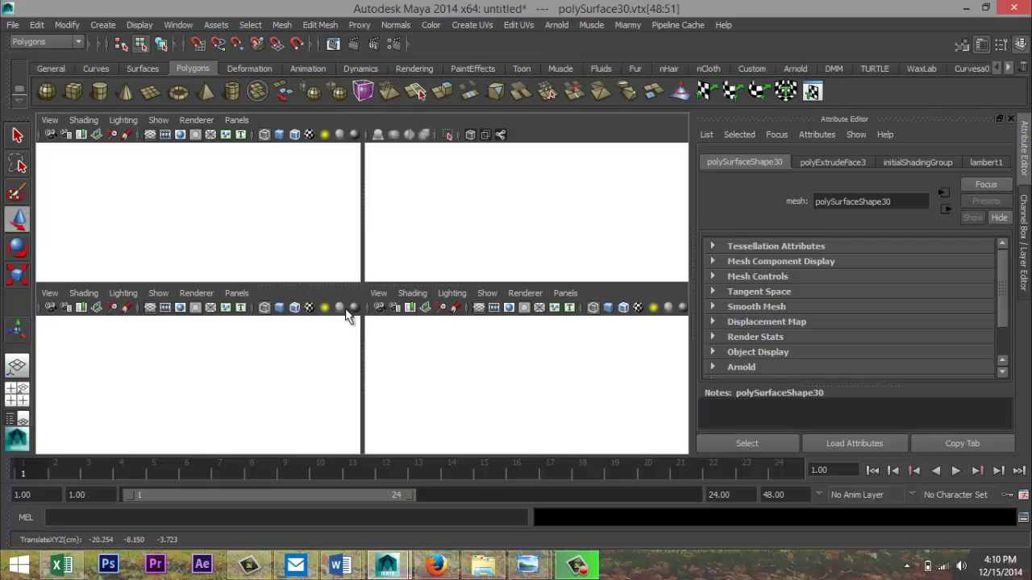
Step: Try to combine the pavilion, its base and the staircase into a single mesh
key("space")
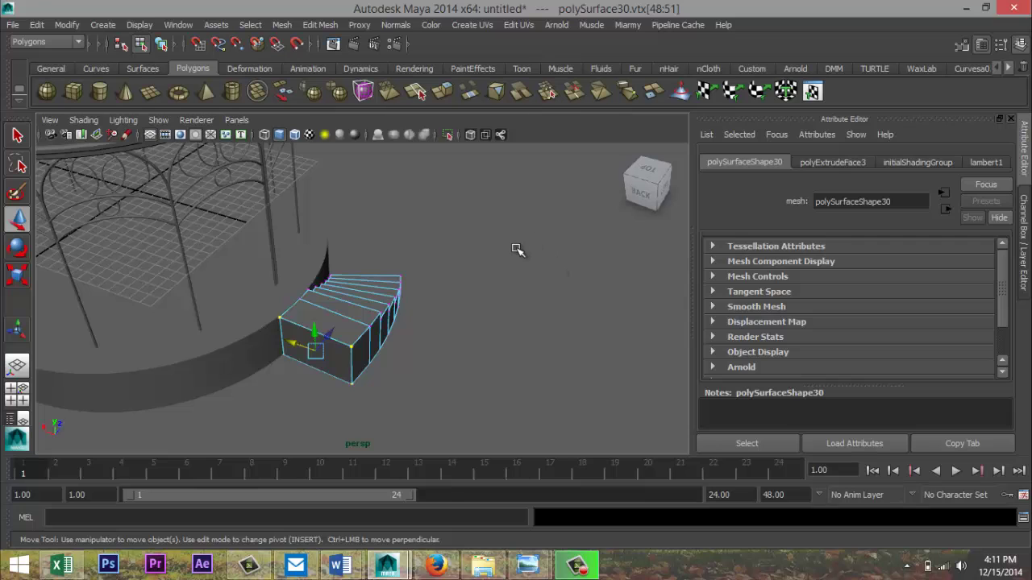
left_click(432, 282)
left_click_drag(468, 303, 435, 295, "alt")
middle_click_drag(492, 319, 485, 357, "alt")
scroll(486, 356, "down", 4)
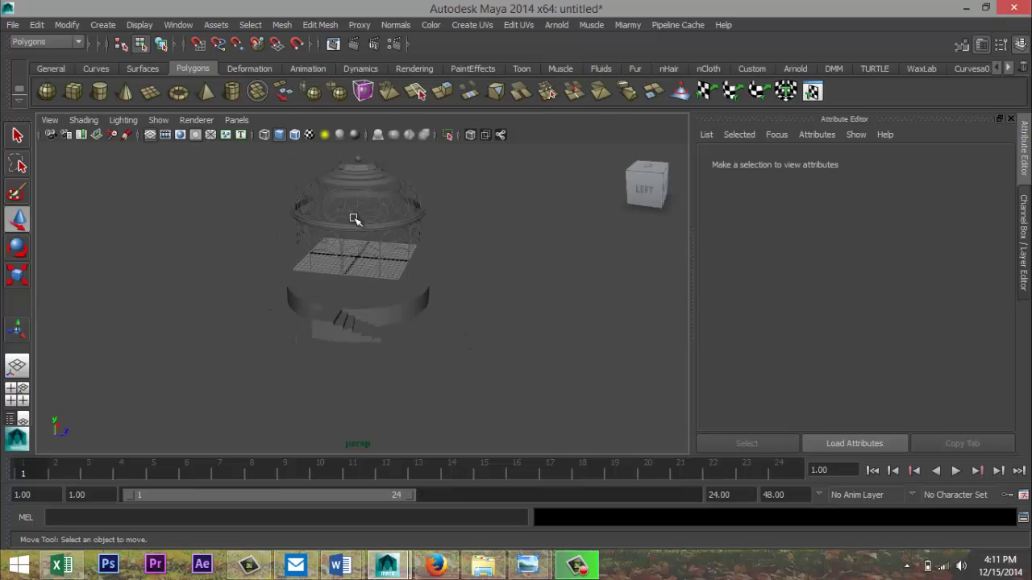
scroll(355, 219, "down", 2)
left_click_drag(259, 169, 475, 381)
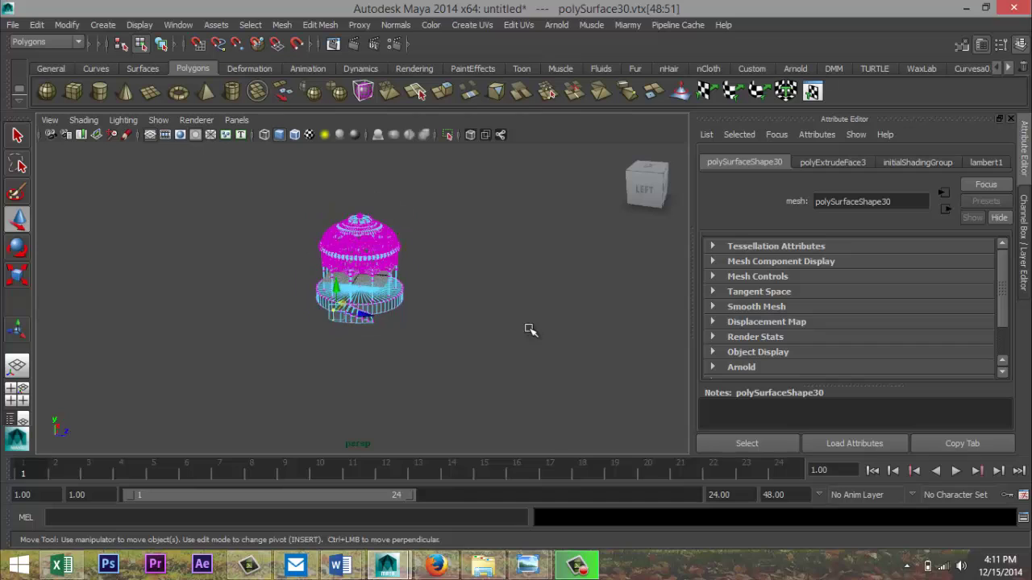
scroll(530, 329, "down", 6)
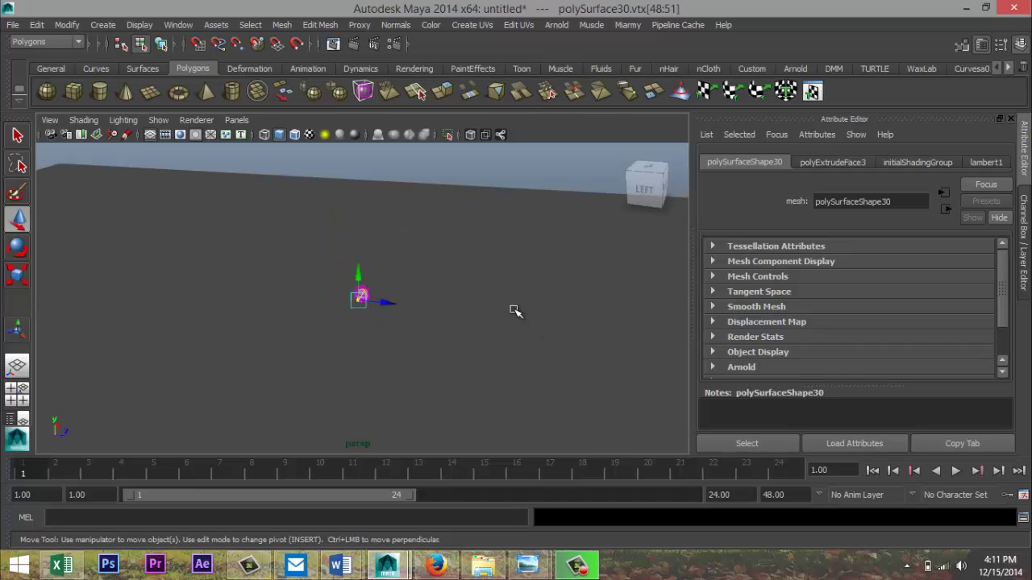
scroll(514, 311, "up", 3)
left_click(281, 25)
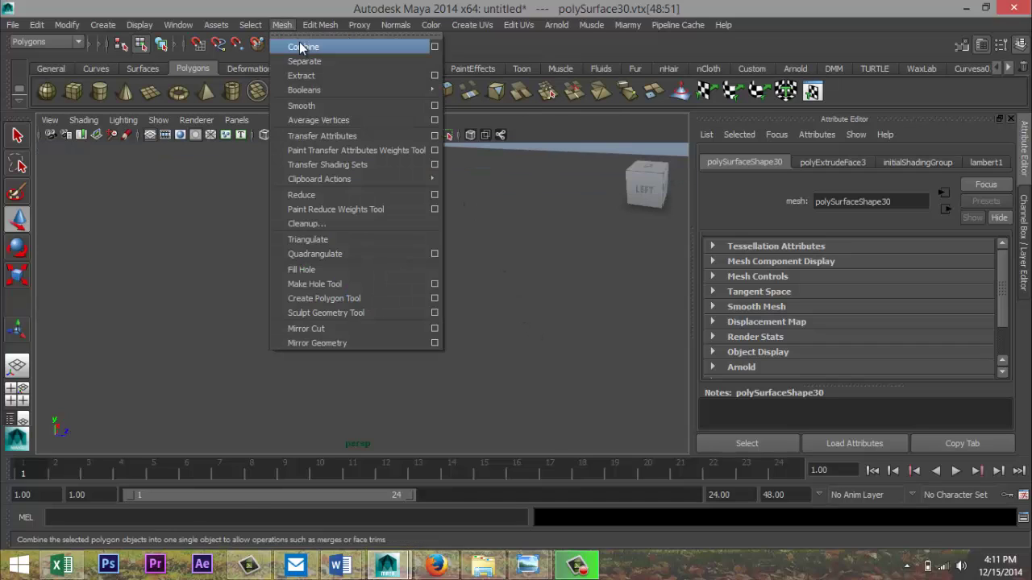
left_click(302, 46)
left_click(468, 299)
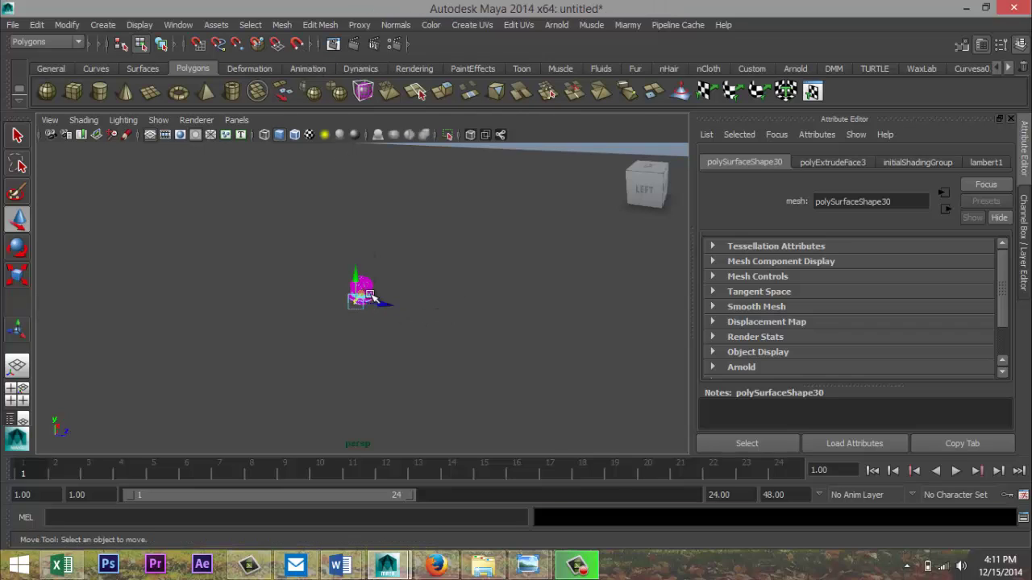
Step: Assign a new white Lambert material to the pavilion, the cylindrical base and the staircase together
mouse_move(363, 290)
right_mouse_down()
mouse_move(399, 250)
mouse_move(370, 274)
right_mouse_up()
left_click(365, 298)
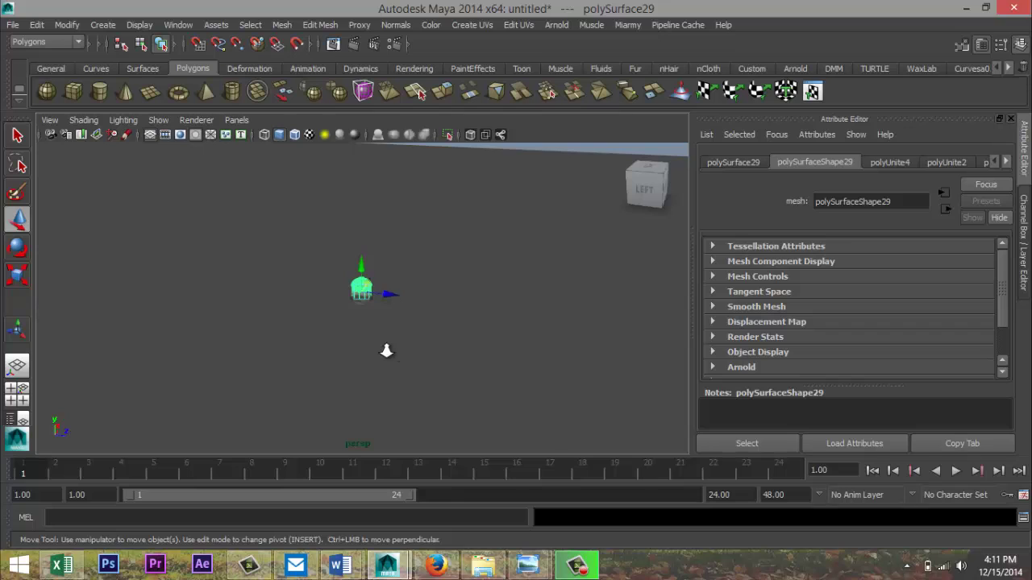
scroll(386, 350, "up", 5)
left_click(356, 314, "shift")
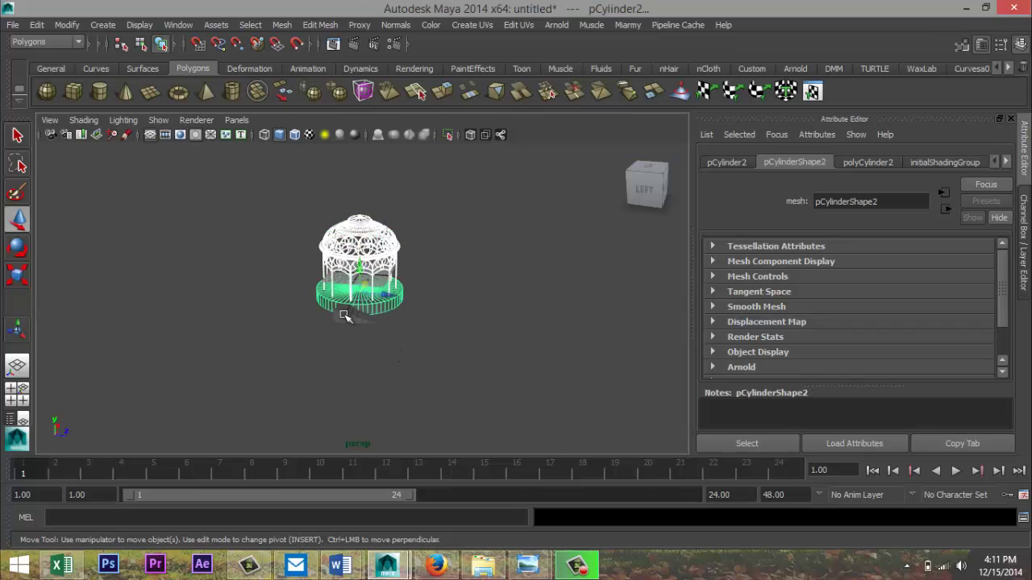
left_click(345, 315, "shift")
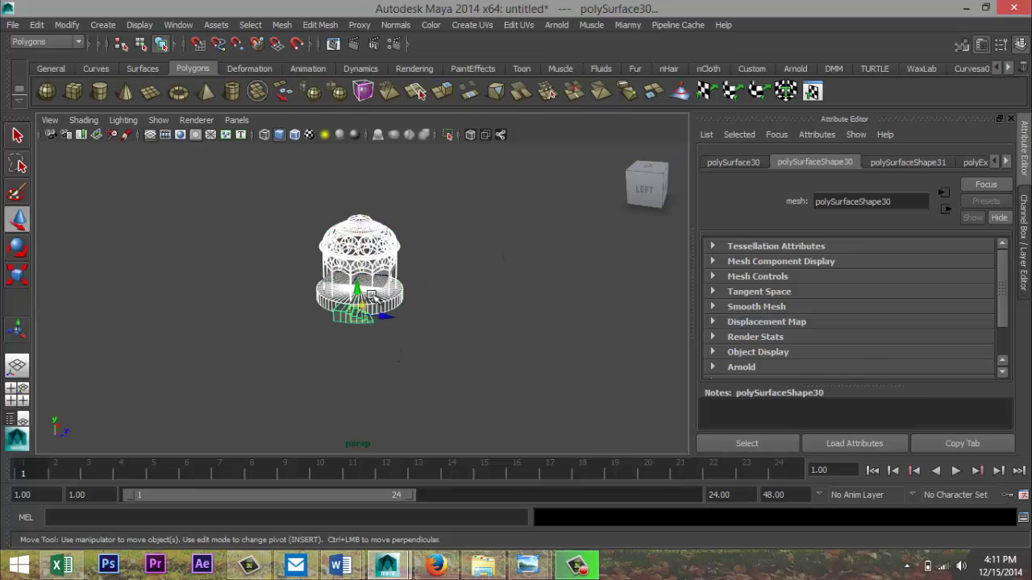
right_click_drag(372, 297, 401, 500)
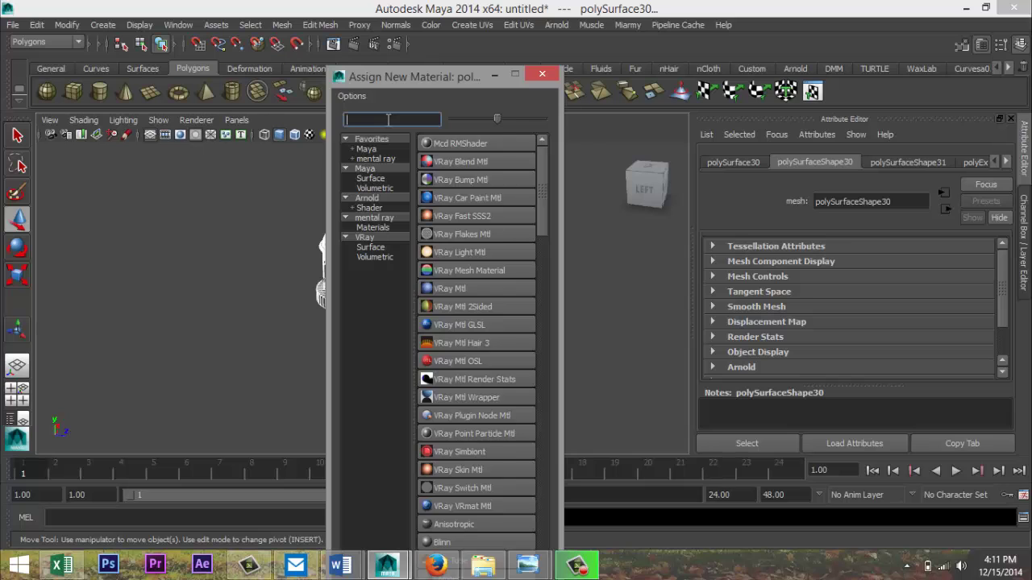
type("la")
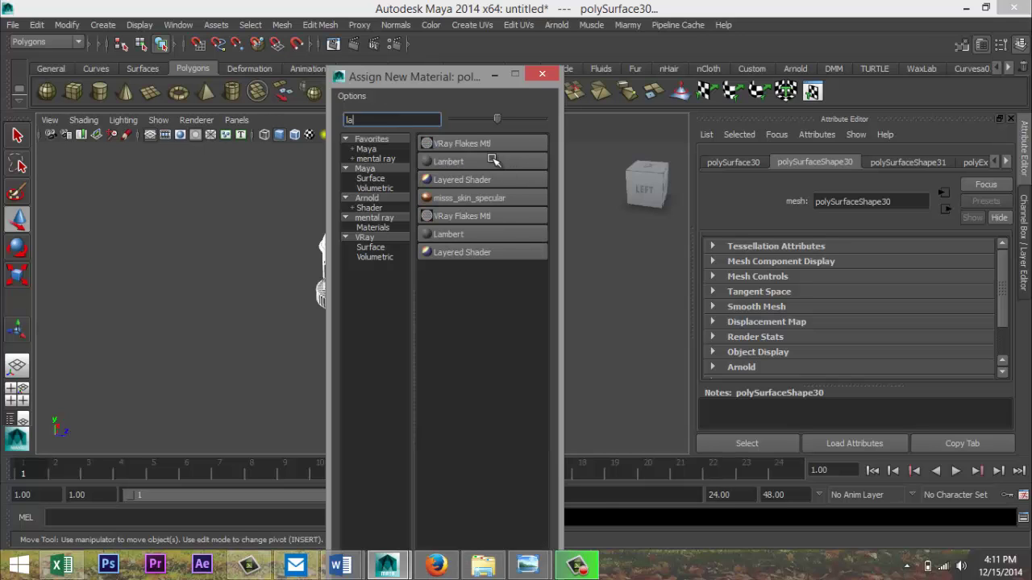
left_click(448, 161)
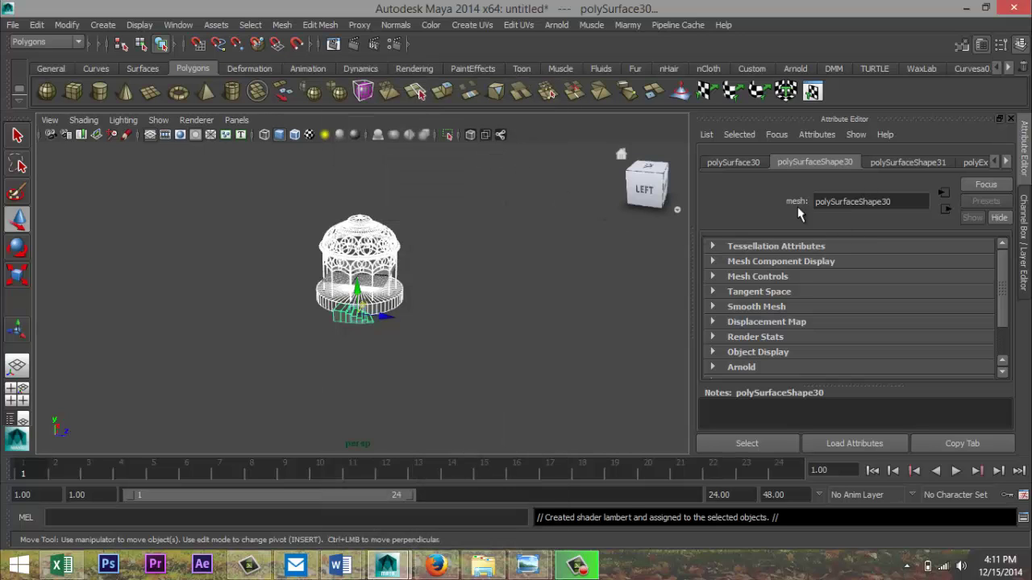
left_click(836, 337)
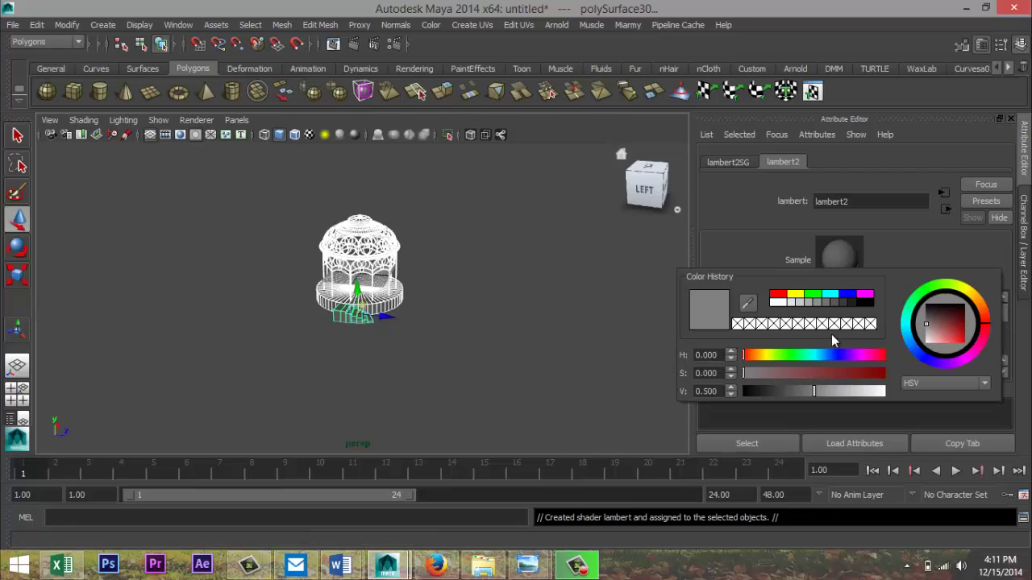
left_click(777, 304)
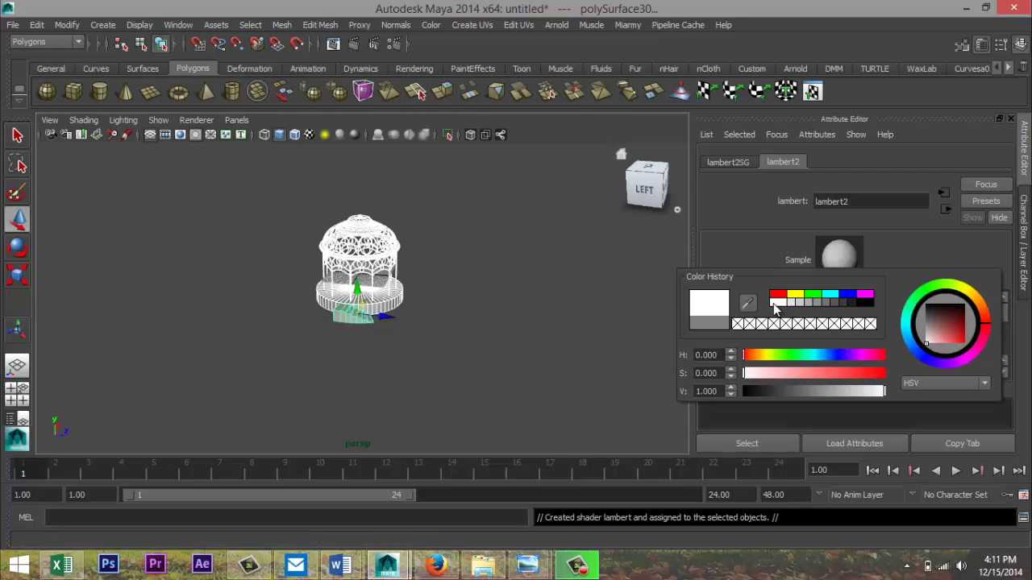
Step: Set the scene's renderer to mental ray in the render settings
left_click(395, 44)
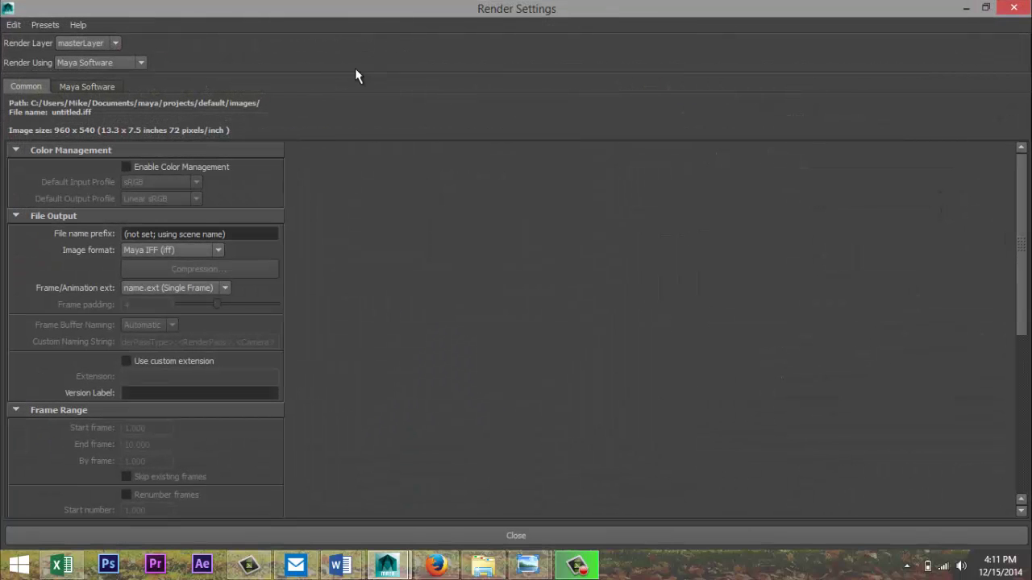
left_click(141, 62)
left_click(129, 125)
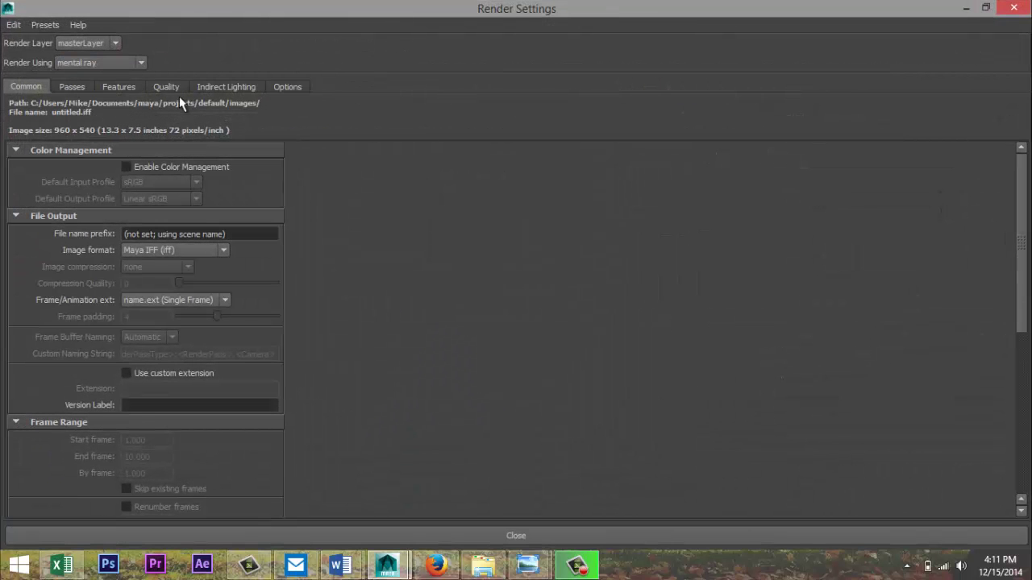
Step: Enable Global Illumination and create a Physical Sun and Sky for the scene
left_click(219, 89)
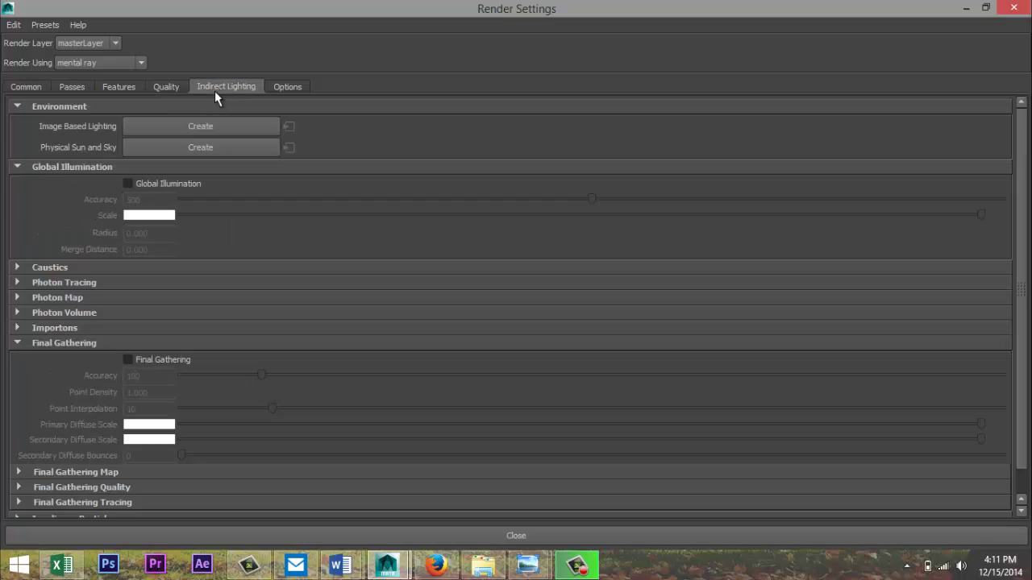
left_click(127, 184)
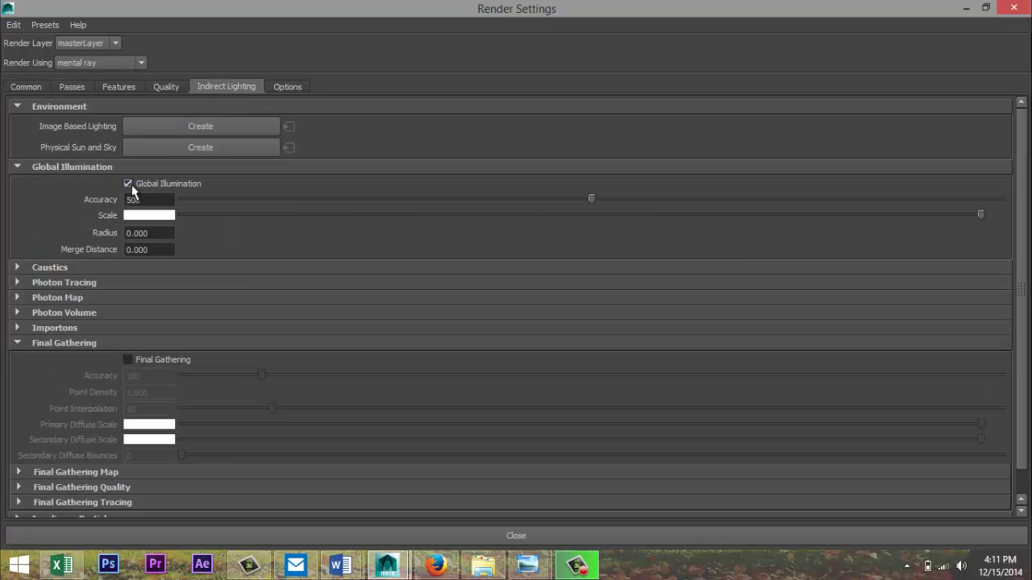
left_click(200, 148)
Step: Raise the Unified Sampling quality above 1.24 and set the render image size preset to HD 720
left_click(165, 86)
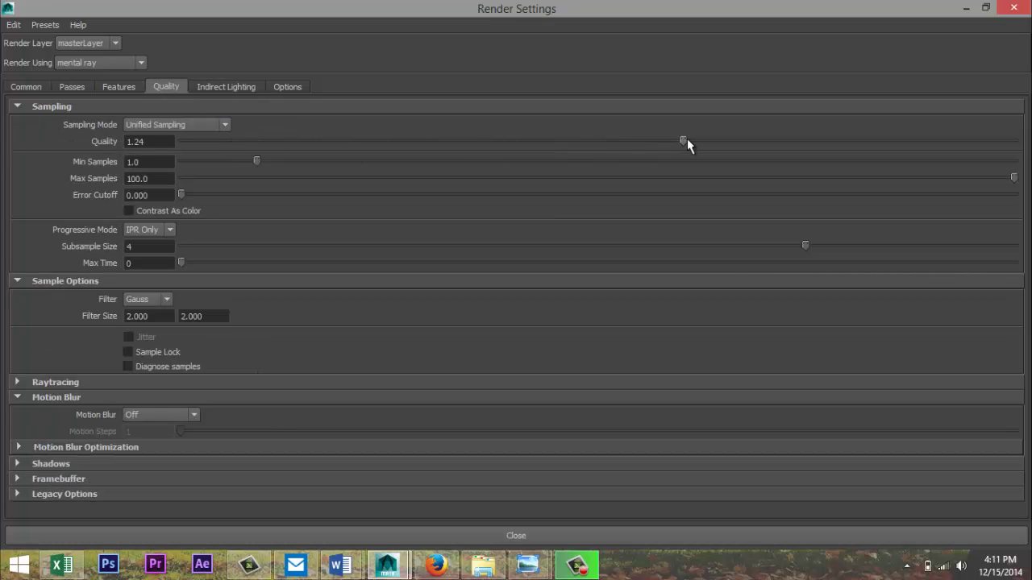
left_click_drag(750, 145, 773, 145)
left_click(25, 87)
scroll(321, 371, "down", 8)
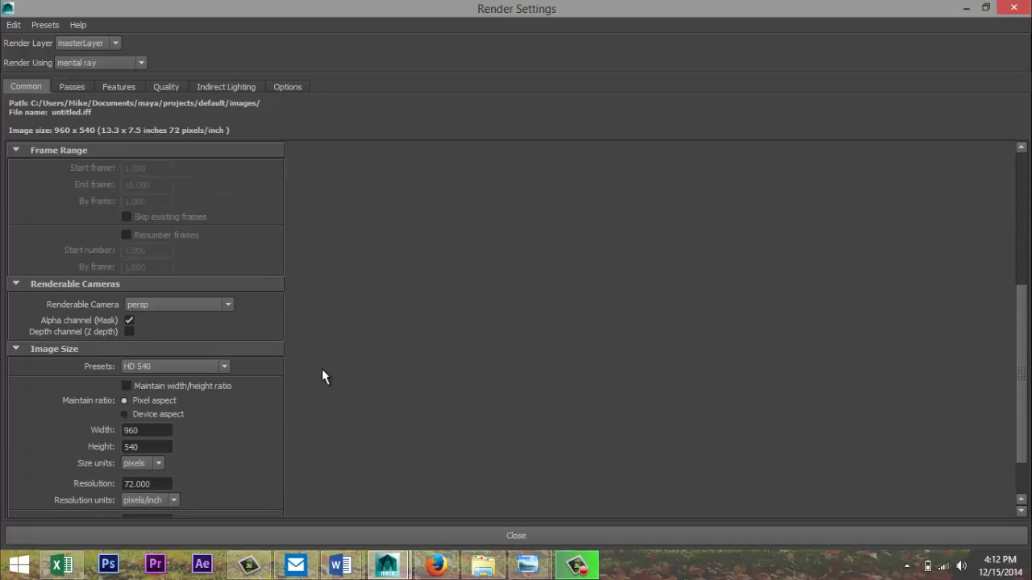
left_click(225, 306)
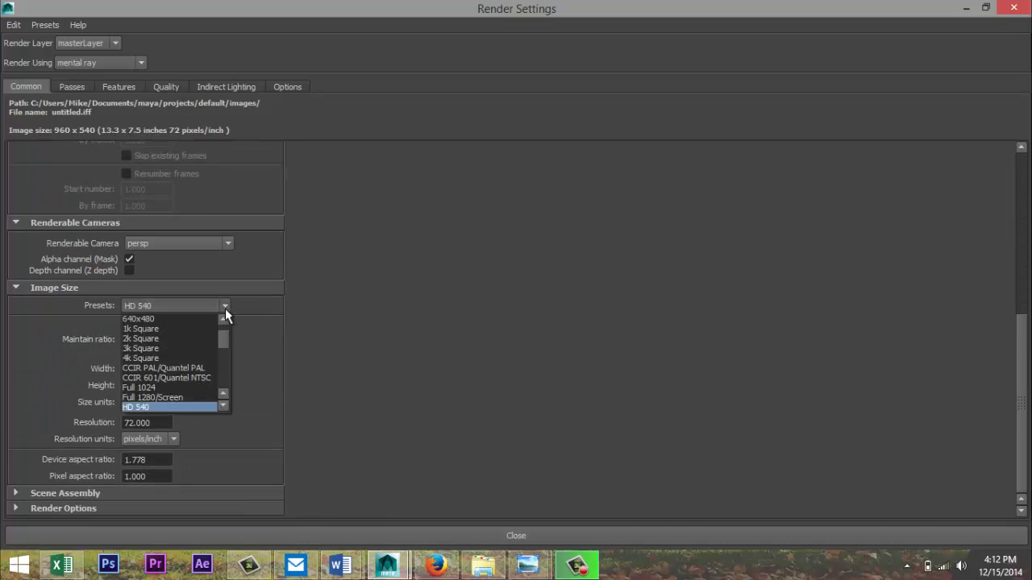
left_click(223, 405)
left_click(223, 405)
left_click(191, 398)
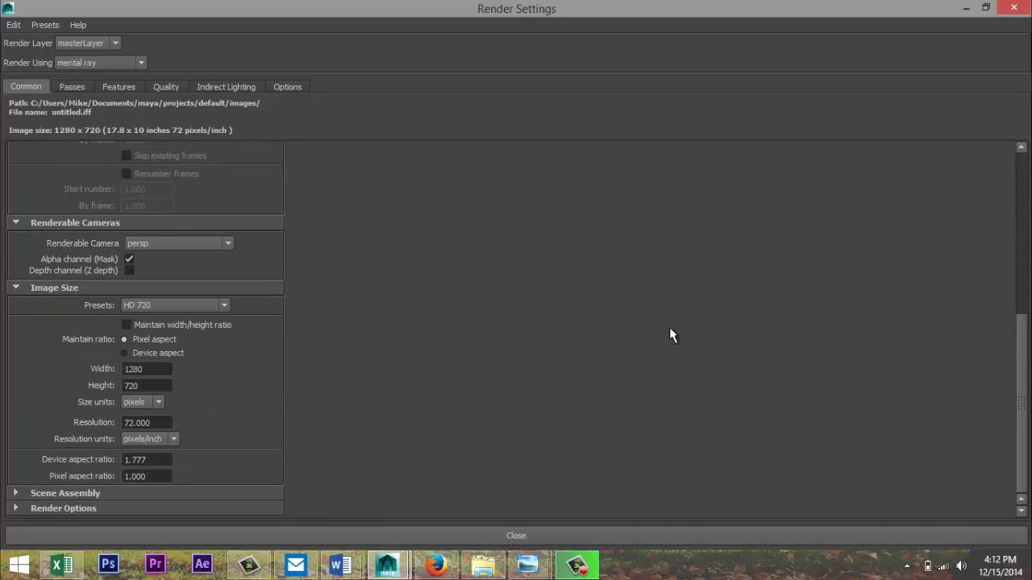
left_click(966, 9)
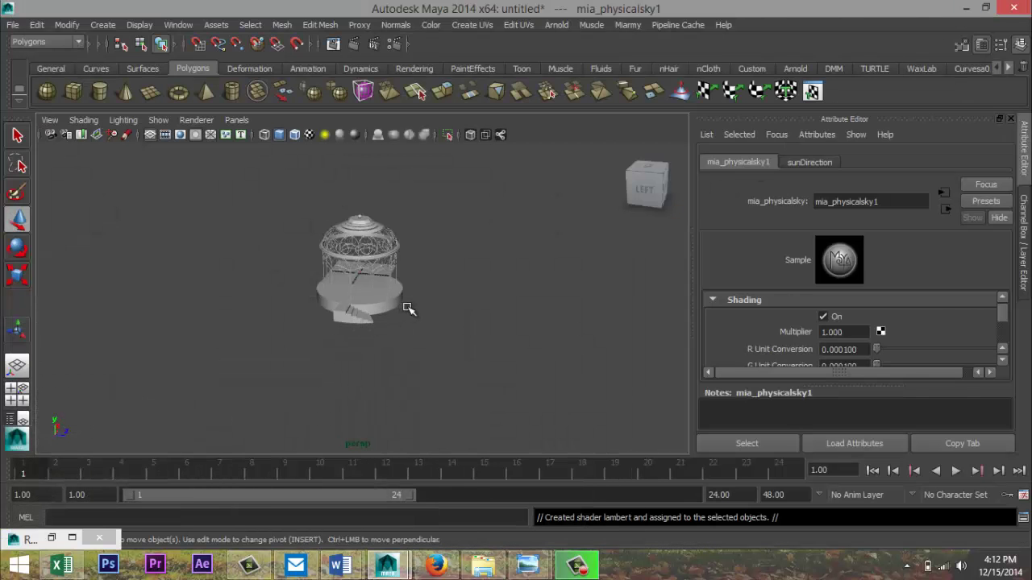
Step: Light the perspective view with the scene lights and frame the whole pavilion and staircase with the resolution gate shown
key("7")
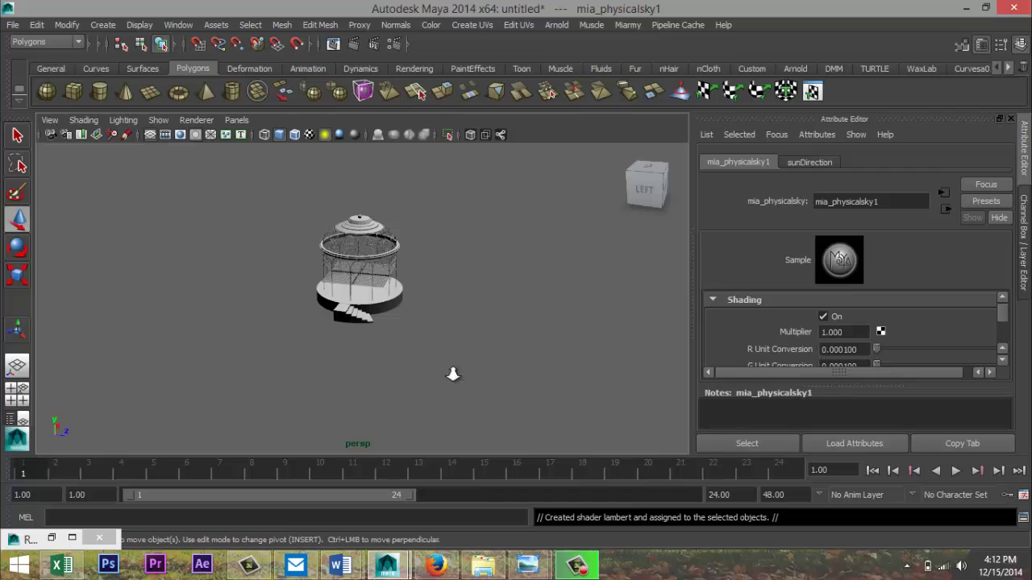
right_click_drag(477, 373, 509, 327, "alt")
middle_click_drag(509, 318, 487, 376, "alt")
scroll(488, 378, "up", 2)
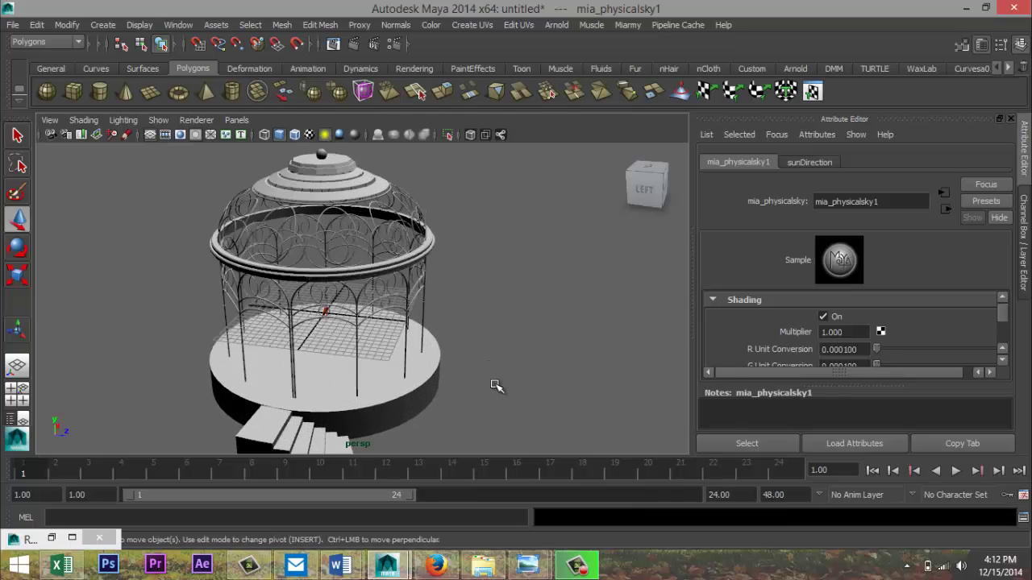
left_click_drag(461, 392, 431, 376, "alt")
middle_click_drag(473, 398, 473, 386, "alt")
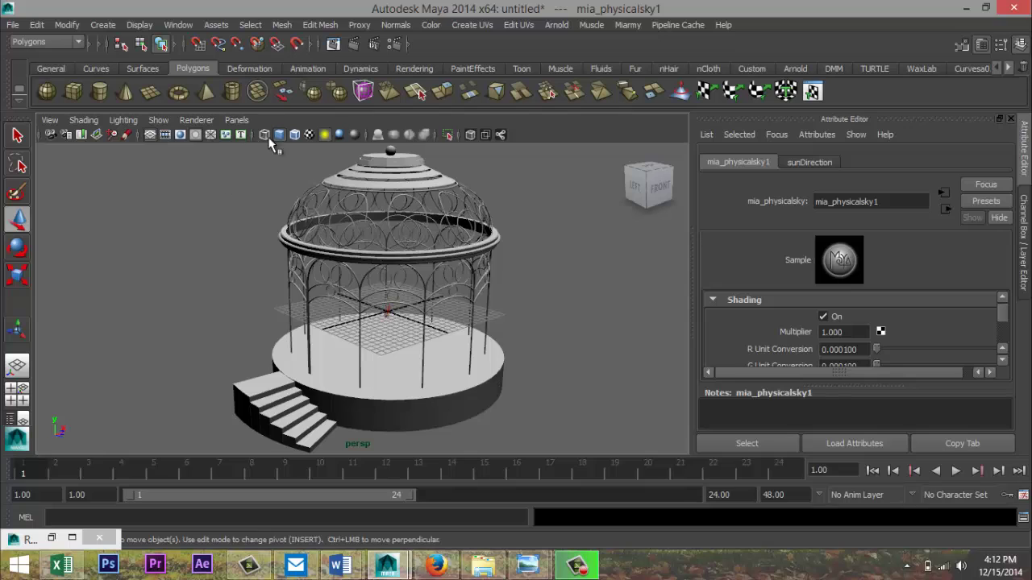
left_click(180, 135)
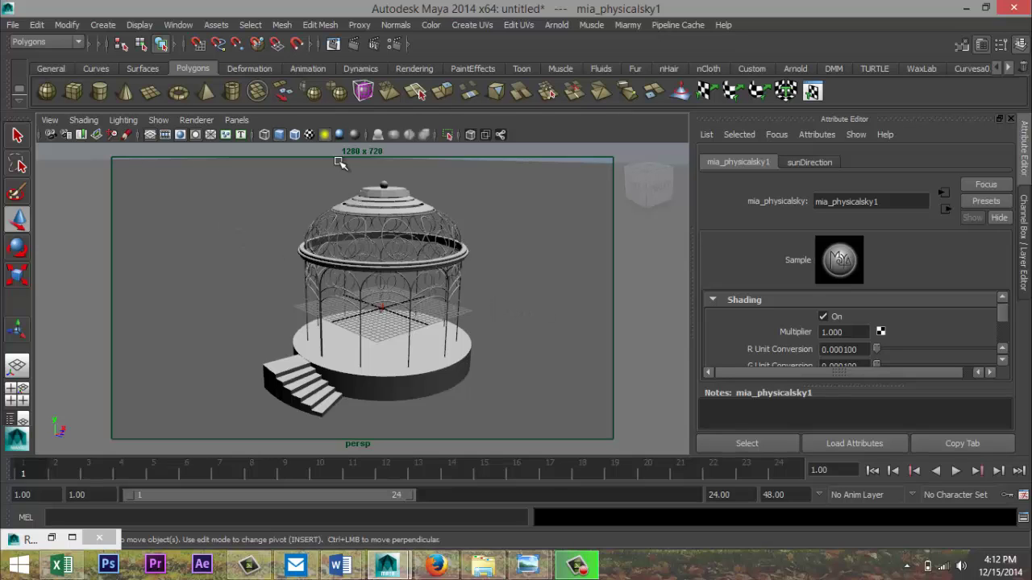
Step: Select the sunDirection light in the Outliner and rotate it to change the angle of sunlight on the pavilion
left_click(178, 25)
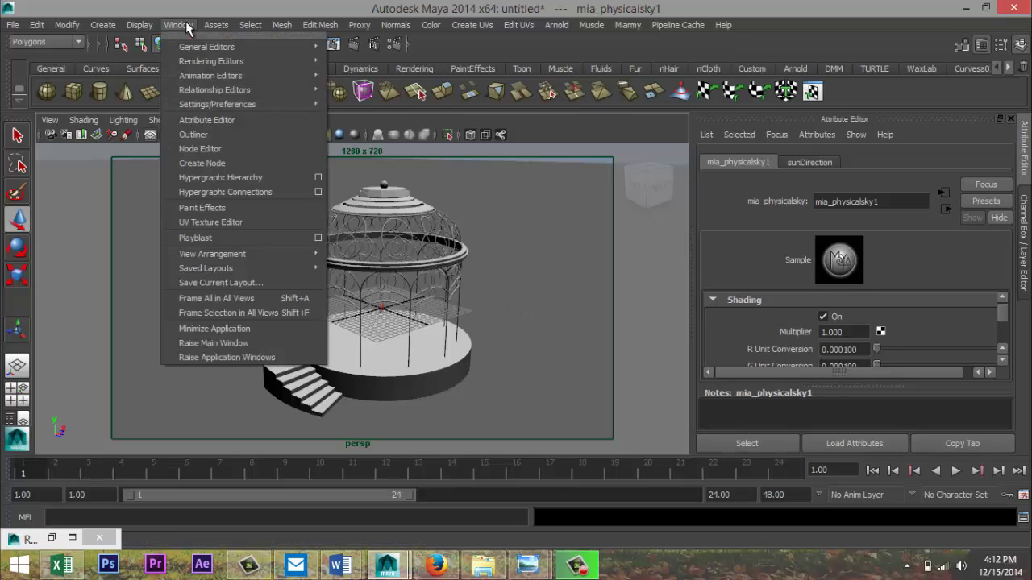
left_click(213, 135)
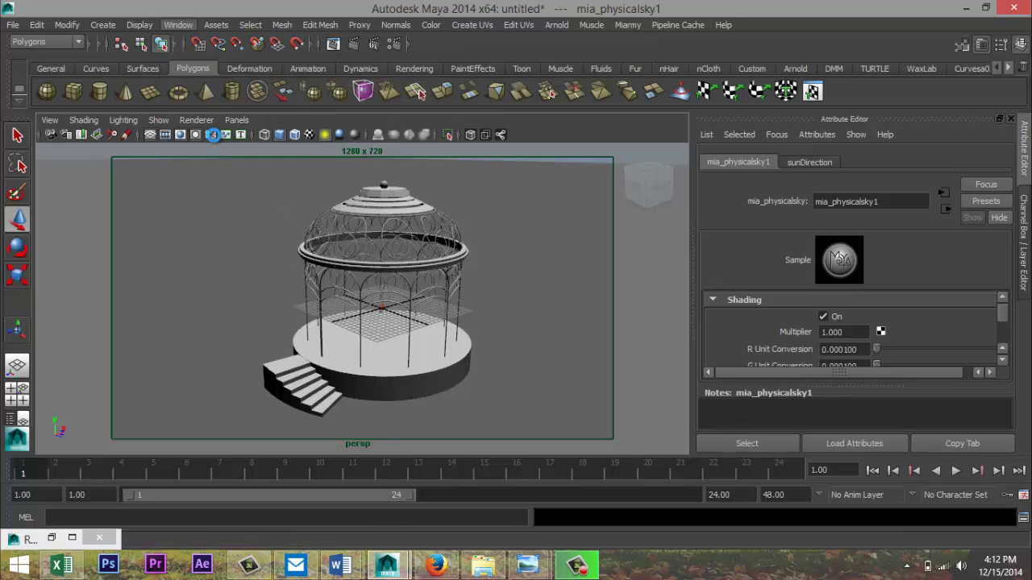
left_click_drag(384, 371, 382, 489)
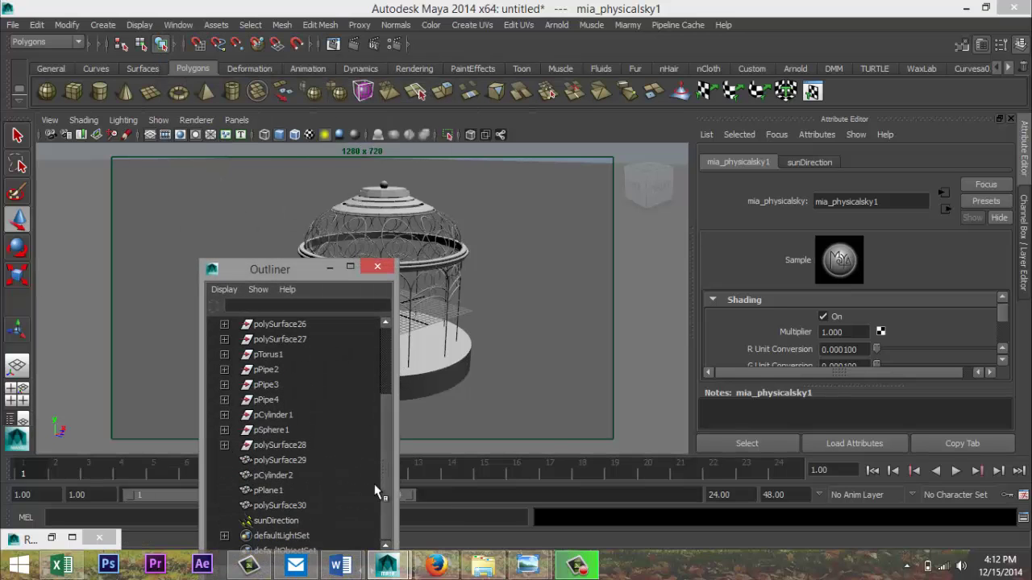
left_click(299, 517)
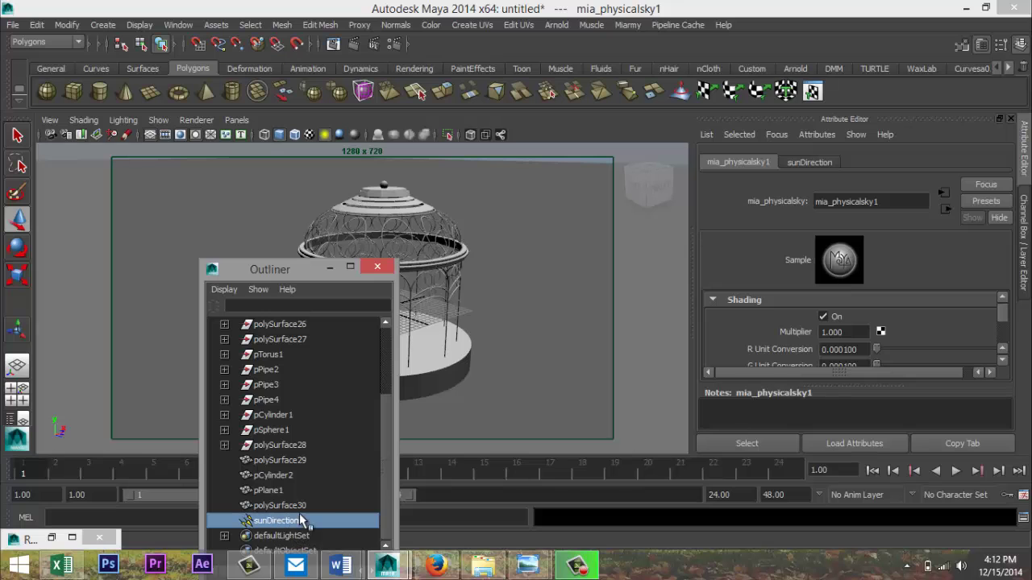
left_click(330, 267)
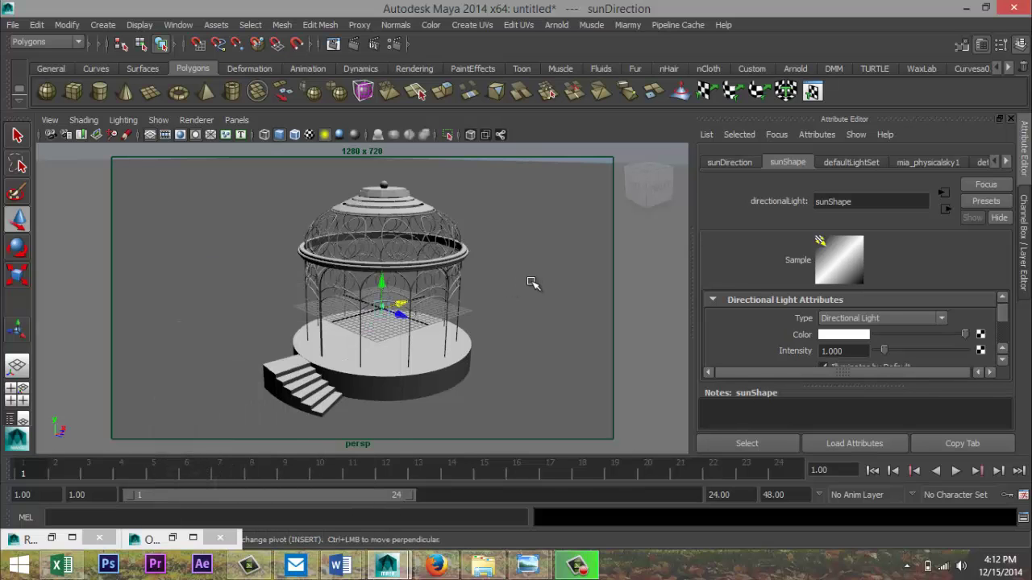
key("e")
mouse_move(401, 301)
left_mouse_down()
mouse_move(398, 317)
mouse_move(384, 280)
mouse_move(390, 295)
mouse_move(365, 298)
mouse_move(382, 287)
left_mouse_up()
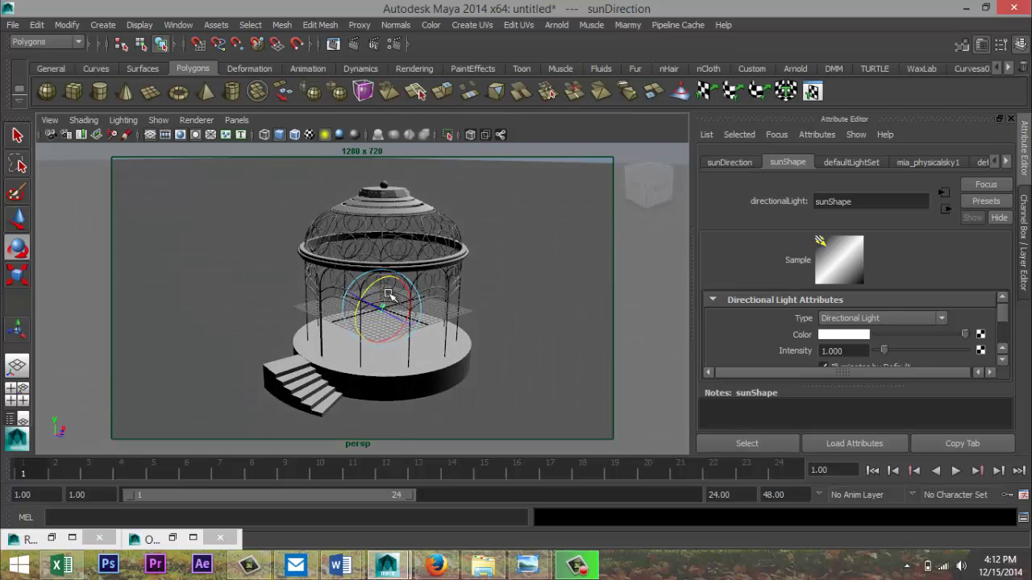
Step: Render the current frame of the pavilion from the perspective camera
scroll(495, 334, "up", 1)
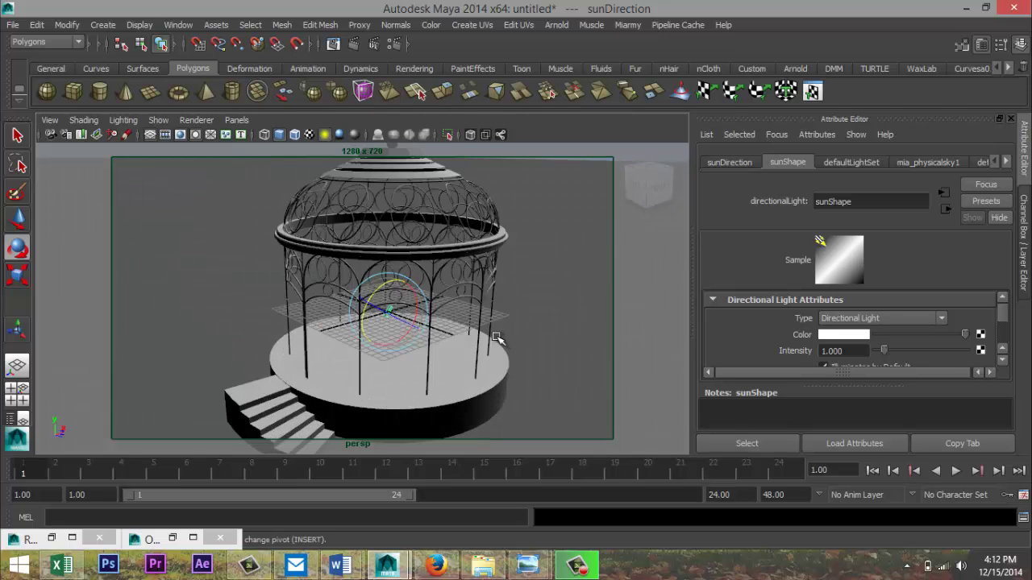
scroll(495, 335, "down", 1)
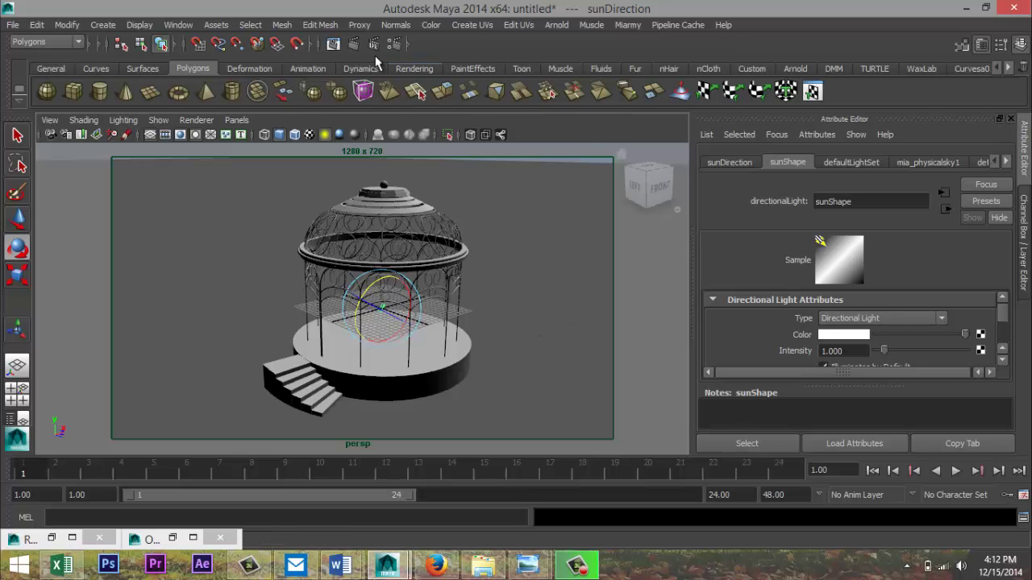
left_click(355, 46)
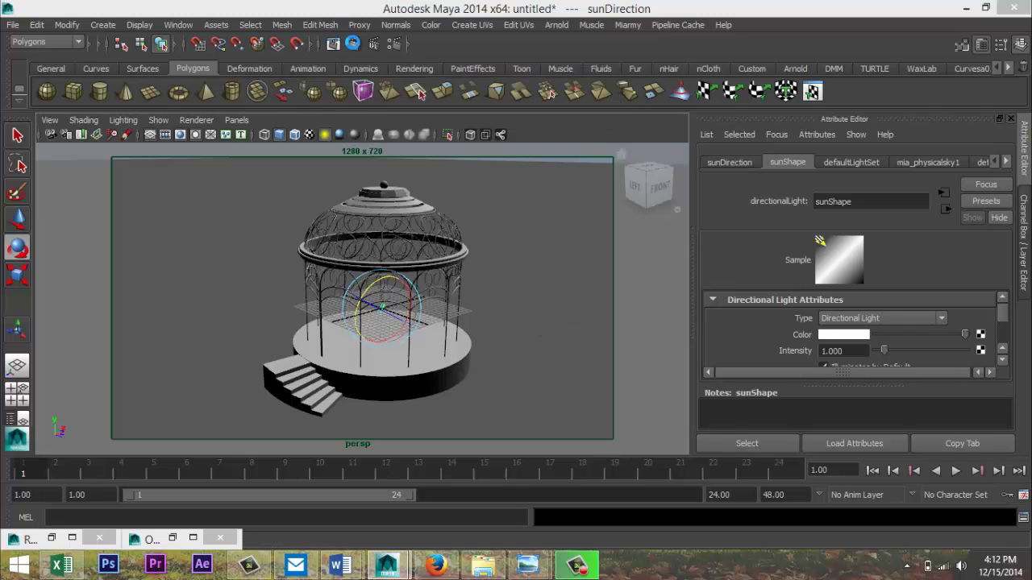